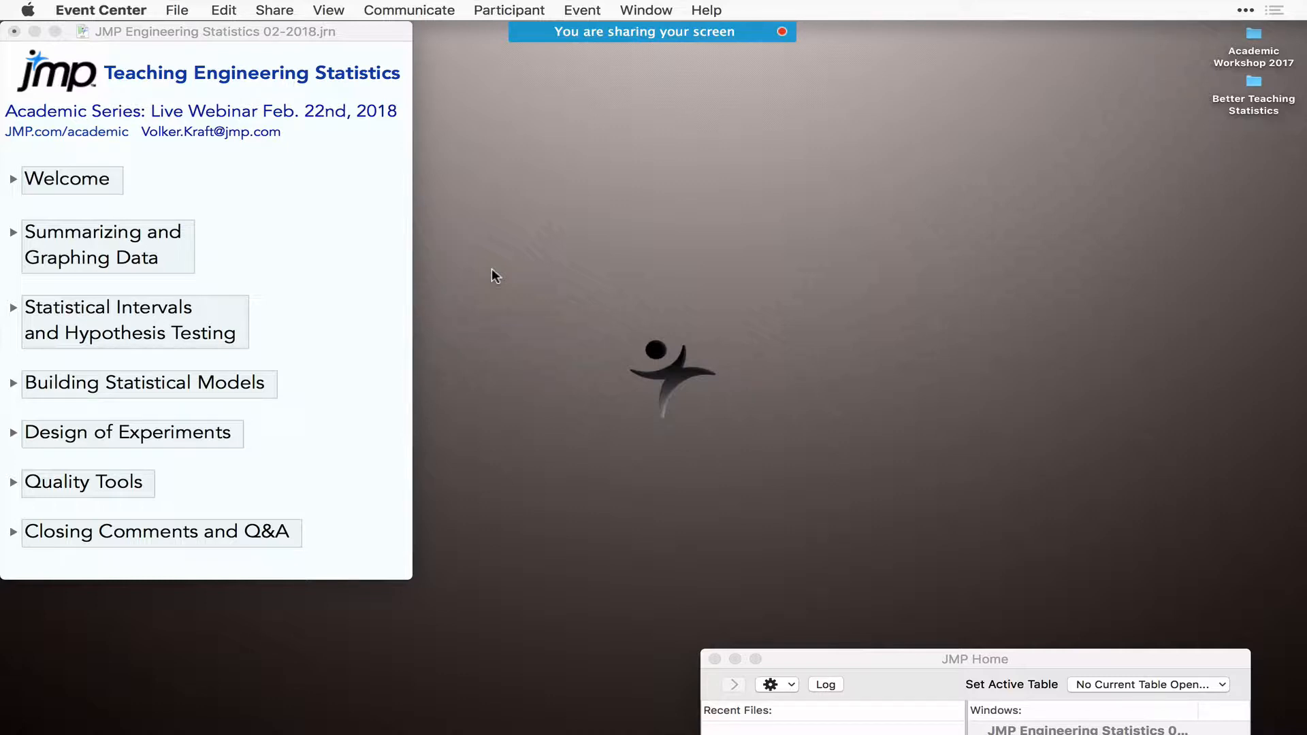
- Expand the journal's Welcome section and highlight each of its four bullet points about JMP in turn
{"action": "left_click", "coordinate": [11, 177]}
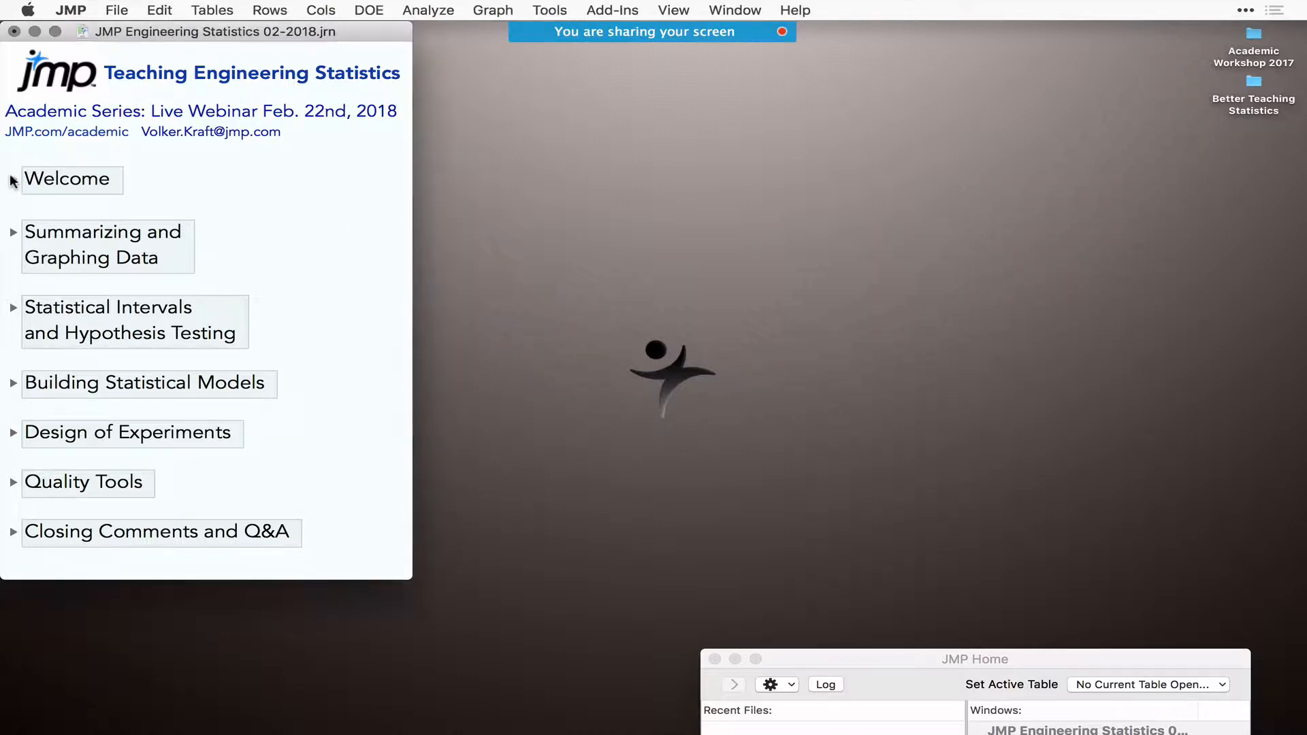
{"action": "left_click", "coordinate": [12, 179]}
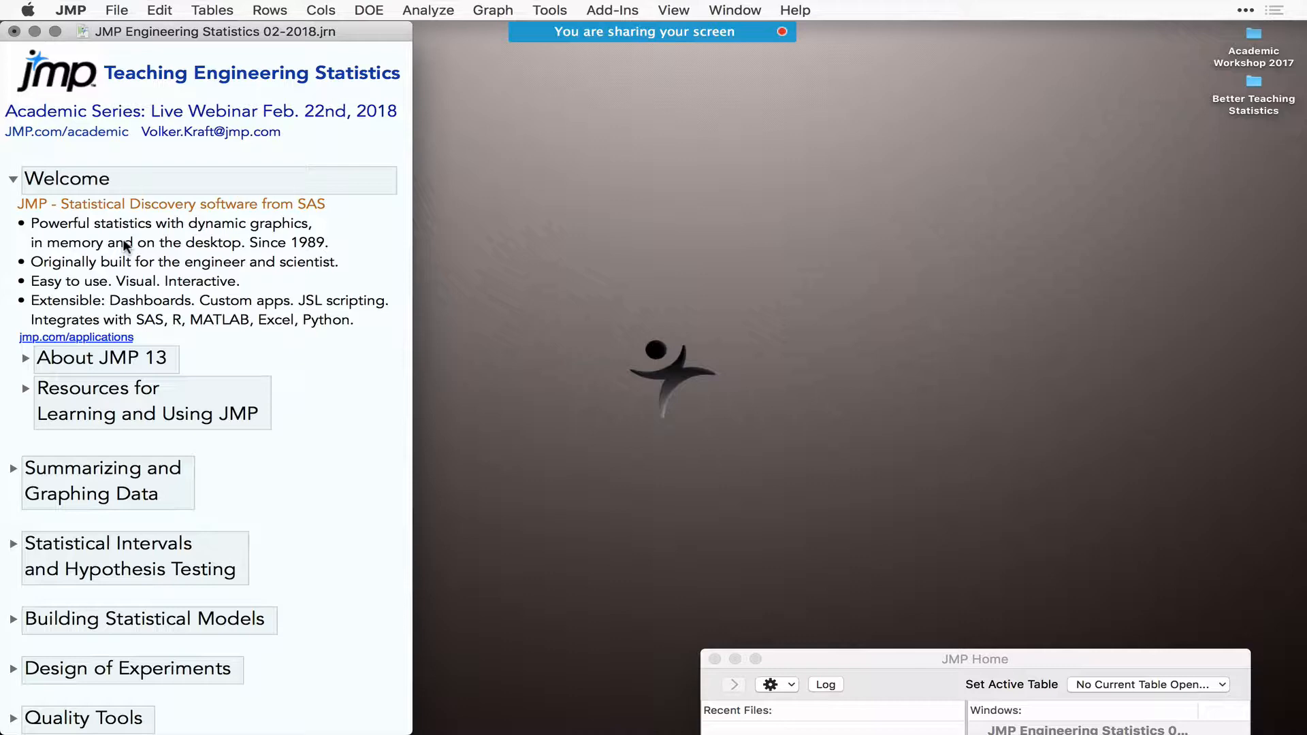
{"action": "left_click", "coordinate": [150, 233]}
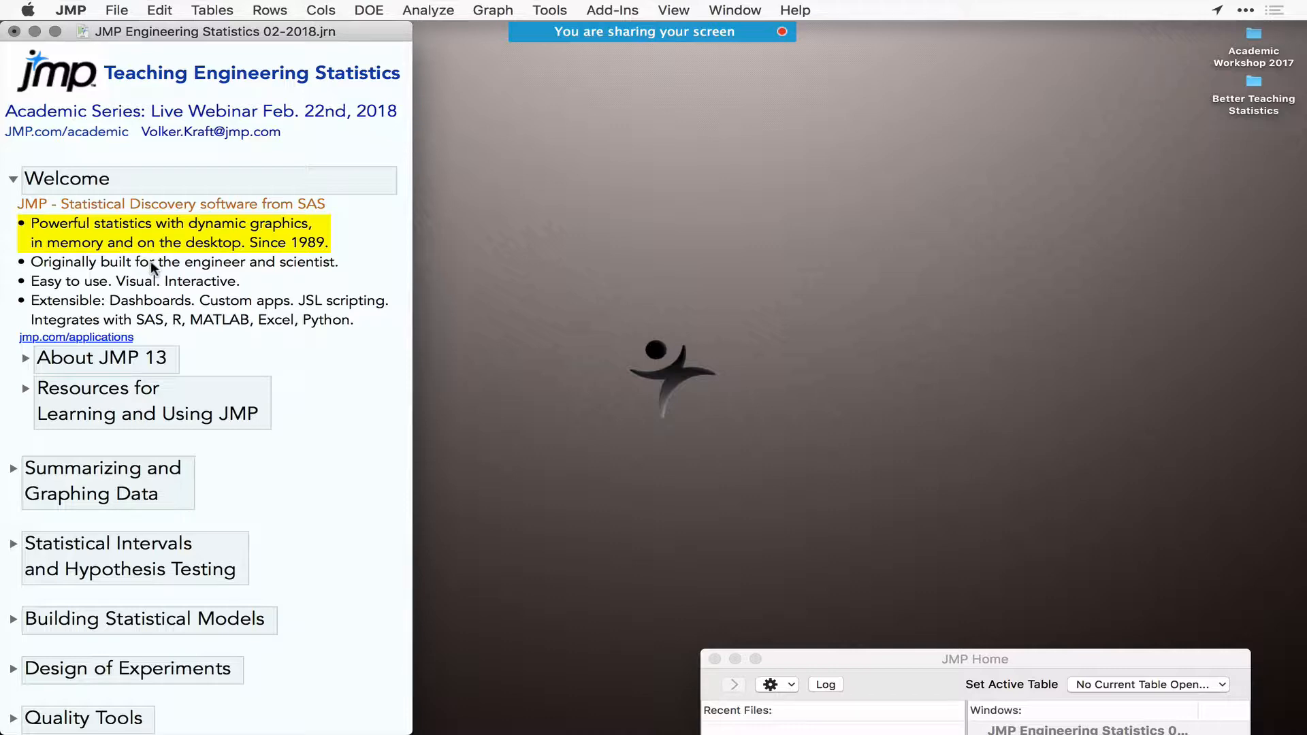
{"action": "left_click", "coordinate": [149, 260]}
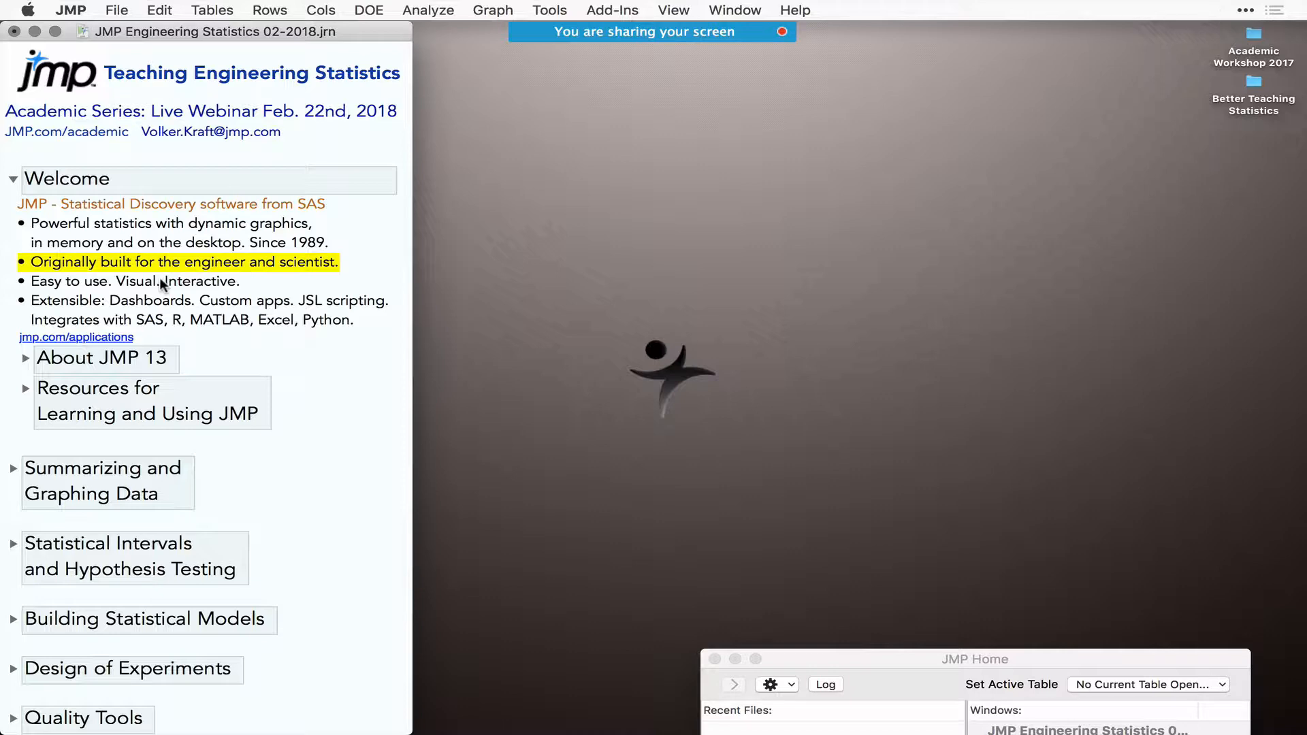
{"action": "left_click", "coordinate": [161, 279]}
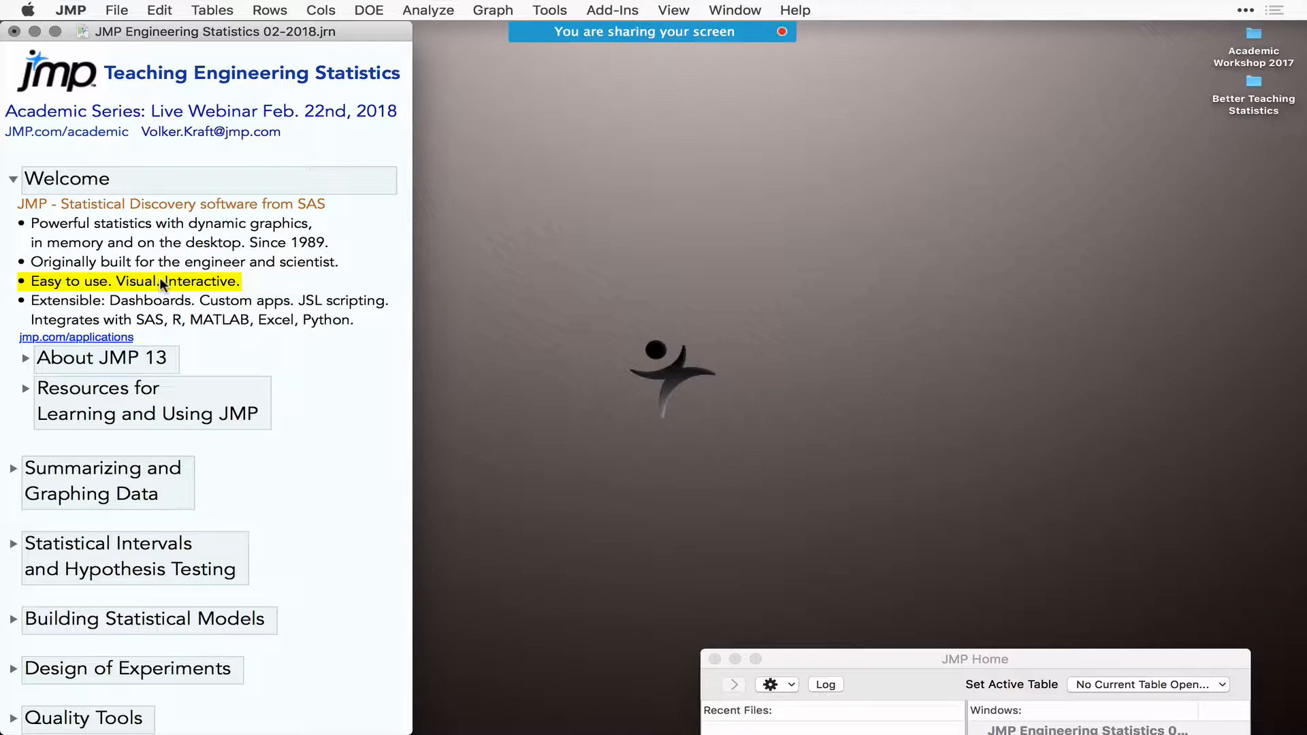
{"action": "left_click", "coordinate": [171, 304]}
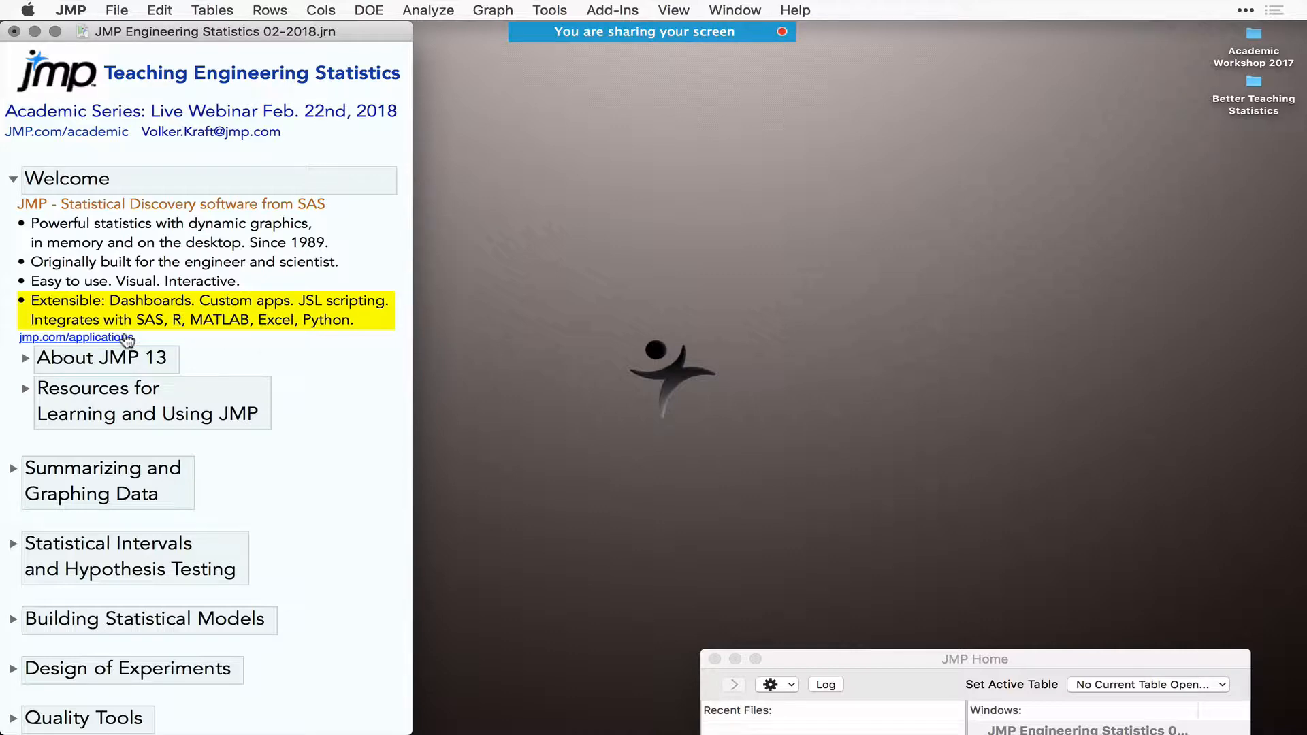
- Switch to Safari, review the JMP Application Areas page and open Quality Engineering, Reliability and Six Sigma
{"action": "mouse_move", "coordinate": [262, 730]}
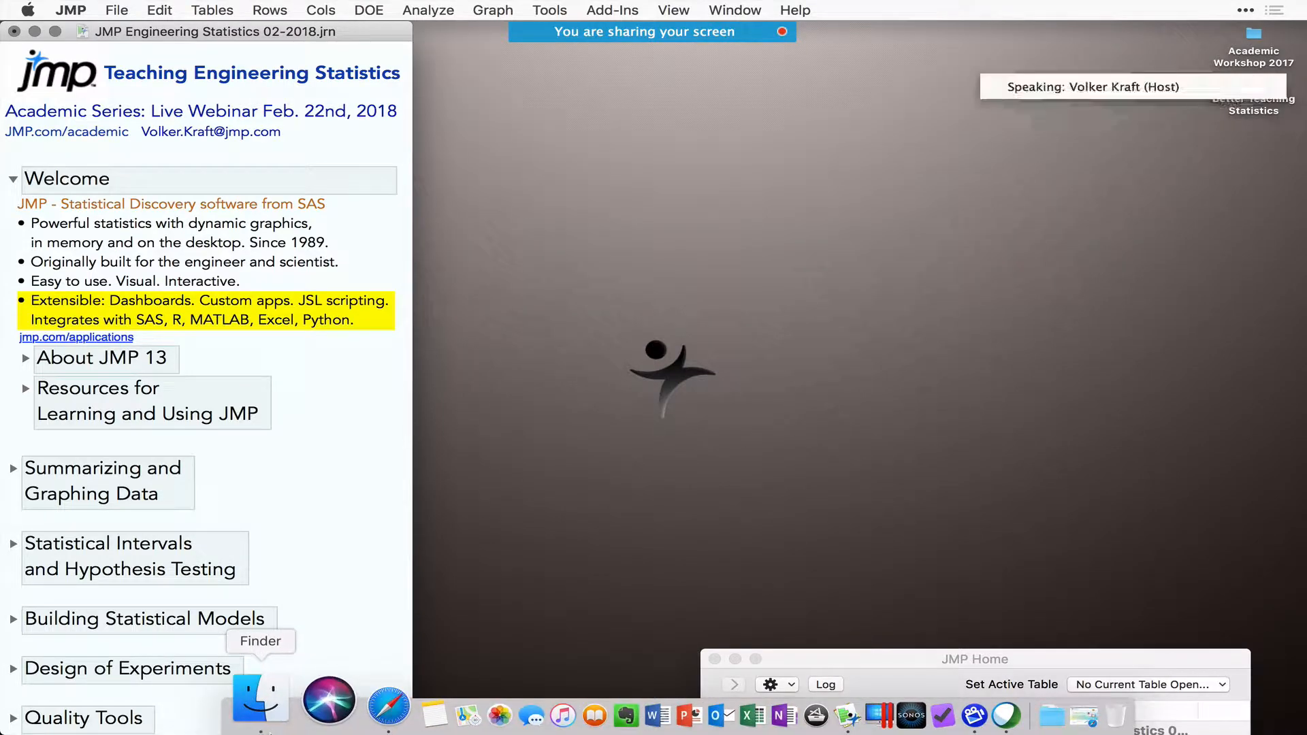
{"action": "left_click", "coordinate": [335, 711]}
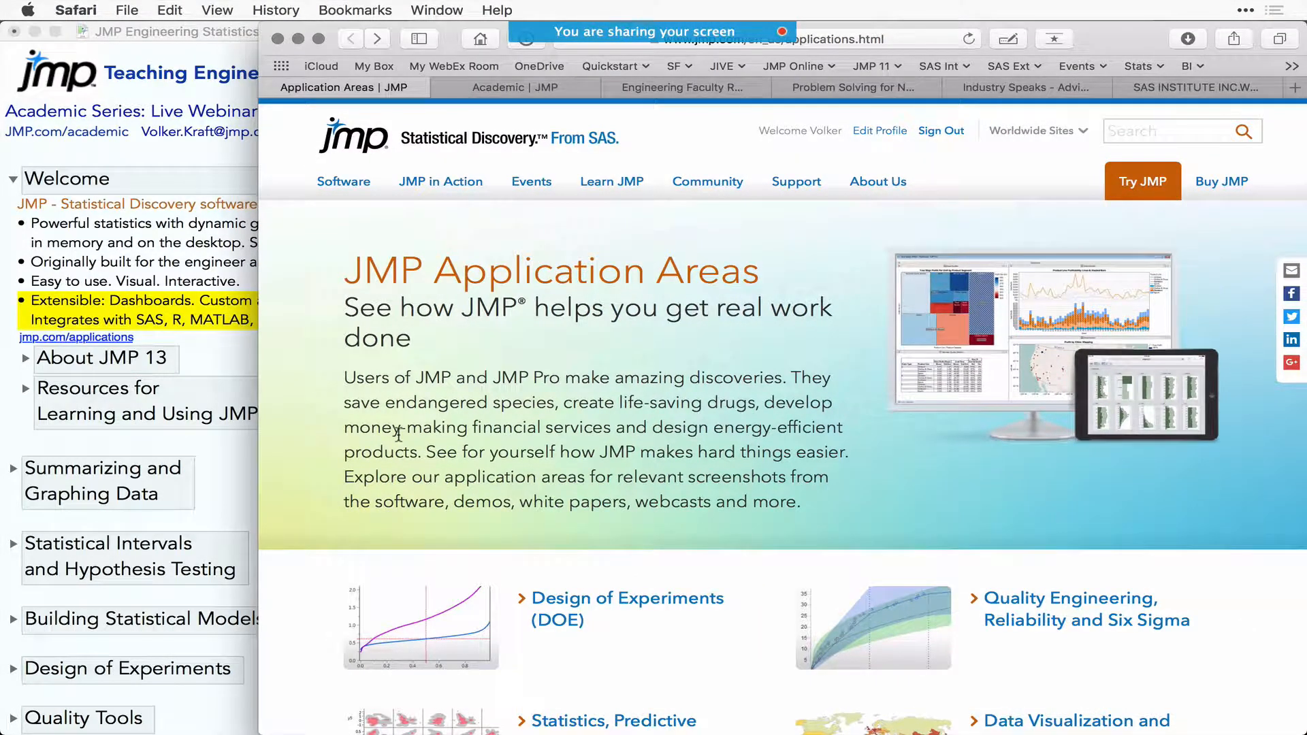
{"action": "scroll", "coordinate": [736, 429], "scroll_direction": "down", "scroll_amount": 5}
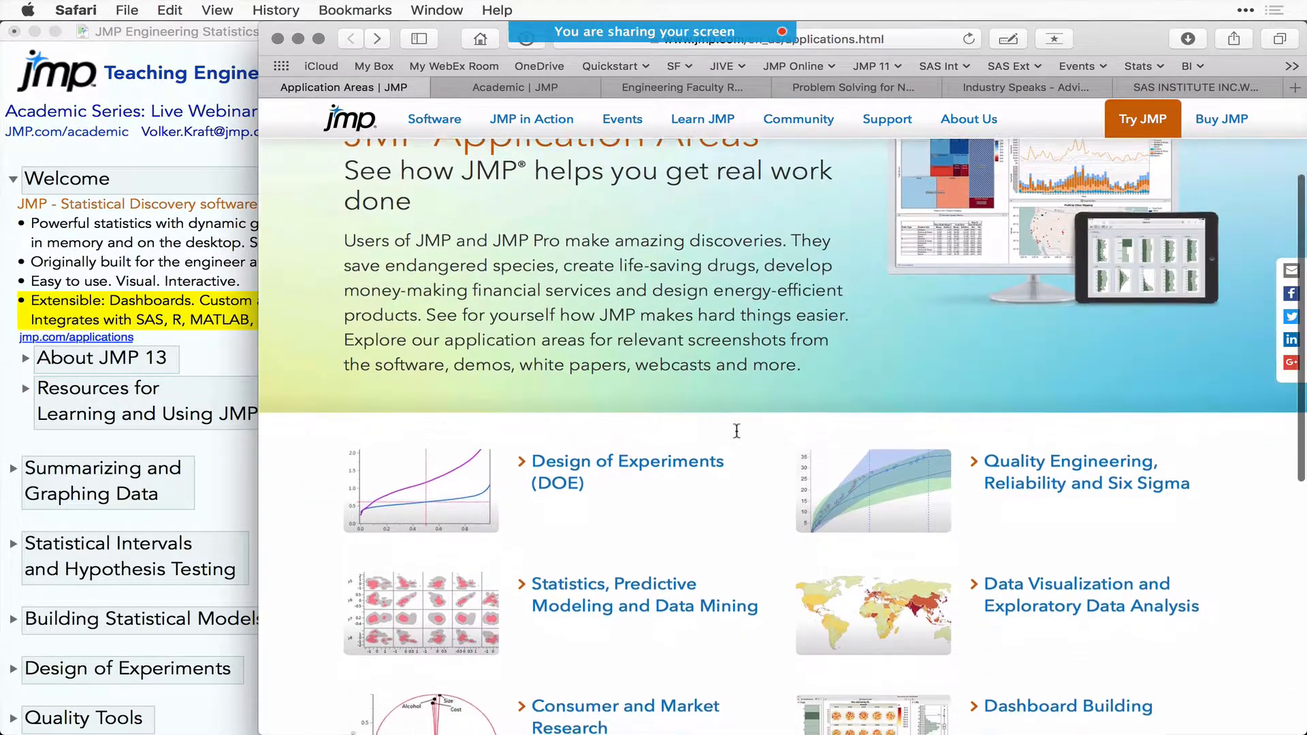
{"action": "scroll", "coordinate": [738, 433], "scroll_direction": "up", "scroll_amount": 1}
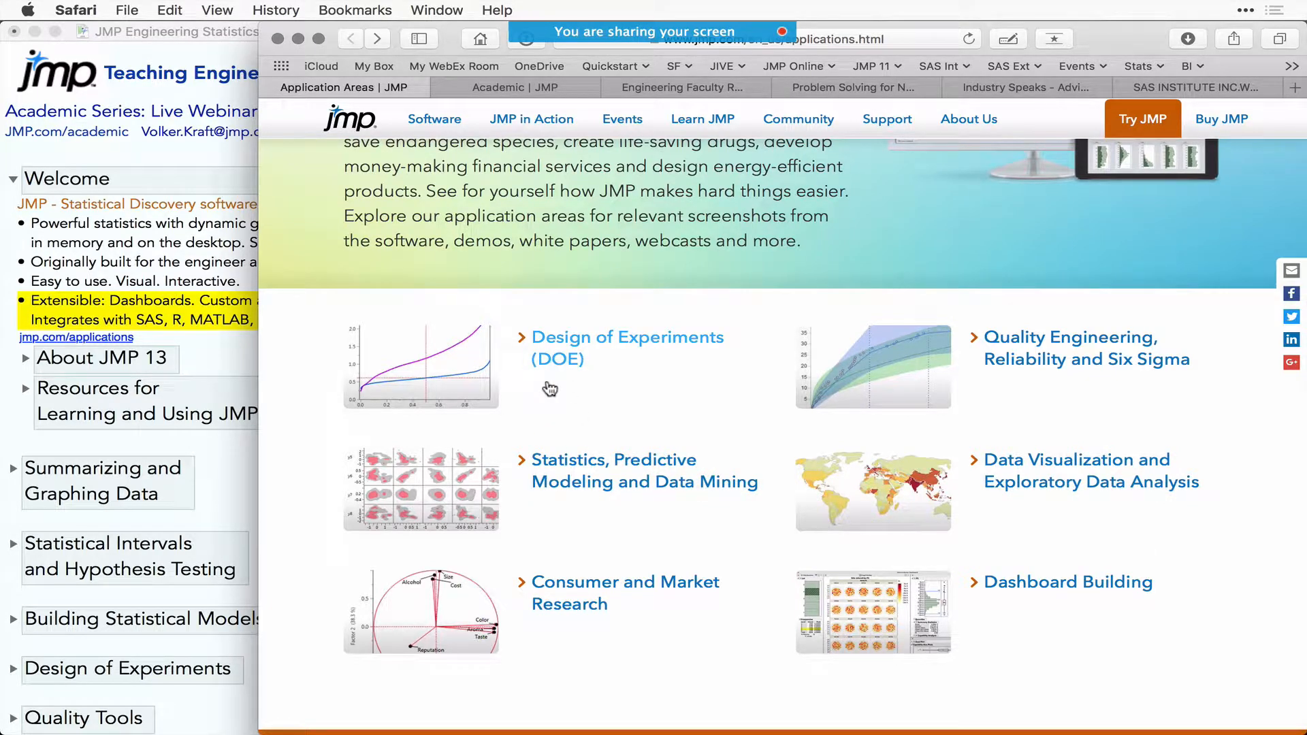
{"action": "left_click", "coordinate": [911, 372]}
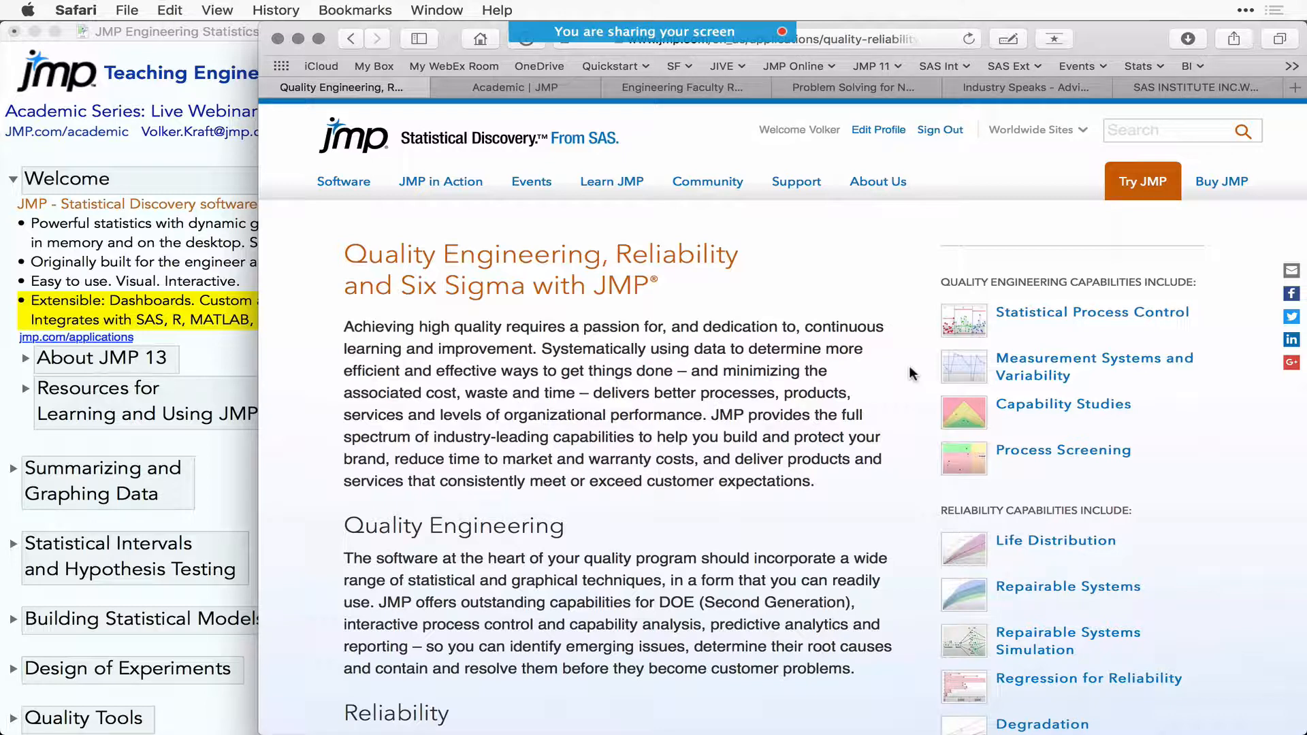
- Return to the JMP journal and point out its main sections with temporary pen strokes
{"action": "left_click", "coordinate": [238, 359]}
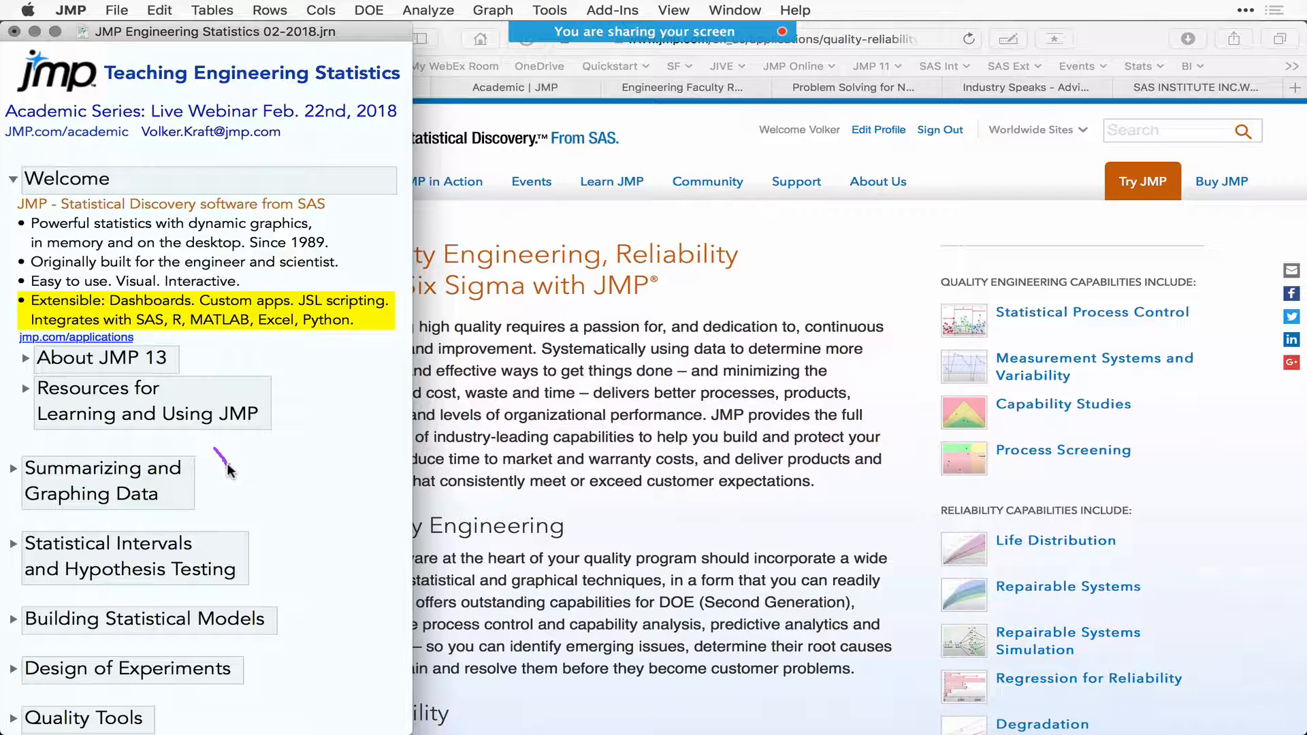
{"action": "left_click_drag", "start_coordinate": [227, 463], "coordinate": [243, 497]}
{"action": "left_click_drag", "start_coordinate": [288, 572], "coordinate": [290, 623]}
{"action": "scroll", "coordinate": [289, 618], "scroll_direction": "down", "scroll_amount": 3}
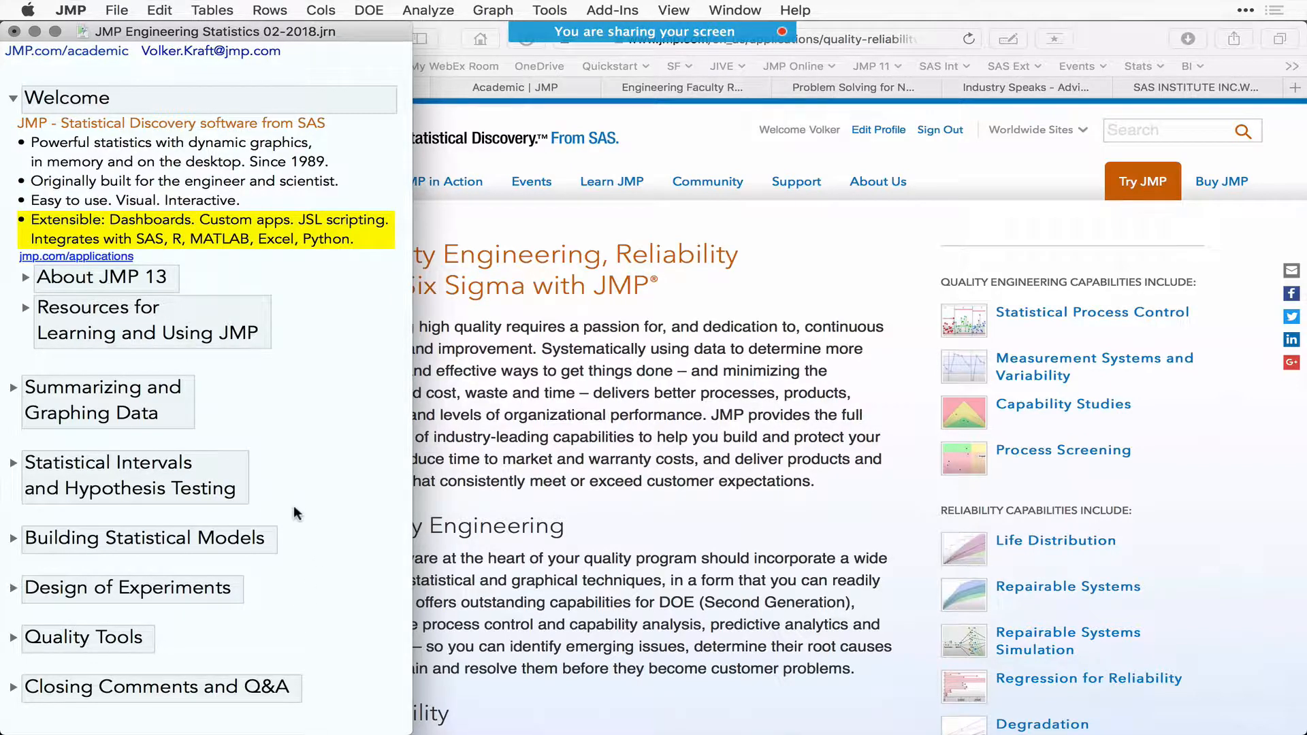
{"action": "mouse_move", "coordinate": [293, 509]}
{"action": "left_mouse_down"}
{"action": "mouse_move", "coordinate": [263, 659]}
{"action": "mouse_move", "coordinate": [252, 612]}
{"action": "mouse_move", "coordinate": [183, 621]}
{"action": "mouse_move", "coordinate": [173, 645]}
{"action": "left_mouse_up"}
- Expand the About JMP 13 section and highlight the JMP 13.2 version line and the JMP vs JMP Pro line
{"action": "left_click", "coordinate": [26, 279]}
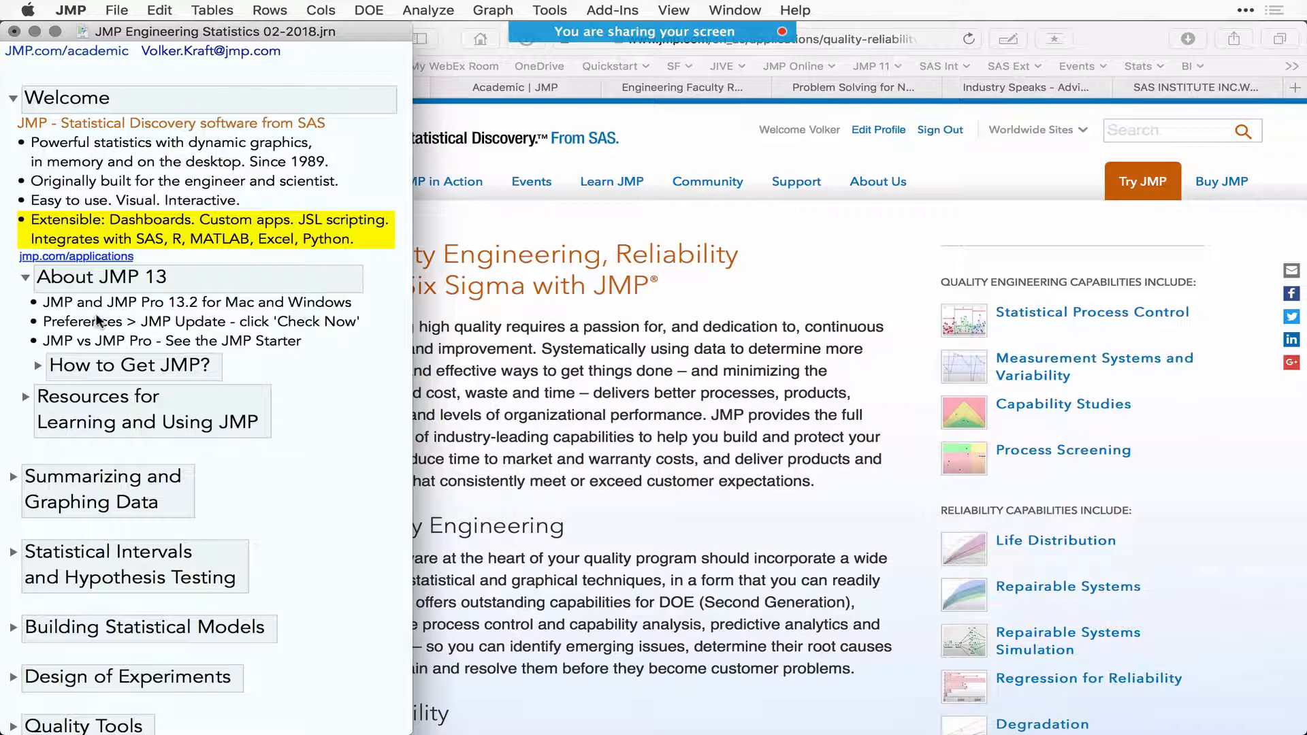
{"action": "left_click", "coordinate": [216, 303]}
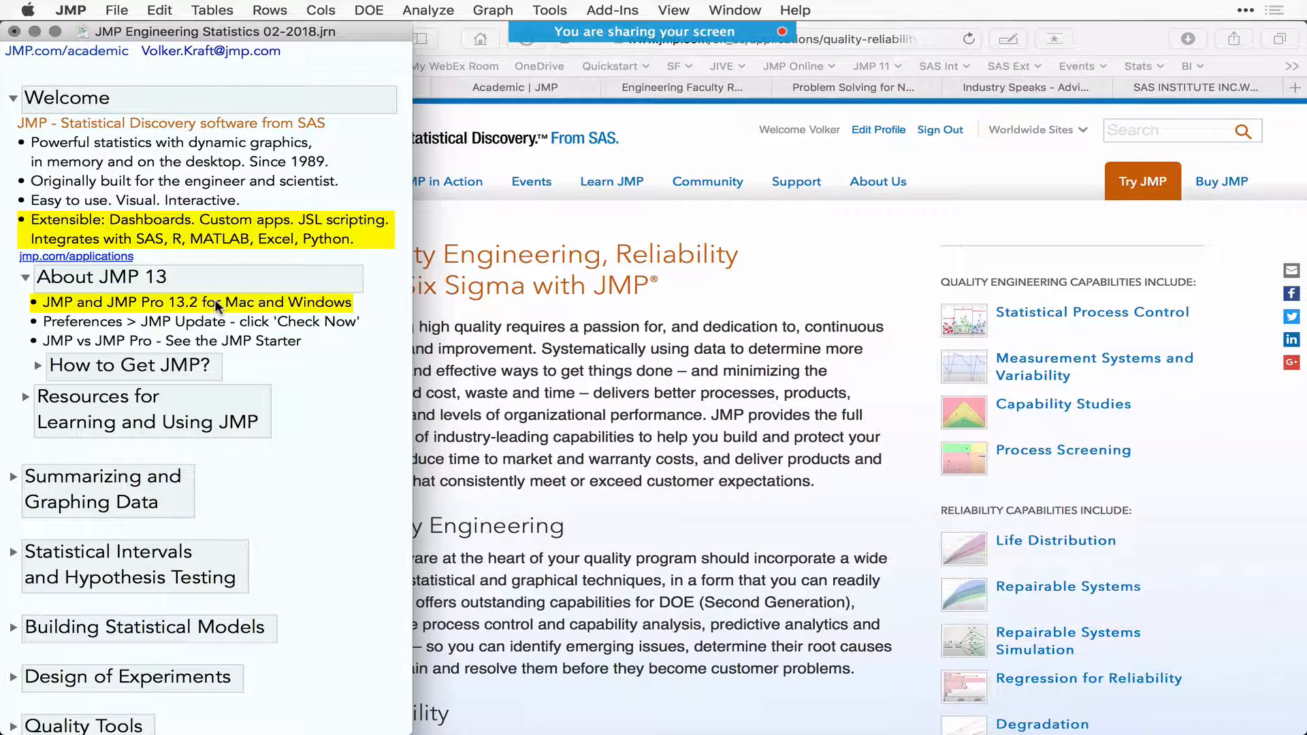
{"action": "left_click", "coordinate": [223, 341]}
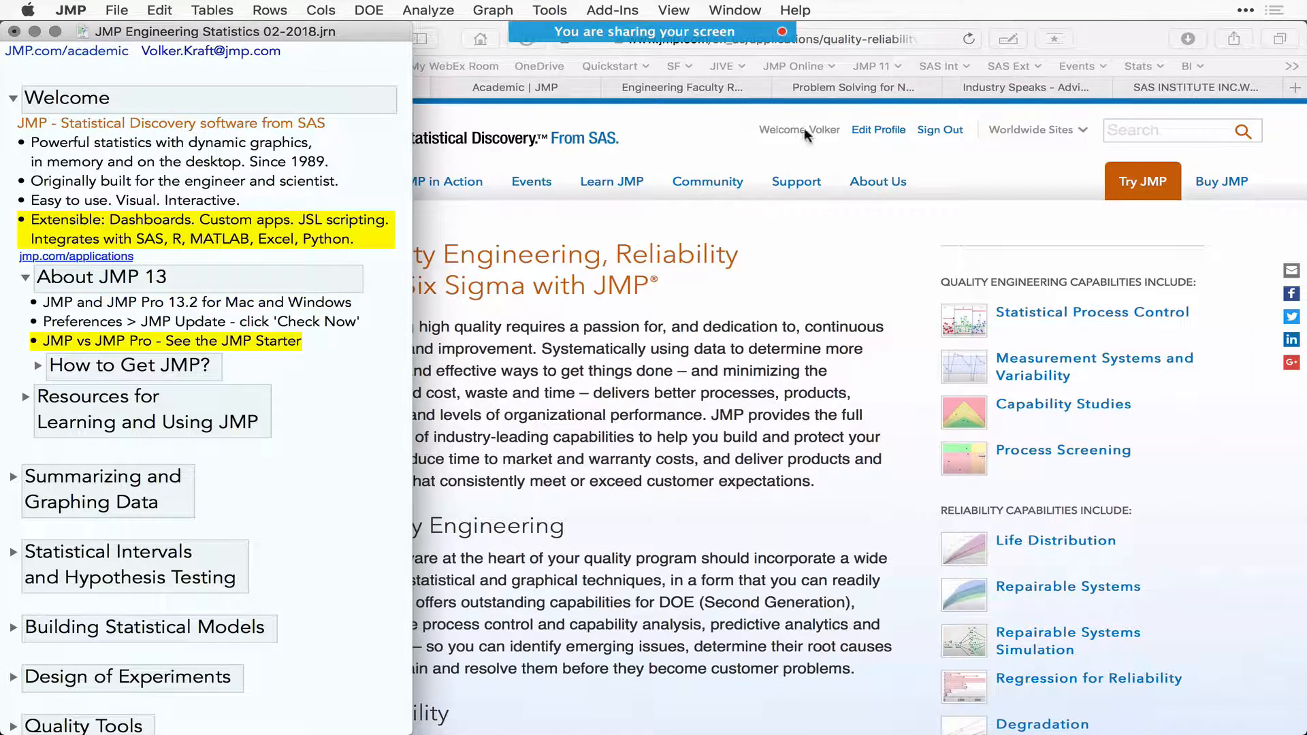
- Show the JMP Pro category in JMP Starter and expand the Bootstrap Forest and Formula Depot platform descriptions
{"action": "left_click", "coordinate": [736, 10]}
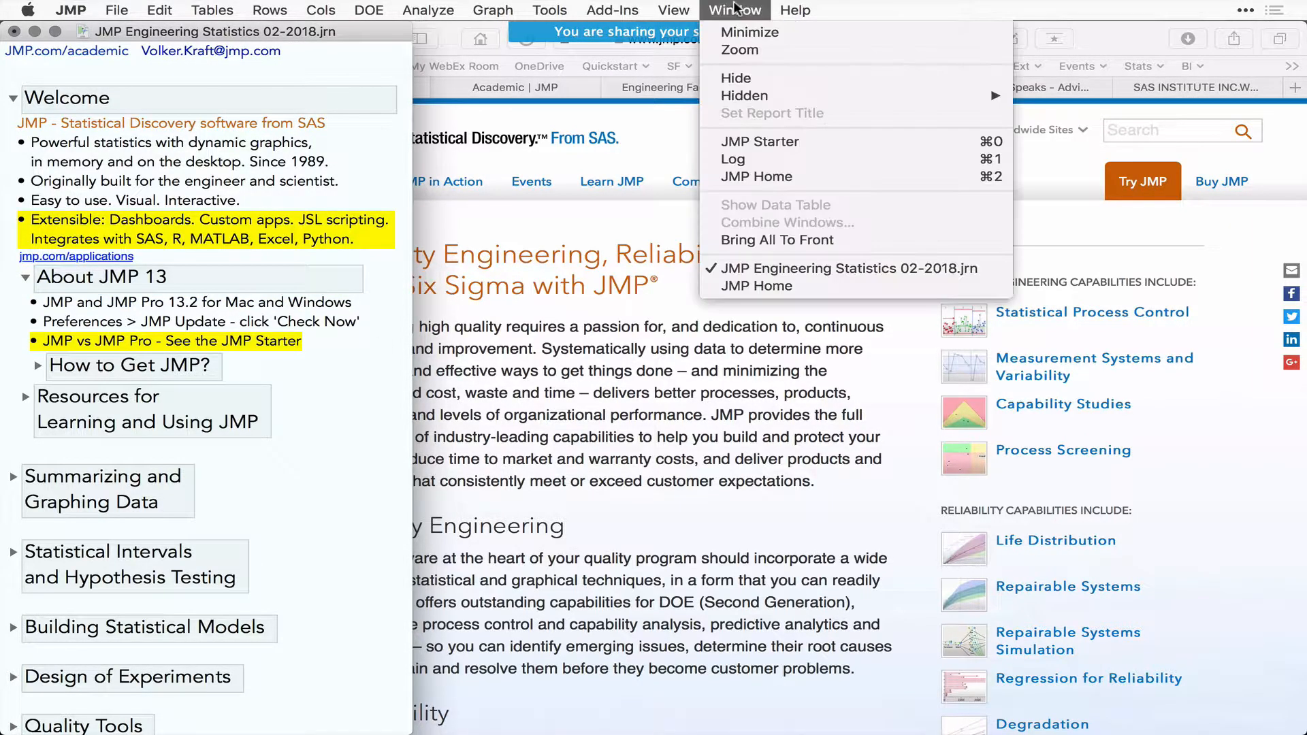
{"action": "left_click", "coordinate": [744, 141]}
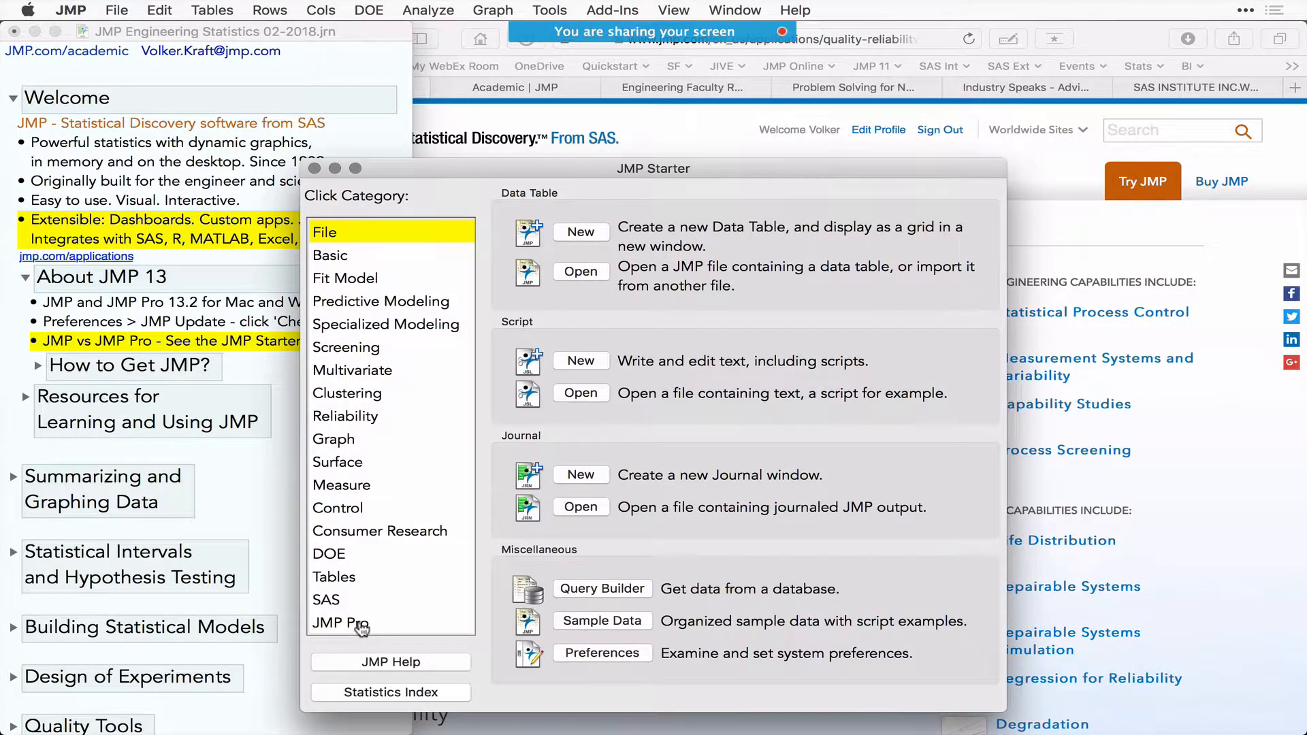
{"action": "left_click", "coordinate": [362, 628]}
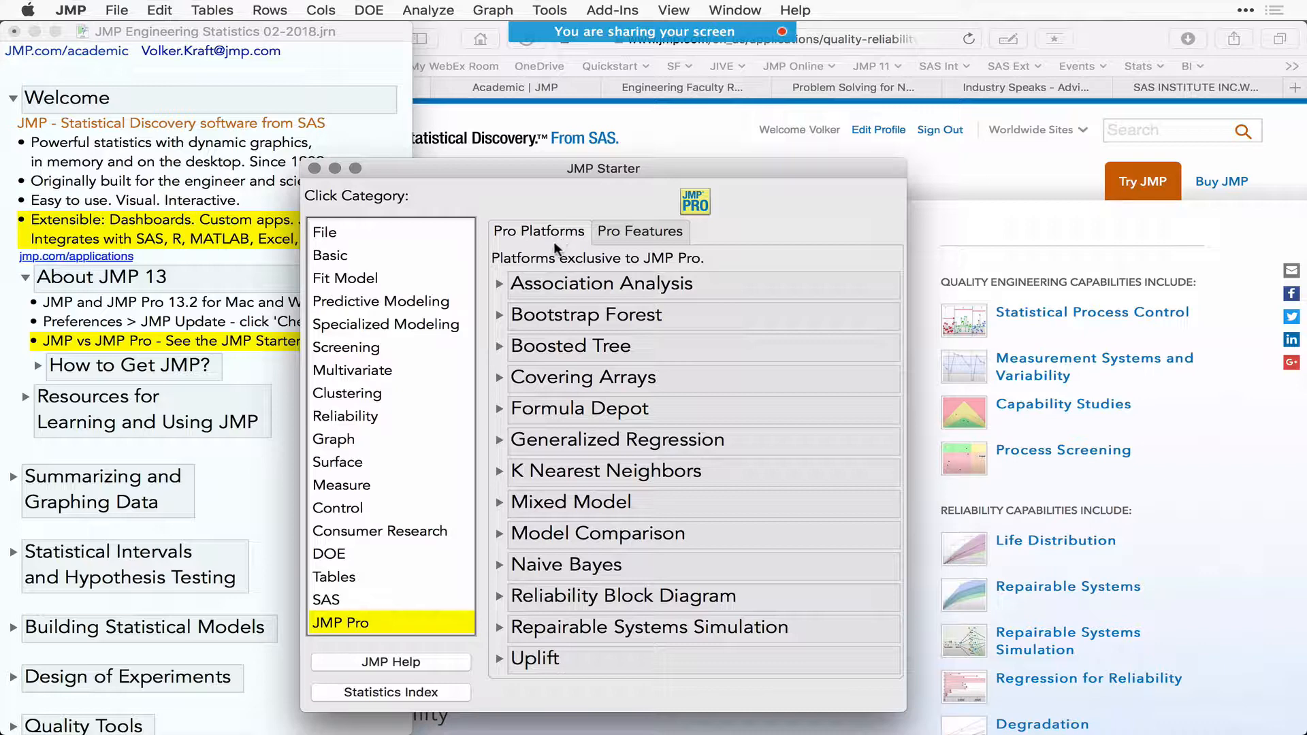
{"action": "left_click", "coordinate": [500, 316]}
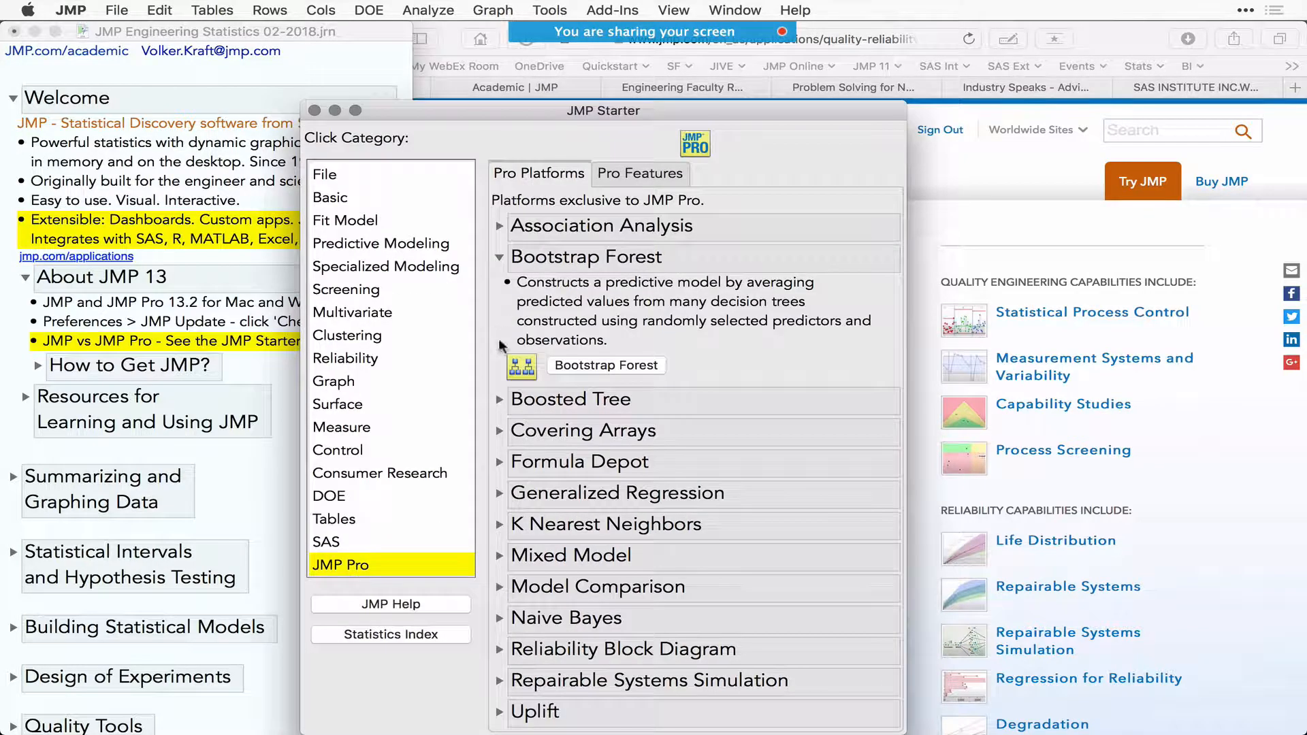
{"action": "left_click", "coordinate": [497, 463]}
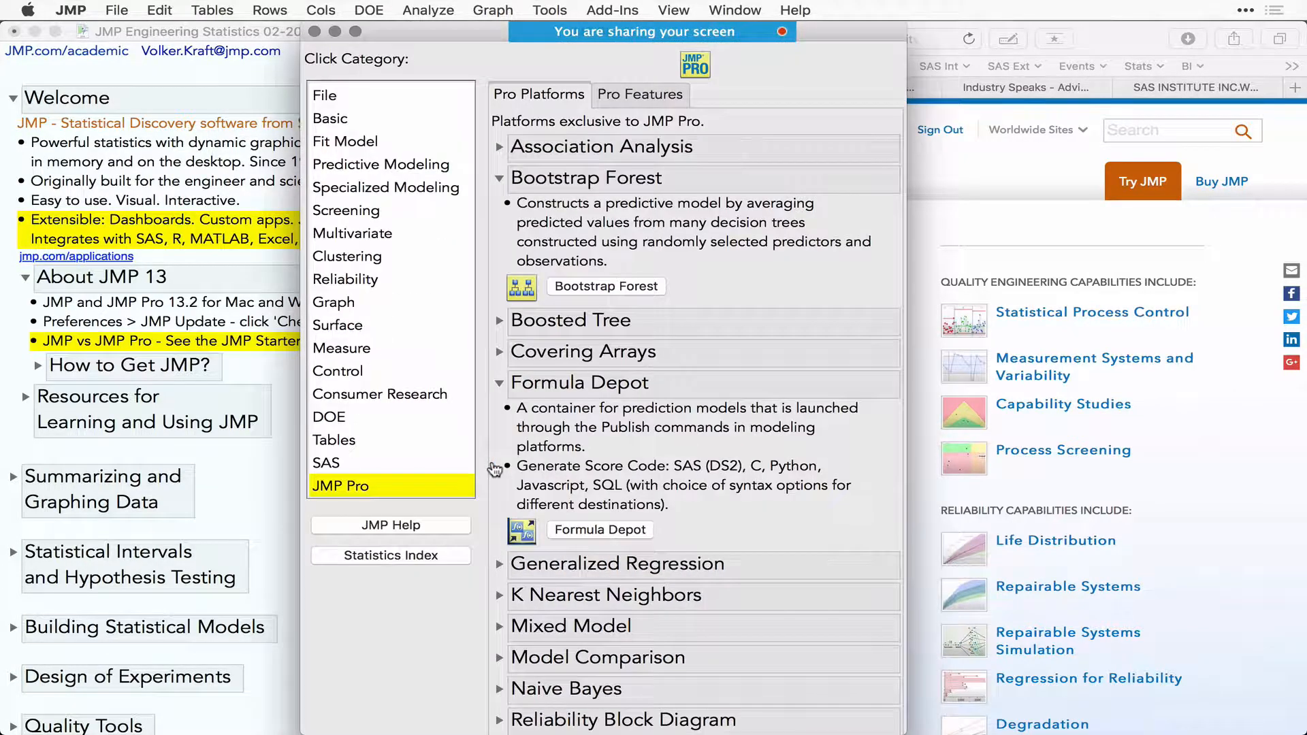
- View the Pro Features with Neural and Validation Column expanded, and close JMP Starter
{"action": "left_click", "coordinate": [638, 96]}
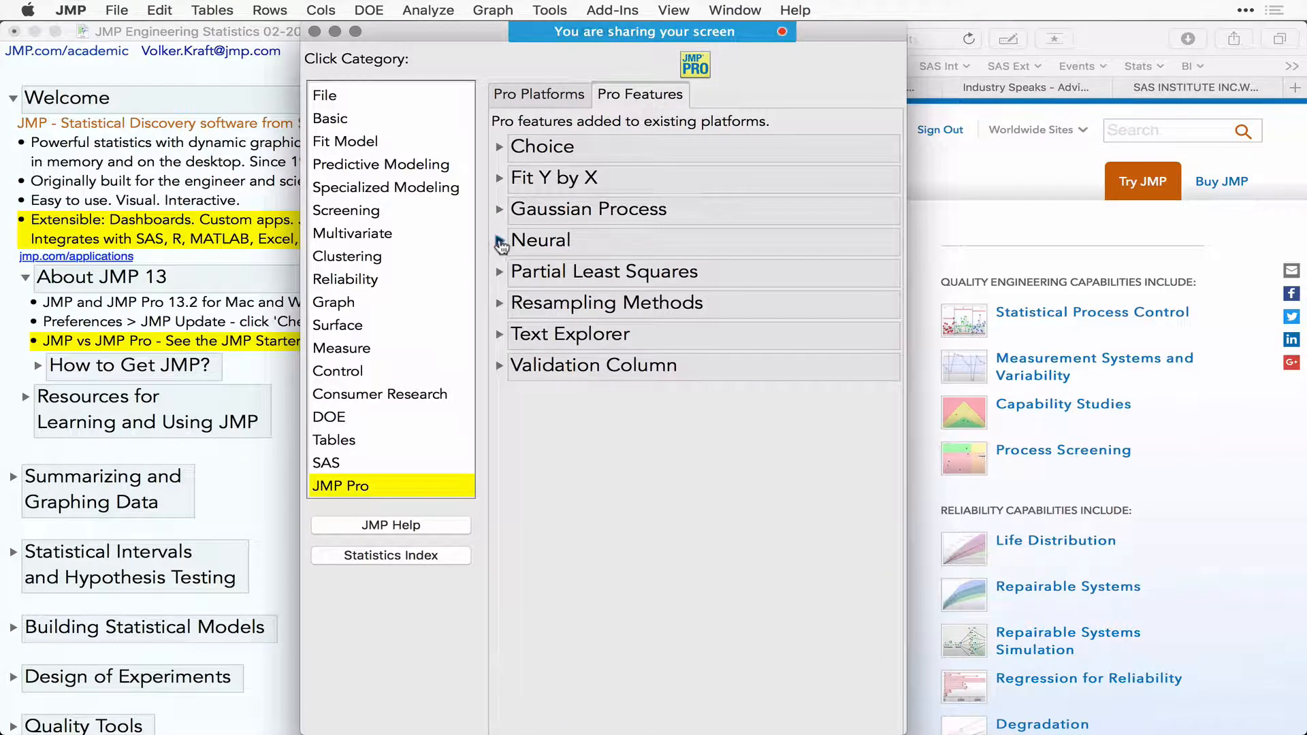
{"action": "left_click", "coordinate": [501, 242]}
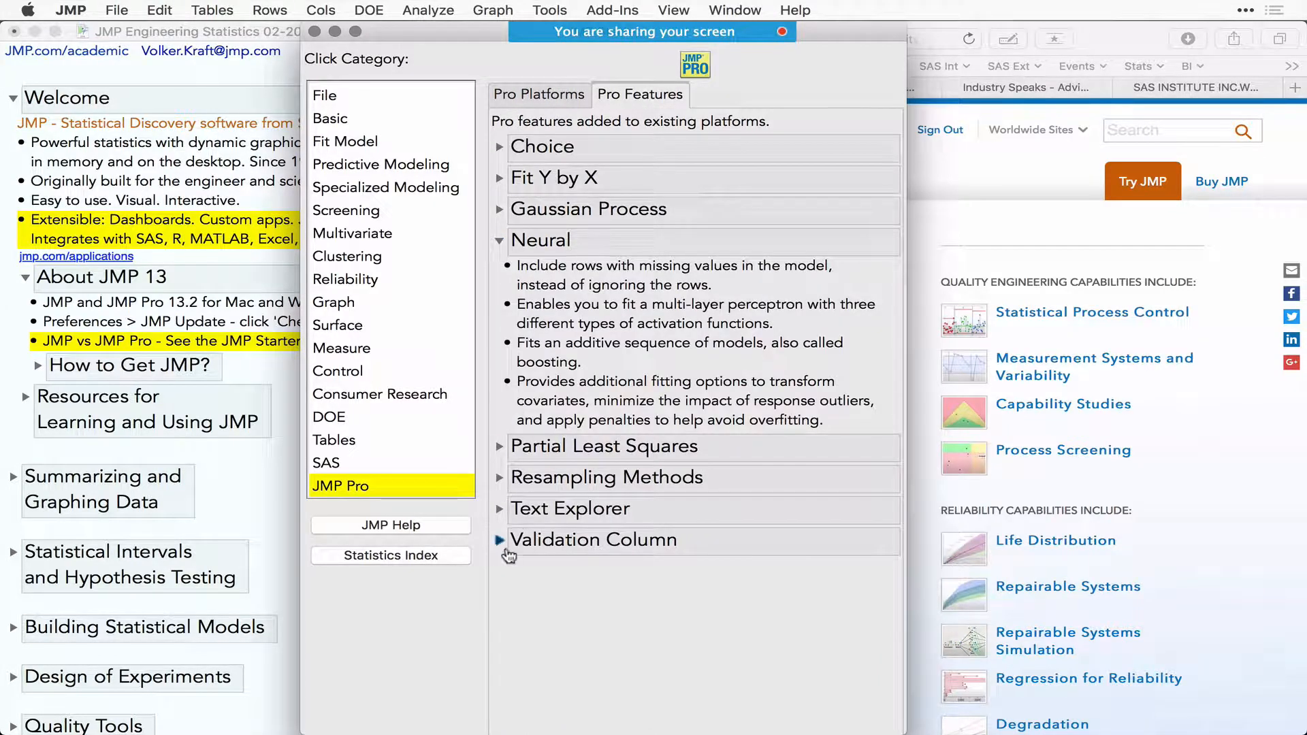
{"action": "left_click", "coordinate": [500, 541]}
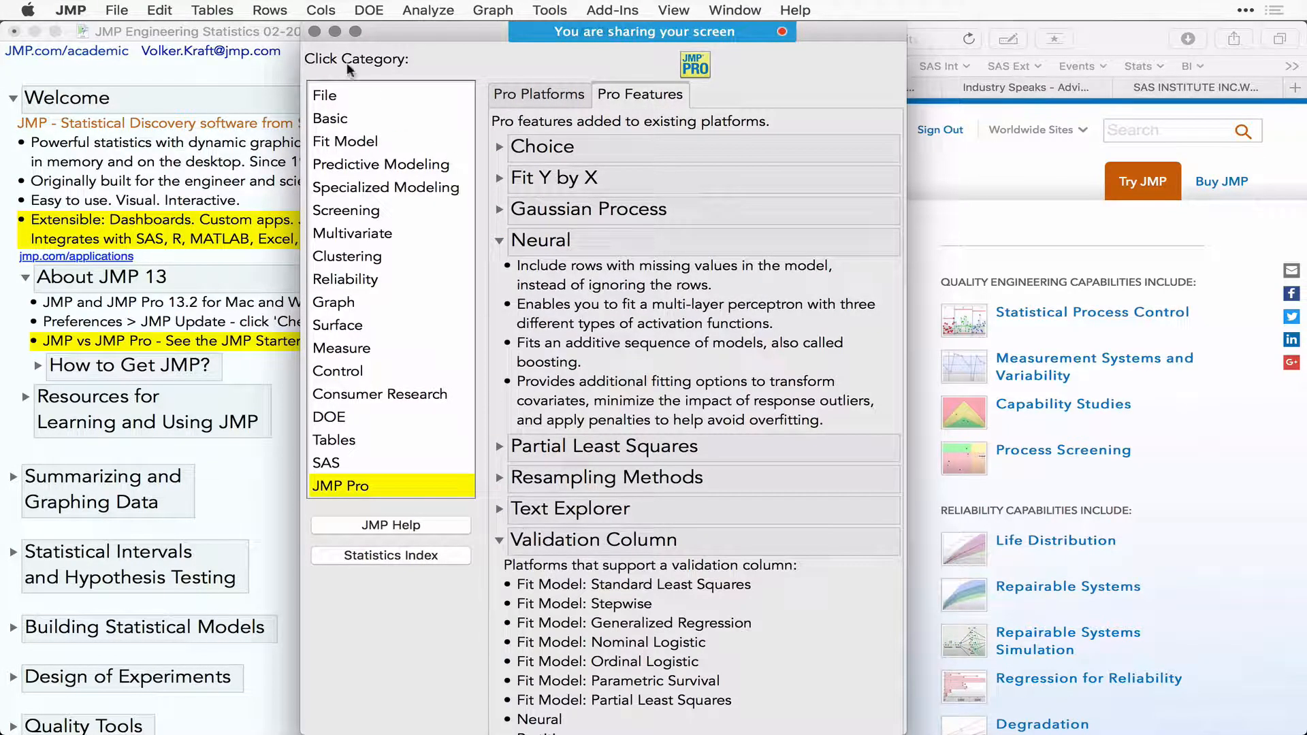
{"action": "left_click", "coordinate": [314, 32]}
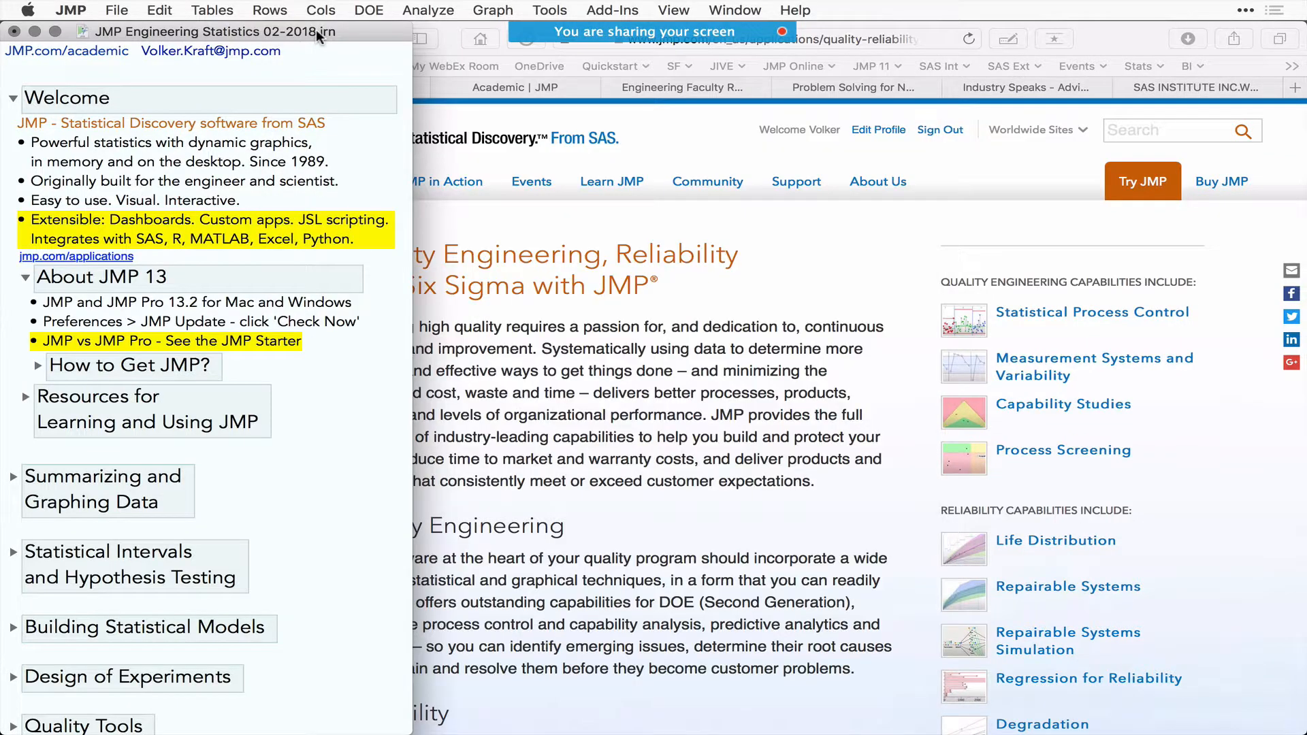
- Expand How to Get JMP? and highlight the annual site license line and the contact e-mail line
{"action": "left_click", "coordinate": [37, 368]}
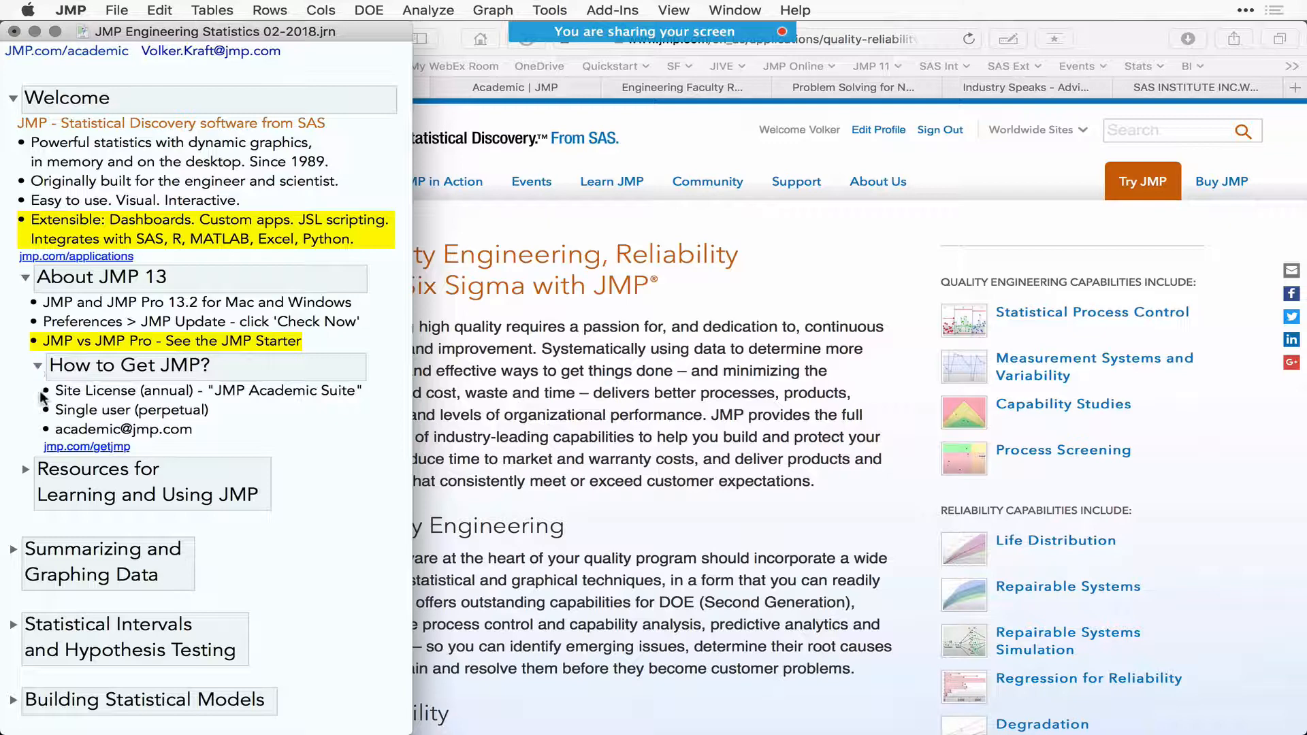
{"action": "left_click", "coordinate": [108, 390]}
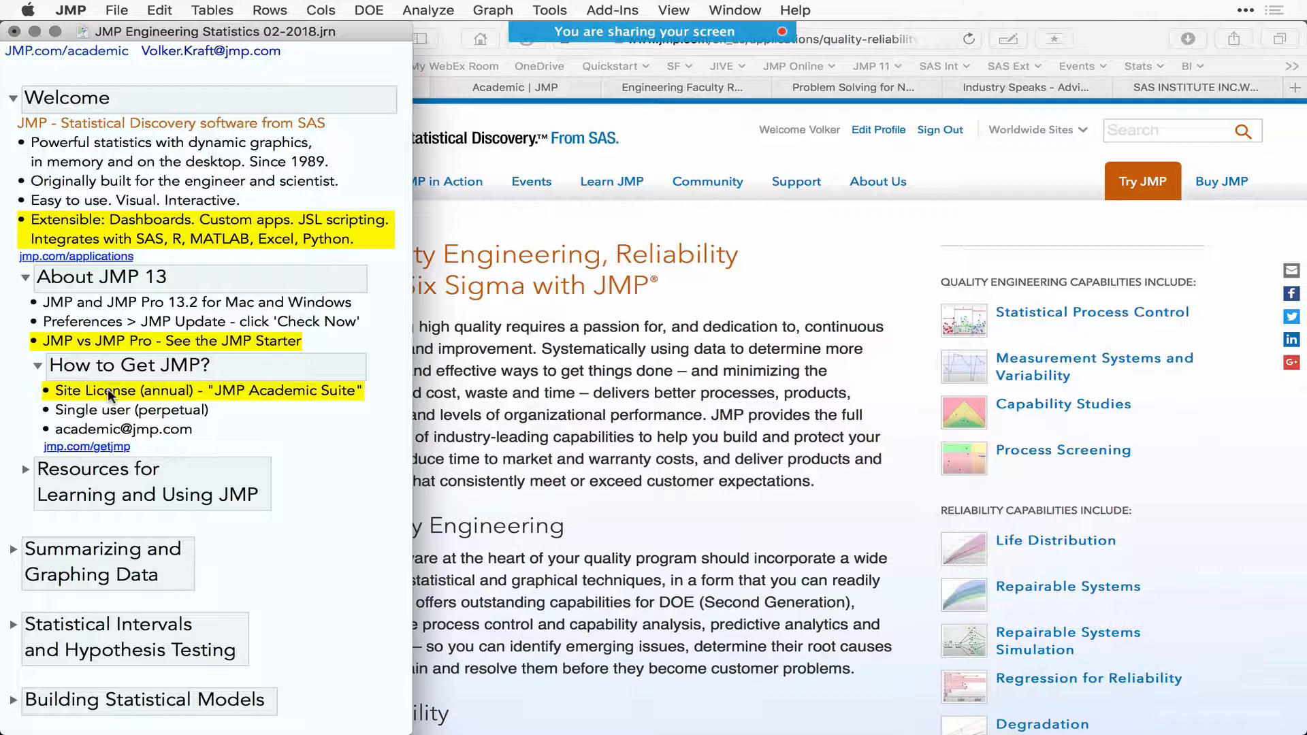
{"action": "left_click", "coordinate": [153, 430]}
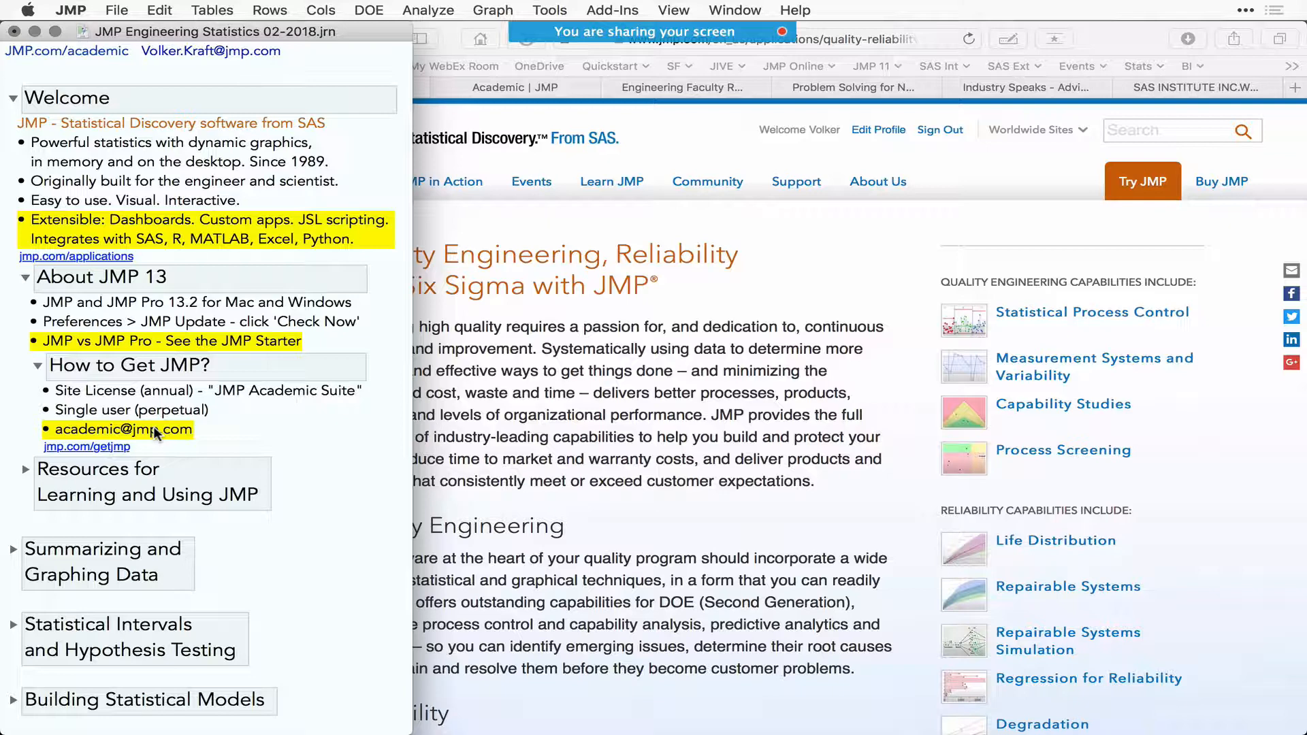
- Expand the Resources for Learning and Using JMP section and look through its listed resources
{"action": "left_click", "coordinate": [25, 469]}
{"action": "scroll", "coordinate": [165, 541], "scroll_direction": "down", "scroll_amount": 5}
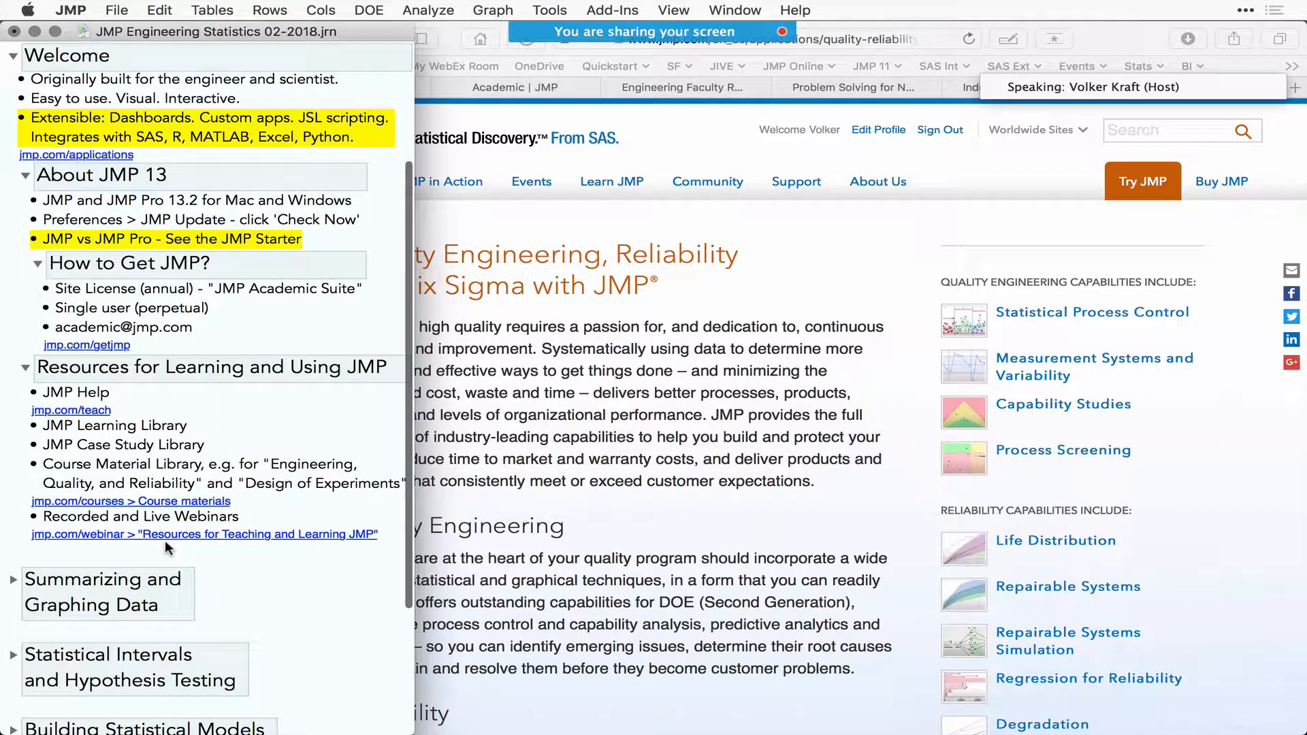
{"action": "scroll", "coordinate": [166, 547], "scroll_direction": "down", "scroll_amount": 2}
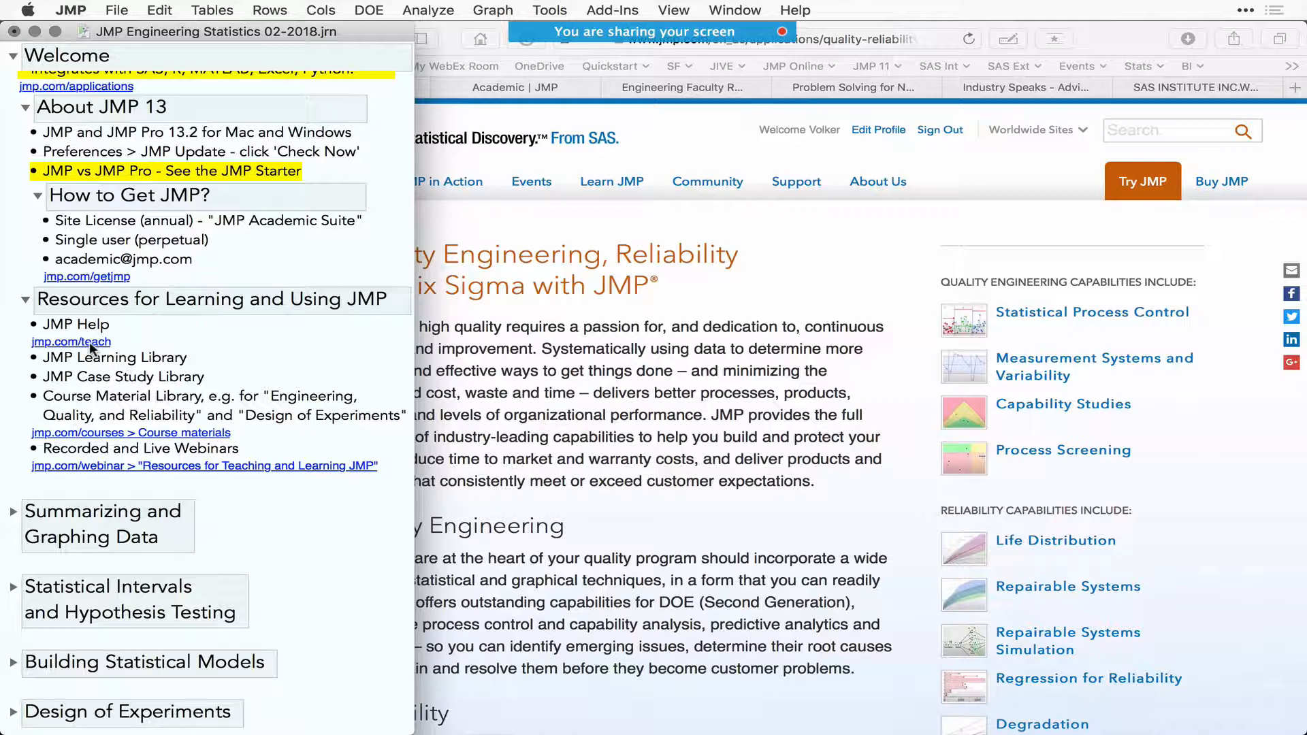
- Switch to the JMP Academic page in Safari and open the Course Material Library to view its course collections
{"action": "left_click", "coordinate": [513, 376]}
{"action": "left_click", "coordinate": [497, 90]}
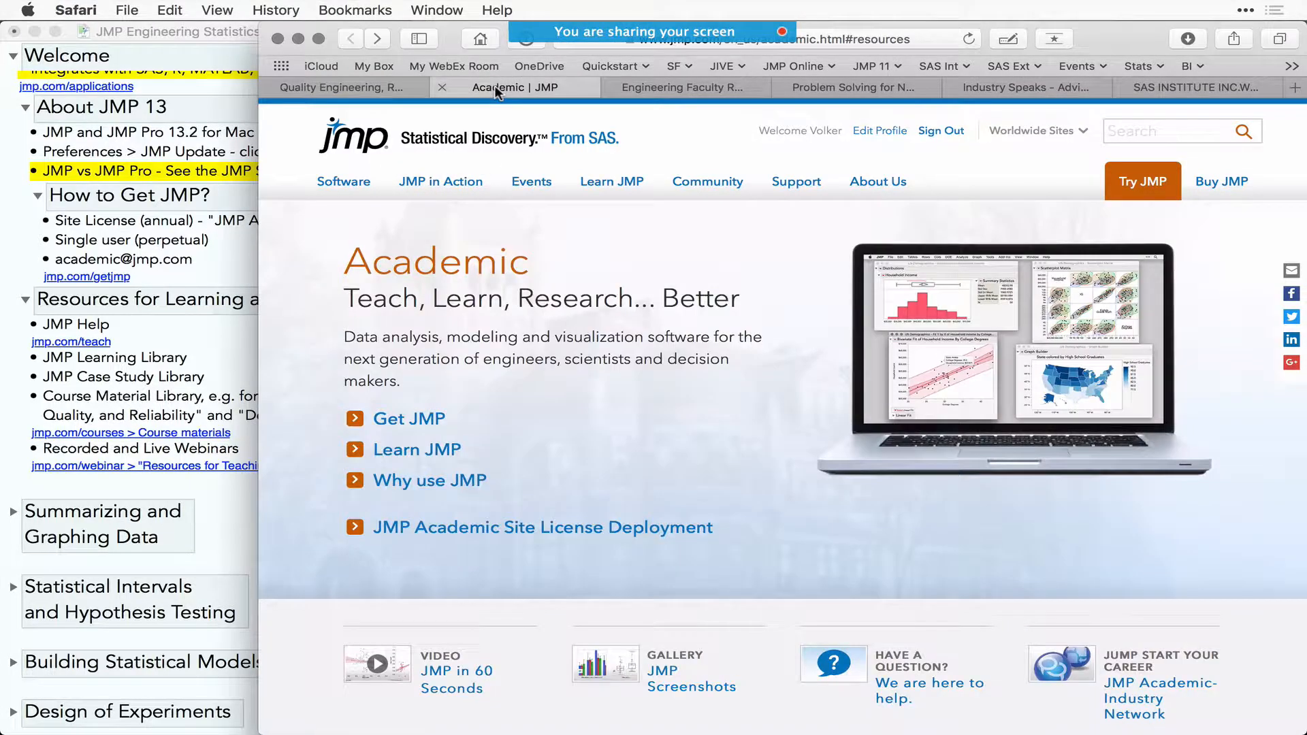
{"action": "scroll", "coordinate": [606, 448], "scroll_direction": "down", "scroll_amount": 10}
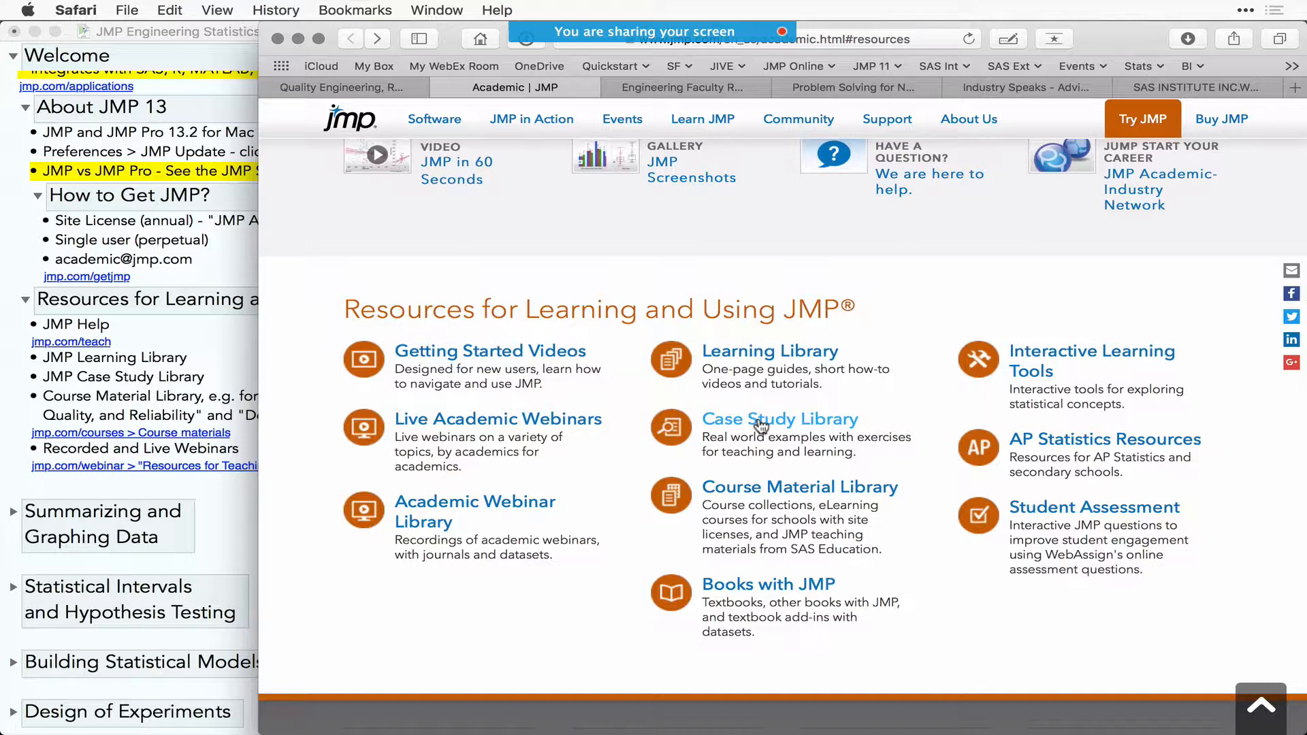
{"action": "left_click", "coordinate": [755, 485]}
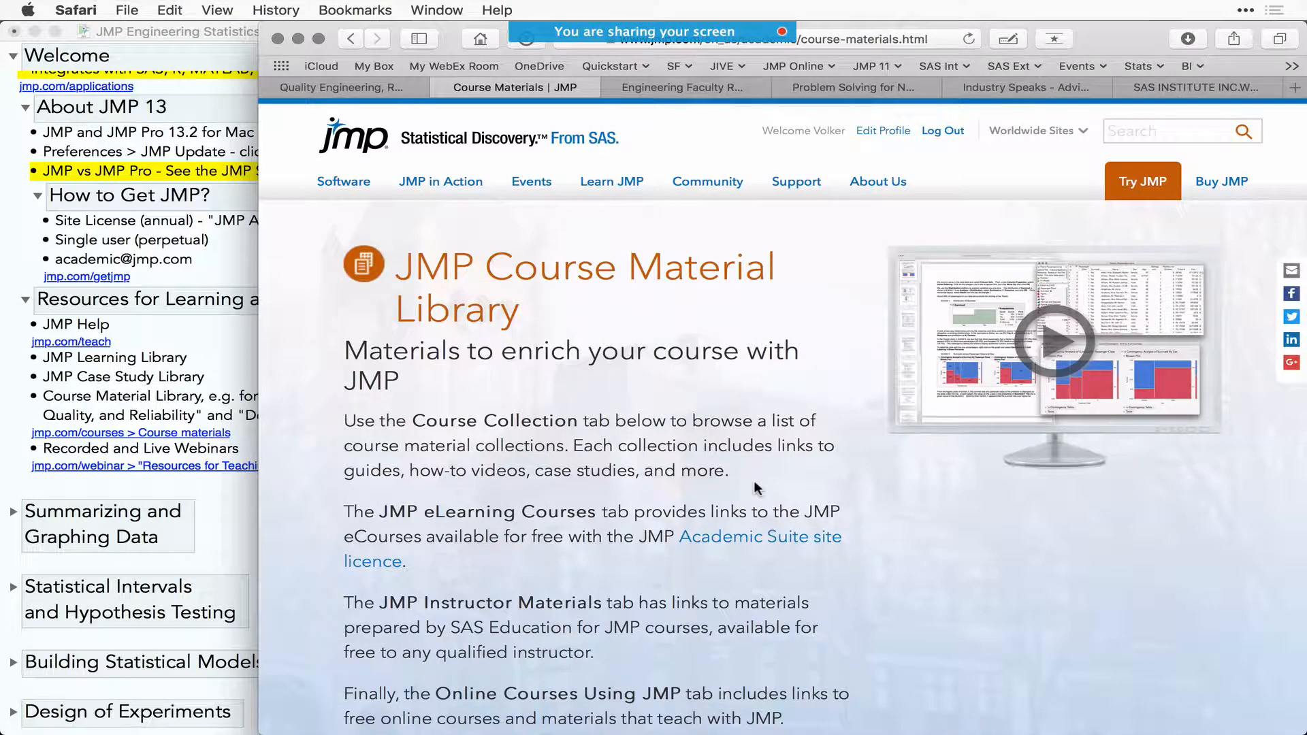
{"action": "scroll", "coordinate": [754, 487], "scroll_direction": "down", "scroll_amount": 10}
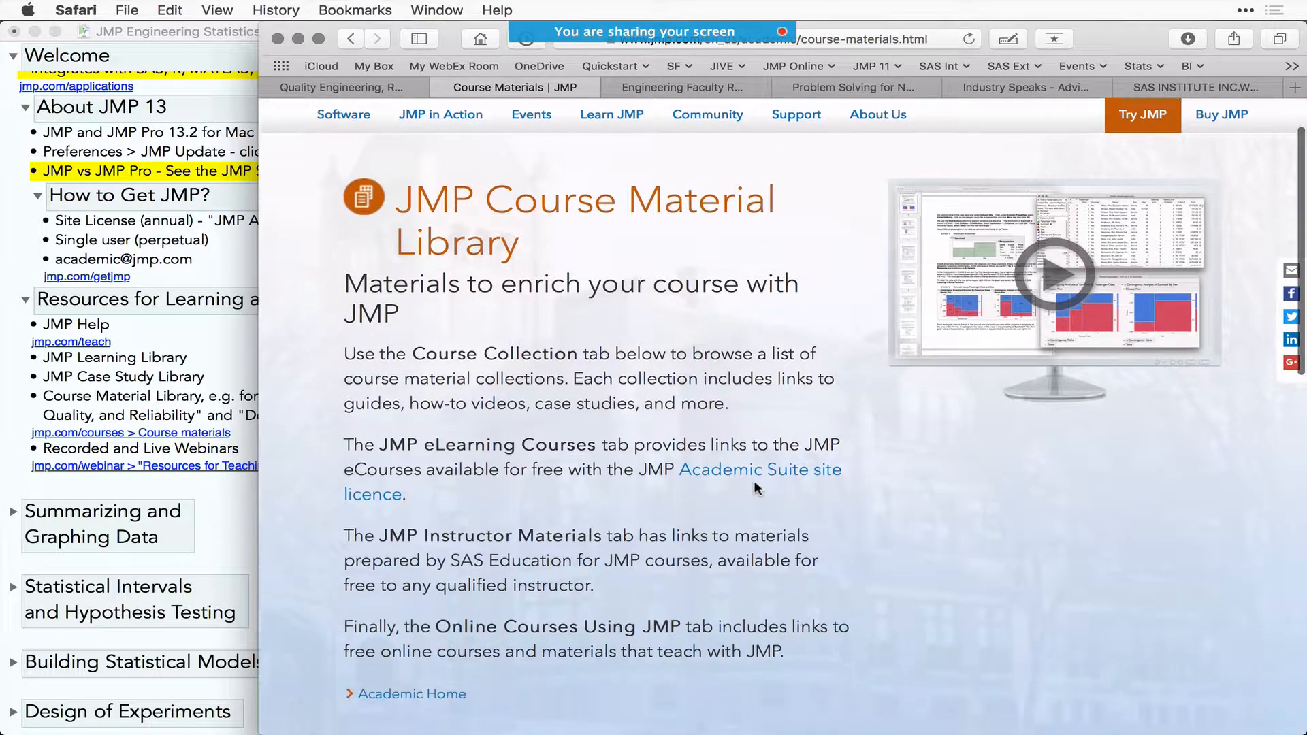
{"action": "scroll", "coordinate": [756, 487], "scroll_direction": "down", "scroll_amount": 3}
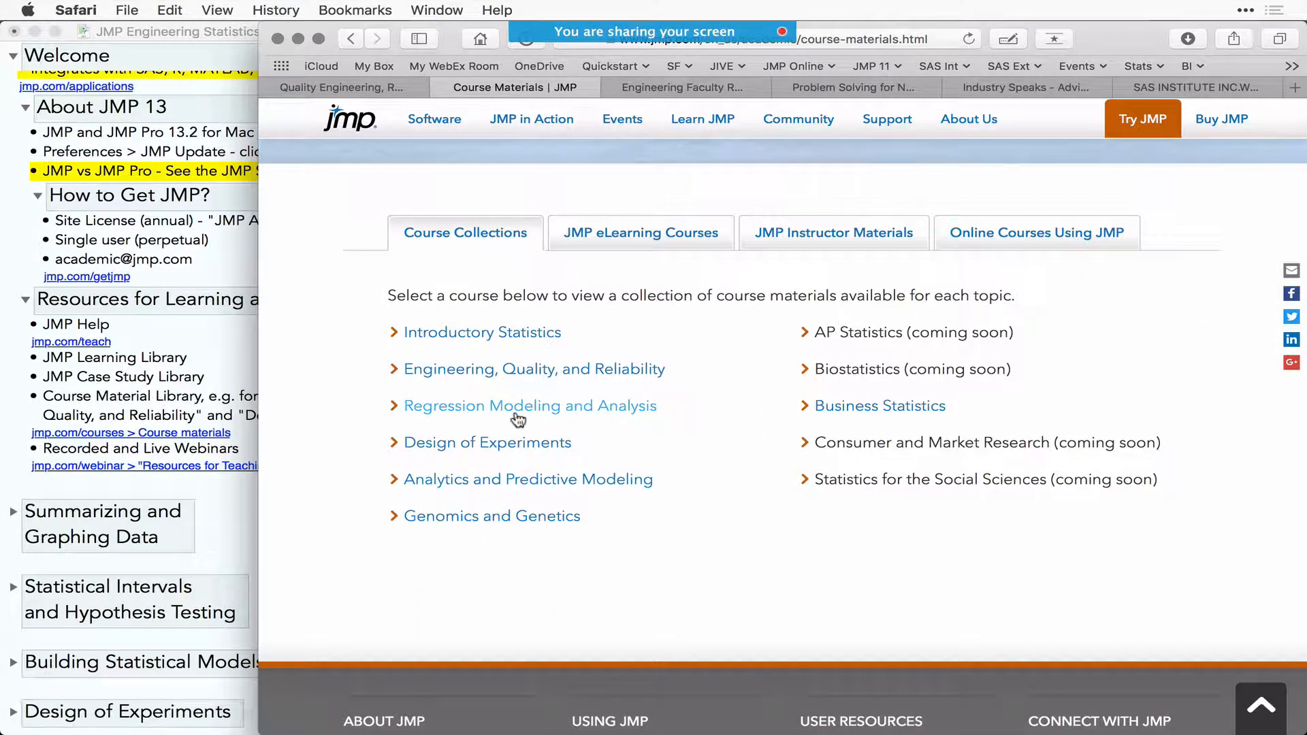
- Open the Engineering, Quality, and Reliability course materials, look through their guides, teaching scripts, textbooks and courses, and put the browser window away
{"action": "left_click", "coordinate": [469, 370]}
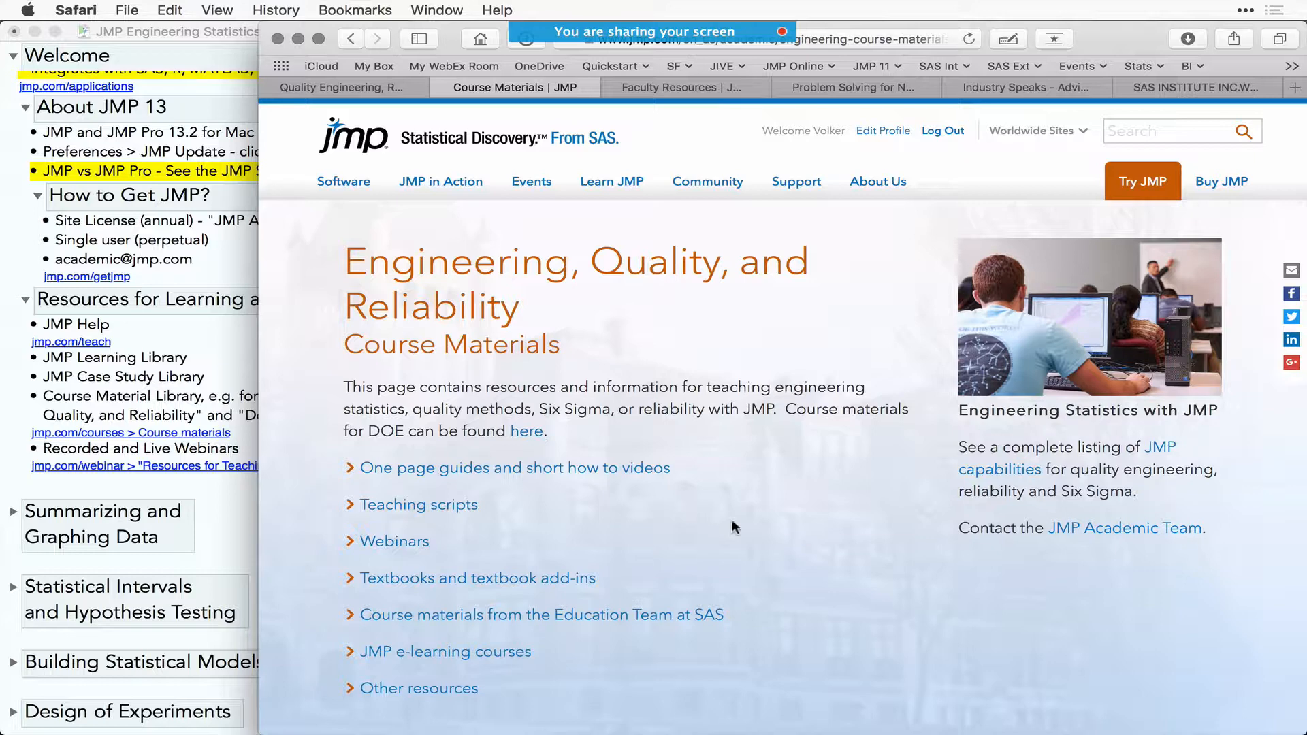
{"action": "scroll", "coordinate": [731, 519], "scroll_direction": "down", "scroll_amount": 2}
{"action": "scroll", "coordinate": [731, 519], "scroll_direction": "down", "scroll_amount": 7}
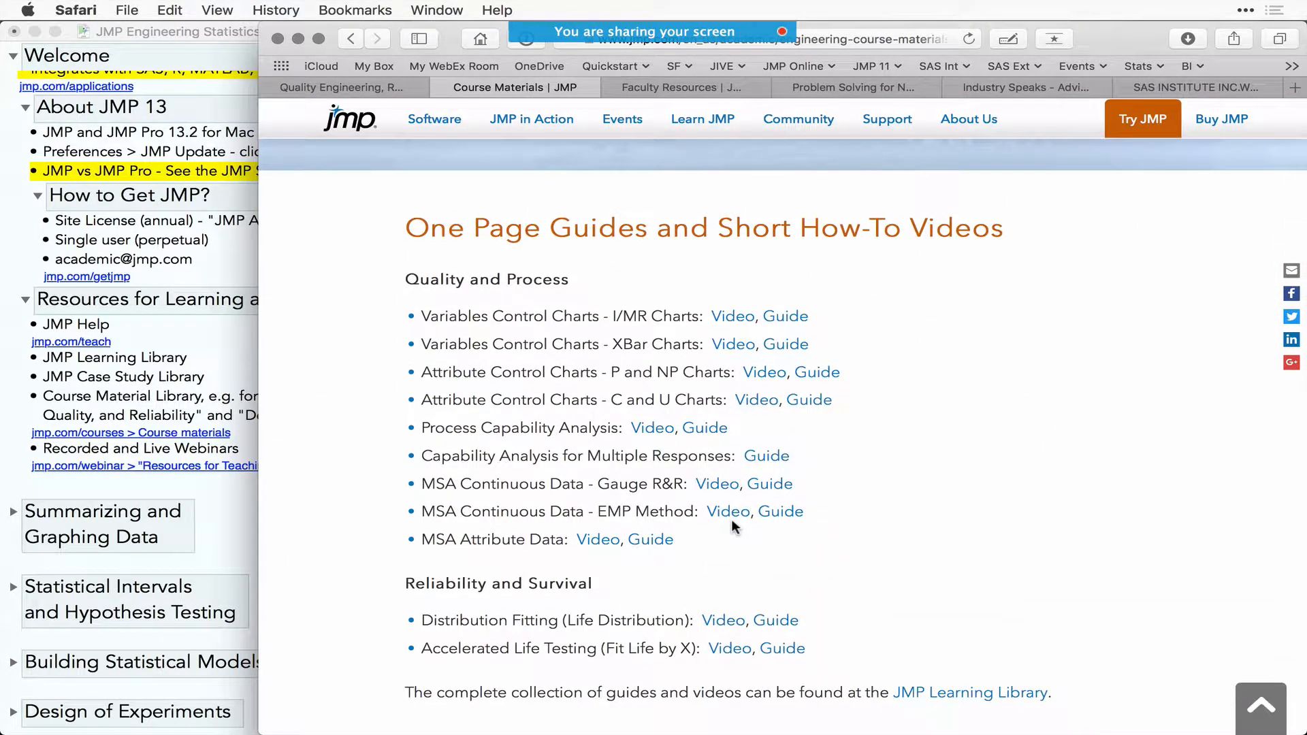
{"action": "scroll", "coordinate": [731, 519], "scroll_direction": "down", "scroll_amount": 10}
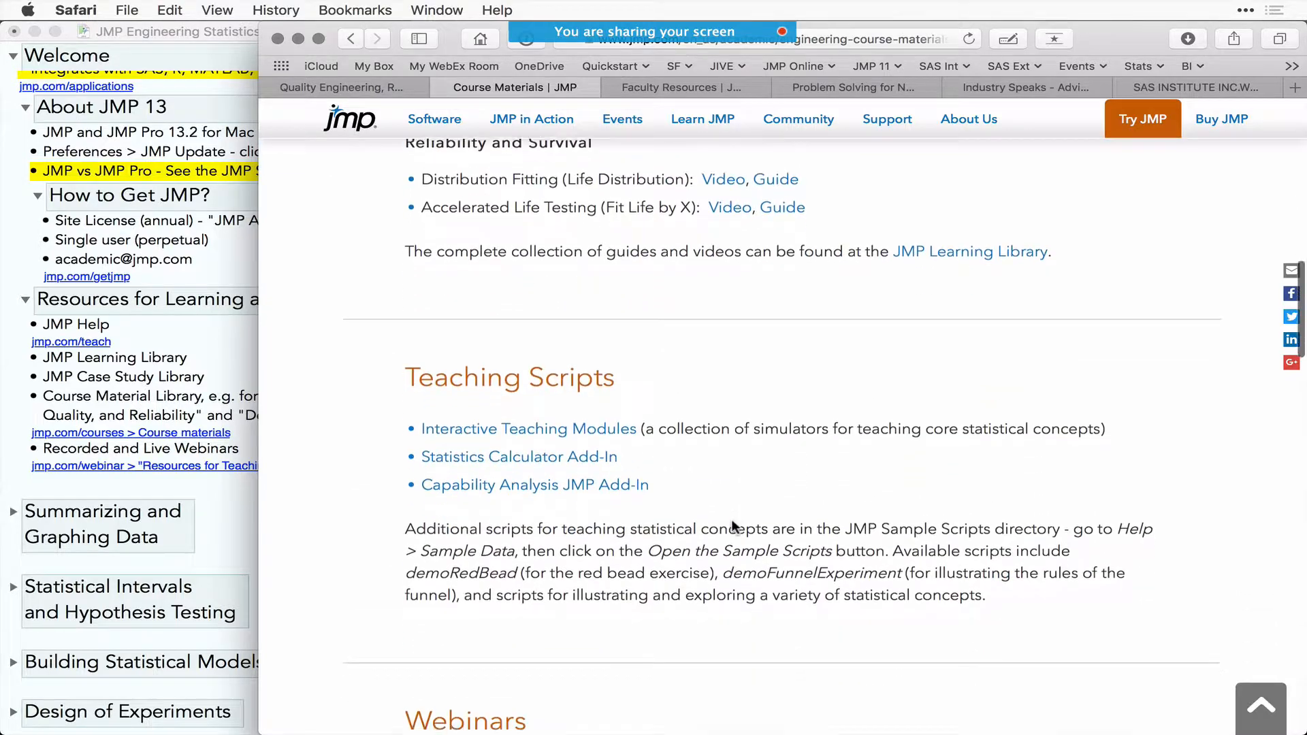
{"action": "scroll", "coordinate": [735, 527], "scroll_direction": "down", "scroll_amount": 13}
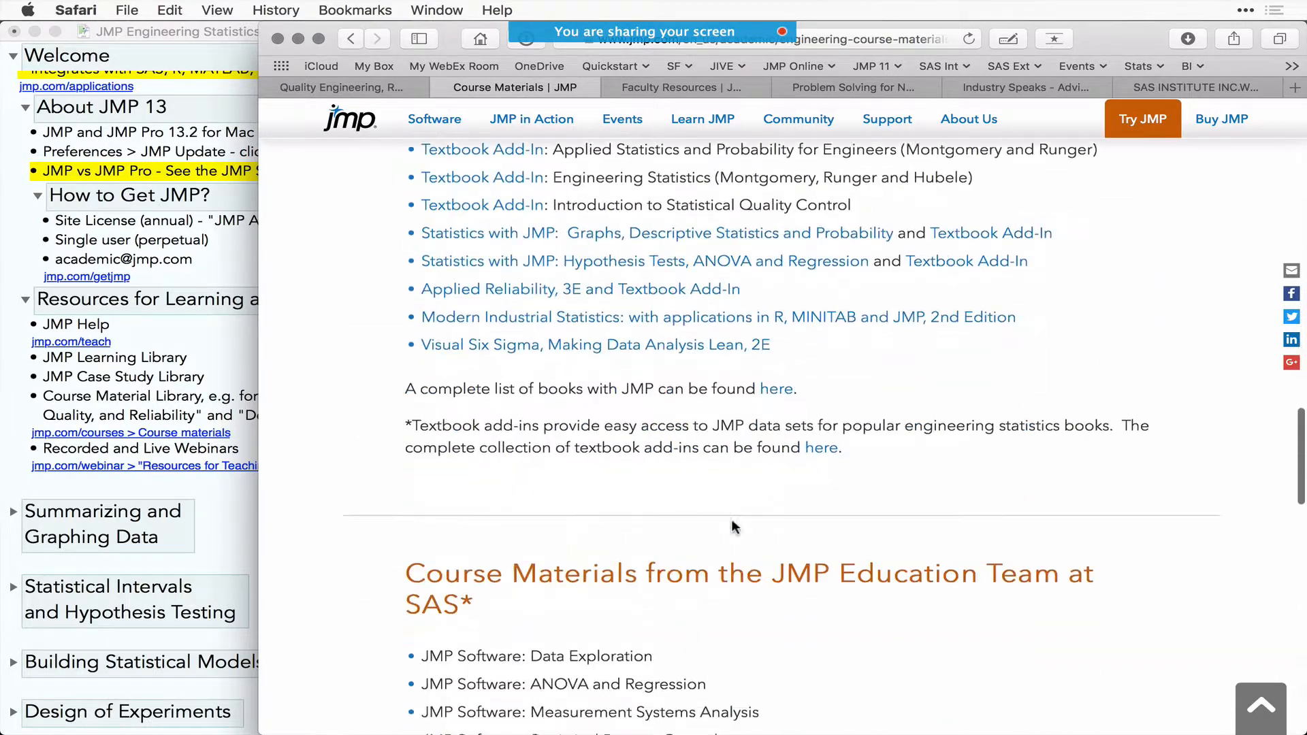
{"action": "scroll", "coordinate": [732, 525], "scroll_direction": "down", "scroll_amount": 2}
{"action": "scroll", "coordinate": [733, 525], "scroll_direction": "up", "scroll_amount": 2}
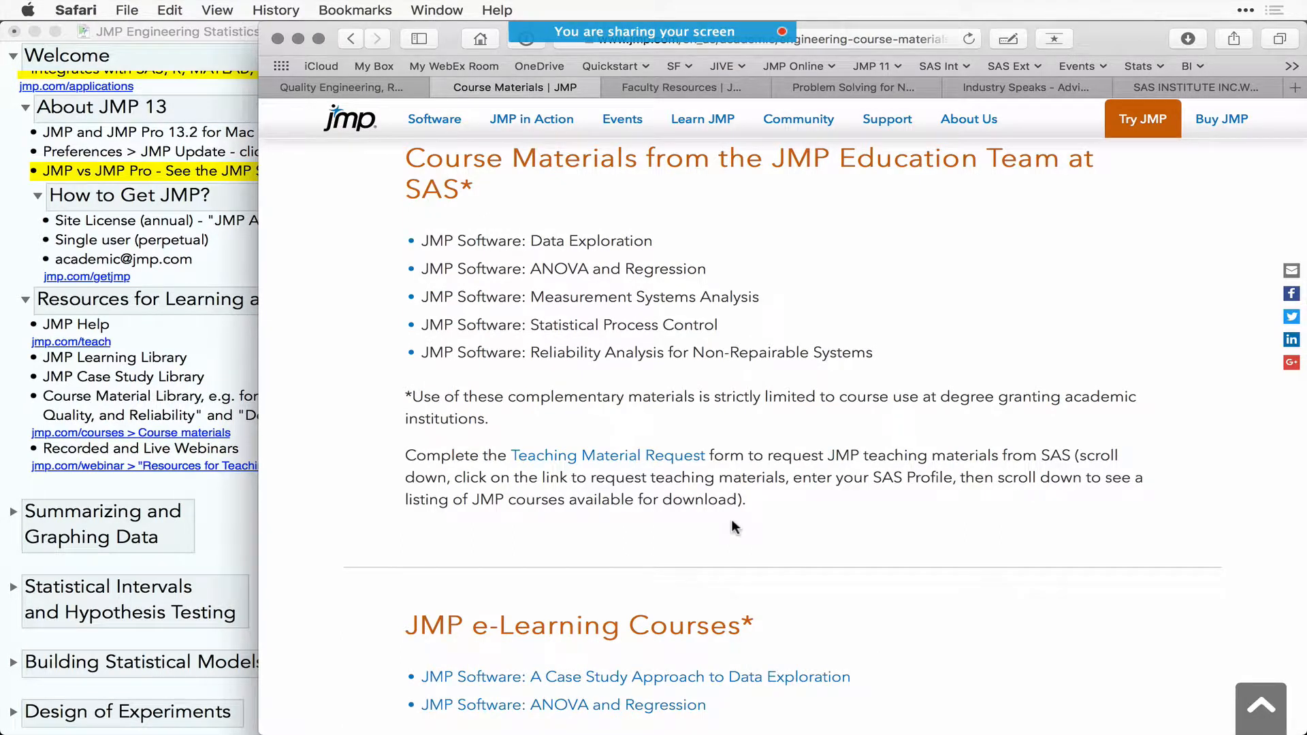
{"action": "left_click", "coordinate": [298, 39]}
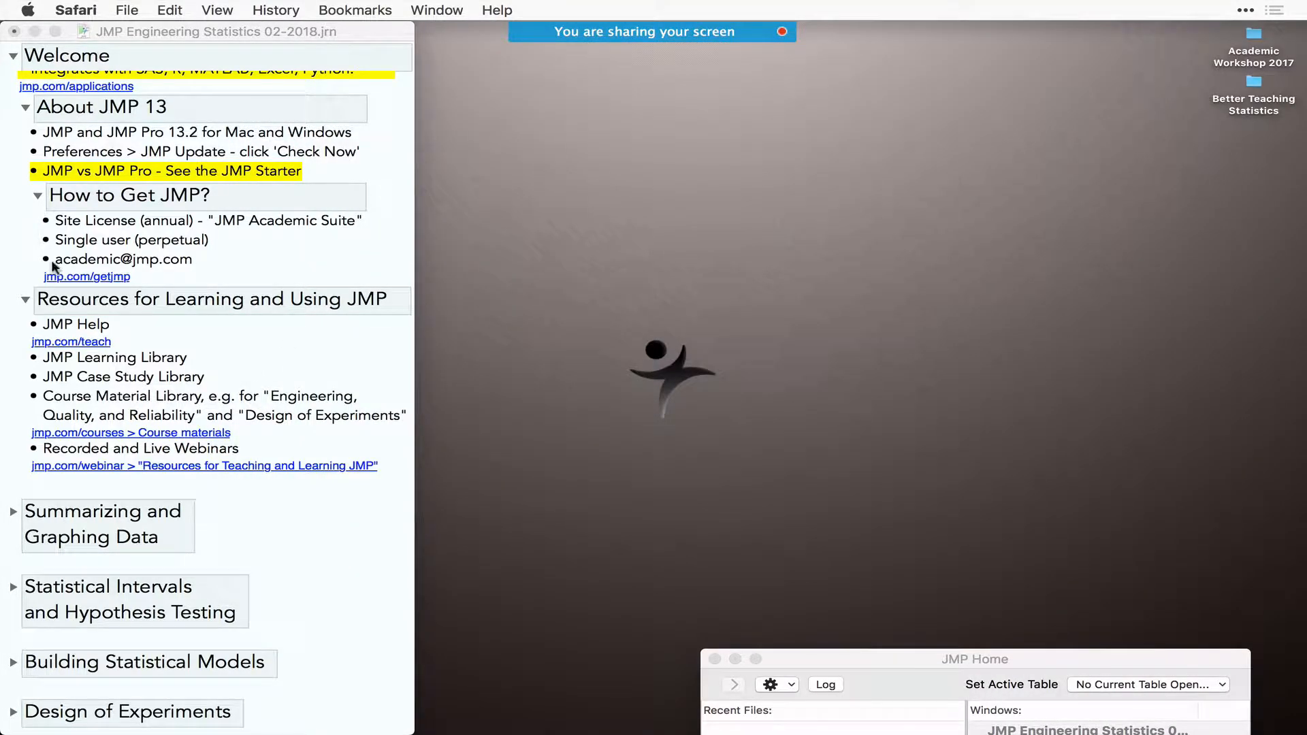
- Switch back to the JMP journal, expand the Summarizing and Graphing Data section, and open the Diameter data table
{"action": "left_click", "coordinate": [27, 108]}
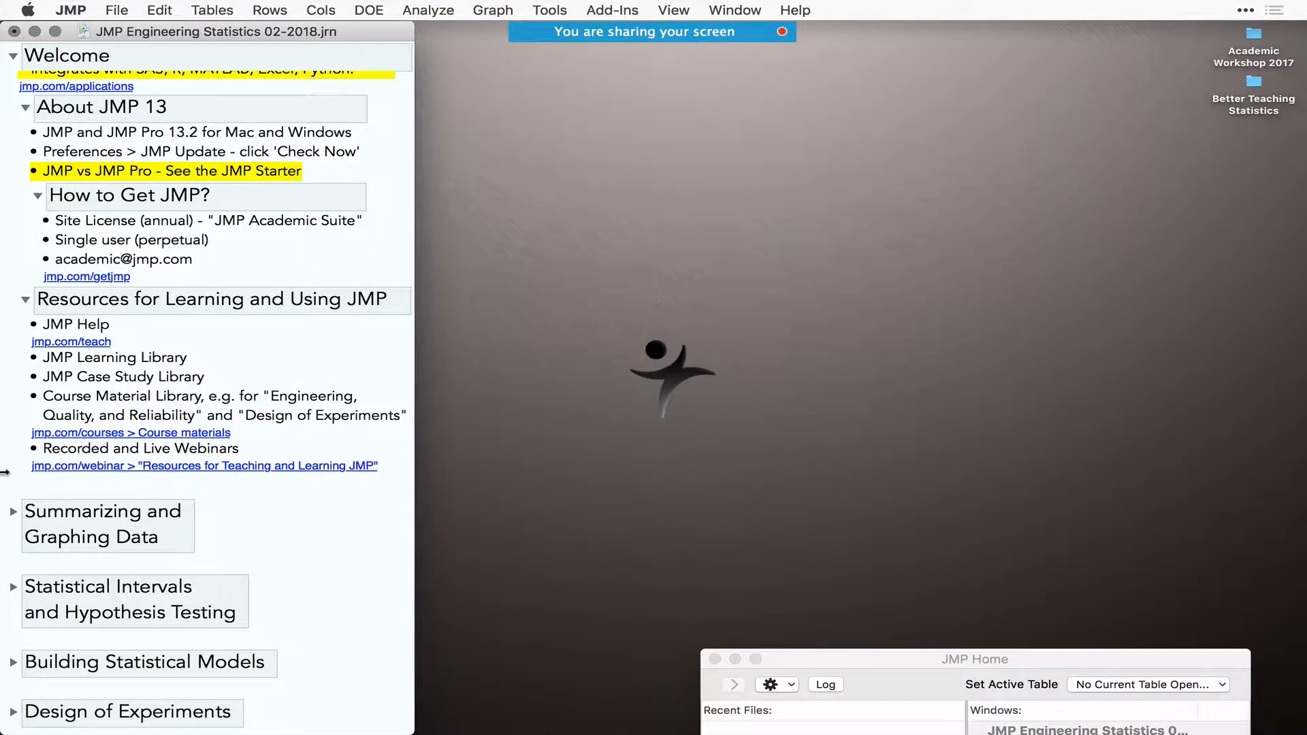
{"action": "left_click", "coordinate": [12, 511]}
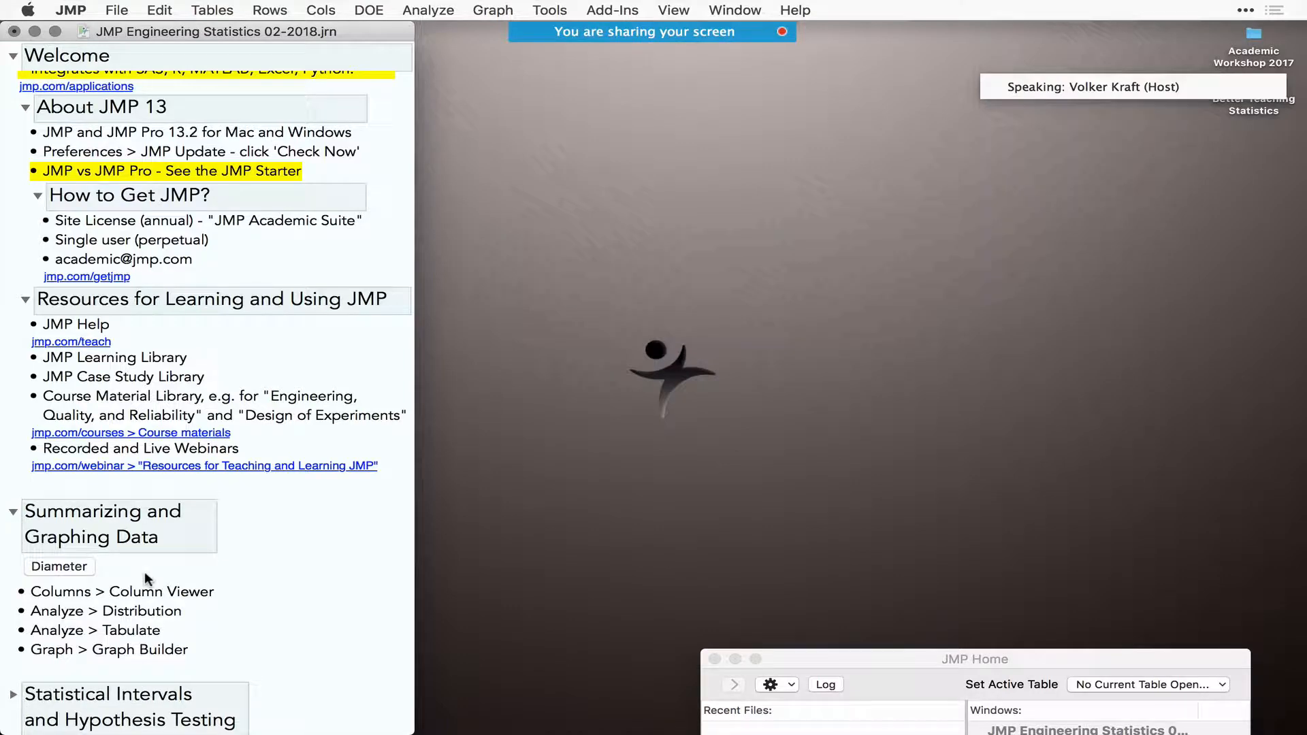
{"action": "scroll", "coordinate": [145, 578], "scroll_direction": "down", "scroll_amount": 10}
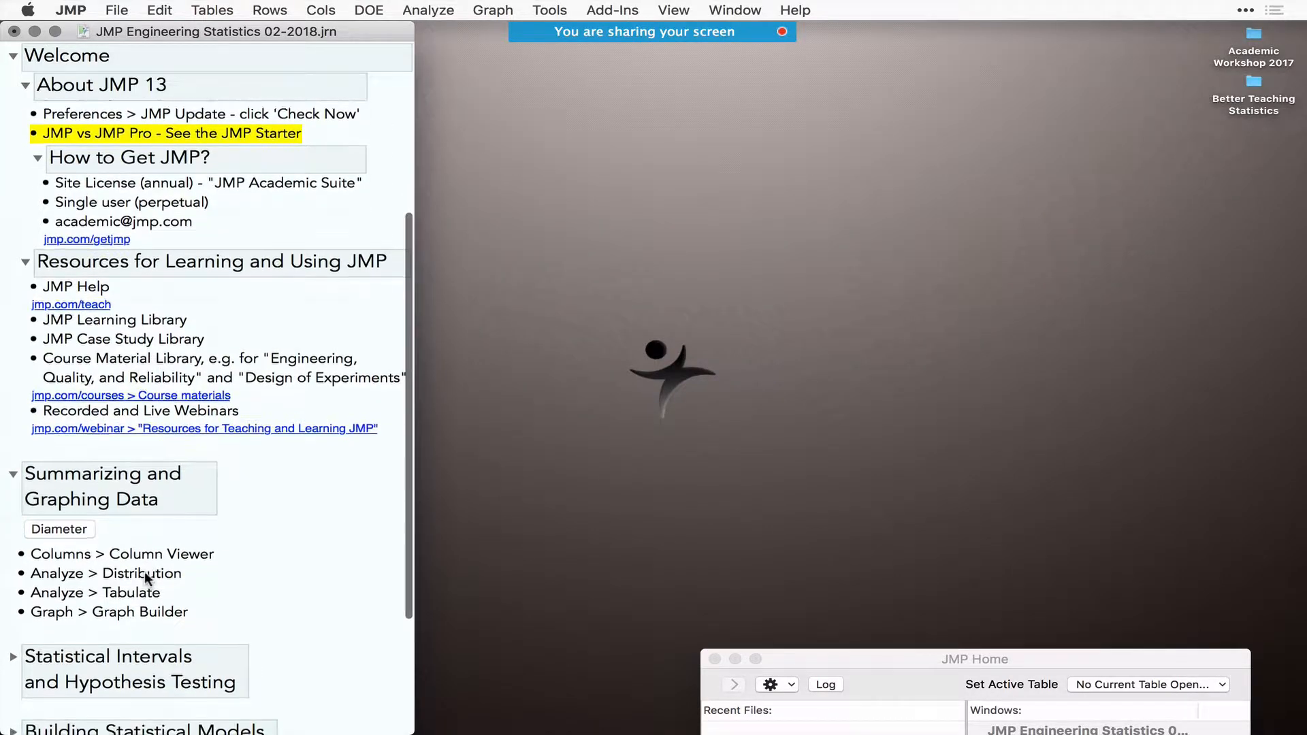
{"action": "scroll", "coordinate": [145, 577], "scroll_direction": "down", "scroll_amount": 2}
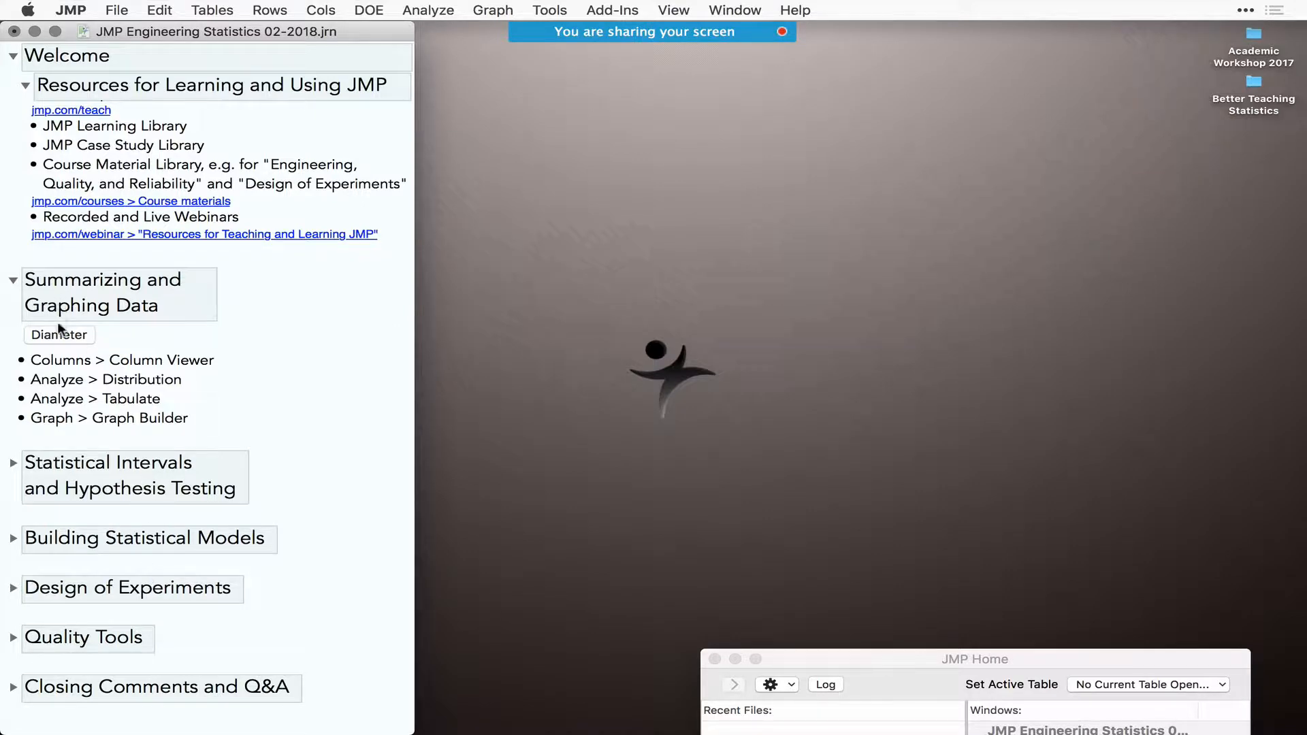
{"action": "left_click", "coordinate": [66, 337]}
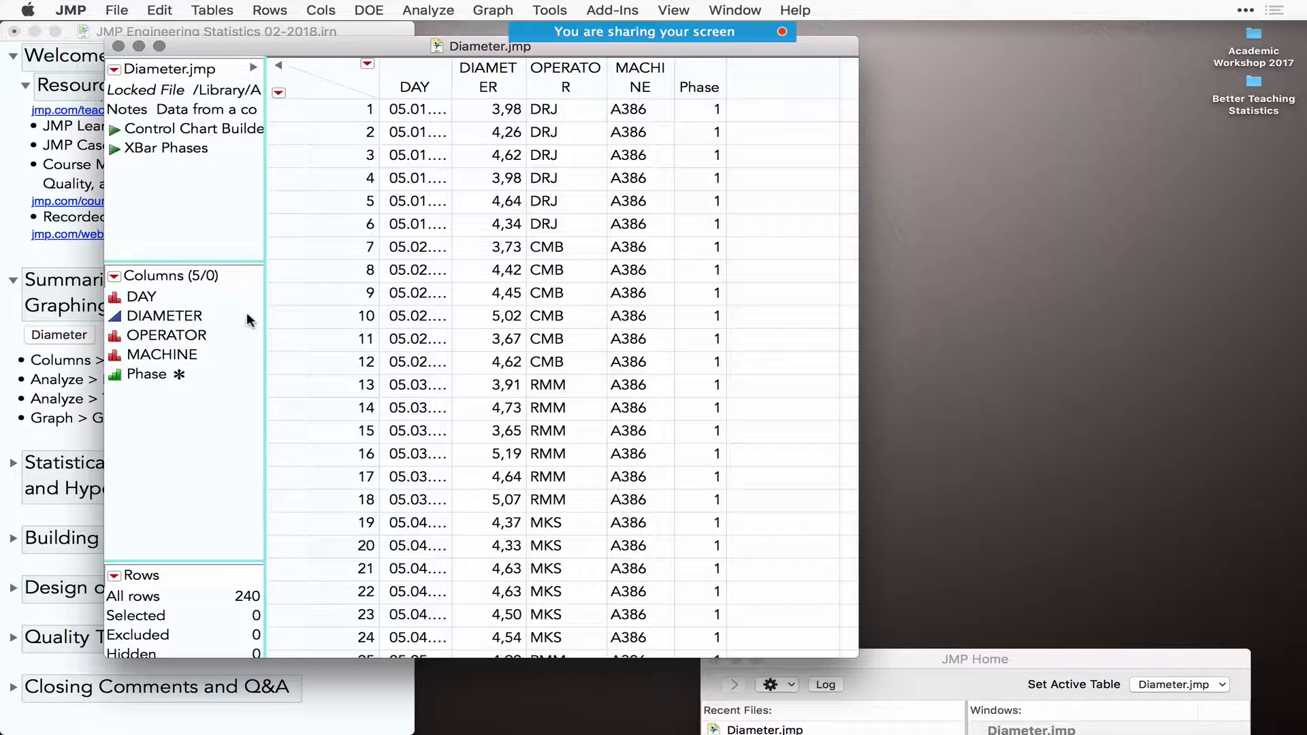
- Open the Sample Data Index, look through the data tables under Industrial Experiments, and close the index
{"action": "left_click", "coordinate": [798, 9]}
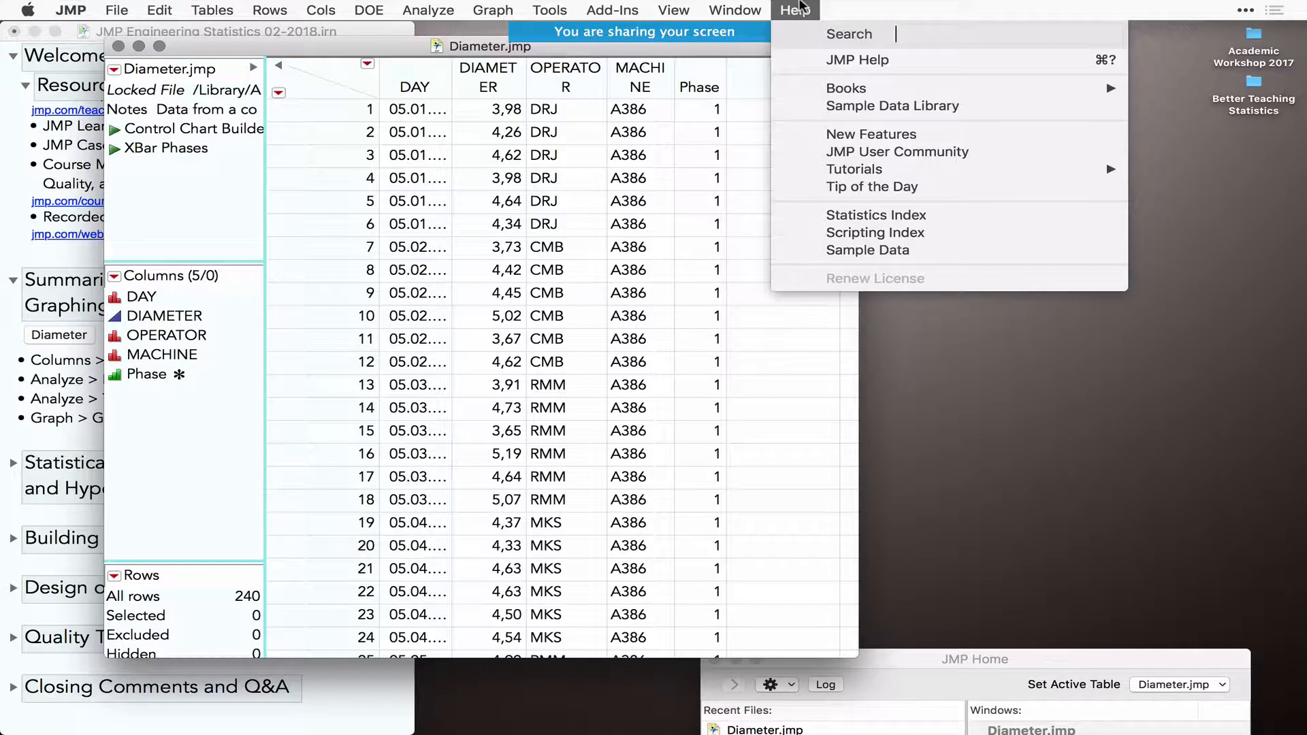
{"action": "left_click", "coordinate": [846, 251]}
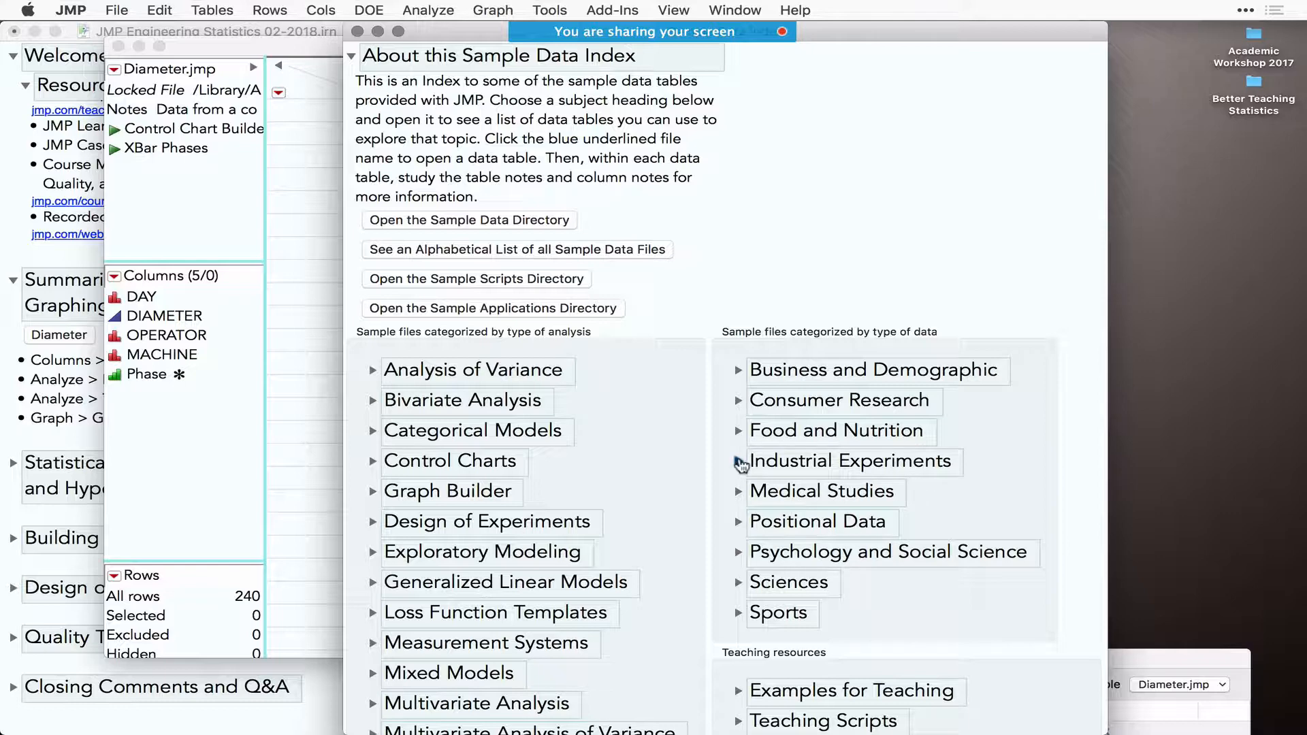
{"action": "left_click", "coordinate": [739, 462]}
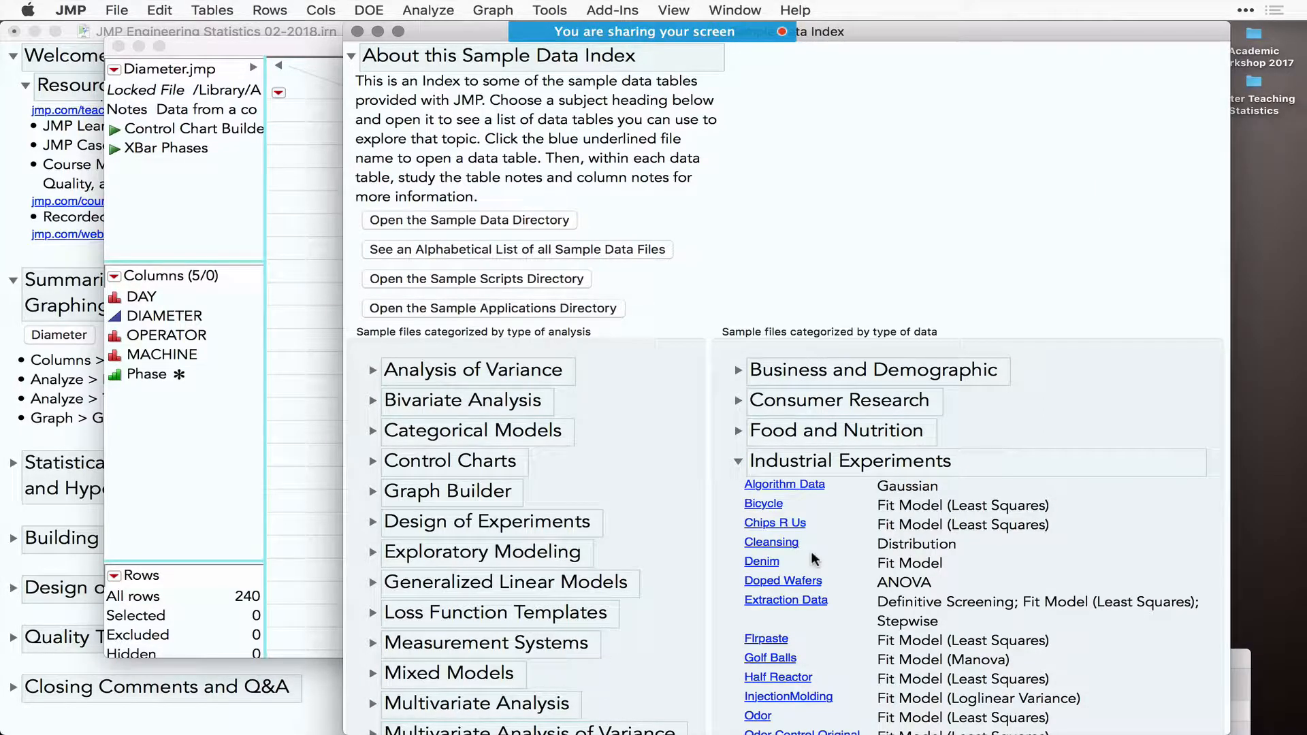
{"action": "scroll", "coordinate": [810, 562], "scroll_direction": "down", "scroll_amount": 3}
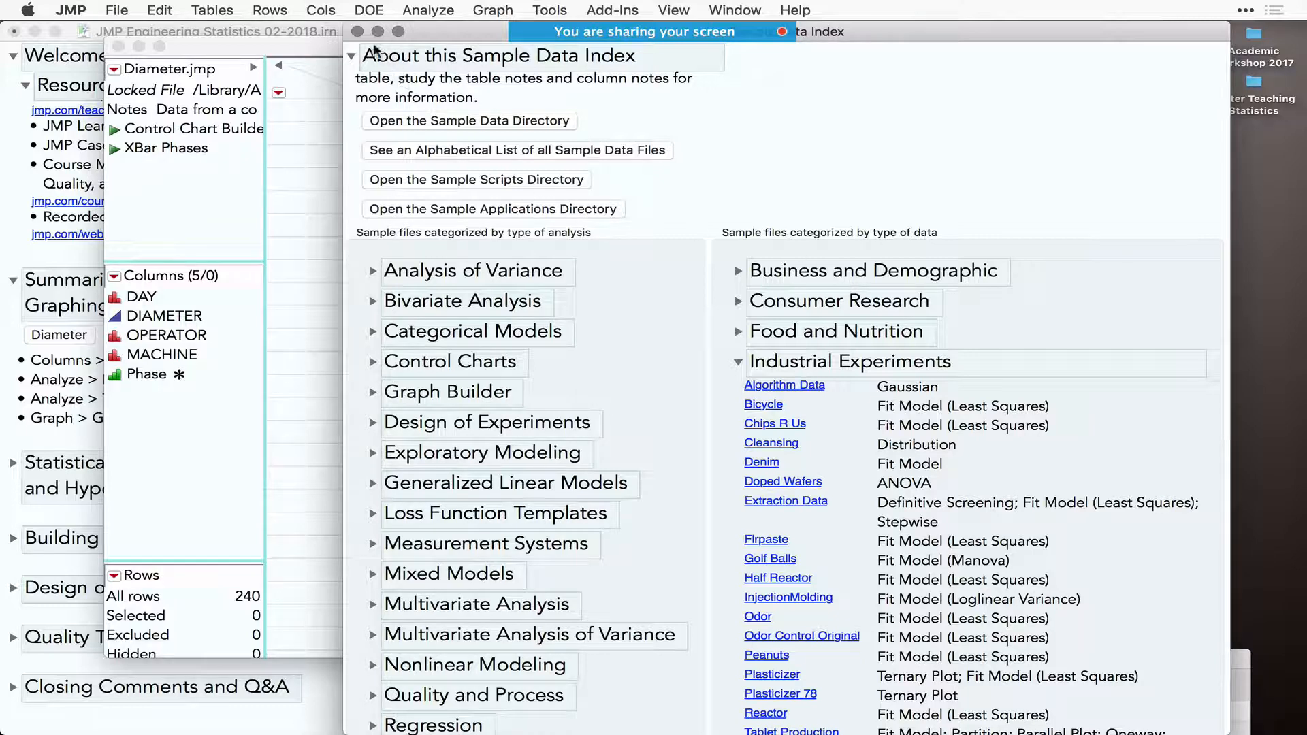
{"action": "left_click", "coordinate": [355, 29]}
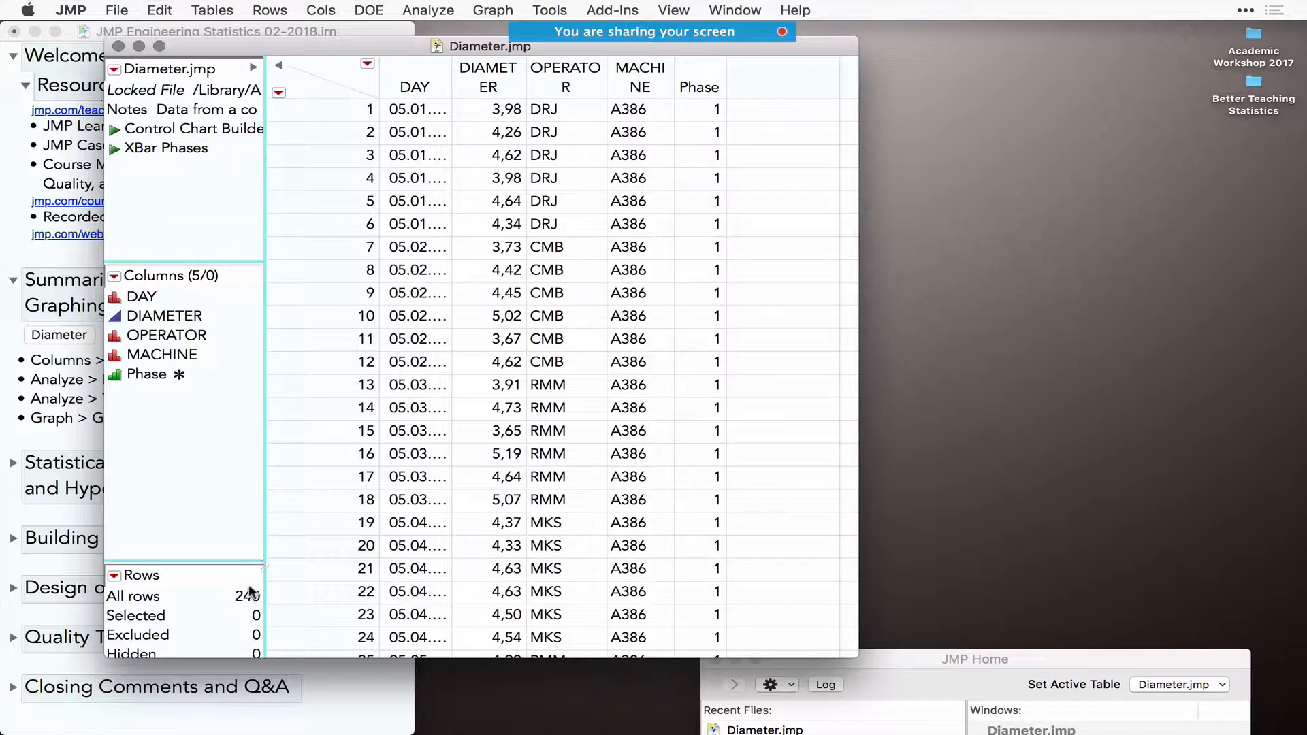
- Point out the row and column information and the DIAMETER, OPERATOR, MACHINE and DAY columns in the Diameter table, then clear the selection
{"action": "mouse_move", "coordinate": [222, 572]}
{"action": "left_mouse_down"}
{"action": "mouse_move", "coordinate": [276, 579]}
{"action": "mouse_move", "coordinate": [247, 570]}
{"action": "left_mouse_up"}
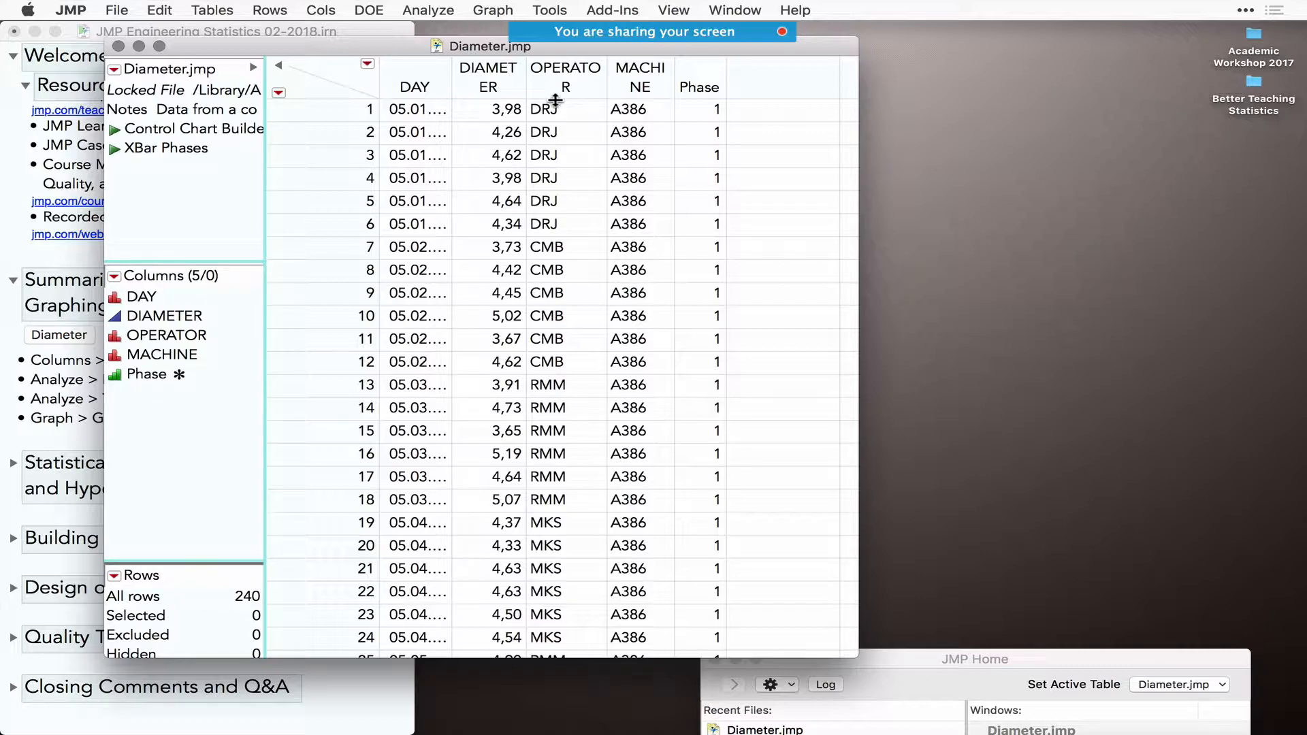
{"action": "left_click", "coordinate": [474, 73]}
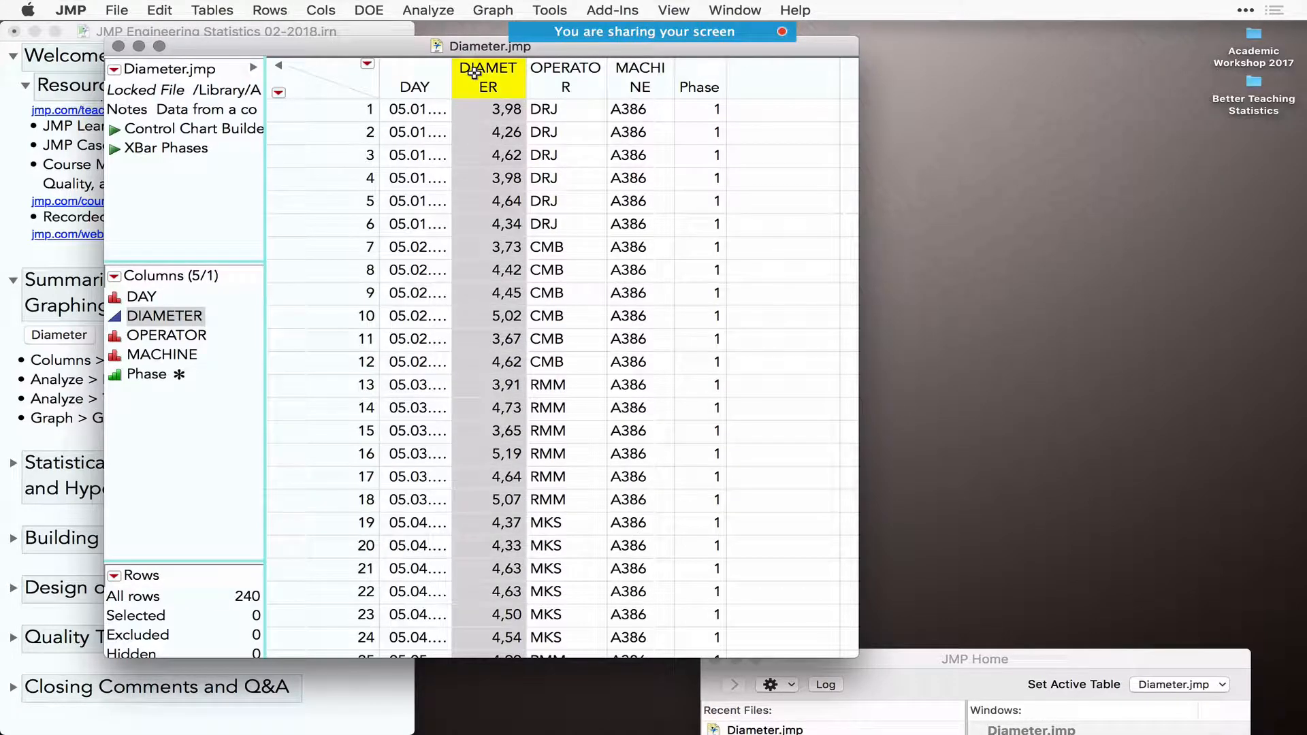
{"action": "left_click", "coordinate": [571, 79]}
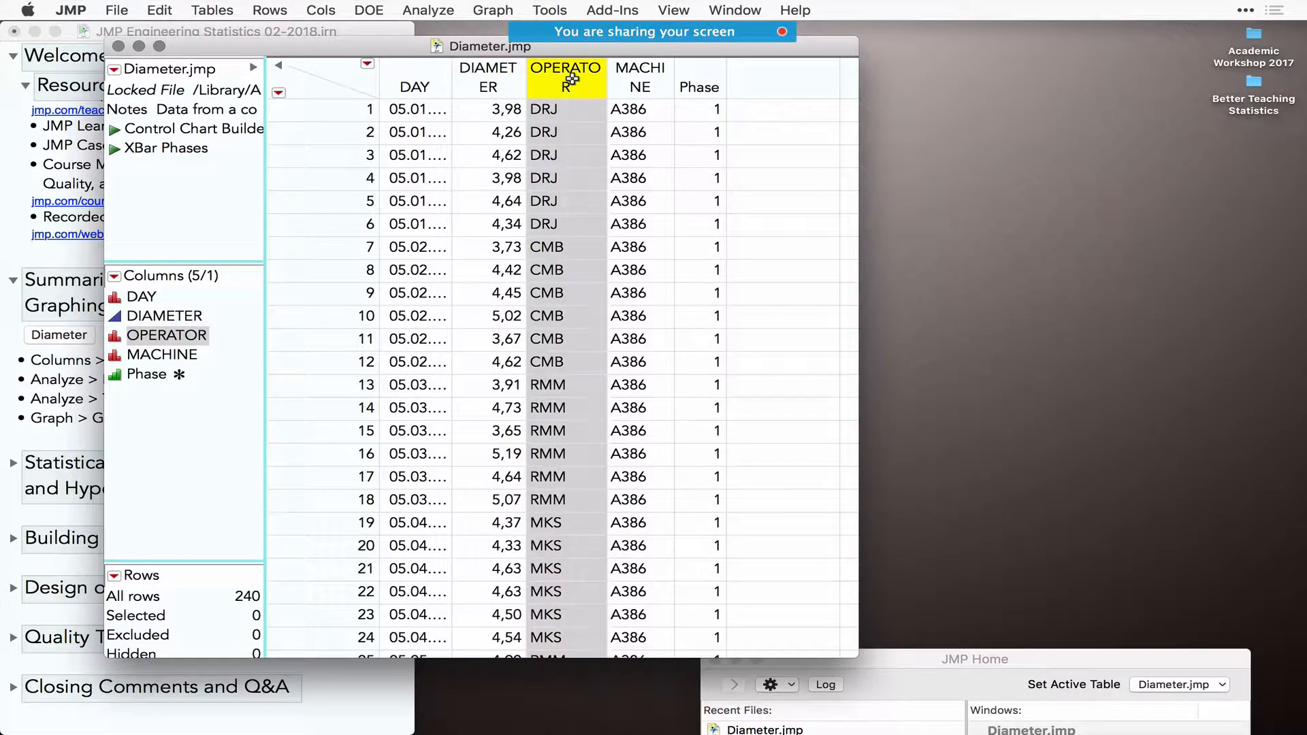
{"action": "left_click", "coordinate": [634, 75]}
{"action": "left_click", "coordinate": [419, 77]}
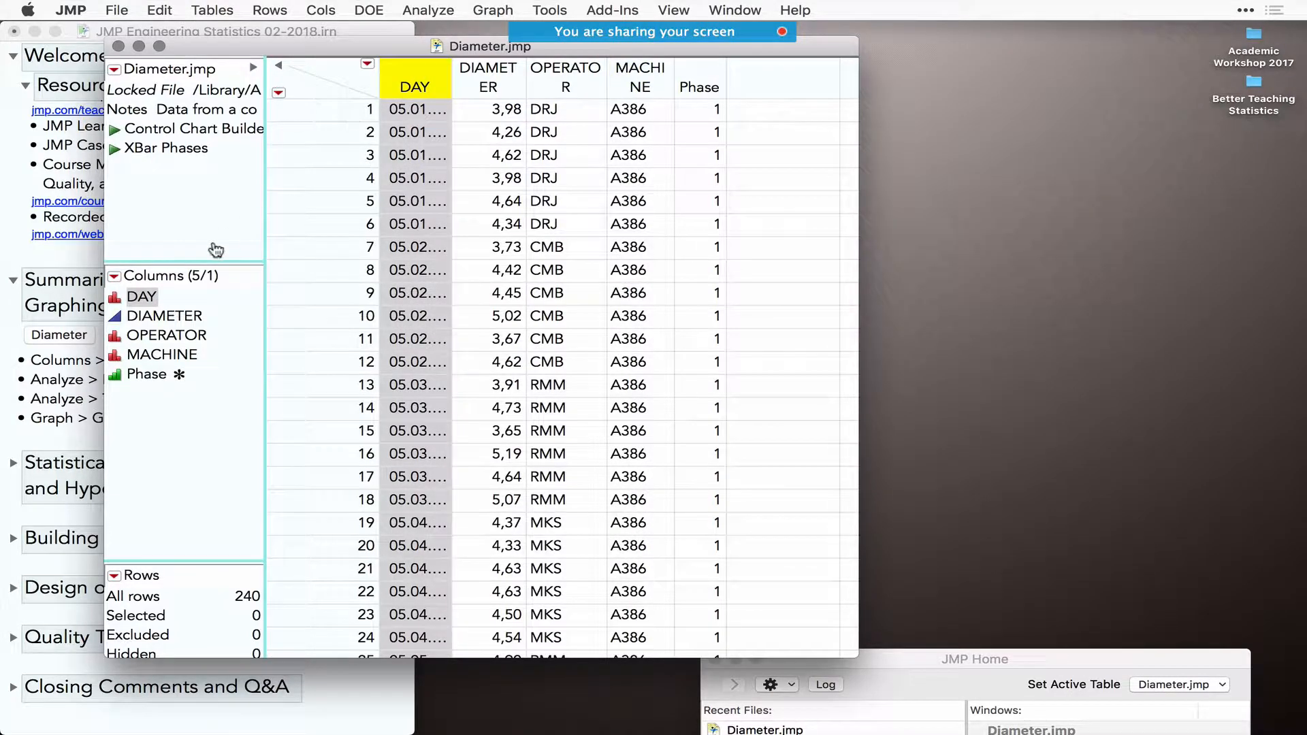
{"action": "left_click", "coordinate": [239, 274]}
{"action": "mouse_move", "coordinate": [136, 256]}
{"action": "left_mouse_down"}
{"action": "mouse_move", "coordinate": [115, 393]}
{"action": "mouse_move", "coordinate": [253, 264]}
{"action": "mouse_move", "coordinate": [246, 253]}
{"action": "left_mouse_up"}
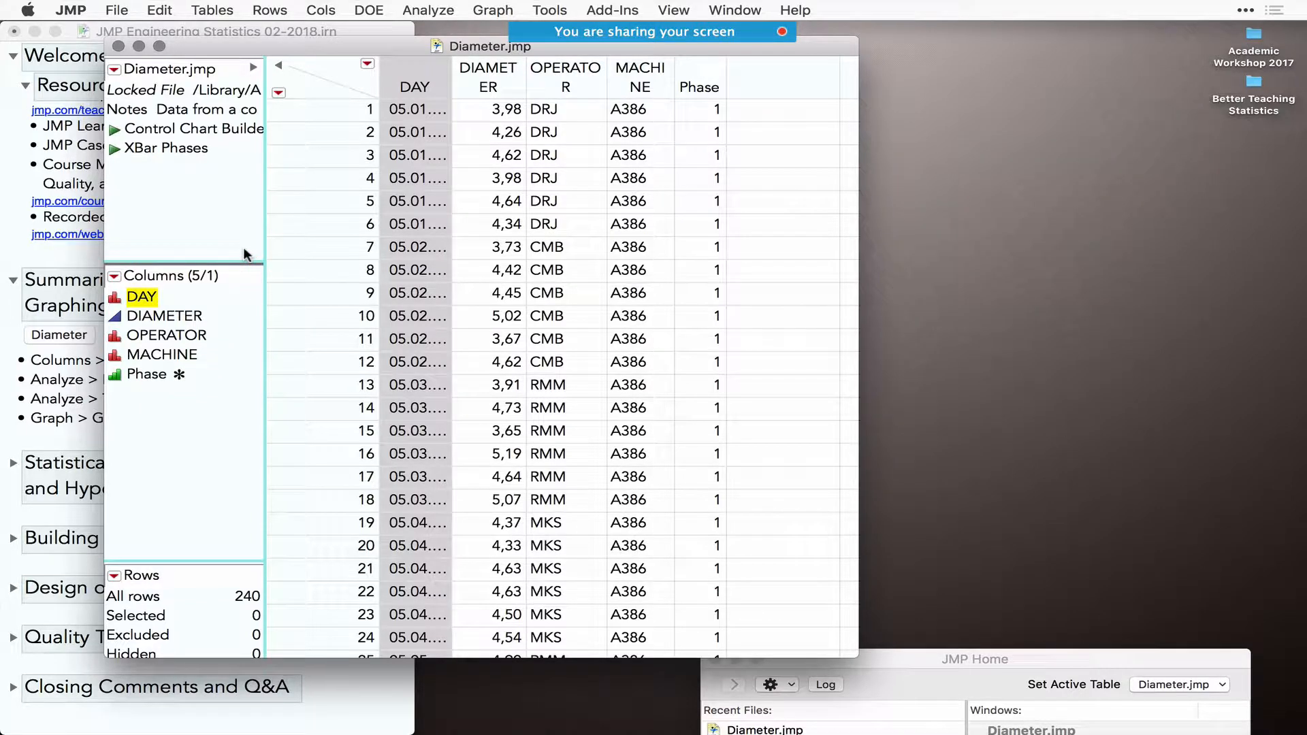
{"action": "left_click", "coordinate": [305, 88]}
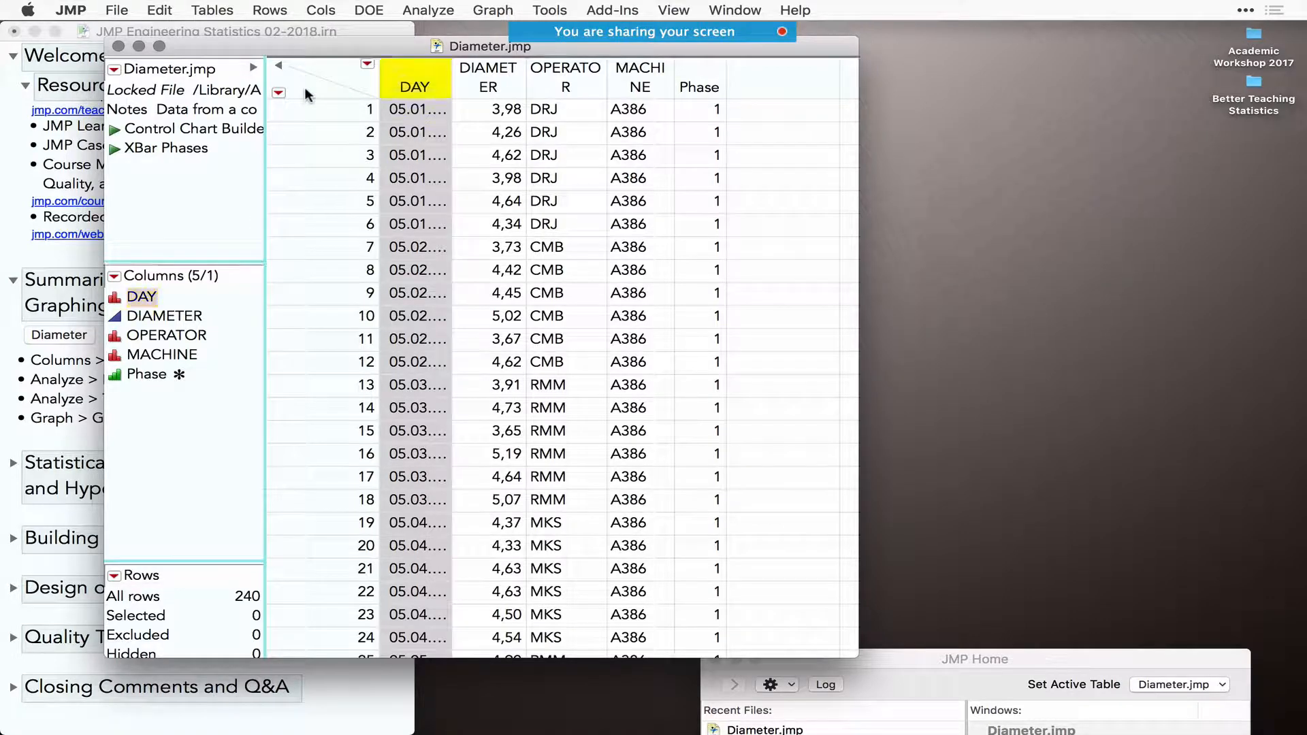
{"action": "left_click", "coordinate": [338, 72]}
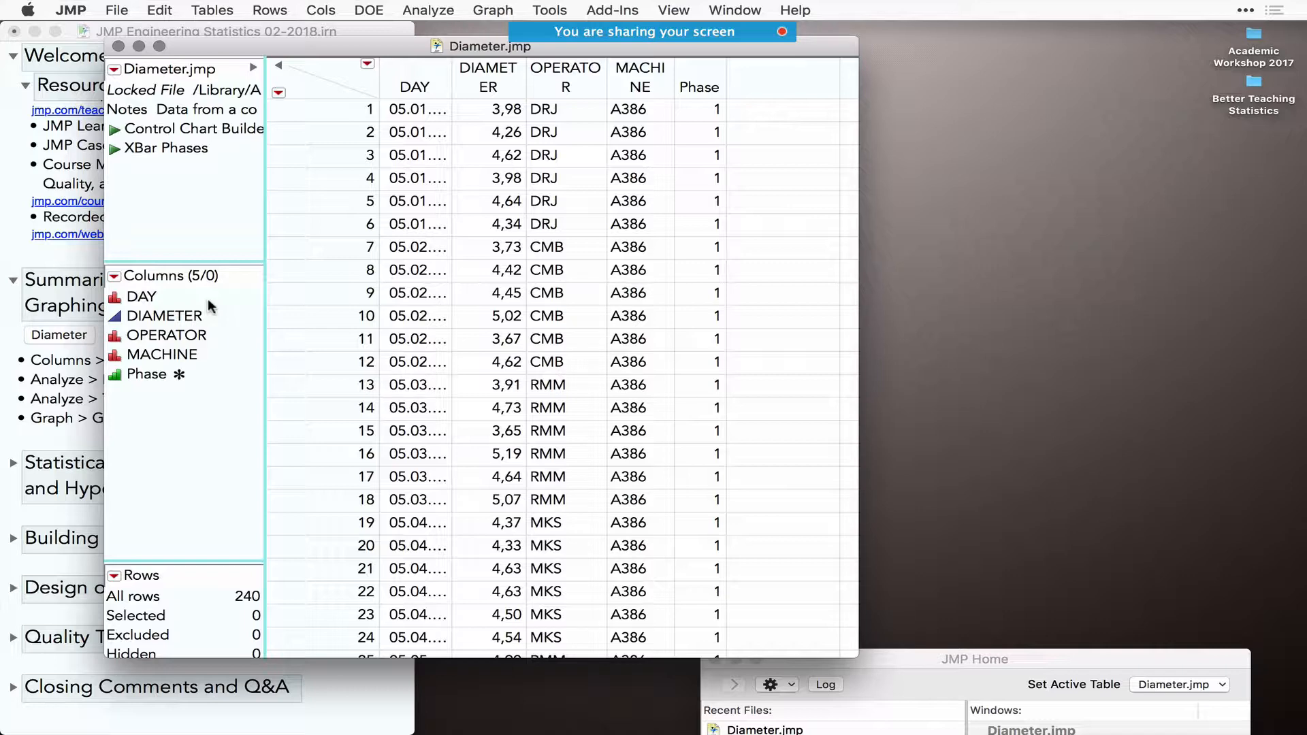
- Show summary statistics with quartiles for all five Diameter columns in the Columns Viewer
{"action": "left_click", "coordinate": [321, 9]}
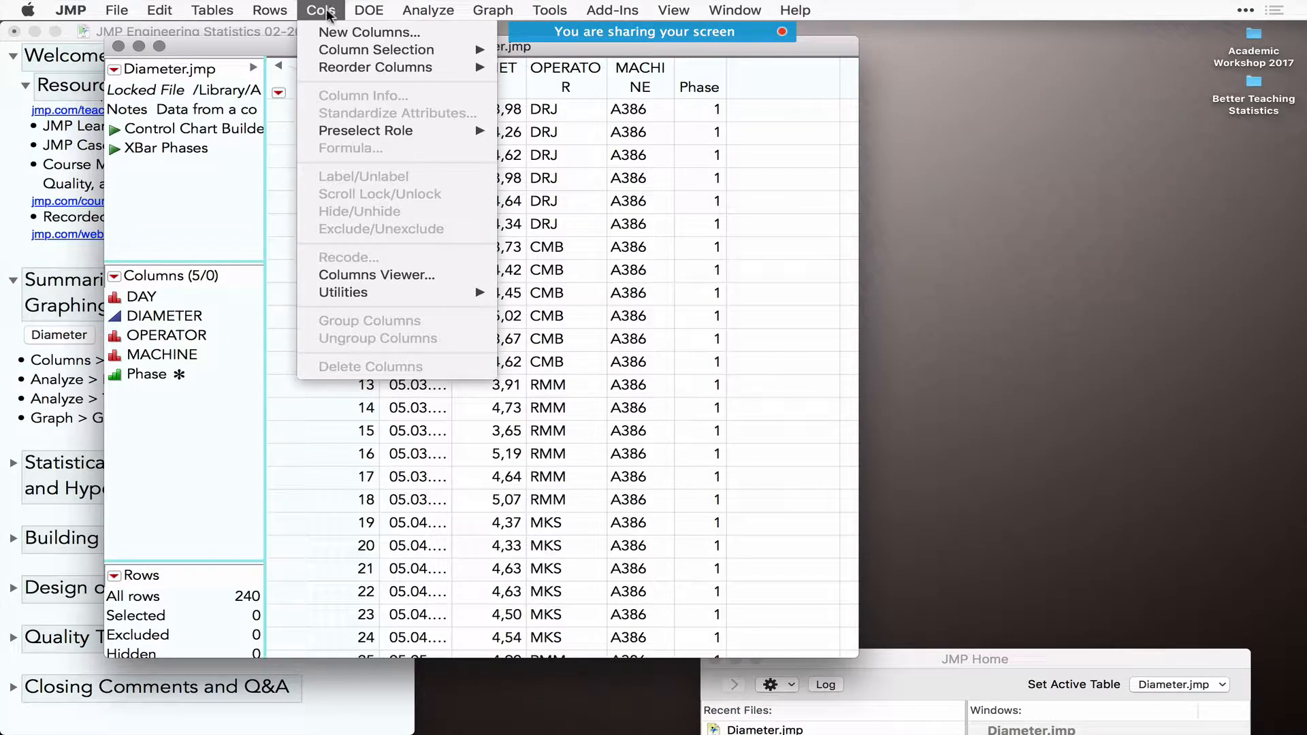
{"action": "left_click", "coordinate": [349, 275]}
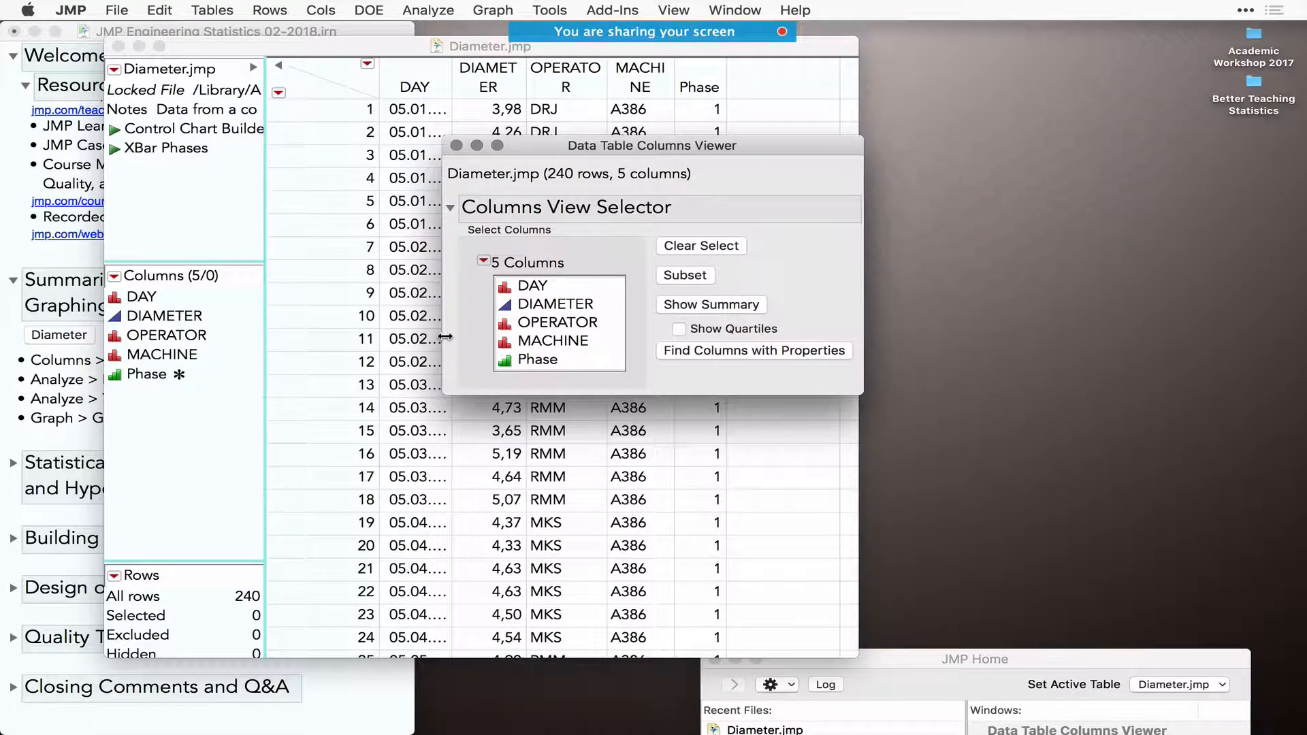
{"action": "left_click_drag", "start_coordinate": [533, 289], "coordinate": [538, 366]}
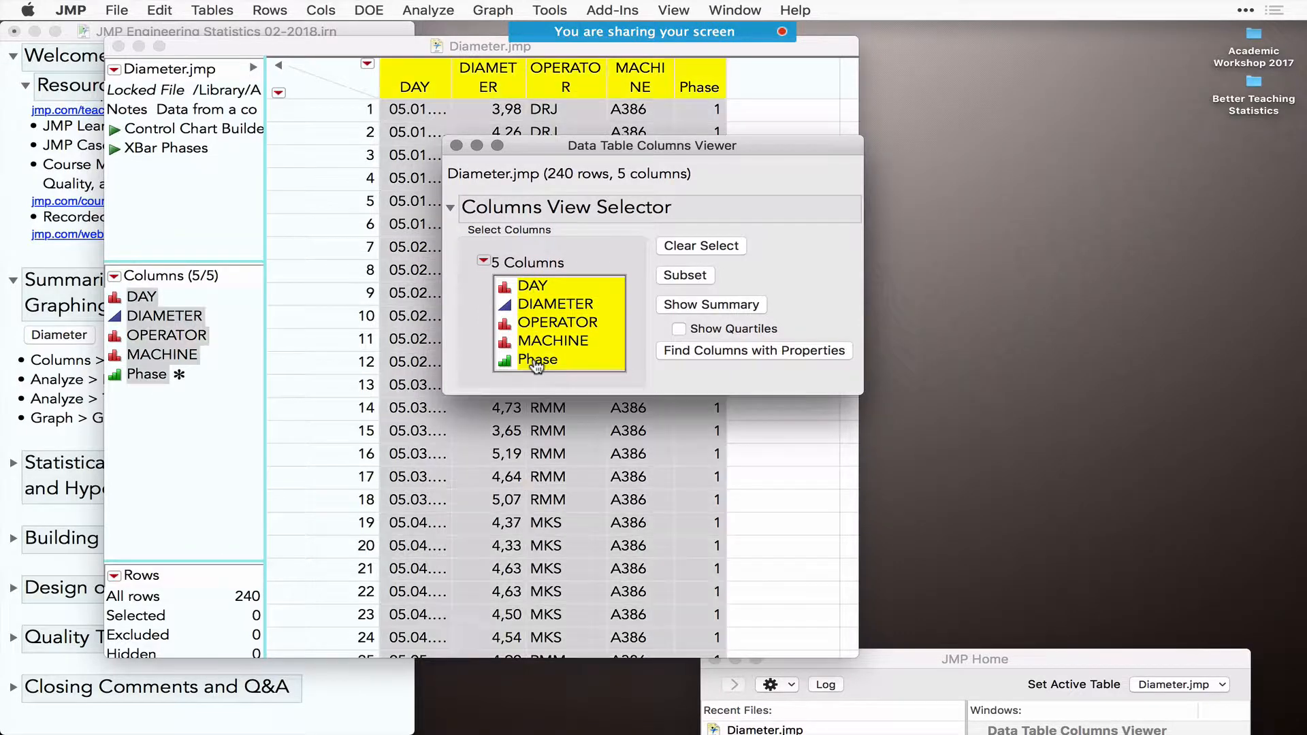
{"action": "left_click", "coordinate": [679, 329]}
{"action": "left_click", "coordinate": [686, 308]}
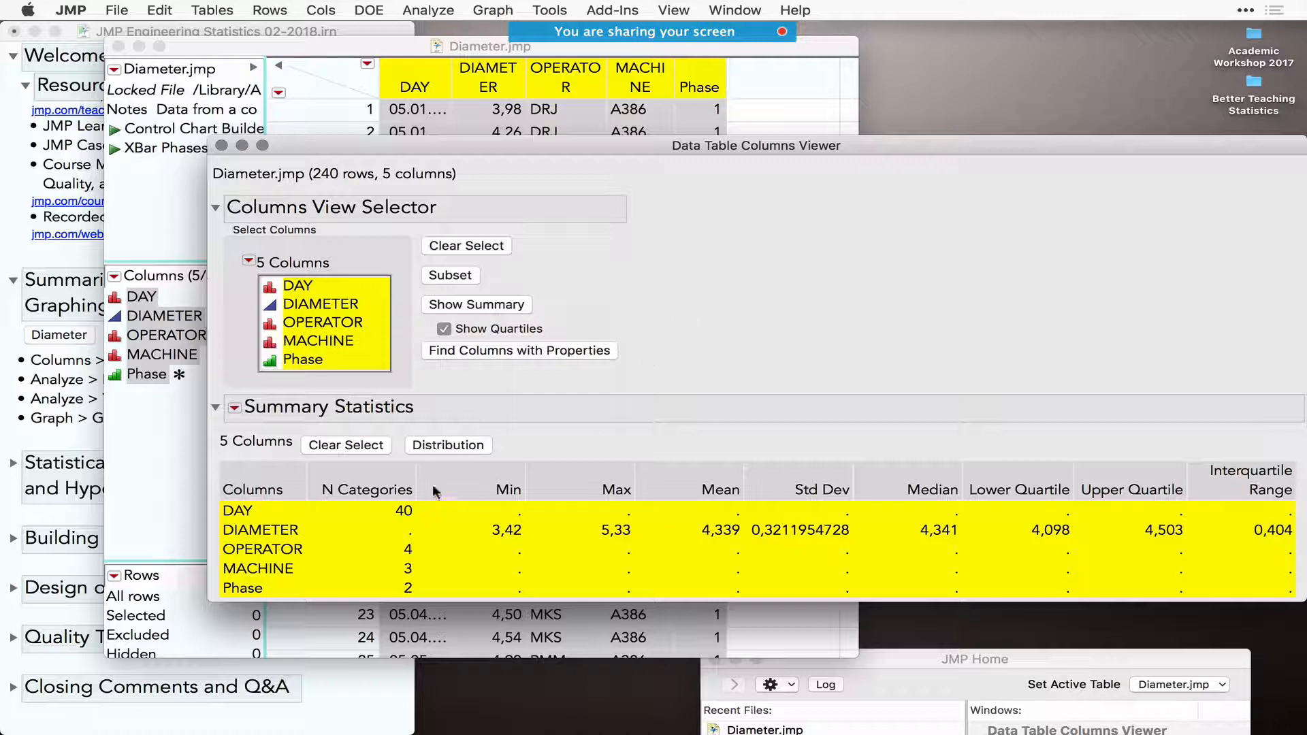
- Examine the DIAMETER, DAY and OPERATOR summary rows, close the Columns Viewer, and clear the column selection in the table
{"action": "left_click", "coordinate": [280, 533]}
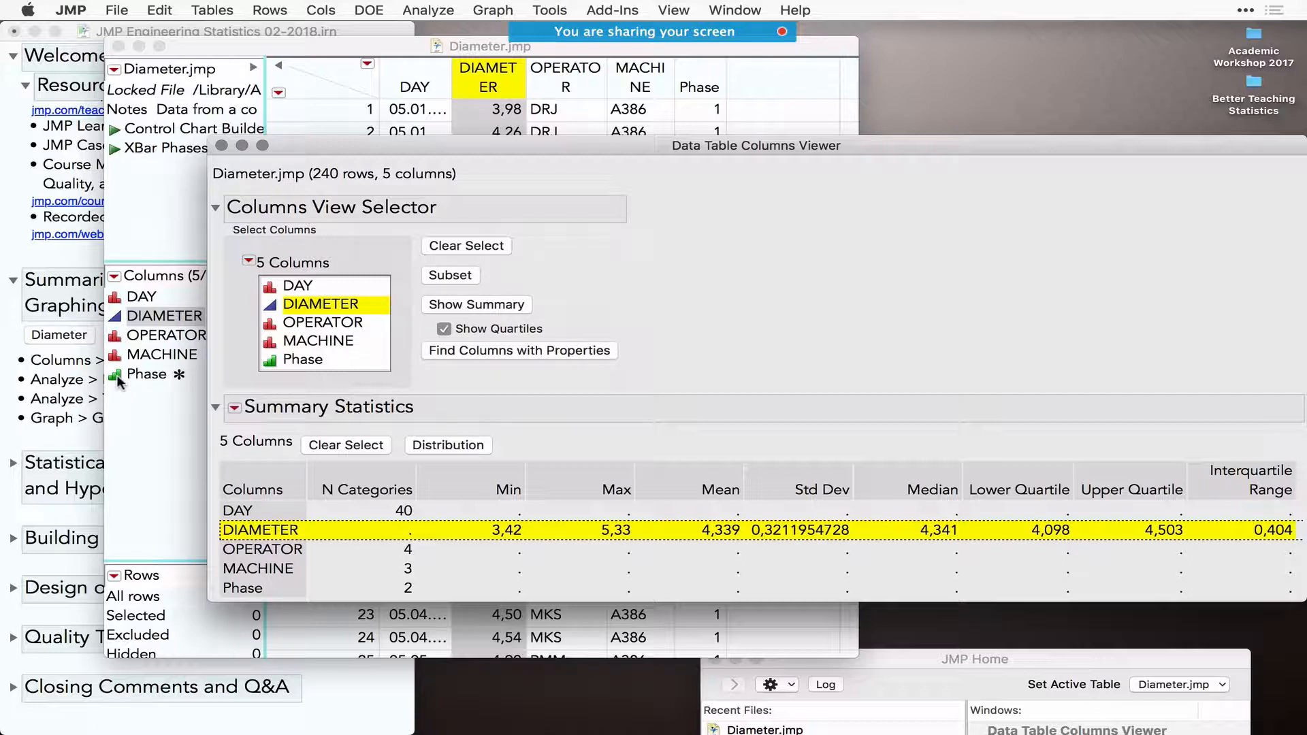
{"action": "left_click", "coordinate": [345, 516]}
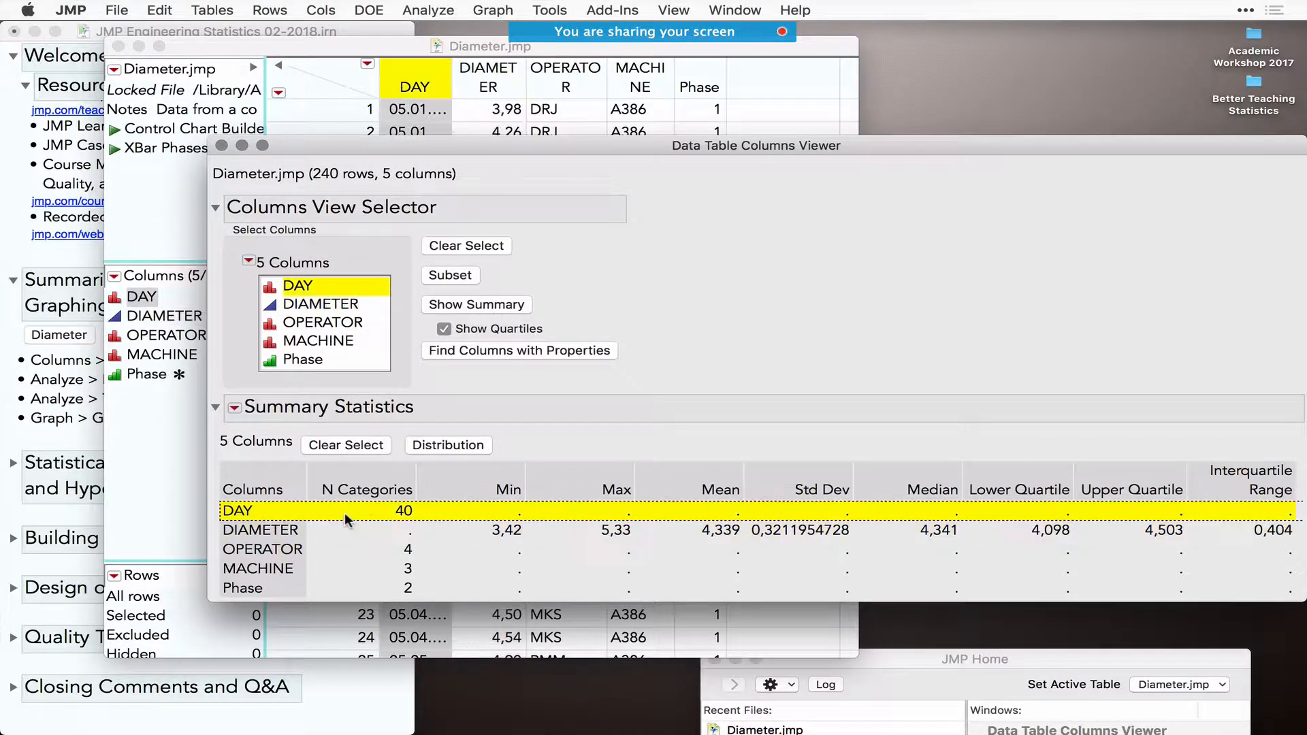
{"action": "left_click", "coordinate": [348, 549]}
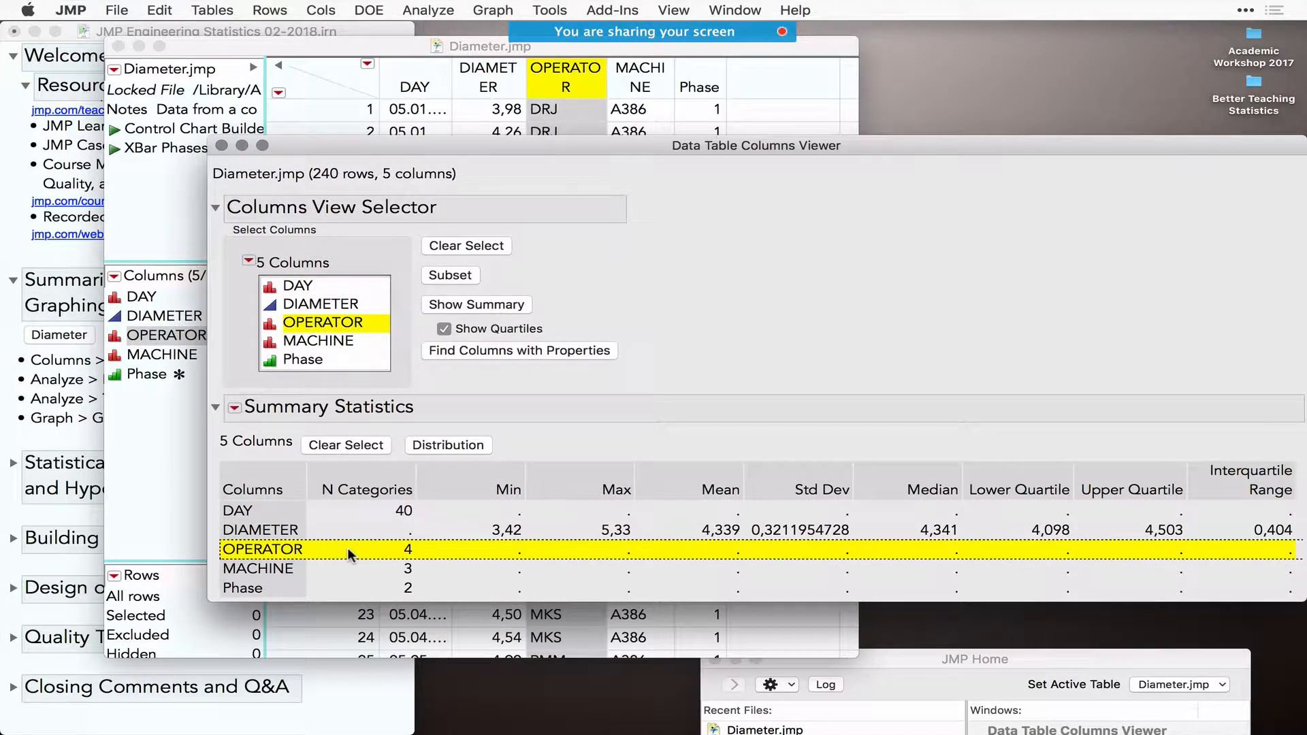
{"action": "left_click", "coordinate": [222, 146]}
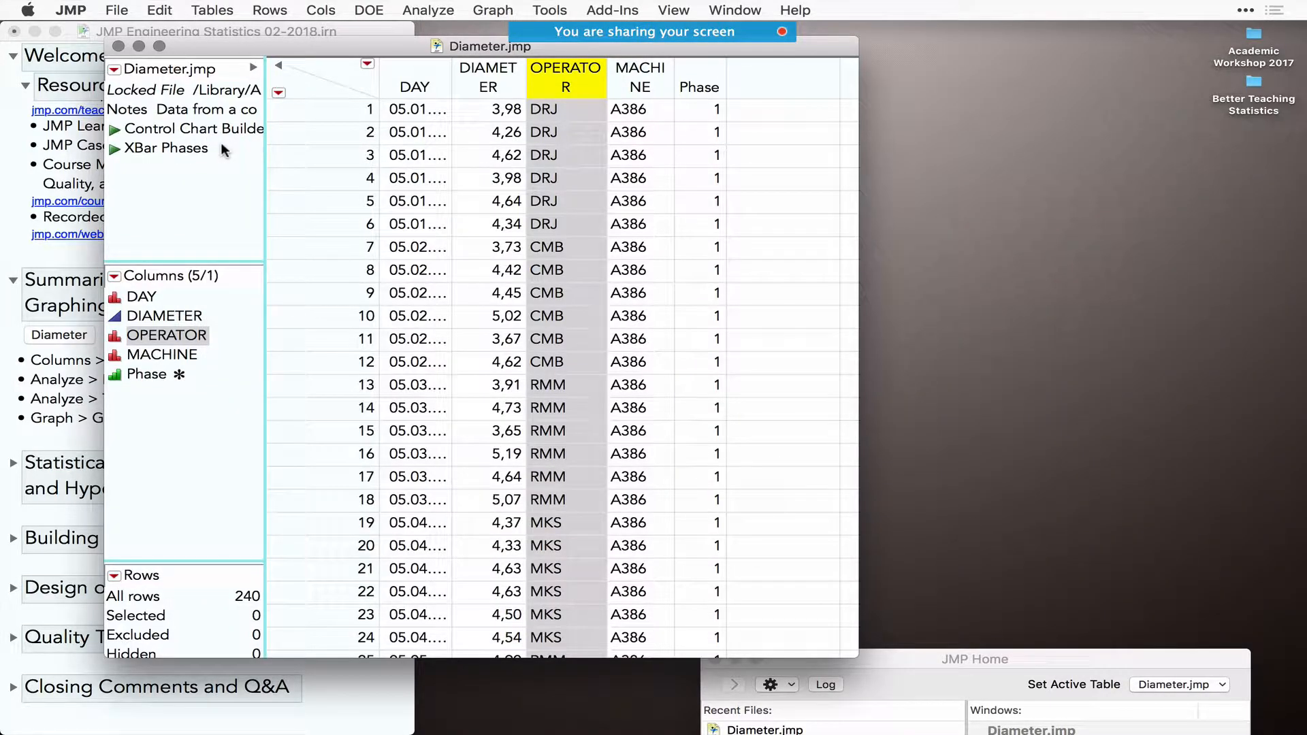
{"action": "left_click", "coordinate": [342, 71]}
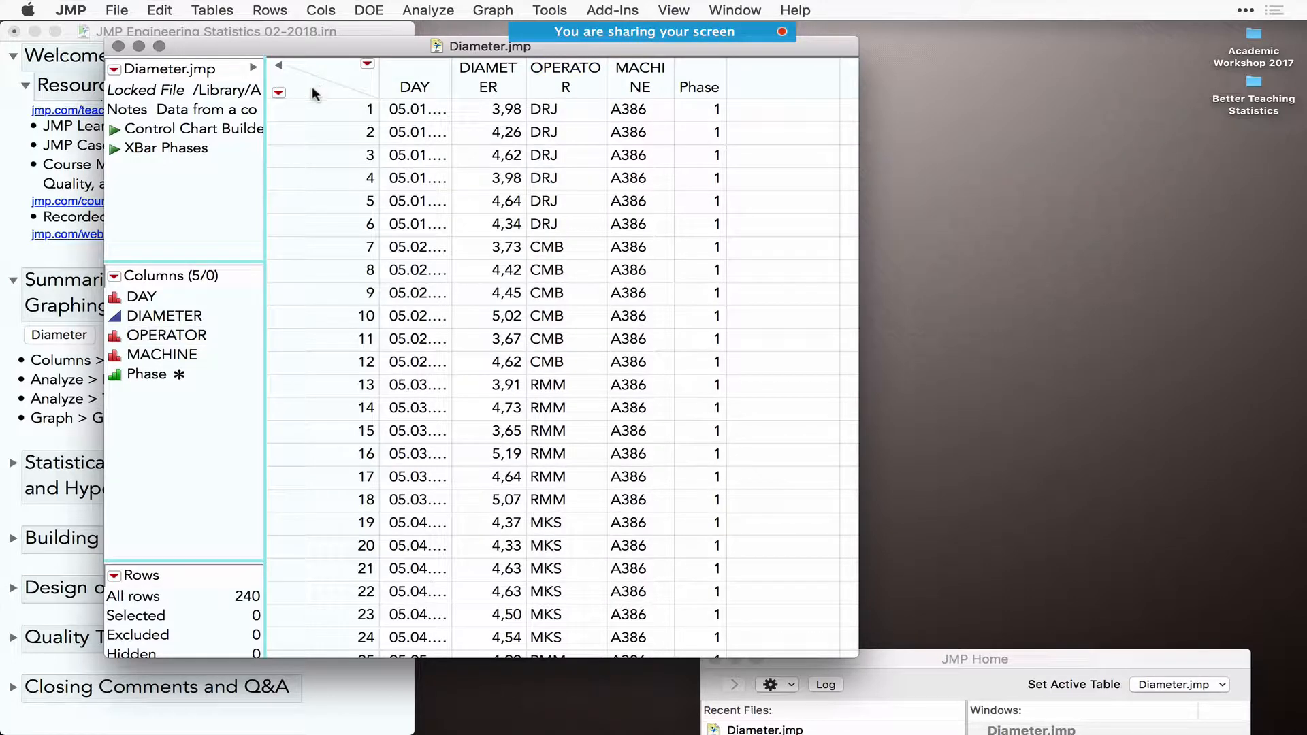
- Run a Distribution analysis with DAY, DIAMETER, OPERATOR, MACHINE and Phase all assigned as Y columns
{"action": "left_click", "coordinate": [424, 11]}
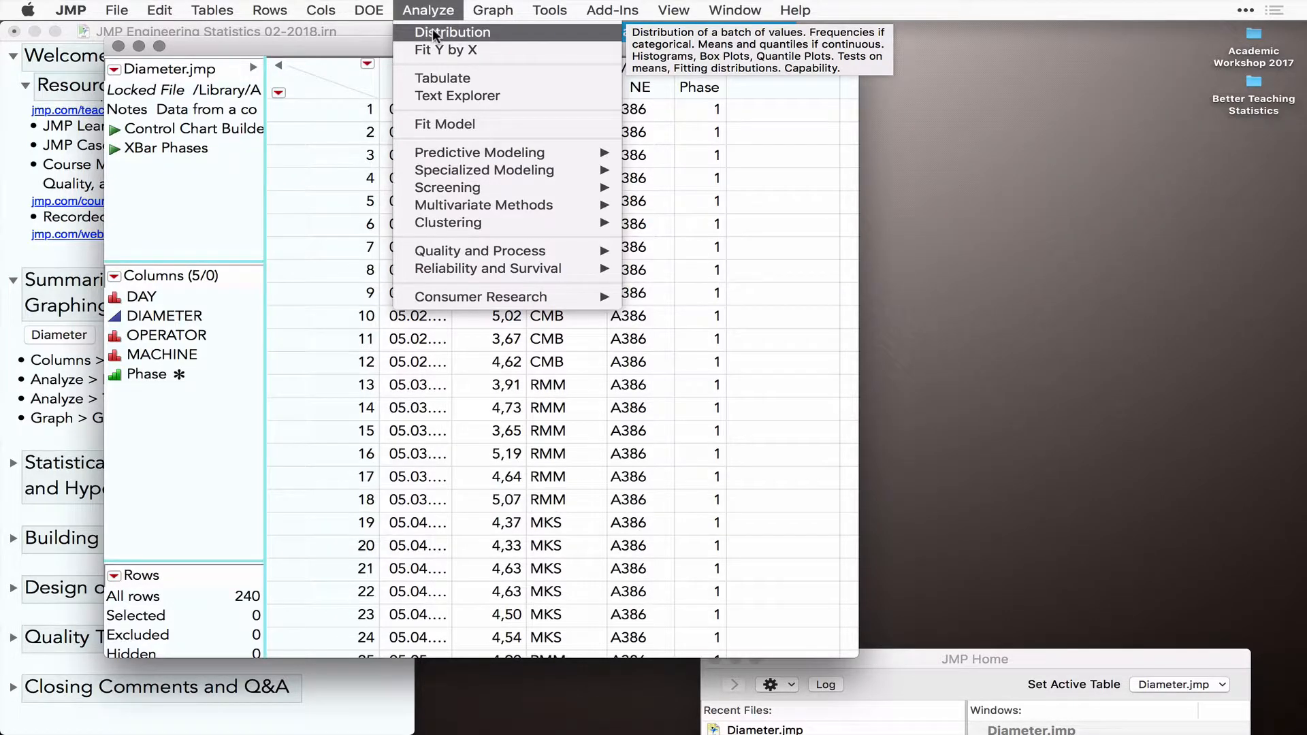
{"action": "left_click", "coordinate": [433, 33]}
{"action": "left_click", "coordinate": [355, 238]}
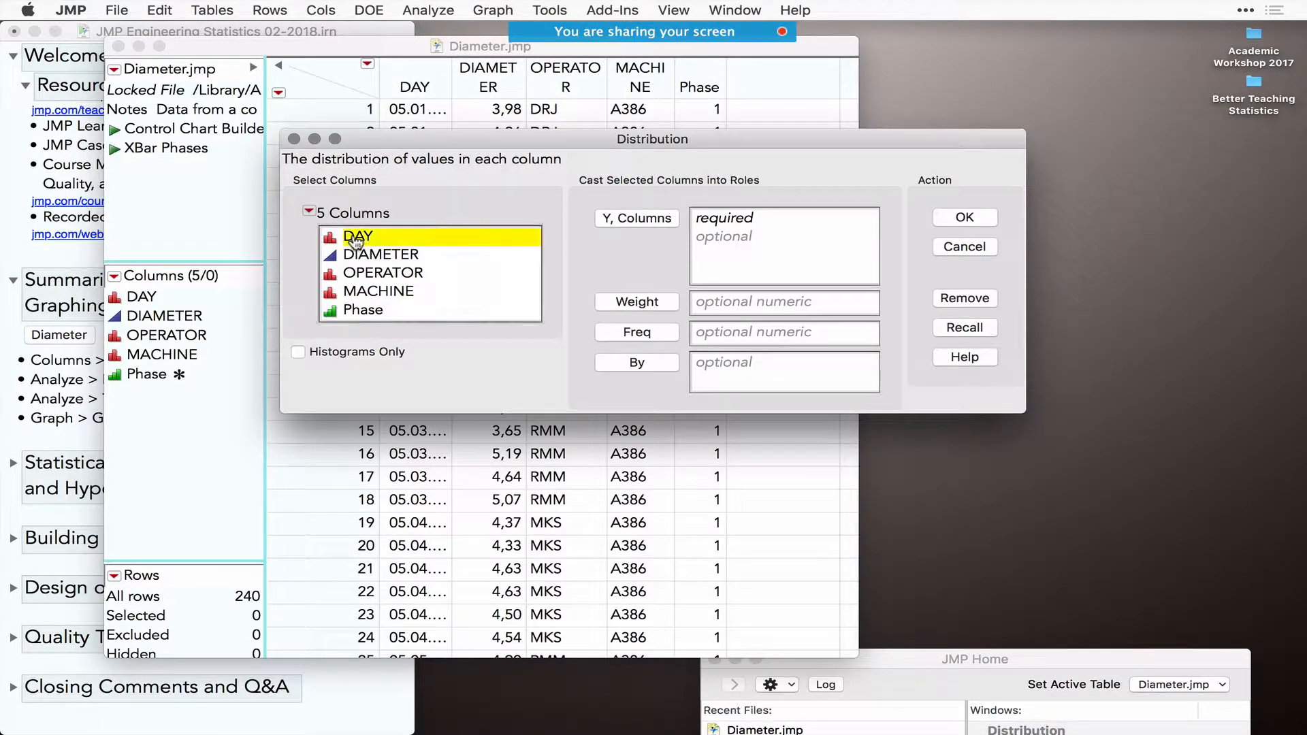
{"action": "left_click_drag", "start_coordinate": [355, 239], "coordinate": [374, 324]}
{"action": "left_click", "coordinate": [647, 222]}
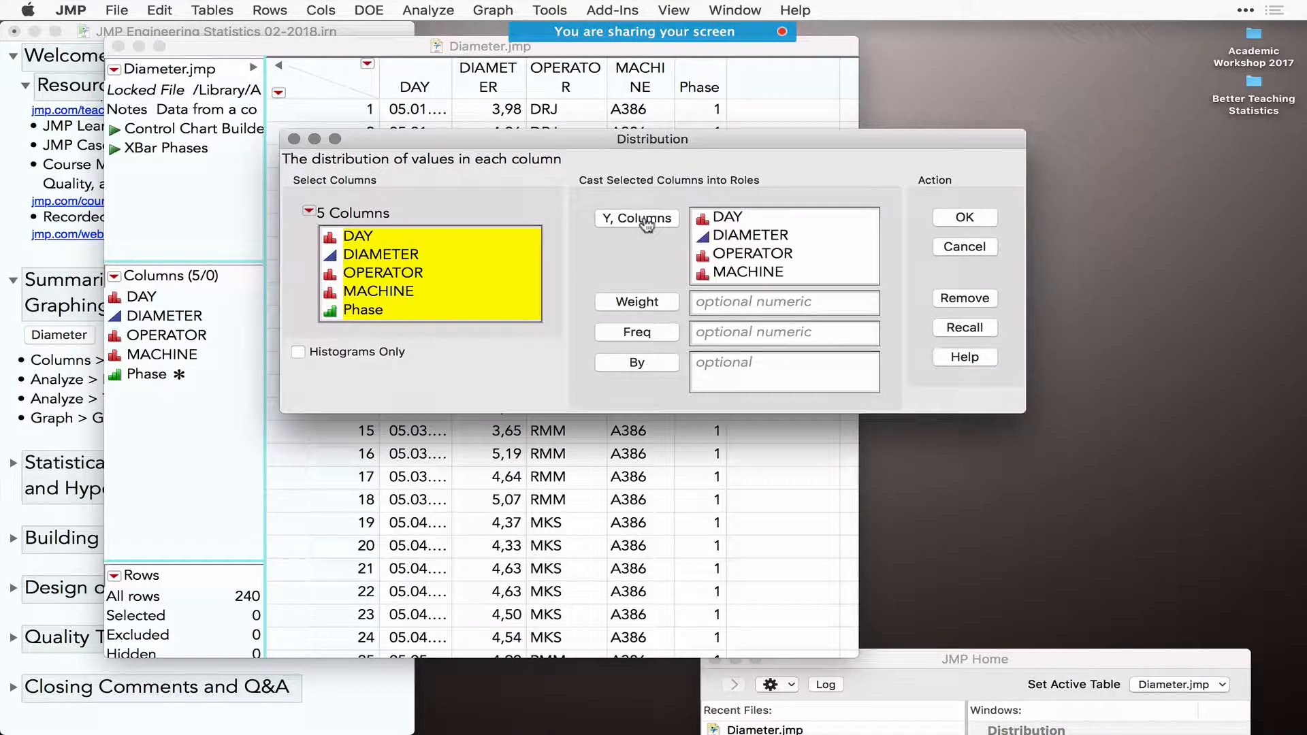
{"action": "left_click", "coordinate": [966, 219]}
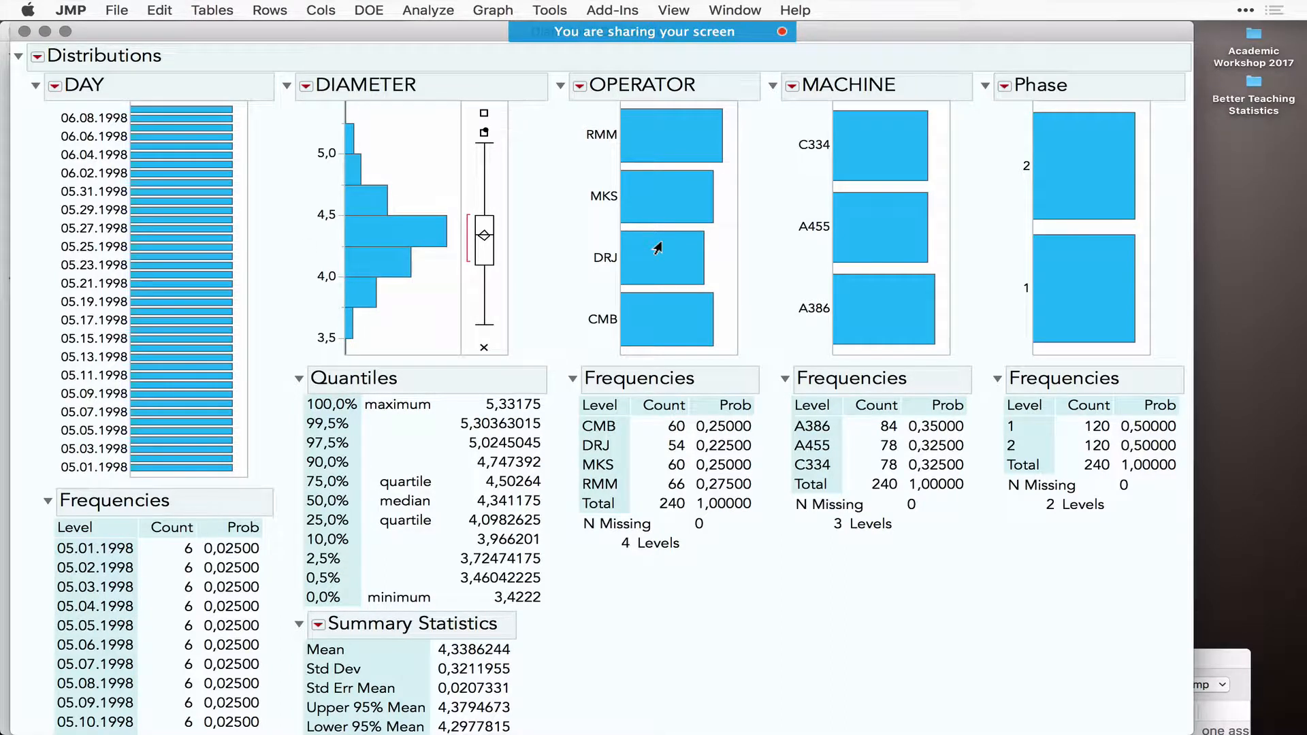
- Look over the DAY distribution, remove it from the report, and move the report window so the data table shows beside it
{"action": "scroll", "coordinate": [223, 291], "scroll_direction": "up", "scroll_amount": 1}
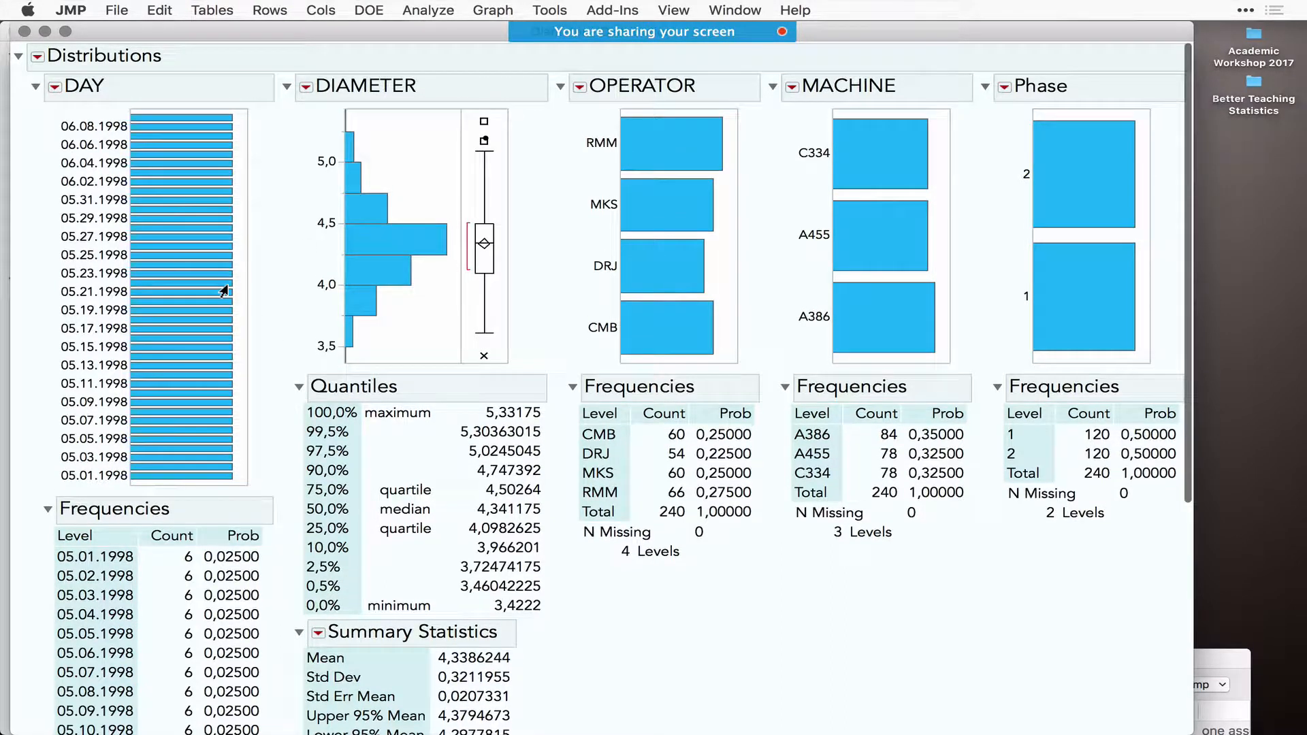
{"action": "scroll", "coordinate": [143, 232], "scroll_direction": "down", "scroll_amount": 5}
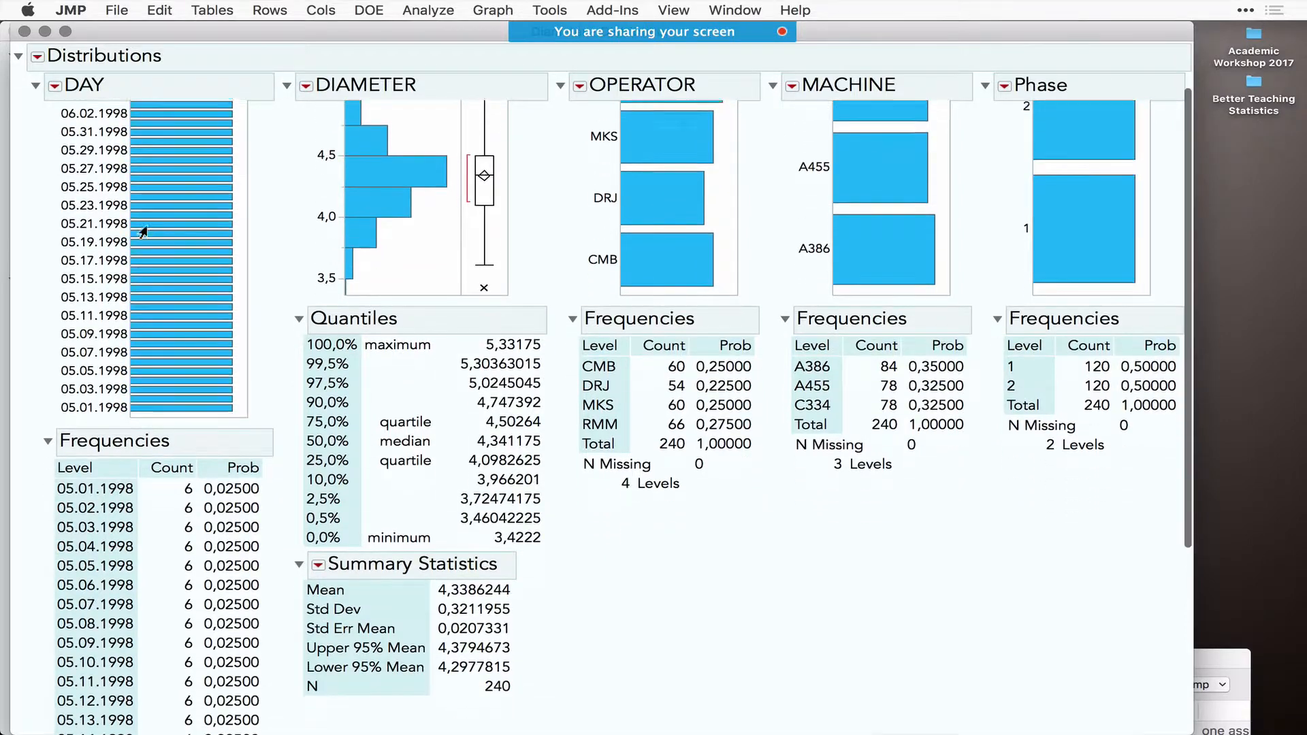
{"action": "scroll", "coordinate": [143, 233], "scroll_direction": "down", "scroll_amount": 3}
{"action": "scroll", "coordinate": [170, 496], "scroll_direction": "down", "scroll_amount": 6}
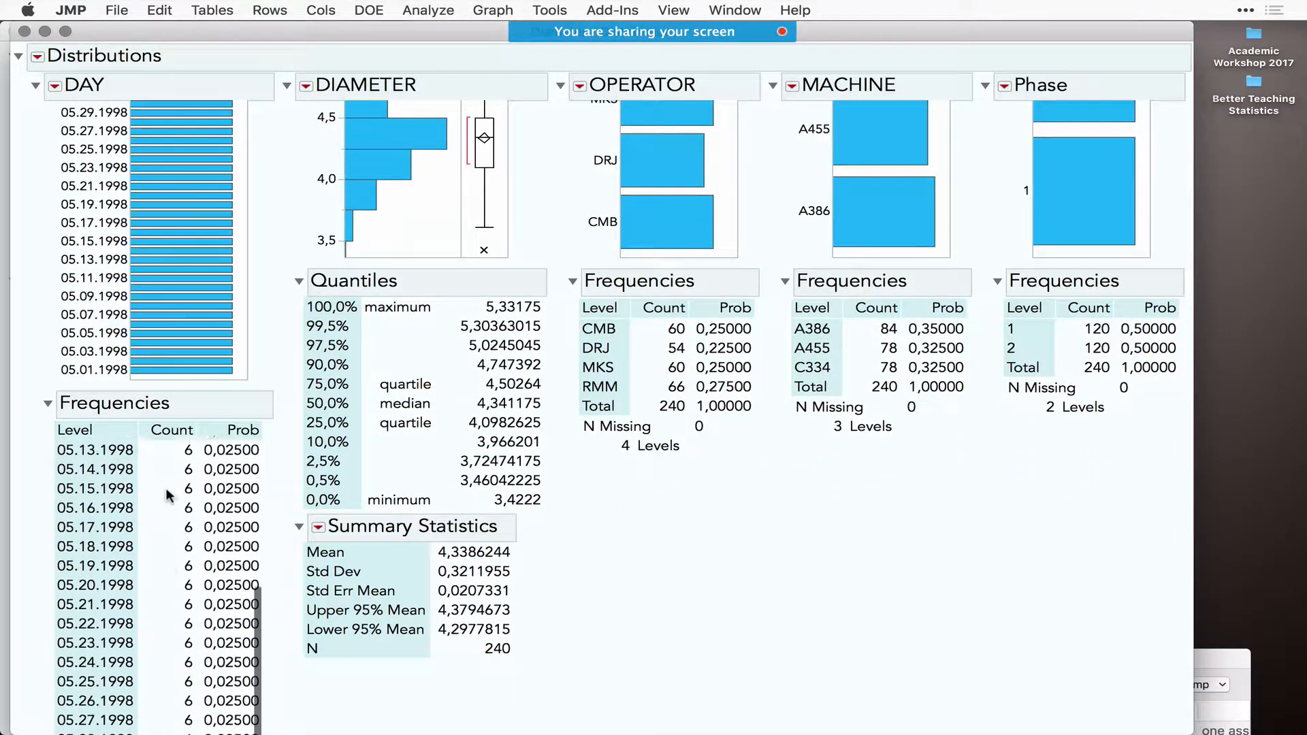
{"action": "scroll", "coordinate": [170, 496], "scroll_direction": "up", "scroll_amount": 6}
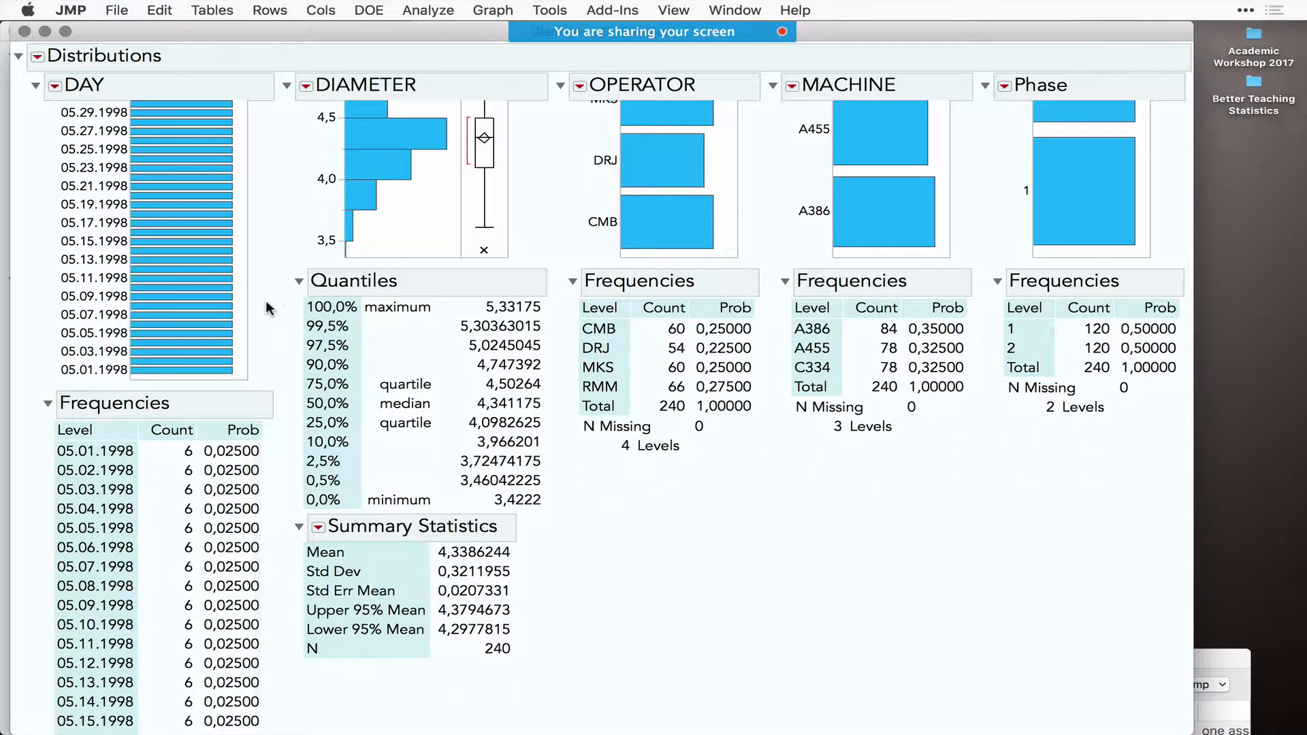
{"action": "scroll", "coordinate": [269, 310], "scroll_direction": "up", "scroll_amount": 8}
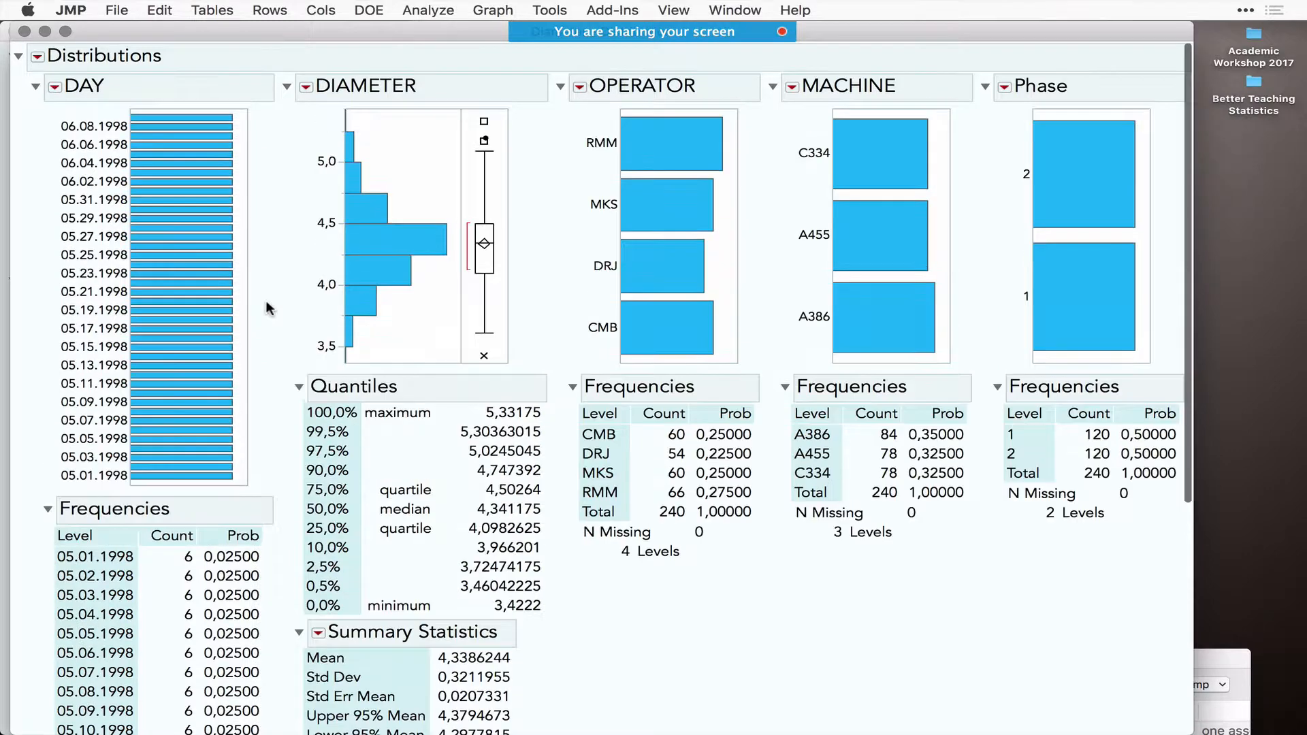
{"action": "left_click", "coordinate": [54, 87]}
{"action": "left_click", "coordinate": [104, 233]}
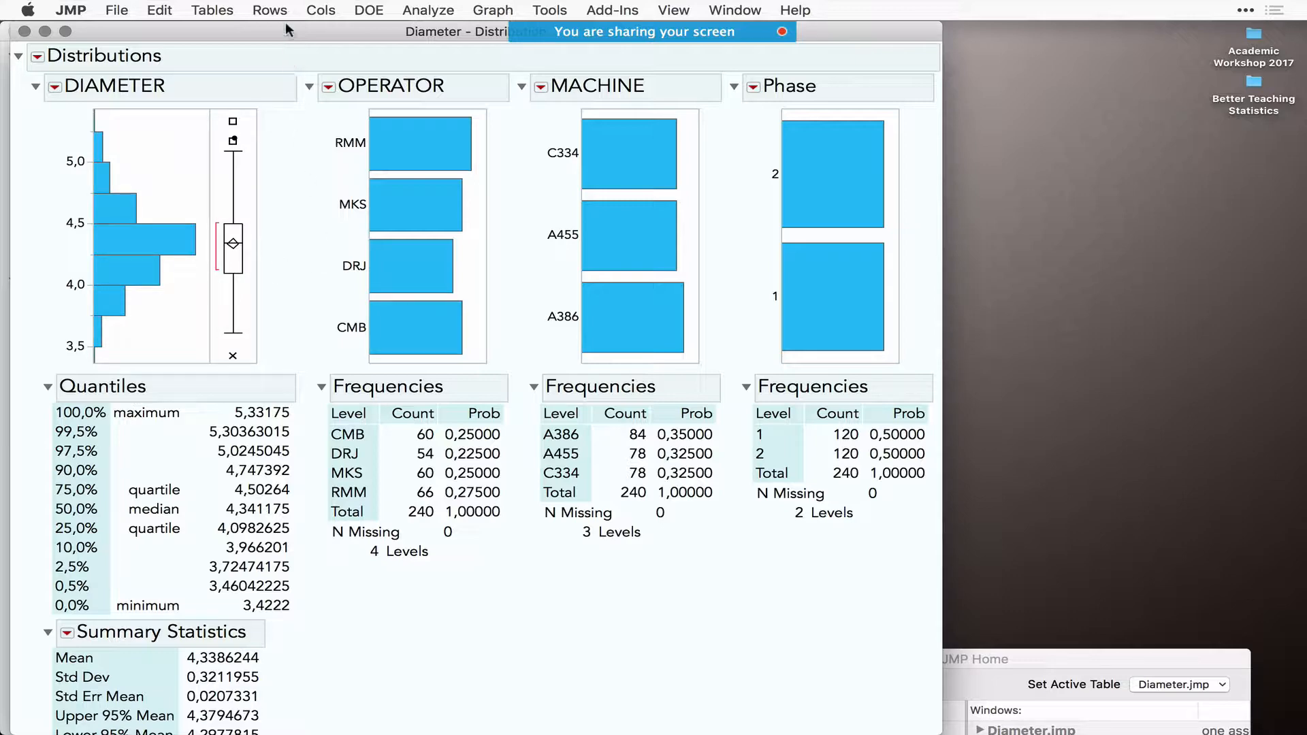
{"action": "left_click_drag", "start_coordinate": [290, 27], "coordinate": [600, 63]}
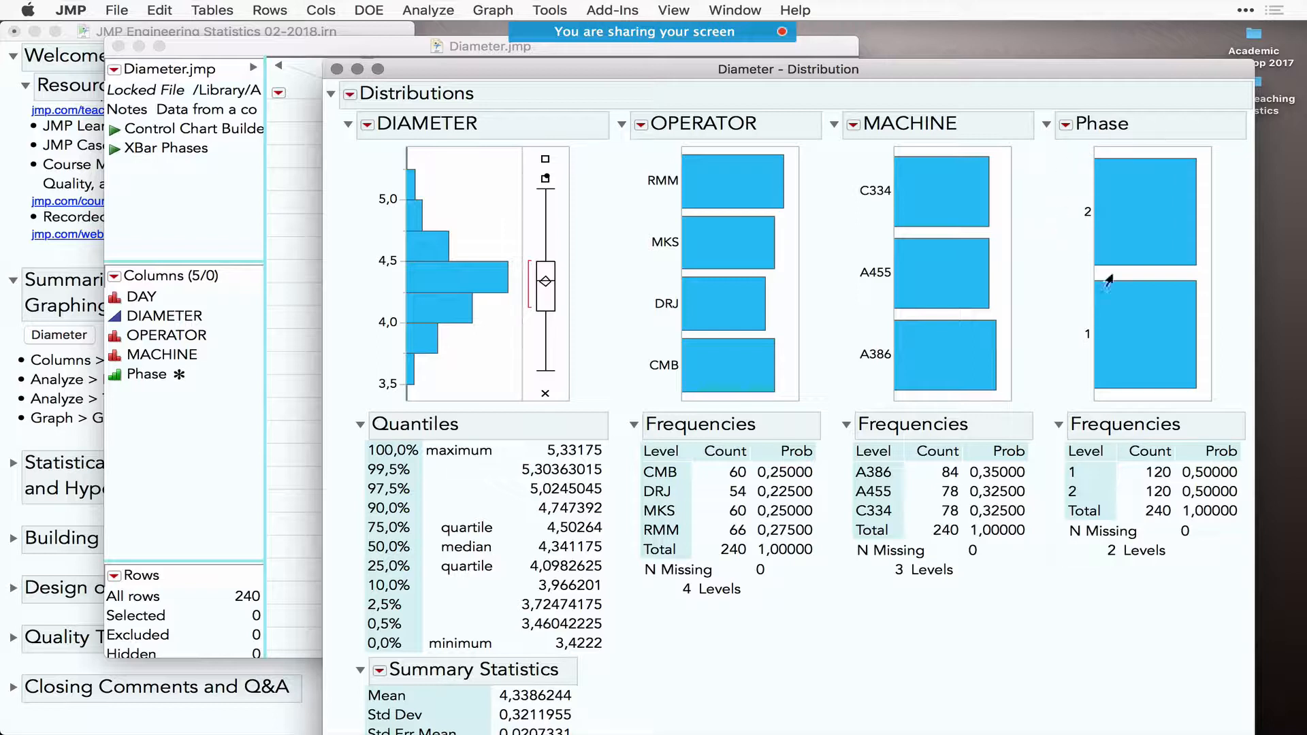
- Highlight the Phase 1 and Phase 2 bars alternately to compare how each phase is distributed across DIAMETER
{"action": "left_click", "coordinate": [1119, 315]}
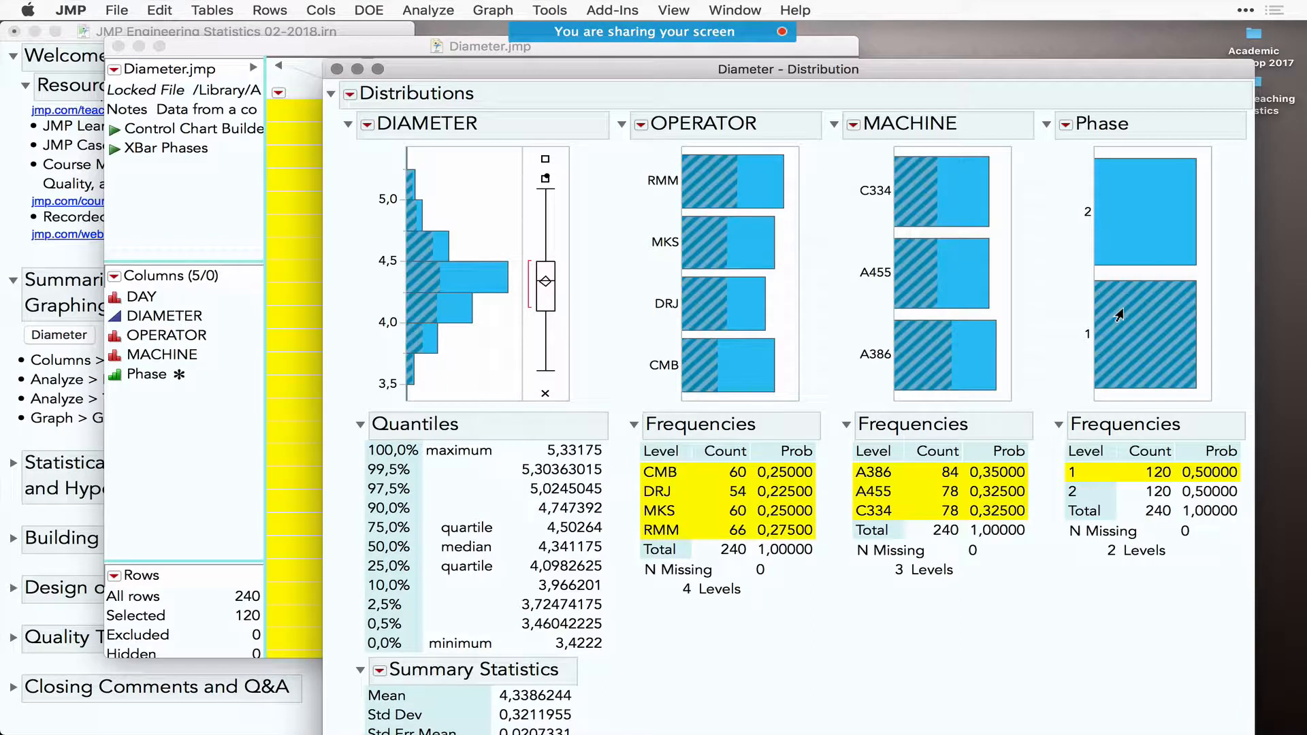
{"action": "left_click", "coordinate": [1130, 202]}
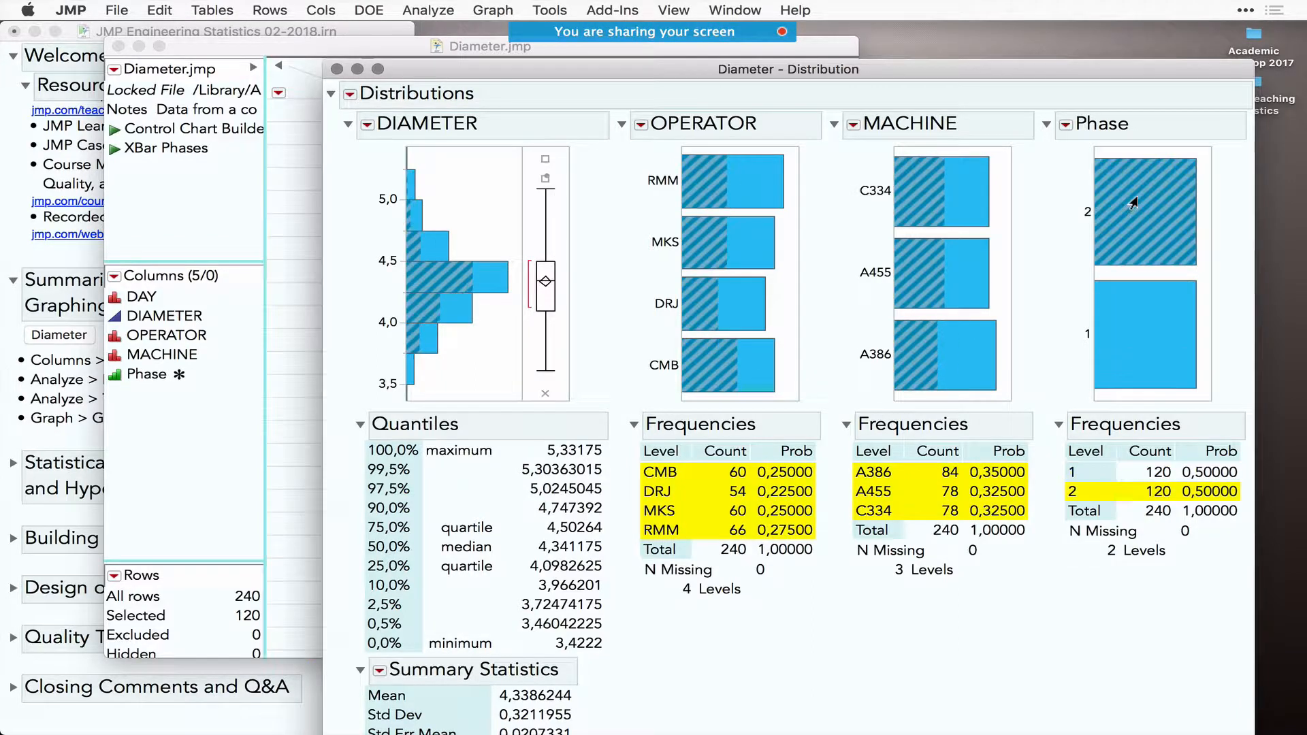
{"action": "left_click", "coordinate": [1135, 338]}
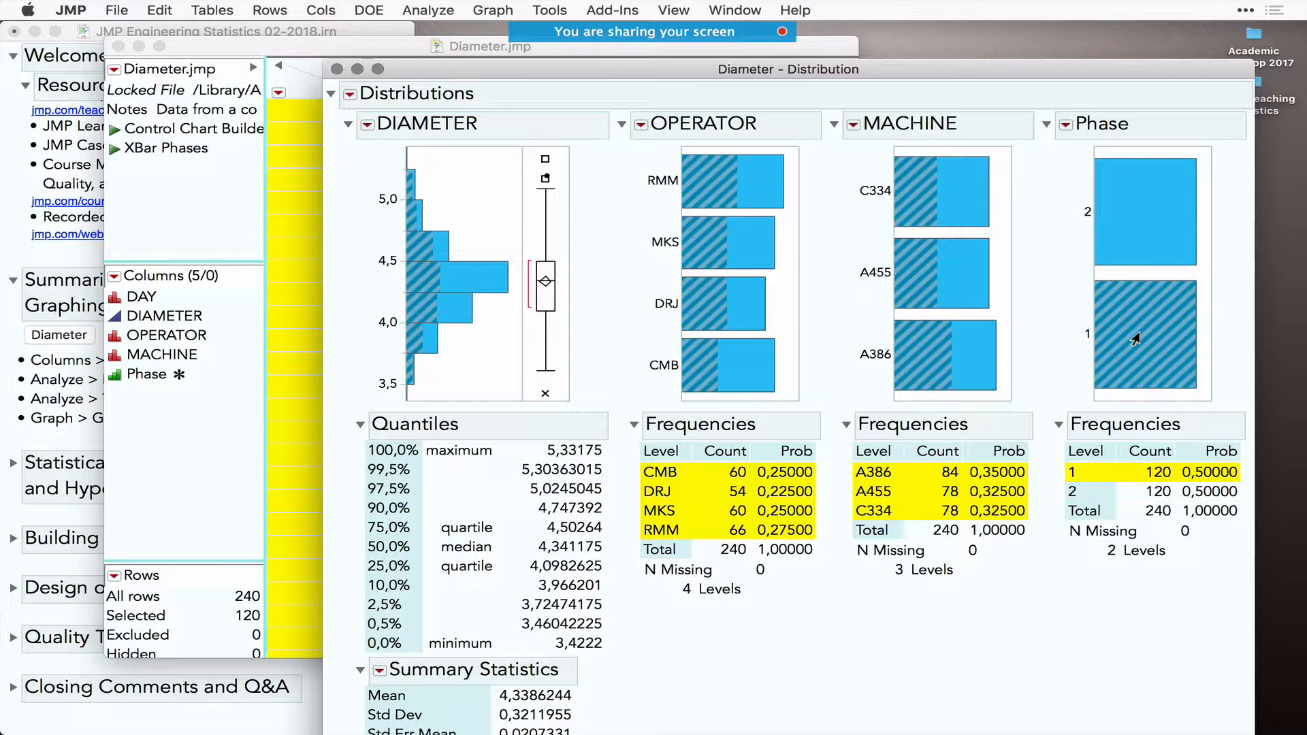
{"action": "left_click", "coordinate": [1130, 217]}
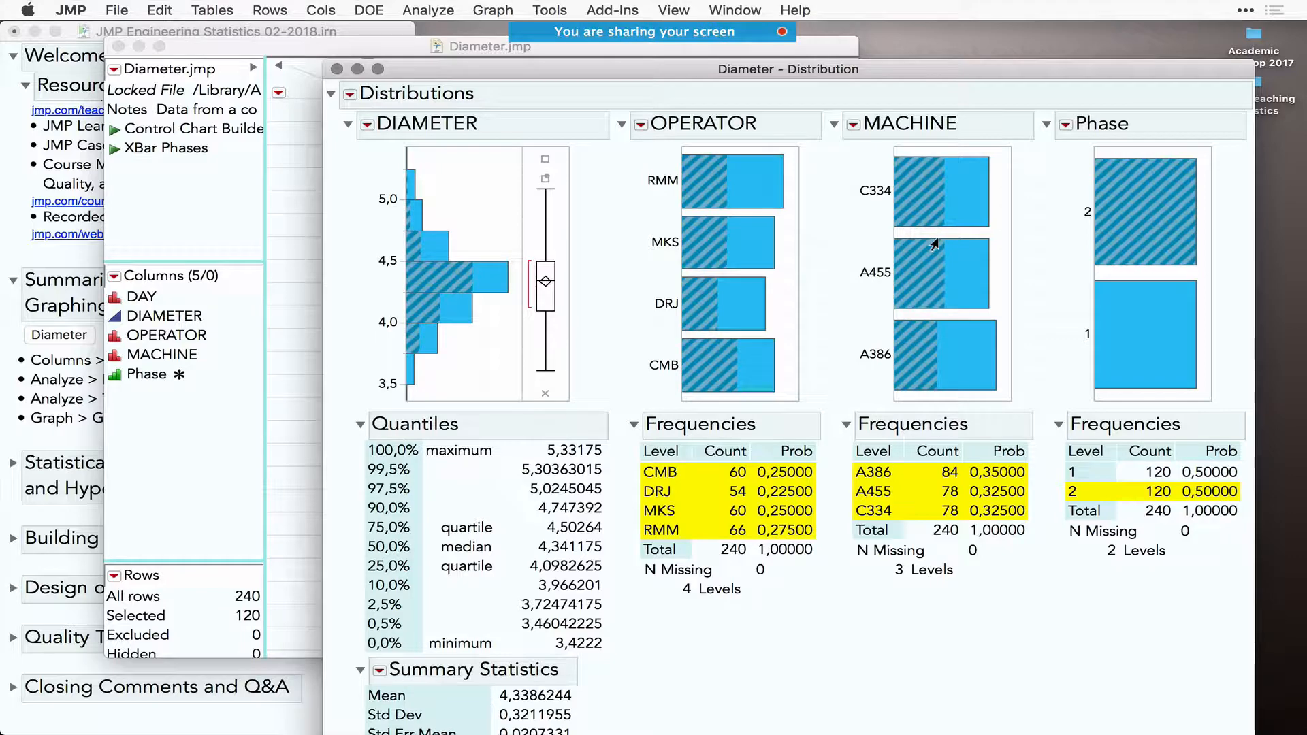
{"action": "left_click", "coordinate": [1102, 346]}
{"action": "left_click", "coordinate": [1116, 199]}
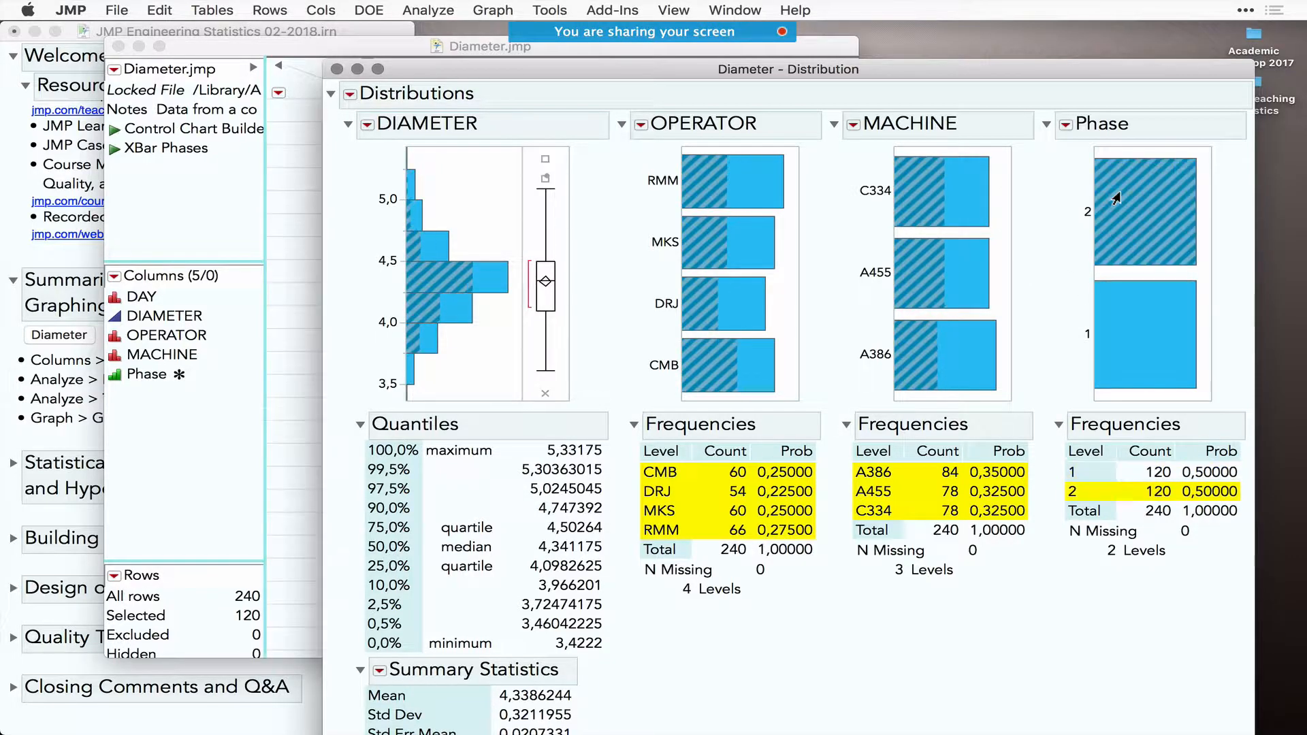
{"action": "left_click", "coordinate": [1120, 333]}
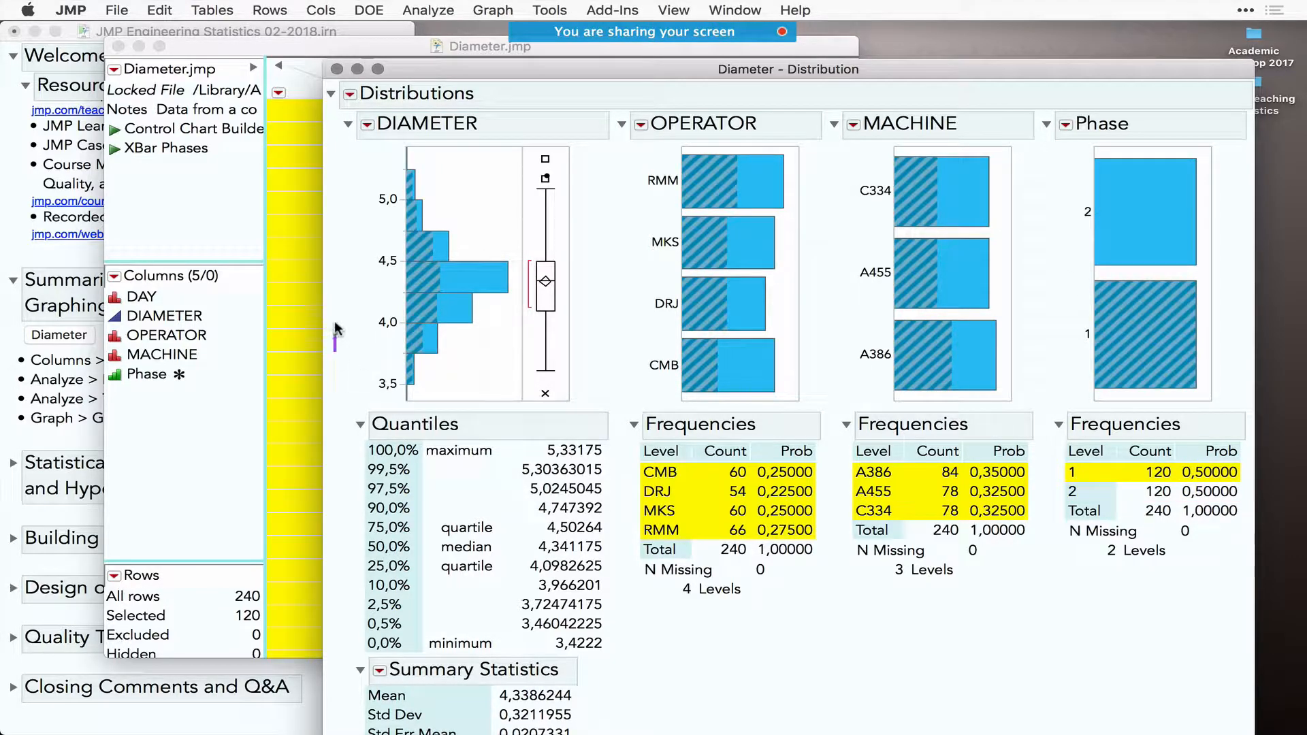
{"action": "mouse_move", "coordinate": [335, 328]}
{"action": "left_mouse_down"}
{"action": "mouse_move", "coordinate": [337, 187]}
{"action": "mouse_move", "coordinate": [347, 352]}
{"action": "left_mouse_up"}
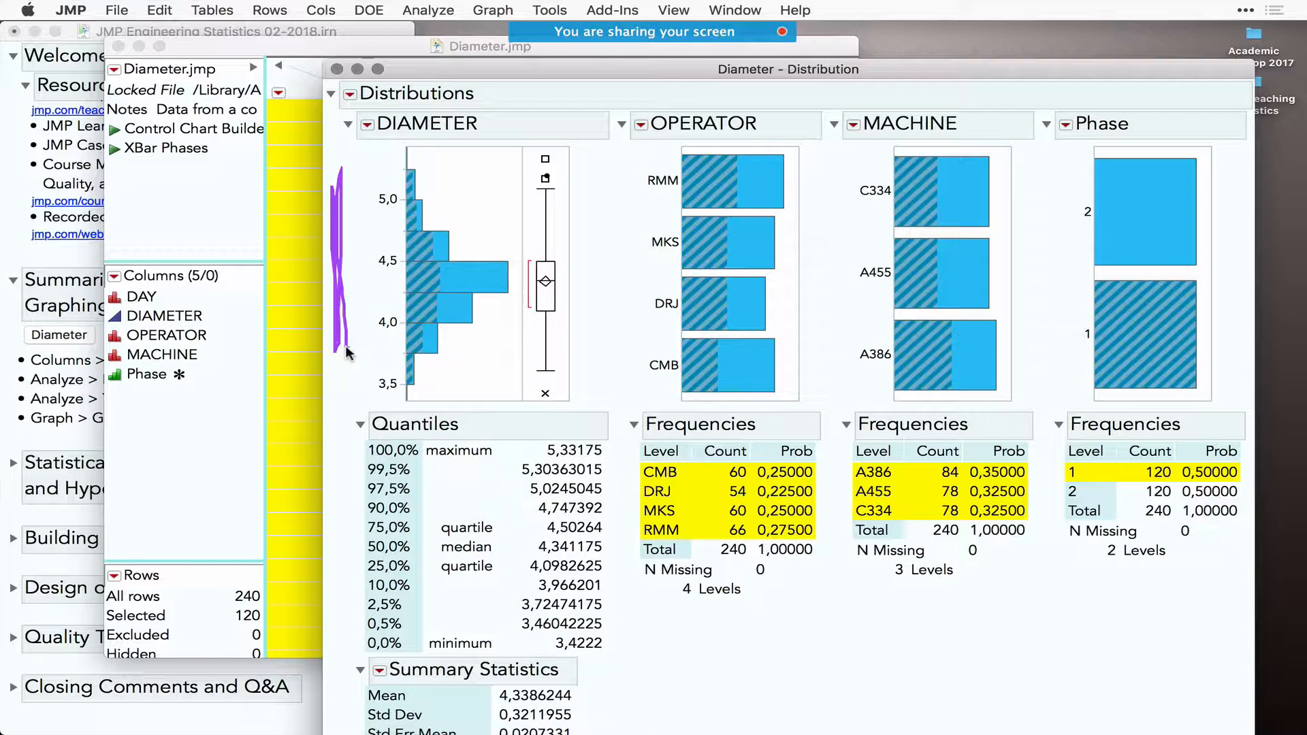
- Highlight the two Phase bars in turn again and brush the upper DIAMETER histogram bars to see the linked rows
{"action": "left_click", "coordinate": [1129, 219]}
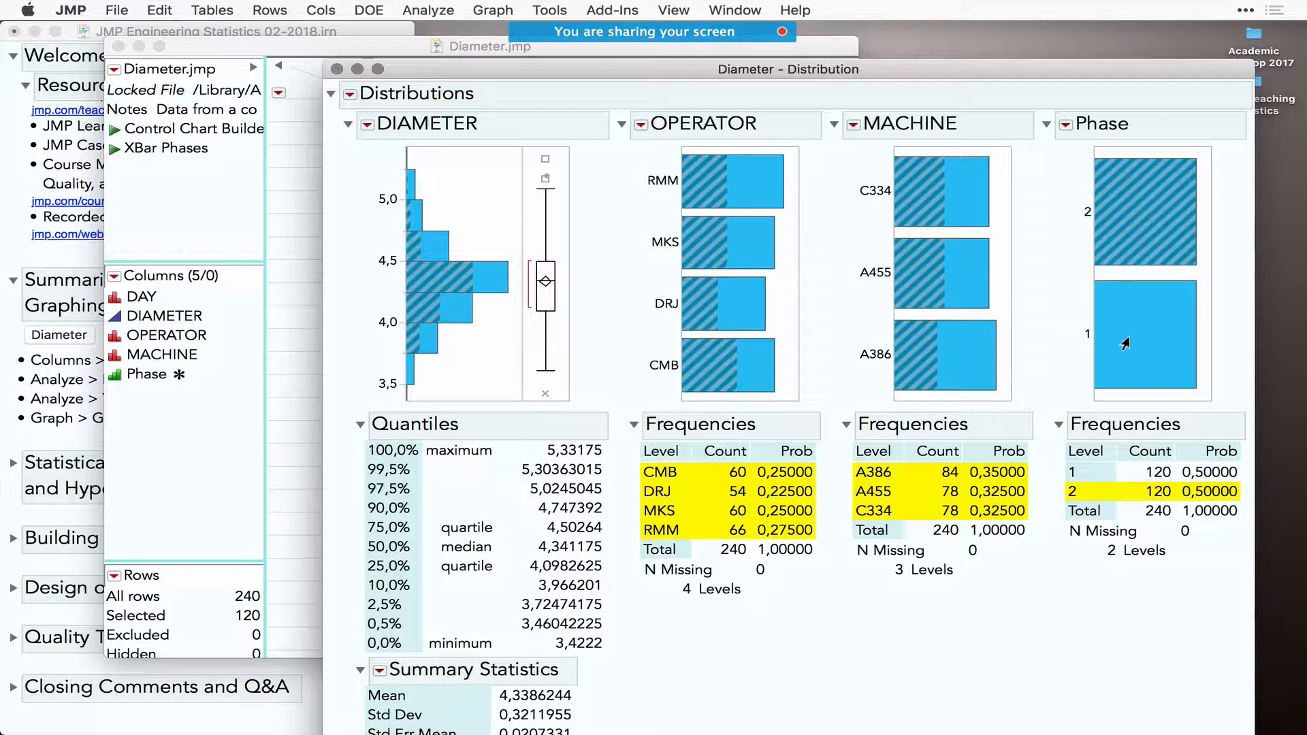
{"action": "left_click", "coordinate": [1126, 341]}
{"action": "left_click", "coordinate": [1129, 215]}
{"action": "left_click", "coordinate": [1123, 361]}
{"action": "left_click", "coordinate": [1122, 228]}
{"action": "left_click_drag", "start_coordinate": [415, 162], "coordinate": [447, 279]}
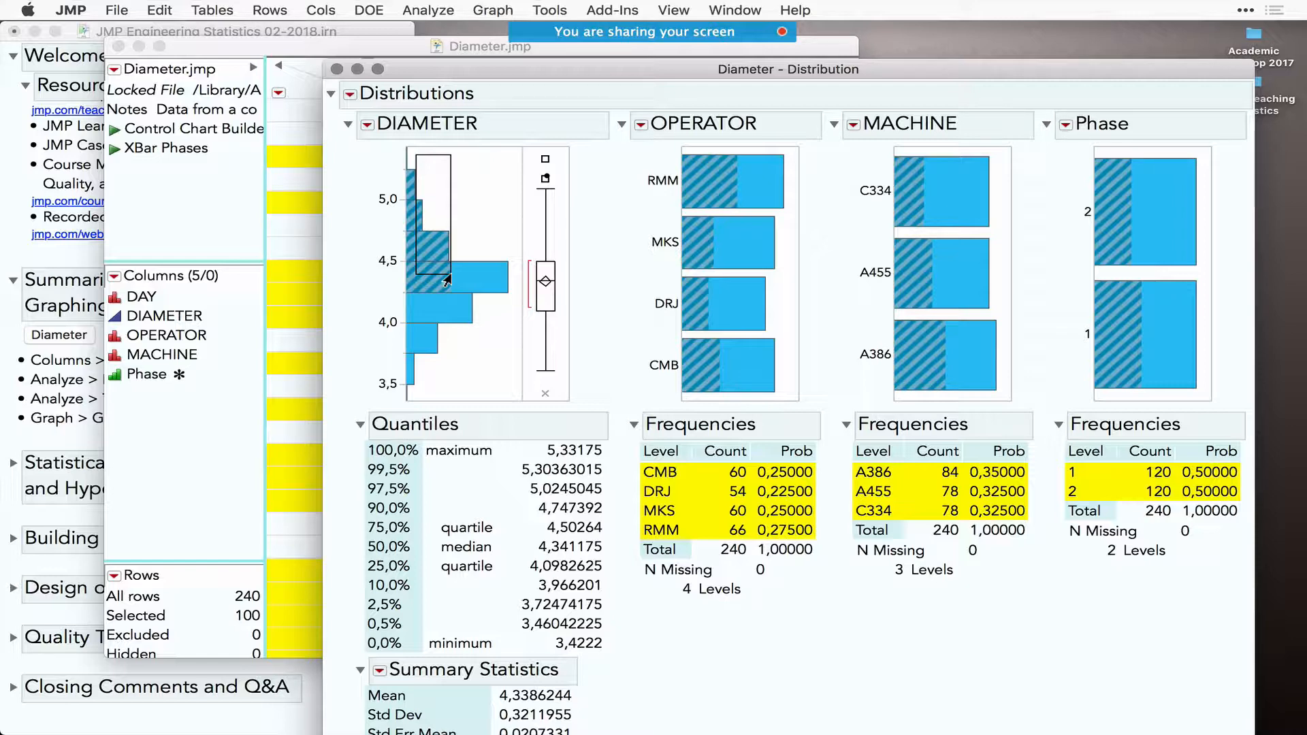
{"action": "left_click_drag", "start_coordinate": [448, 279], "coordinate": [448, 279]}
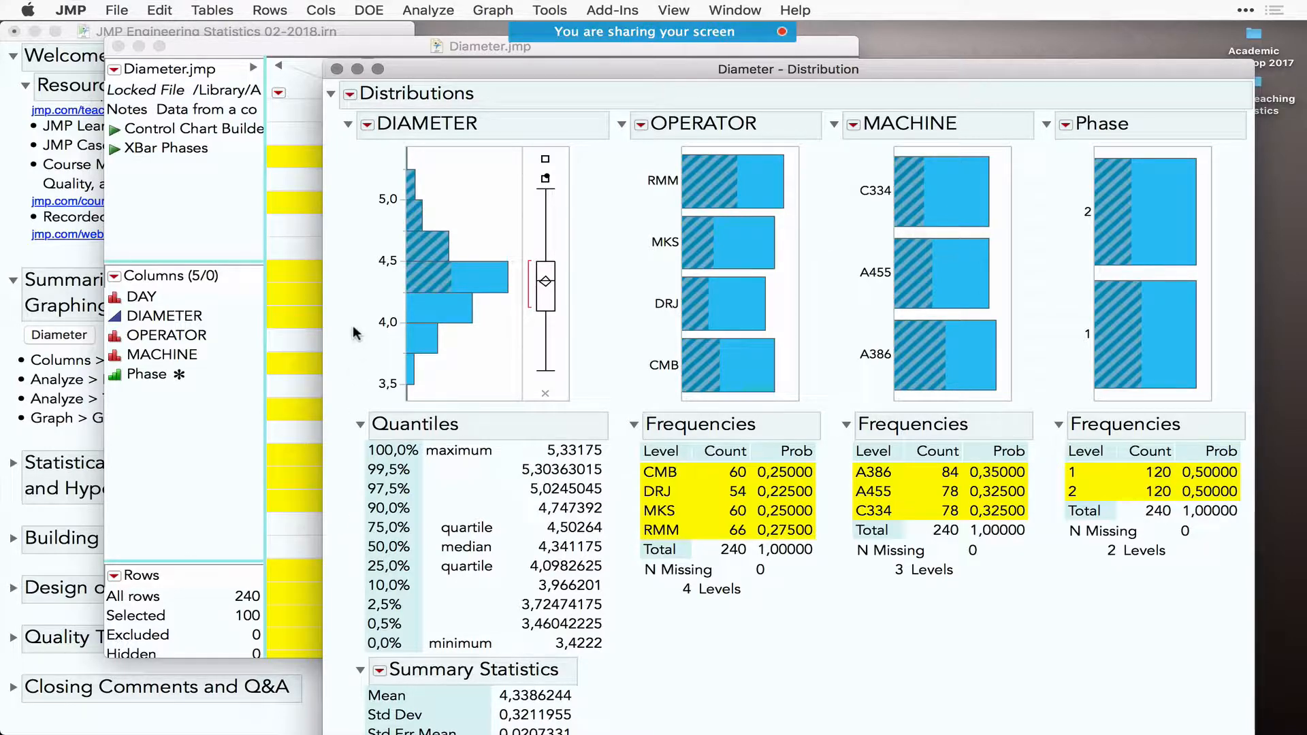
- Stack the distribution reports, clear the row selection, and bring the DIAMETER report into view
{"action": "left_click", "coordinate": [350, 94]}
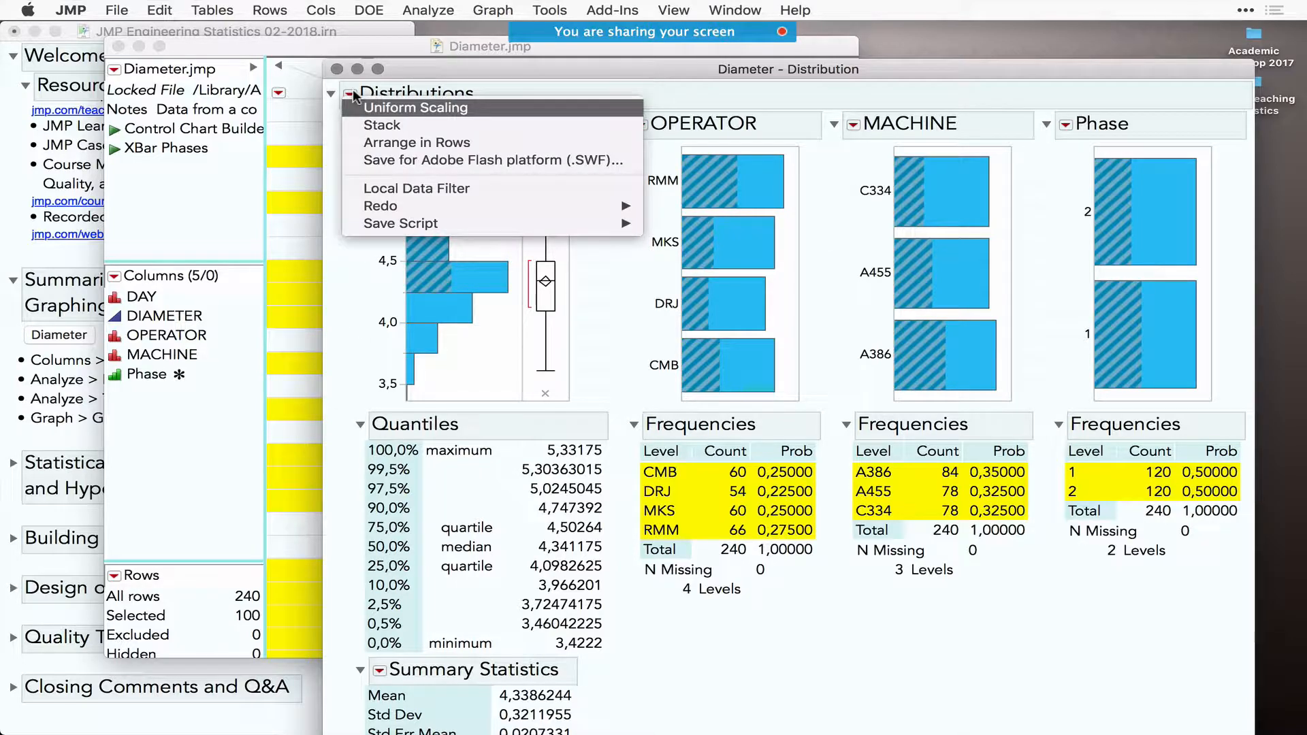
{"action": "left_click", "coordinate": [372, 124]}
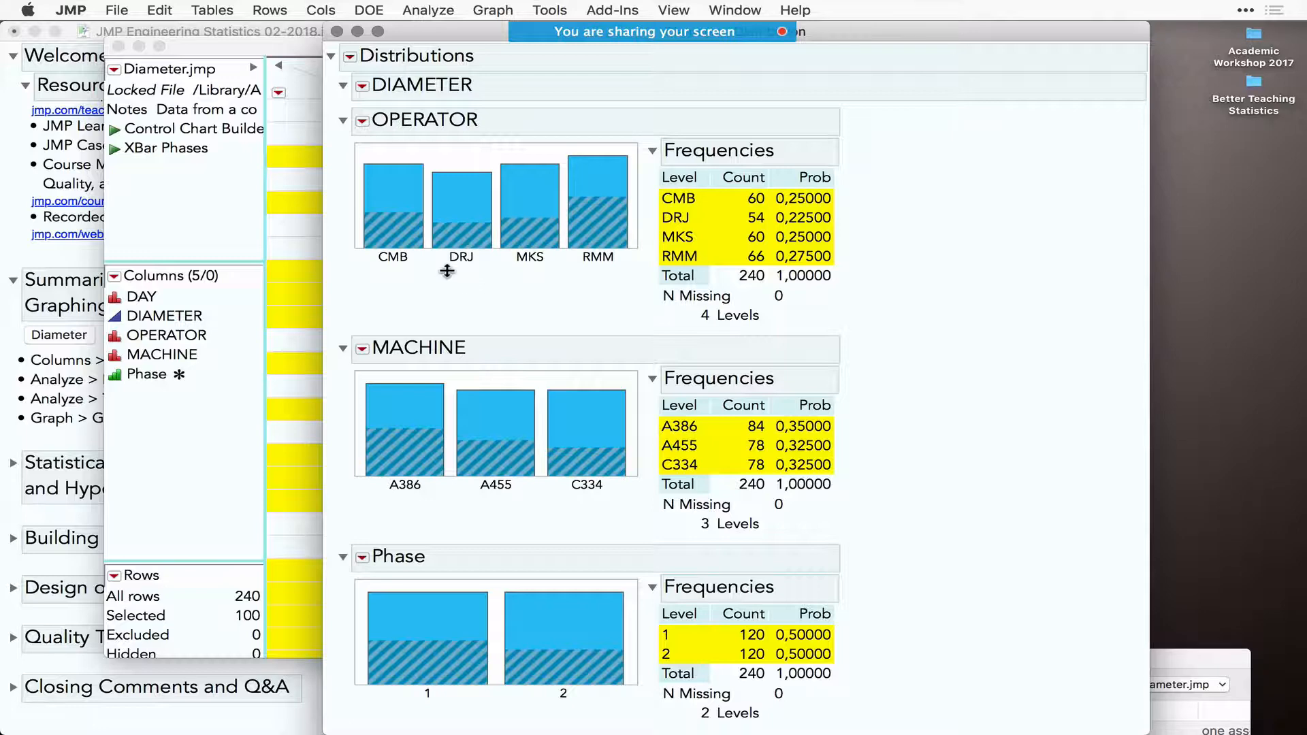
{"action": "left_click", "coordinate": [391, 201]}
{"action": "left_click", "coordinate": [391, 201]}
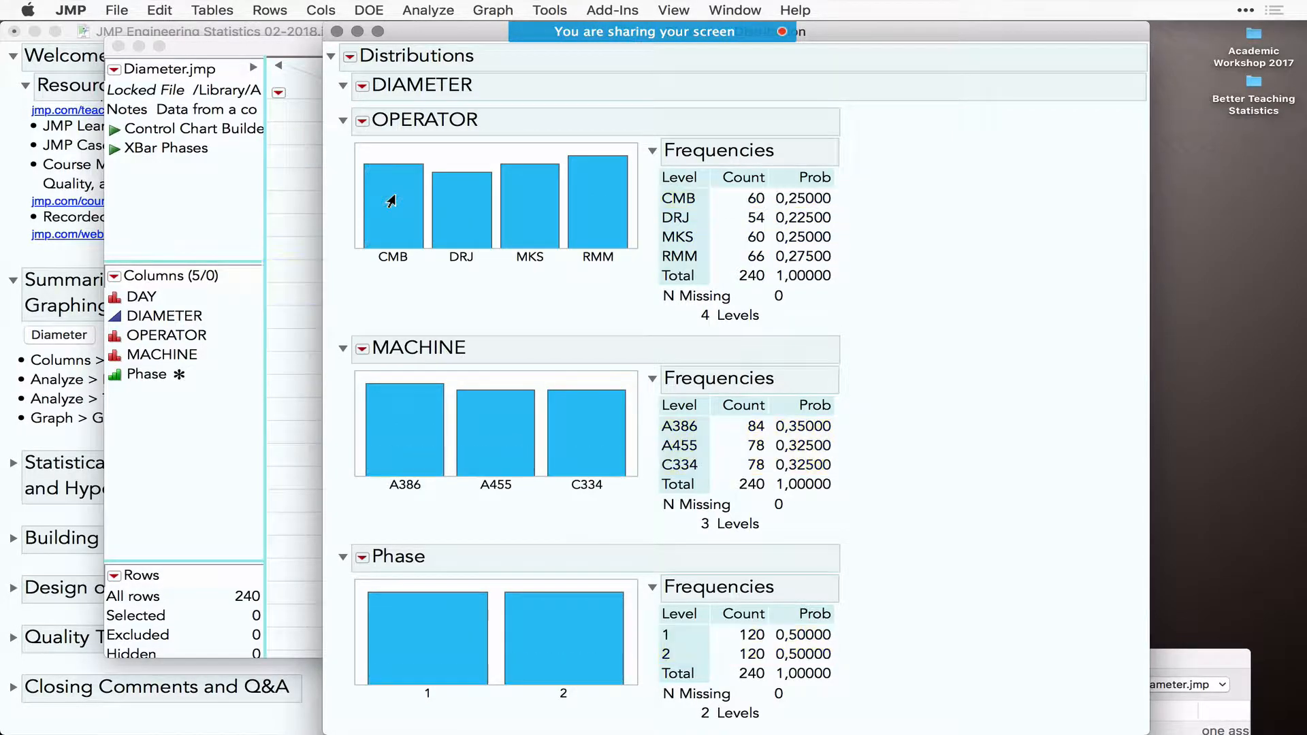
{"action": "scroll", "coordinate": [454, 282], "scroll_direction": "up", "scroll_amount": 5}
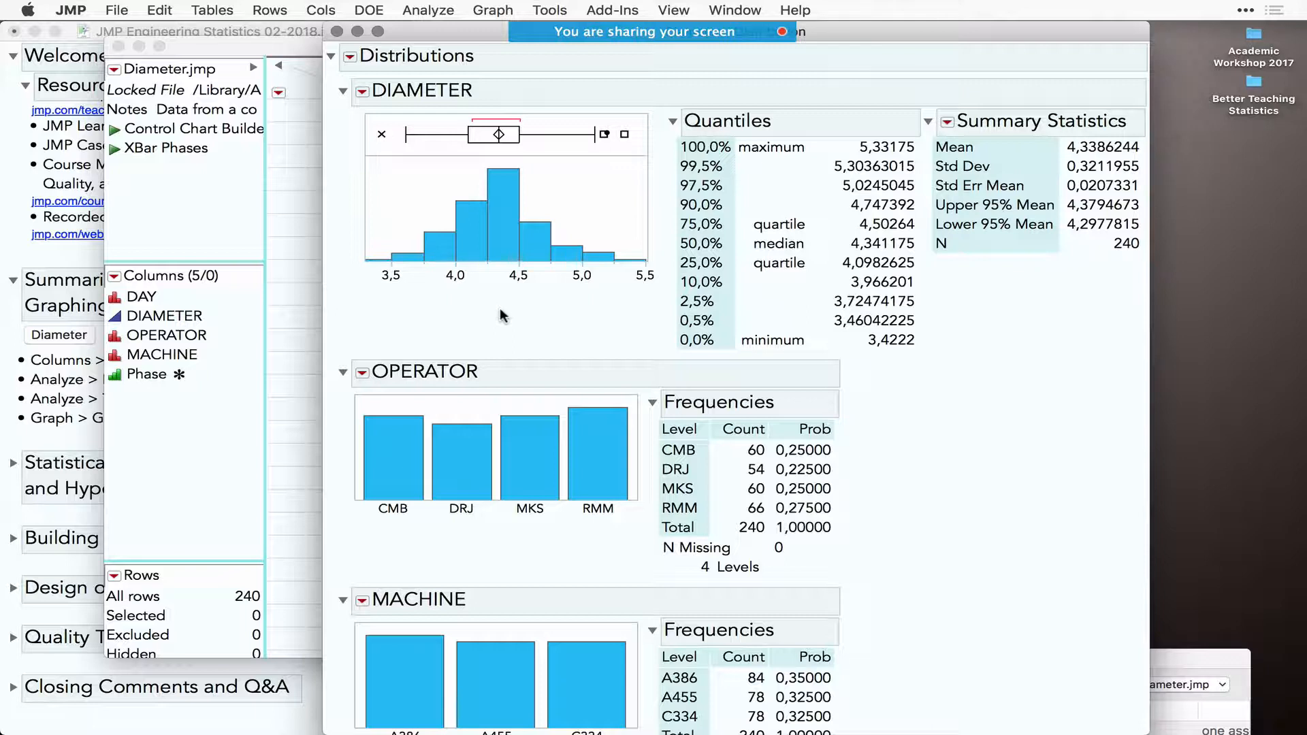
- Add a Normal Quantile Plot to the DIAMETER report and include Variance, Skewness, Kurtosis and CV in its summary statistics
{"action": "left_click", "coordinate": [362, 92]}
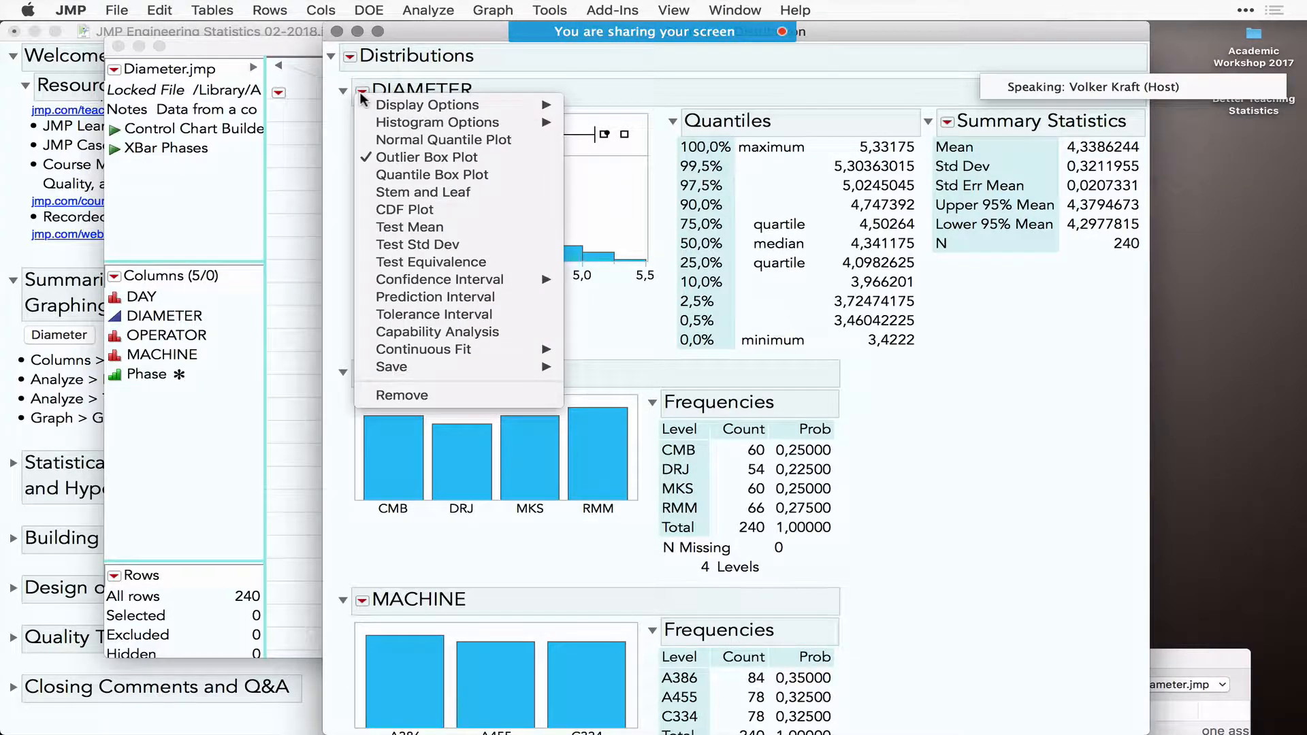
{"action": "left_click", "coordinate": [426, 139]}
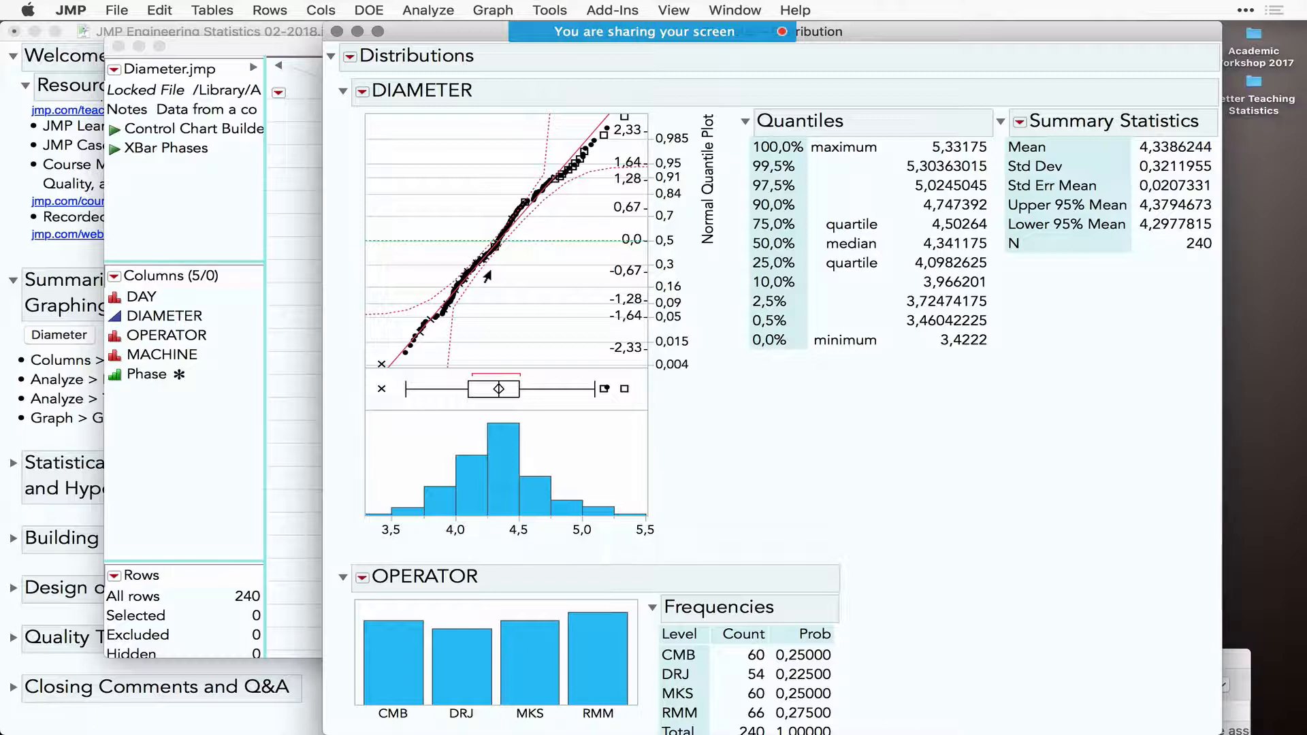
{"action": "left_click", "coordinate": [1019, 124]}
{"action": "left_click", "coordinate": [1046, 134]}
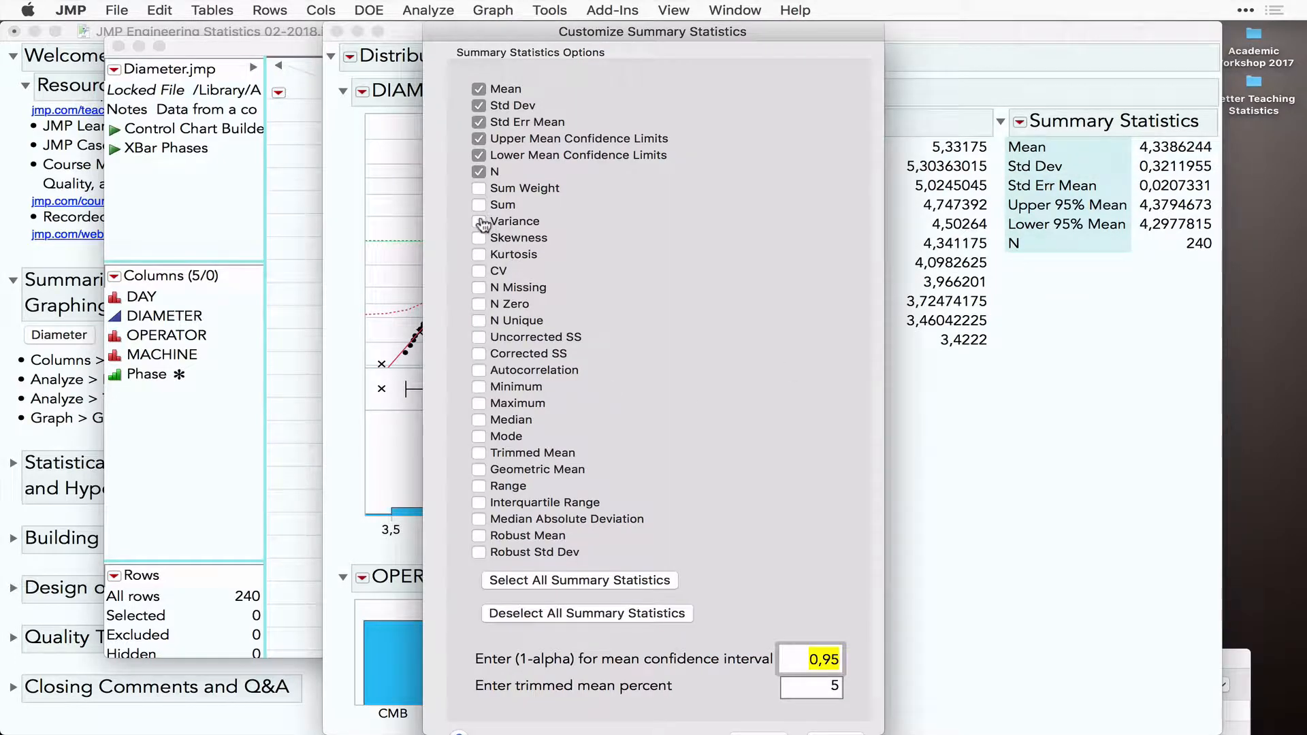
{"action": "left_click", "coordinate": [480, 222]}
{"action": "left_click", "coordinate": [480, 238]}
{"action": "left_click", "coordinate": [481, 255]}
{"action": "left_click", "coordinate": [479, 271]}
{"action": "scroll", "coordinate": [674, 524], "scroll_direction": "down", "scroll_amount": 1}
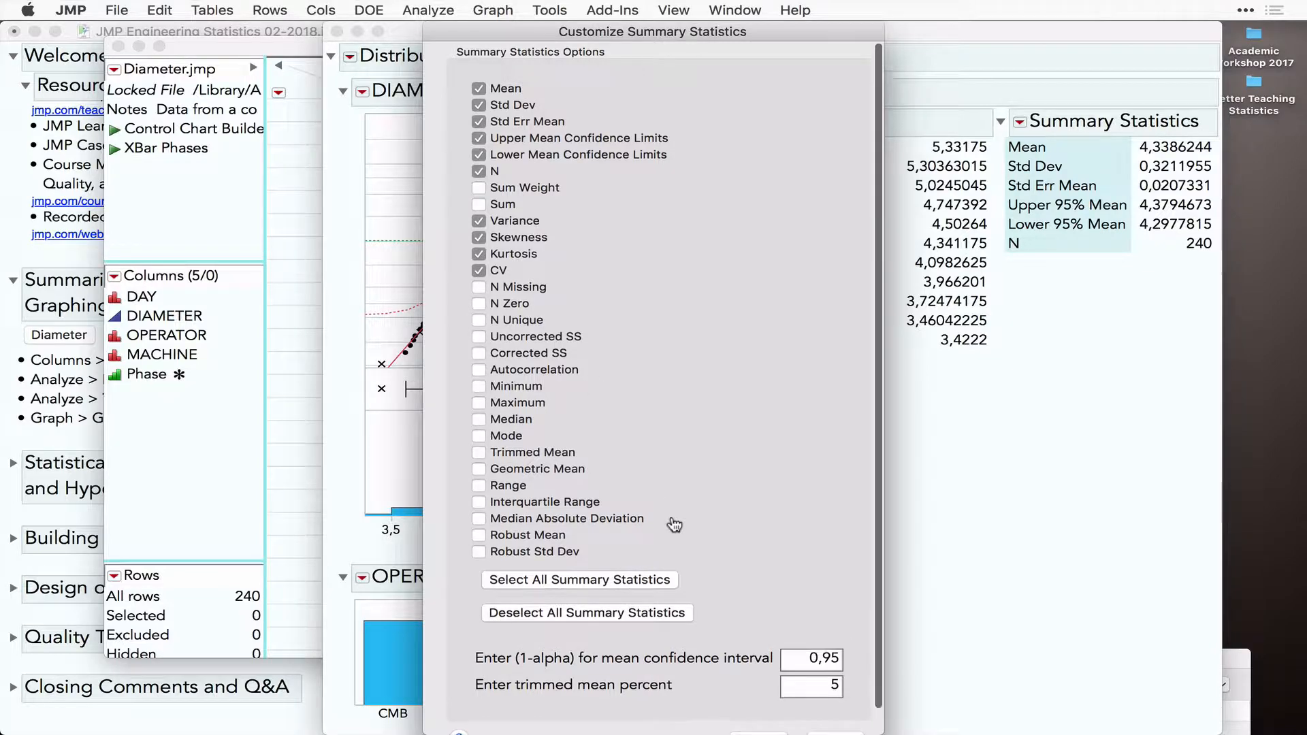
{"action": "scroll", "coordinate": [674, 524], "scroll_direction": "down", "scroll_amount": 2}
{"action": "left_click", "coordinate": [844, 712]}
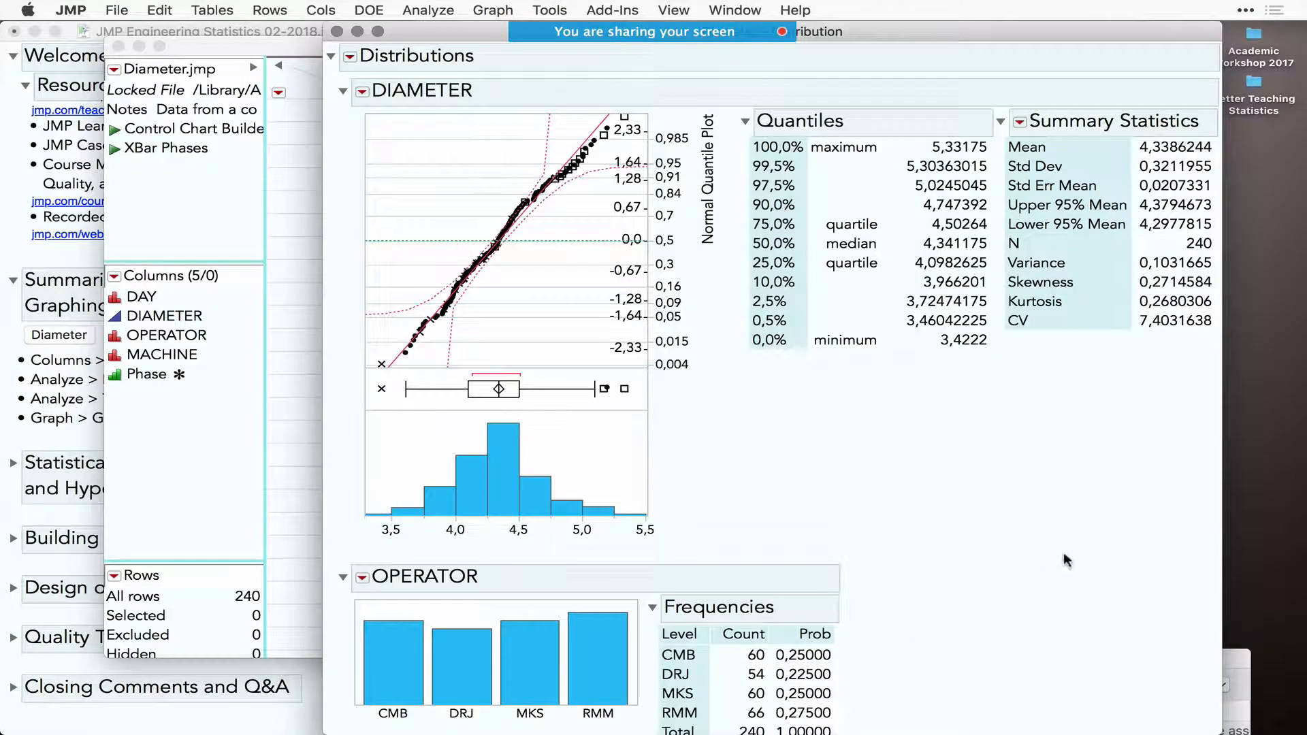
{"action": "mouse_move", "coordinate": [1064, 372]}
{"action": "left_mouse_down"}
{"action": "mouse_move", "coordinate": [986, 259]}
{"action": "mouse_move", "coordinate": [1071, 380]}
{"action": "left_mouse_up"}
- Change the DIAMETER histogram color to green
{"action": "right_click", "coordinate": [584, 455]}
{"action": "mouse_move", "coordinate": [630, 459]}
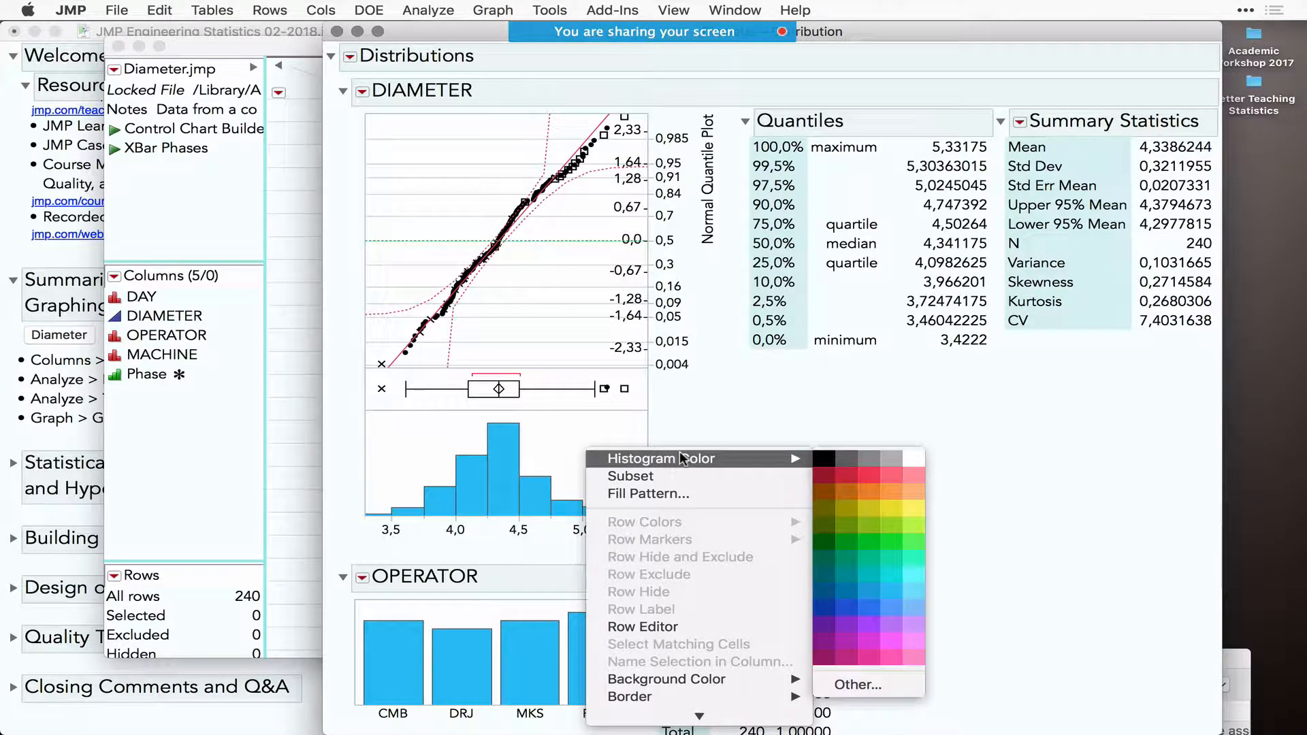
{"action": "left_click", "coordinate": [868, 536]}
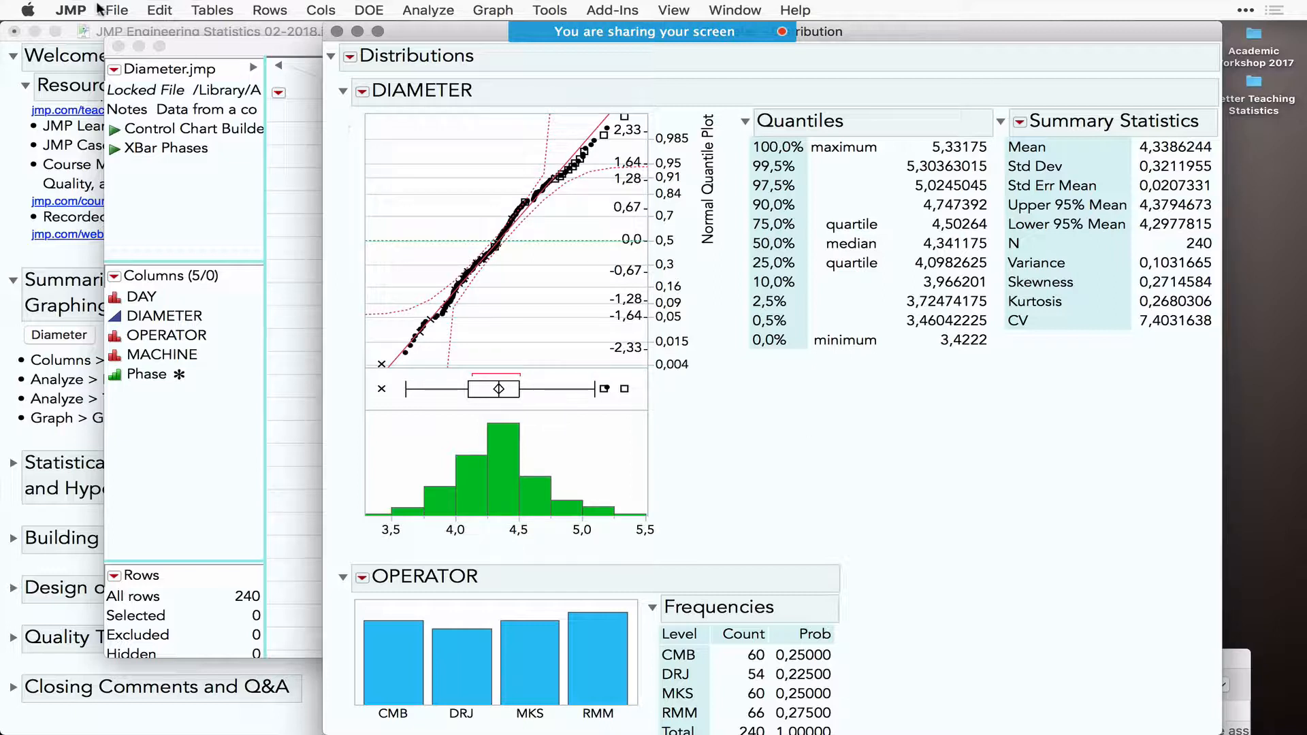
- Open the platform preferences and examine the default options for Distribution, Distribution Summary Statistics, Custom Profiler and Destructive Degradation
{"action": "left_click", "coordinate": [72, 11]}
{"action": "left_click", "coordinate": [119, 78]}
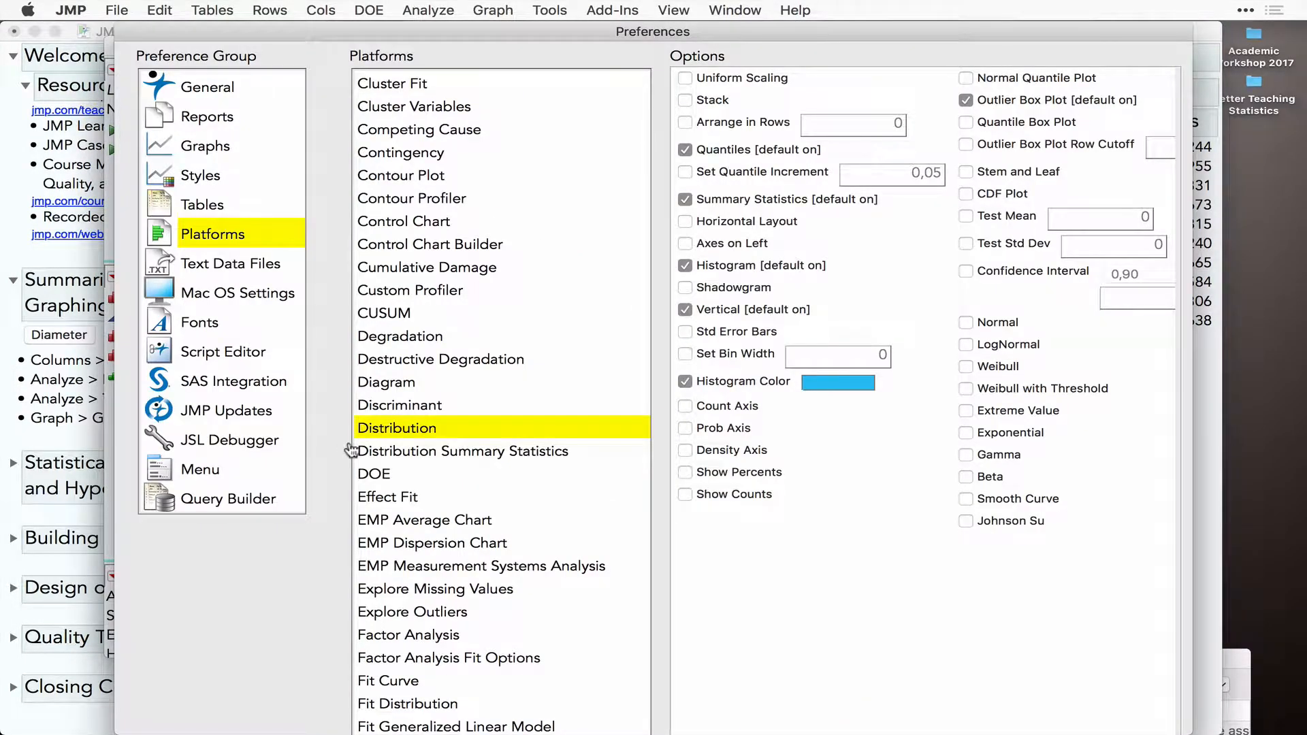
{"action": "left_click", "coordinate": [414, 452]}
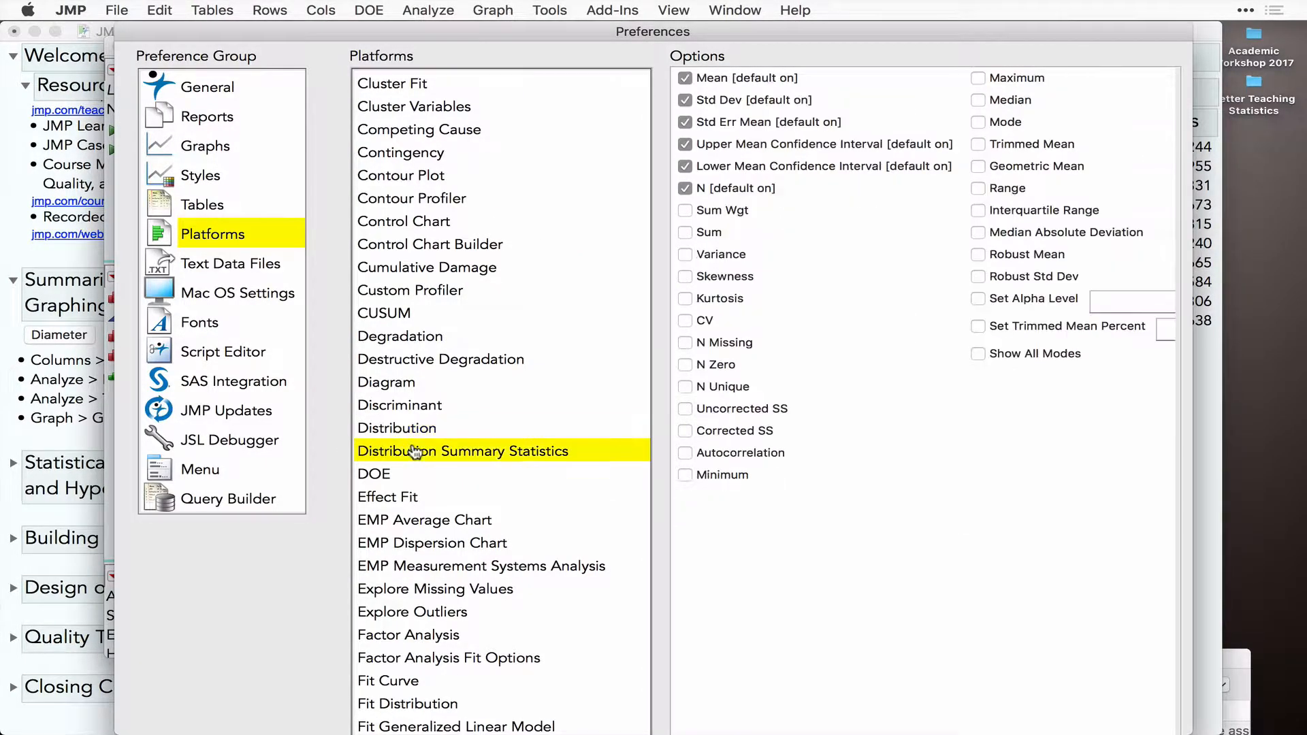
{"action": "left_click", "coordinate": [416, 297]}
{"action": "left_click", "coordinate": [415, 360]}
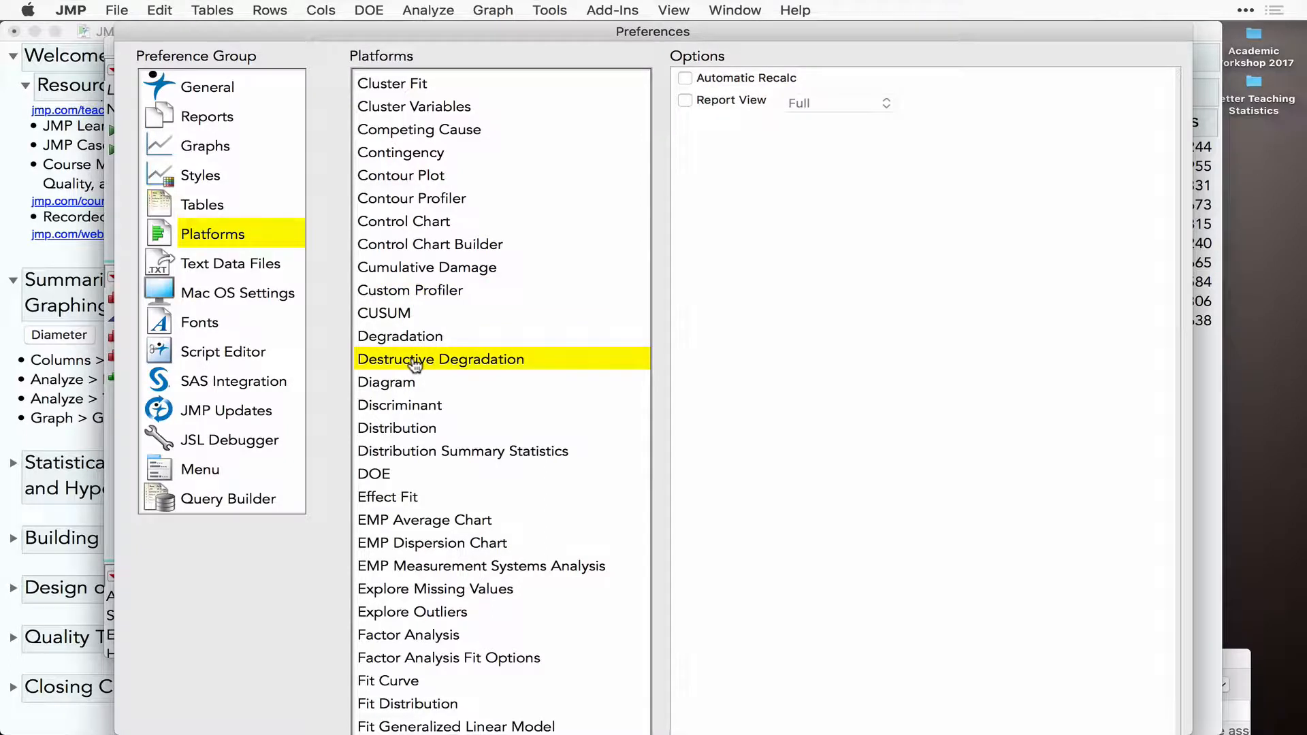
- Examine all of the default options for the Distribution platform and leave the preferences without saving changes
{"action": "left_click", "coordinate": [402, 431]}
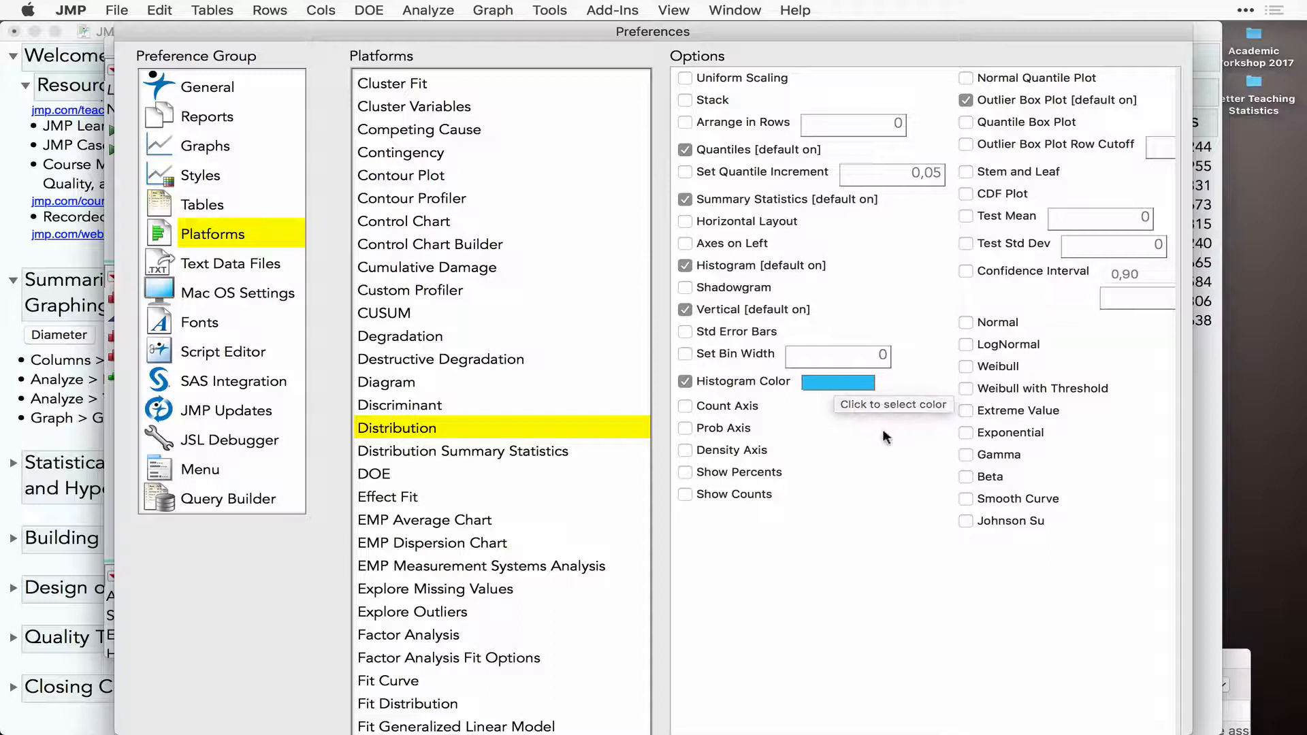
{"action": "scroll", "coordinate": [882, 429], "scroll_direction": "right", "scroll_amount": 5}
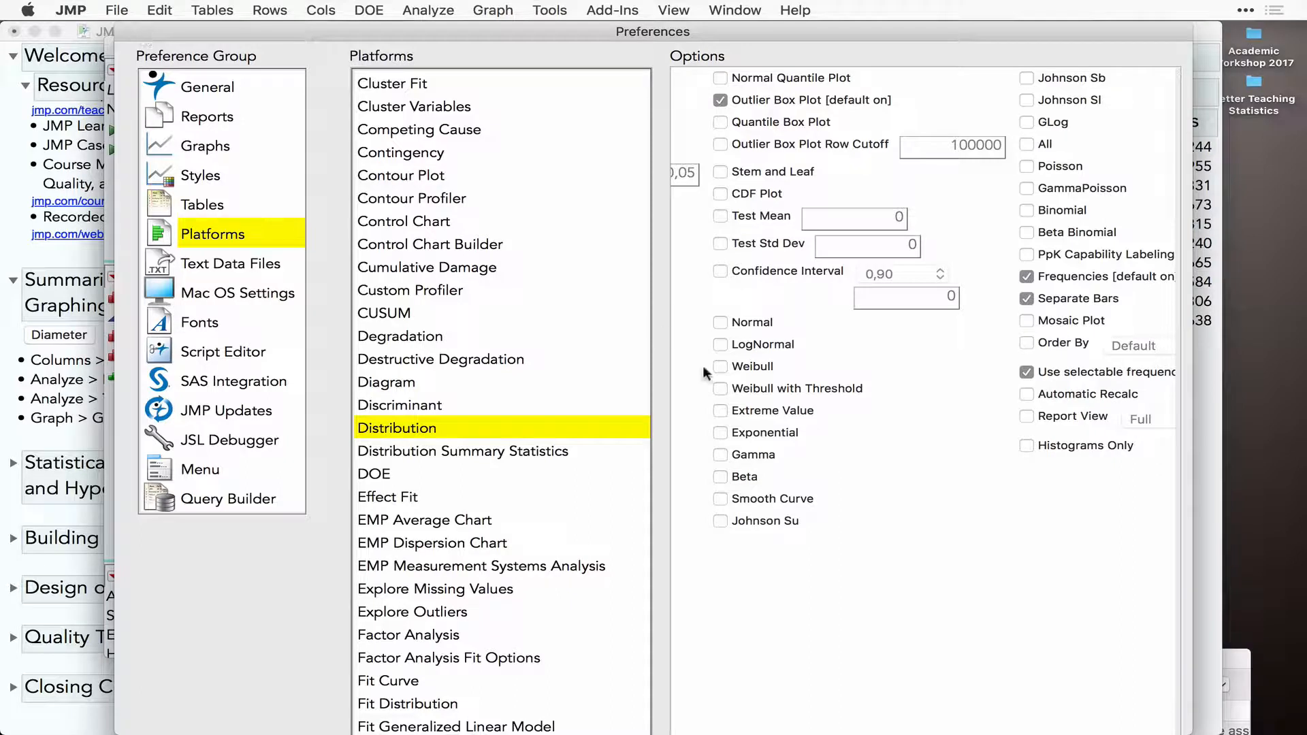
{"action": "scroll", "coordinate": [899, 535], "scroll_direction": "down", "scroll_amount": 5}
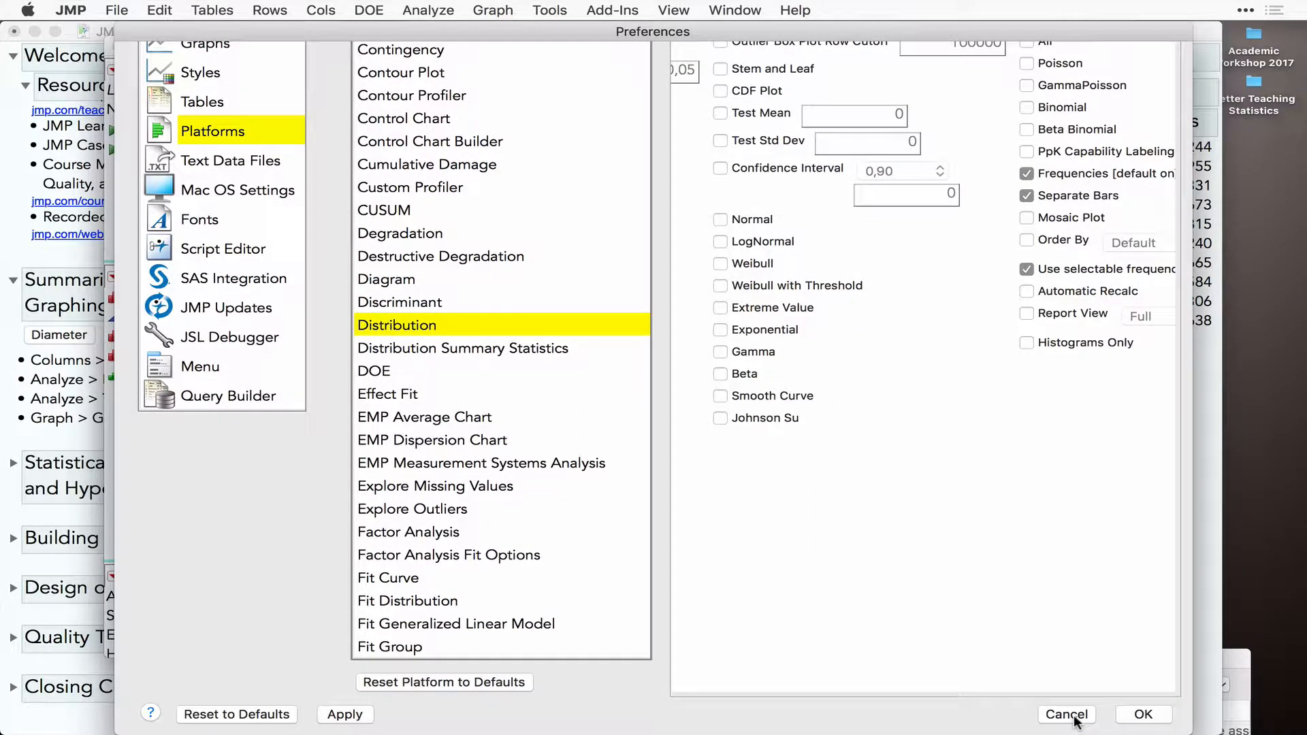
{"action": "left_click", "coordinate": [1073, 716]}
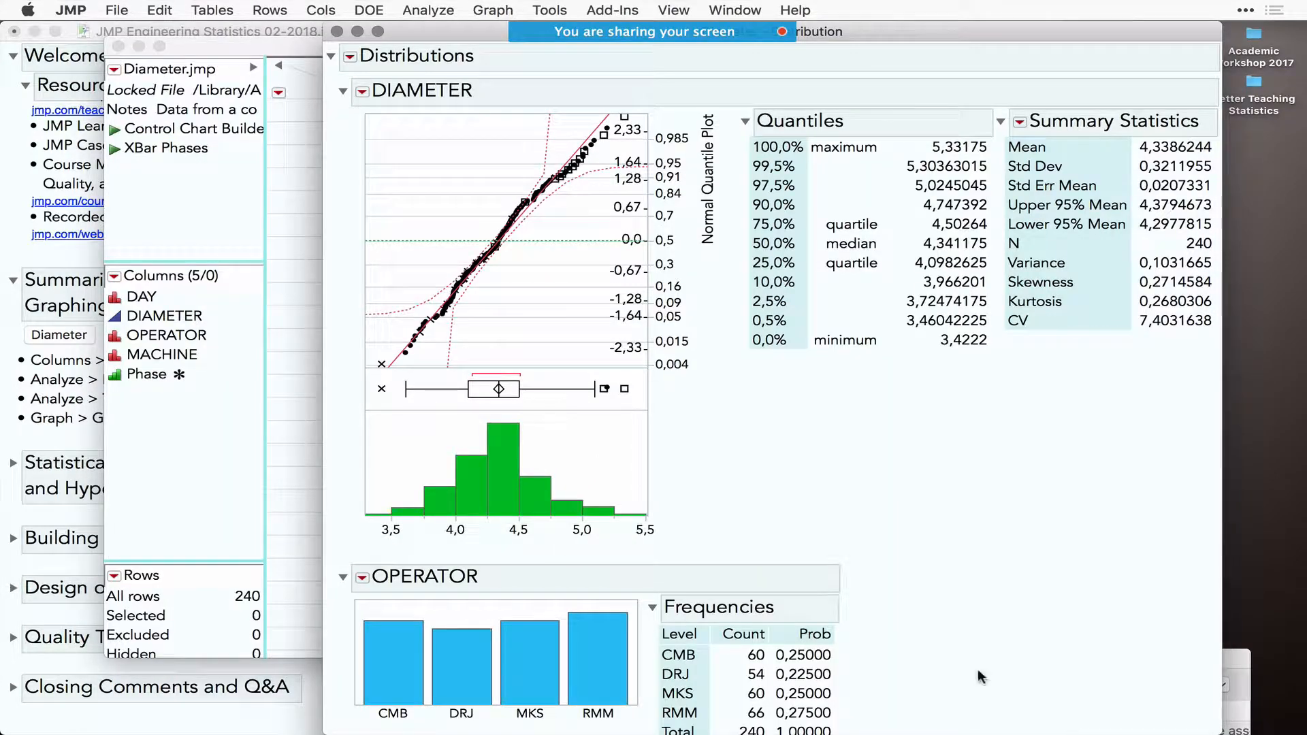
- Close the distribution report and highlight the Analyze > Tabulate topic in the journal
{"action": "left_click", "coordinate": [336, 31]}
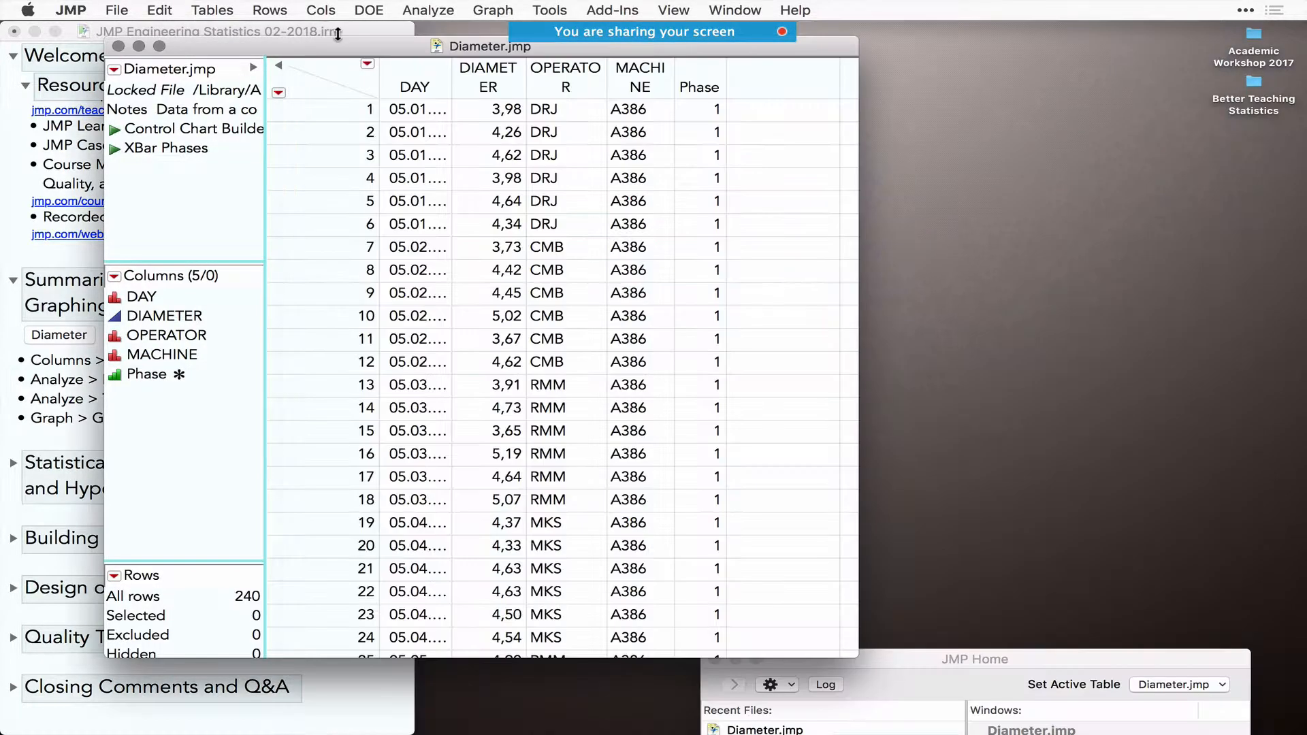
{"action": "left_click", "coordinate": [431, 10]}
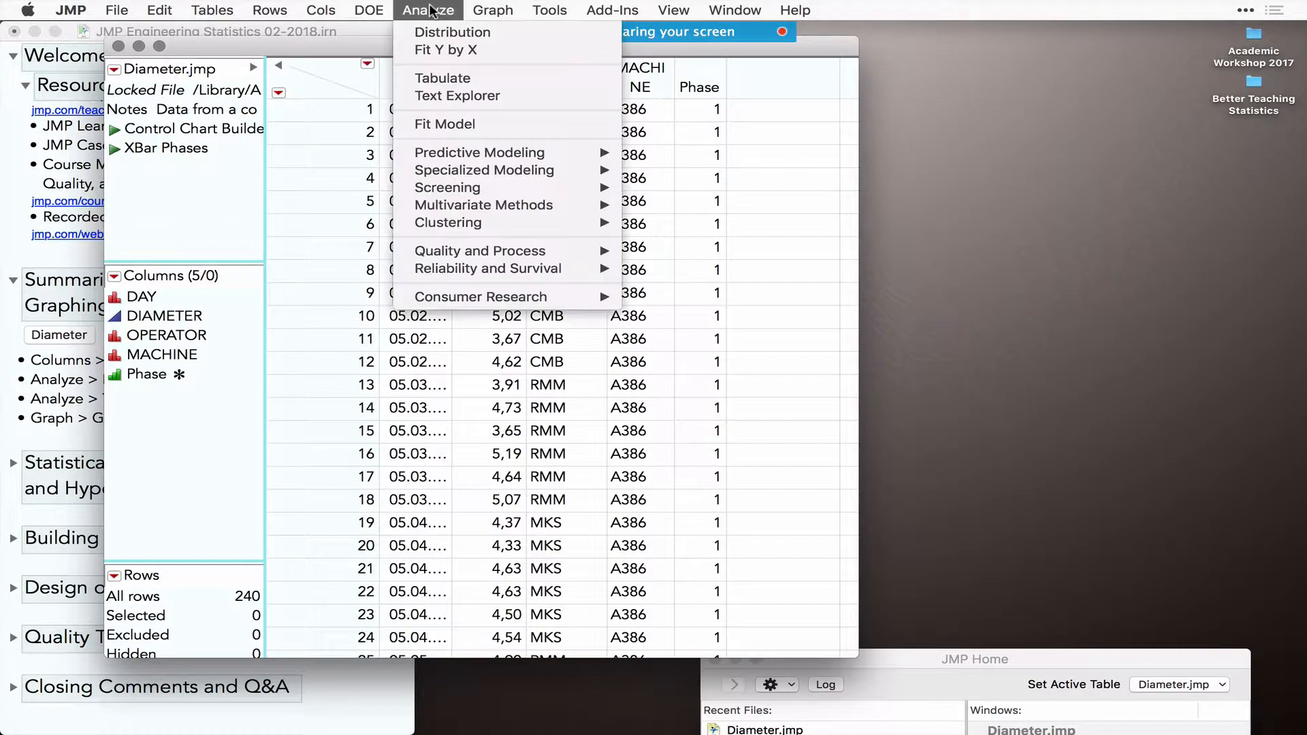
{"action": "left_click", "coordinate": [44, 402]}
{"action": "left_click", "coordinate": [45, 403]}
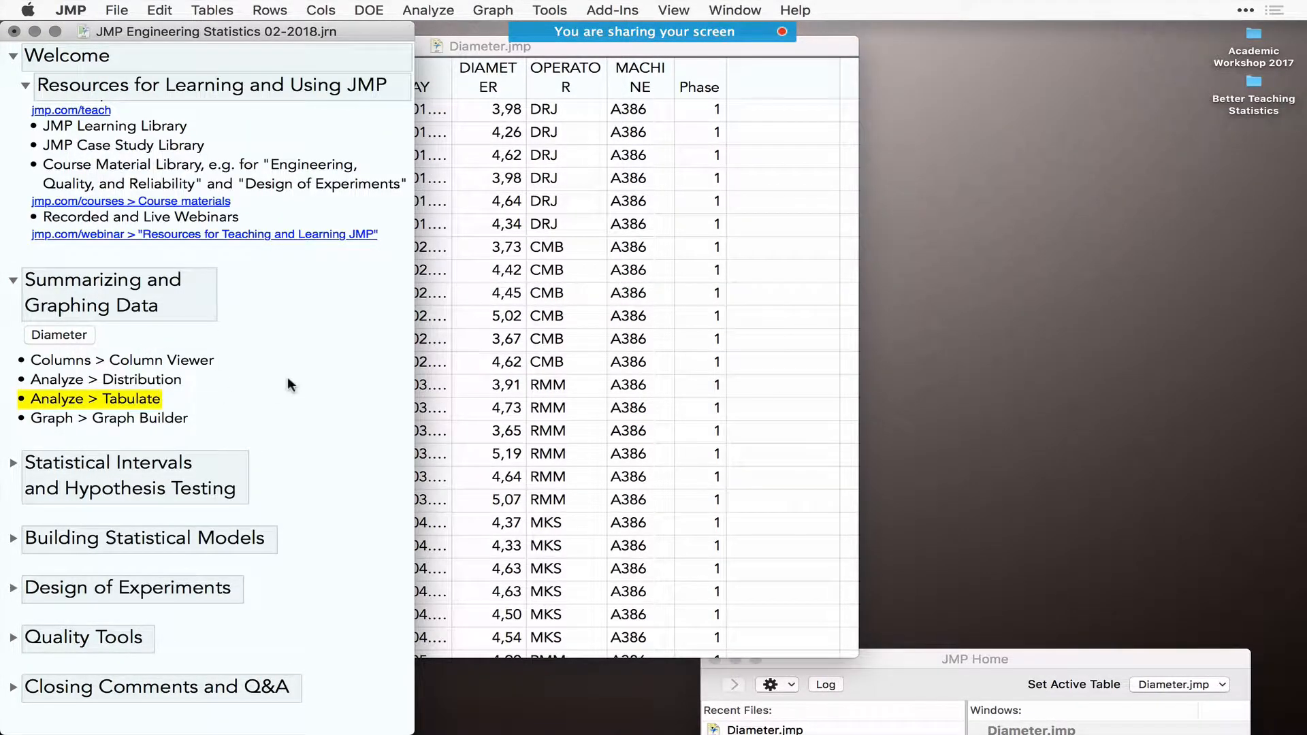
- Launch Tabulate on the Diameter data table and move its window clear of the table's side panels
{"action": "left_click", "coordinate": [578, 274]}
{"action": "left_click", "coordinate": [429, 10]}
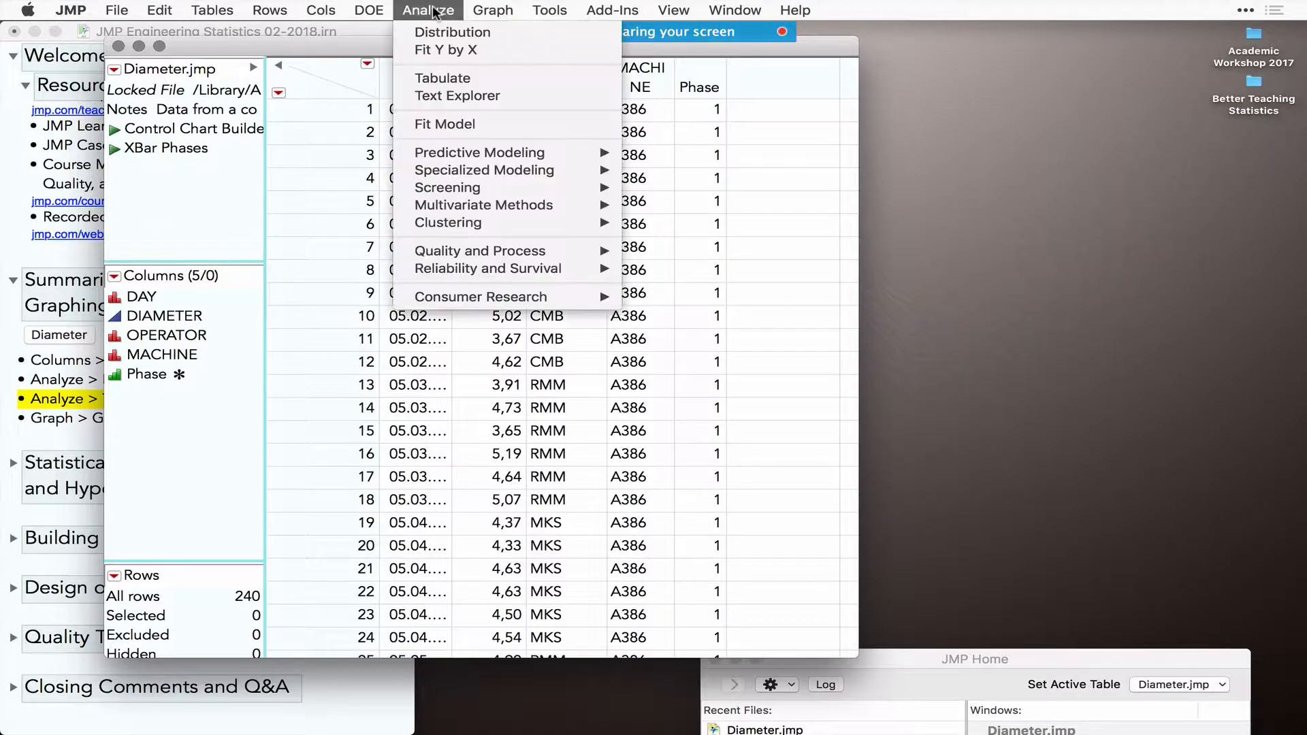
{"action": "left_click", "coordinate": [446, 79]}
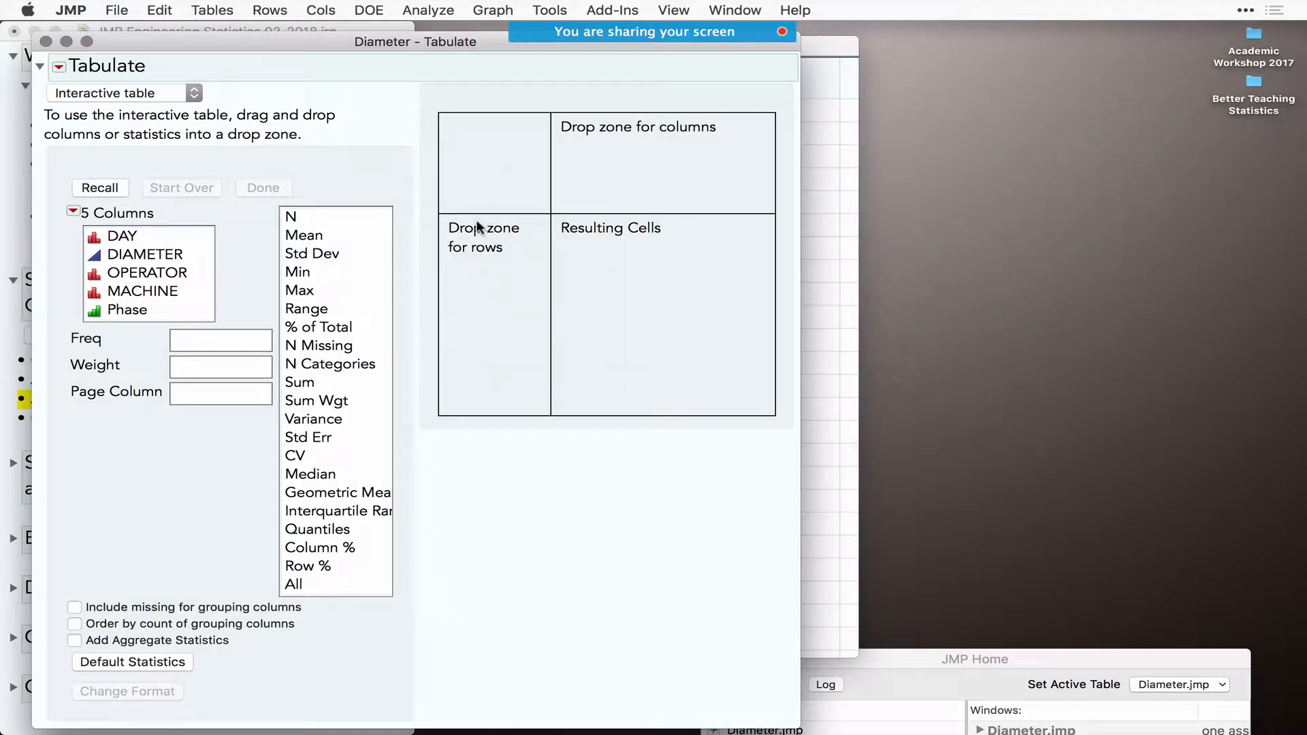
{"action": "left_click_drag", "start_coordinate": [390, 39], "coordinate": [717, 72]}
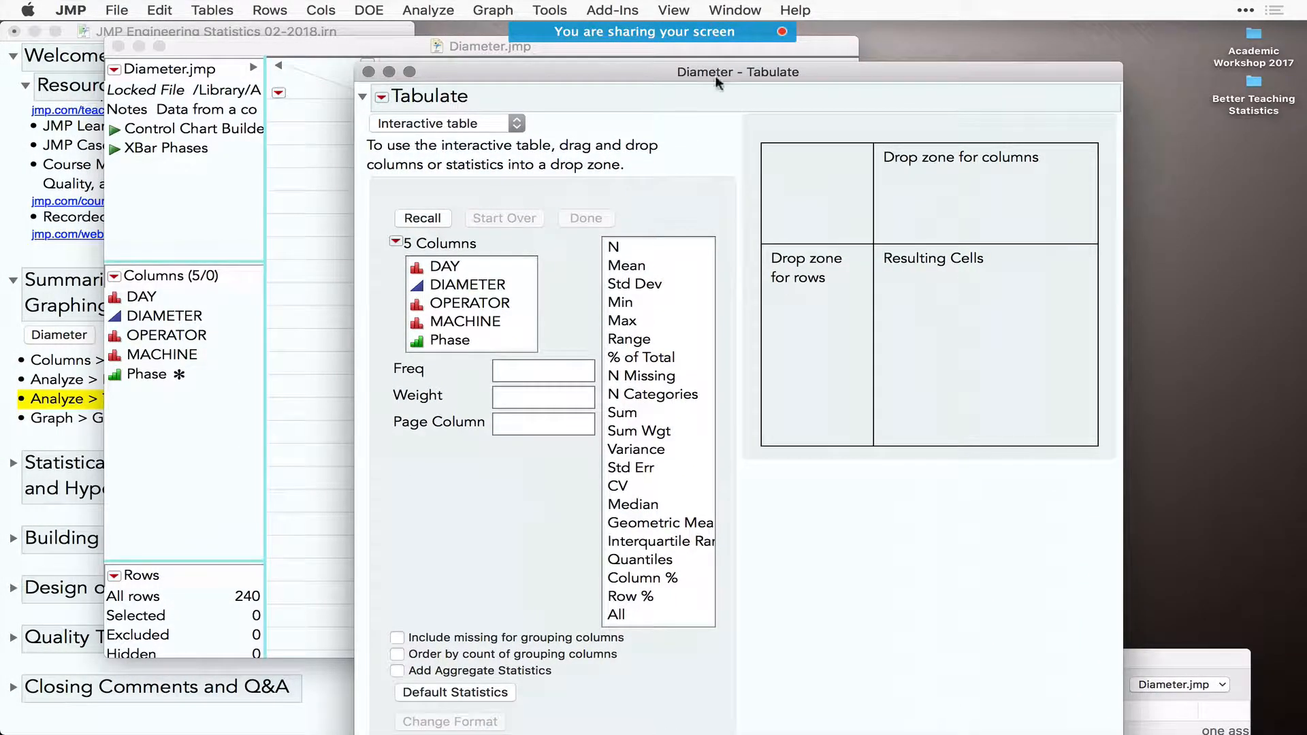
- Build a summary table with DIAMETER as the column, showing its Mean and Std Dev in place of Sum
{"action": "left_click", "coordinate": [468, 286]}
{"action": "left_click_drag", "start_coordinate": [468, 286], "coordinate": [981, 194]}
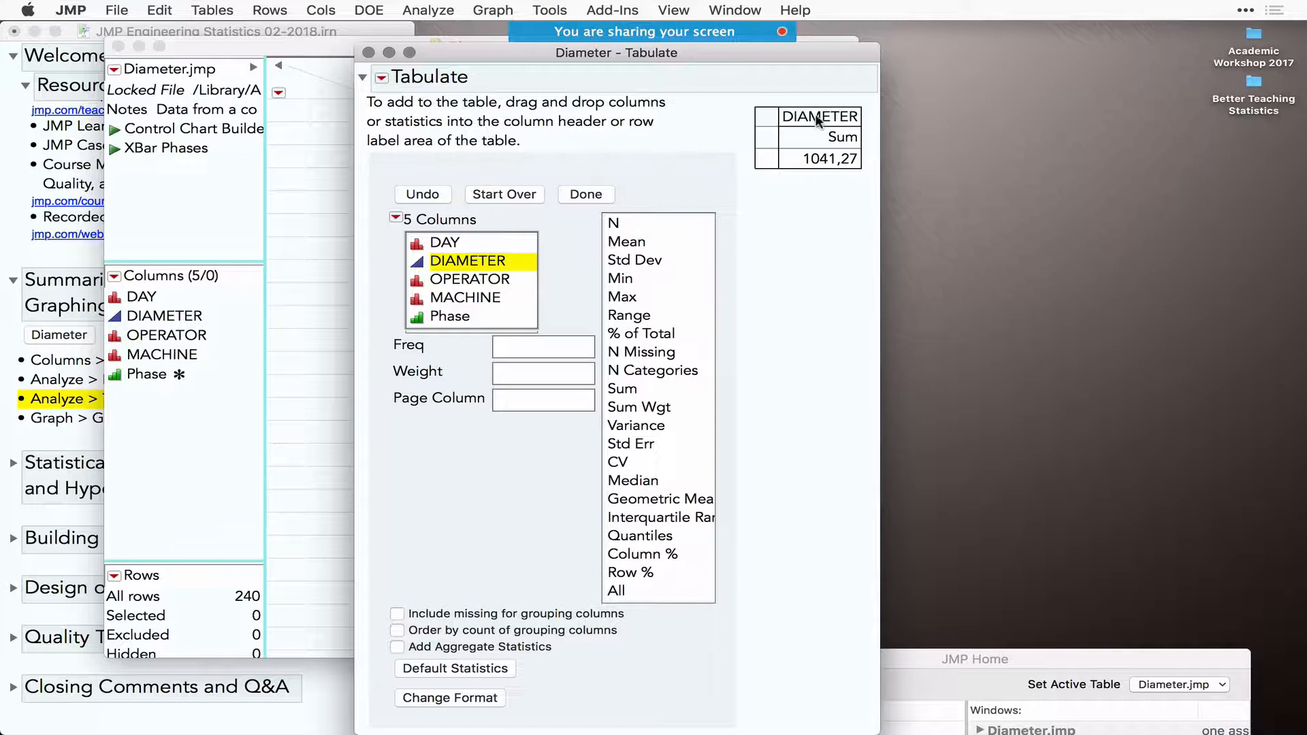
{"action": "left_click", "coordinate": [625, 243]}
{"action": "left_click", "coordinate": [628, 262], "text": "shift"}
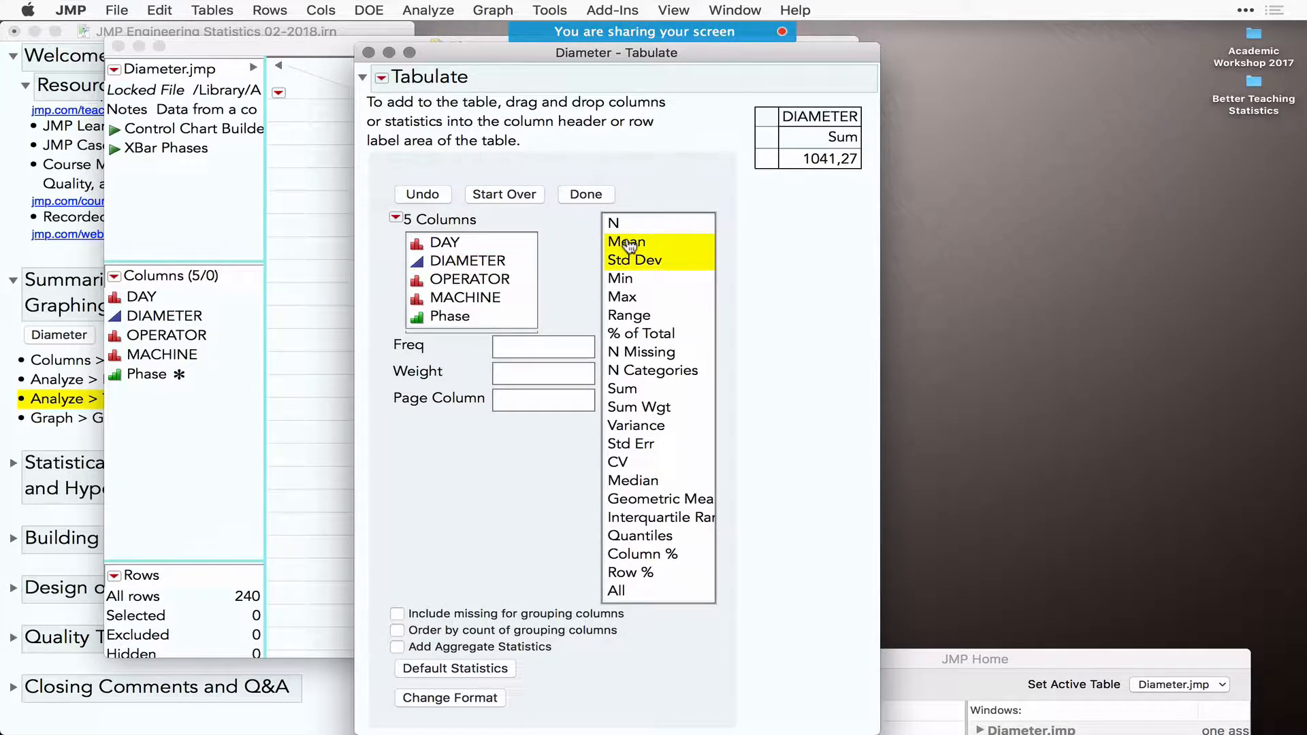
{"action": "left_click_drag", "start_coordinate": [685, 245], "coordinate": [813, 148]}
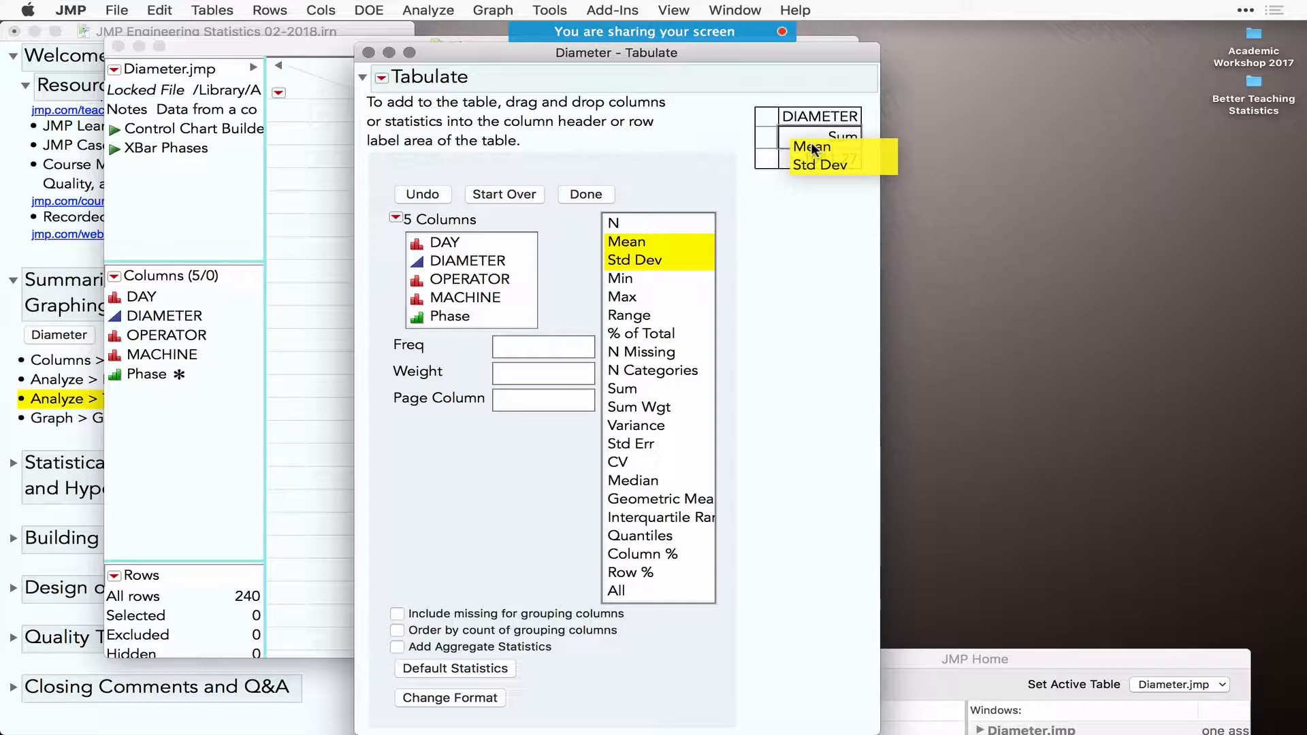
{"action": "left_click_drag", "start_coordinate": [814, 149], "coordinate": [814, 148]}
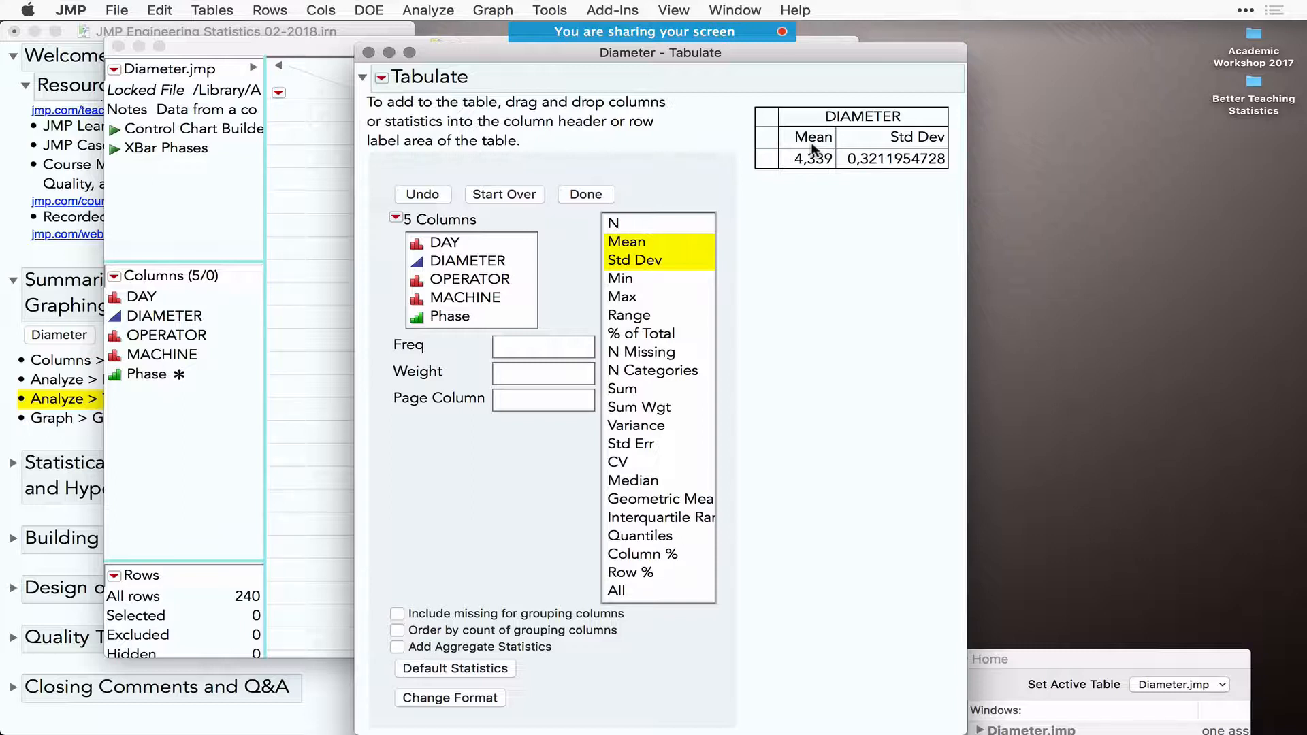
- Group the table rows by OPERATOR, MACHINE and Phase, with Phase moved ahead of OPERATOR as the outermost grouping
{"action": "left_click", "coordinate": [463, 285]}
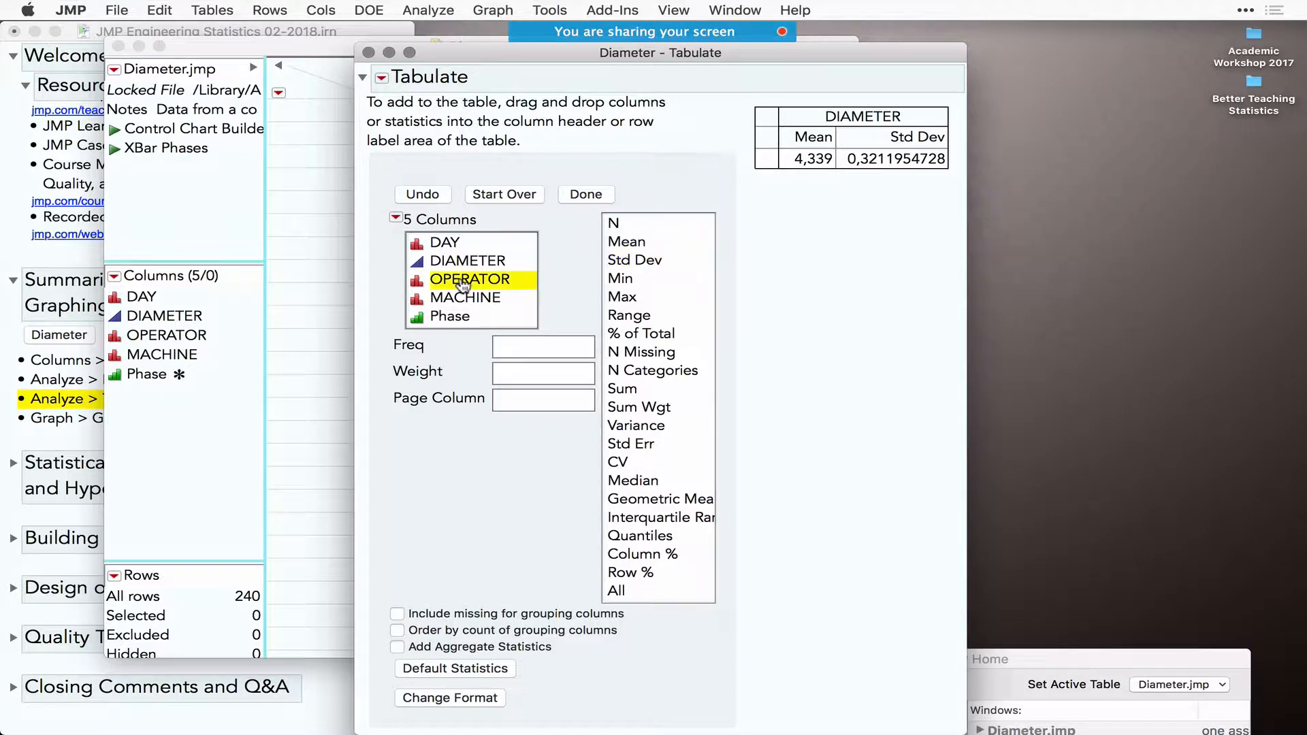
{"action": "left_click_drag", "start_coordinate": [463, 284], "coordinate": [769, 158]}
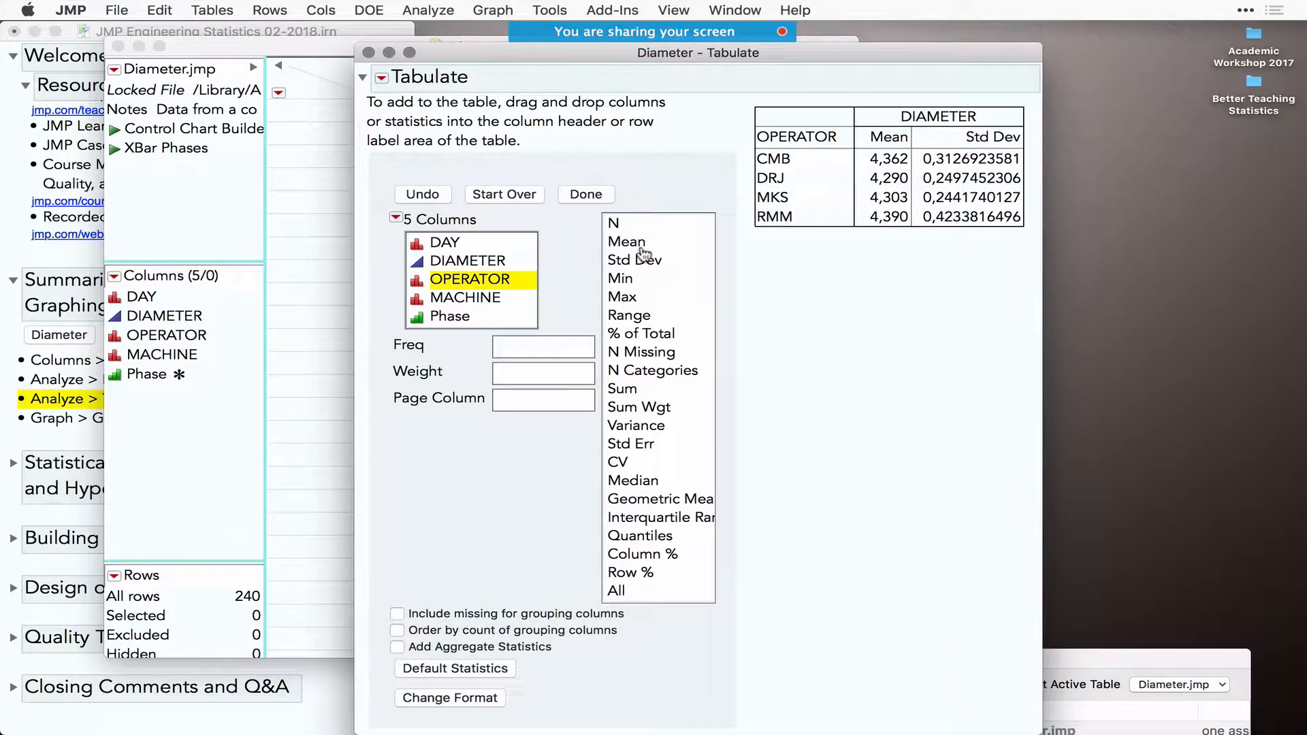
{"action": "left_click_drag", "start_coordinate": [469, 298], "coordinate": [842, 137]}
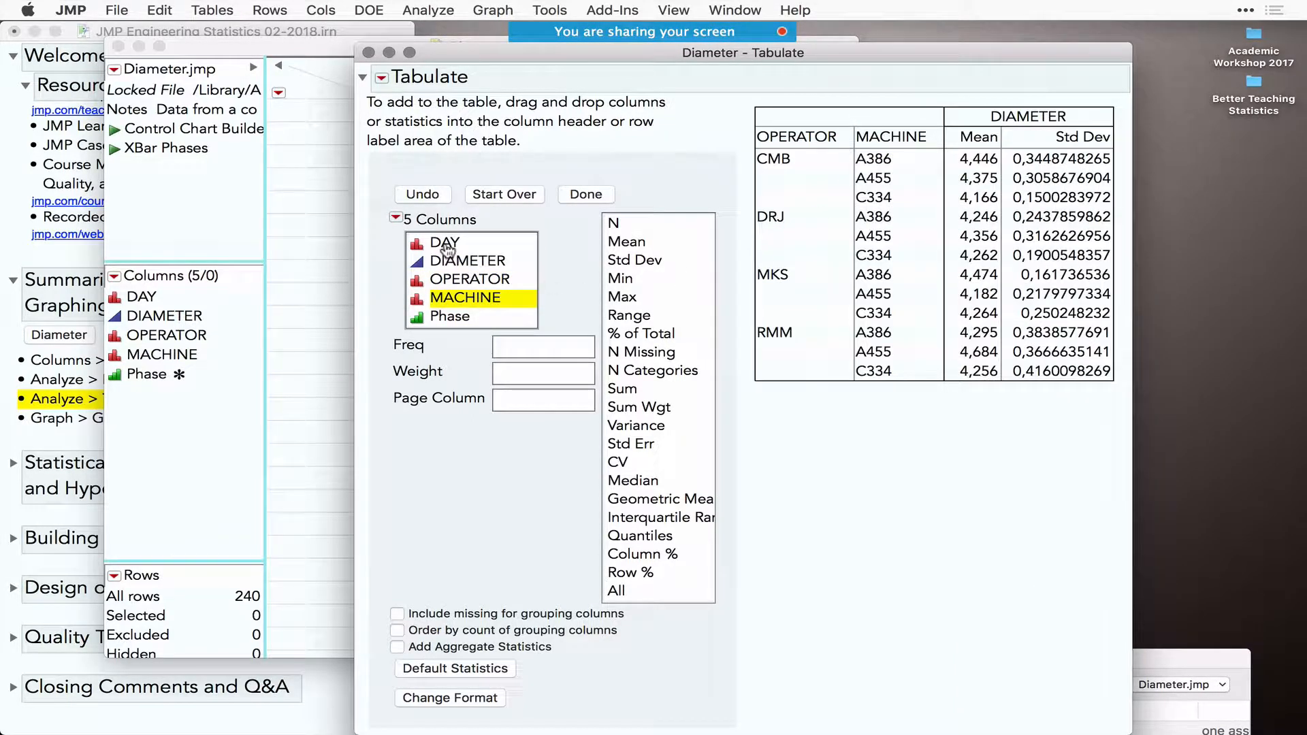
{"action": "left_click", "coordinate": [466, 317]}
{"action": "left_click_drag", "start_coordinate": [618, 329], "coordinate": [940, 144]}
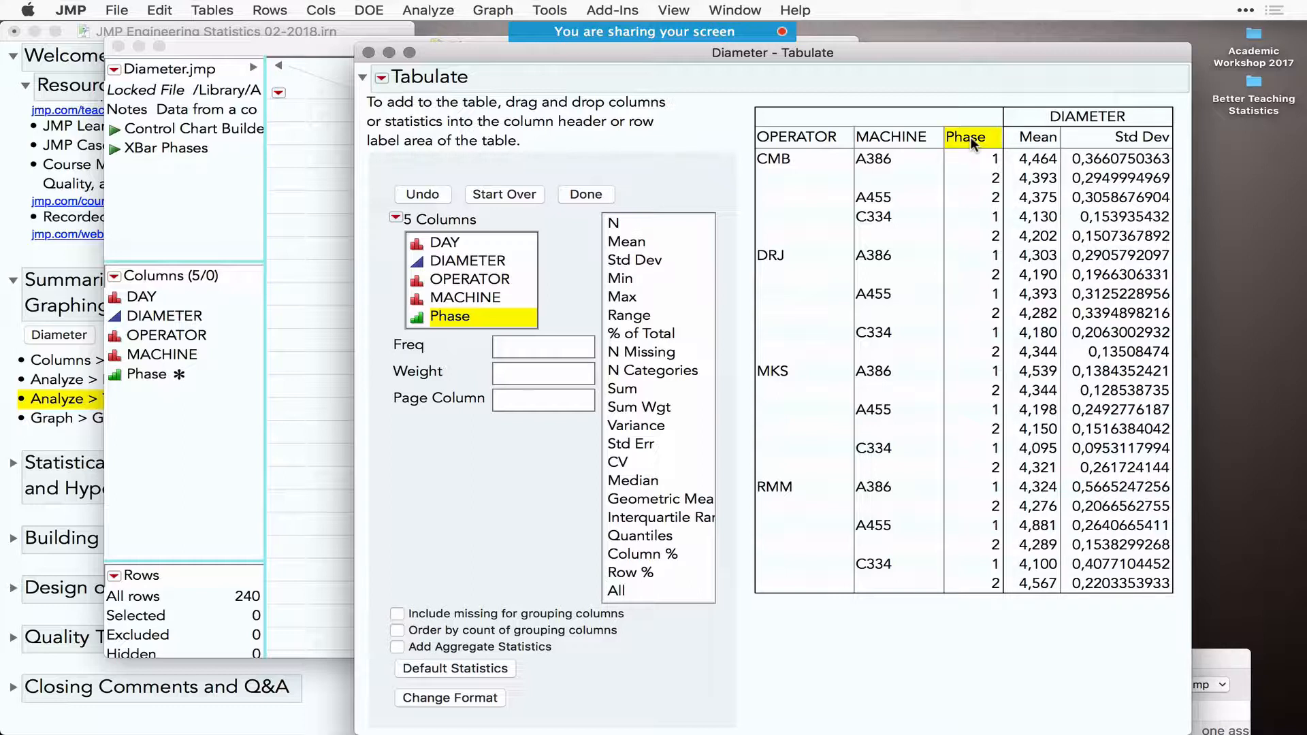
{"action": "left_click_drag", "start_coordinate": [974, 143], "coordinate": [757, 141]}
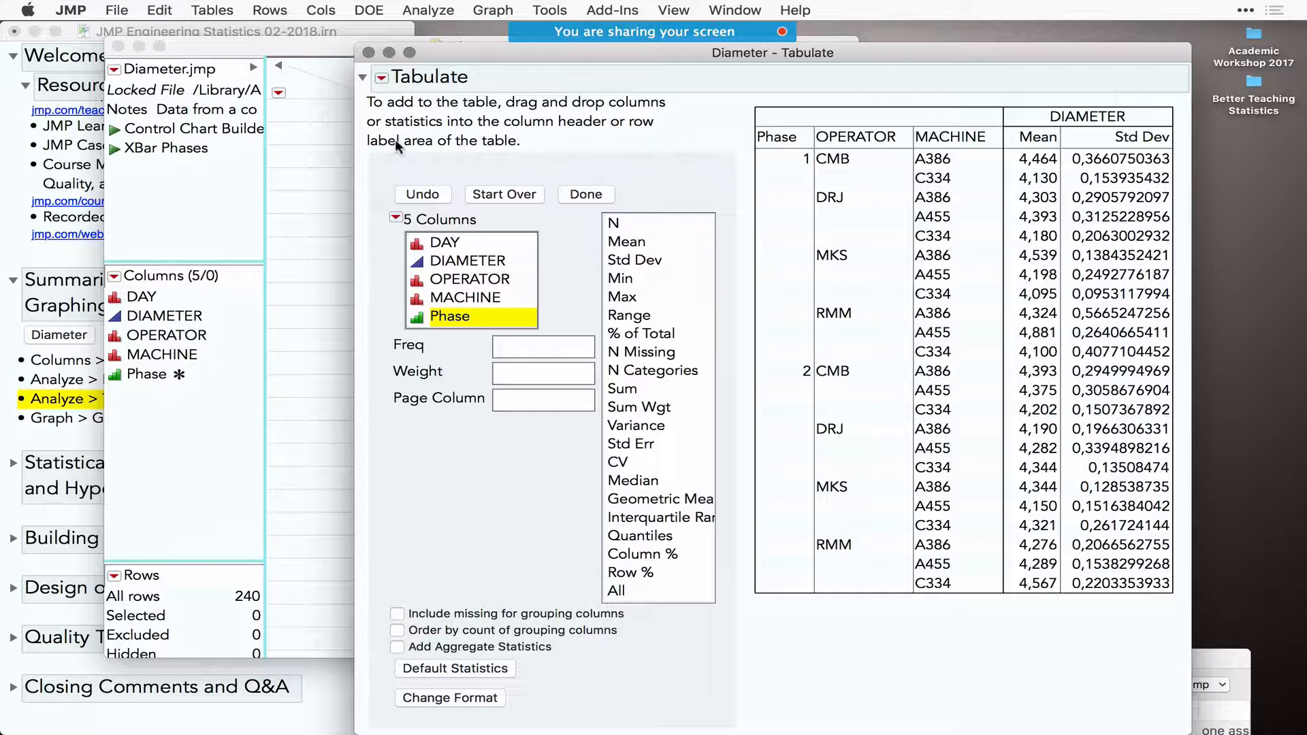
- Show the chart below the table without a uniform plot scale, and finish the table to hide its controls
{"action": "left_click", "coordinate": [382, 77]}
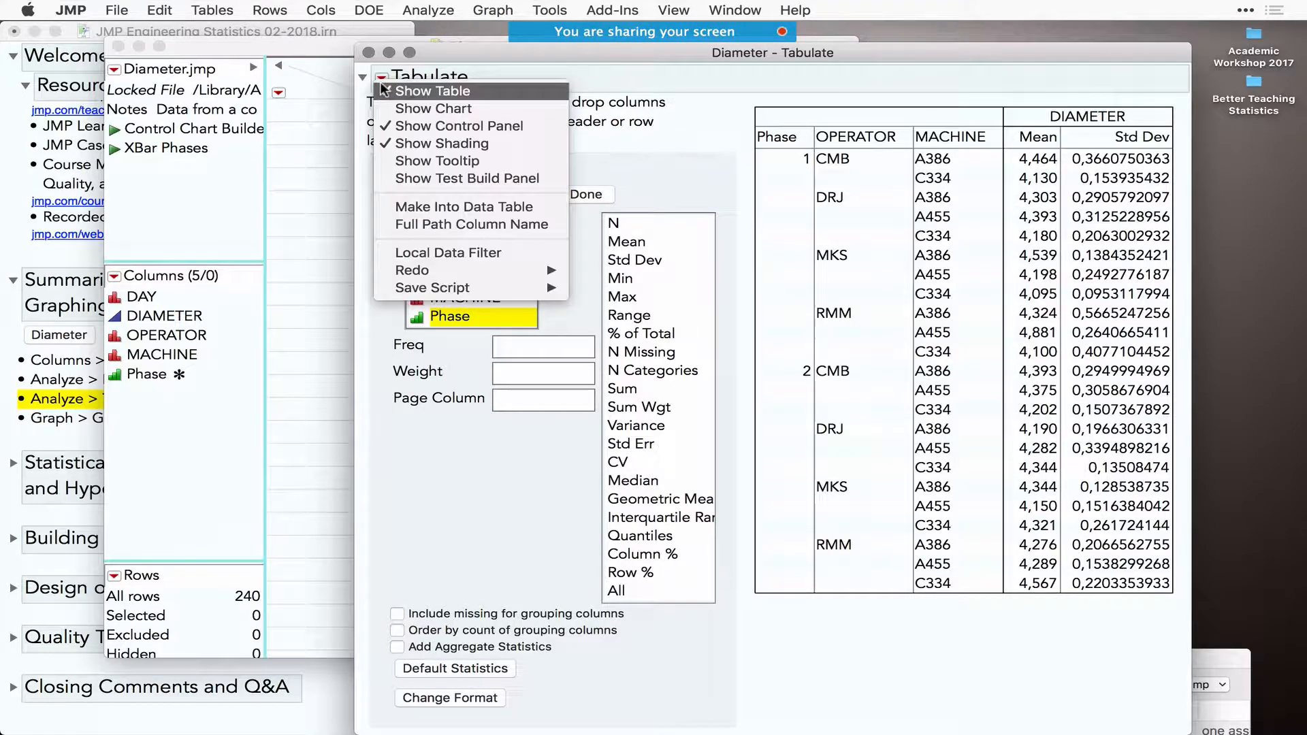
{"action": "left_click", "coordinate": [424, 110]}
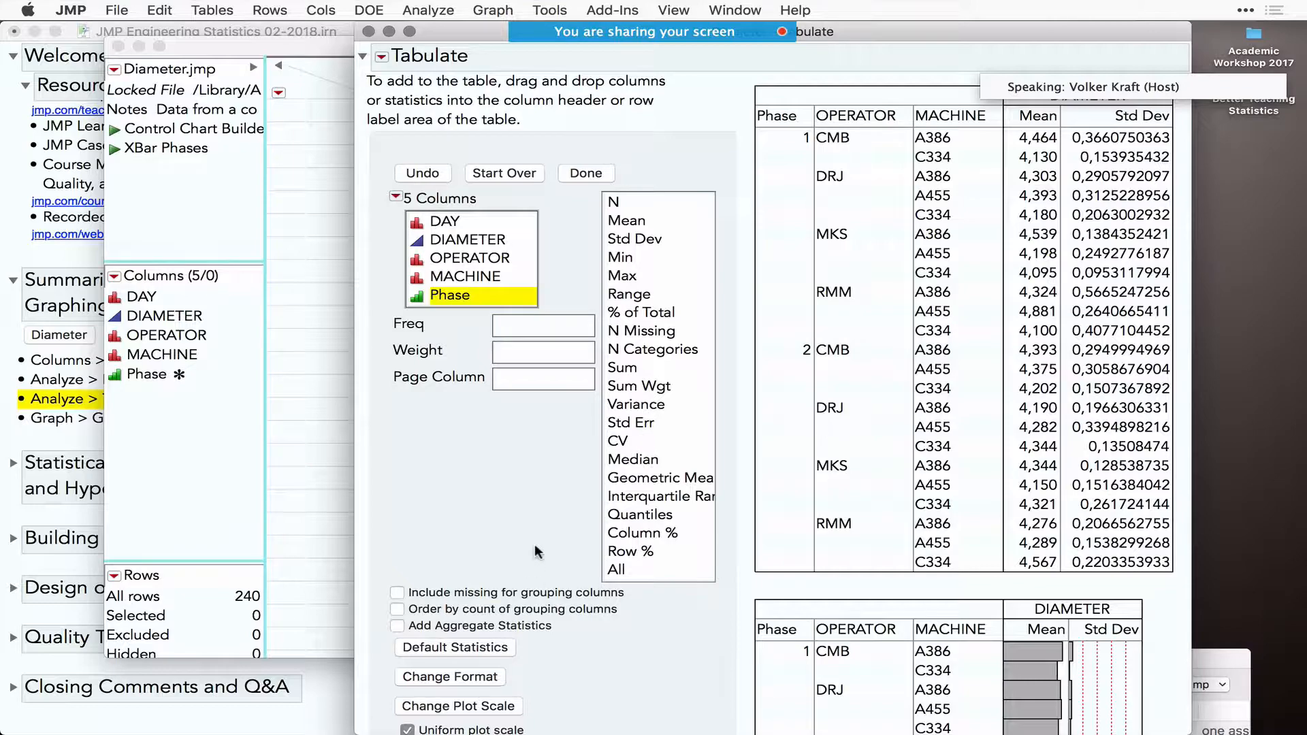
{"action": "scroll", "coordinate": [535, 548], "scroll_direction": "down", "scroll_amount": 10}
{"action": "left_click", "coordinate": [407, 362]}
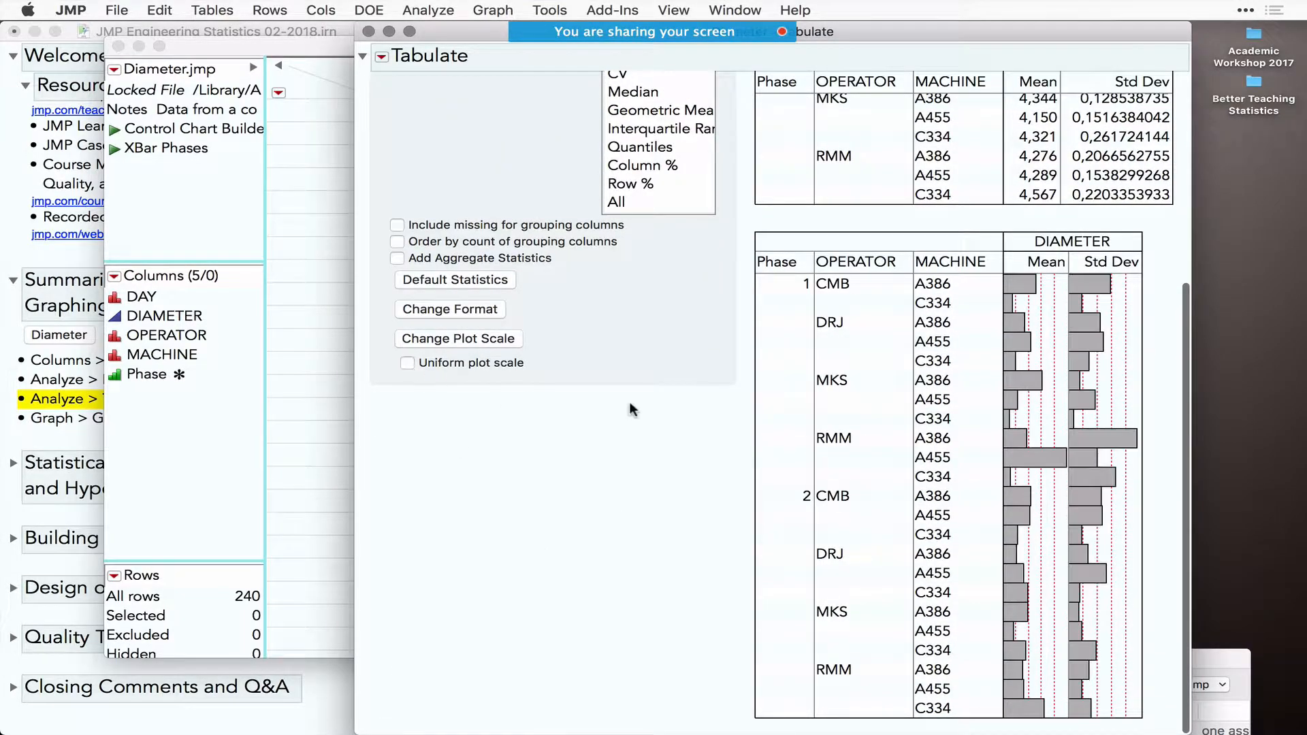
{"action": "scroll", "coordinate": [631, 408], "scroll_direction": "up", "scroll_amount": 10}
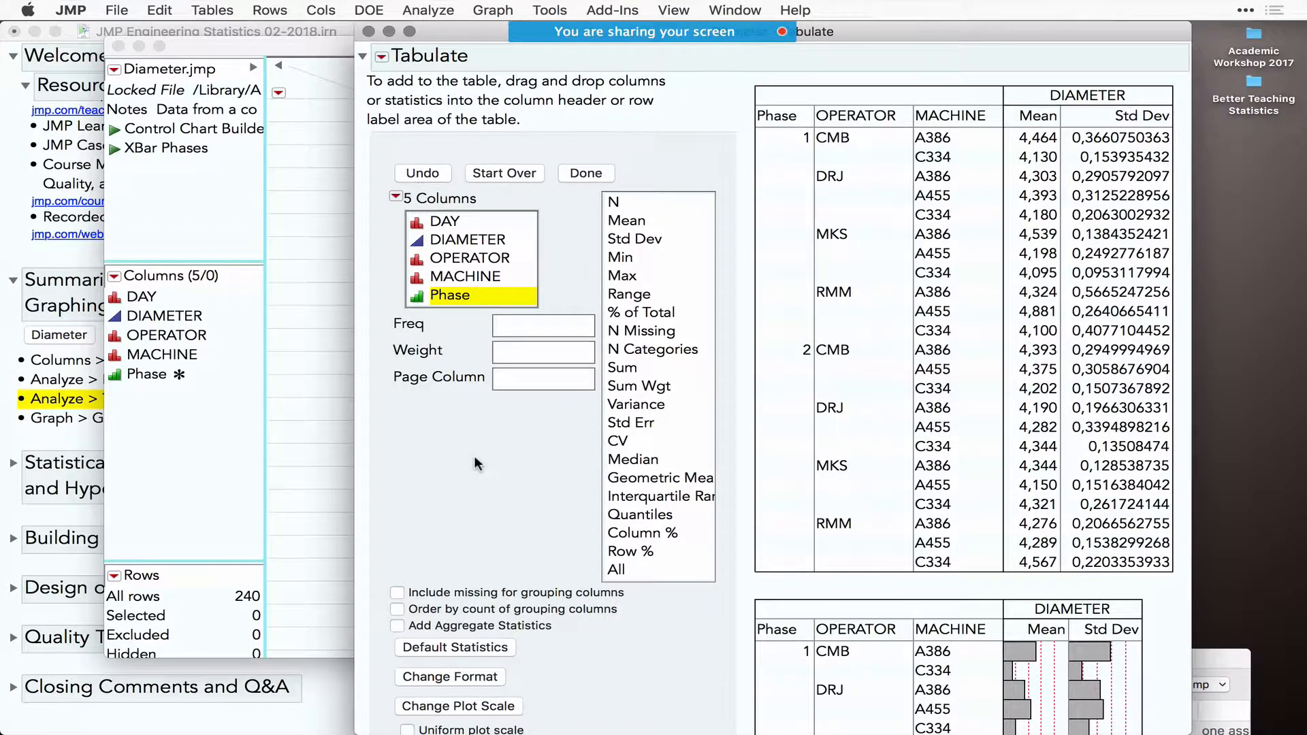
{"action": "left_click", "coordinate": [585, 174]}
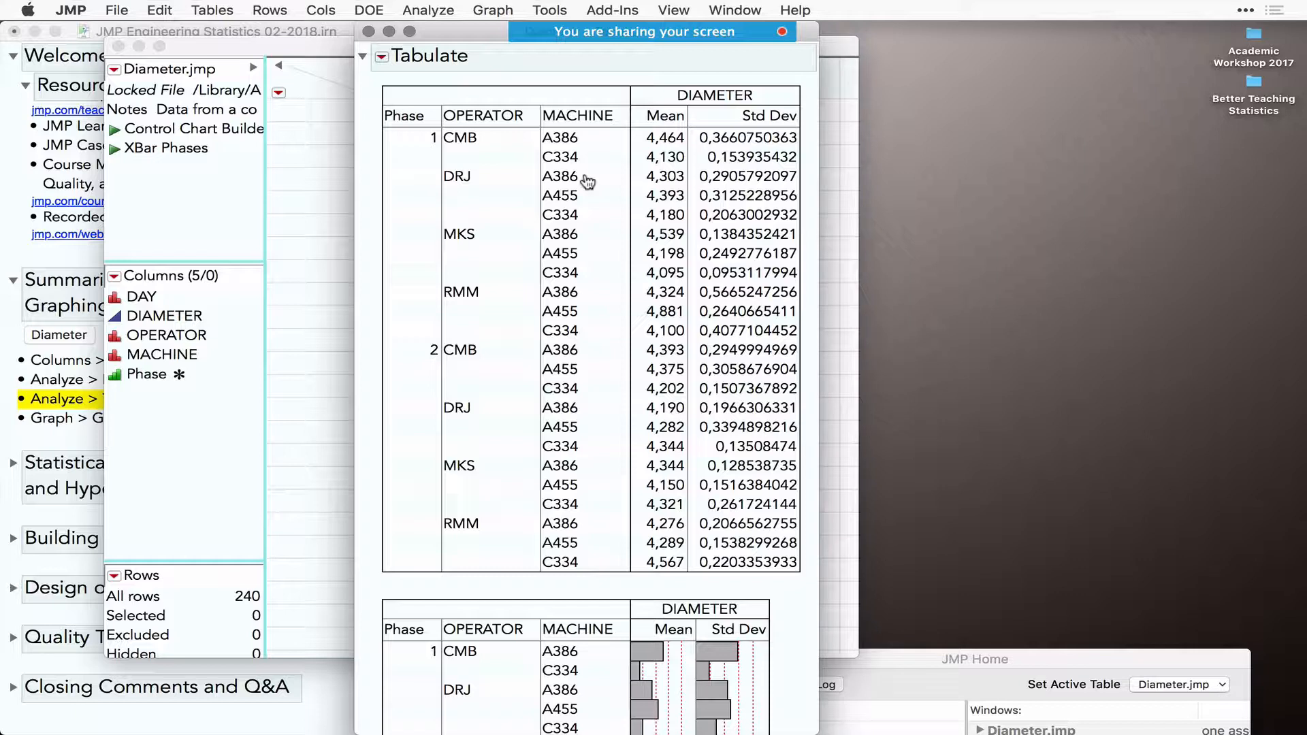
- Save the Tabulate script to the data table under the name My Tabulate
{"action": "left_click", "coordinate": [382, 57]}
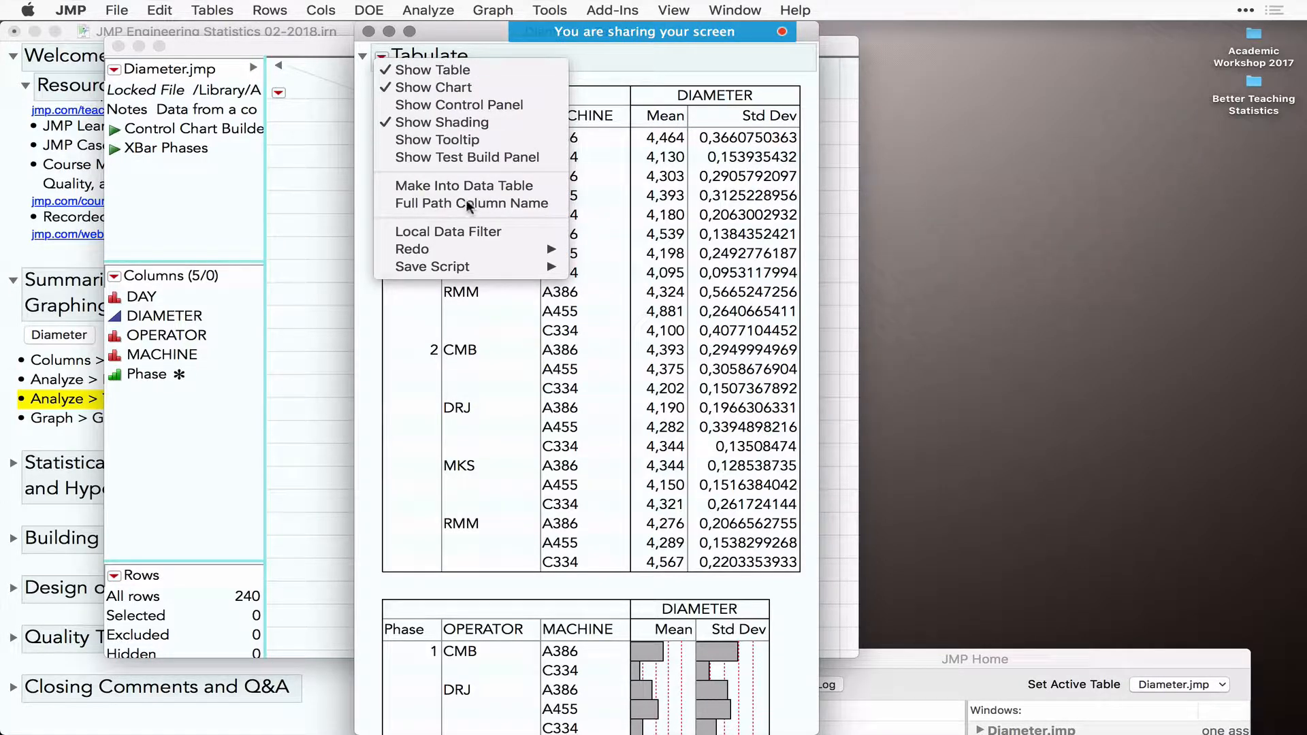
{"action": "mouse_move", "coordinate": [457, 271]}
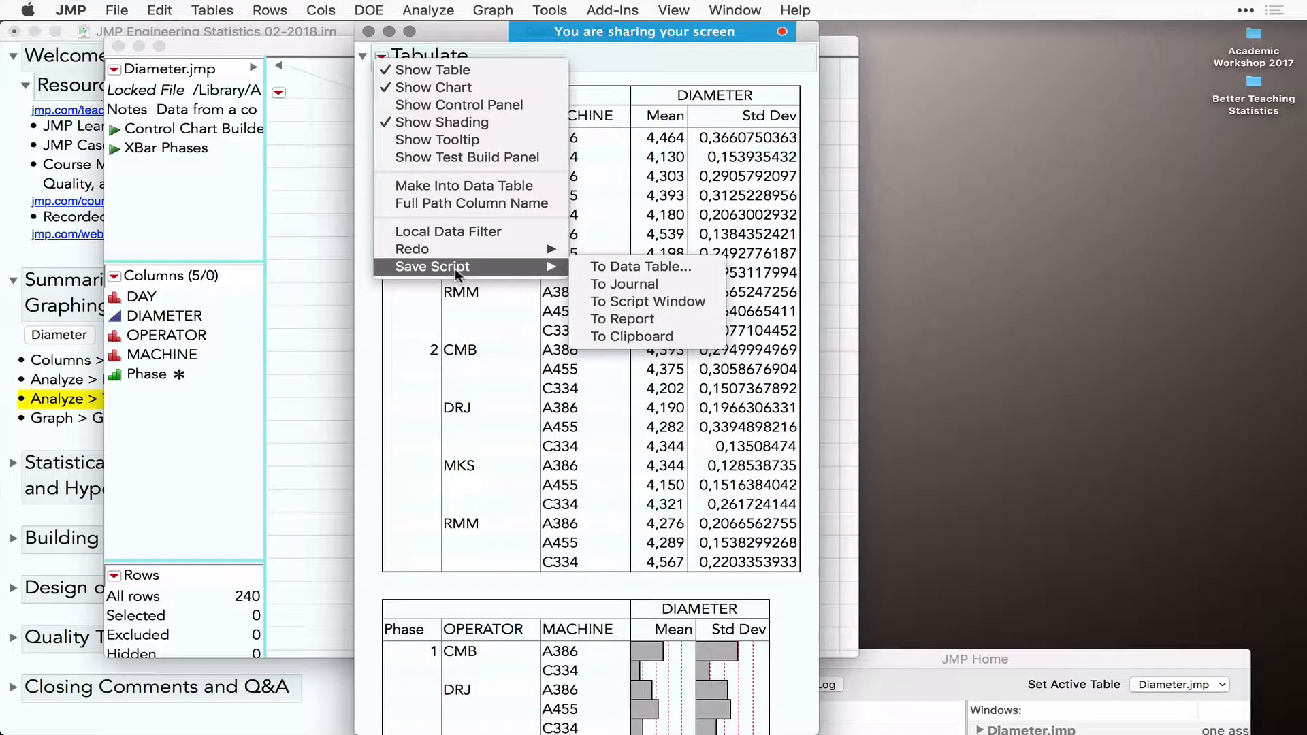
{"action": "left_click", "coordinate": [657, 266]}
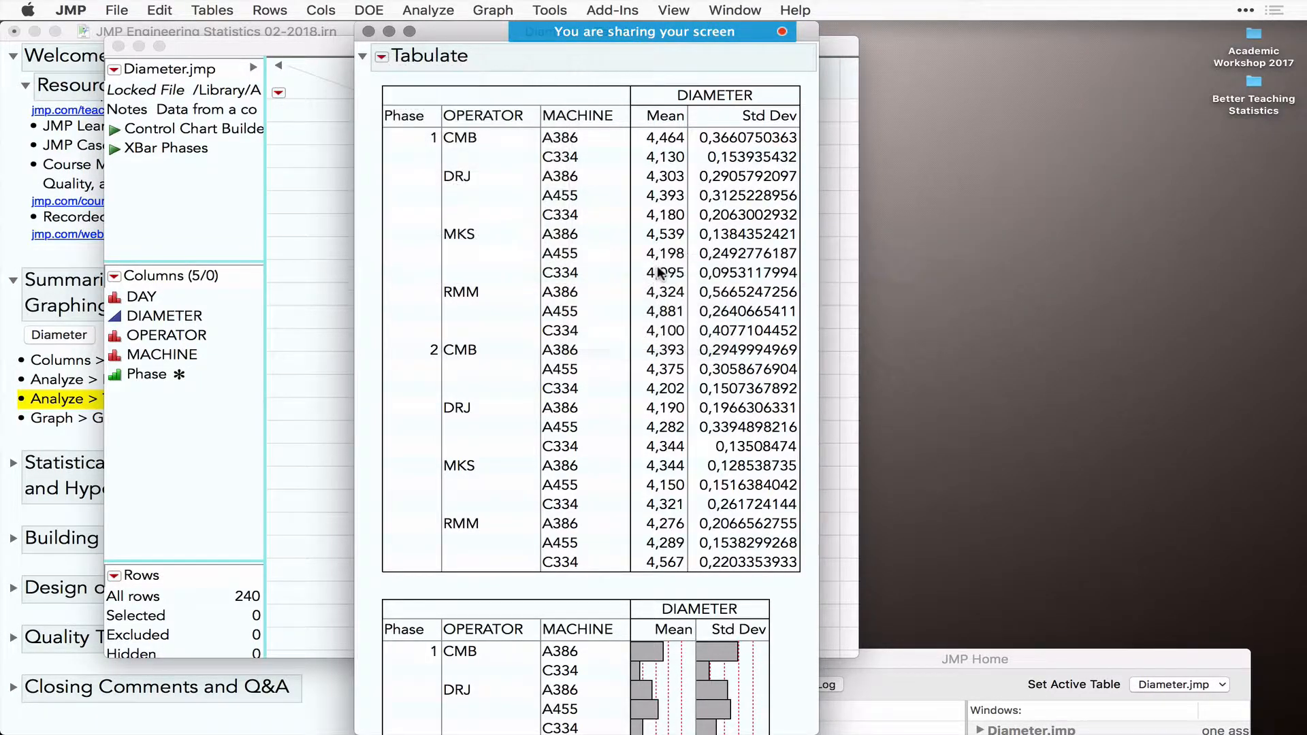
{"action": "left_click", "coordinate": [552, 351]}
{"action": "key", "text": "super+Left"}
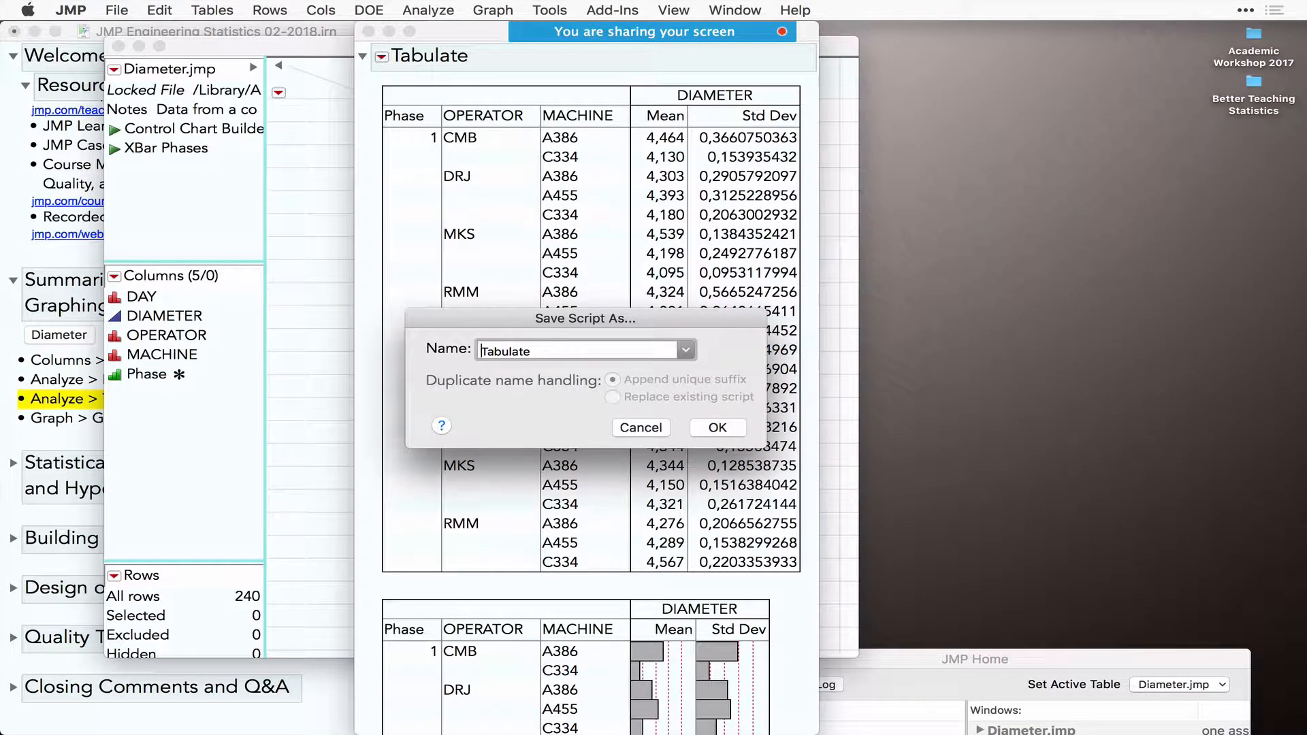
{"action": "type", "text": "My"}
{"action": "left_click", "coordinate": [718, 427]}
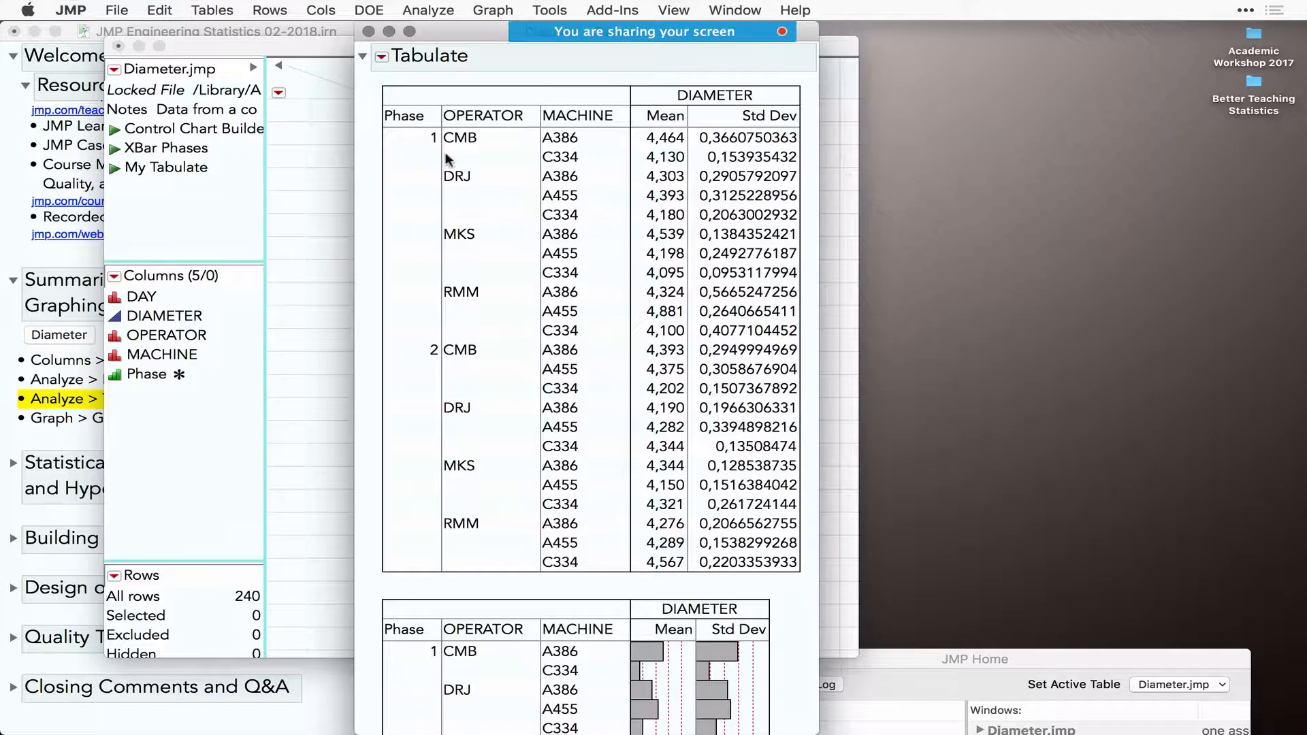
- Close the Tabulate report, recreate it by running the saved My Tabulate script, and move the new report beside the table's side panels
{"action": "left_click", "coordinate": [370, 29]}
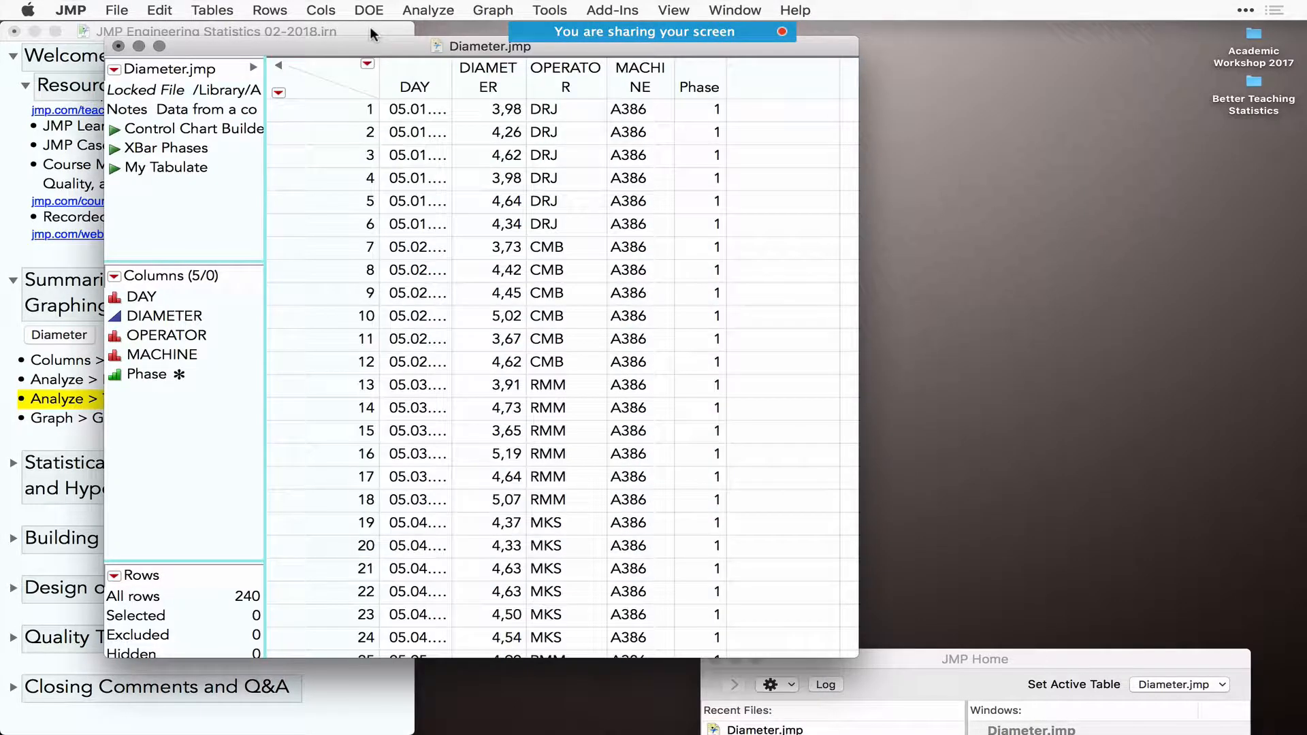
{"action": "left_click", "coordinate": [162, 168]}
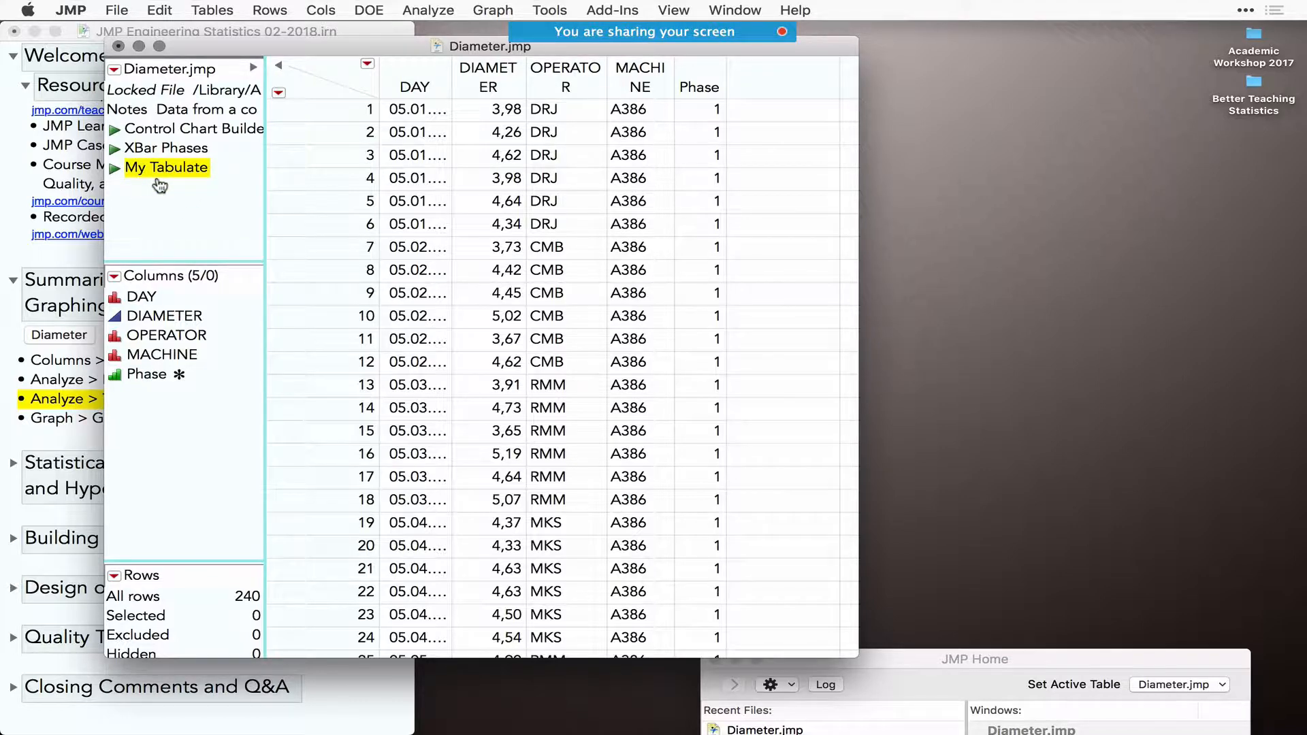
{"action": "left_click", "coordinate": [115, 169]}
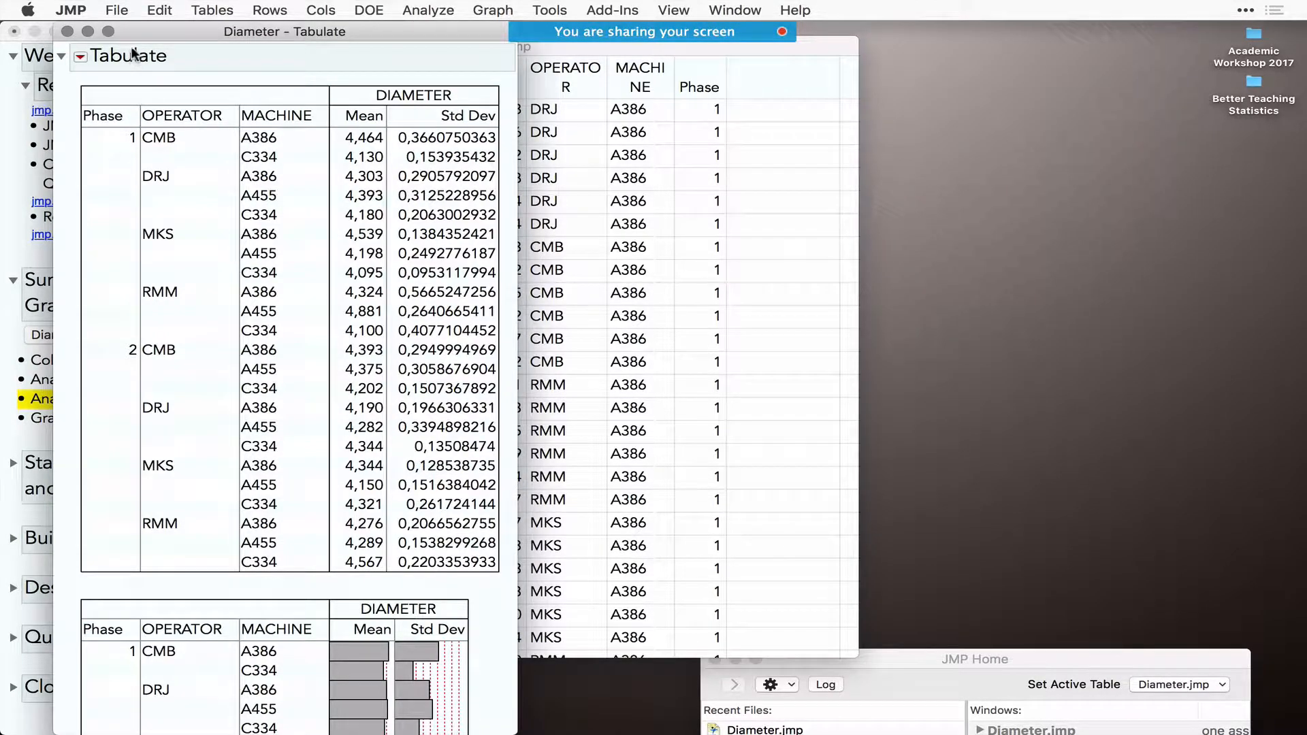
{"action": "left_click_drag", "start_coordinate": [137, 26], "coordinate": [602, 80]}
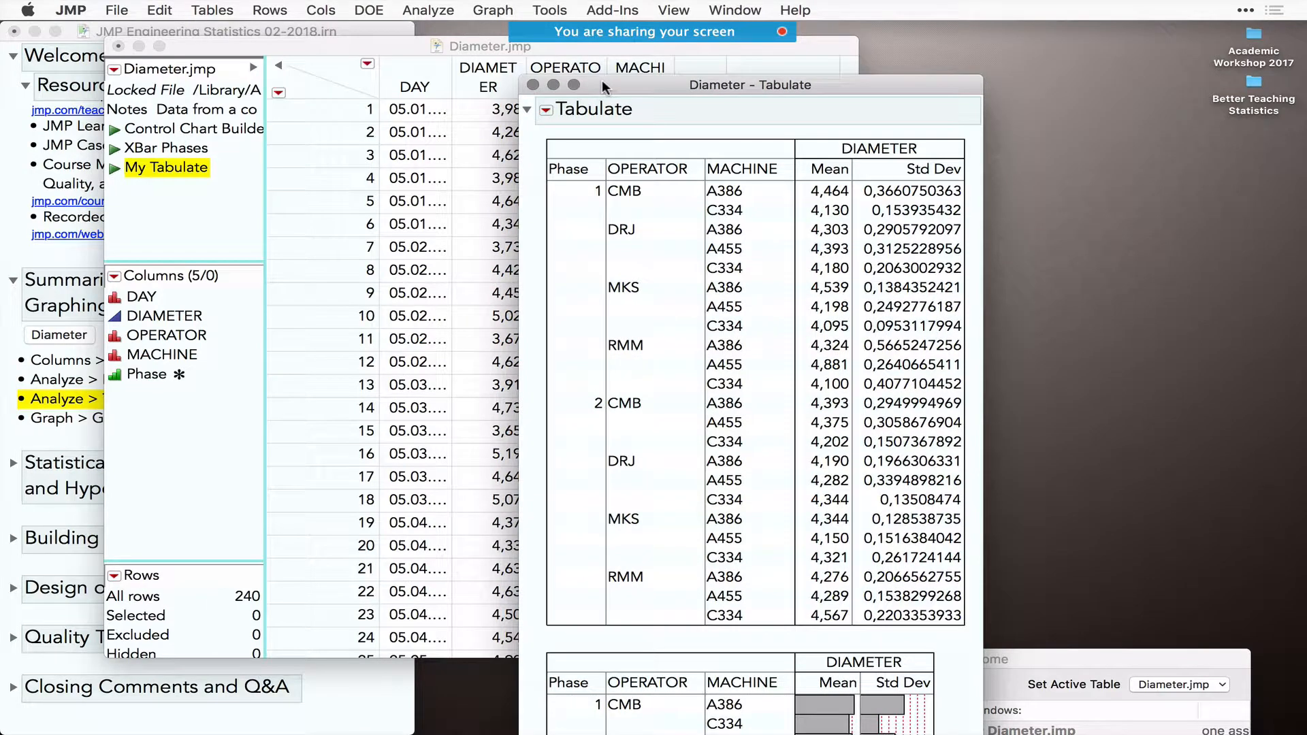
{"action": "scroll", "coordinate": [668, 306], "scroll_direction": "down", "scroll_amount": 1}
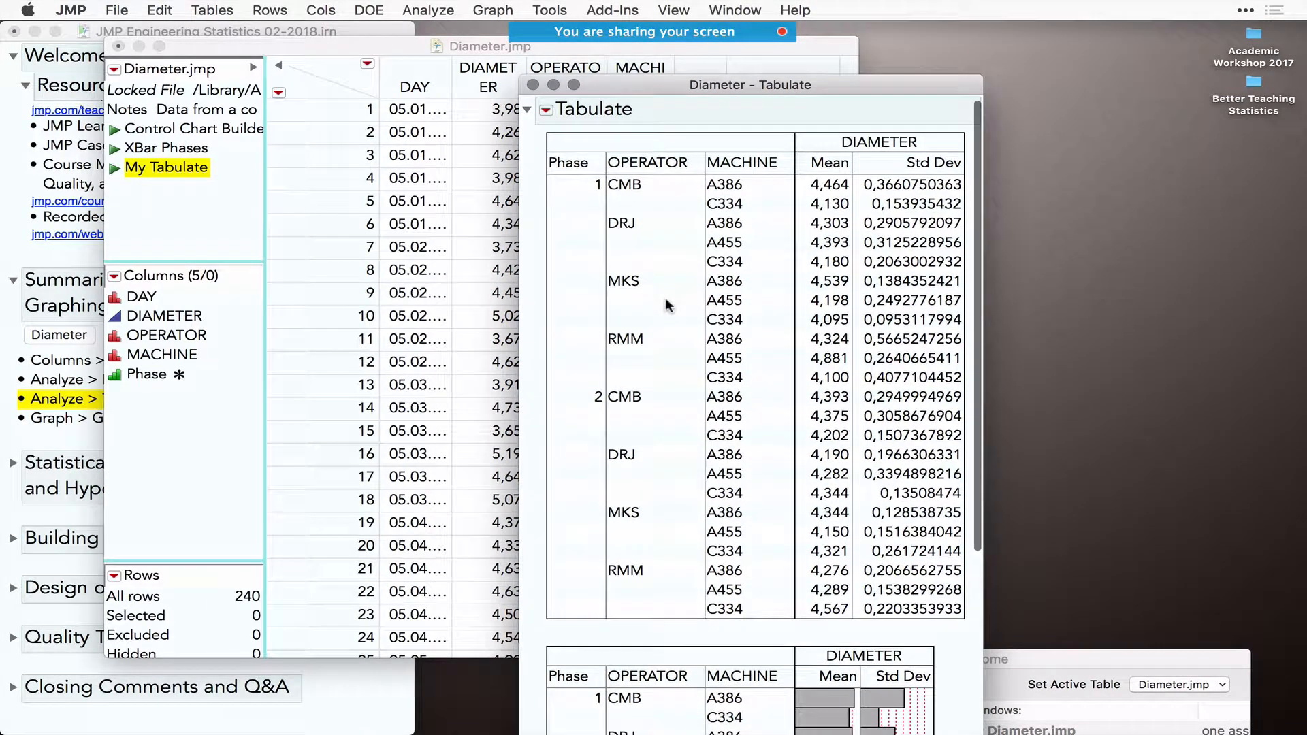
- Show the Tabulate controls, move MACHINE ahead of OPERATOR in the row grouping, and close the report
{"action": "left_click", "coordinate": [546, 112]}
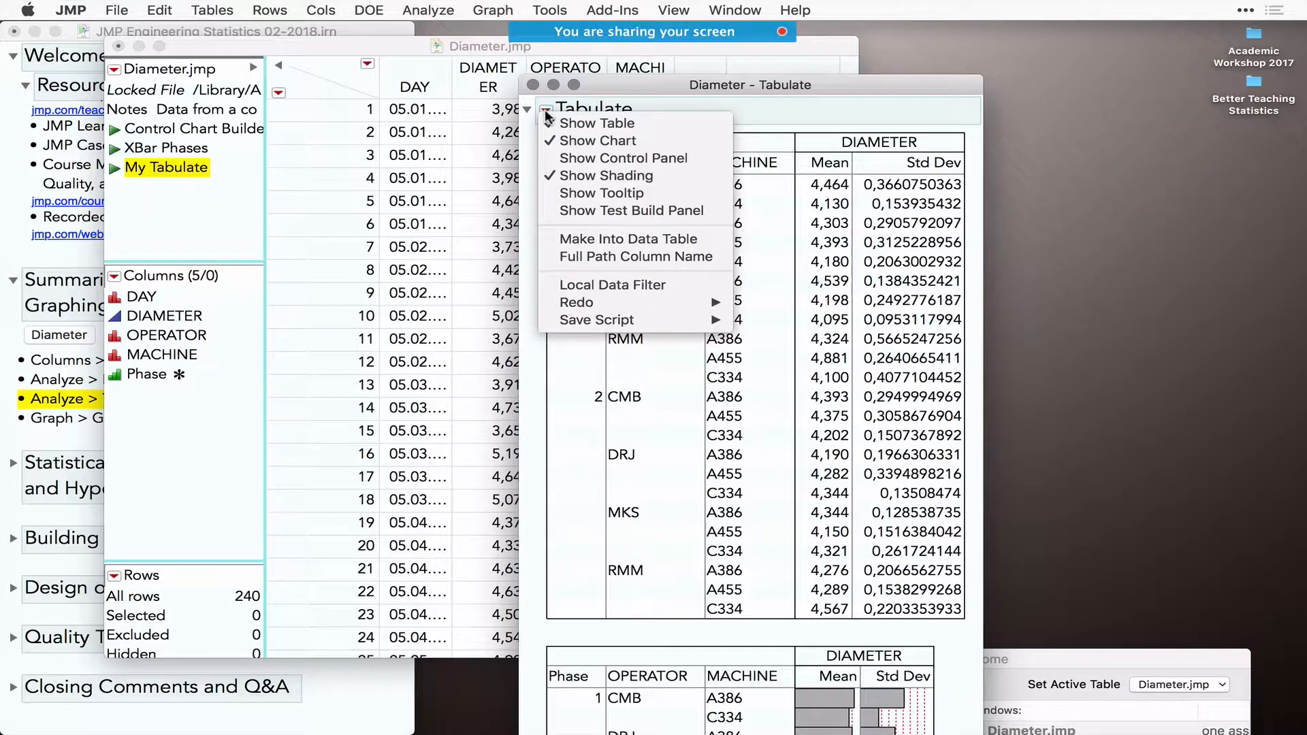
{"action": "left_click", "coordinate": [587, 157]}
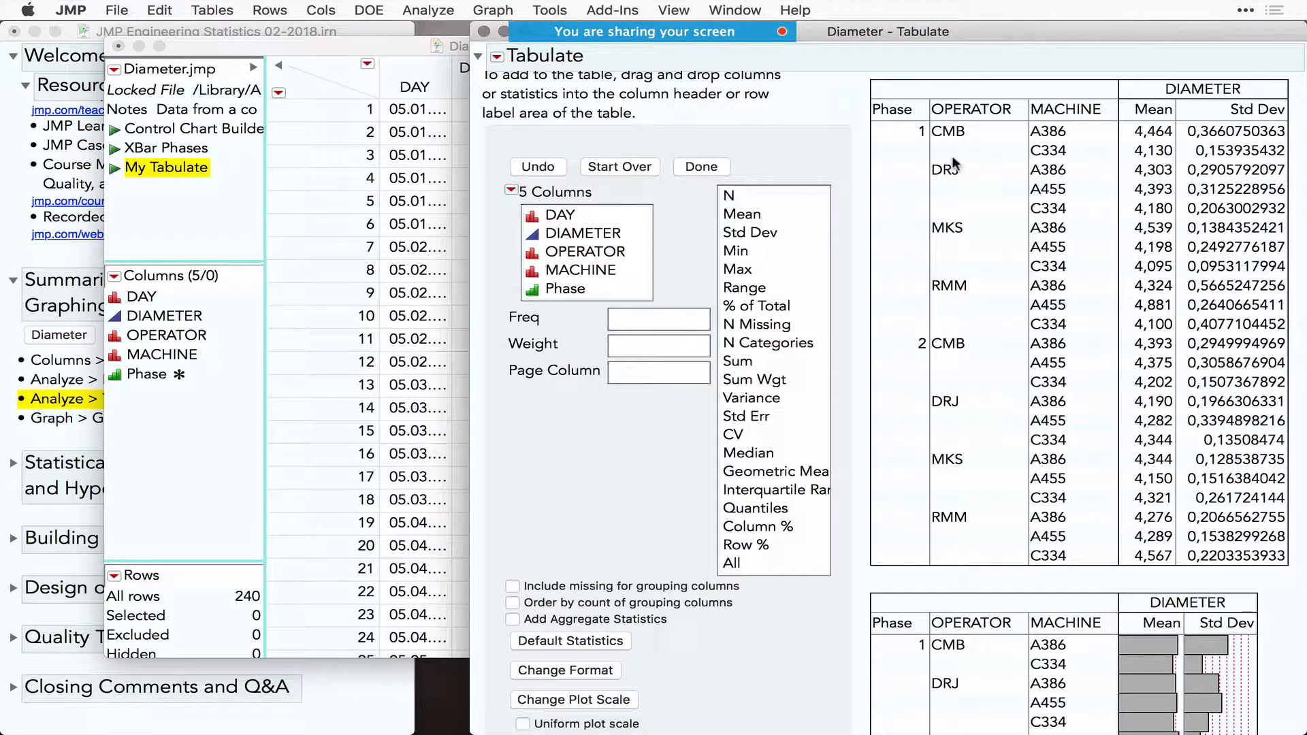
{"action": "left_click_drag", "start_coordinate": [1057, 109], "coordinate": [937, 112]}
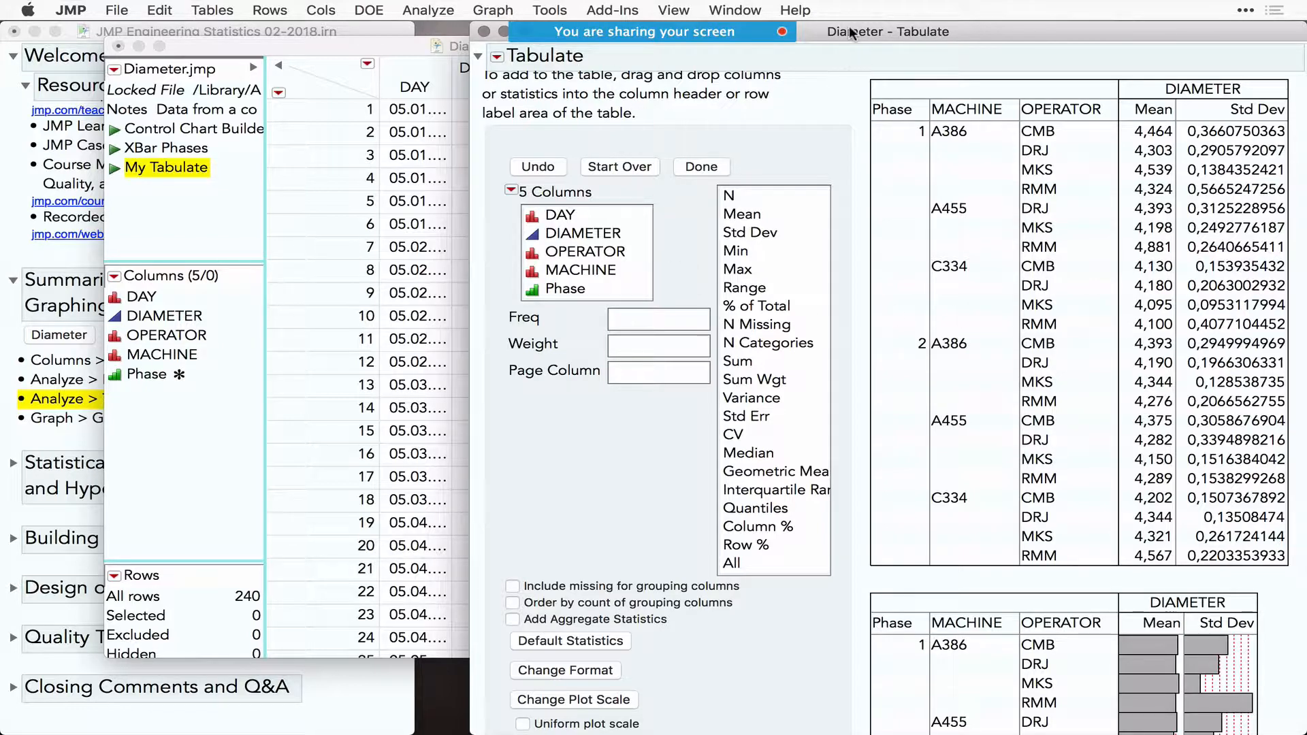
{"action": "left_click_drag", "start_coordinate": [821, 27], "coordinate": [528, 141]}
{"action": "left_click", "coordinate": [192, 145]}
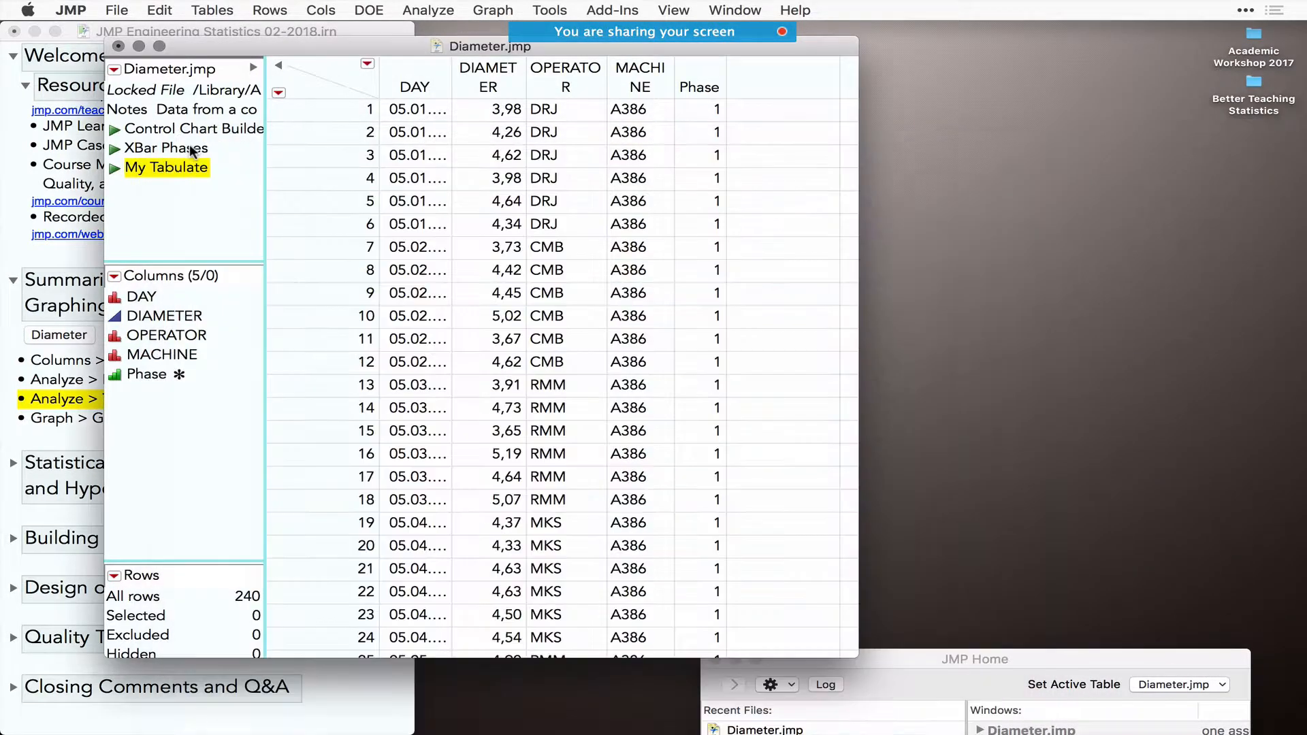
- Highlight the Graph Builder topic in the journal, and launch Graph Builder on the Diameter data table in a window moved clear of the journal headings
{"action": "left_click", "coordinate": [53, 420]}
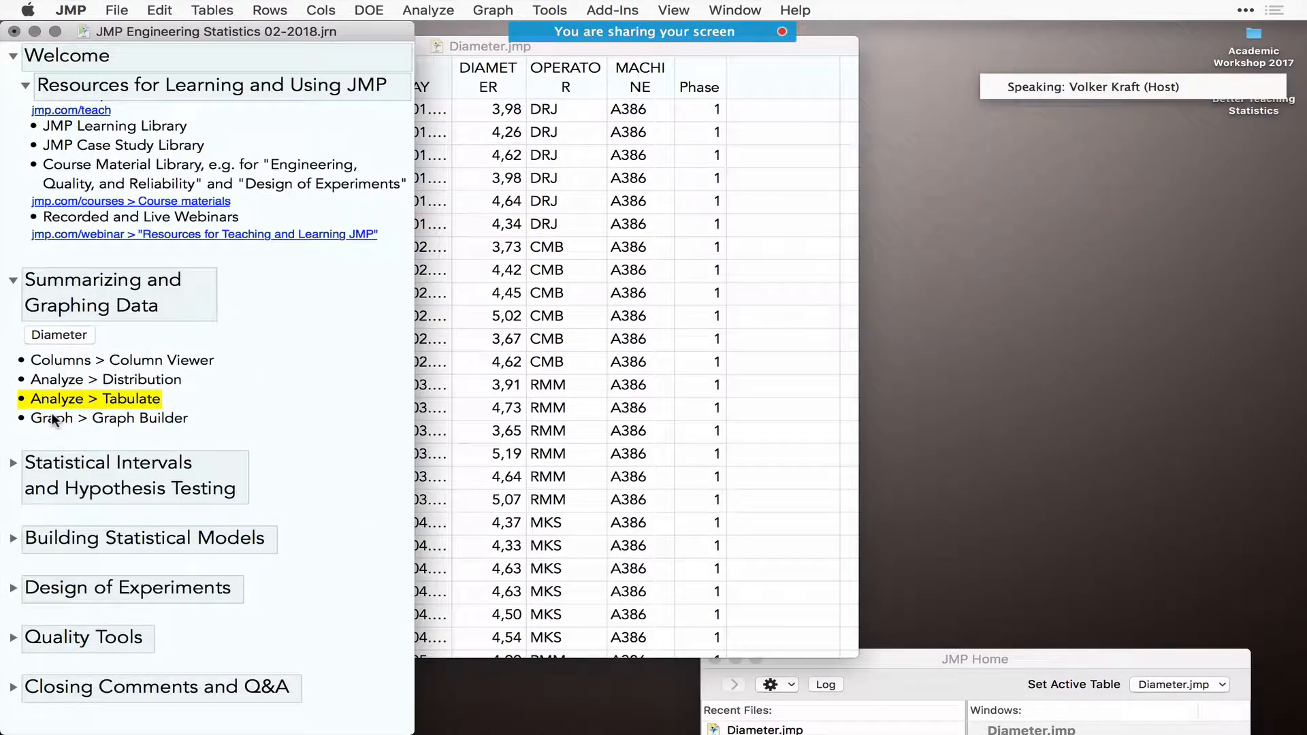
{"action": "left_click", "coordinate": [54, 419]}
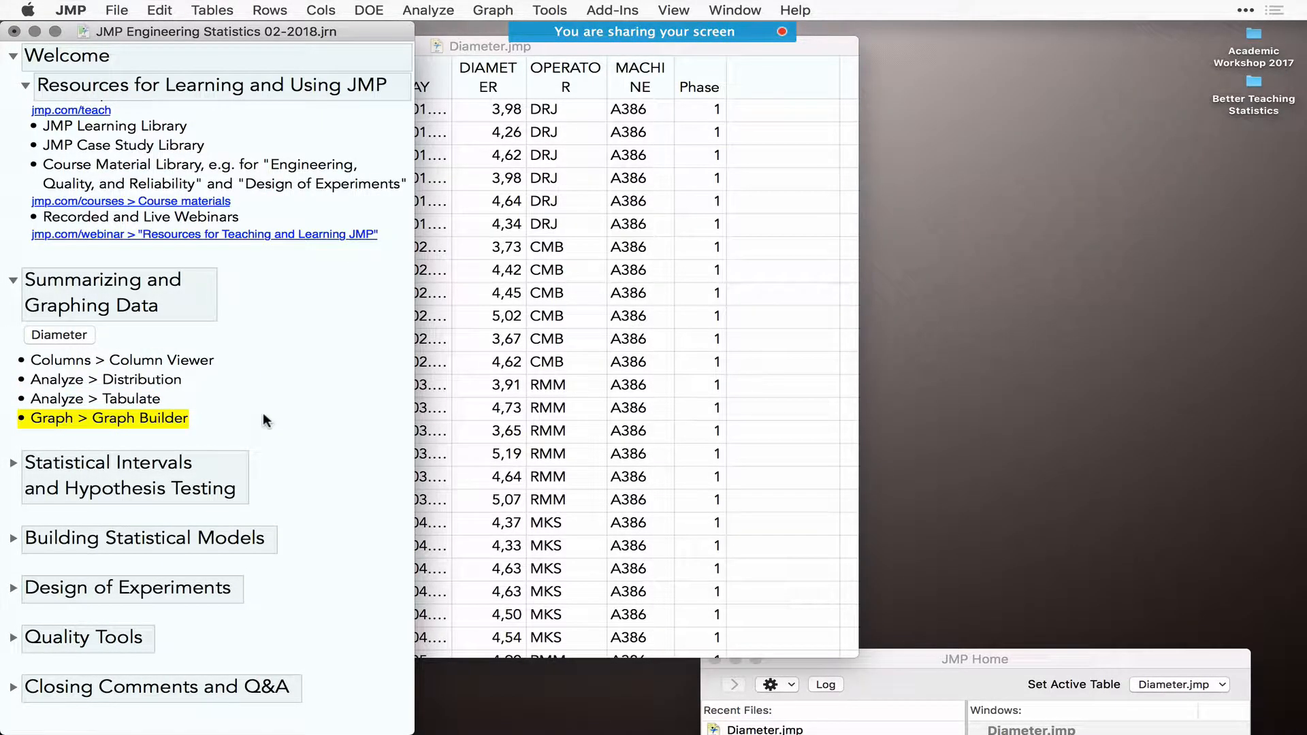
{"action": "left_click", "coordinate": [545, 393]}
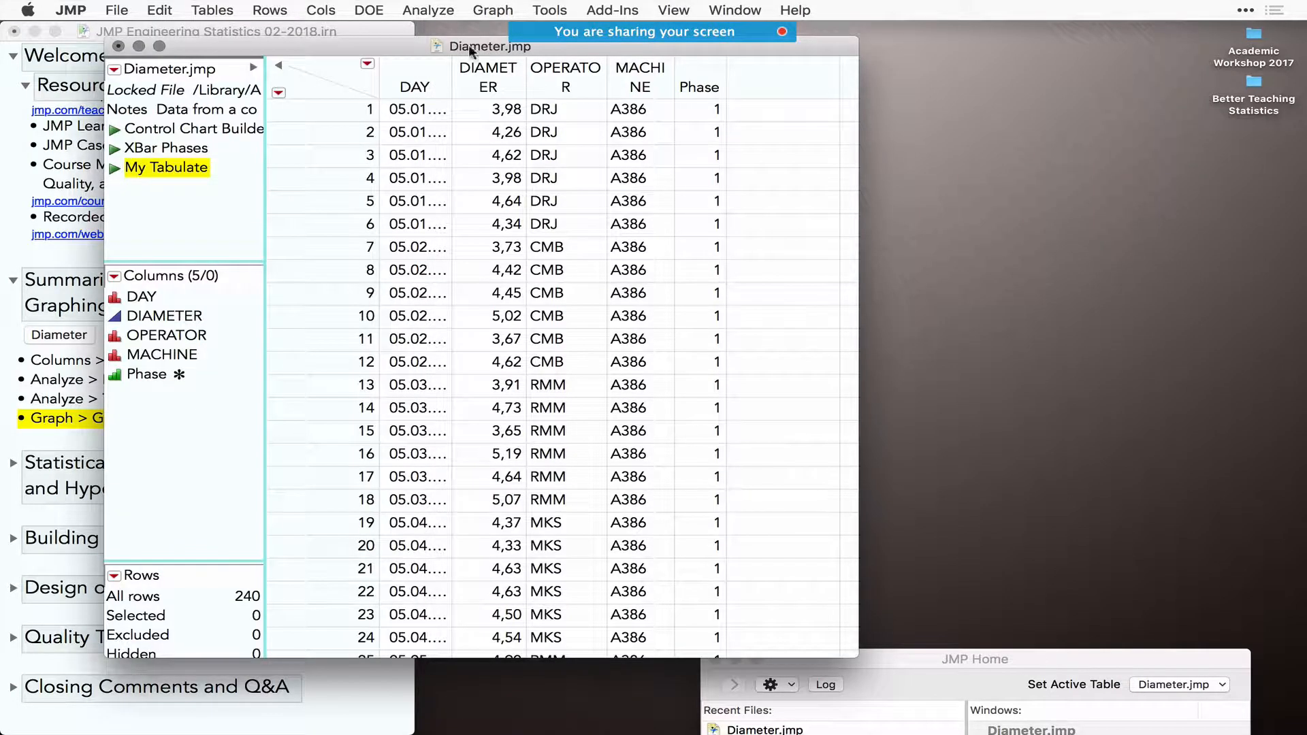
{"action": "left_click", "coordinate": [495, 10]}
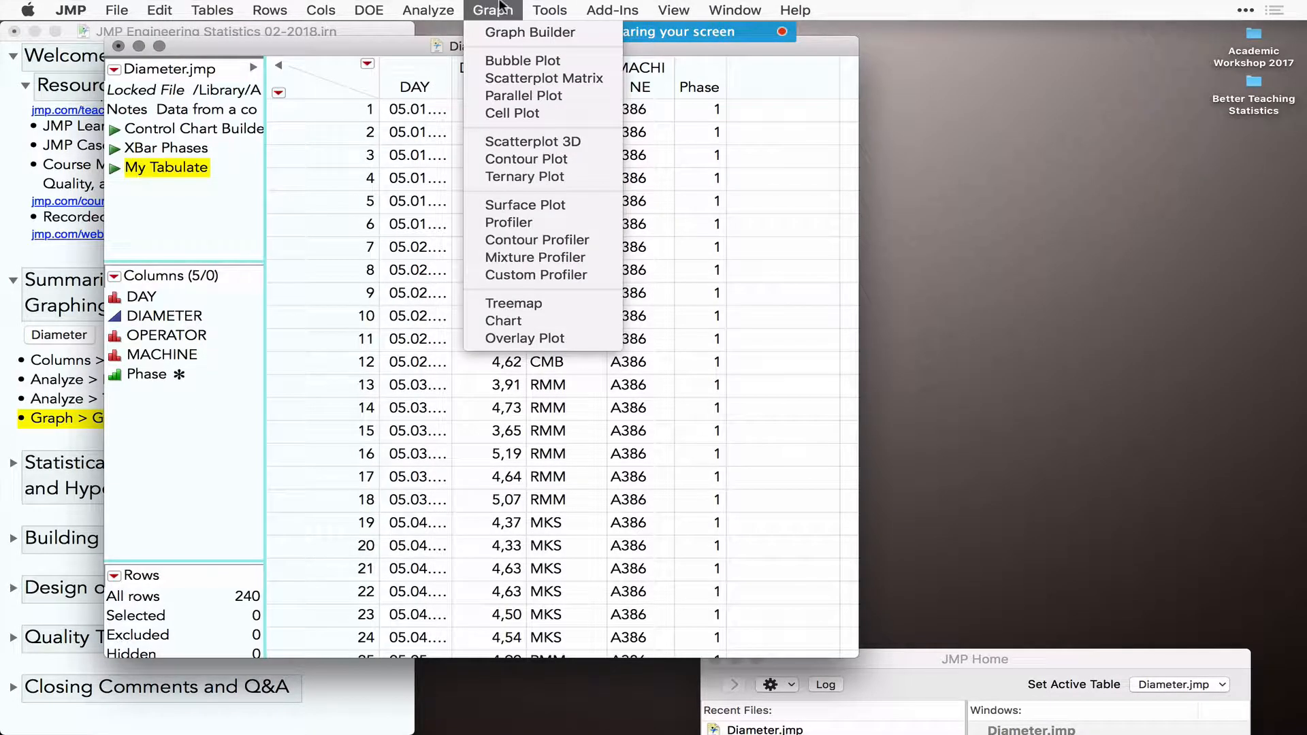
{"action": "left_click", "coordinate": [523, 32]}
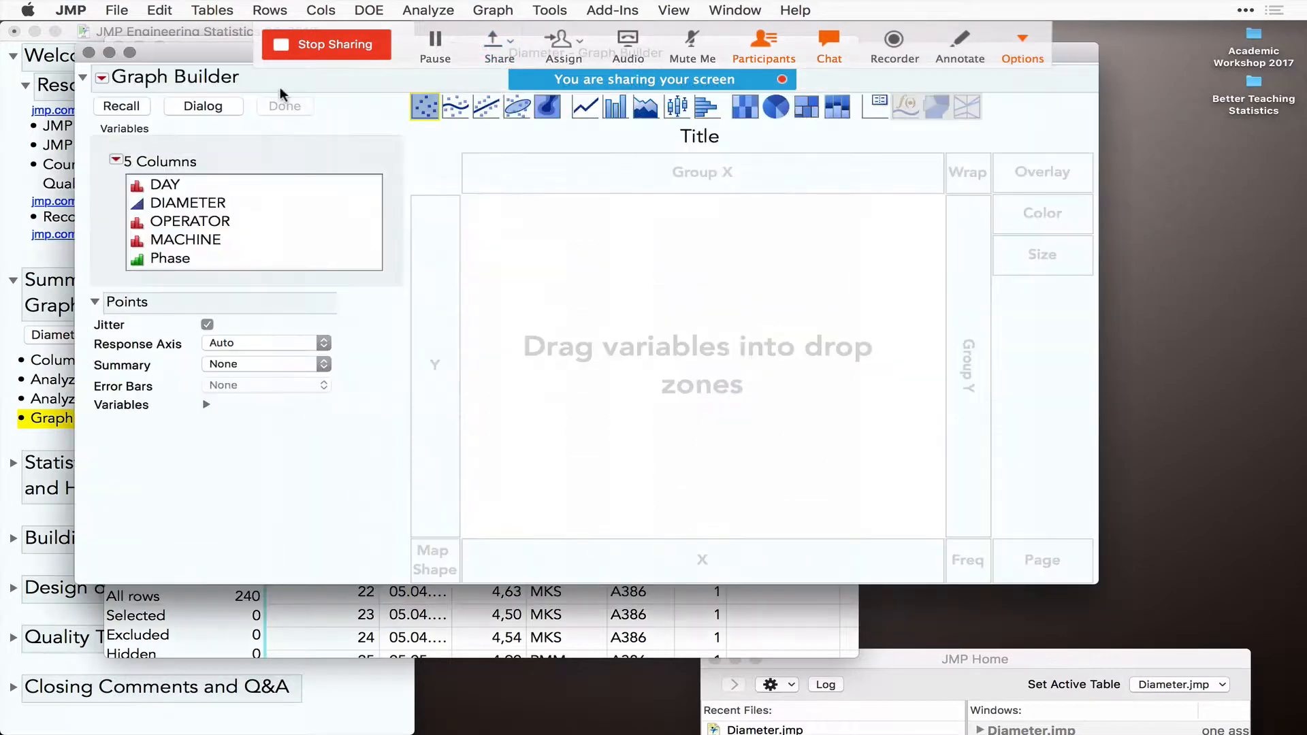
{"action": "left_click_drag", "start_coordinate": [215, 54], "coordinate": [320, 170]}
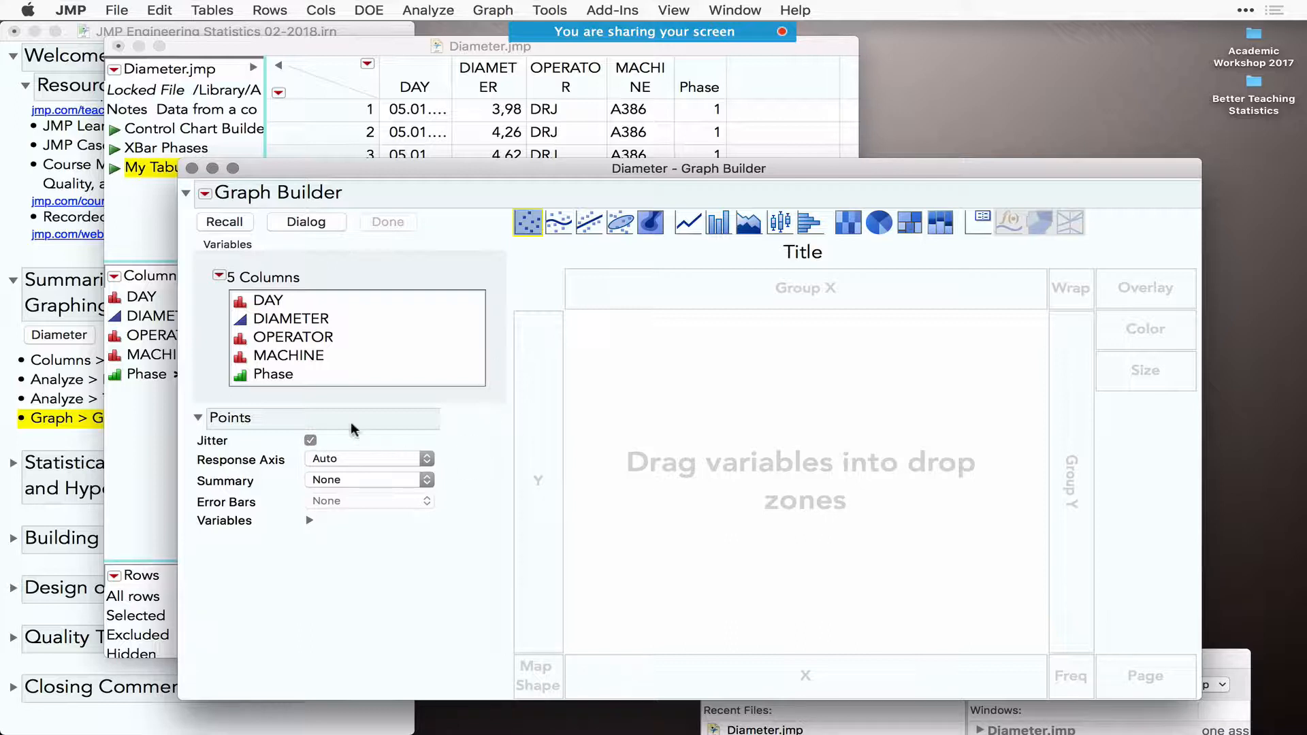
- Plot DIAMETER on the Y axis against OPERATOR on the X axis, displayed as box plots
{"action": "left_click", "coordinate": [286, 321]}
{"action": "left_click_drag", "start_coordinate": [286, 329], "coordinate": [695, 424]}
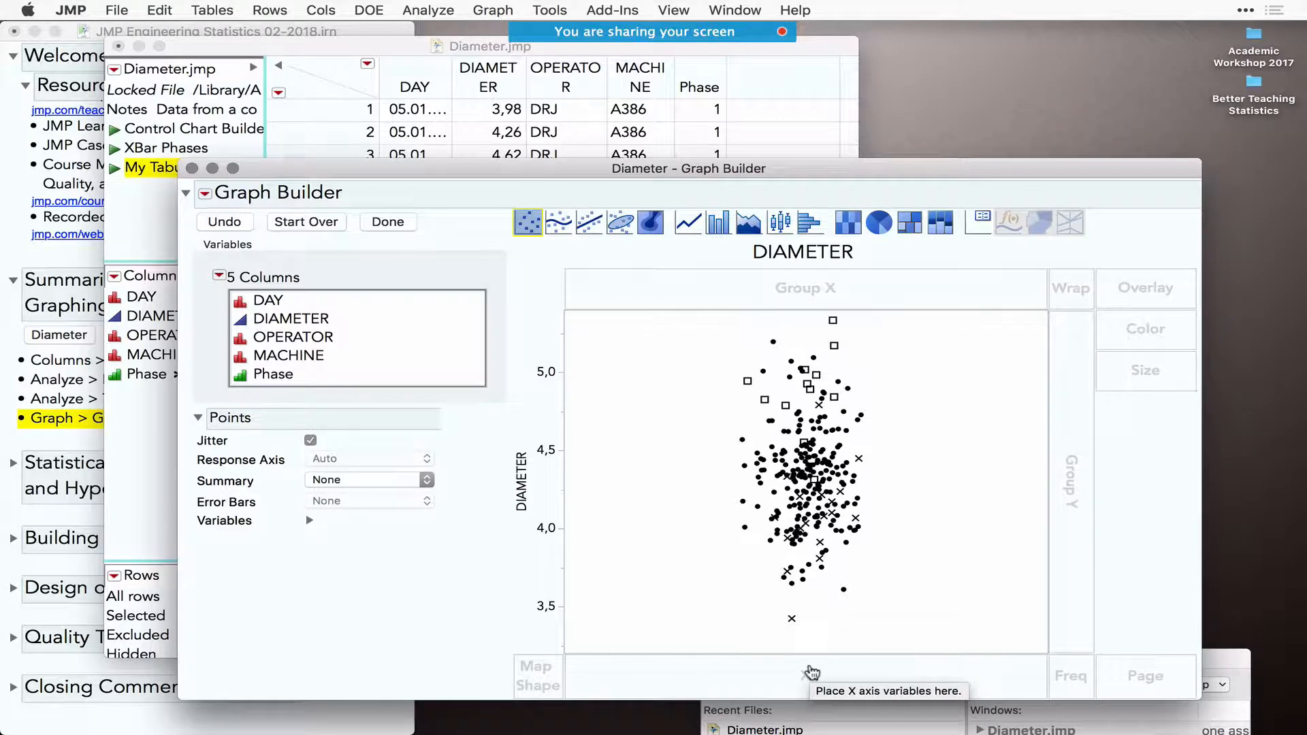
{"action": "left_click", "coordinate": [295, 338]}
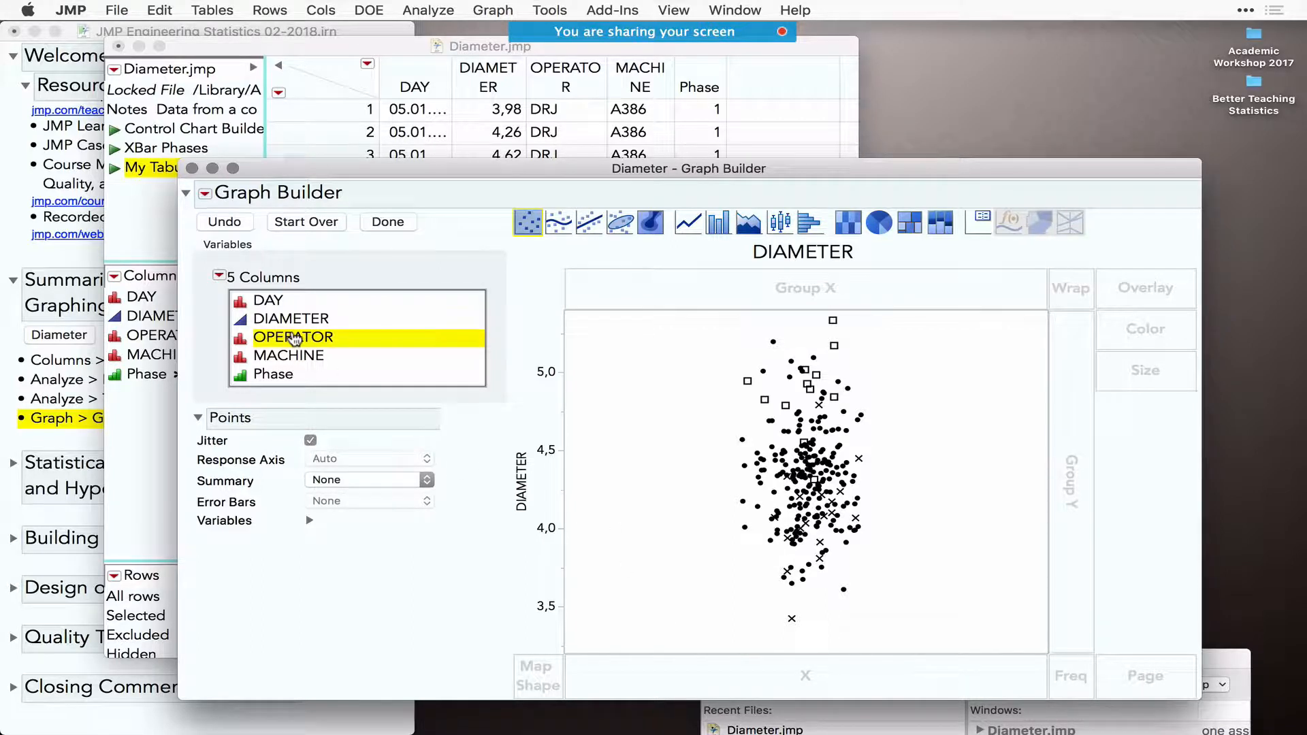
{"action": "left_click_drag", "start_coordinate": [295, 338], "coordinate": [850, 666]}
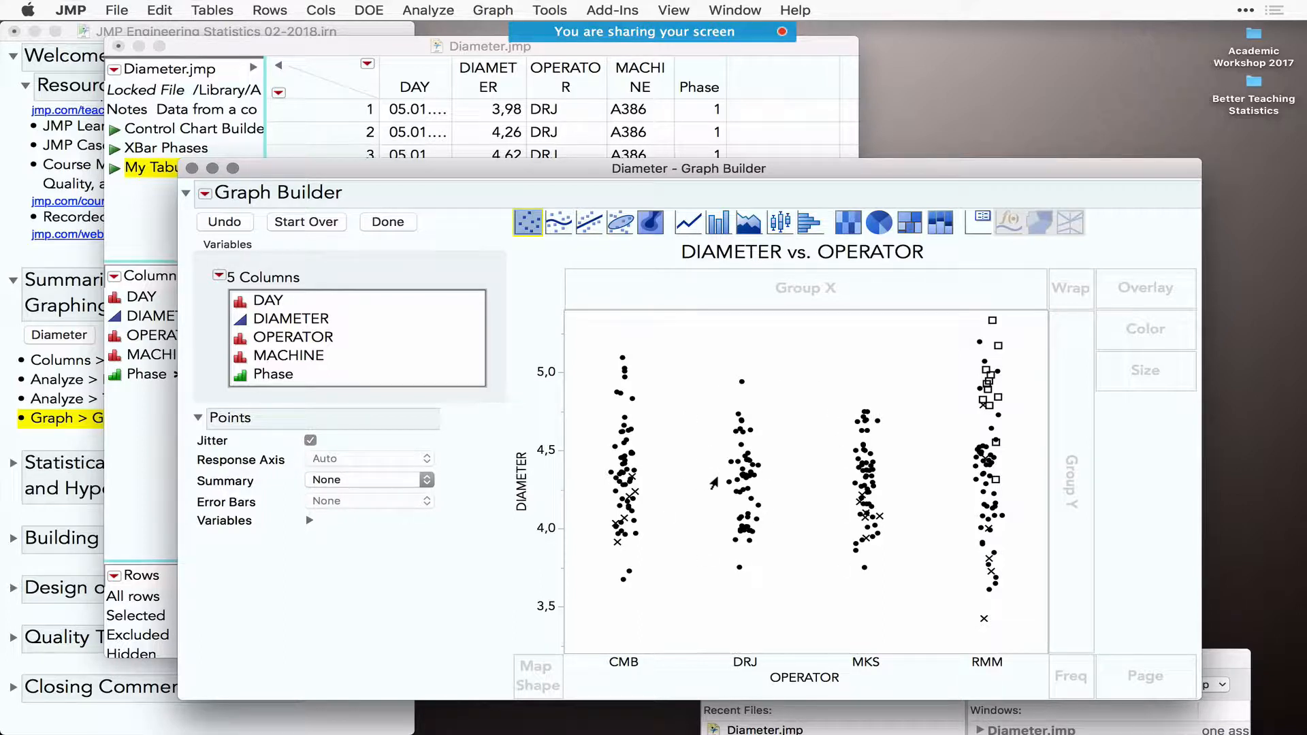
{"action": "left_click", "coordinate": [781, 225]}
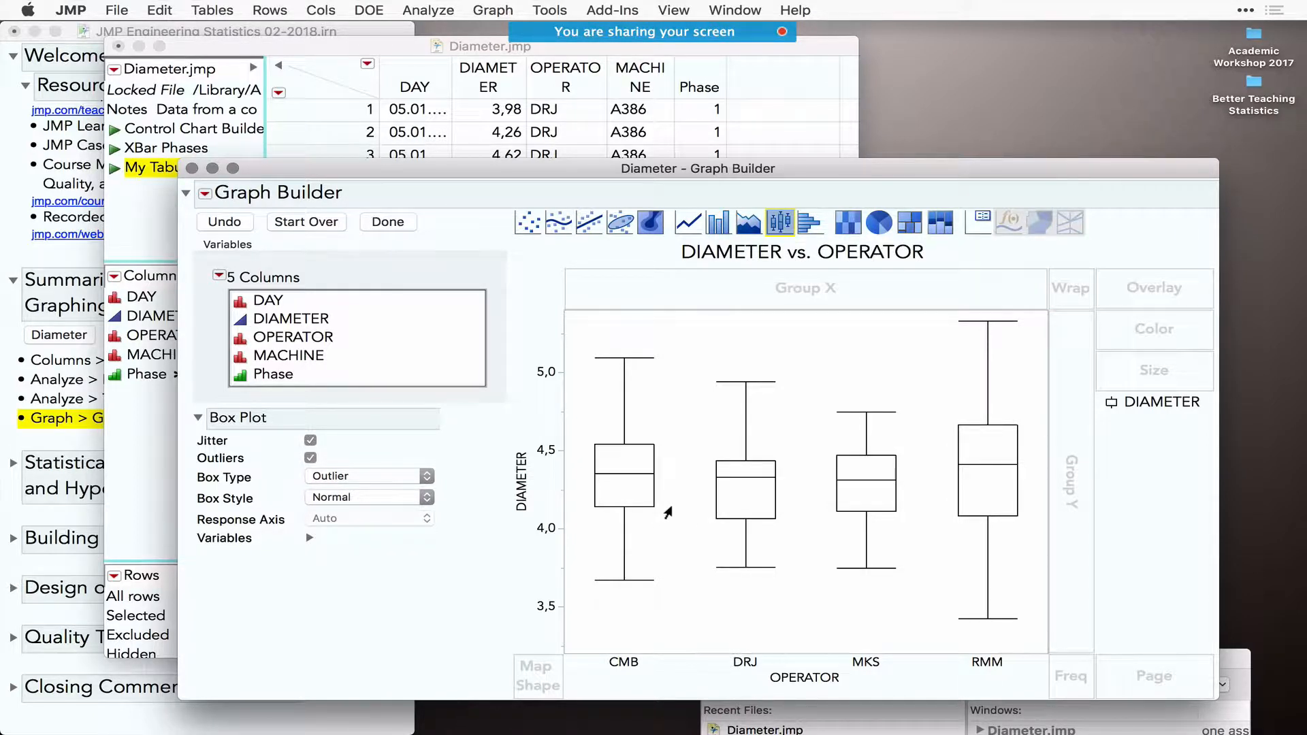
- Overlay the box plots by Phase so each operator's two phases are drawn in separate colors
{"action": "left_click", "coordinate": [273, 382]}
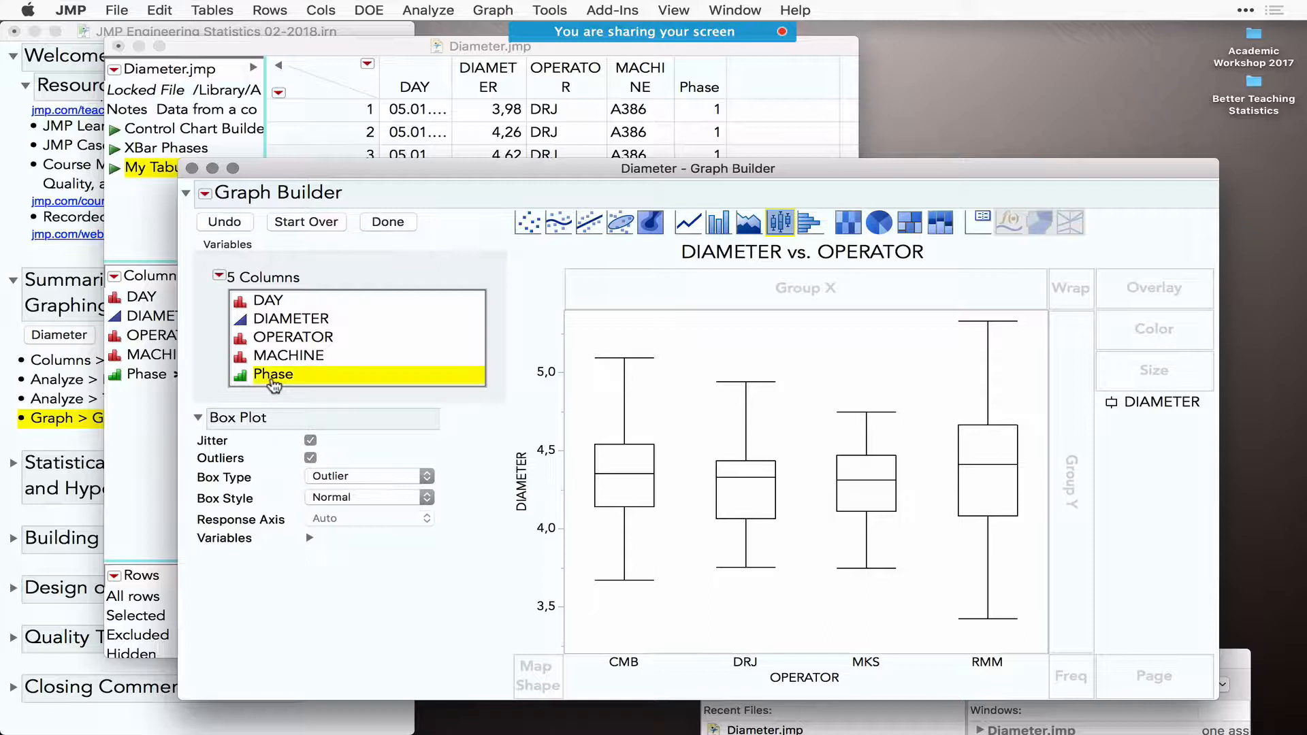
{"action": "mouse_move", "coordinate": [273, 381]}
{"action": "left_mouse_down"}
{"action": "mouse_move", "coordinate": [746, 253]}
{"action": "mouse_move", "coordinate": [832, 305]}
{"action": "mouse_move", "coordinate": [1058, 376]}
{"action": "mouse_move", "coordinate": [1080, 339]}
{"action": "mouse_move", "coordinate": [1144, 290]}
{"action": "left_mouse_up"}
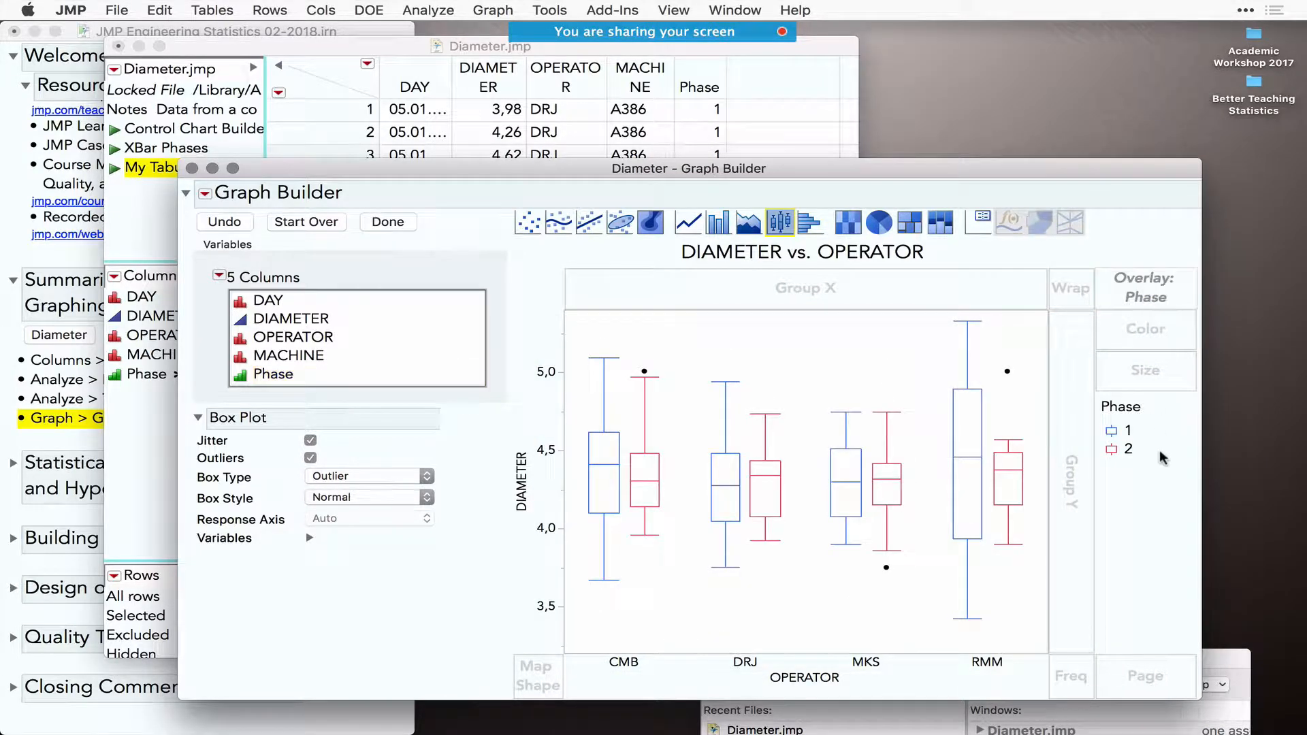
{"action": "mouse_move", "coordinate": [1160, 488]}
{"action": "left_mouse_down"}
{"action": "mouse_move", "coordinate": [1117, 373]}
{"action": "mouse_move", "coordinate": [1149, 478]}
{"action": "left_mouse_up"}
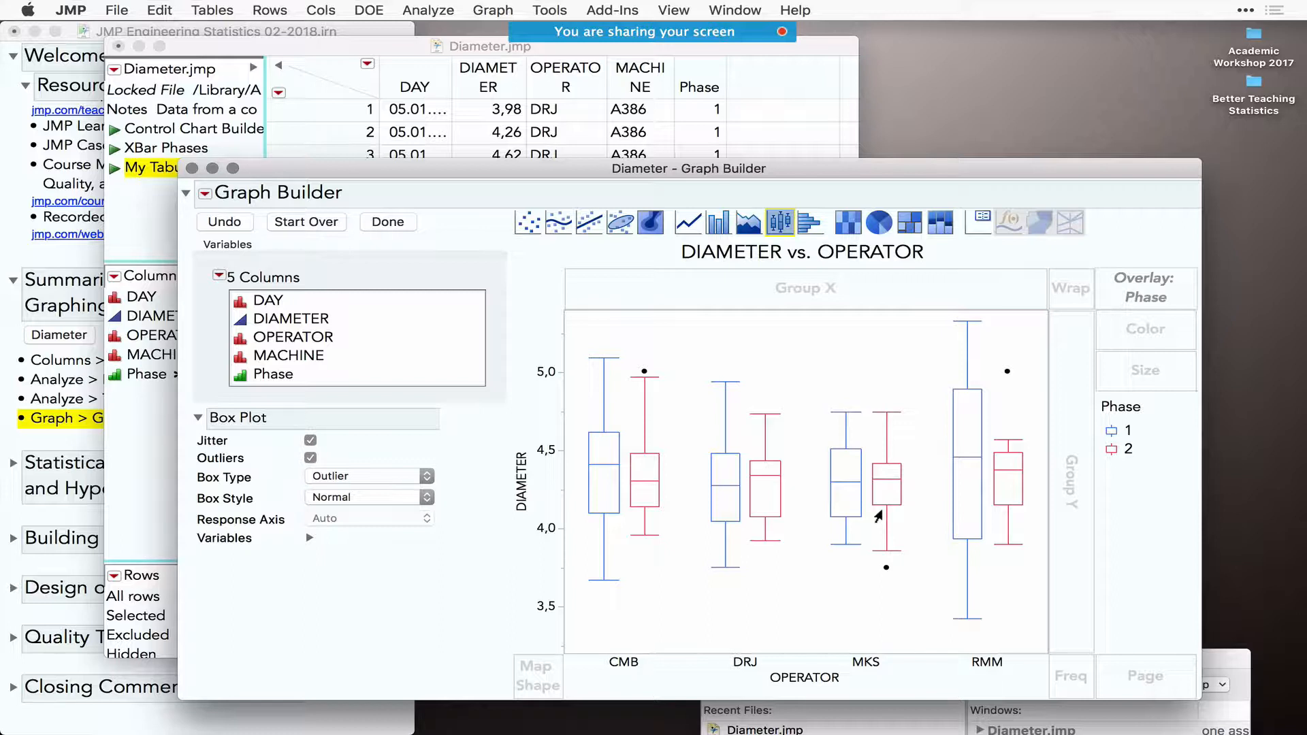
- Split the box plots into pages by MACHINE, look through them, and move MACHINE to the Wrap zone
{"action": "left_click", "coordinate": [283, 360]}
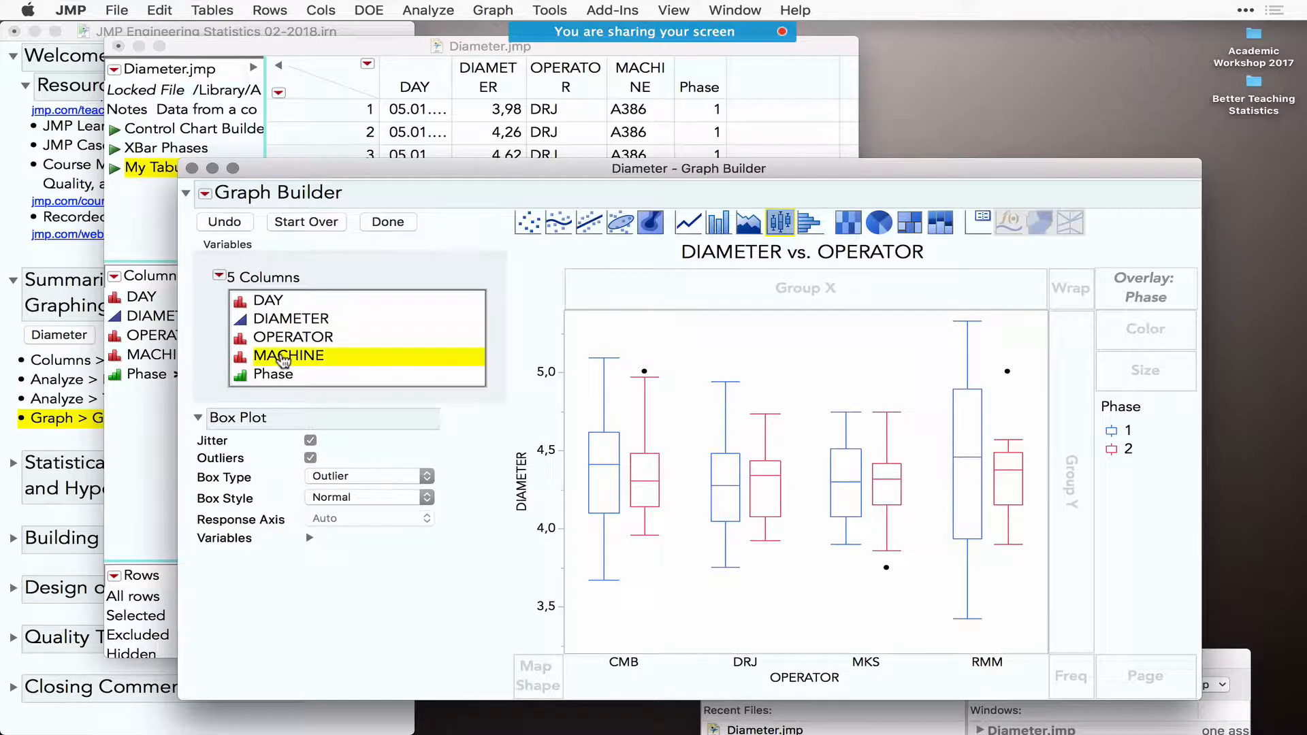
{"action": "left_click_drag", "start_coordinate": [283, 359], "coordinate": [1142, 685]}
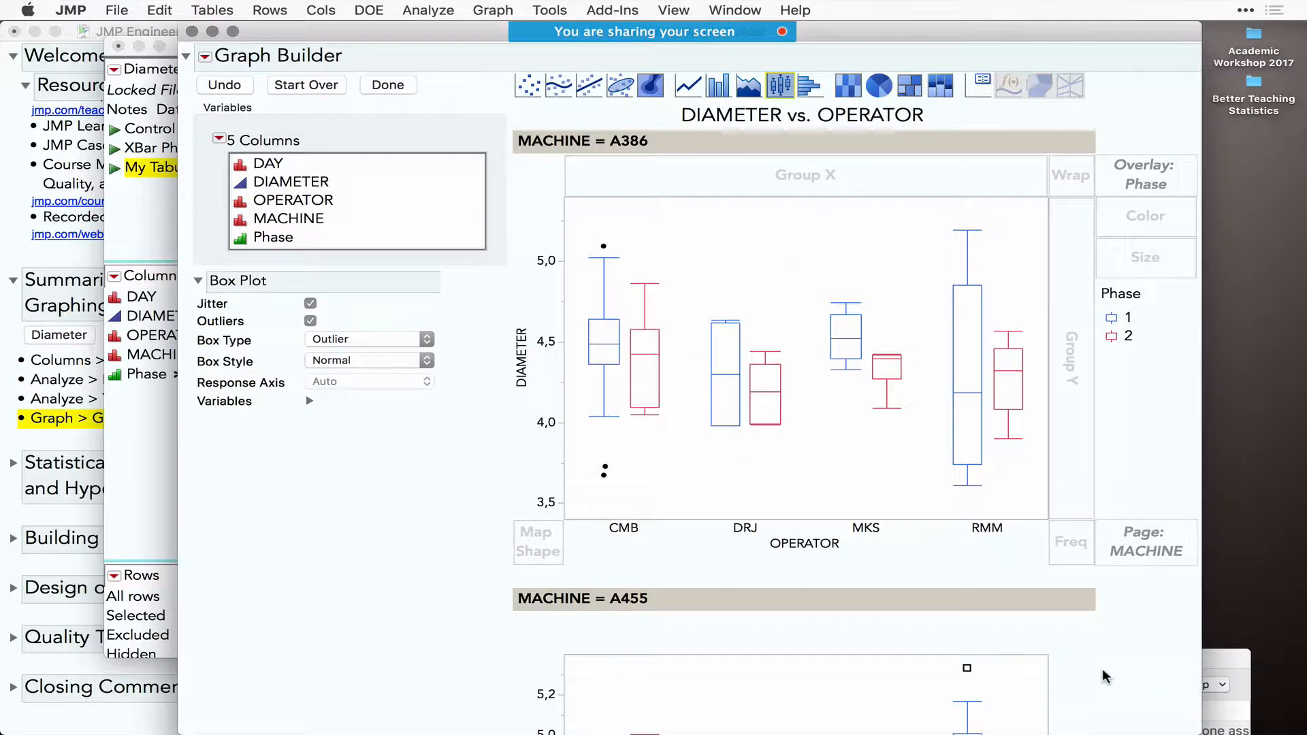
{"action": "scroll", "coordinate": [840, 567], "scroll_direction": "down", "scroll_amount": 10}
{"action": "scroll", "coordinate": [841, 568], "scroll_direction": "up", "scroll_amount": 10}
{"action": "left_click_drag", "start_coordinate": [1158, 552], "coordinate": [1073, 175]}
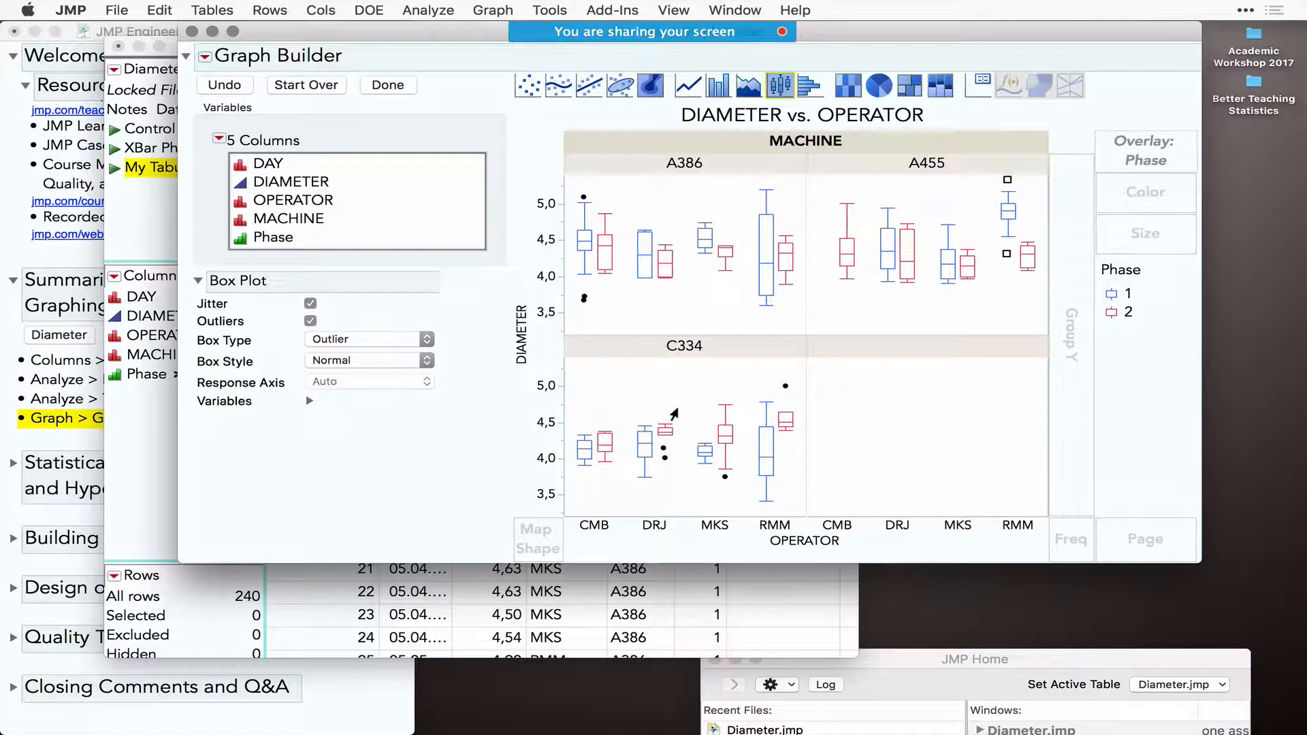
- Set the MACHINE panels to show 1 level at a time, finish the graph, and enlarge its window to full size
{"action": "right_click", "coordinate": [802, 150]}
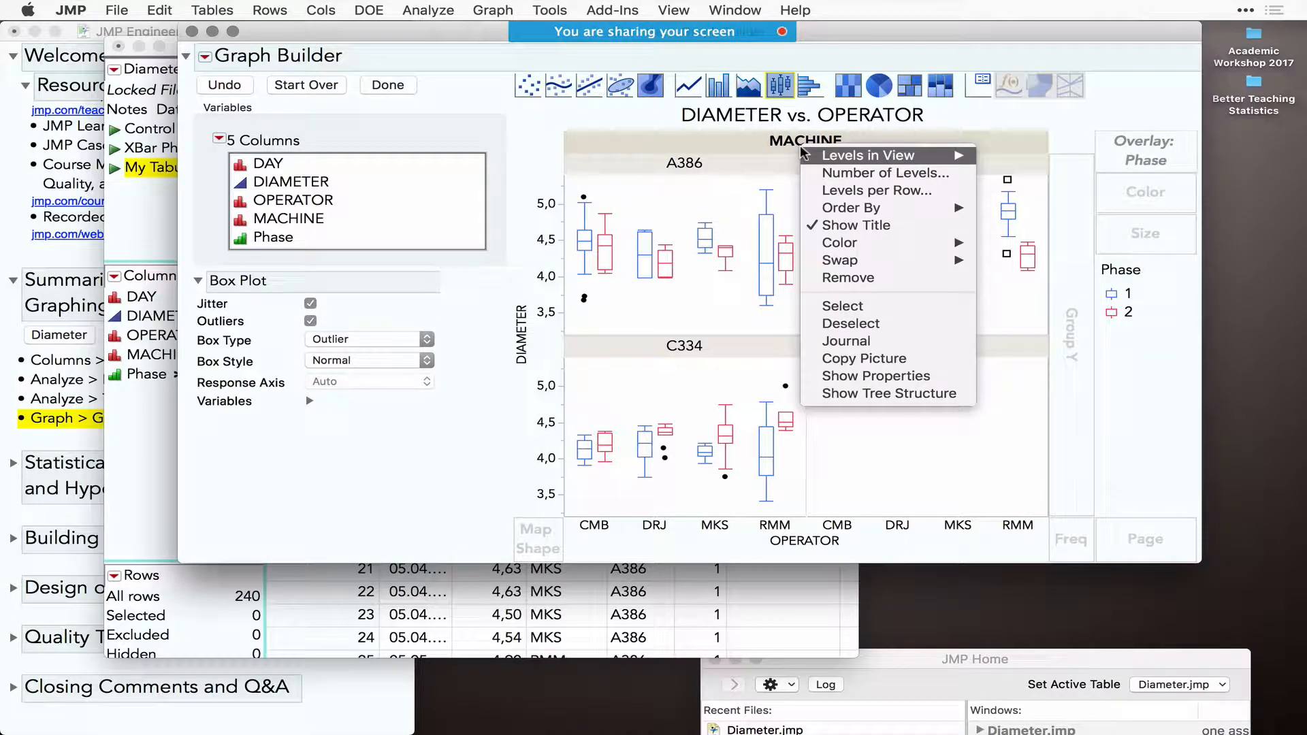
{"action": "mouse_move", "coordinate": [836, 161]}
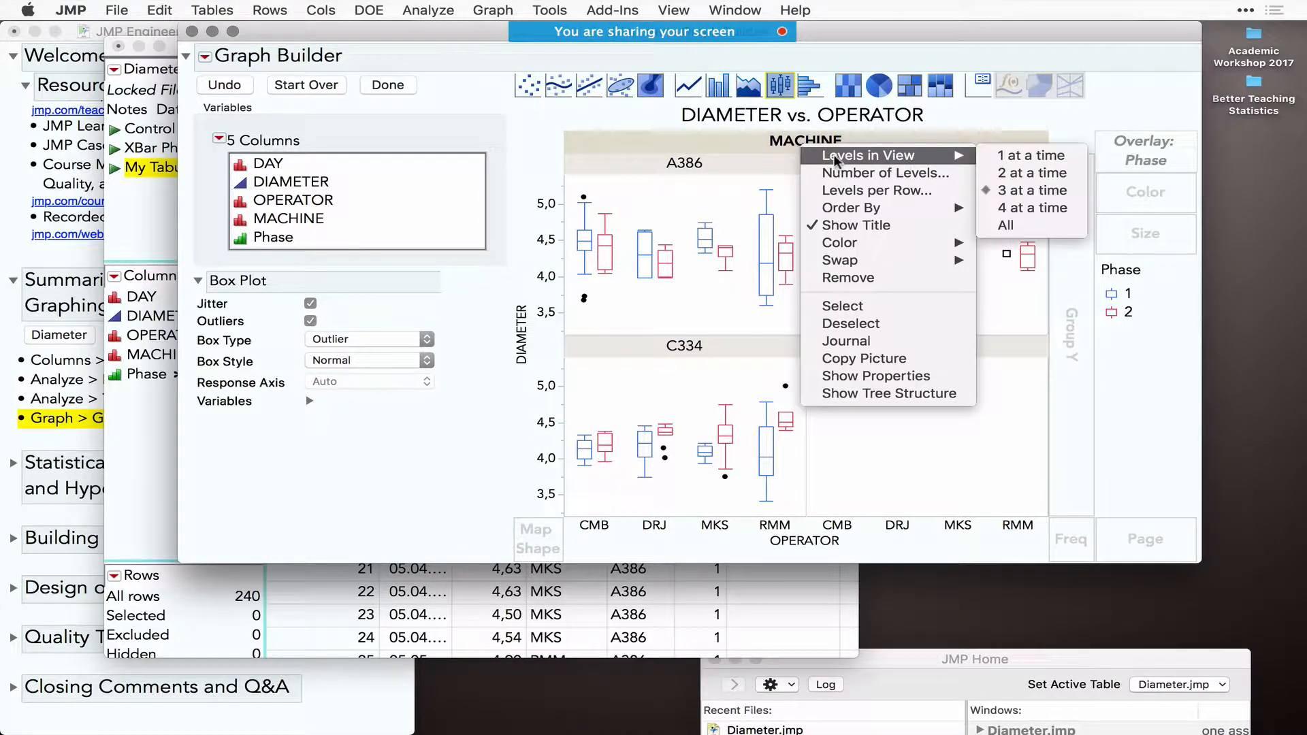
{"action": "left_click", "coordinate": [1011, 157]}
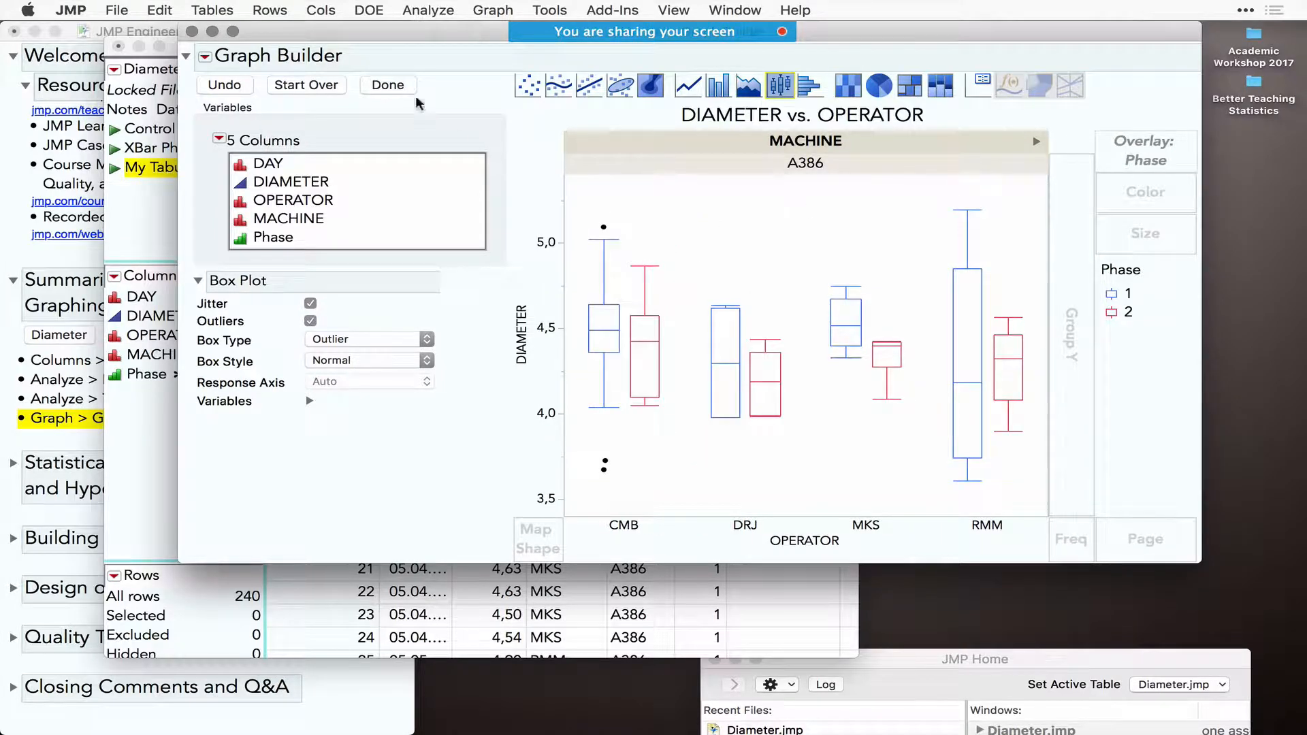
{"action": "left_click", "coordinate": [389, 87]}
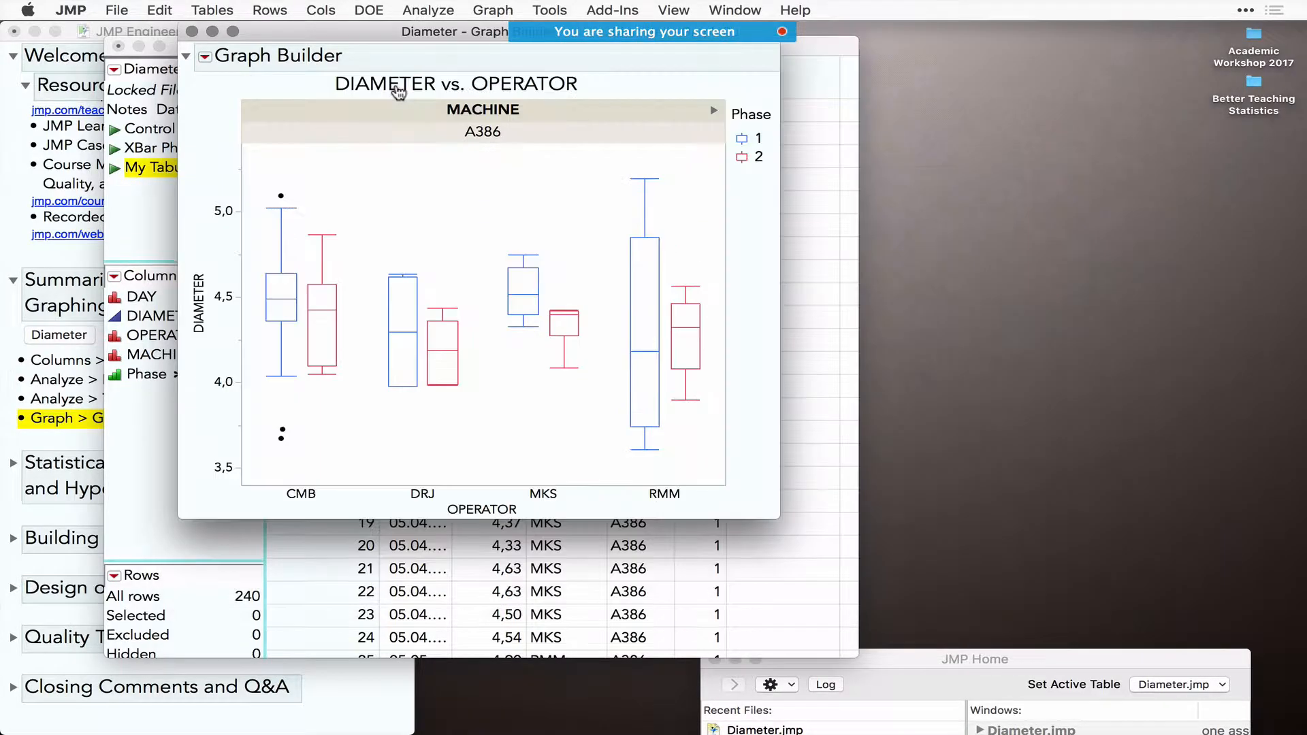
{"action": "left_click", "coordinate": [233, 31]}
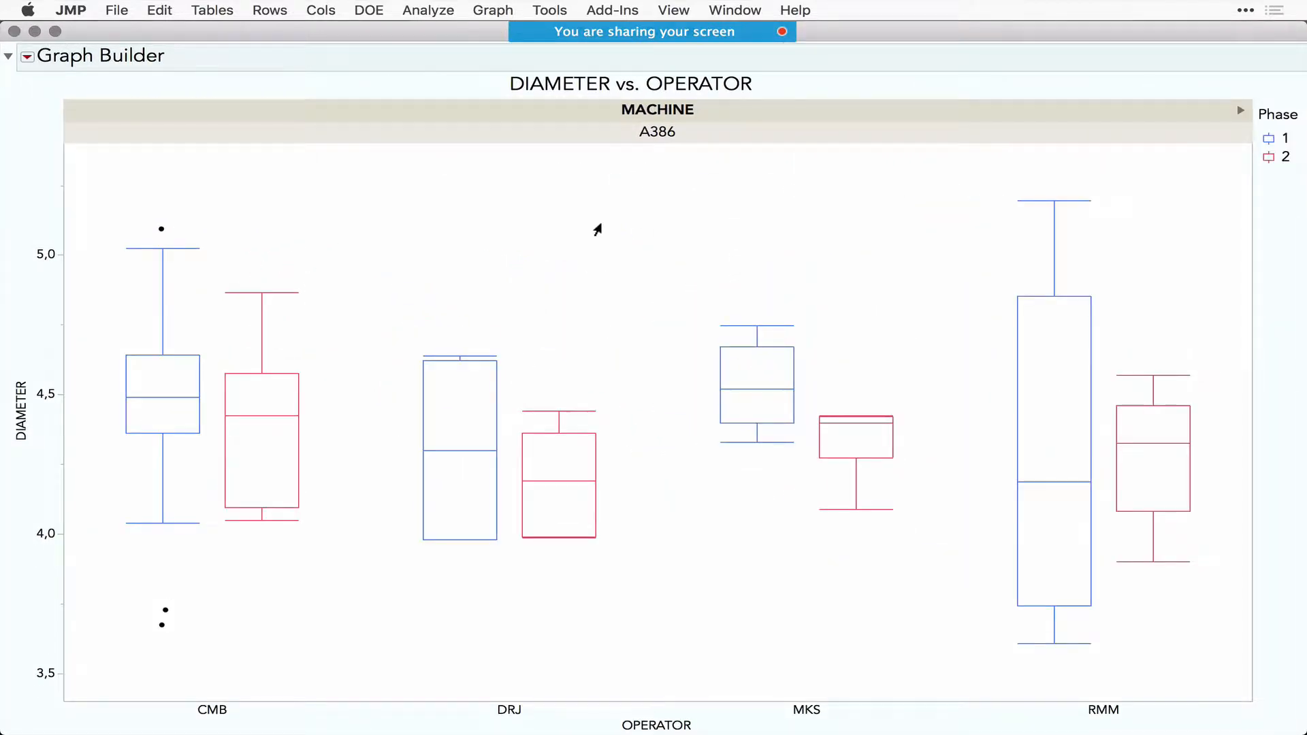
- Step through the MACHINE levels to C334 and back to A386, and close the graph
{"action": "left_click", "coordinate": [1241, 111]}
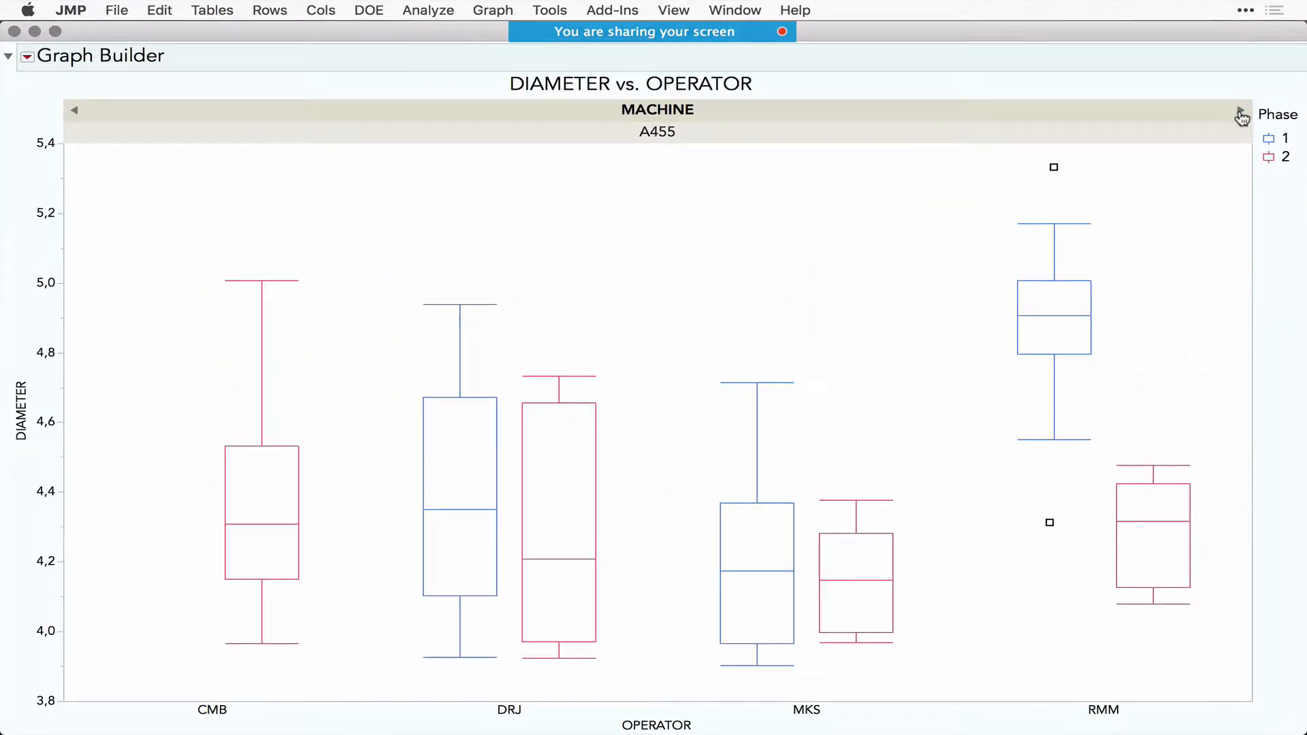
{"action": "left_click", "coordinate": [1241, 113]}
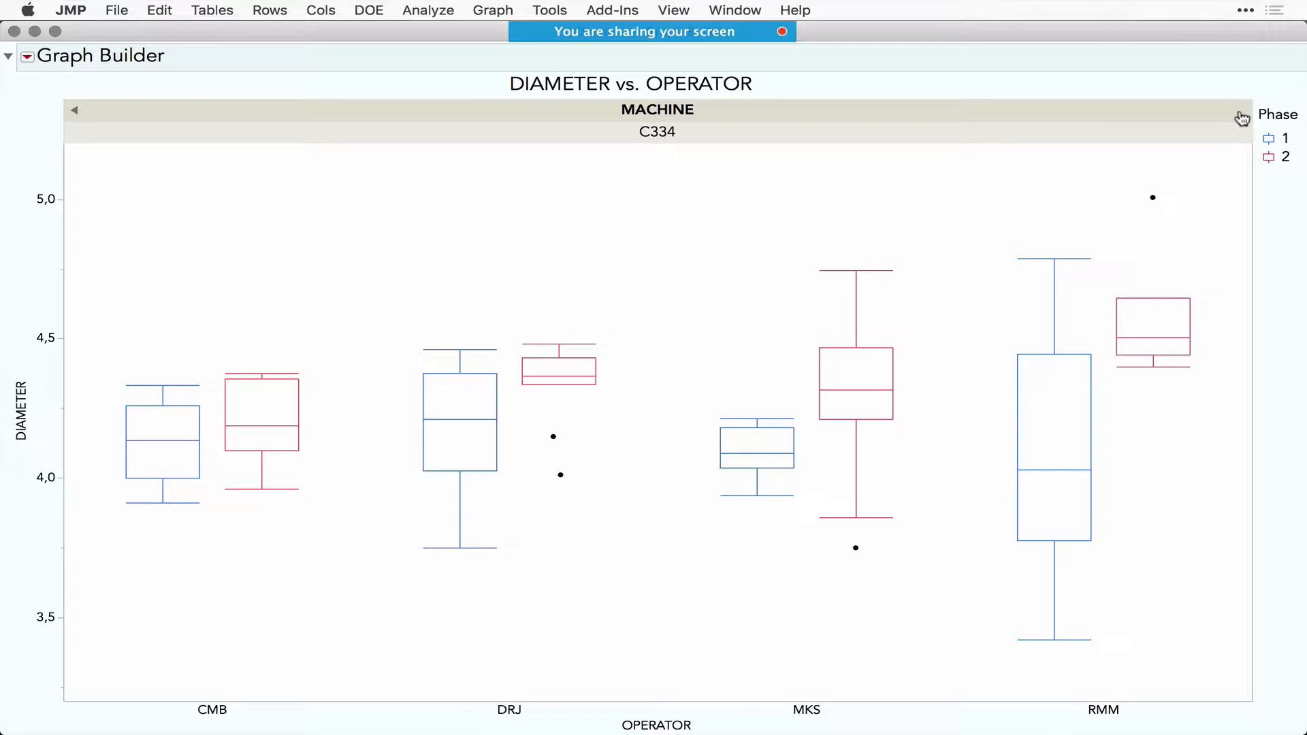
{"action": "left_click", "coordinate": [75, 112]}
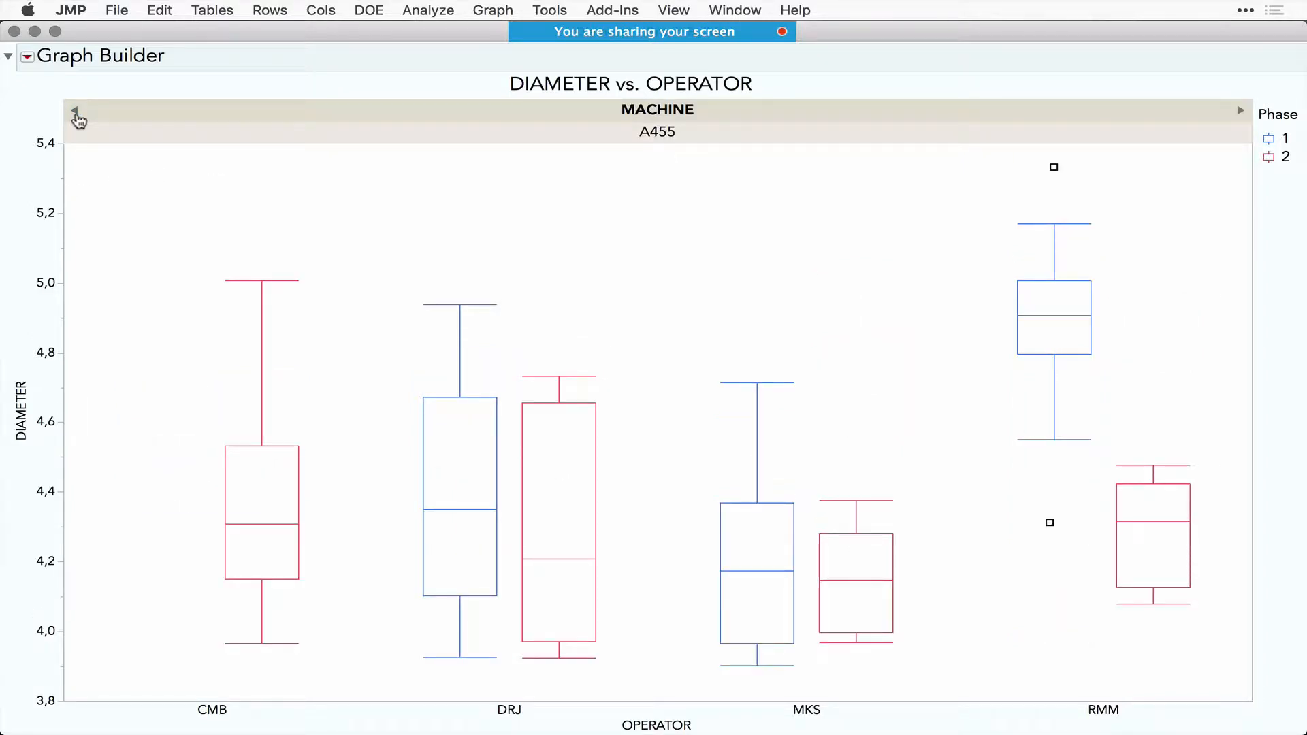
{"action": "left_click", "coordinate": [76, 112]}
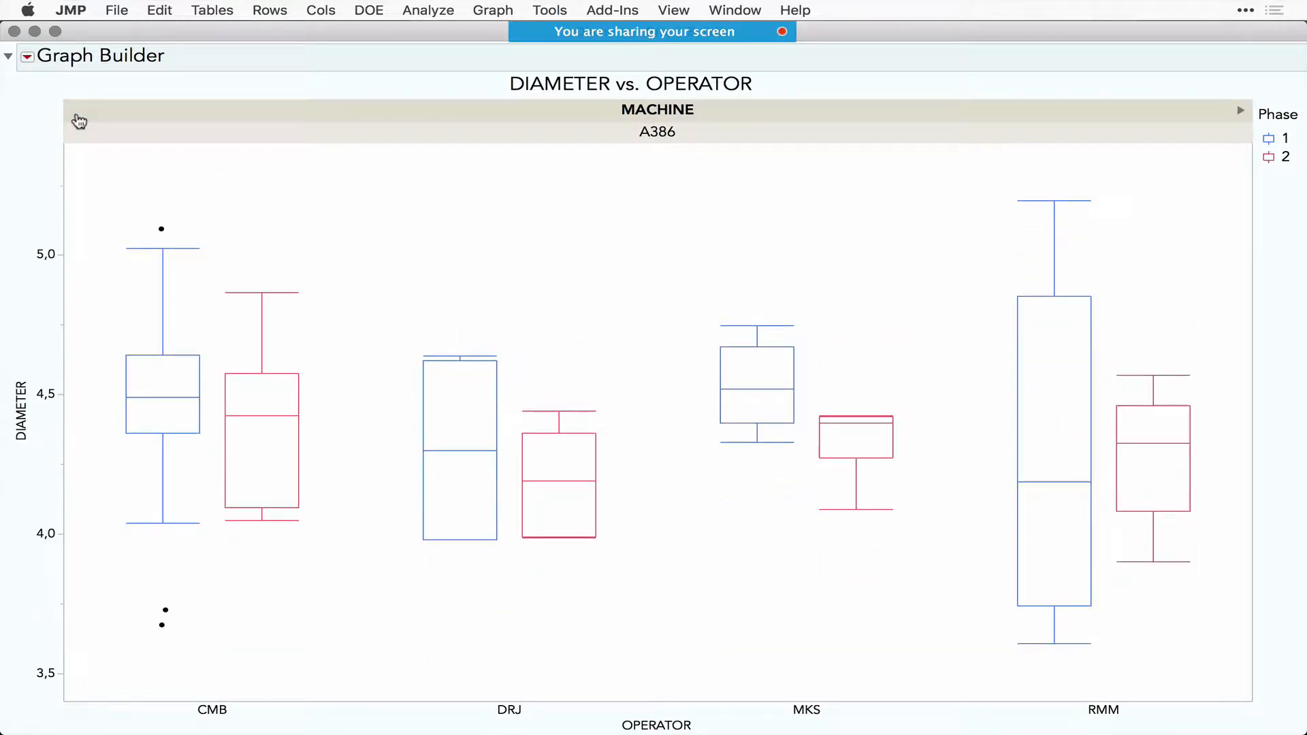
{"action": "left_click", "coordinate": [13, 31]}
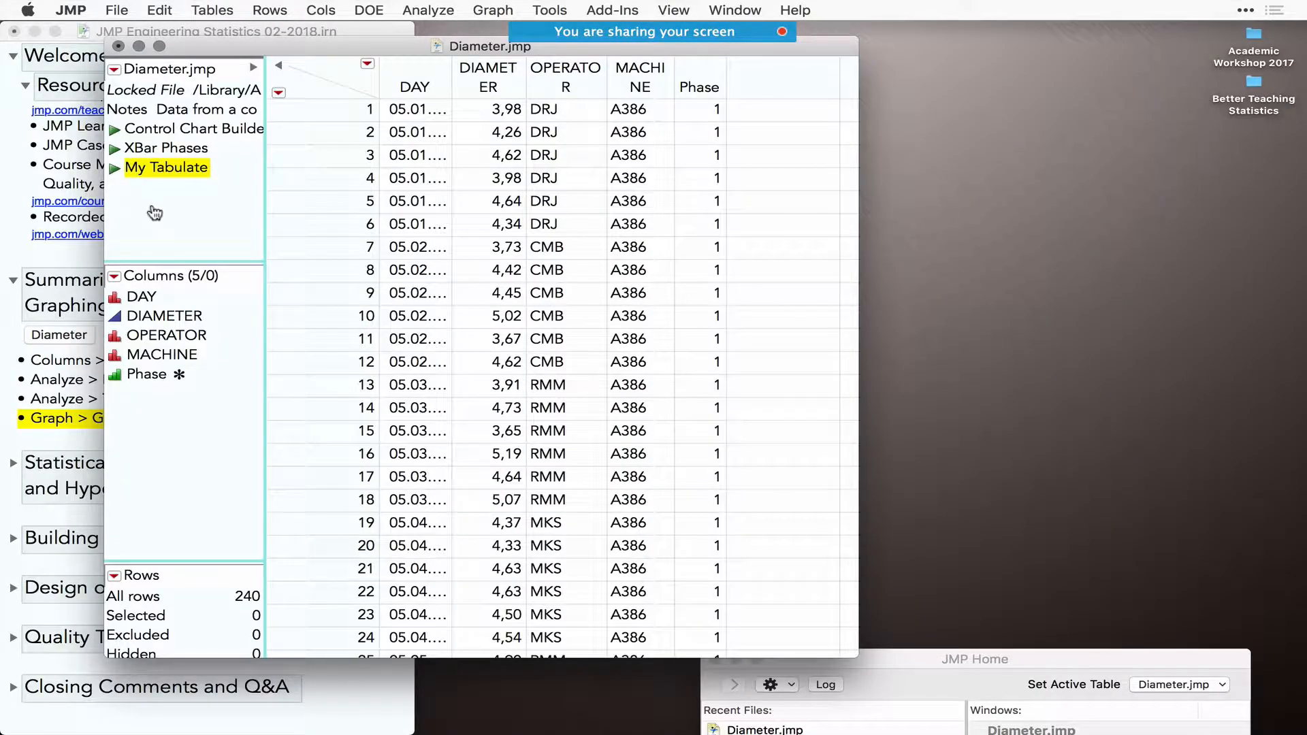
- Expand the journal's Statistical Intervals and Hypothesis Testing section, and open the Thermoplastic data table with its window moved clear of the journal buttons
{"action": "left_click", "coordinate": [44, 443]}
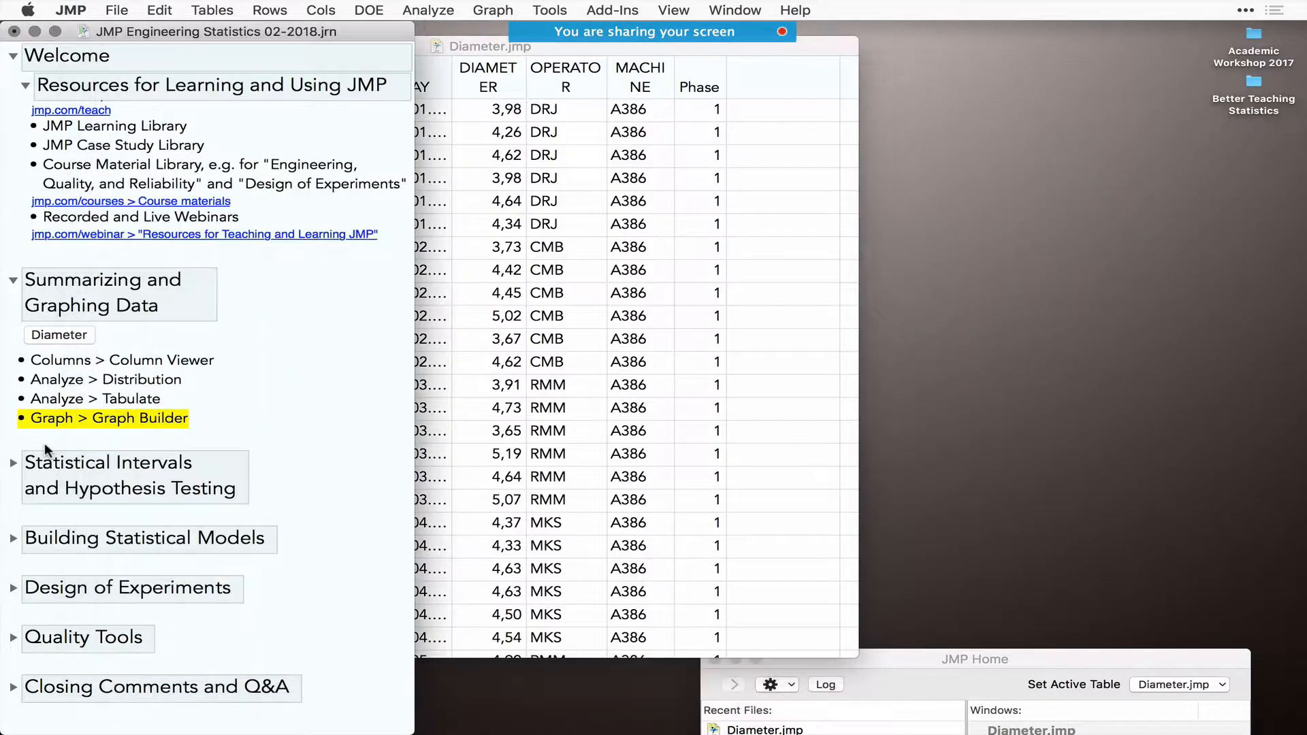
{"action": "left_click", "coordinate": [14, 465]}
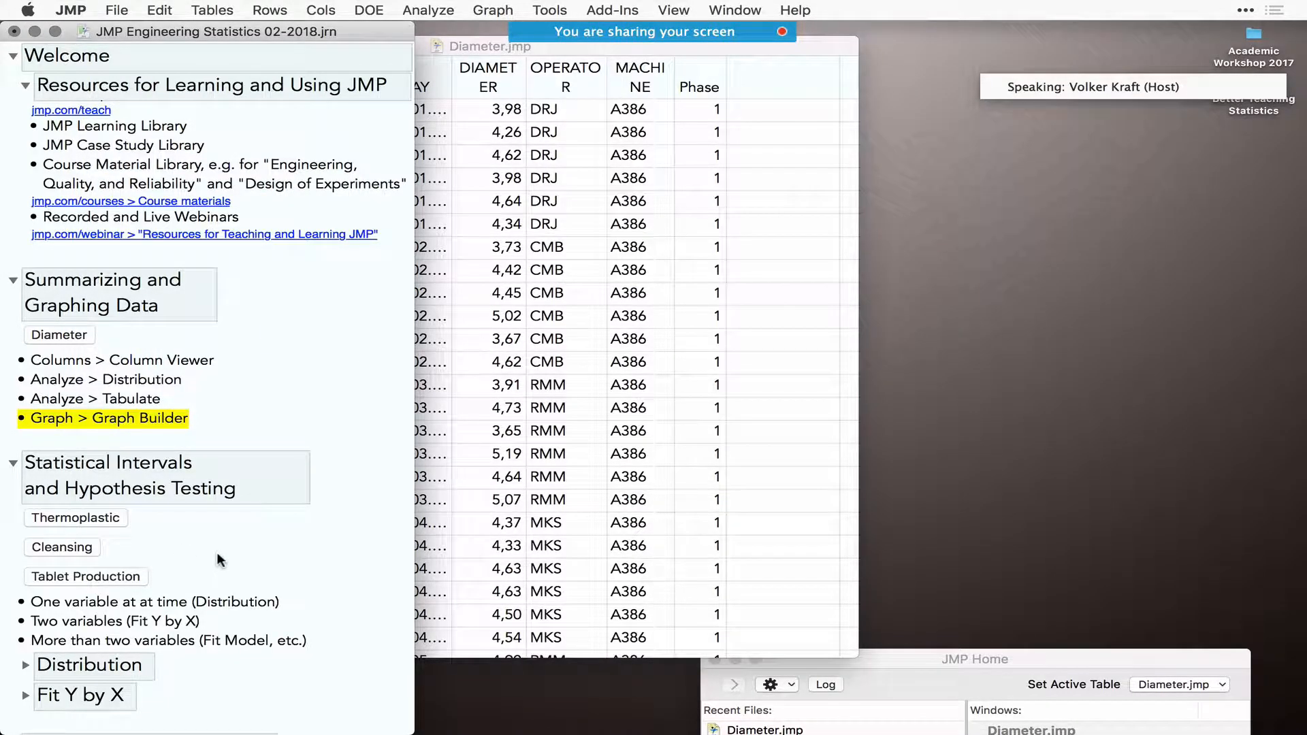
{"action": "scroll", "coordinate": [217, 553], "scroll_direction": "down", "scroll_amount": 5}
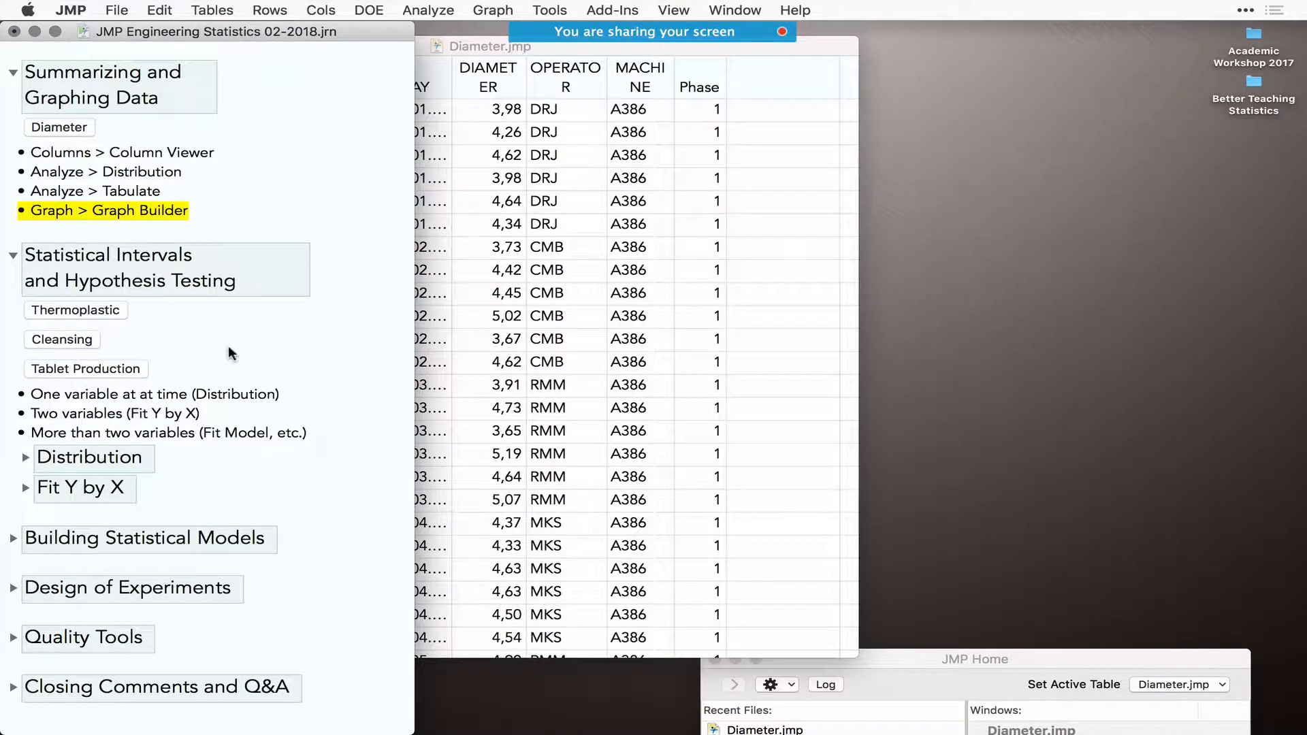
{"action": "left_click", "coordinate": [84, 309]}
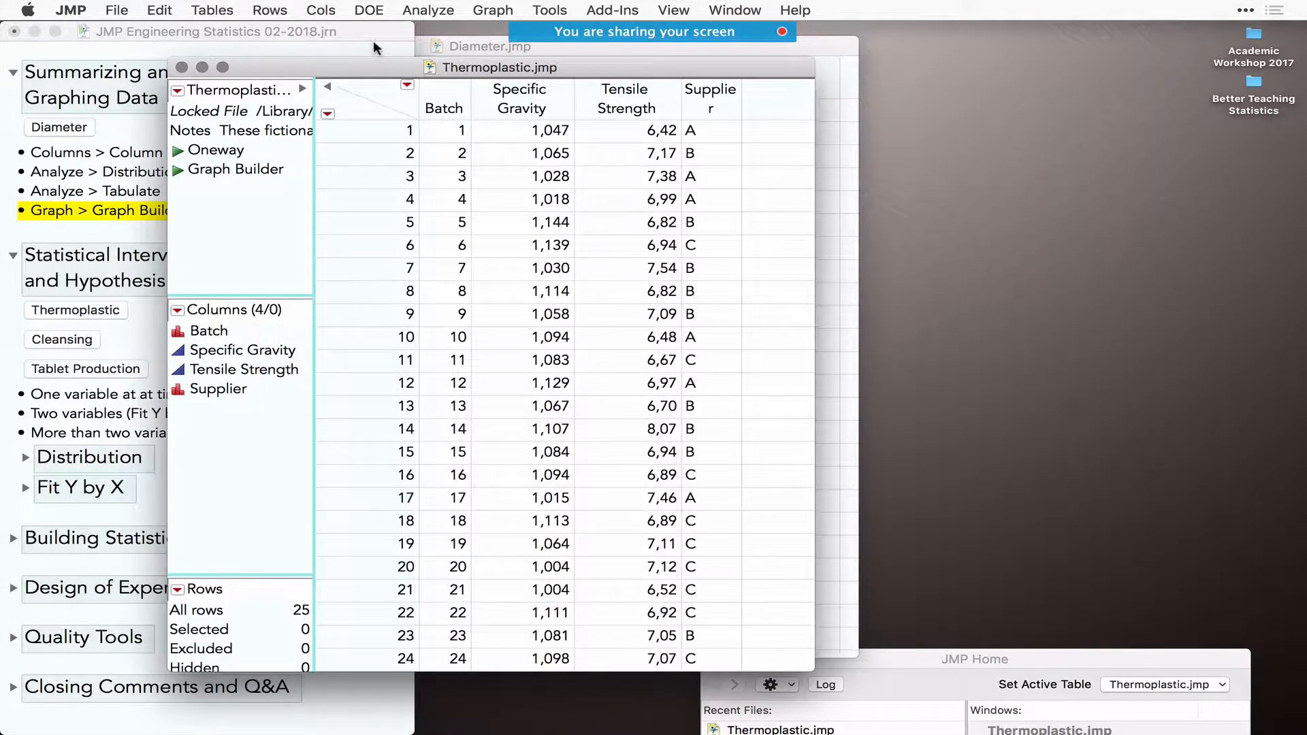
{"action": "left_click_drag", "start_coordinate": [371, 70], "coordinate": [545, 97]}
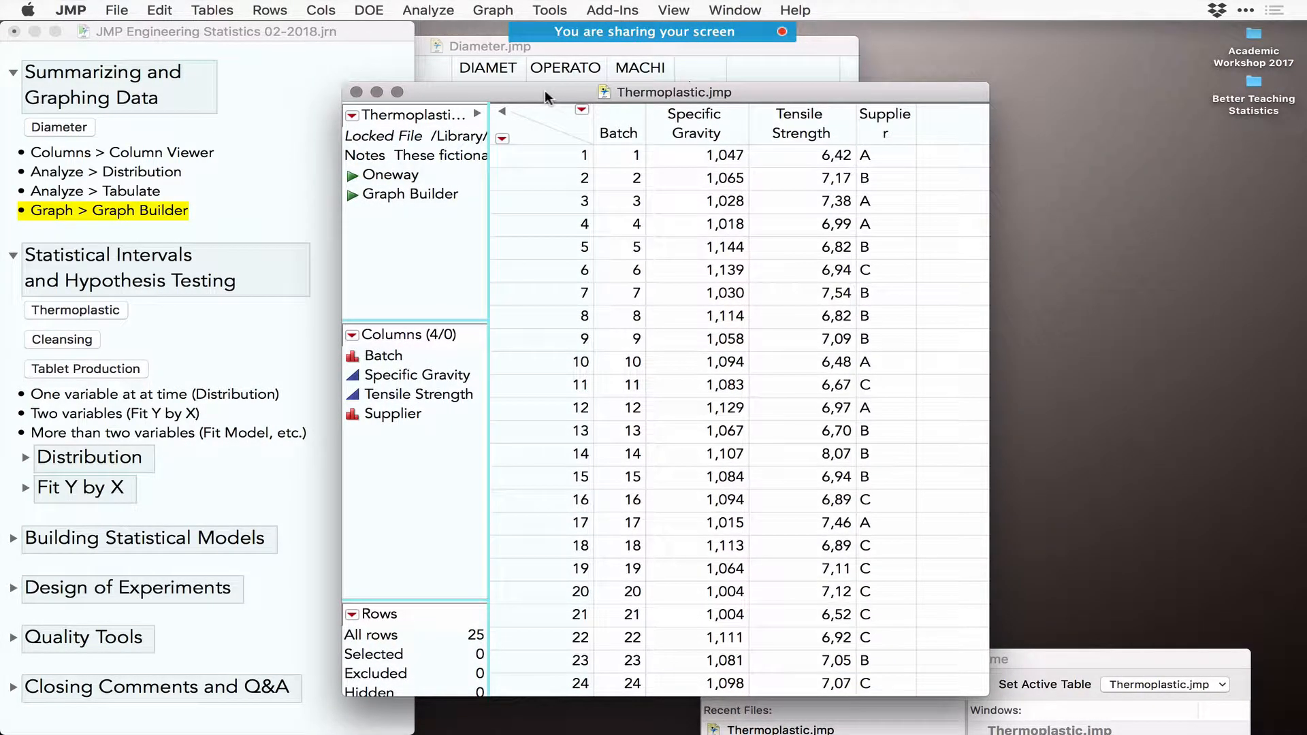
- Run a Distribution analysis of the Thermoplastic table with Tensile Strength, Specific Gravity and Supplier as Y columns
{"action": "left_click", "coordinate": [429, 10]}
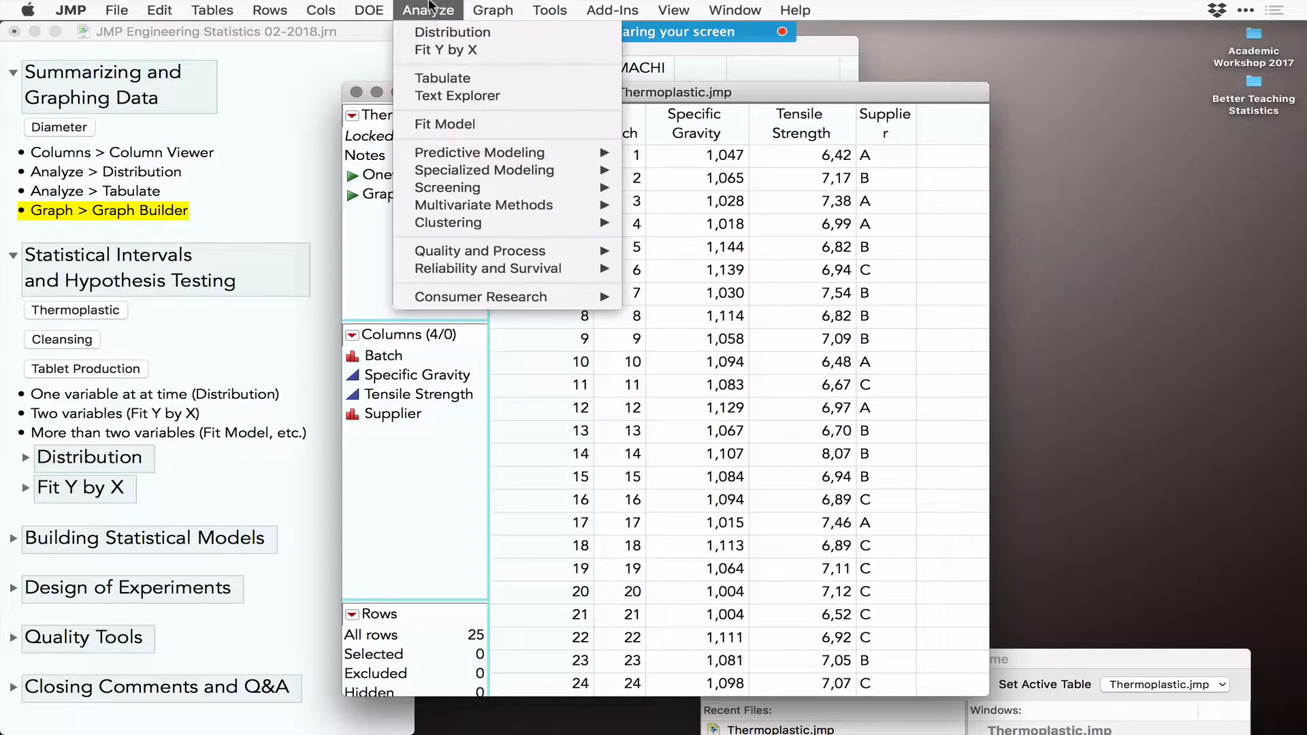
{"action": "left_click", "coordinate": [443, 32]}
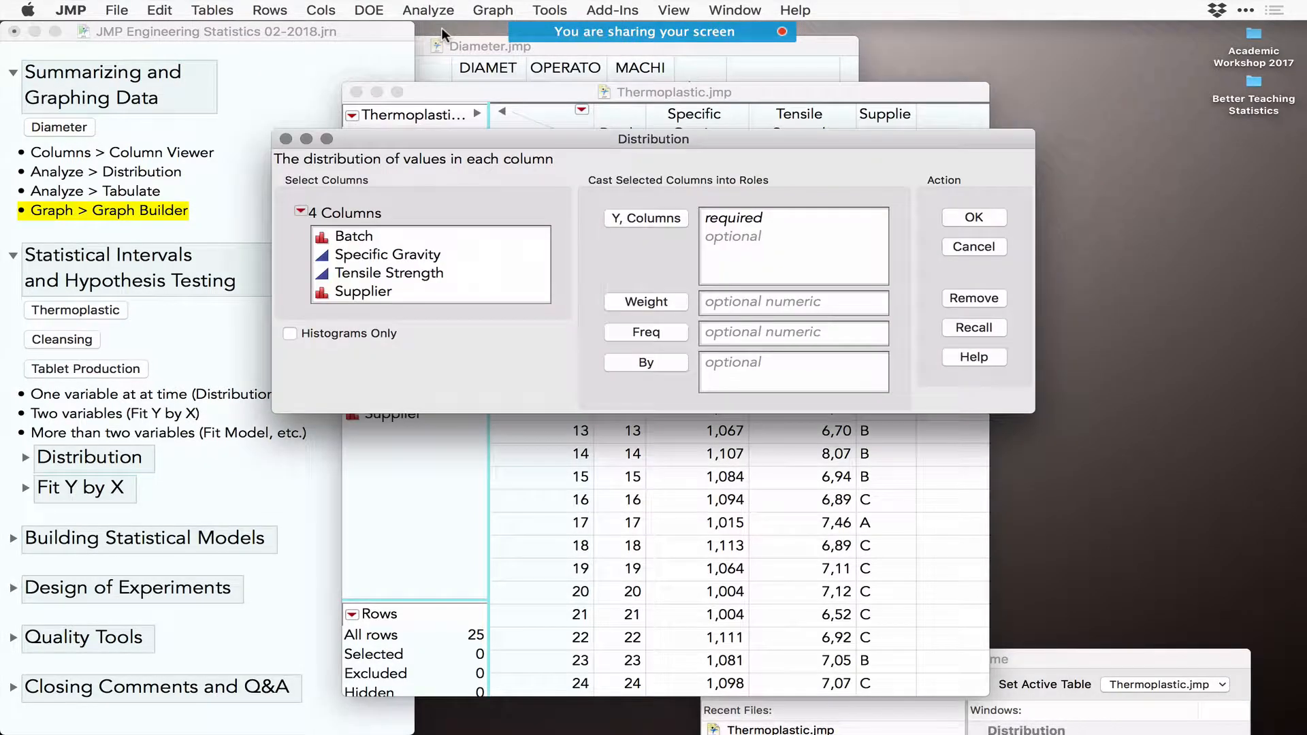
{"action": "left_click", "coordinate": [380, 274]}
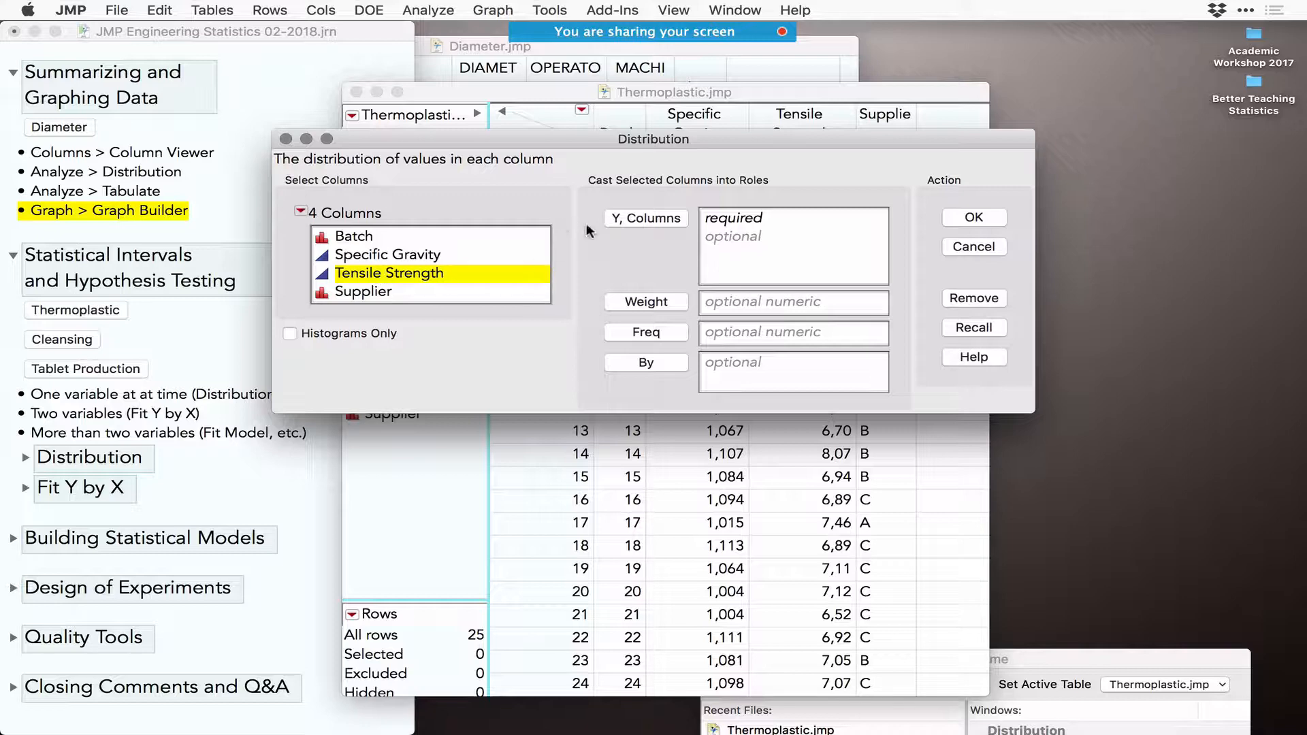
{"action": "left_click", "coordinate": [641, 221]}
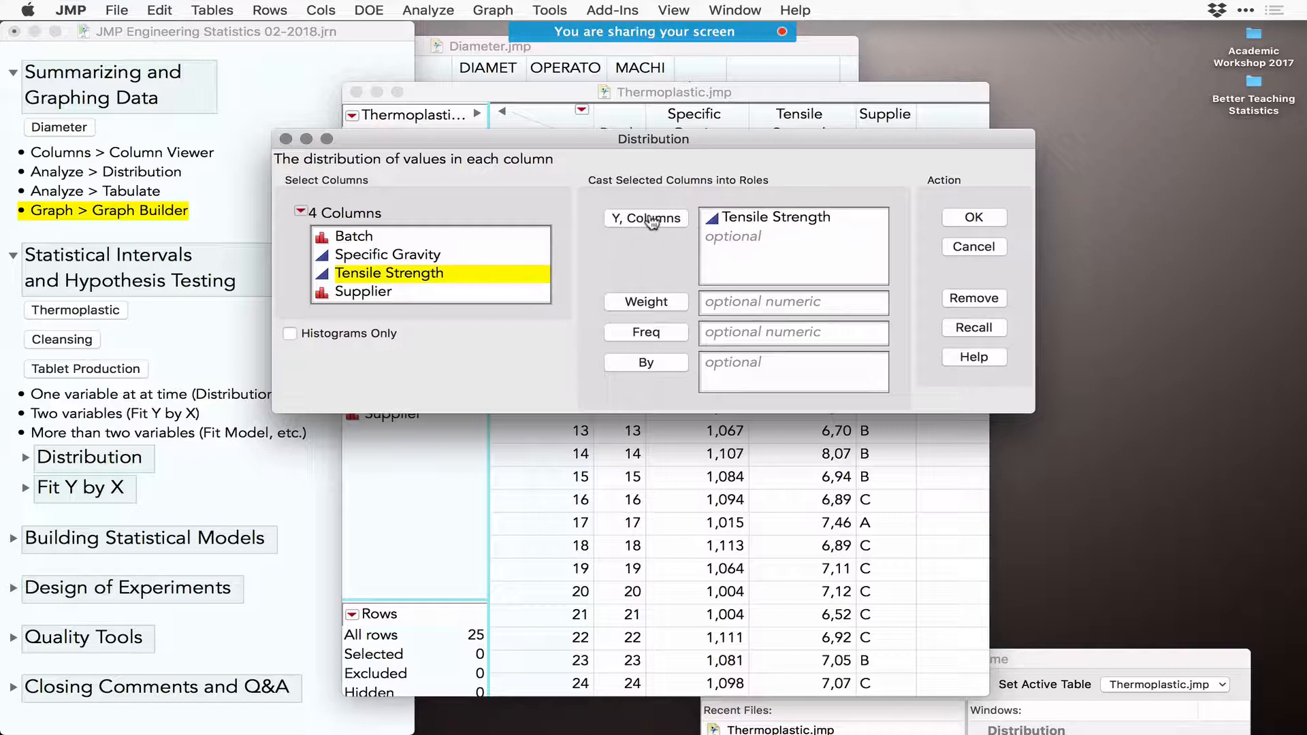
{"action": "double_click", "coordinate": [390, 256]}
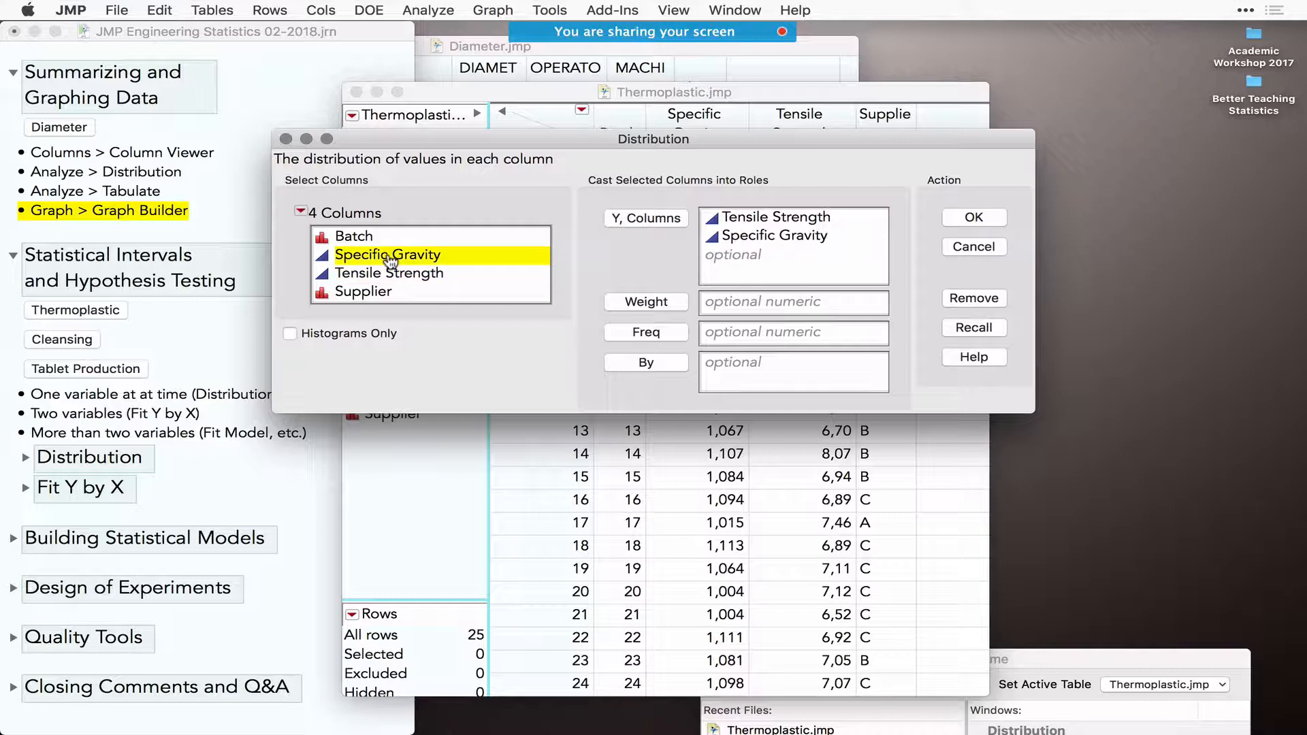
{"action": "double_click", "coordinate": [359, 294]}
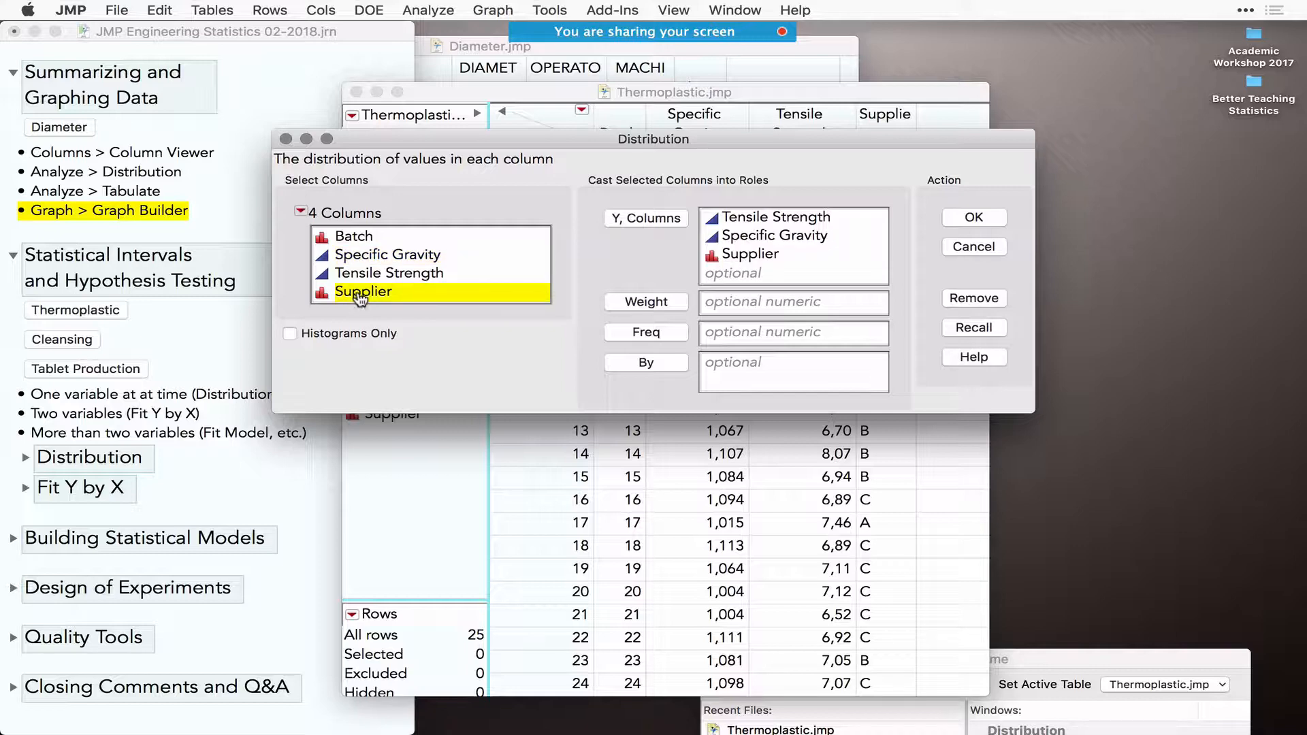
{"action": "left_click", "coordinate": [975, 218]}
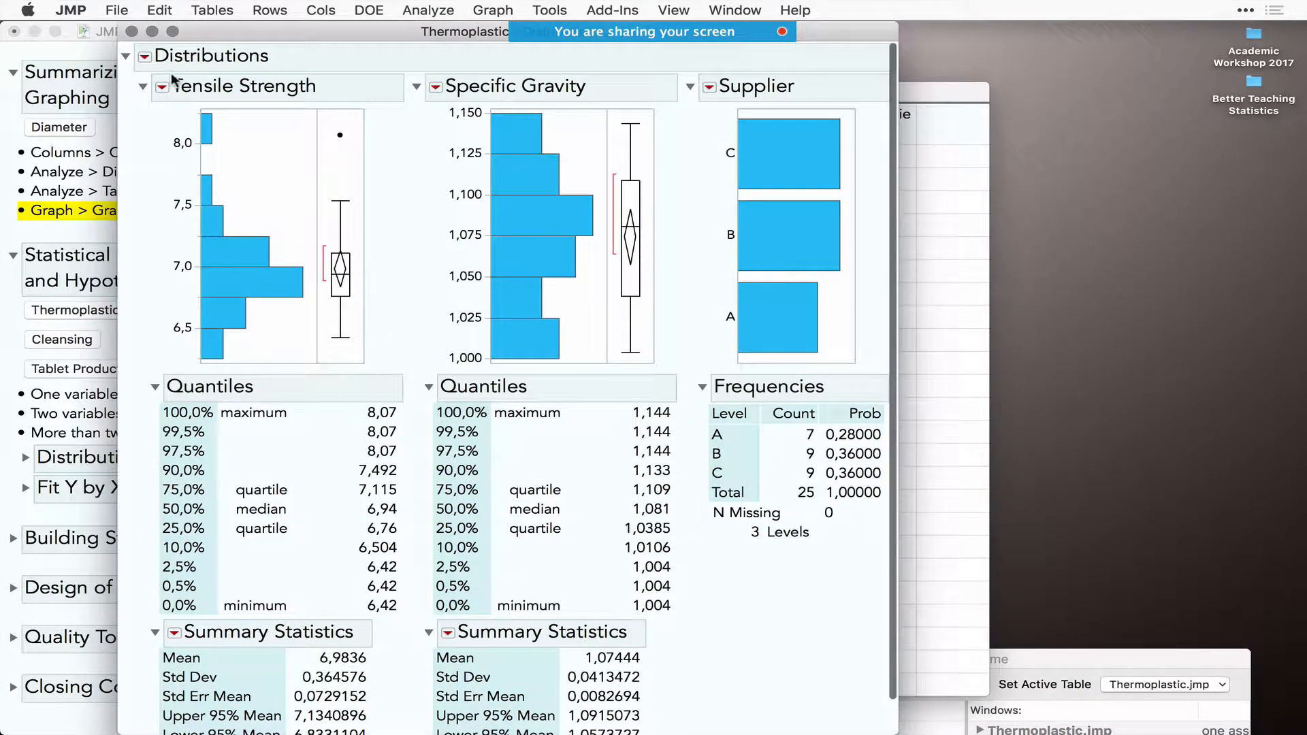
- Stack the distribution reports and collapse the Specific Gravity and Supplier sections
{"action": "left_click", "coordinate": [145, 56]}
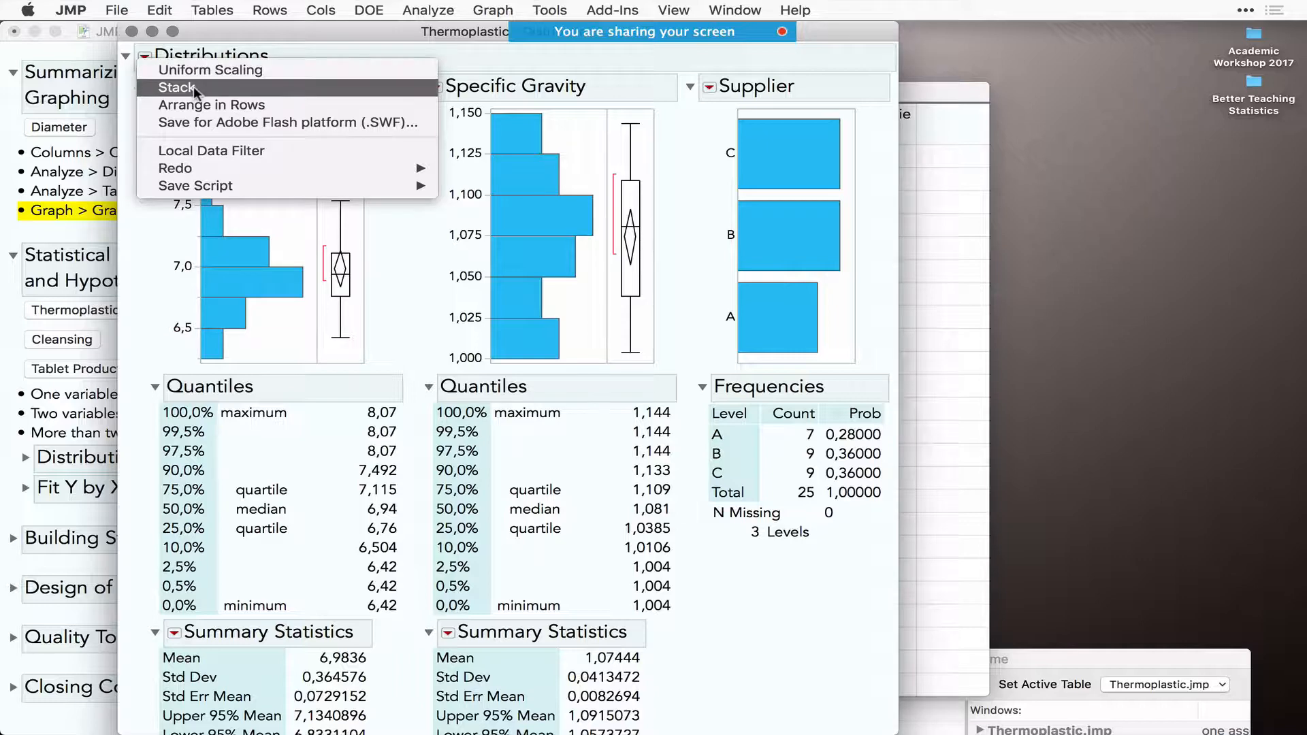
{"action": "left_click", "coordinate": [172, 87]}
{"action": "scroll", "coordinate": [414, 339], "scroll_direction": "up", "scroll_amount": 3}
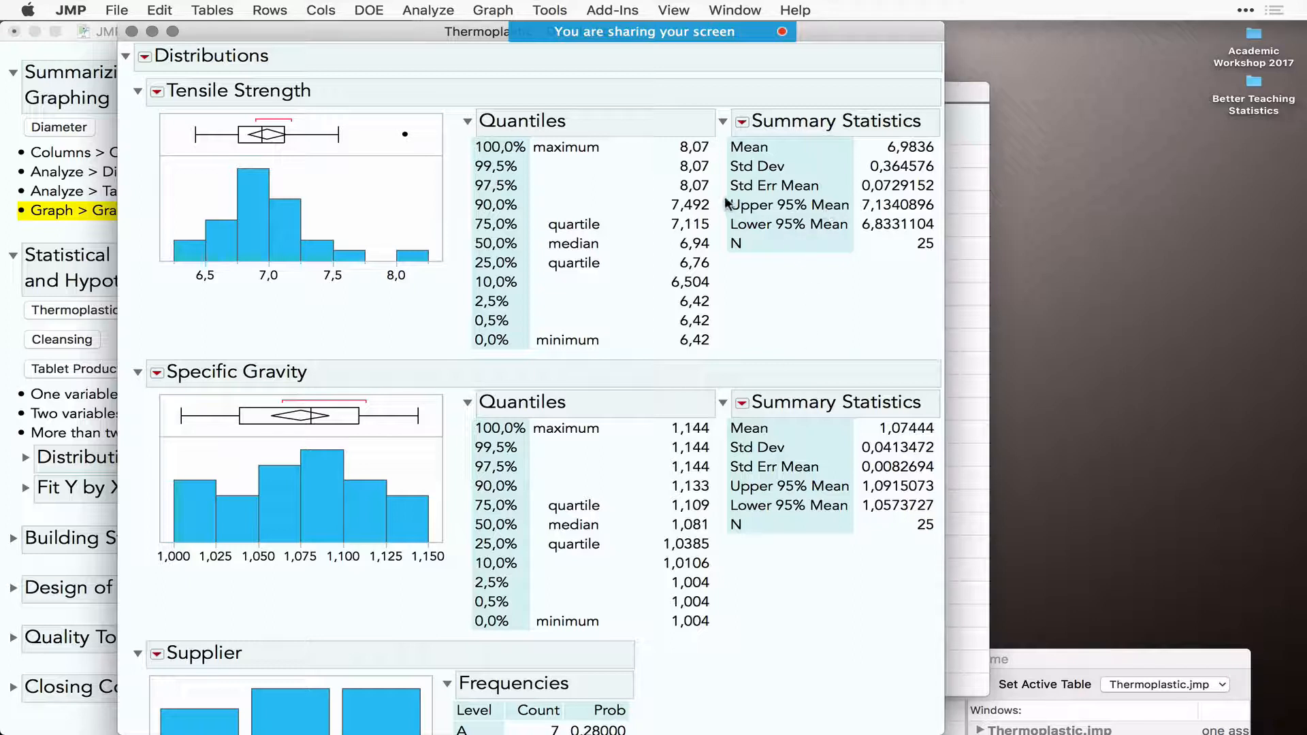
{"action": "left_click_drag", "start_coordinate": [722, 198], "coordinate": [723, 227]}
{"action": "left_click", "coordinate": [136, 374]}
{"action": "left_click", "coordinate": [137, 407]}
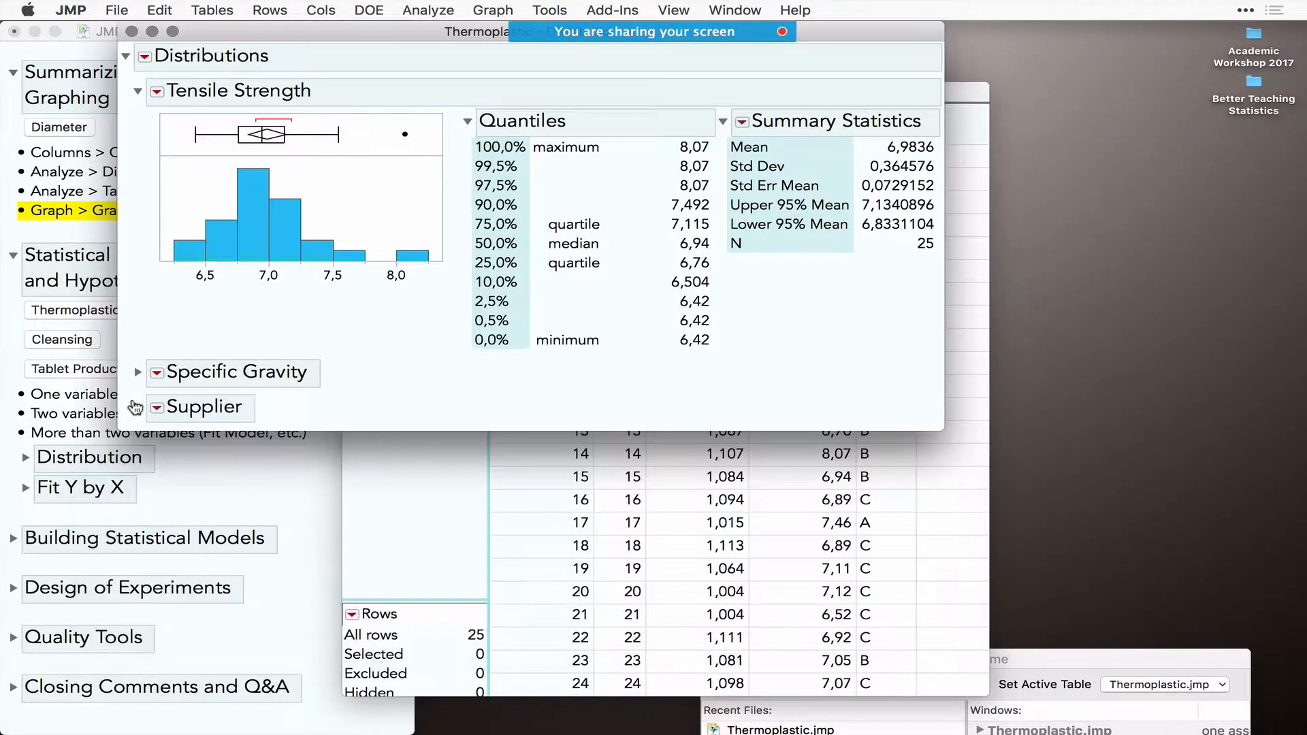
- Add a 0,90 confidence interval to the Tensile Strength report and slightly narrow the Summary Statistics label column
{"action": "left_click", "coordinate": [156, 93]}
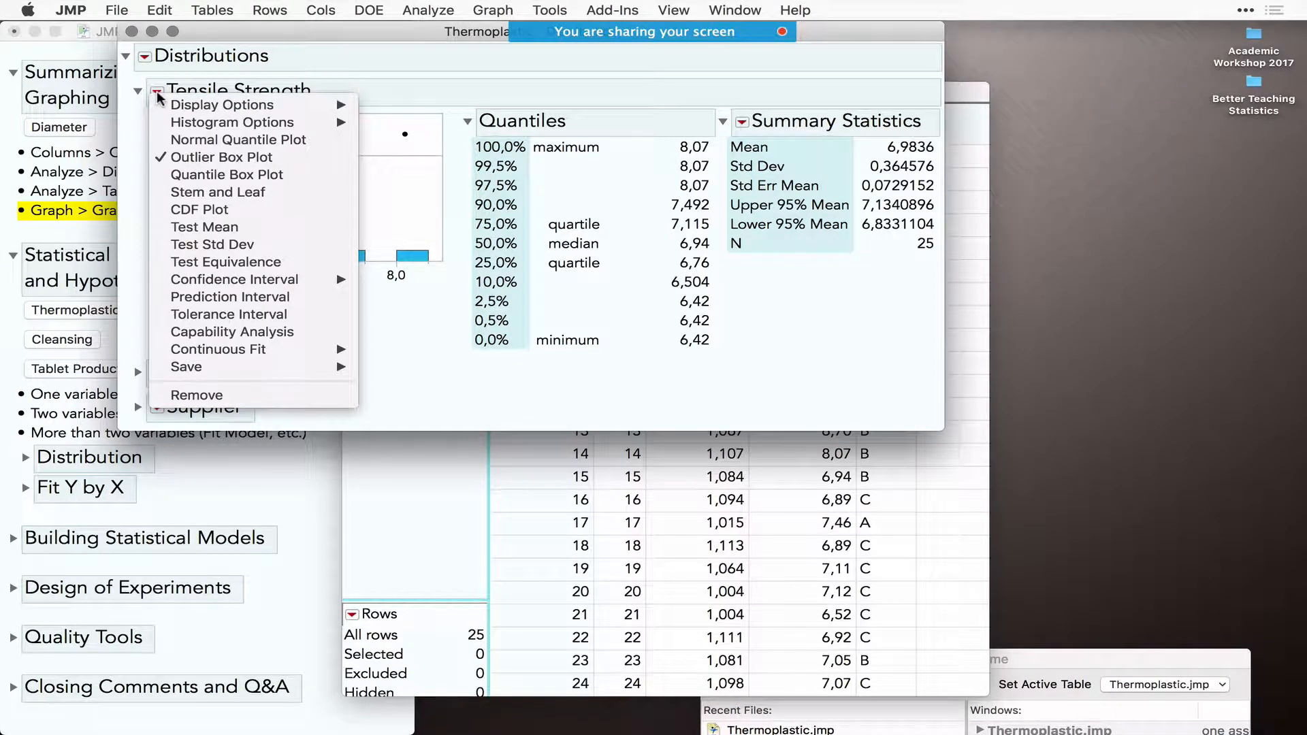
{"action": "mouse_move", "coordinate": [242, 280]}
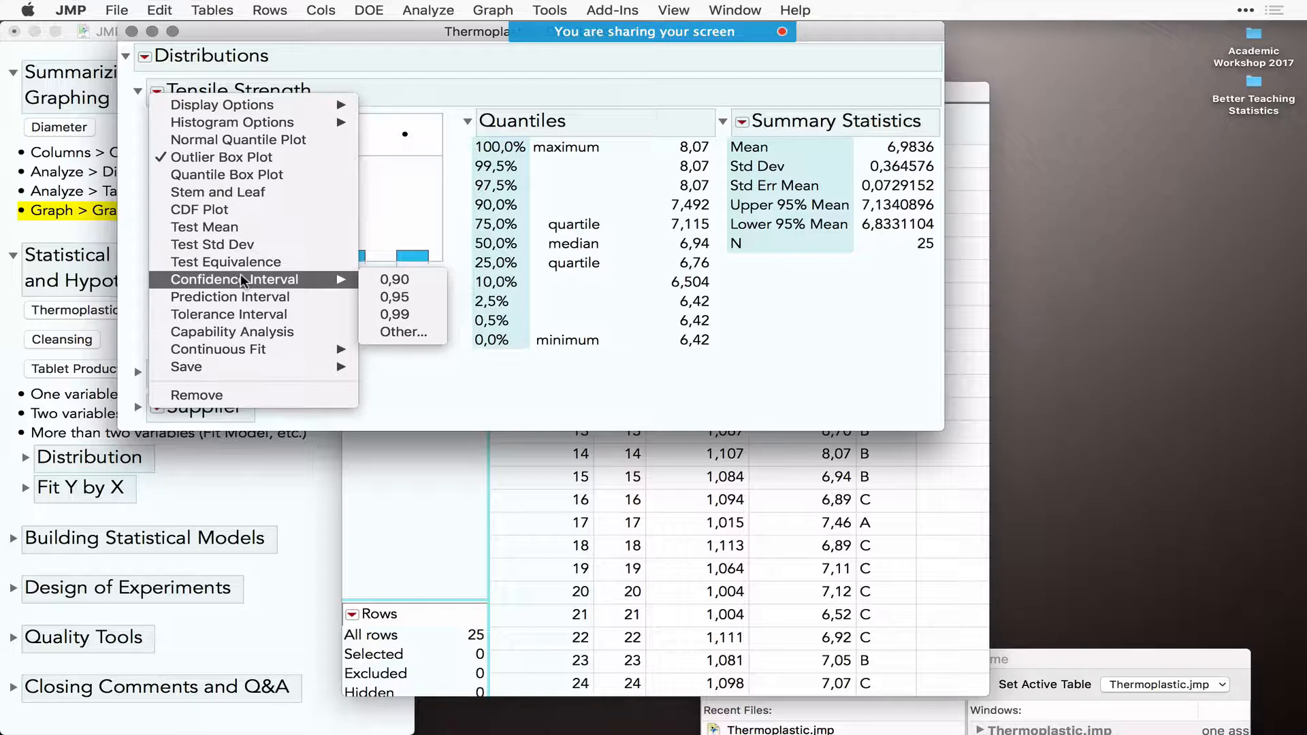
{"action": "left_click", "coordinate": [402, 280]}
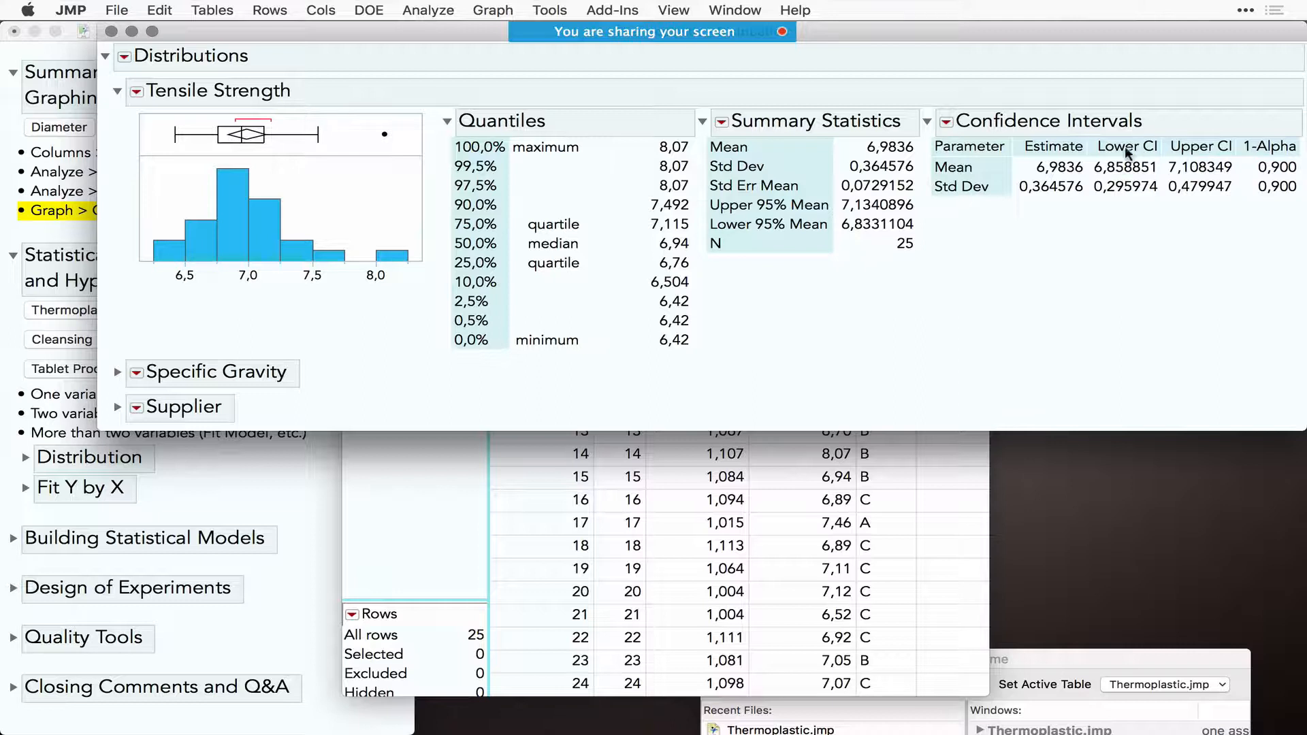
{"action": "mouse_move", "coordinate": [1169, 123]}
{"action": "left_mouse_down"}
{"action": "mouse_move", "coordinate": [1088, 129]}
{"action": "mouse_move", "coordinate": [1114, 181]}
{"action": "mouse_move", "coordinate": [1240, 188]}
{"action": "mouse_move", "coordinate": [1128, 122]}
{"action": "left_mouse_up"}
{"action": "left_click_drag", "start_coordinate": [831, 249], "coordinate": [828, 249]}
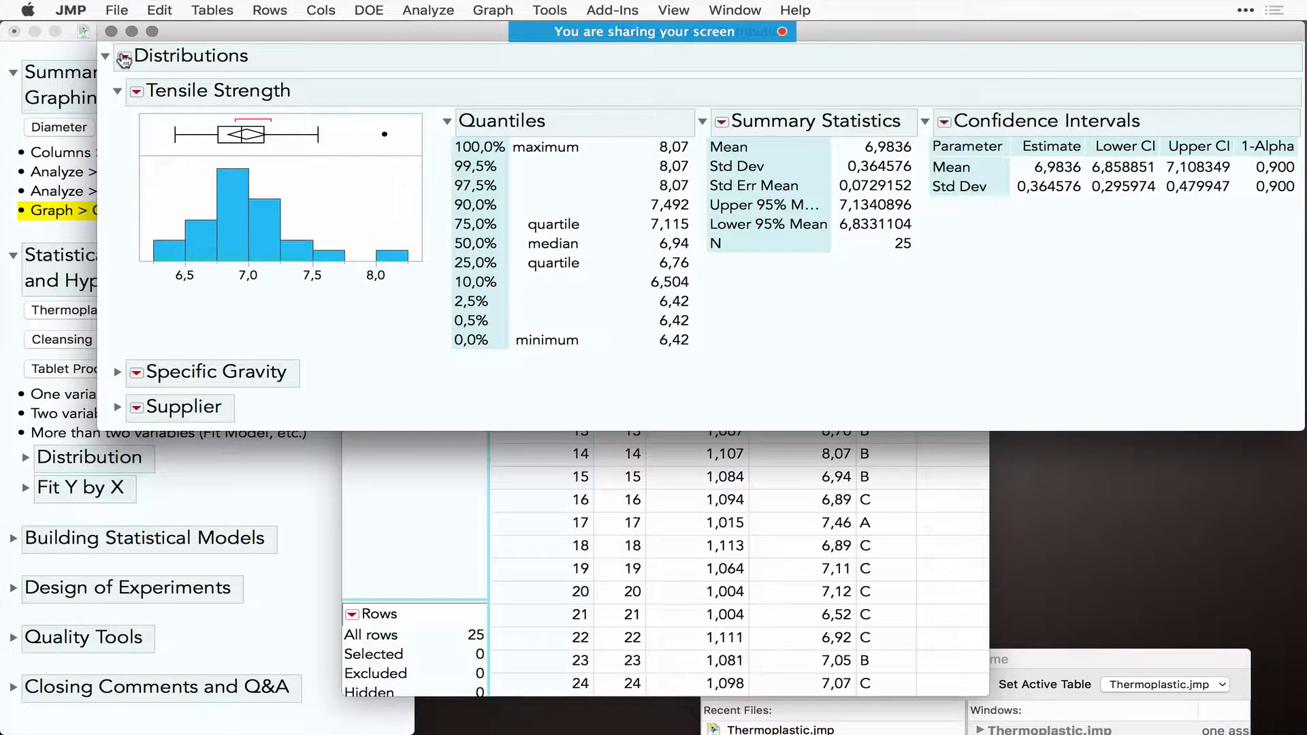
- Hide the Quantiles and Summary Statistics tables in the Tensile Strength report
{"action": "left_click", "coordinate": [136, 92]}
{"action": "mouse_move", "coordinate": [215, 105]}
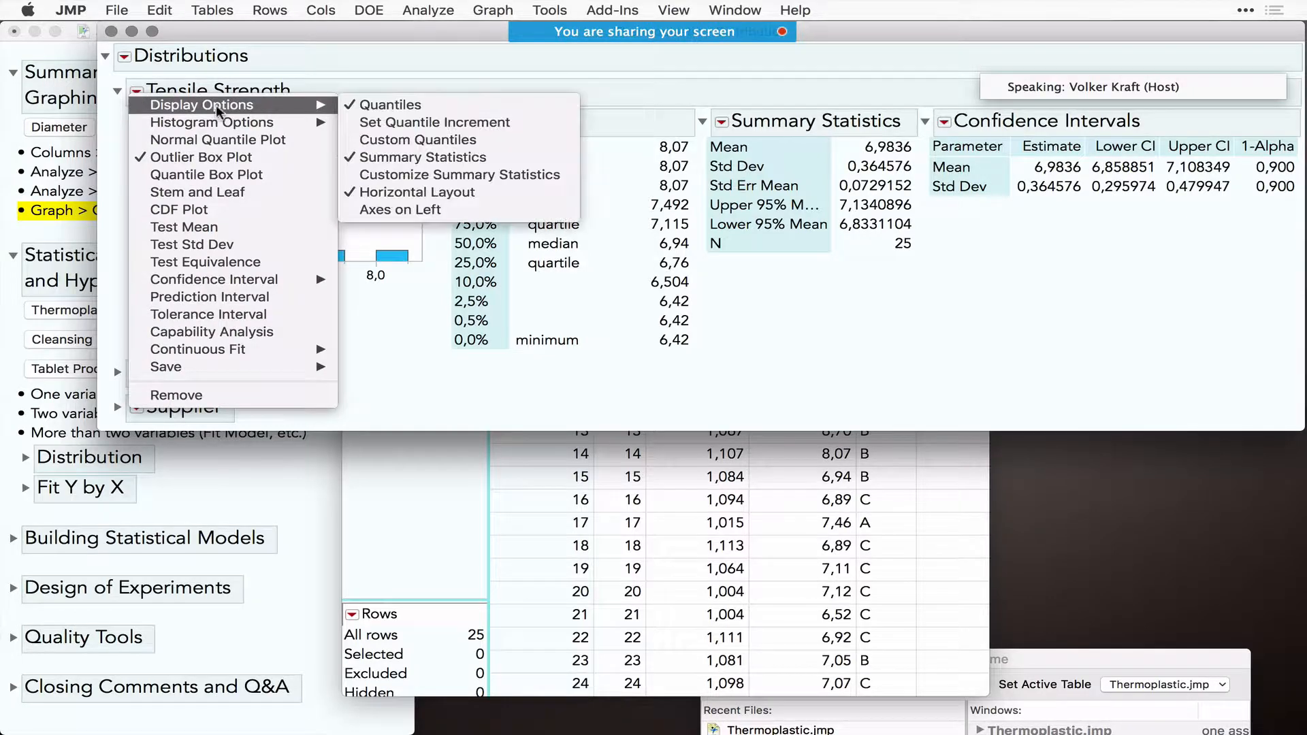
{"action": "left_click", "coordinate": [385, 104]}
{"action": "left_click", "coordinate": [137, 95]}
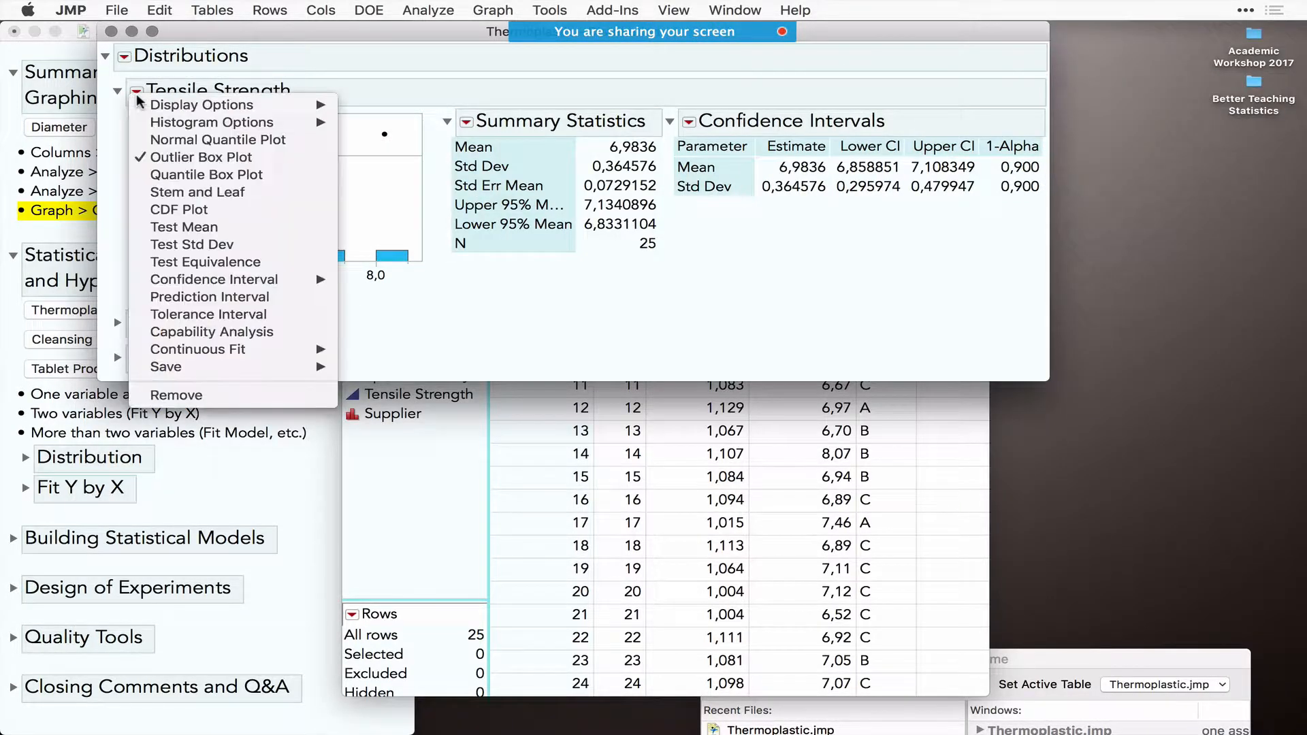
{"action": "mouse_move", "coordinate": [190, 103]}
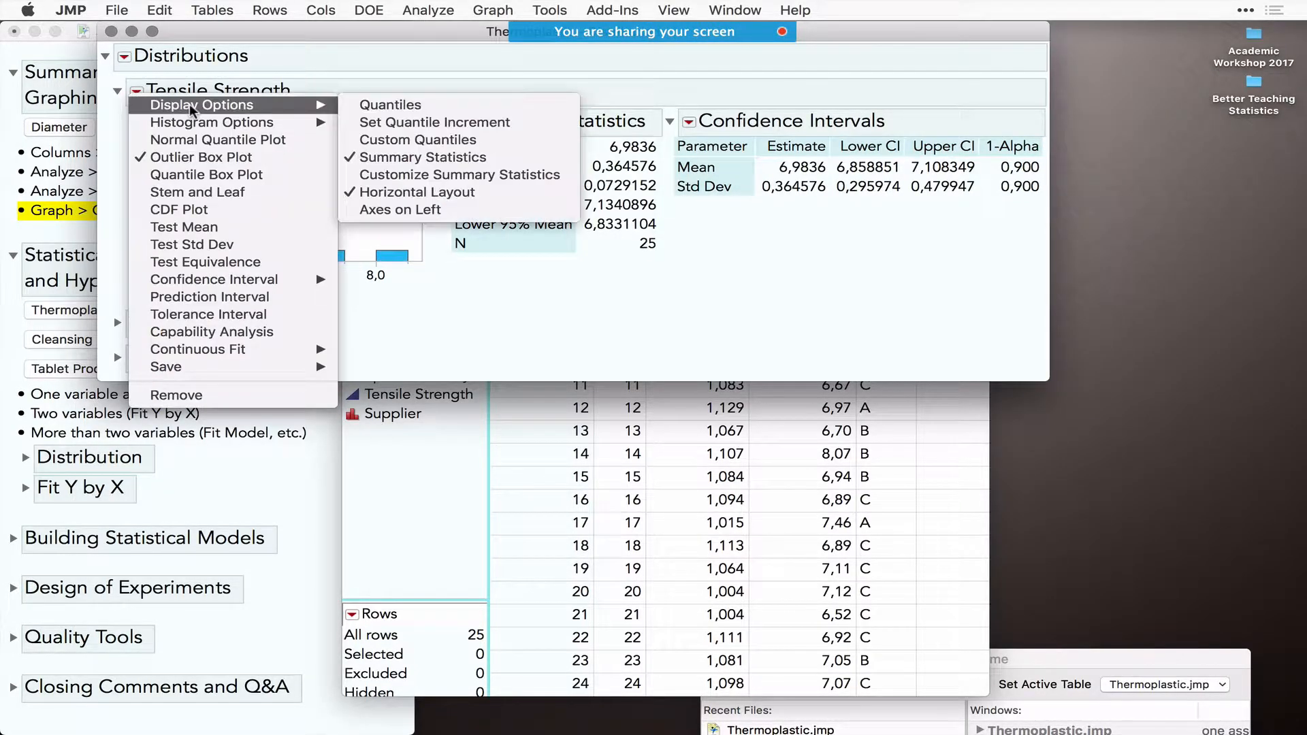
{"action": "left_click", "coordinate": [377, 158]}
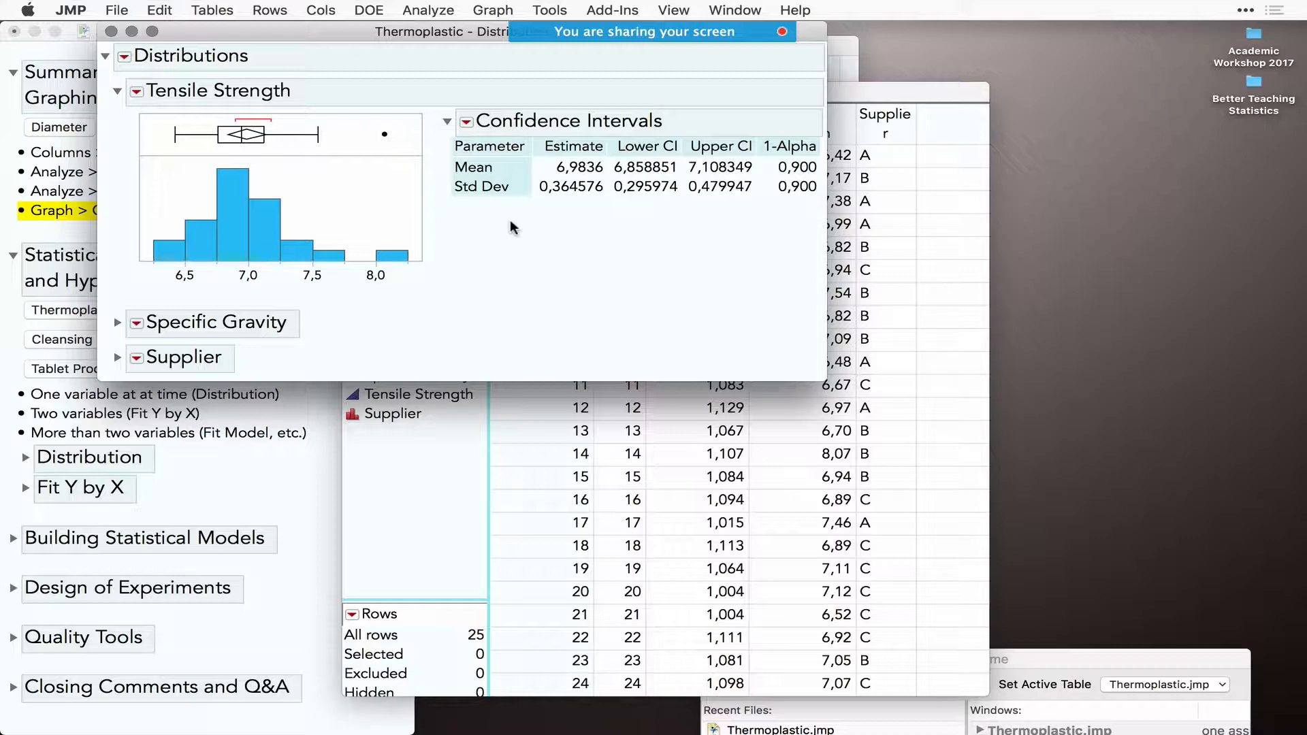
- Add a two-sided 0,95 prediction interval for 10 future samples of Tensile Strength, and circle its mean limits
{"action": "left_click", "coordinate": [137, 92]}
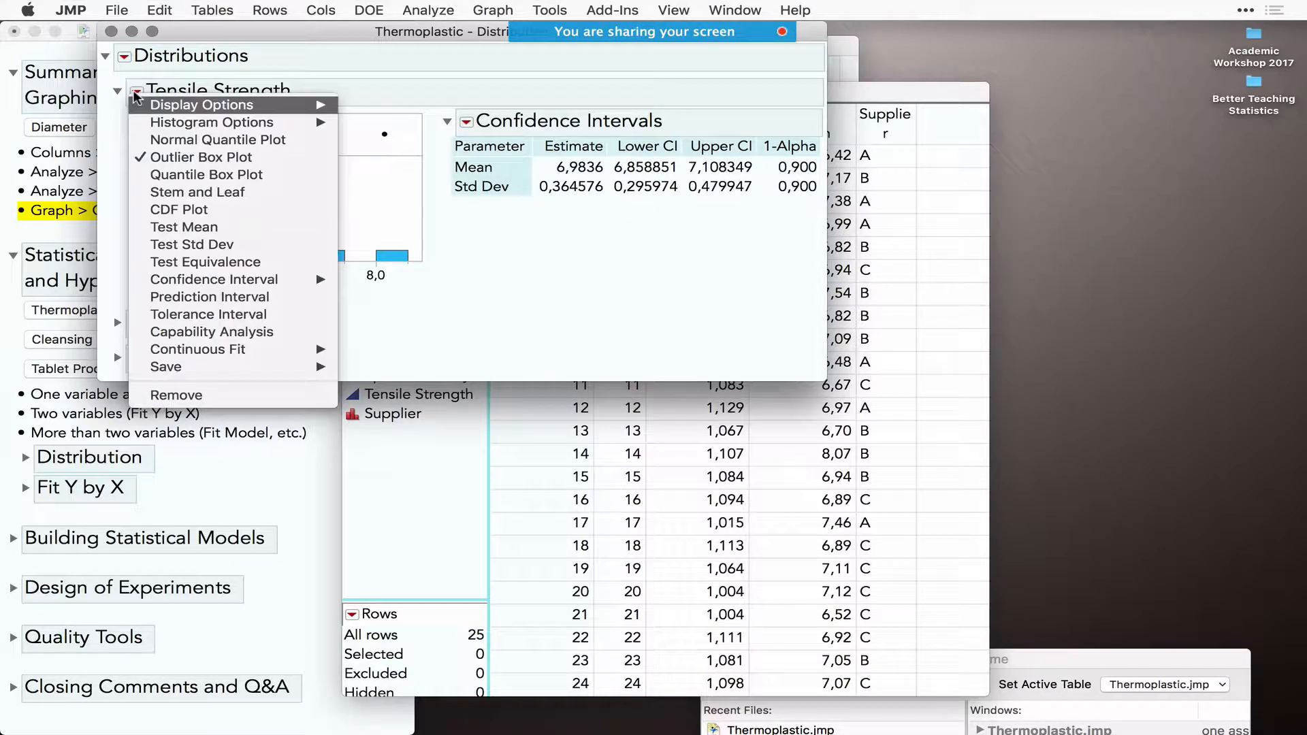
{"action": "left_click", "coordinate": [243, 299]}
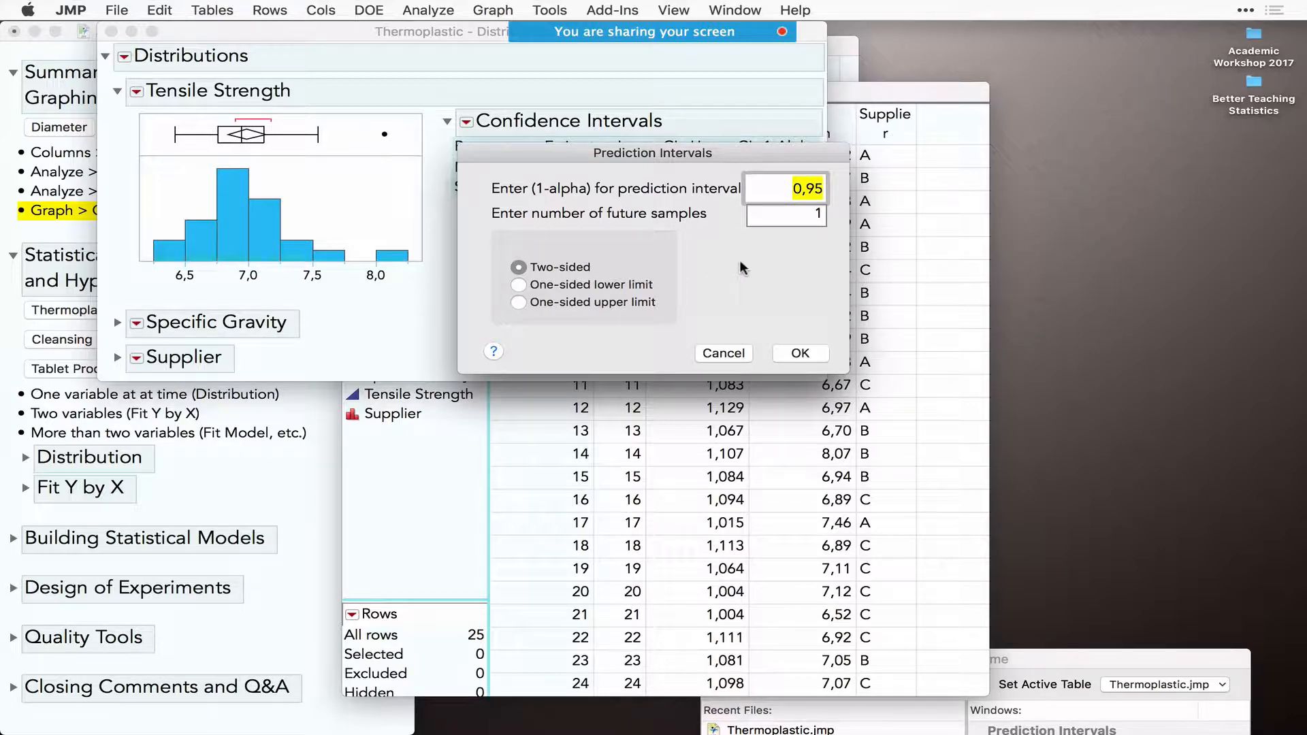
{"action": "left_click", "coordinate": [792, 216]}
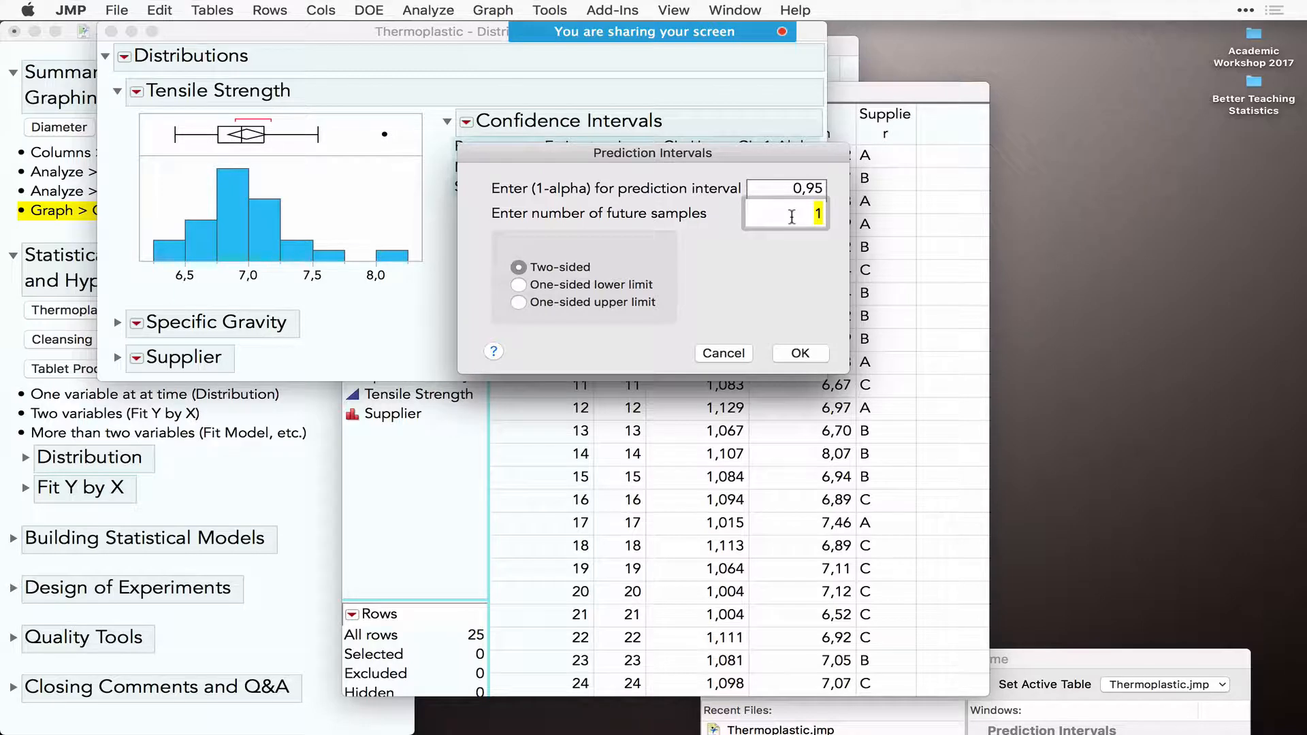
{"action": "type", "text": "10"}
{"action": "left_click", "coordinate": [811, 268]}
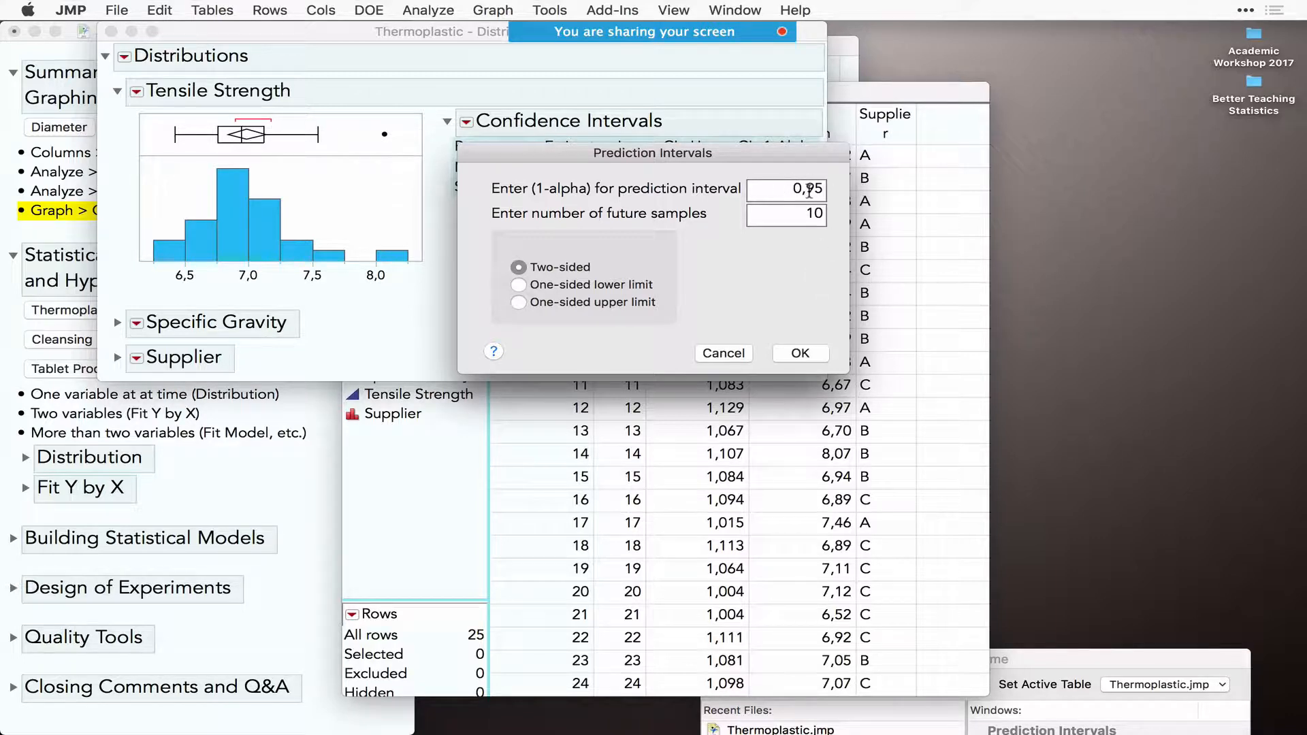
{"action": "left_click", "coordinate": [811, 354]}
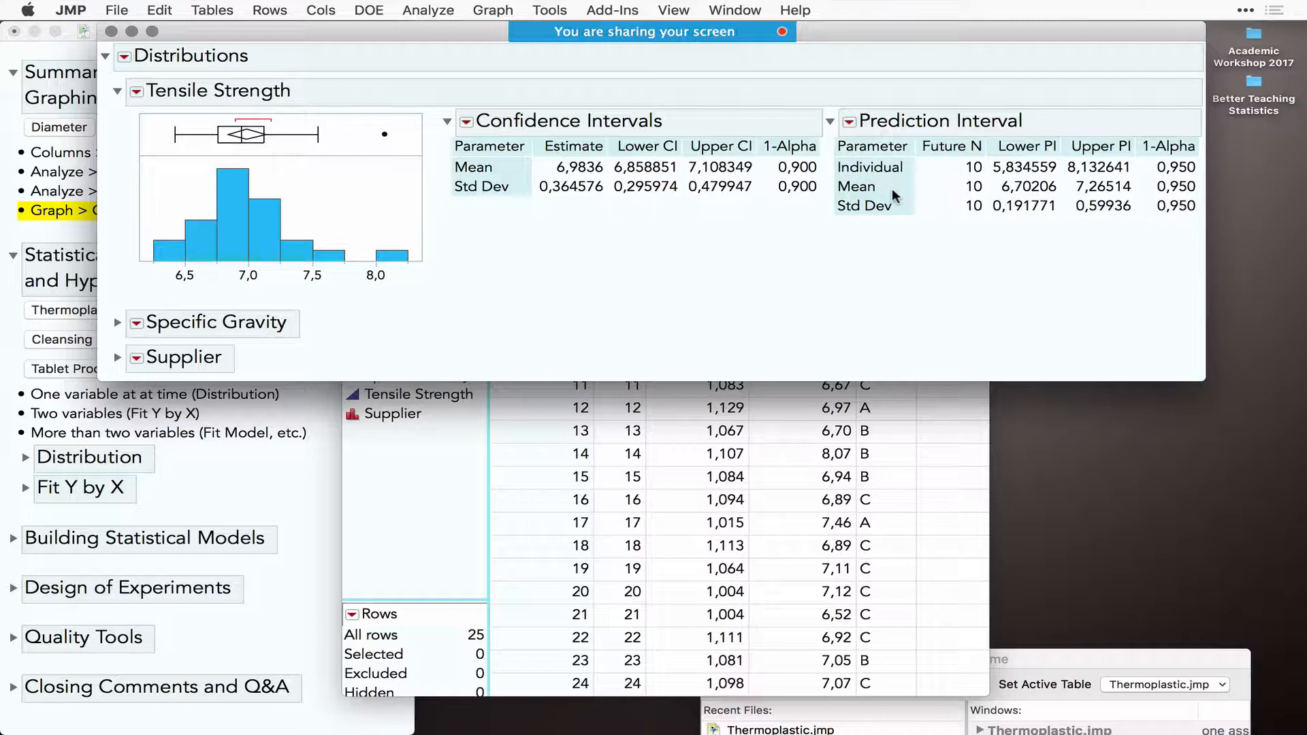
{"action": "mouse_move", "coordinate": [1070, 228]}
{"action": "left_mouse_down"}
{"action": "mouse_move", "coordinate": [1068, 193]}
{"action": "mouse_move", "coordinate": [991, 199]}
{"action": "mouse_move", "coordinate": [1072, 176]}
{"action": "mouse_move", "coordinate": [1161, 192]}
{"action": "mouse_move", "coordinate": [1079, 202]}
{"action": "left_mouse_up"}
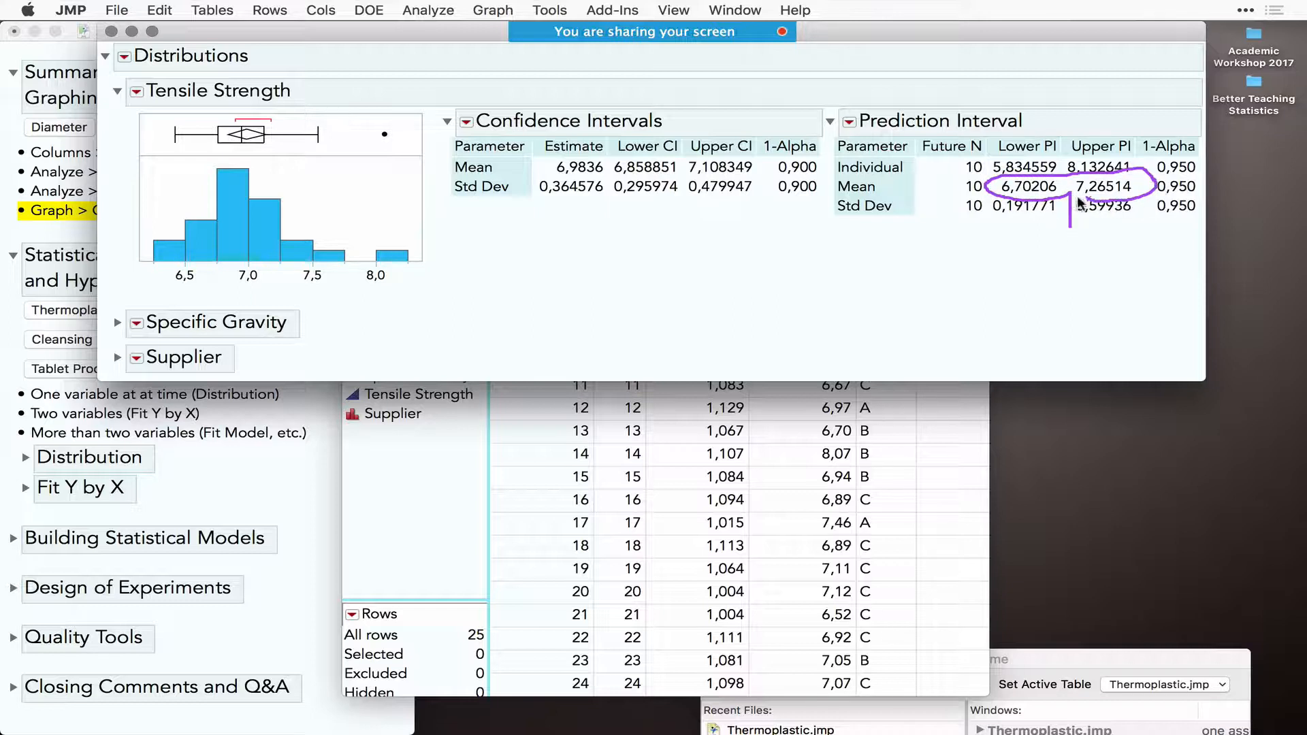
{"action": "mouse_move", "coordinate": [1180, 307]}
{"action": "left_mouse_down"}
{"action": "mouse_move", "coordinate": [1173, 213]}
{"action": "mouse_move", "coordinate": [1188, 234]}
{"action": "left_mouse_up"}
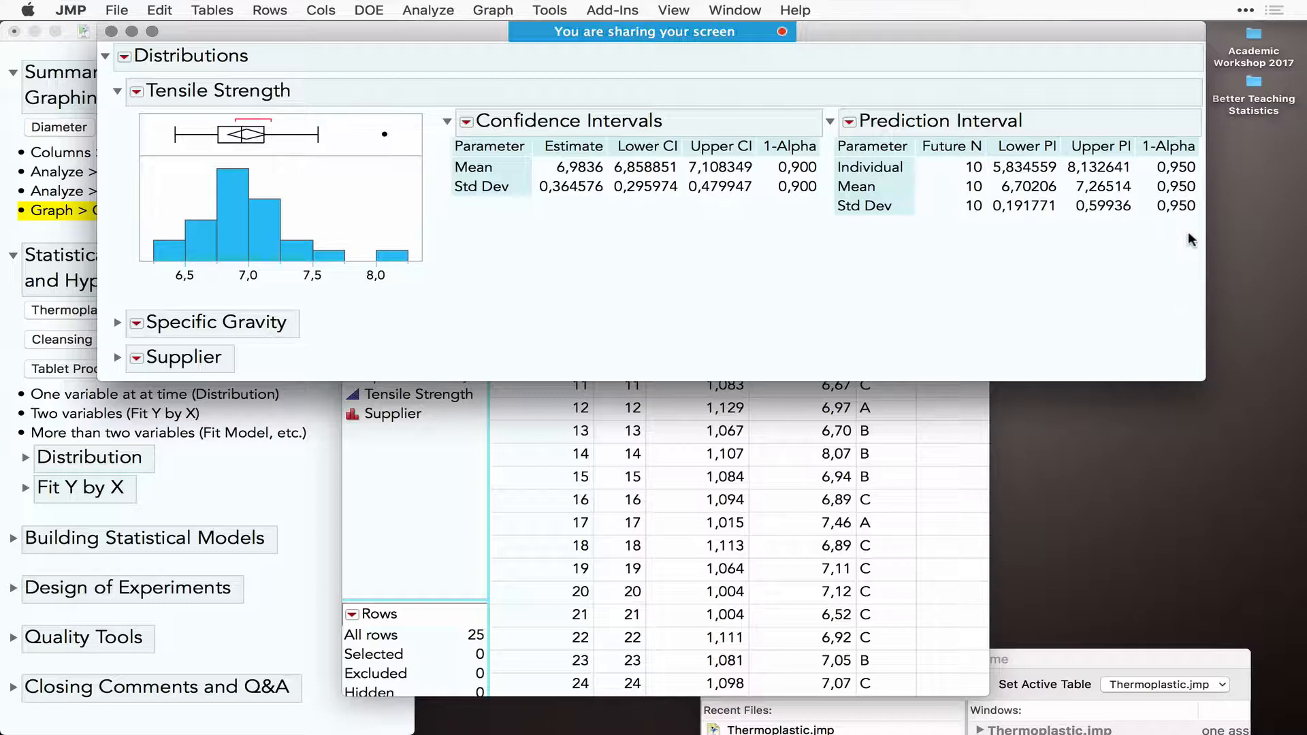
- Add a two-sided tolerance interval for Tensile Strength with 0,95 confidence and a 0,9 proportion to cover, and mark its limits
{"action": "left_click", "coordinate": [137, 95]}
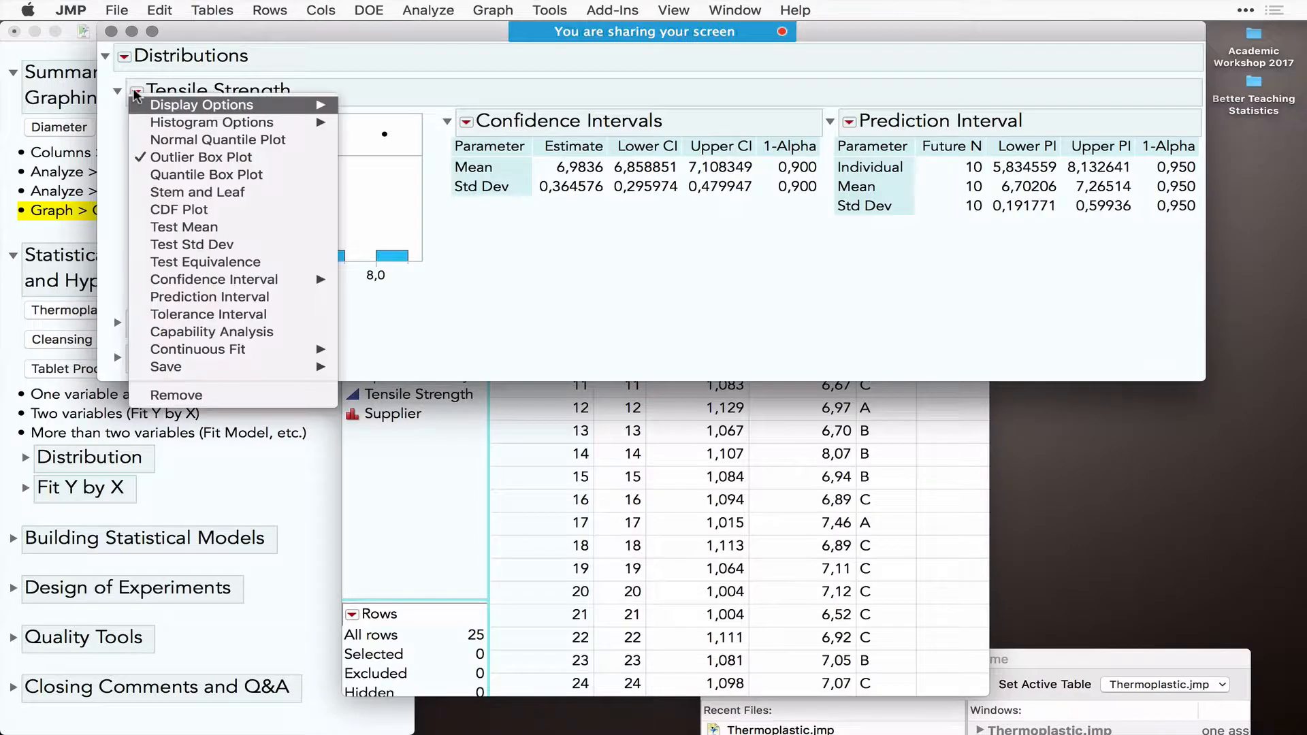
{"action": "left_click", "coordinate": [229, 315]}
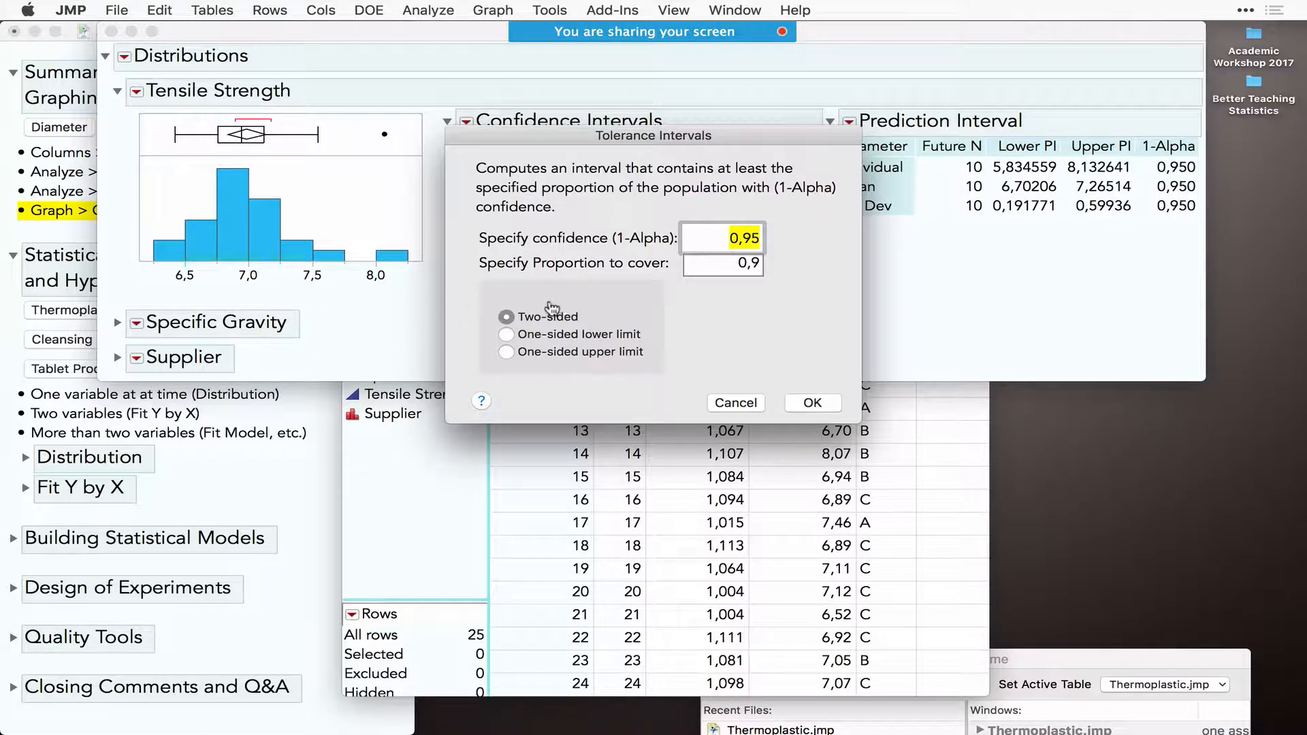
{"action": "left_click", "coordinate": [734, 268]}
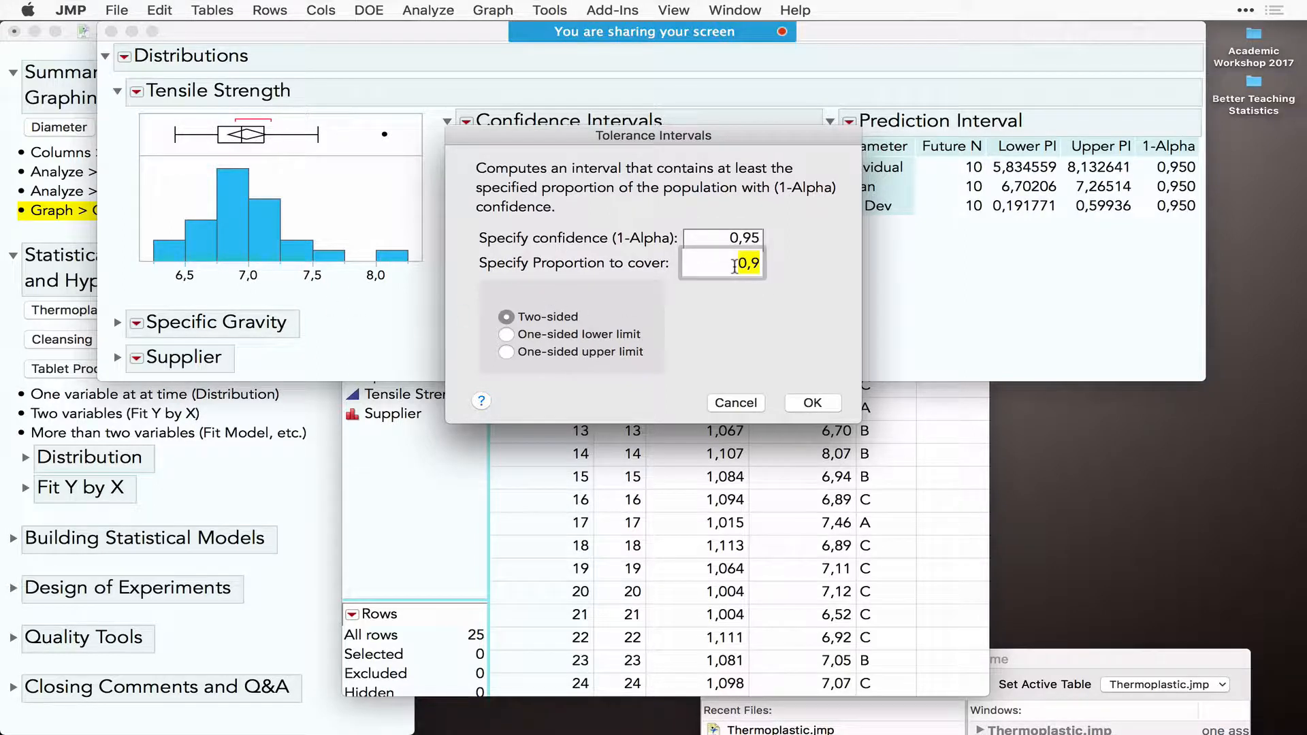
{"action": "left_click", "coordinate": [719, 239]}
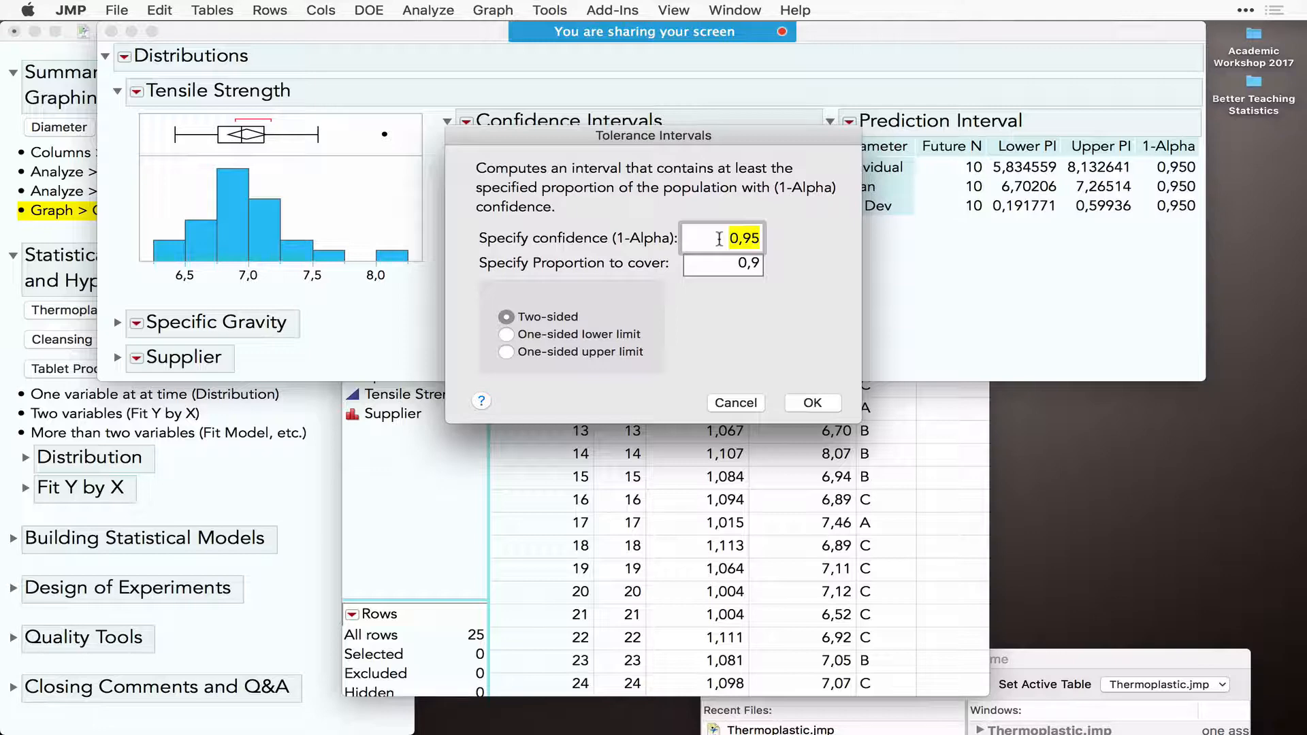
{"action": "left_click", "coordinate": [815, 403]}
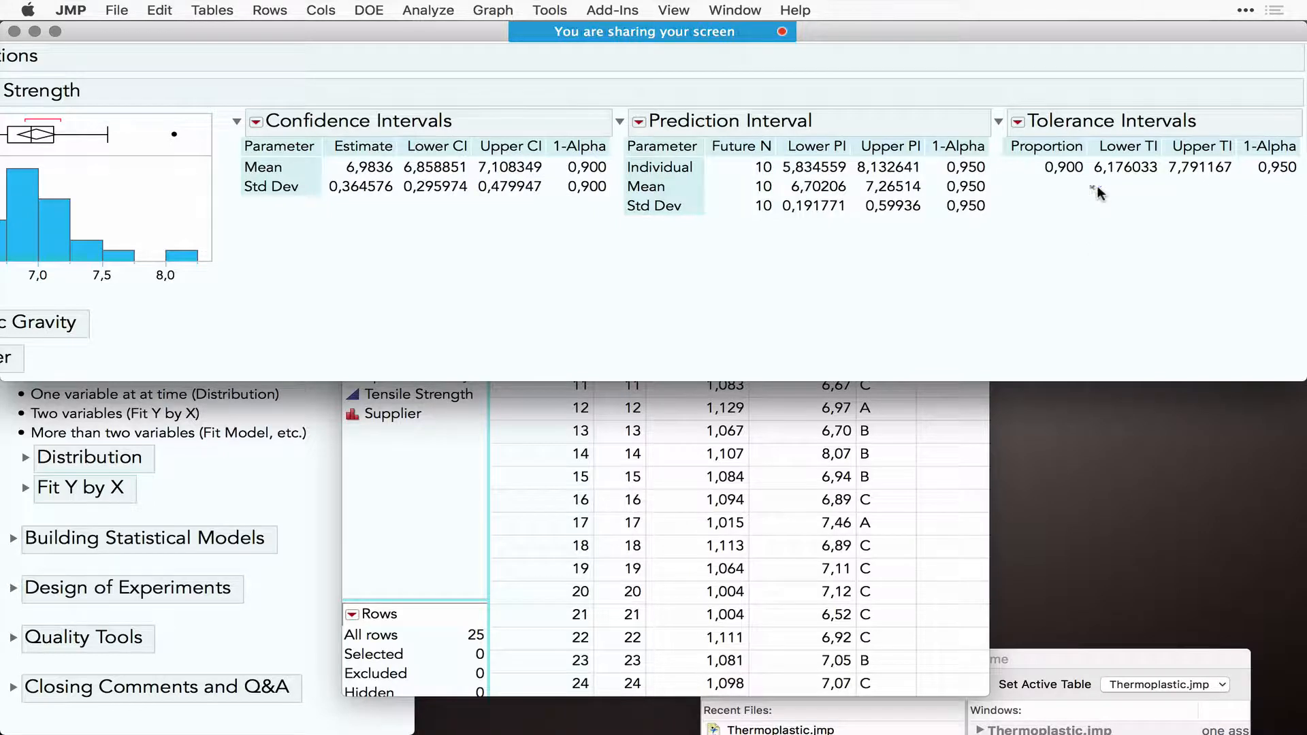
{"action": "left_click_drag", "start_coordinate": [1092, 188], "coordinate": [1244, 179]}
{"action": "scroll", "coordinate": [671, 312], "scroll_direction": "left", "scroll_amount": 5}
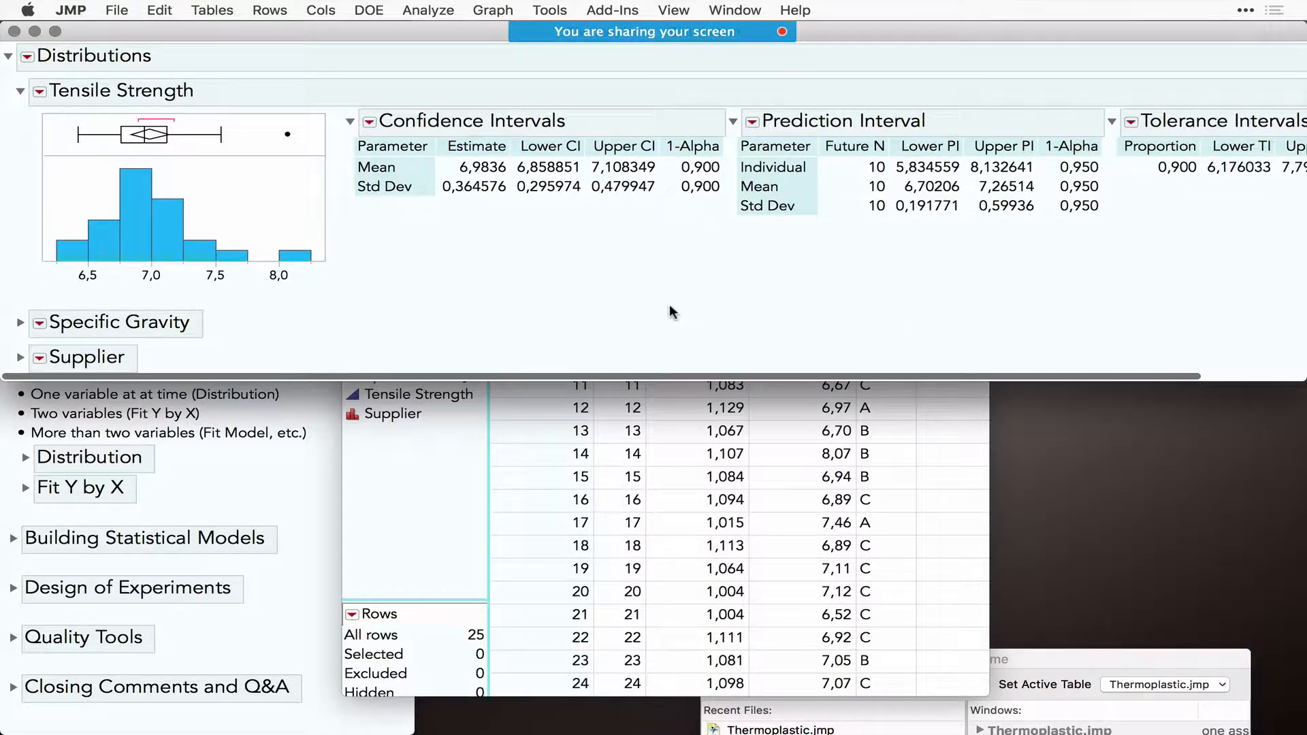
- Test the Tensile Strength mean against a hypothesized 7,2 with the Wilcoxon Signed Rank test included, and trace the resulting curve
{"action": "left_click", "coordinate": [41, 91]}
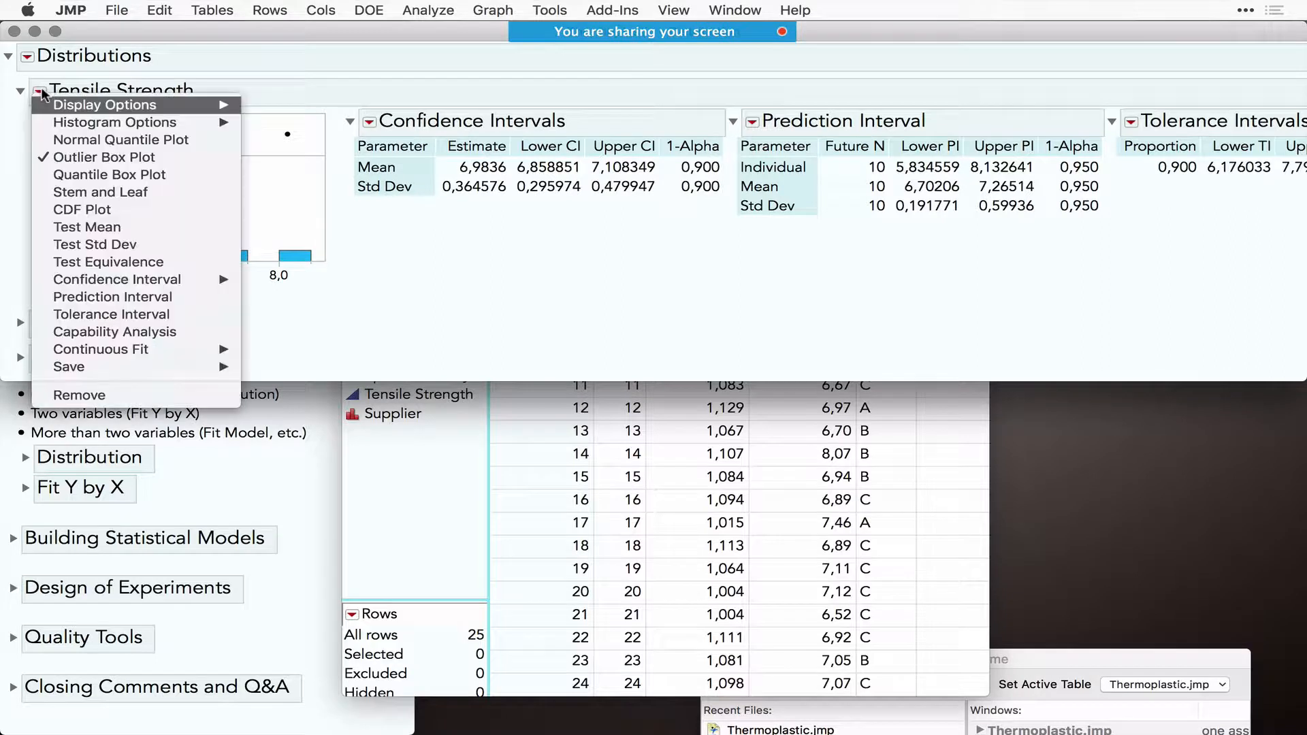
{"action": "left_click", "coordinate": [129, 226]}
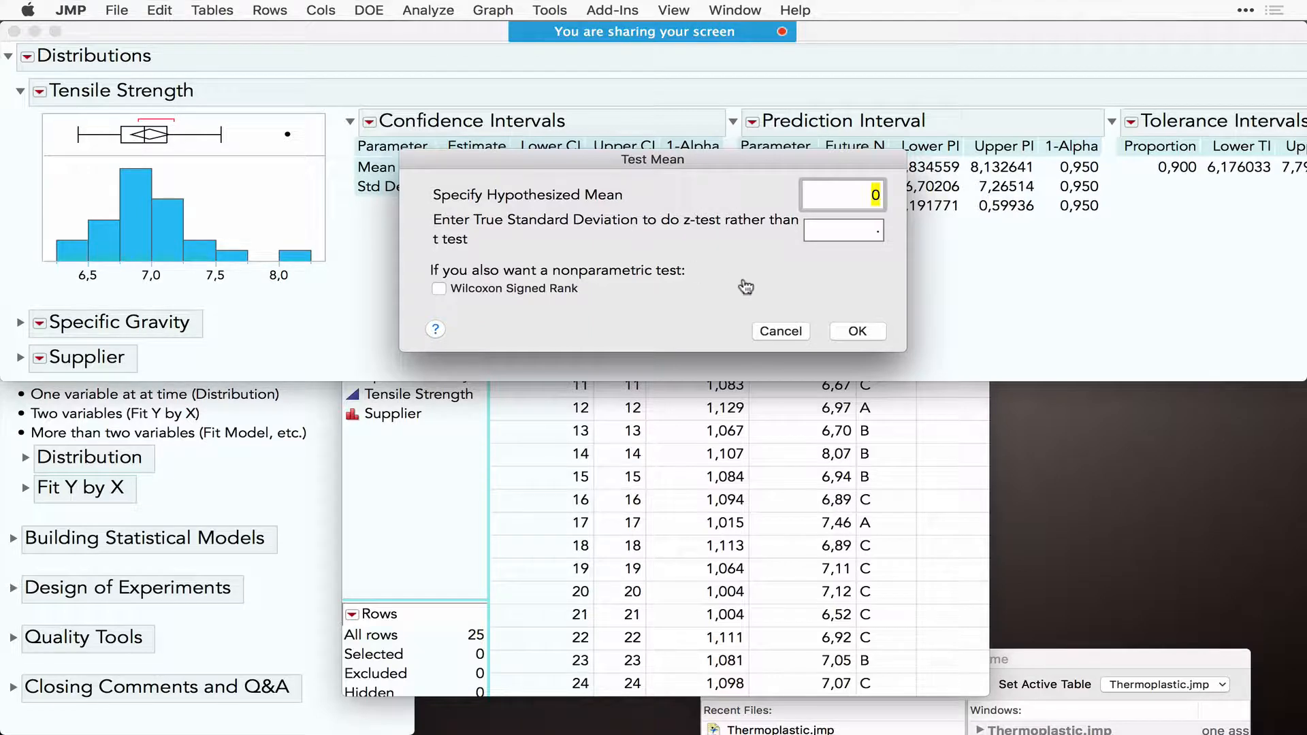
{"action": "left_click", "coordinate": [831, 197]}
{"action": "double_click", "coordinate": [831, 197]}
{"action": "key", "text": "BackSpace"}
{"action": "type", "text": "7,2"}
{"action": "left_click", "coordinate": [439, 289]}
{"action": "left_click", "coordinate": [863, 333]}
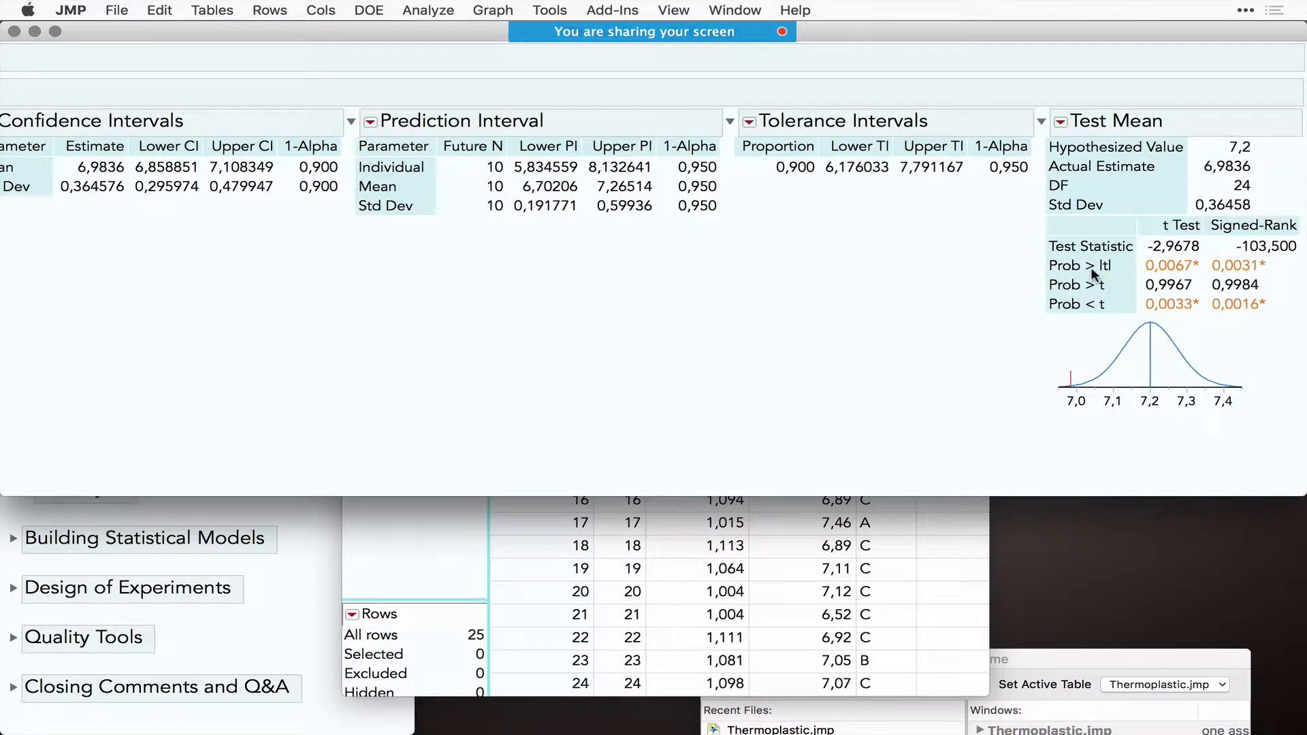
{"action": "left_click_drag", "start_coordinate": [1151, 476], "coordinate": [1151, 409]}
{"action": "left_click_drag", "start_coordinate": [1006, 373], "coordinate": [1193, 354]}
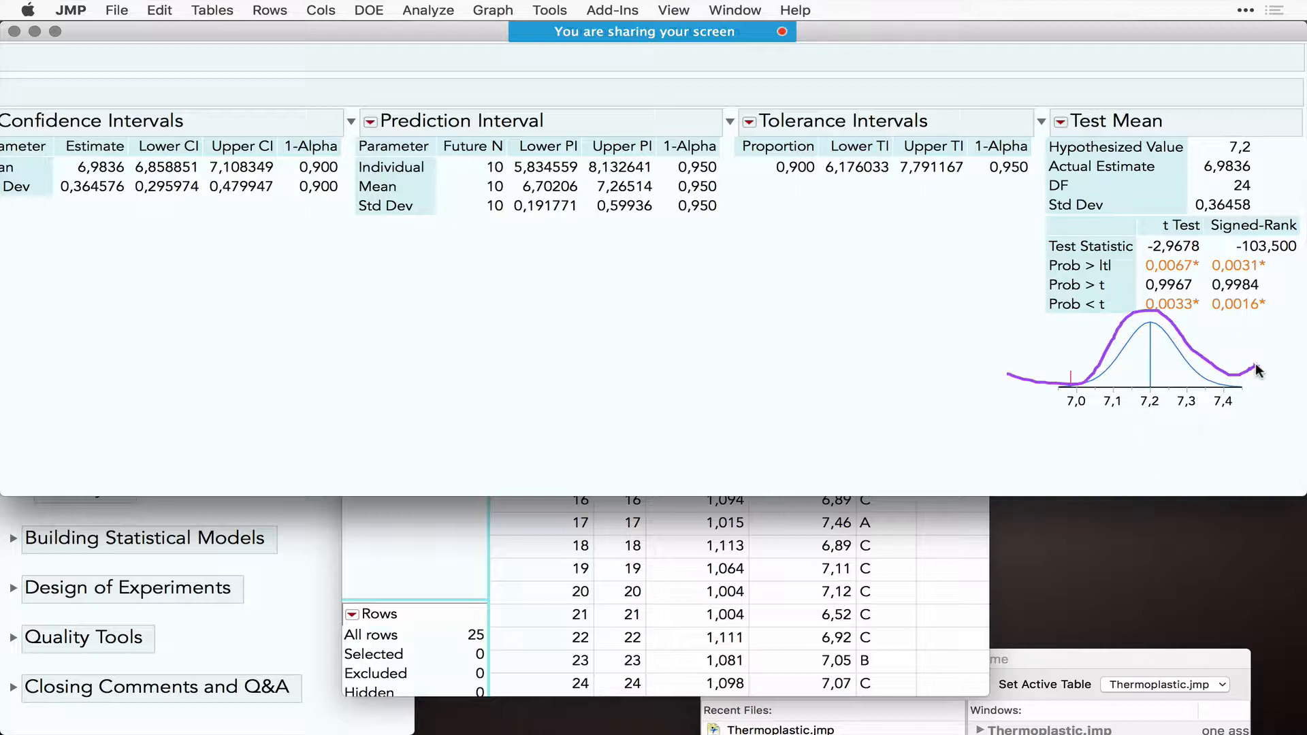
- Circle the estimate marker and the p-values in the Test Mean results, and mark the hypothesized mean under the curve
{"action": "mouse_move", "coordinate": [1083, 393]}
{"action": "left_mouse_down"}
{"action": "mouse_move", "coordinate": [1066, 364]}
{"action": "mouse_move", "coordinate": [1087, 365]}
{"action": "left_mouse_up"}
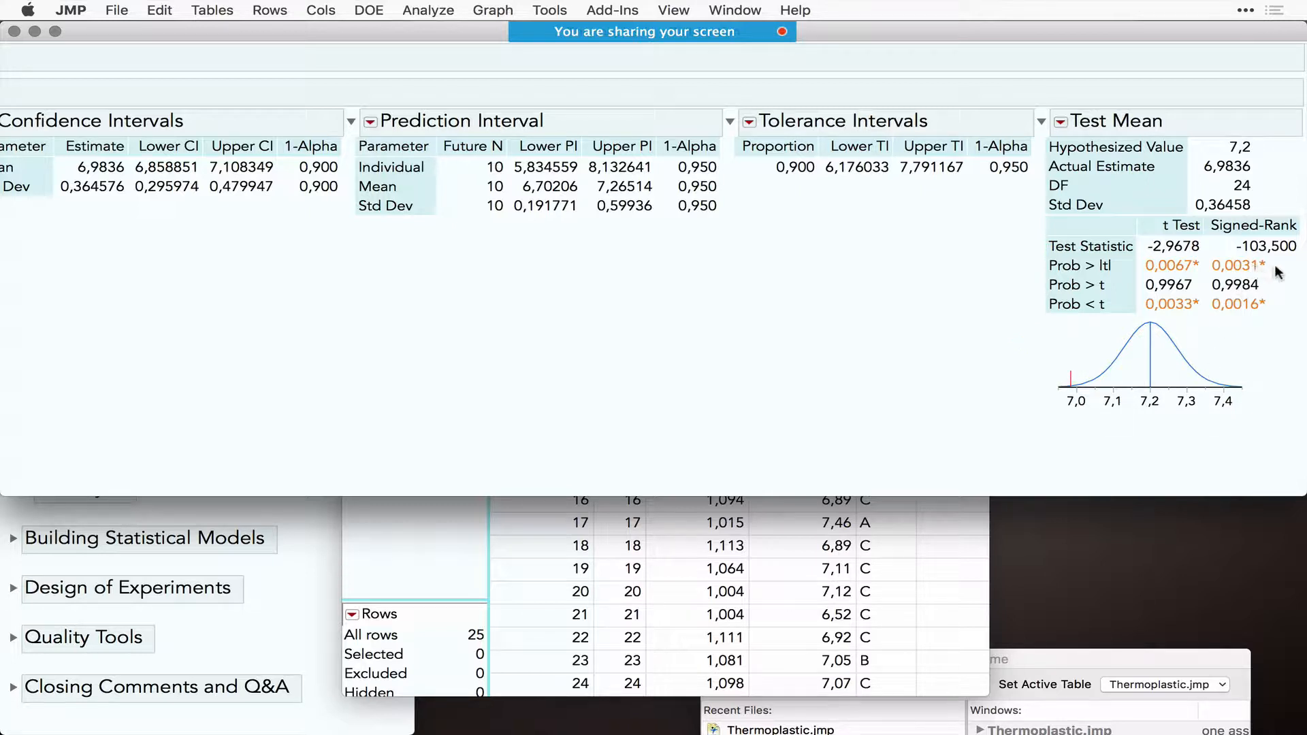
{"action": "mouse_move", "coordinate": [1263, 252]}
{"action": "left_mouse_down"}
{"action": "mouse_move", "coordinate": [1209, 275]}
{"action": "mouse_move", "coordinate": [1267, 276]}
{"action": "mouse_move", "coordinate": [1267, 262]}
{"action": "left_mouse_up"}
{"action": "mouse_move", "coordinate": [1149, 475]}
{"action": "left_mouse_down"}
{"action": "mouse_move", "coordinate": [1150, 422]}
{"action": "mouse_move", "coordinate": [1141, 429]}
{"action": "mouse_move", "coordinate": [1158, 421]}
{"action": "left_mouse_up"}
- Explore the mean test's P-value animation by moving the hypothesized mean to about 7,13, and close the animation
{"action": "left_click", "coordinate": [1061, 124]}
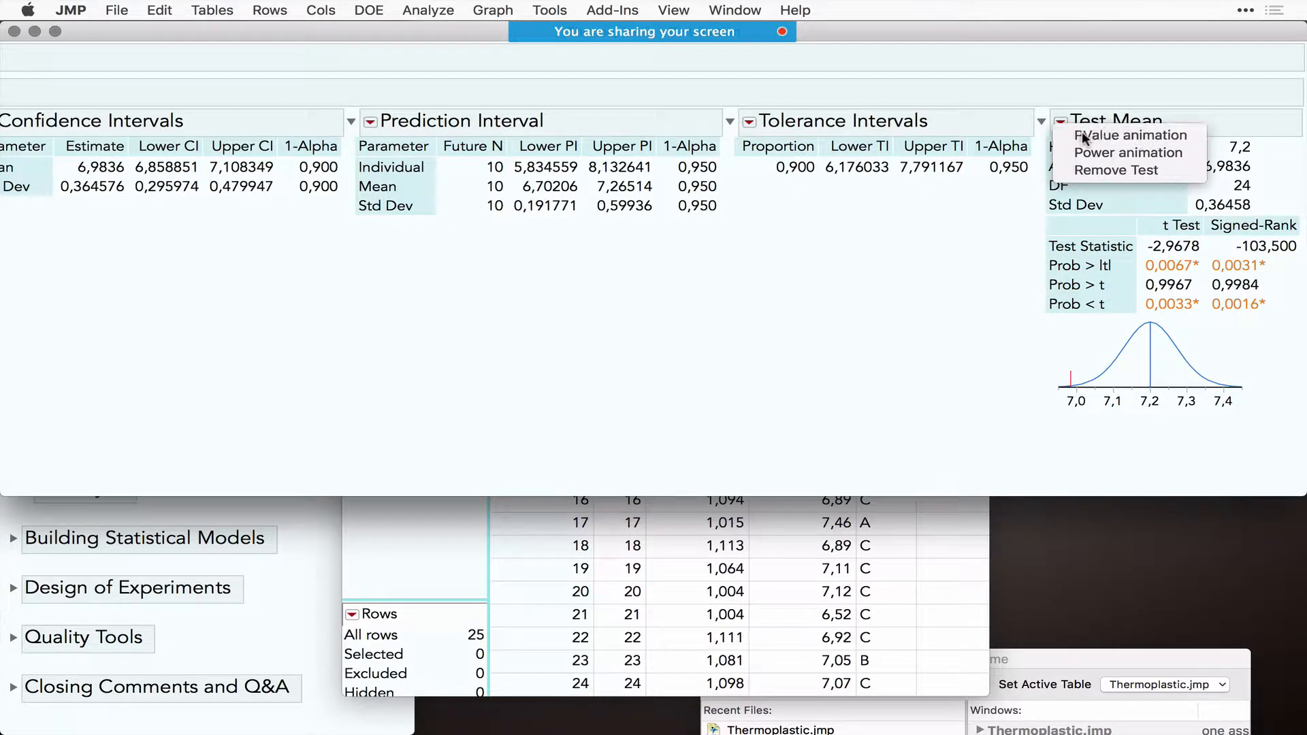
{"action": "left_click", "coordinate": [1081, 132]}
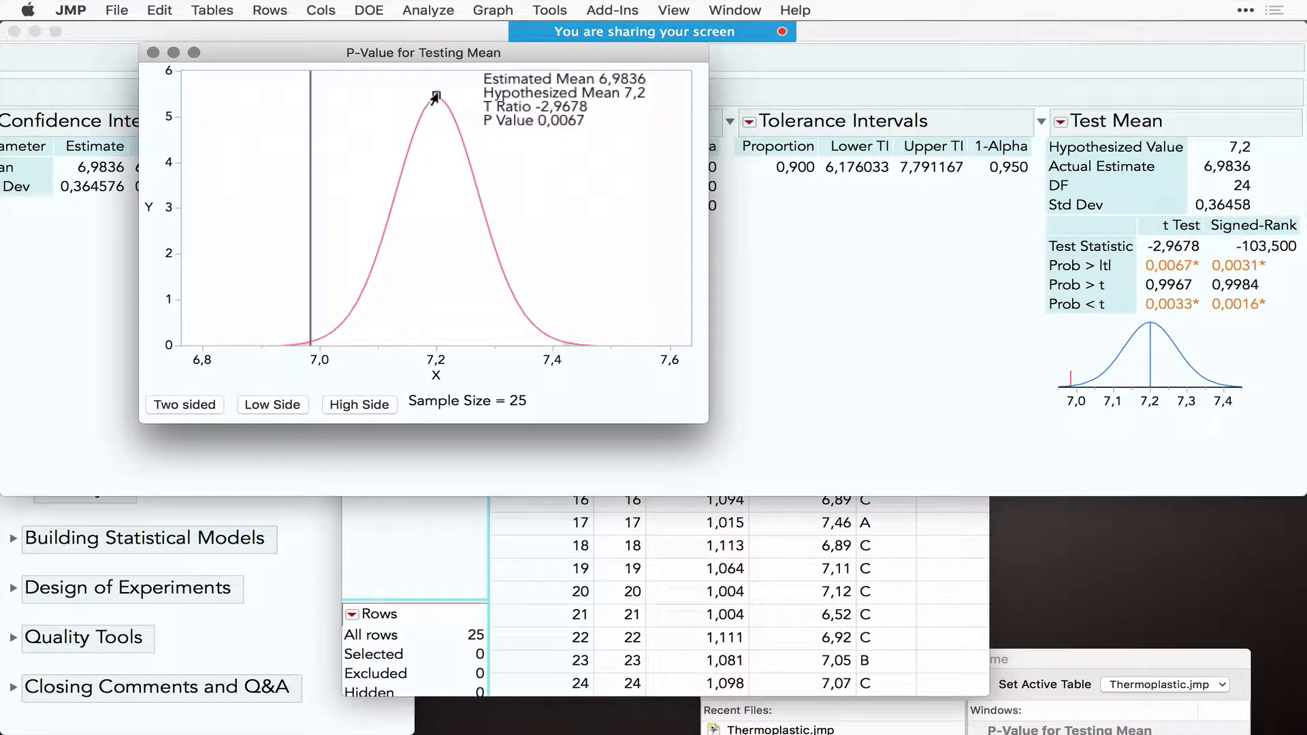
{"action": "mouse_move", "coordinate": [435, 95]}
{"action": "left_mouse_down"}
{"action": "mouse_move", "coordinate": [365, 102]}
{"action": "mouse_move", "coordinate": [482, 112]}
{"action": "mouse_move", "coordinate": [342, 121]}
{"action": "mouse_move", "coordinate": [392, 125]}
{"action": "left_mouse_up"}
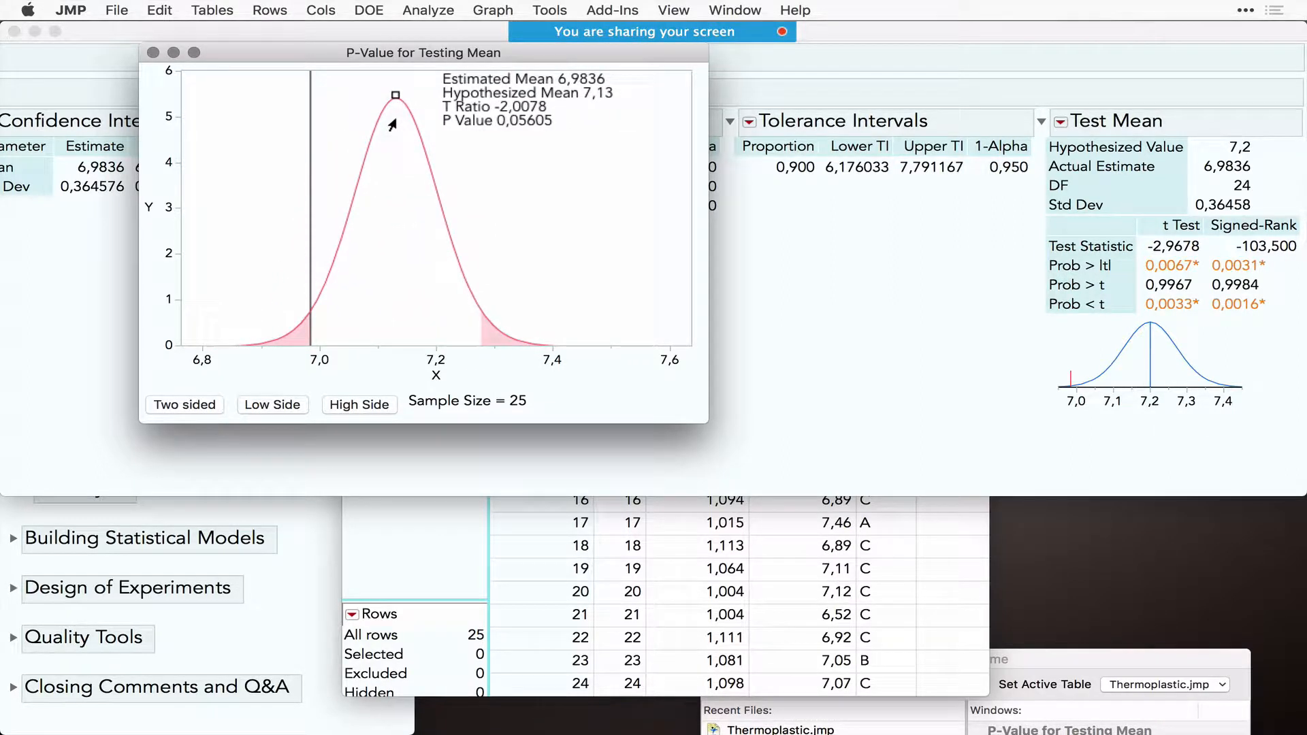
{"action": "left_click", "coordinate": [153, 52]}
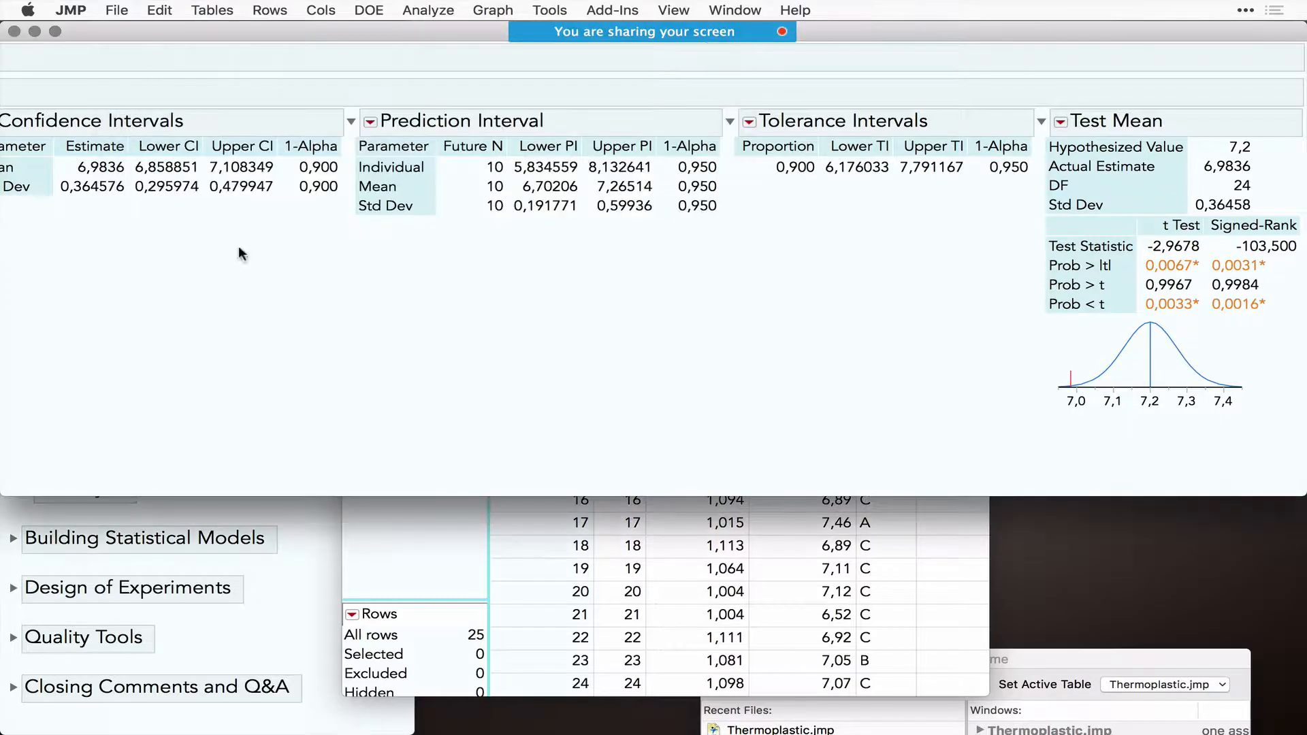
- Fit all available continuous distributions to Tensile Strength
{"action": "scroll", "coordinate": [314, 307], "scroll_direction": "left", "scroll_amount": 3}
{"action": "scroll", "coordinate": [314, 308], "scroll_direction": "left", "scroll_amount": 4}
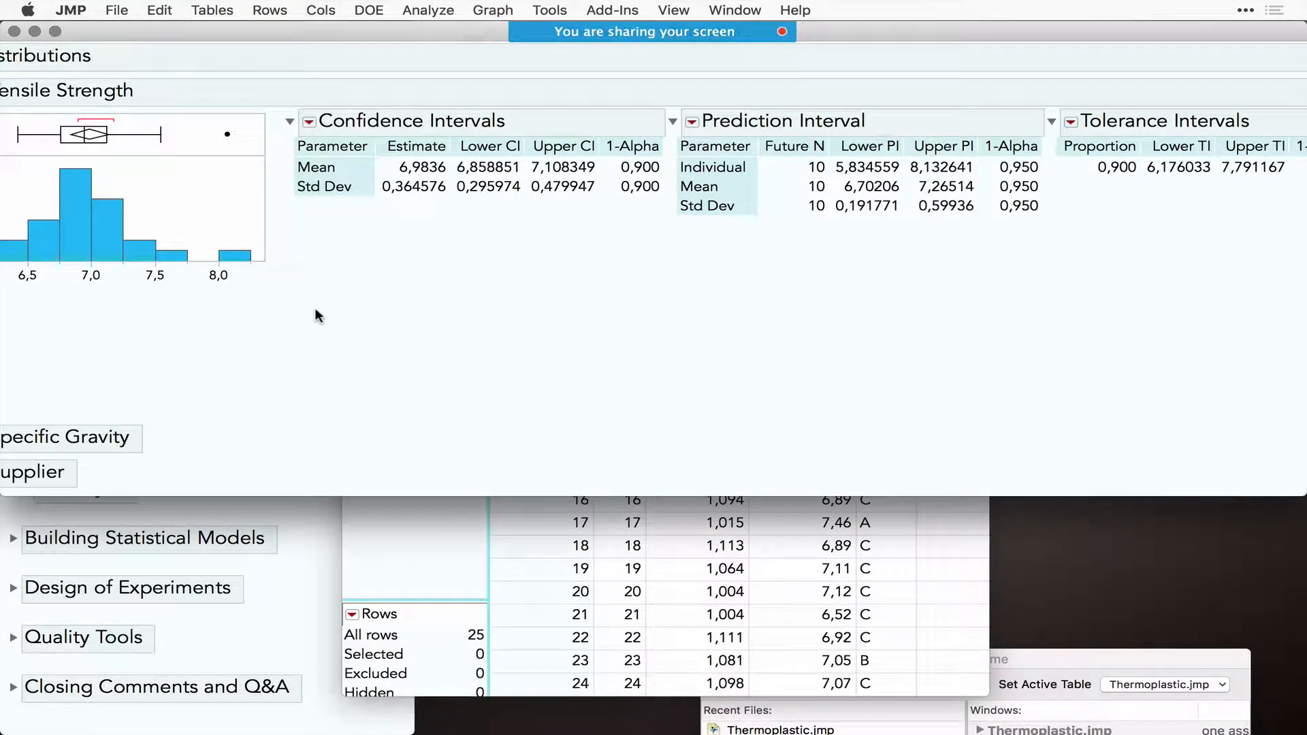
{"action": "scroll", "coordinate": [314, 307], "scroll_direction": "left", "scroll_amount": 2}
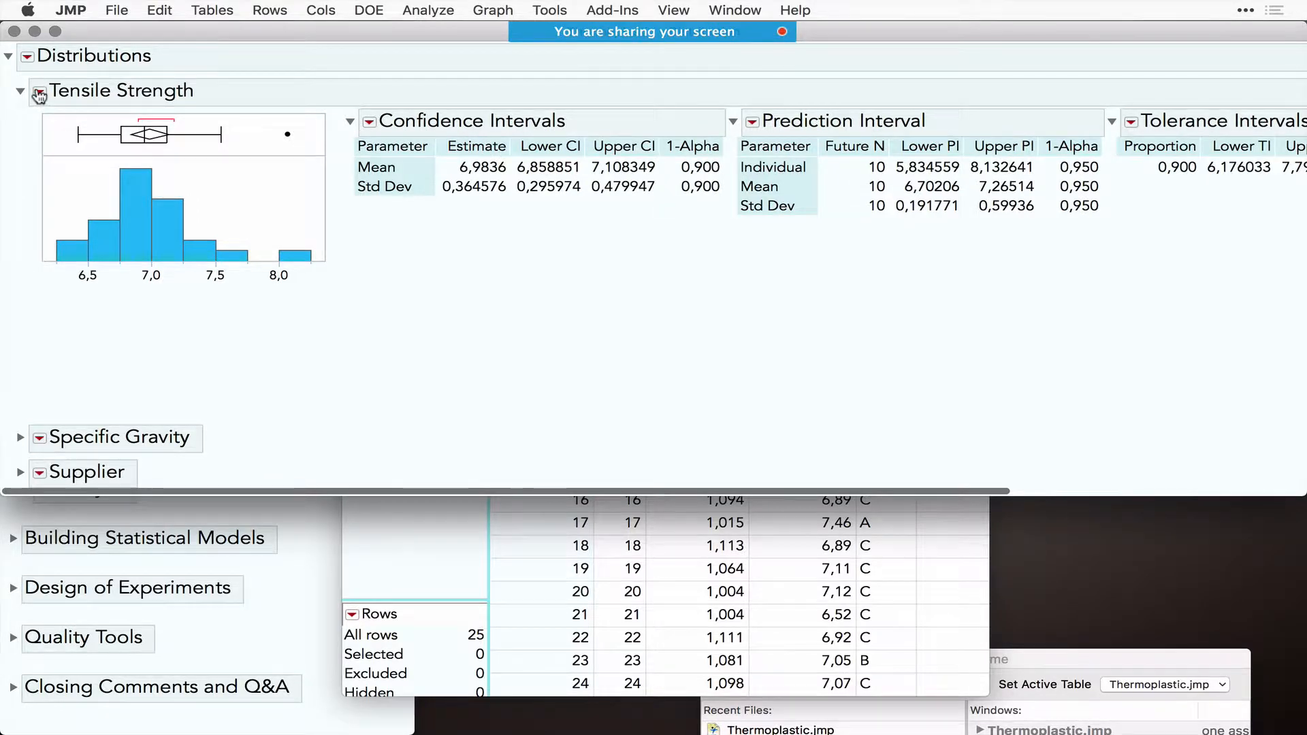
{"action": "left_click", "coordinate": [38, 94]}
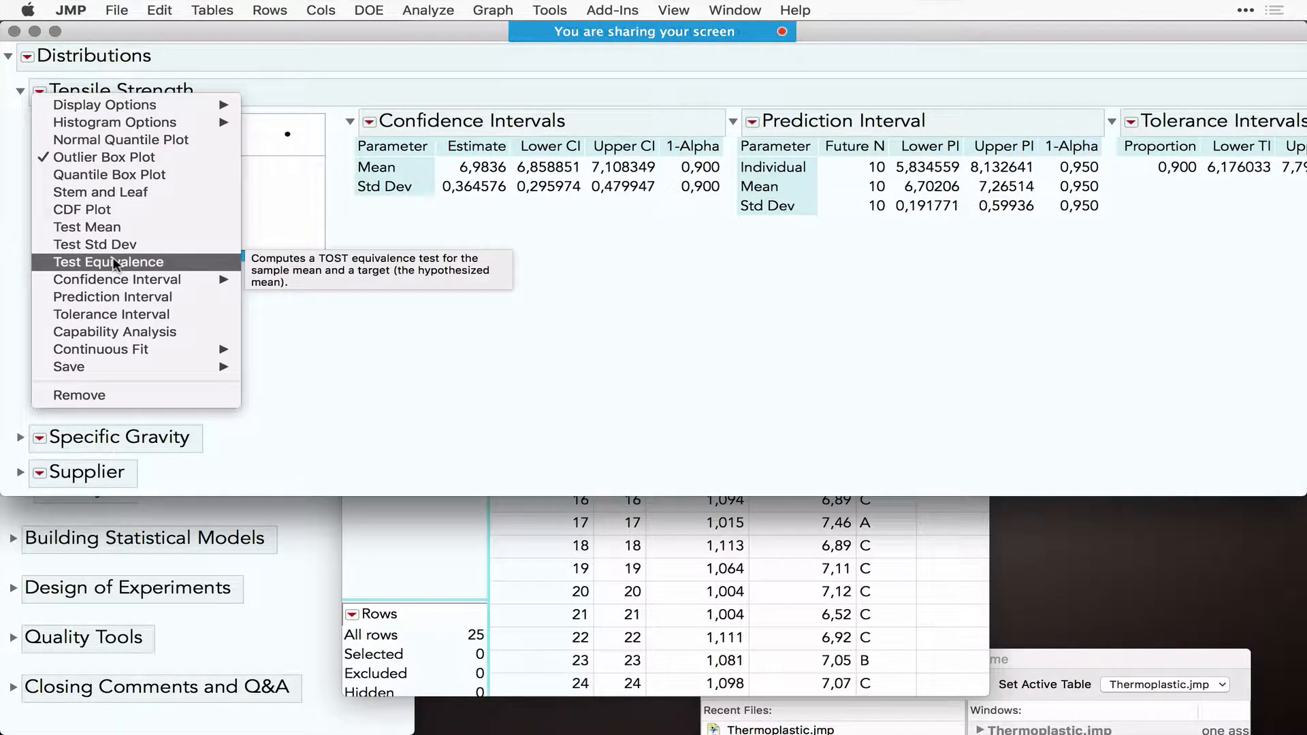
{"action": "mouse_move", "coordinate": [130, 350]}
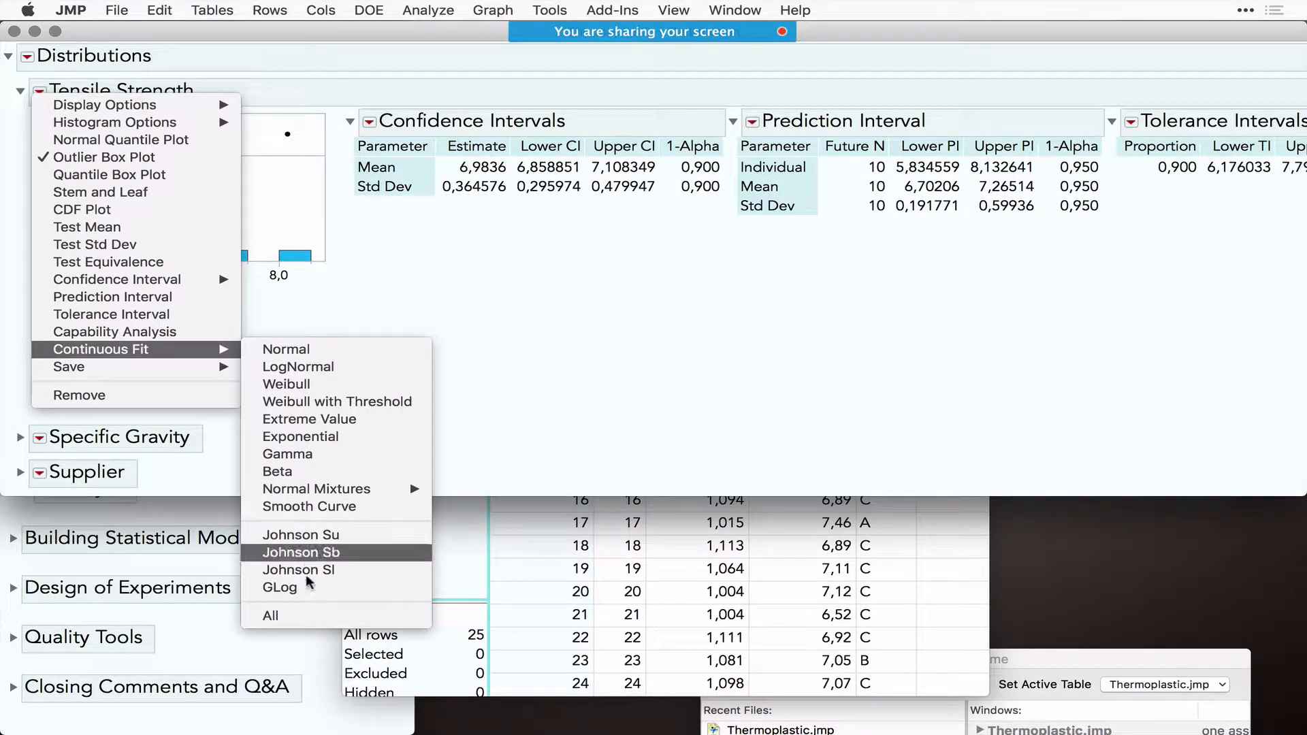
{"action": "left_click", "coordinate": [301, 612]}
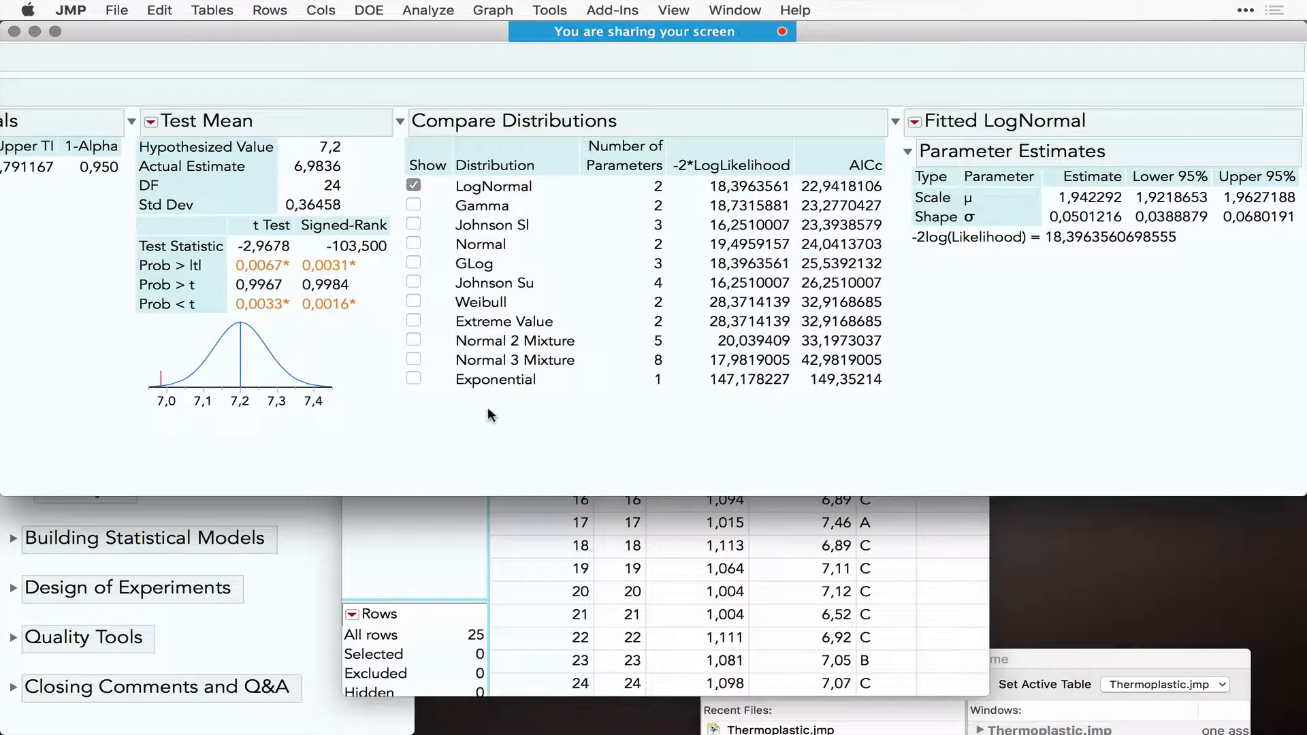
- Collapse the Tolerance Intervals, Prediction Interval and Test Mean reports for Tensile Strength
{"action": "scroll", "coordinate": [487, 408], "scroll_direction": "left", "scroll_amount": 10}
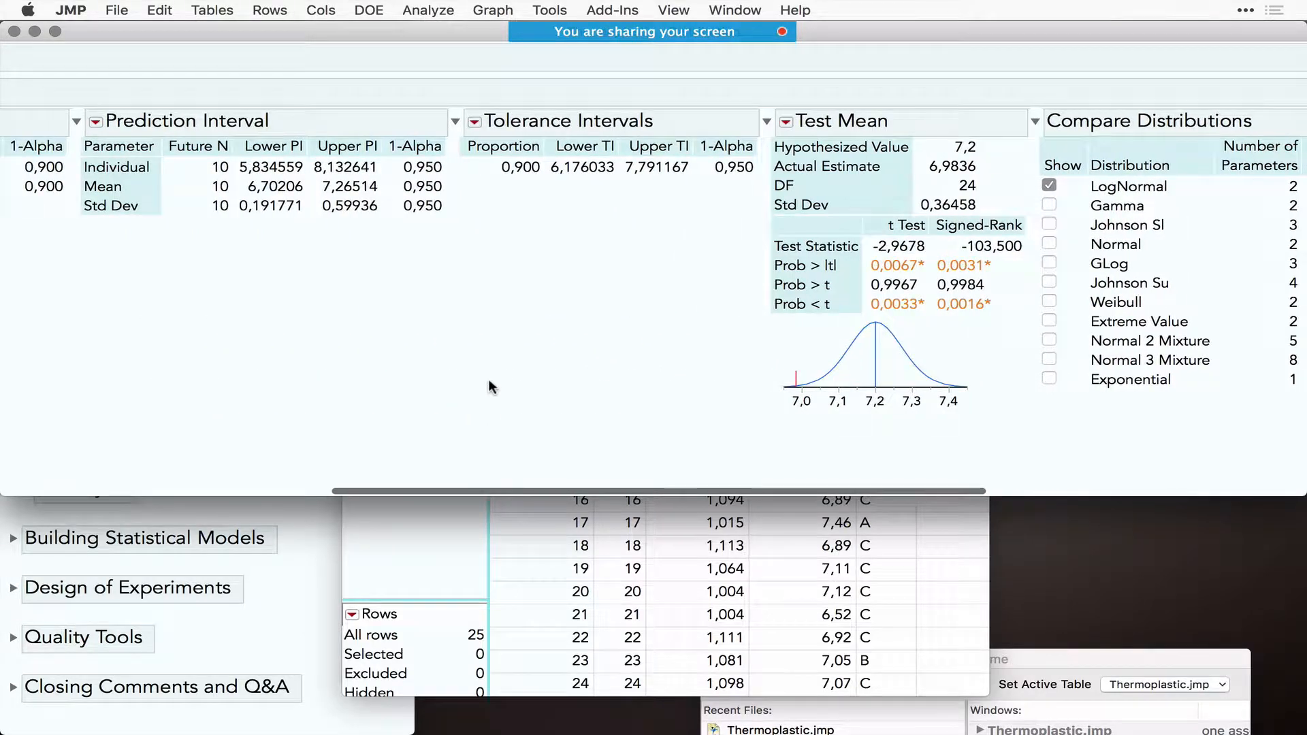
{"action": "left_click", "coordinate": [454, 123]}
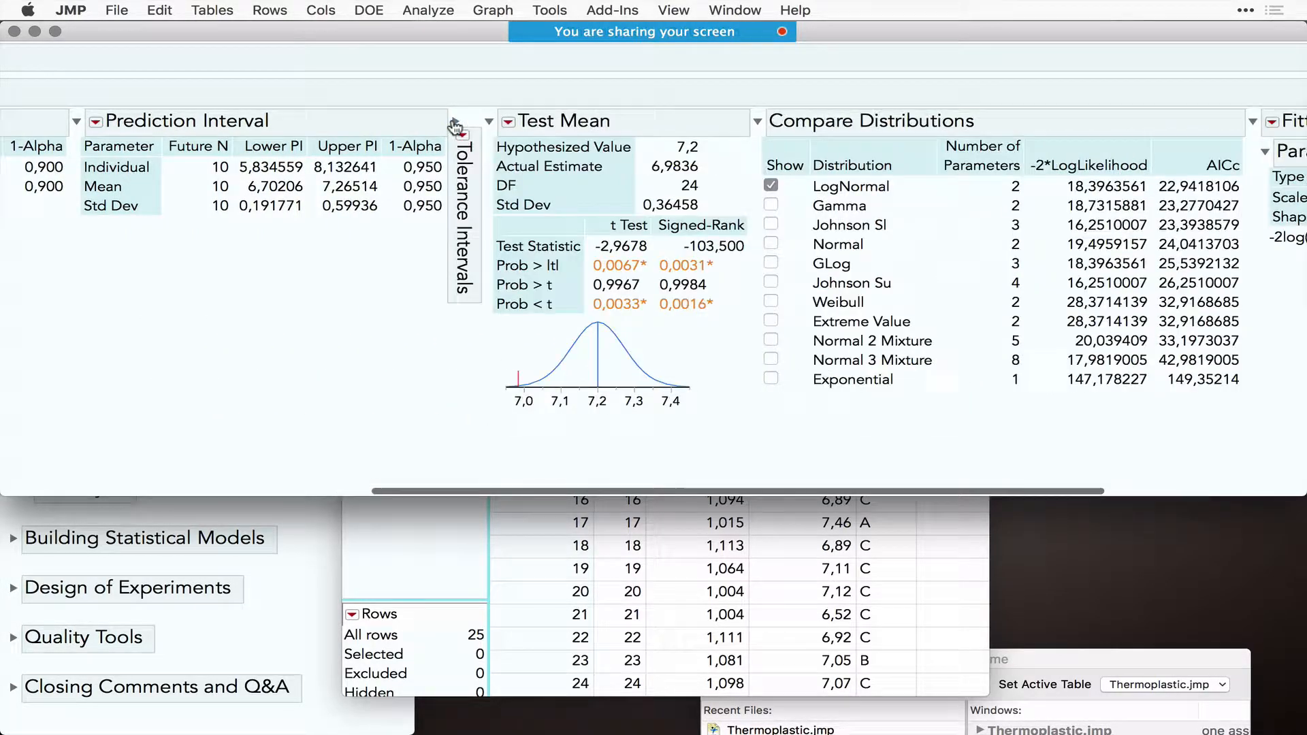
{"action": "left_click", "coordinate": [77, 122]}
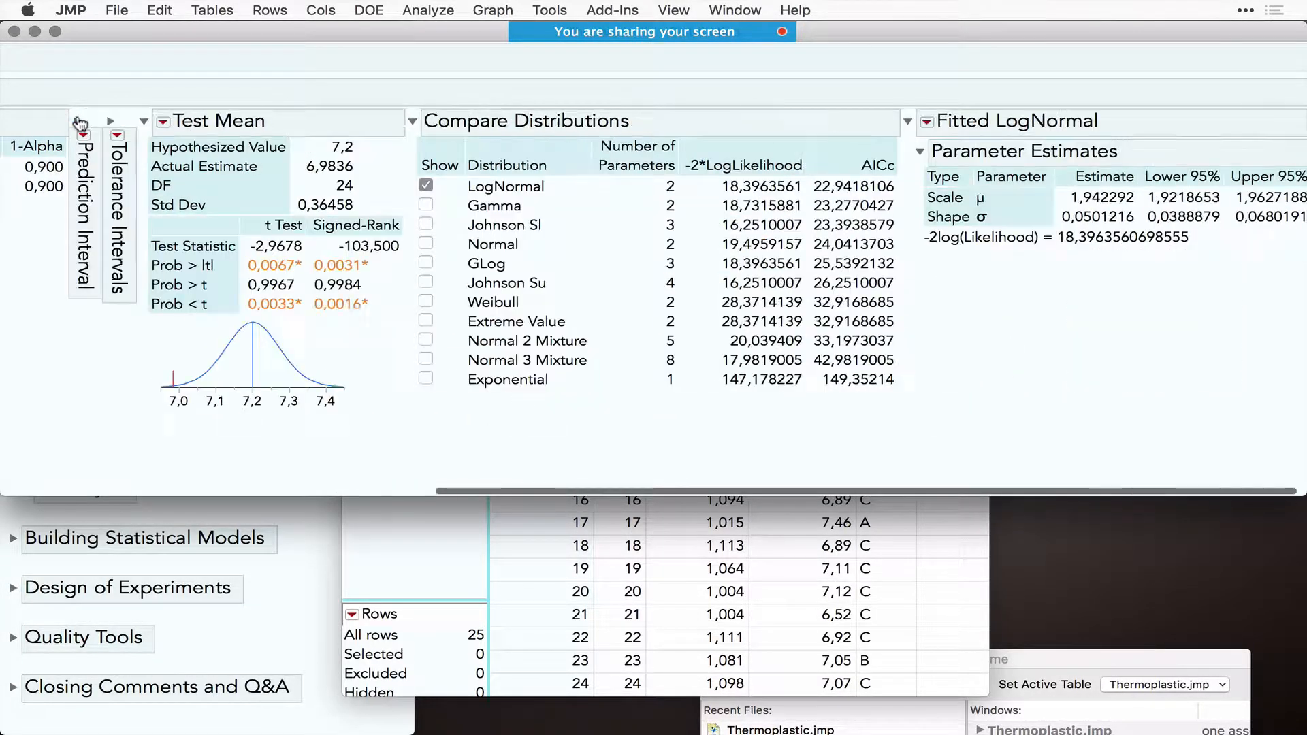
{"action": "left_click", "coordinate": [143, 121]}
{"action": "scroll", "coordinate": [292, 214], "scroll_direction": "left", "scroll_amount": 10}
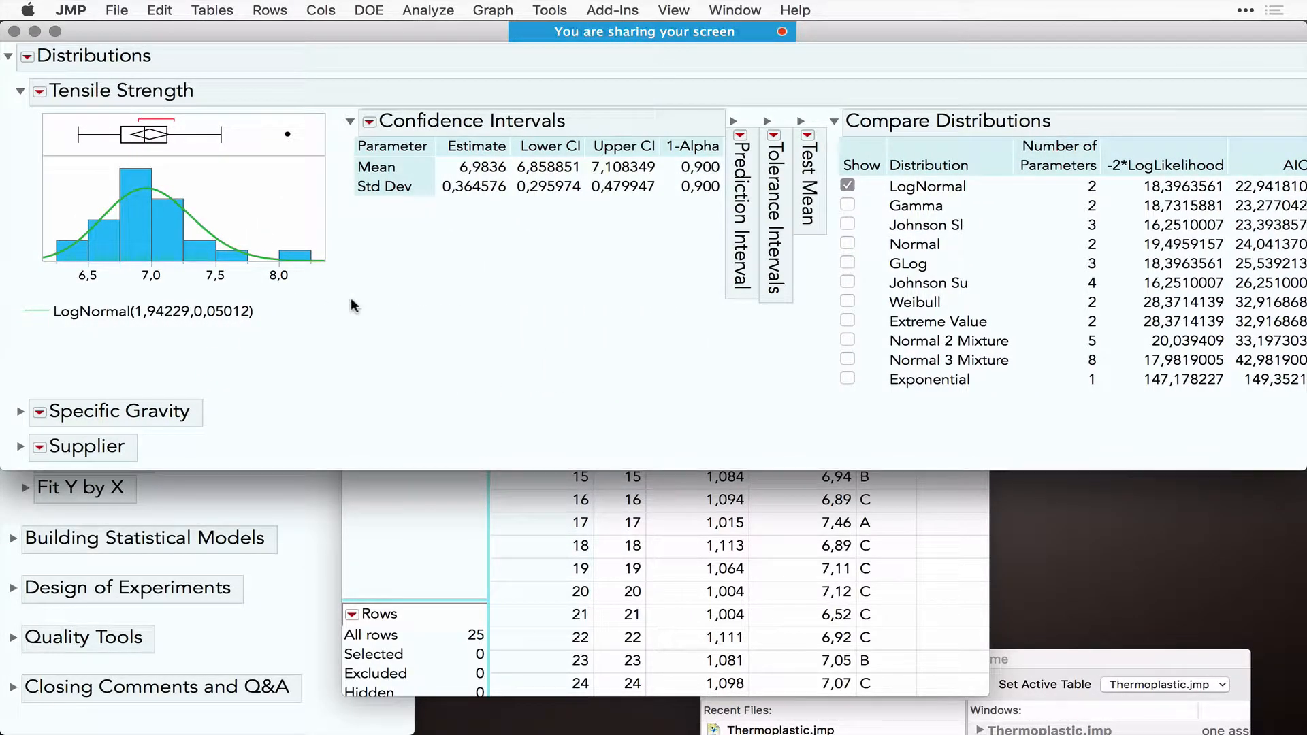
- Show the Normal fit alongside LogNormal for Tensile Strength, and add a Goodness of Fit test to Fitted Normal
{"action": "left_click", "coordinate": [847, 243]}
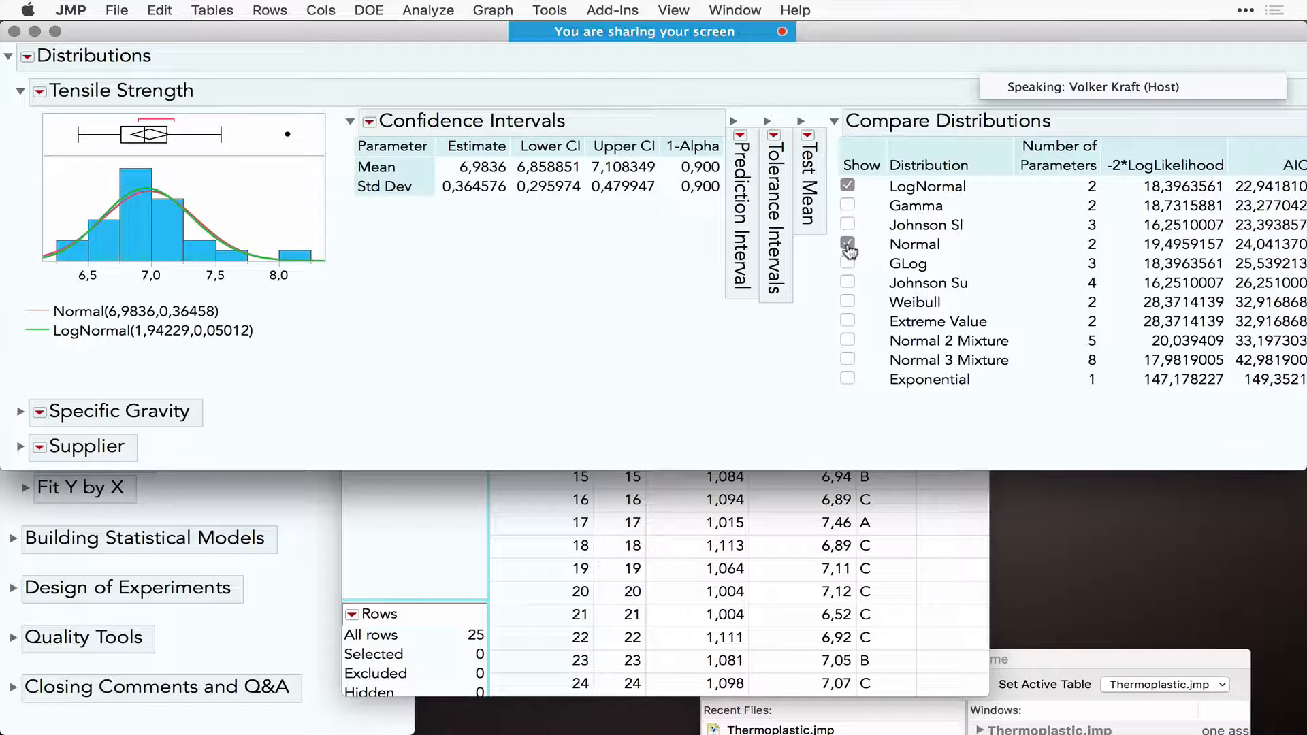
{"action": "scroll", "coordinate": [630, 339], "scroll_direction": "right", "scroll_amount": 10}
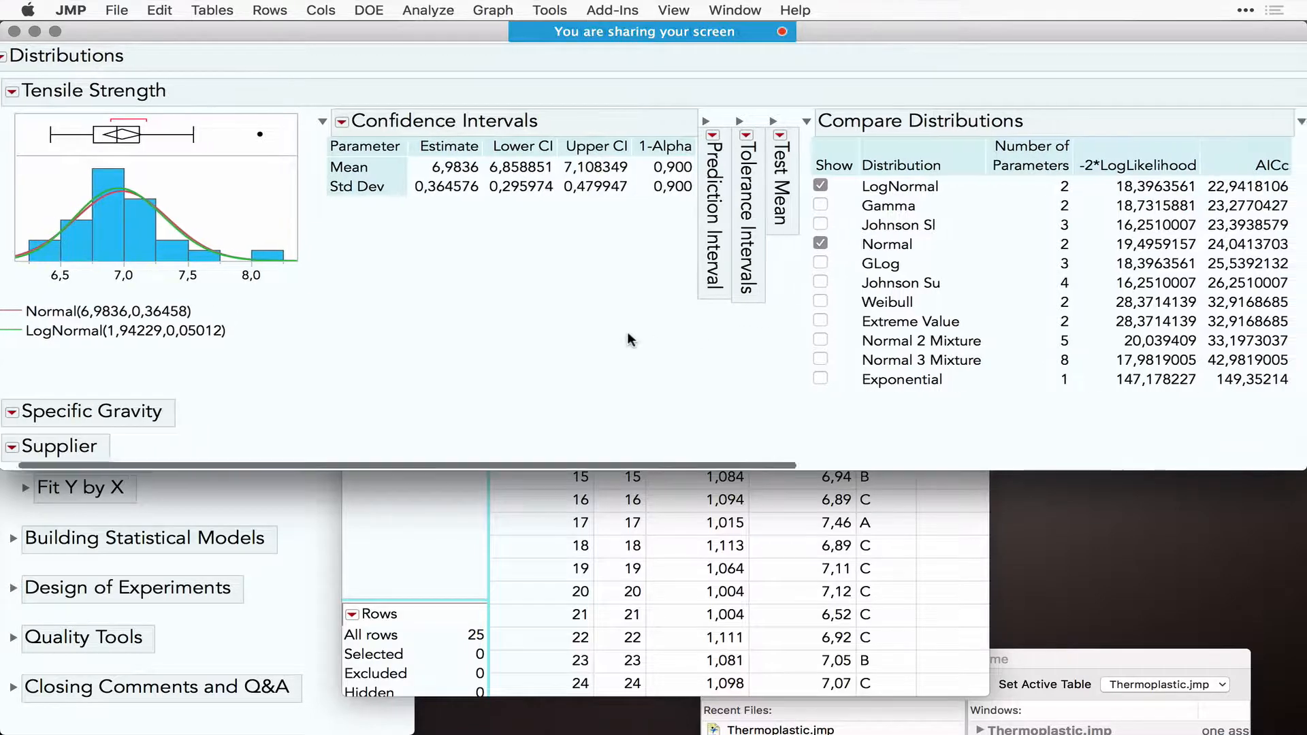
{"action": "scroll", "coordinate": [631, 339], "scroll_direction": "right", "scroll_amount": 2}
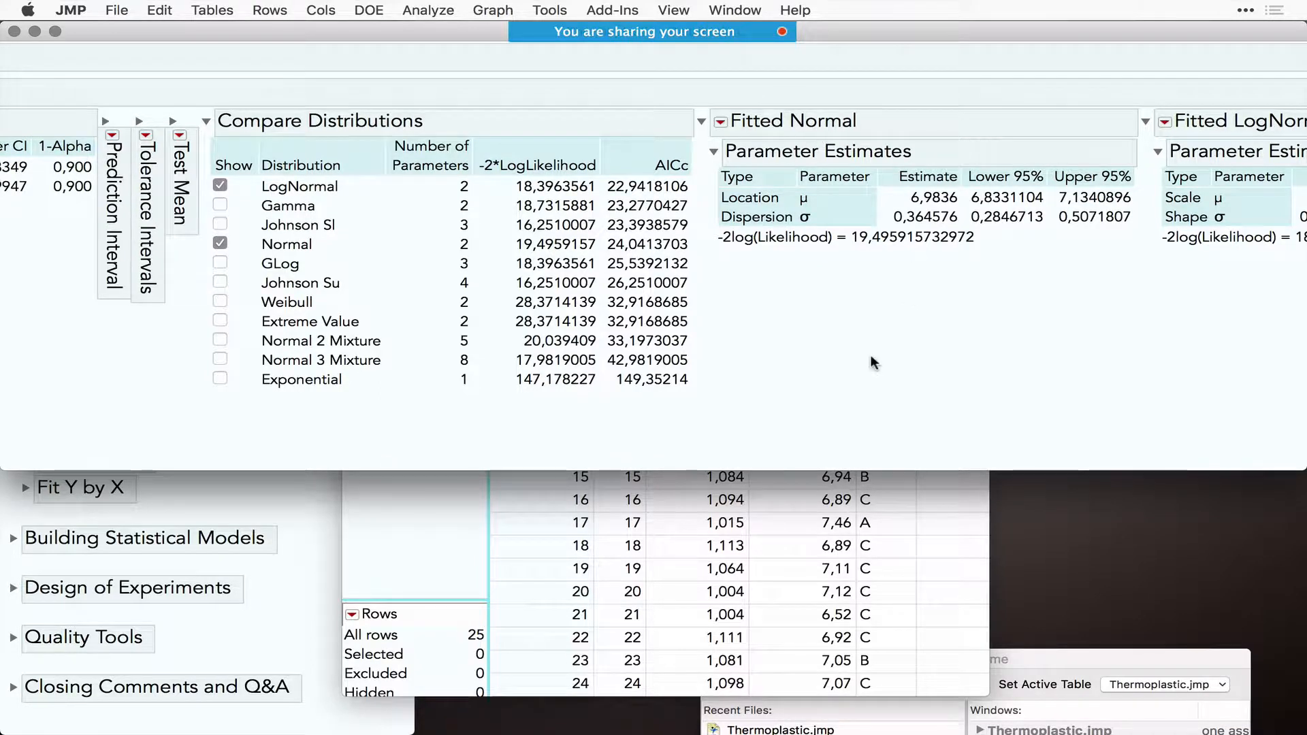
{"action": "left_click", "coordinate": [720, 122]}
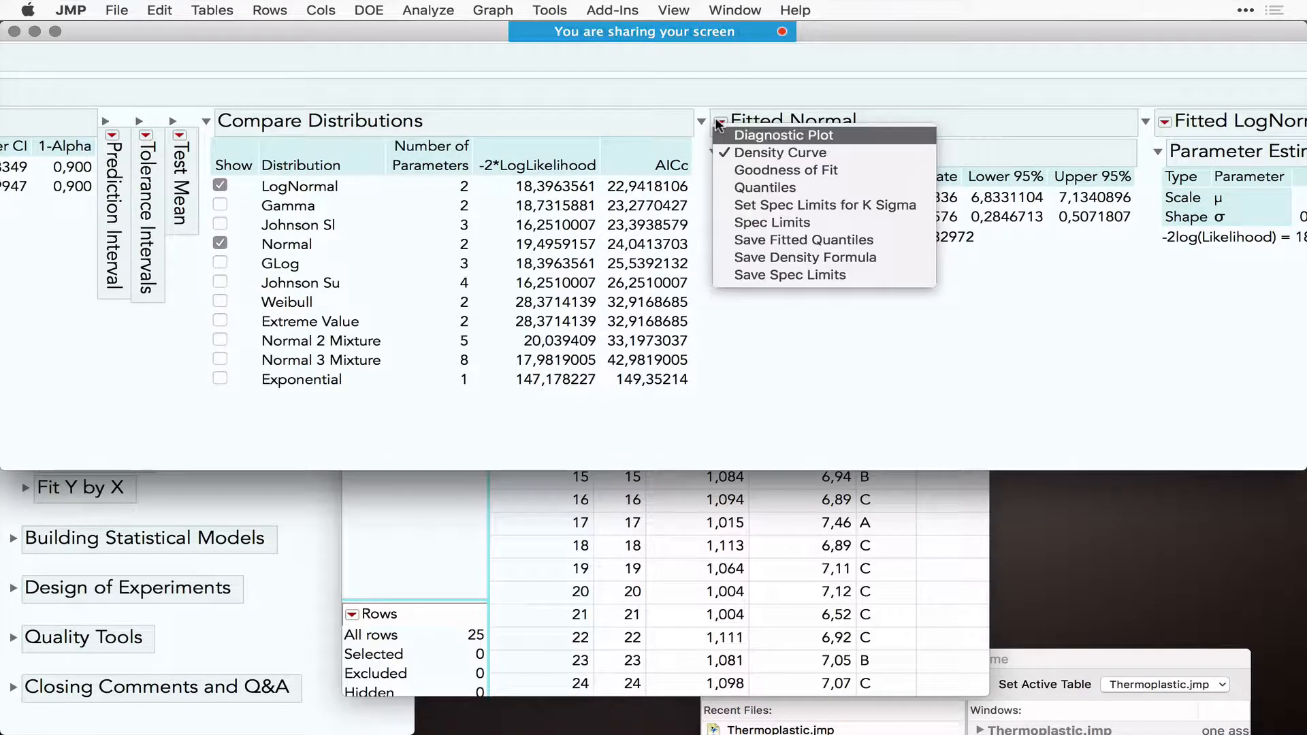
{"action": "left_click", "coordinate": [767, 168]}
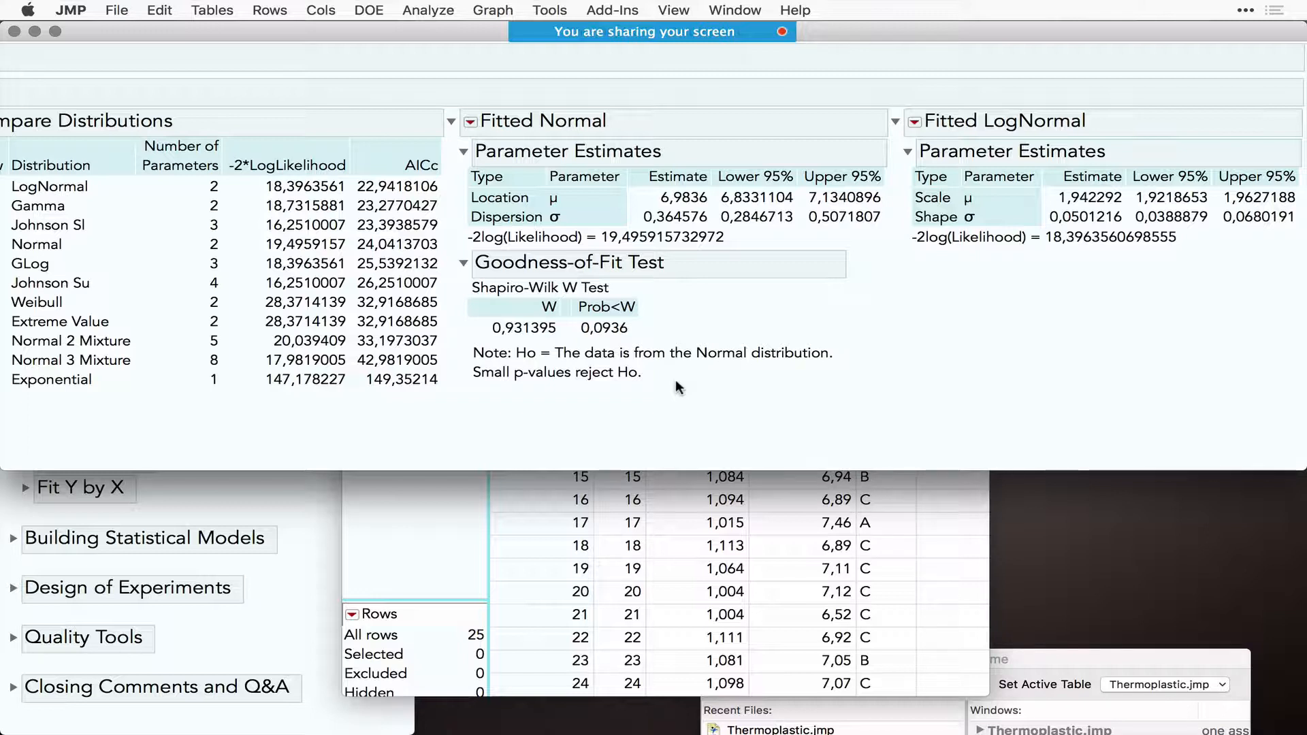
- Mark the Shapiro-Wilk p-value and the note on rejecting Ho, and examine them against the Compare Distributions table
{"action": "mouse_move", "coordinate": [676, 332]}
{"action": "left_mouse_down"}
{"action": "mouse_move", "coordinate": [548, 320]}
{"action": "mouse_move", "coordinate": [651, 330]}
{"action": "left_mouse_up"}
{"action": "left_click_drag", "start_coordinate": [464, 388], "coordinate": [635, 385]}
{"action": "scroll", "coordinate": [716, 358], "scroll_direction": "left", "scroll_amount": 10}
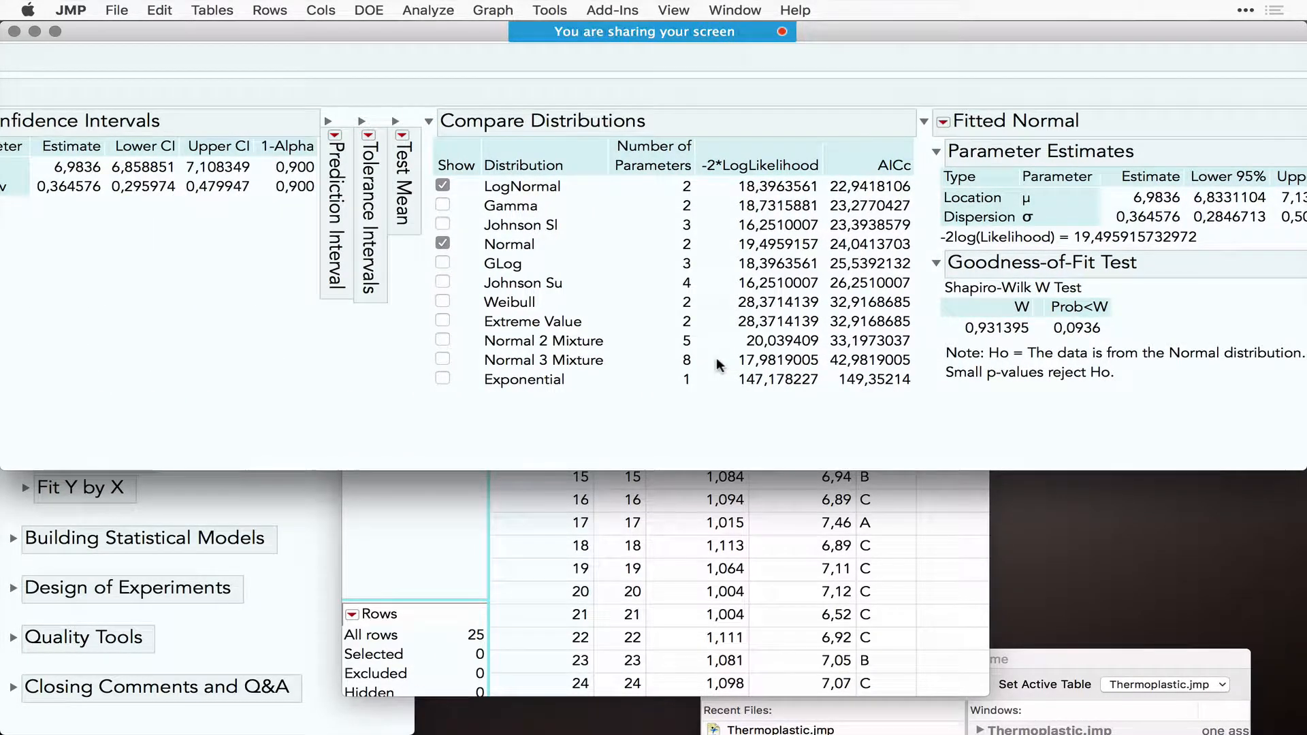
{"action": "scroll", "coordinate": [717, 359], "scroll_direction": "right", "scroll_amount": 8}
{"action": "scroll", "coordinate": [716, 358], "scroll_direction": "right", "scroll_amount": 6}
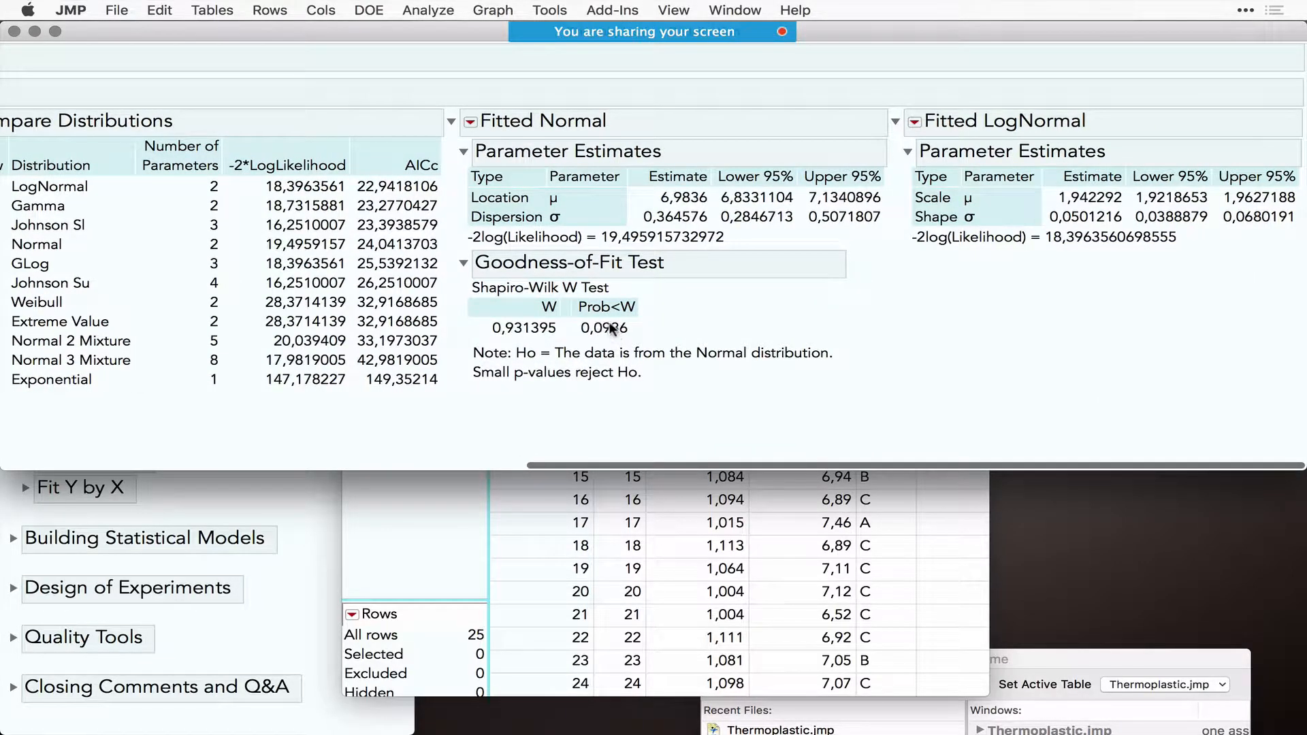
{"action": "mouse_move", "coordinate": [606, 329]}
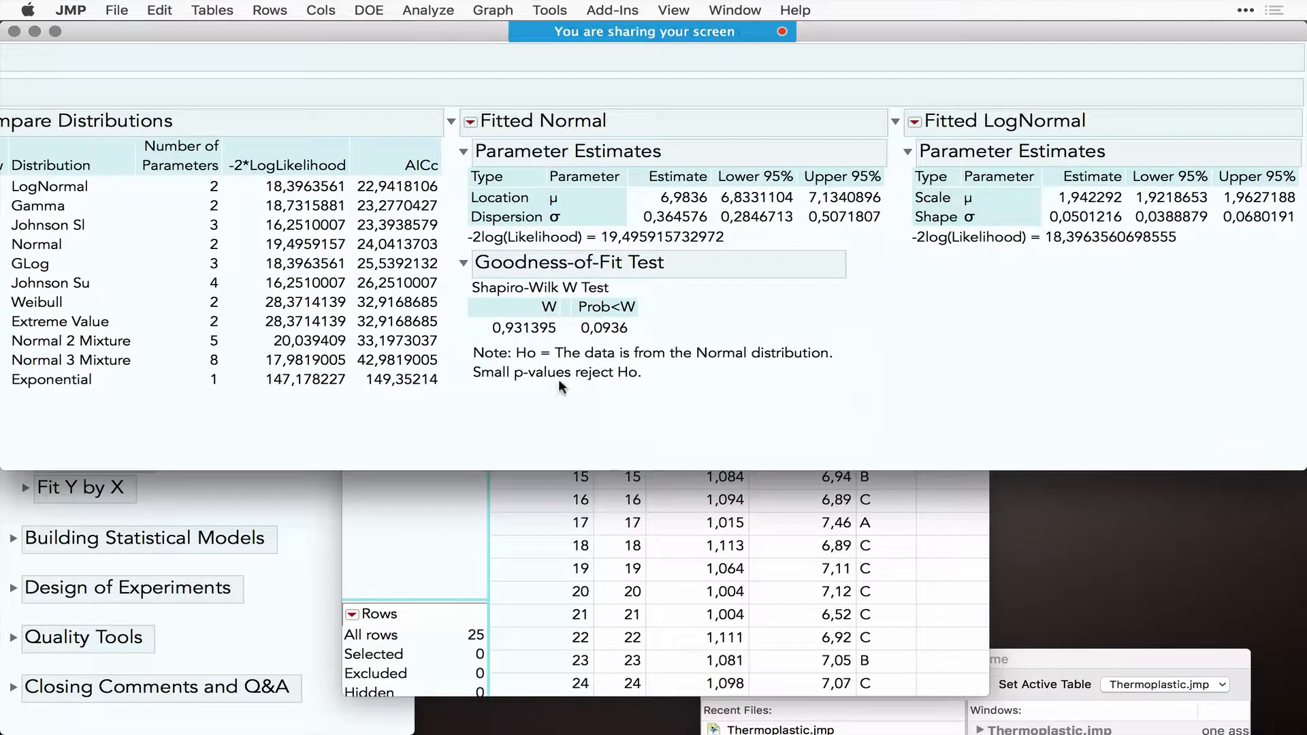
- Close the Distribution report and expand the Distribution and Fit Y by X topics in the webinar journal
{"action": "scroll", "coordinate": [474, 441], "scroll_direction": "left", "scroll_amount": 10}
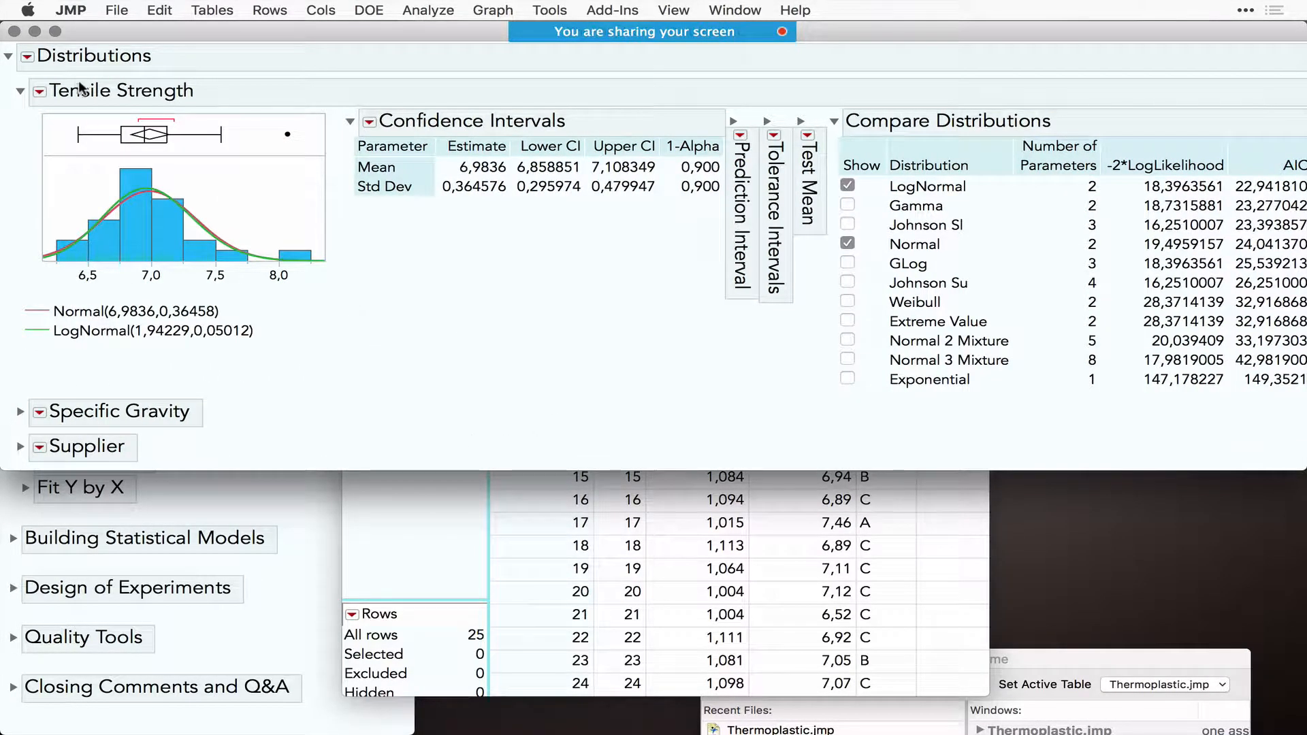
{"action": "left_click", "coordinate": [14, 31]}
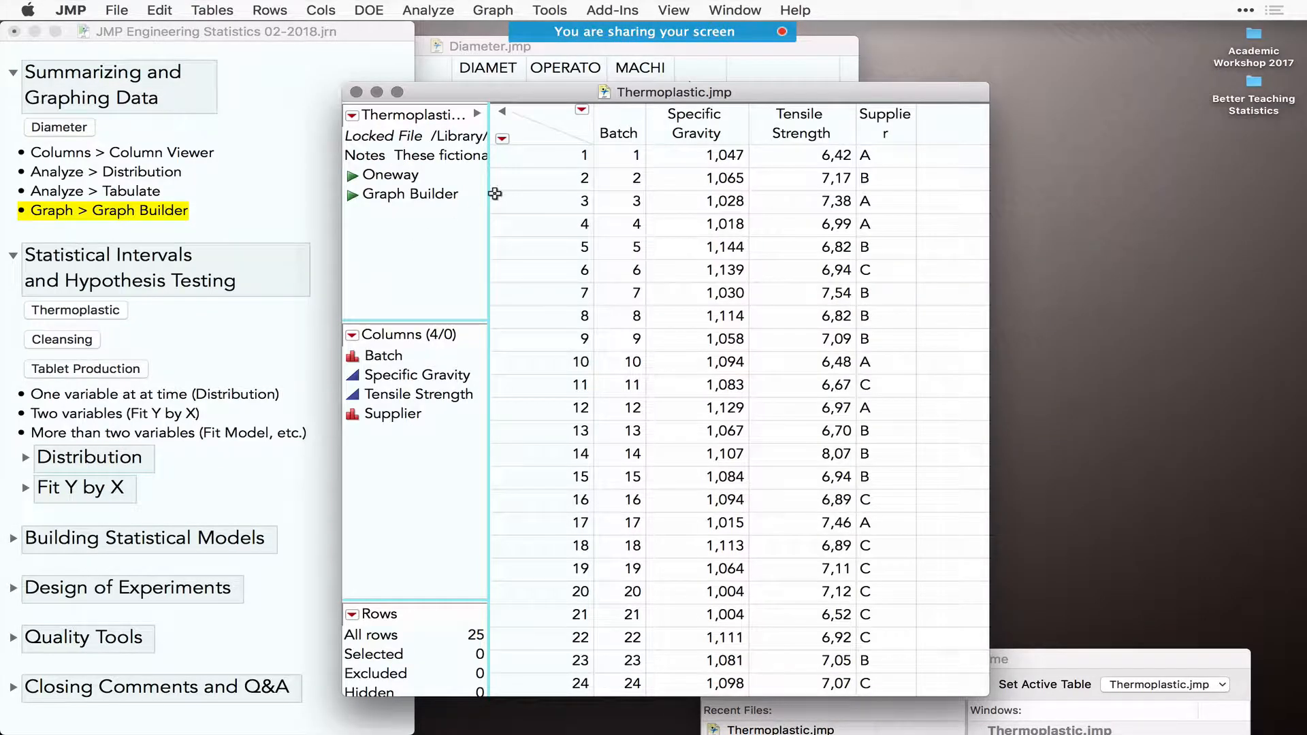
{"action": "left_click", "coordinate": [173, 348]}
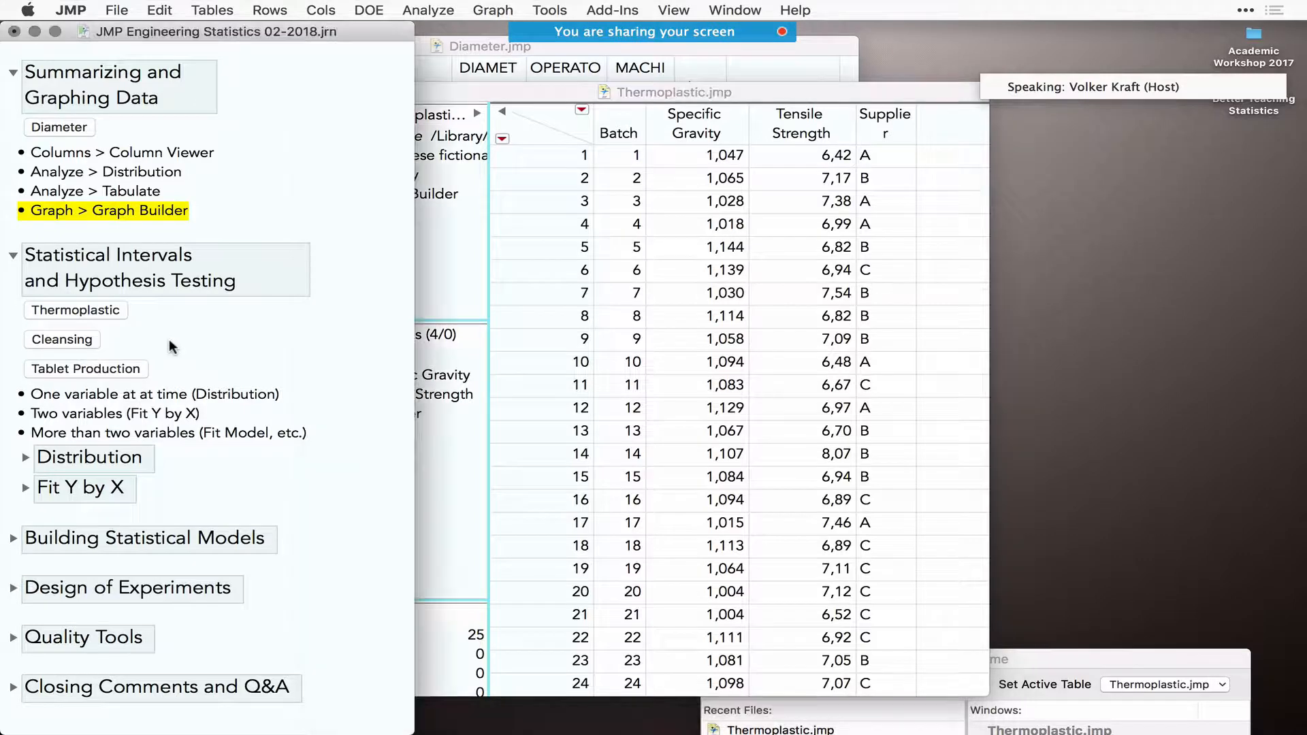
{"action": "left_click", "coordinate": [25, 458]}
{"action": "scroll", "coordinate": [151, 510], "scroll_direction": "down", "scroll_amount": 2}
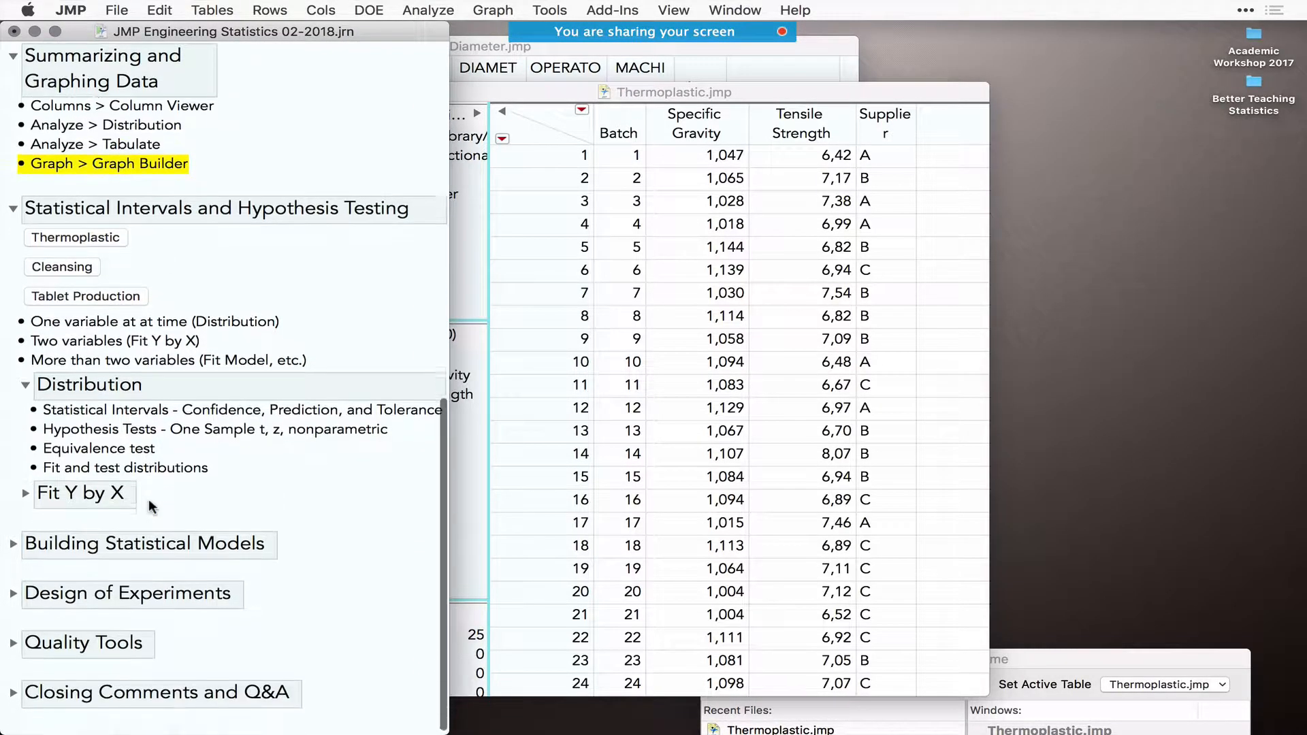
{"action": "scroll", "coordinate": [151, 509], "scroll_direction": "down", "scroll_amount": 1}
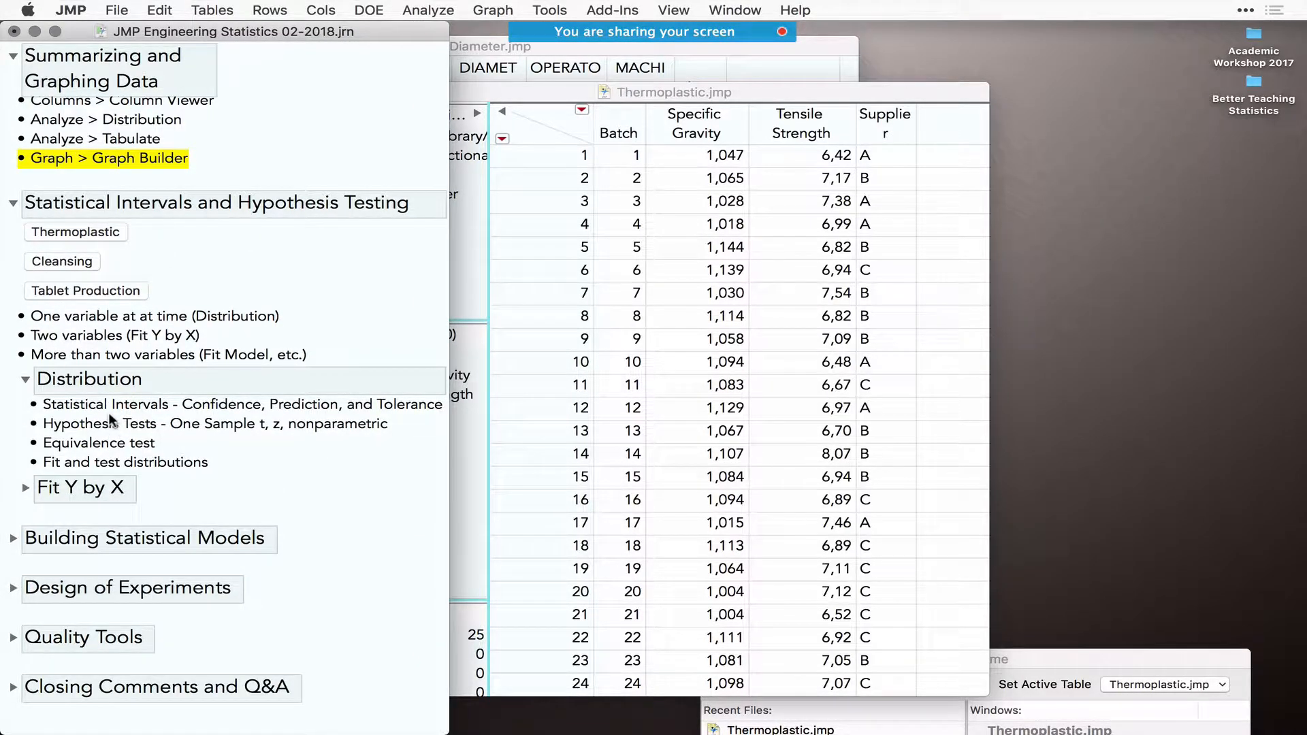
{"action": "left_click", "coordinate": [24, 489]}
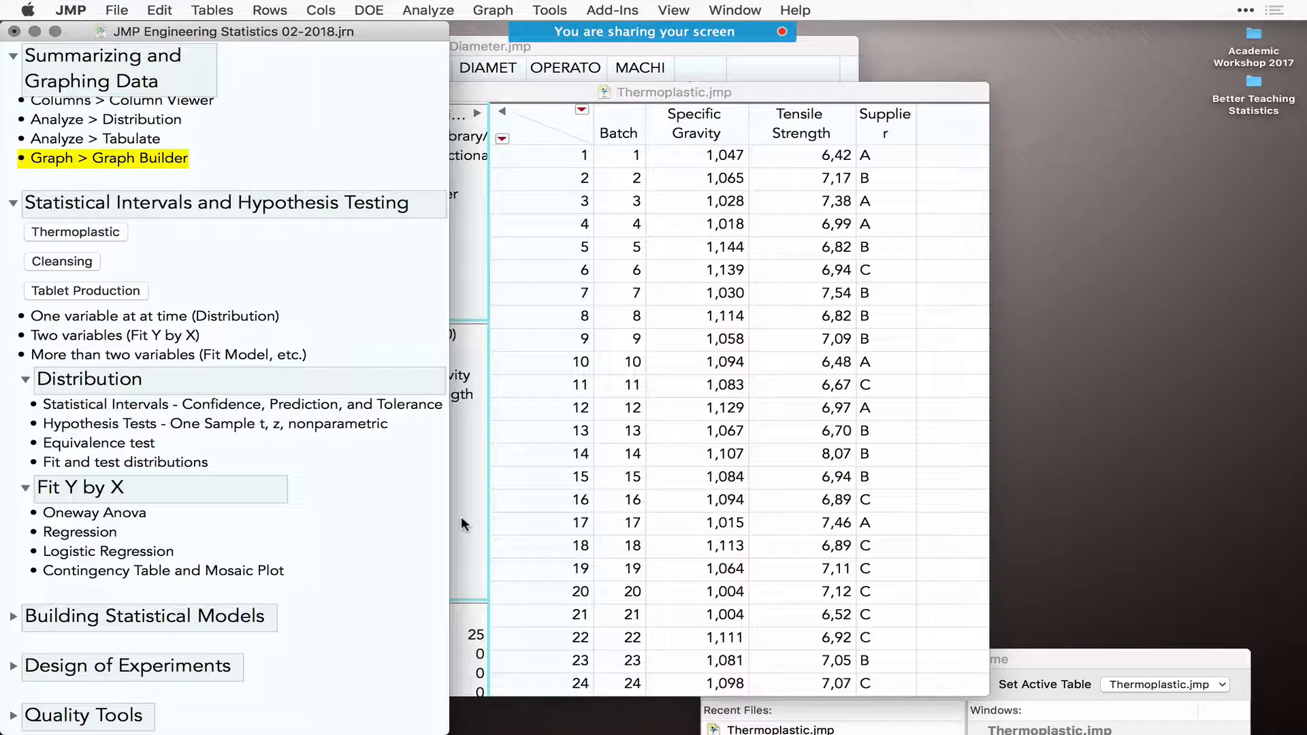
- Set up a Fit Y by X analysis with Tensile Strength as Y, Response and Specific Gravity and Supplier as X, Factors
{"action": "left_click", "coordinate": [426, 10]}
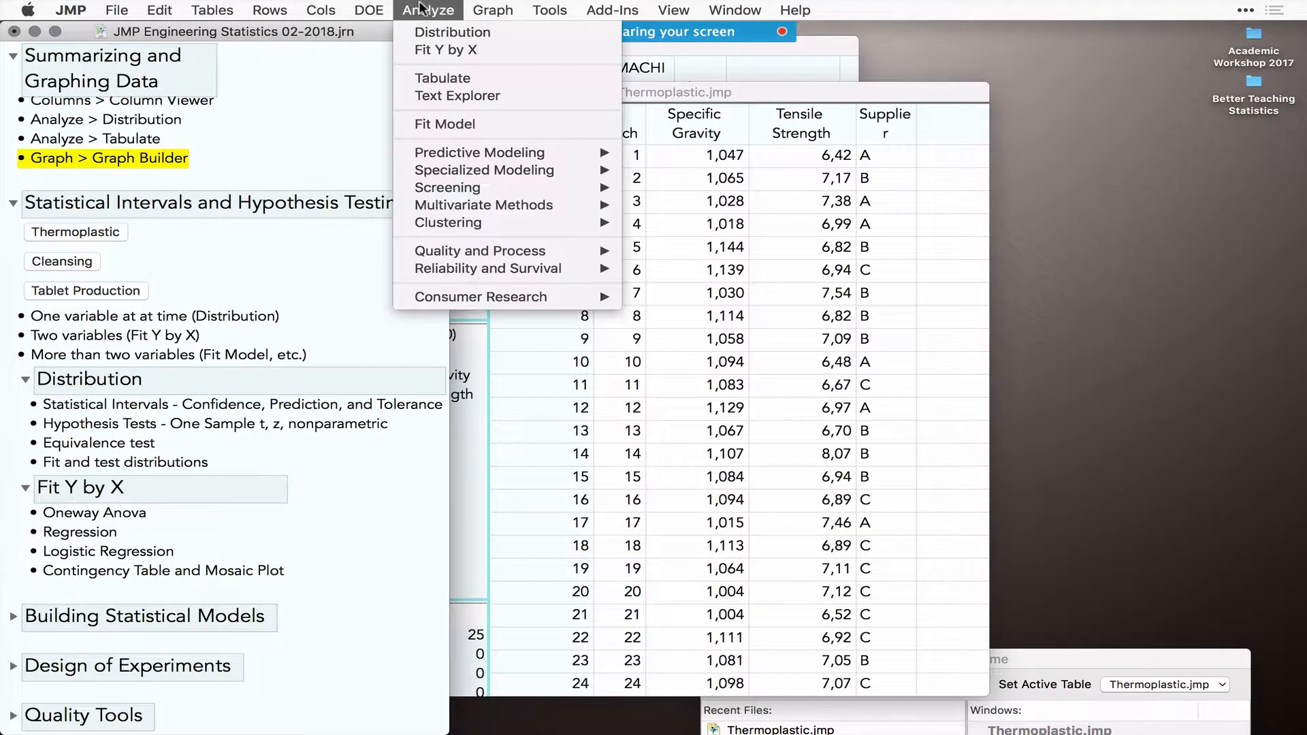
{"action": "left_click", "coordinate": [452, 49]}
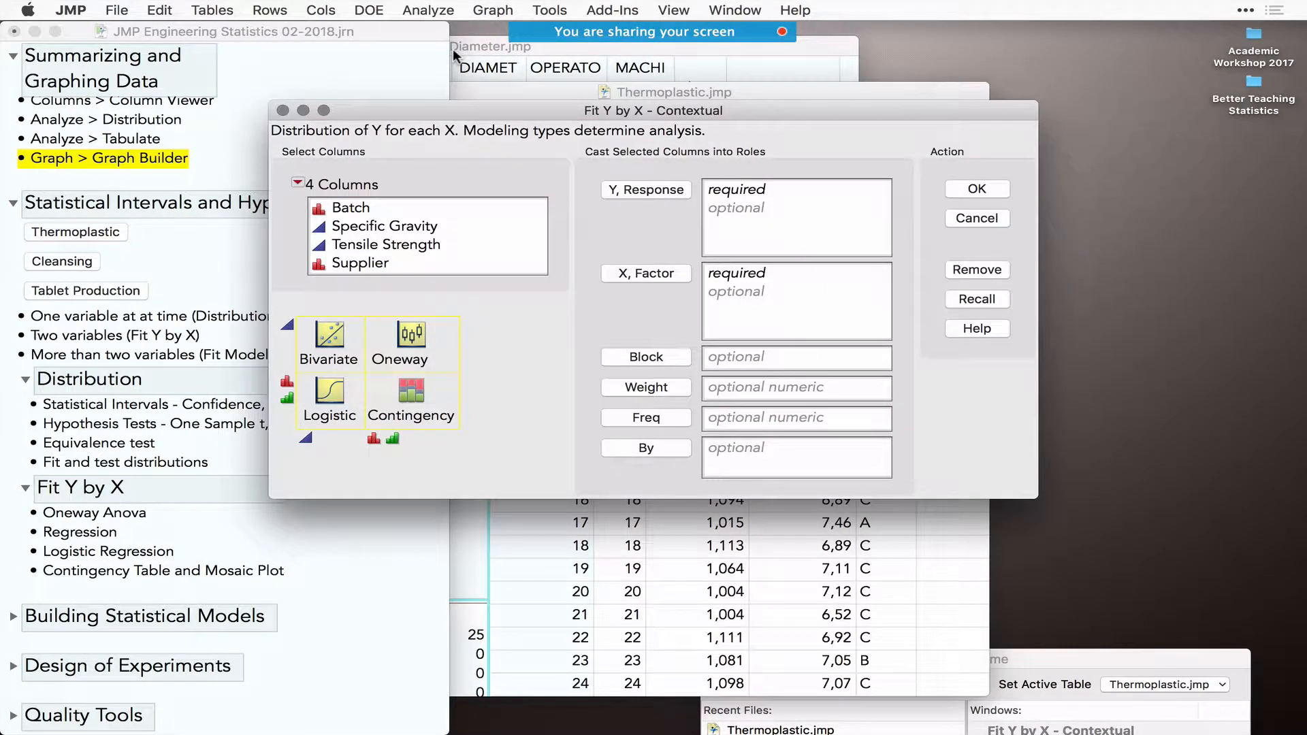
{"action": "left_click", "coordinate": [368, 245]}
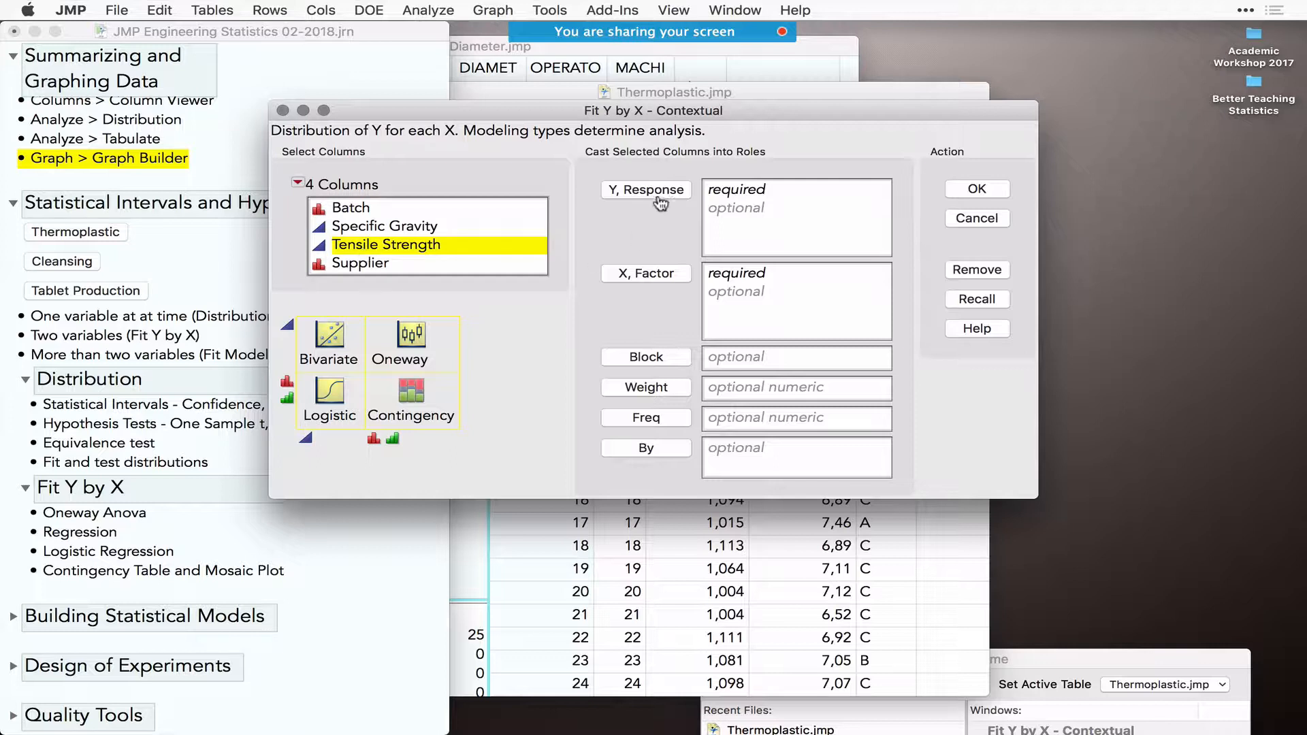
{"action": "left_click", "coordinate": [657, 190]}
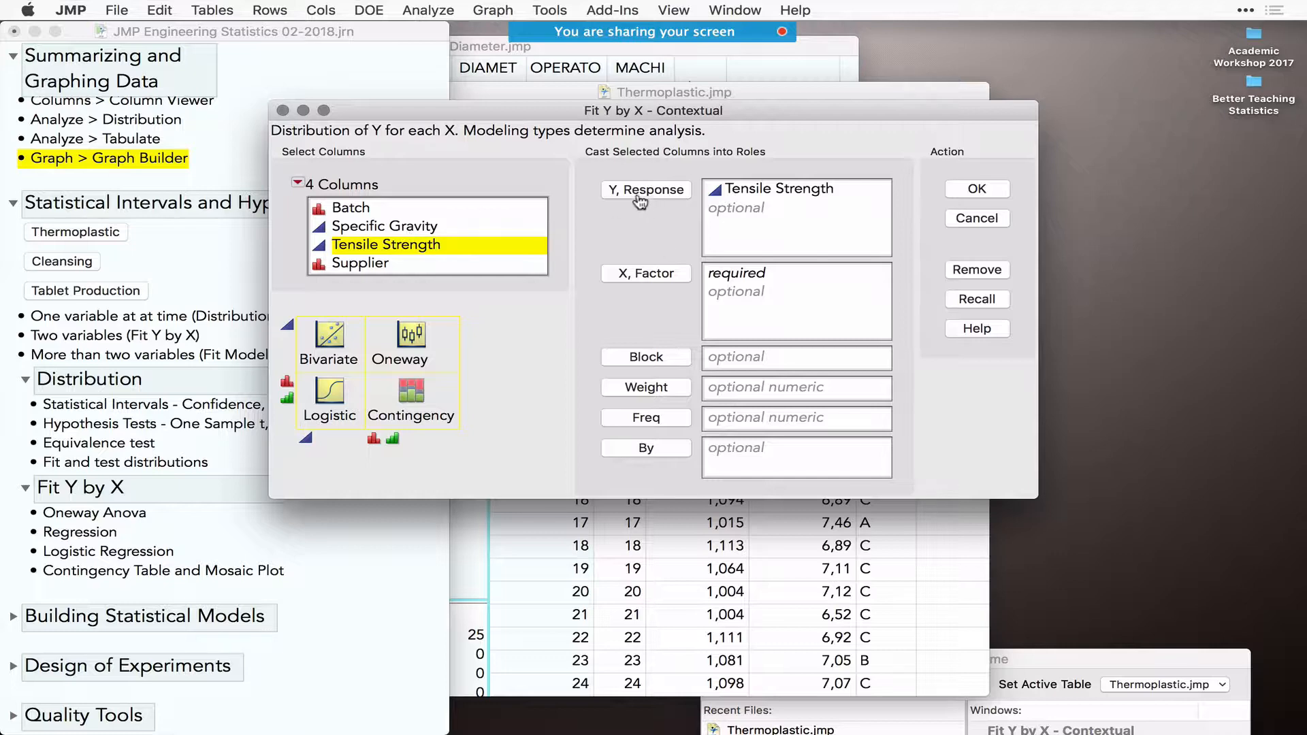
{"action": "left_click", "coordinate": [405, 229]}
{"action": "left_click", "coordinate": [659, 276]}
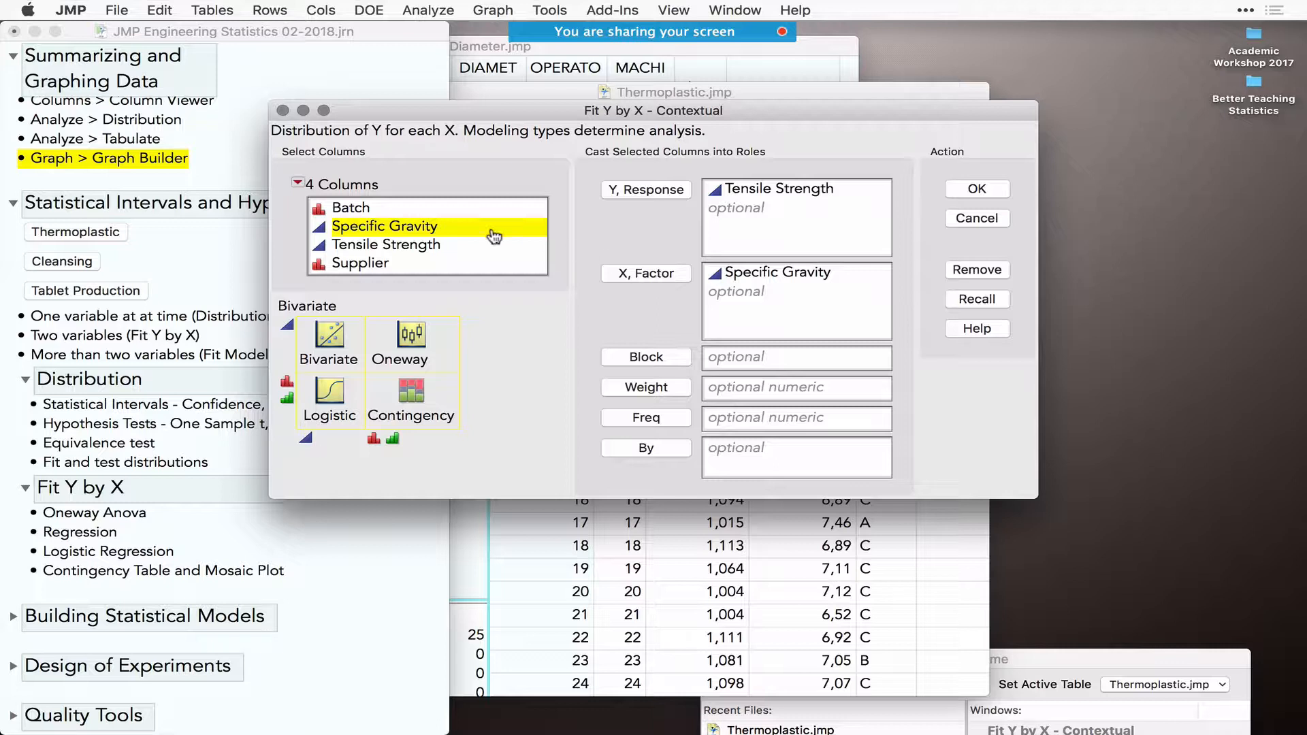
{"action": "left_click", "coordinate": [376, 265]}
{"action": "left_click", "coordinate": [669, 279]}
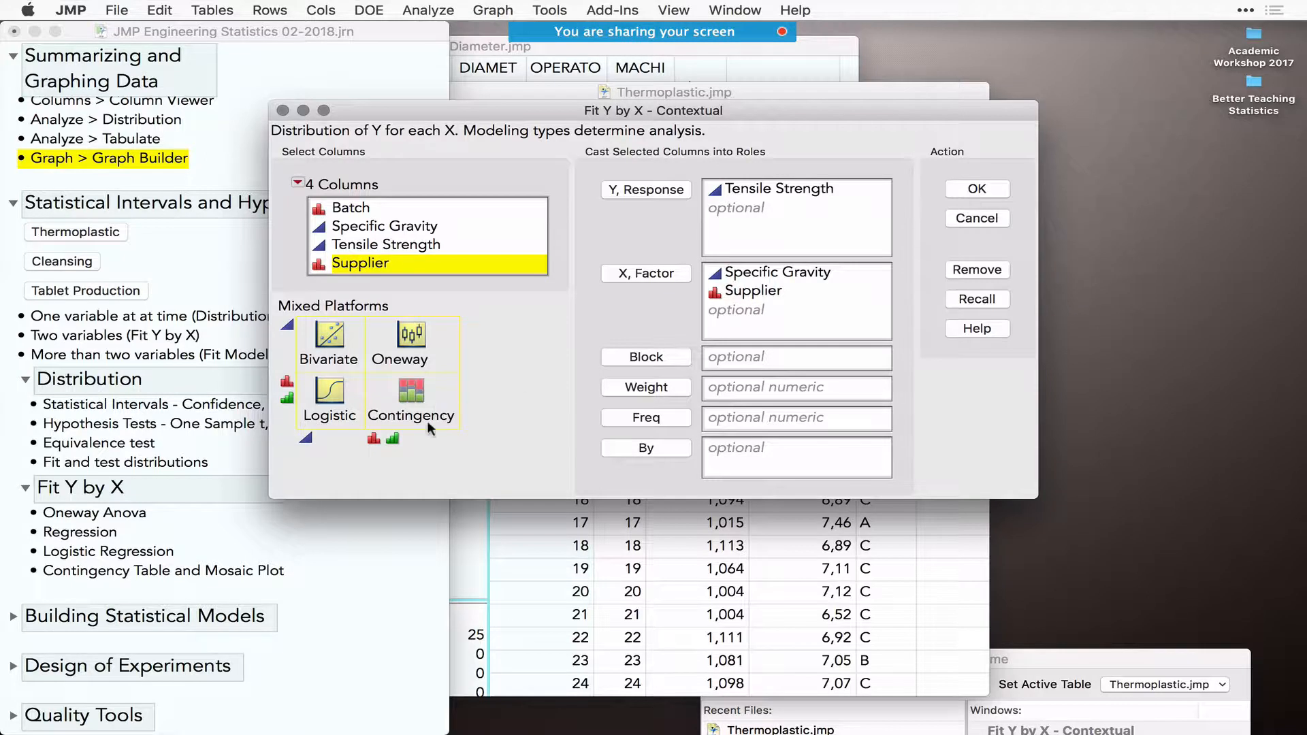
- Mark the modeling-type icons around the Bivariate, Oneway, Logistic and Contingency grid, and run the Fit Y by X analysis
{"action": "mouse_move", "coordinate": [317, 475]}
{"action": "left_mouse_down"}
{"action": "mouse_move", "coordinate": [273, 350]}
{"action": "mouse_move", "coordinate": [300, 288]}
{"action": "mouse_move", "coordinate": [484, 409]}
{"action": "mouse_move", "coordinate": [410, 481]}
{"action": "mouse_move", "coordinate": [316, 461]}
{"action": "mouse_move", "coordinate": [277, 430]}
{"action": "mouse_move", "coordinate": [276, 283]}
{"action": "mouse_move", "coordinate": [297, 337]}
{"action": "mouse_move", "coordinate": [297, 463]}
{"action": "left_mouse_up"}
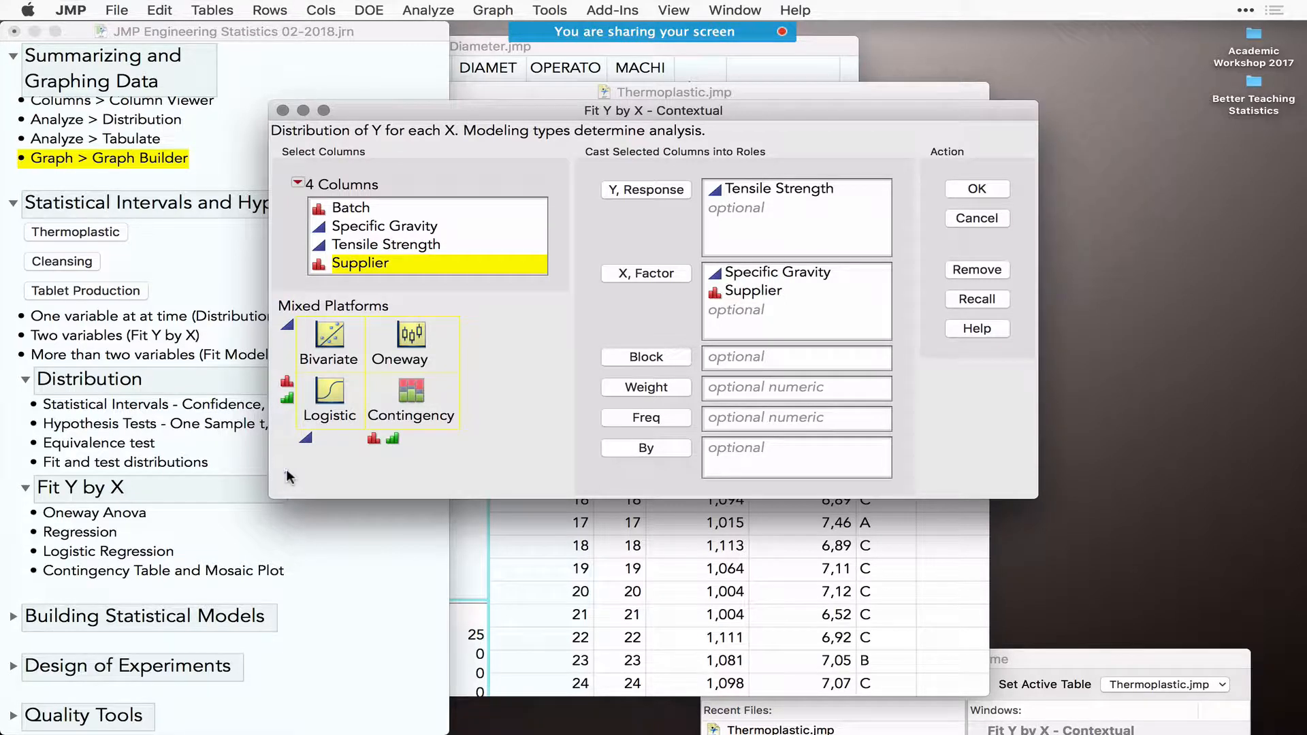
{"action": "mouse_move", "coordinate": [286, 469]}
{"action": "left_mouse_down"}
{"action": "mouse_move", "coordinate": [382, 407]}
{"action": "mouse_move", "coordinate": [450, 433]}
{"action": "mouse_move", "coordinate": [280, 464]}
{"action": "left_mouse_up"}
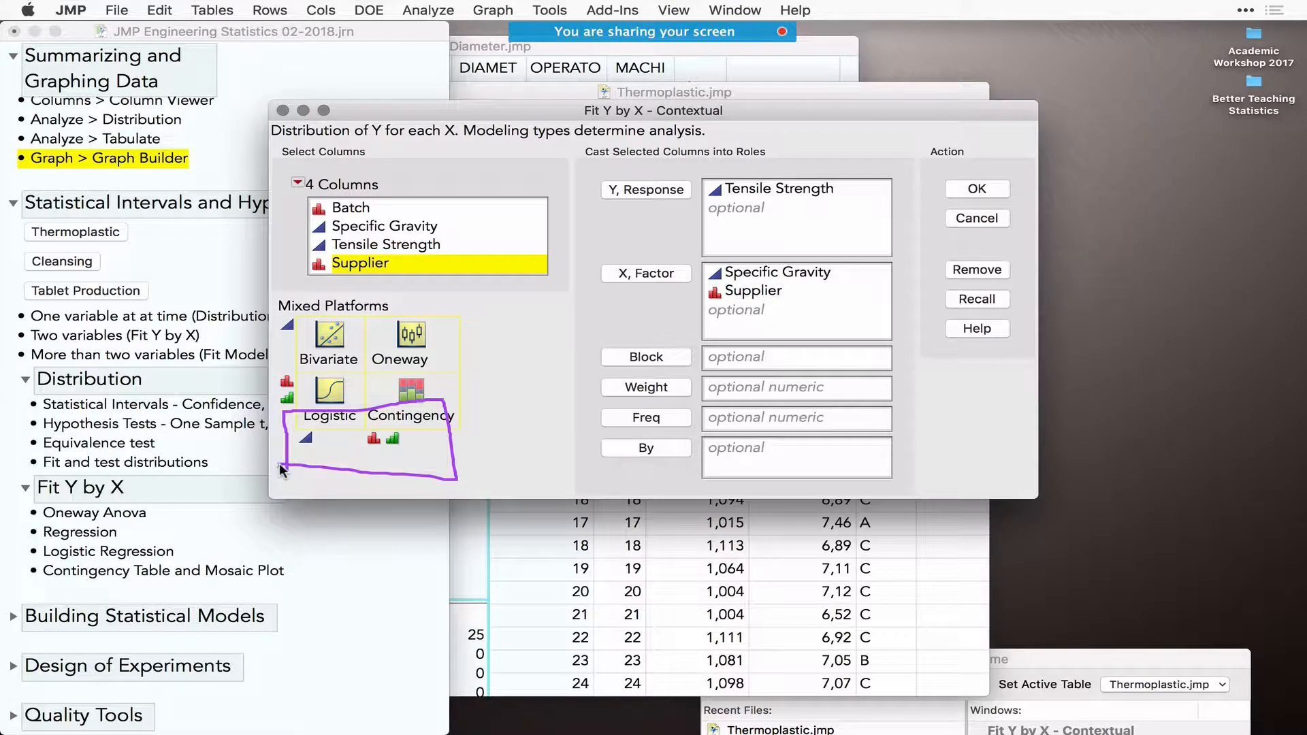
{"action": "mouse_move", "coordinate": [293, 474]}
{"action": "left_mouse_down"}
{"action": "mouse_move", "coordinate": [311, 455]}
{"action": "mouse_move", "coordinate": [369, 451]}
{"action": "left_mouse_up"}
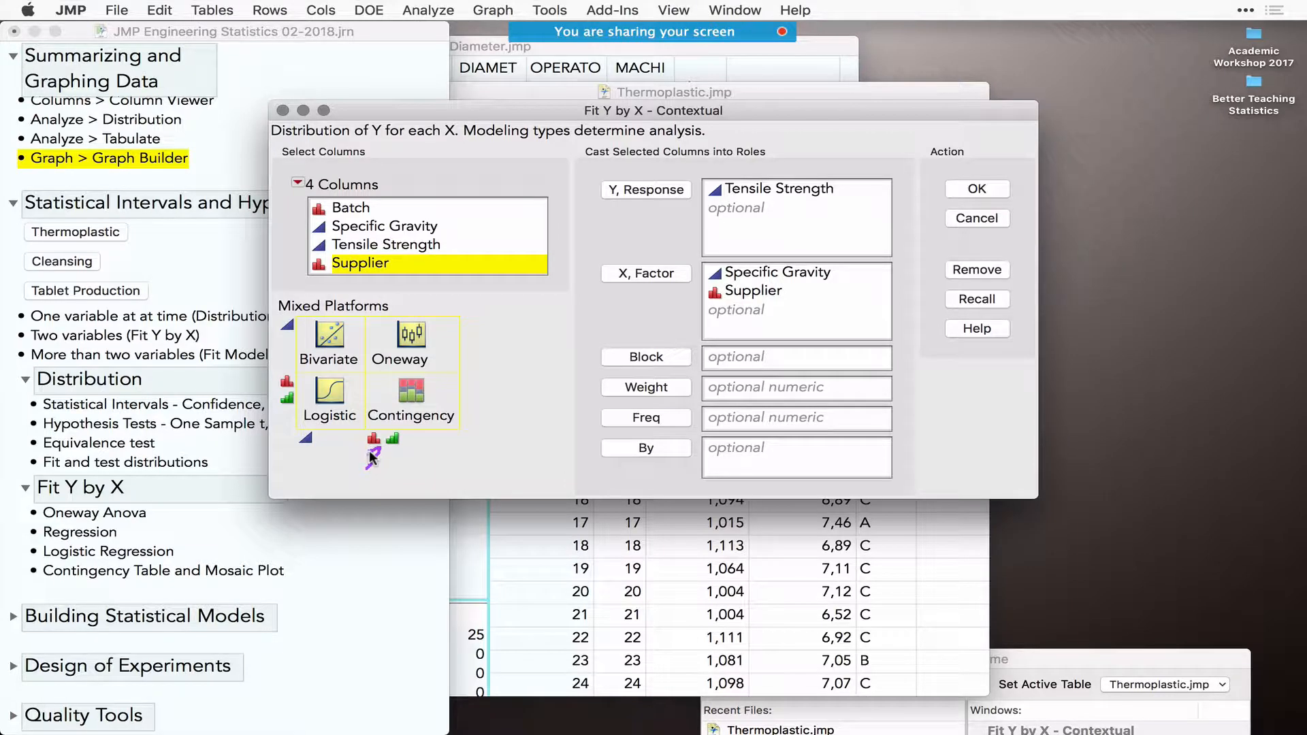
{"action": "mouse_move", "coordinate": [480, 361]}
{"action": "left_mouse_down"}
{"action": "mouse_move", "coordinate": [467, 299]}
{"action": "mouse_move", "coordinate": [302, 303]}
{"action": "mouse_move", "coordinate": [336, 366]}
{"action": "mouse_move", "coordinate": [463, 369]}
{"action": "left_mouse_up"}
{"action": "left_click", "coordinate": [977, 193]}
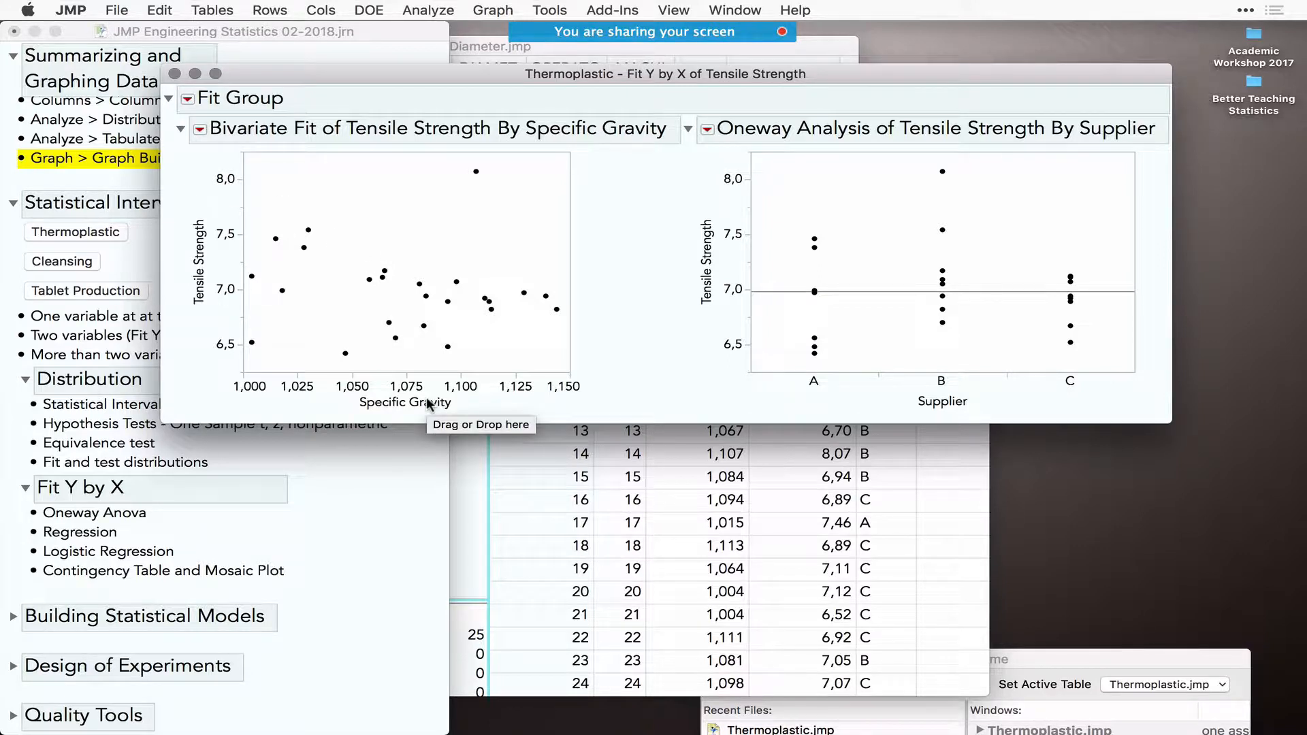
- Add a fitted line and a 0,95 density ellipse to the bivariate plot of Tensile Strength by Specific Gravity
{"action": "left_click", "coordinate": [201, 130]}
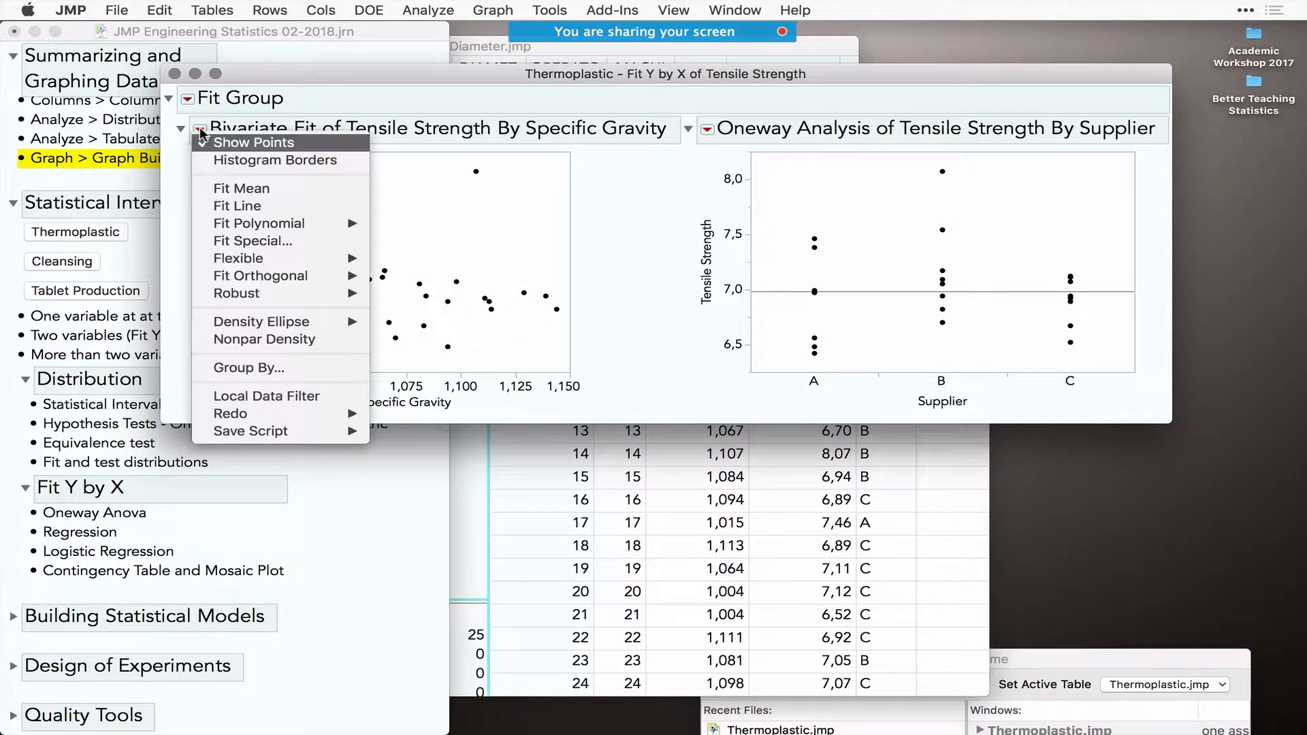
{"action": "left_click", "coordinate": [281, 205]}
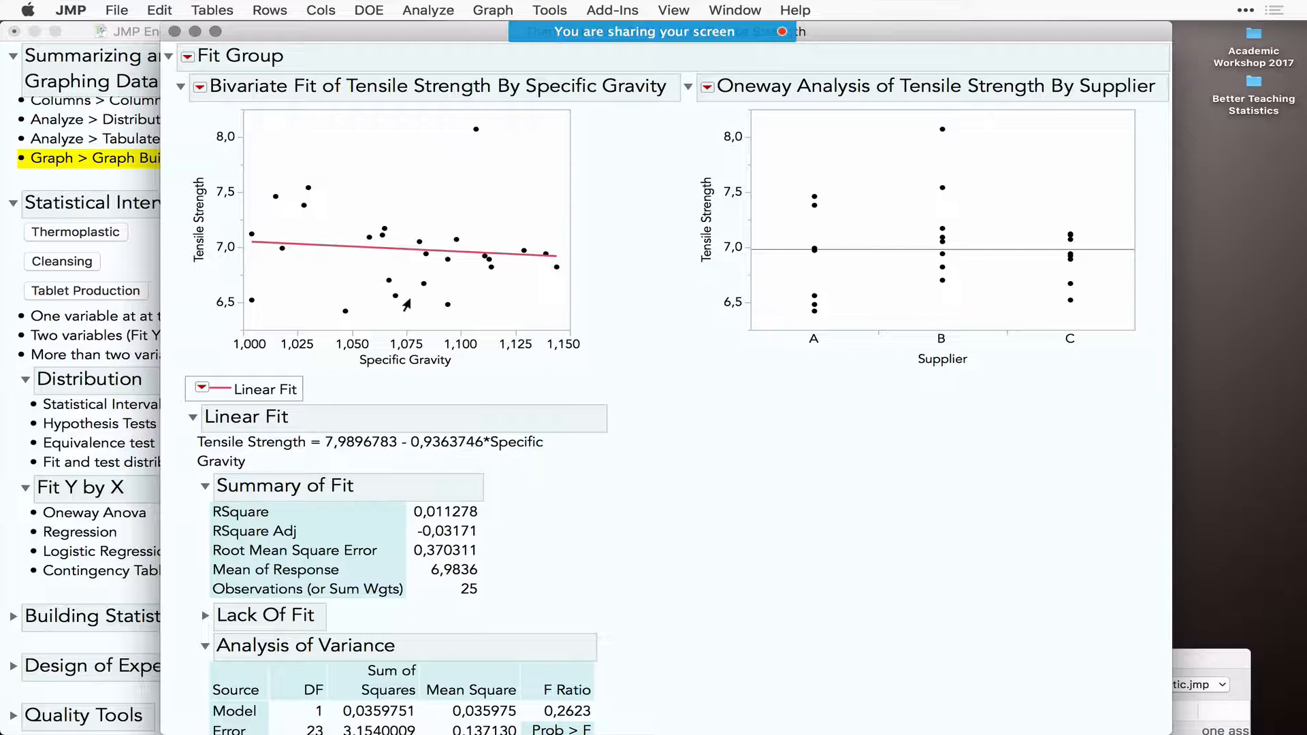
{"action": "left_click", "coordinate": [200, 87]}
{"action": "mouse_move", "coordinate": [306, 280]}
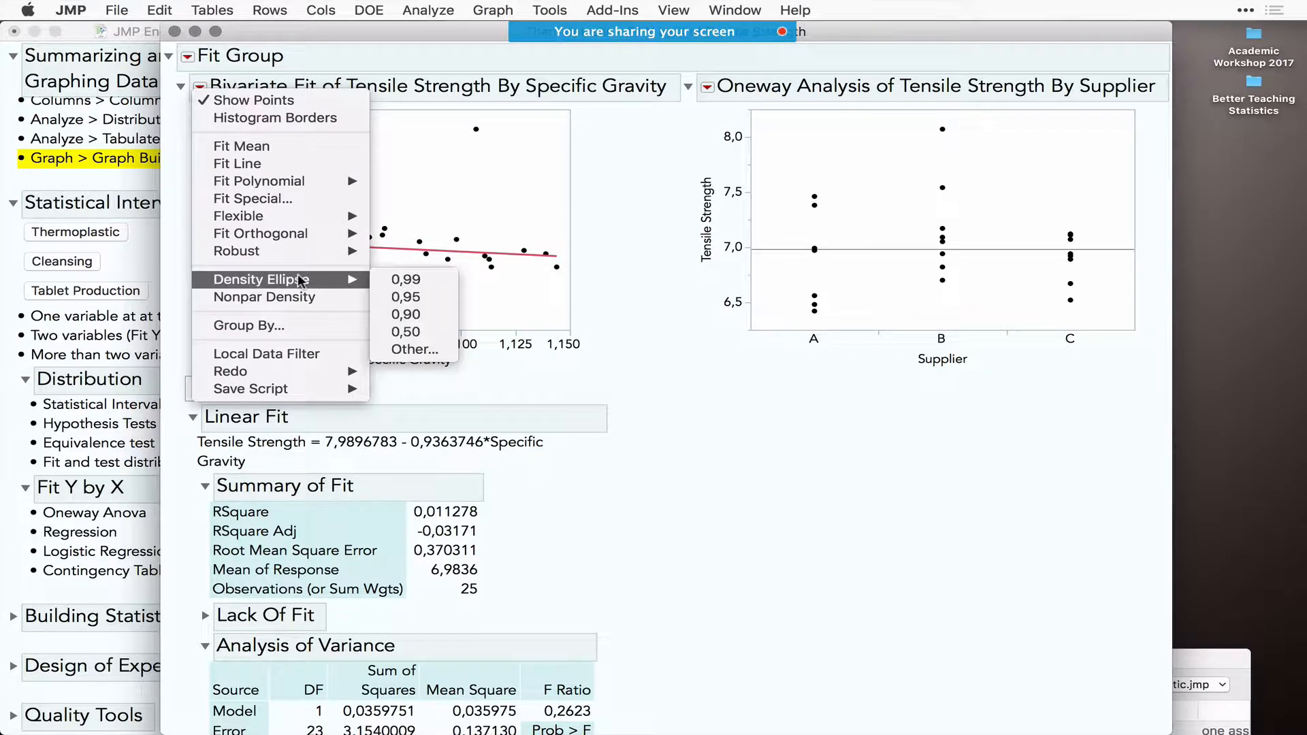
{"action": "left_click", "coordinate": [422, 297]}
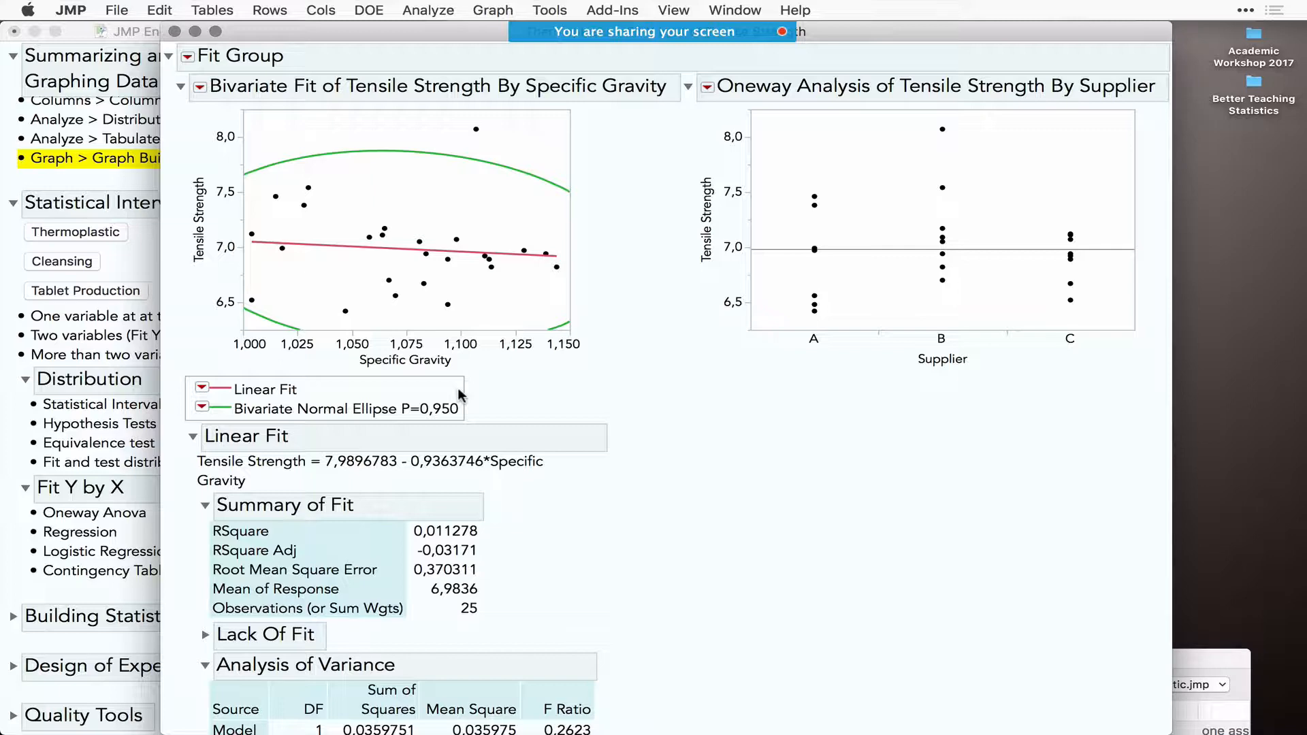
- Expand the Bivariate Normal Ellipse report below the linear fit and review its correlation statistics
{"action": "scroll", "coordinate": [536, 527], "scroll_direction": "down", "scroll_amount": 5}
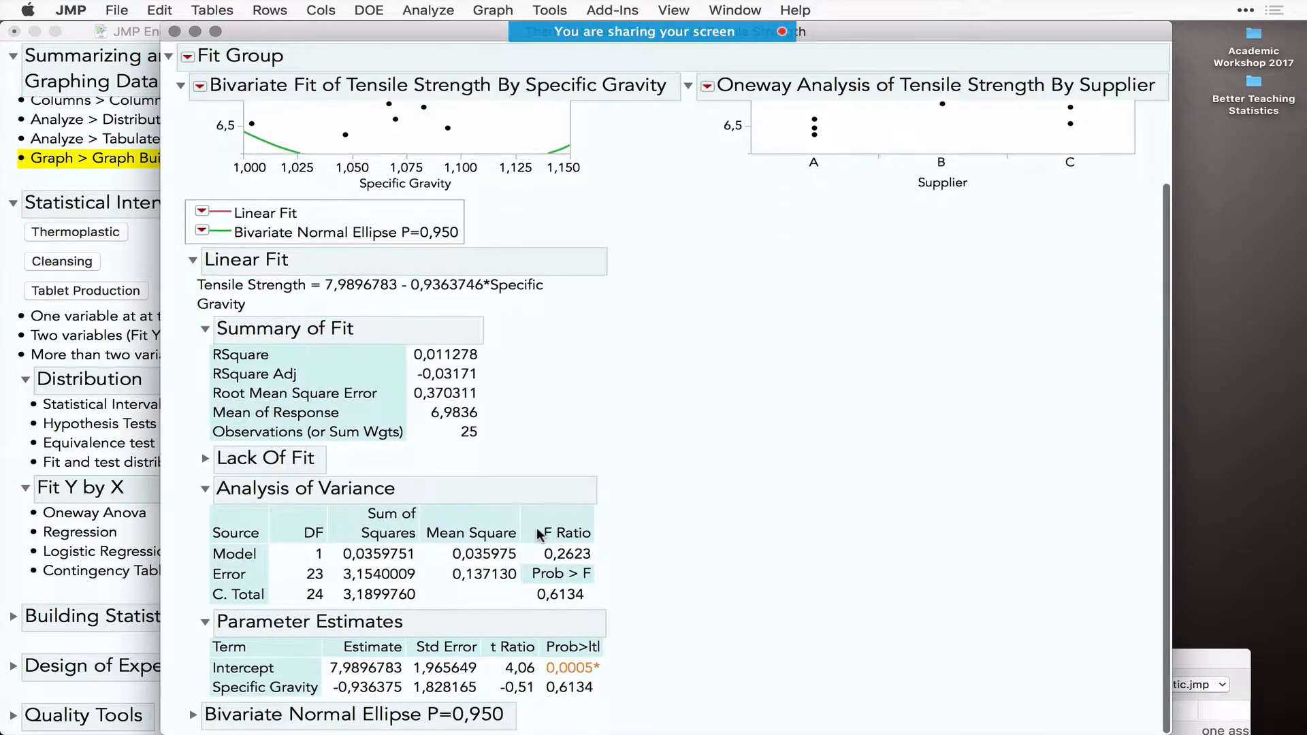
{"action": "left_click", "coordinate": [193, 714]}
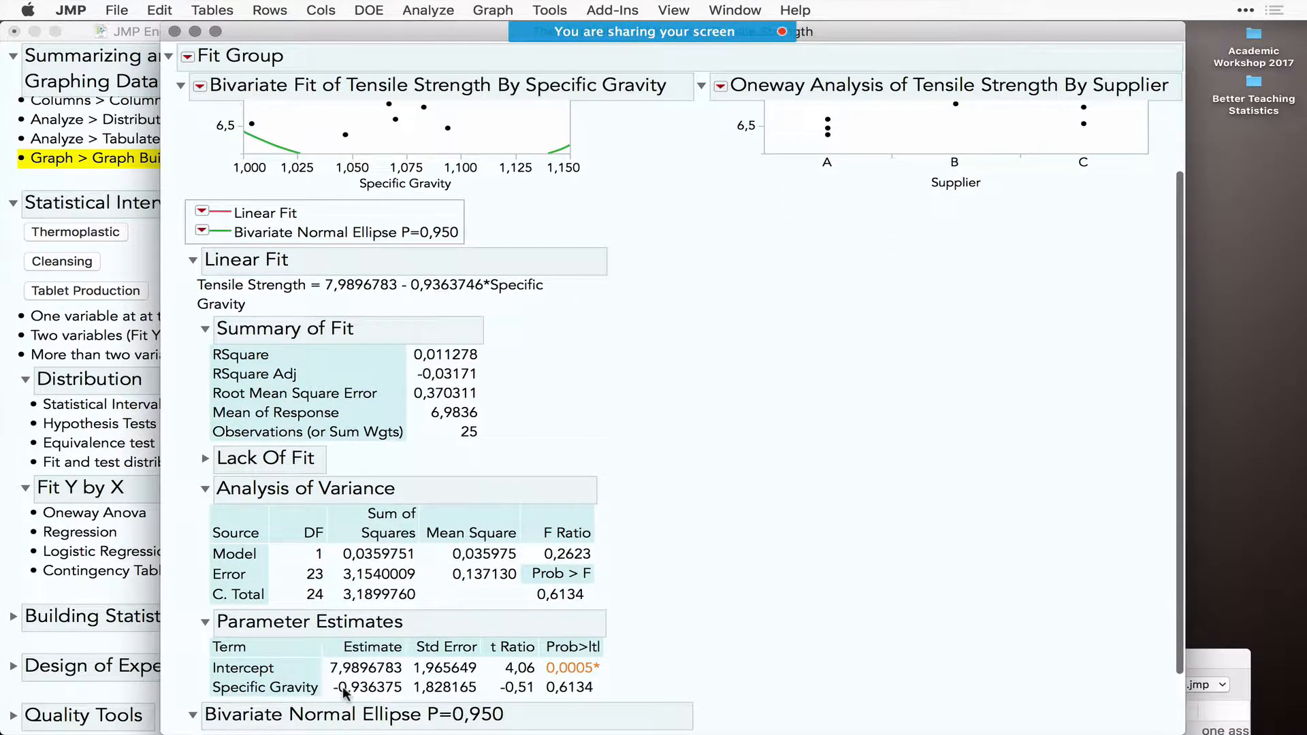
{"action": "scroll", "coordinate": [345, 695], "scroll_direction": "down", "scroll_amount": 2}
{"action": "scroll", "coordinate": [516, 696], "scroll_direction": "up", "scroll_amount": 5}
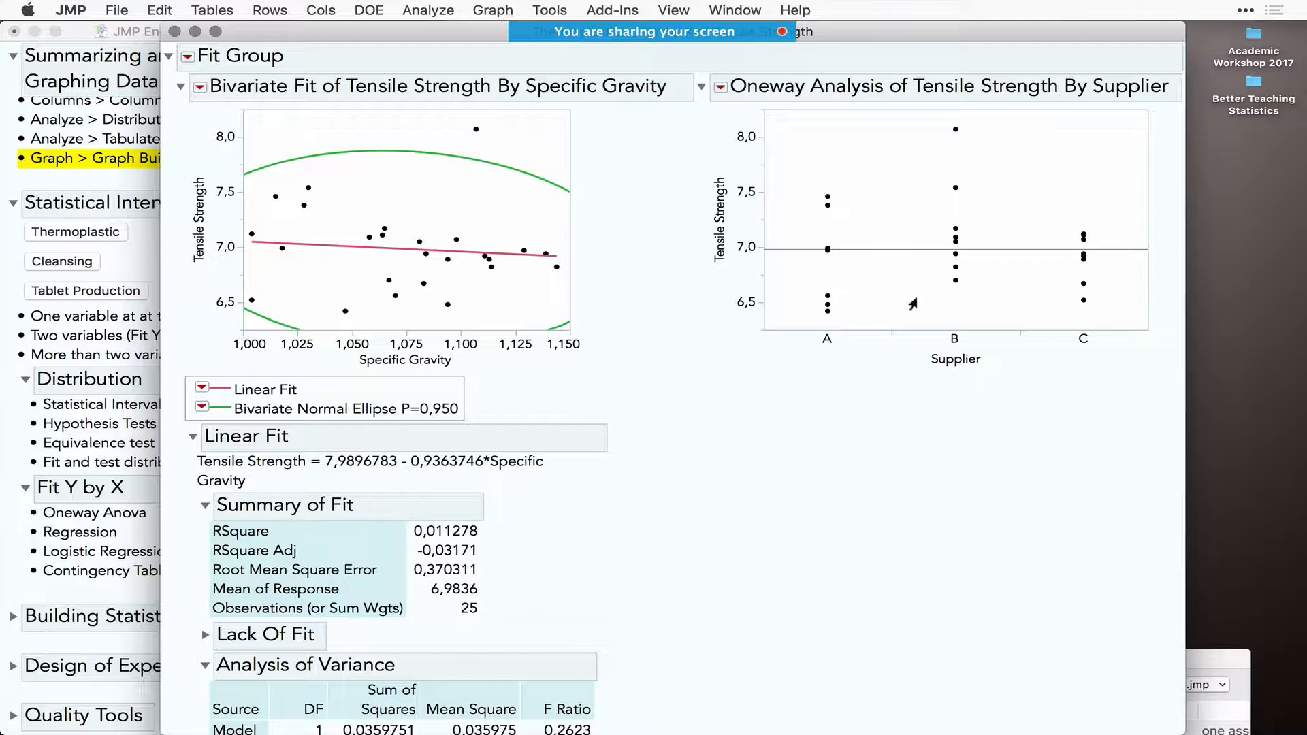
- Jitter the points in the Oneway plot of Tensile Strength by Supplier
{"action": "left_click", "coordinate": [721, 87]}
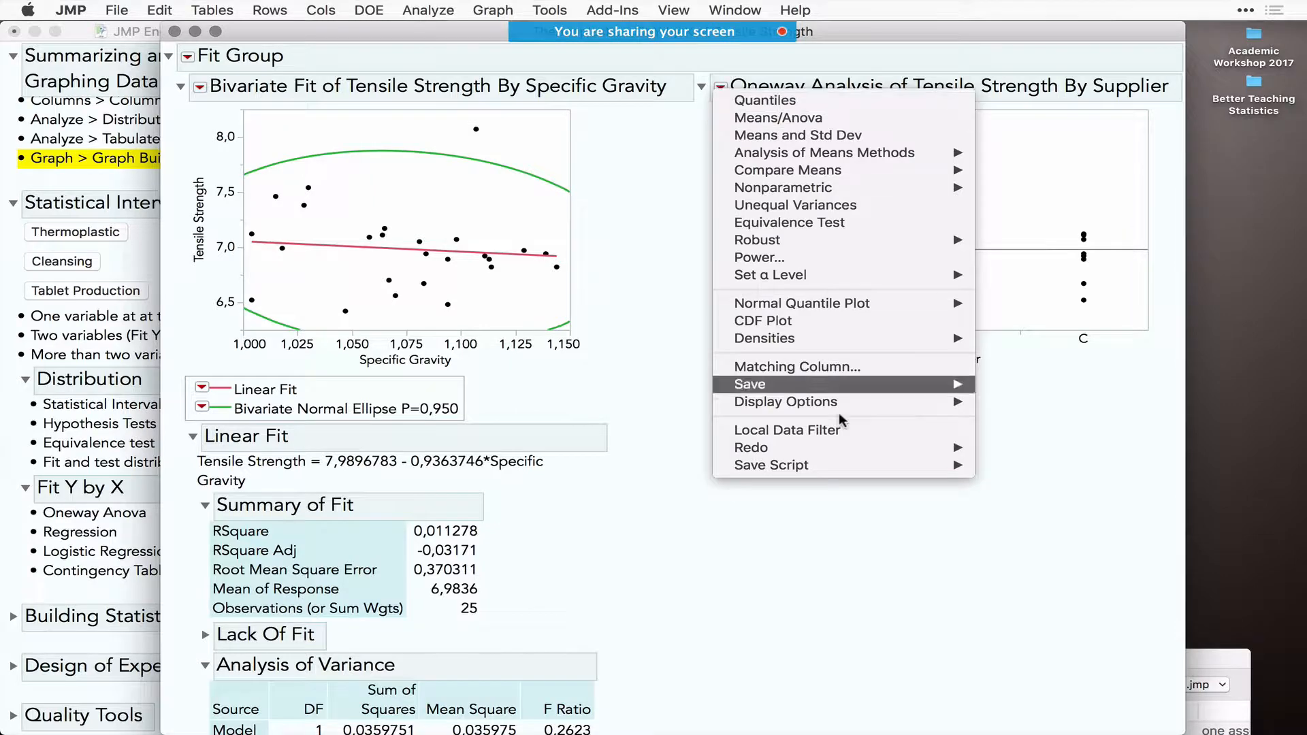
{"action": "mouse_move", "coordinate": [839, 400]}
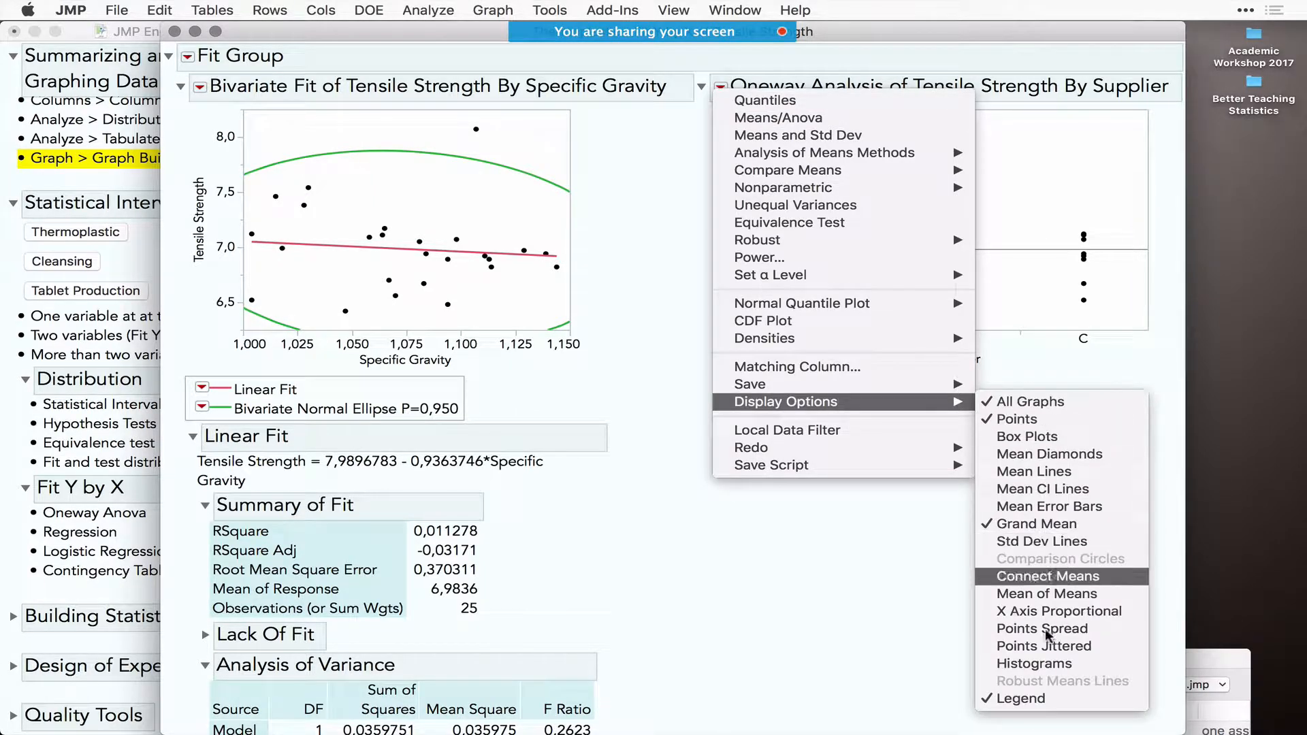
{"action": "left_click", "coordinate": [1056, 647]}
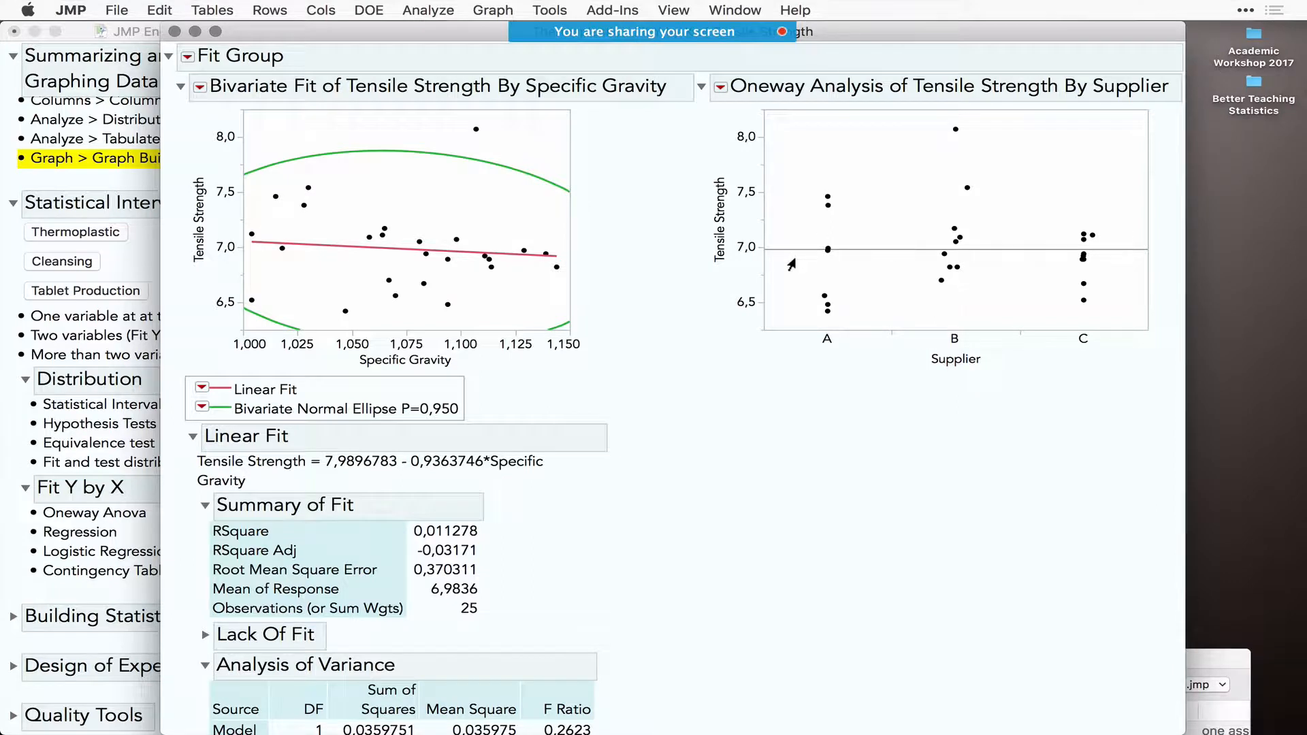
- Add Quantiles and Means/Anova to the Oneway Analysis of Tensile Strength By Supplier
{"action": "left_click", "coordinate": [720, 88]}
{"action": "left_click", "coordinate": [749, 100]}
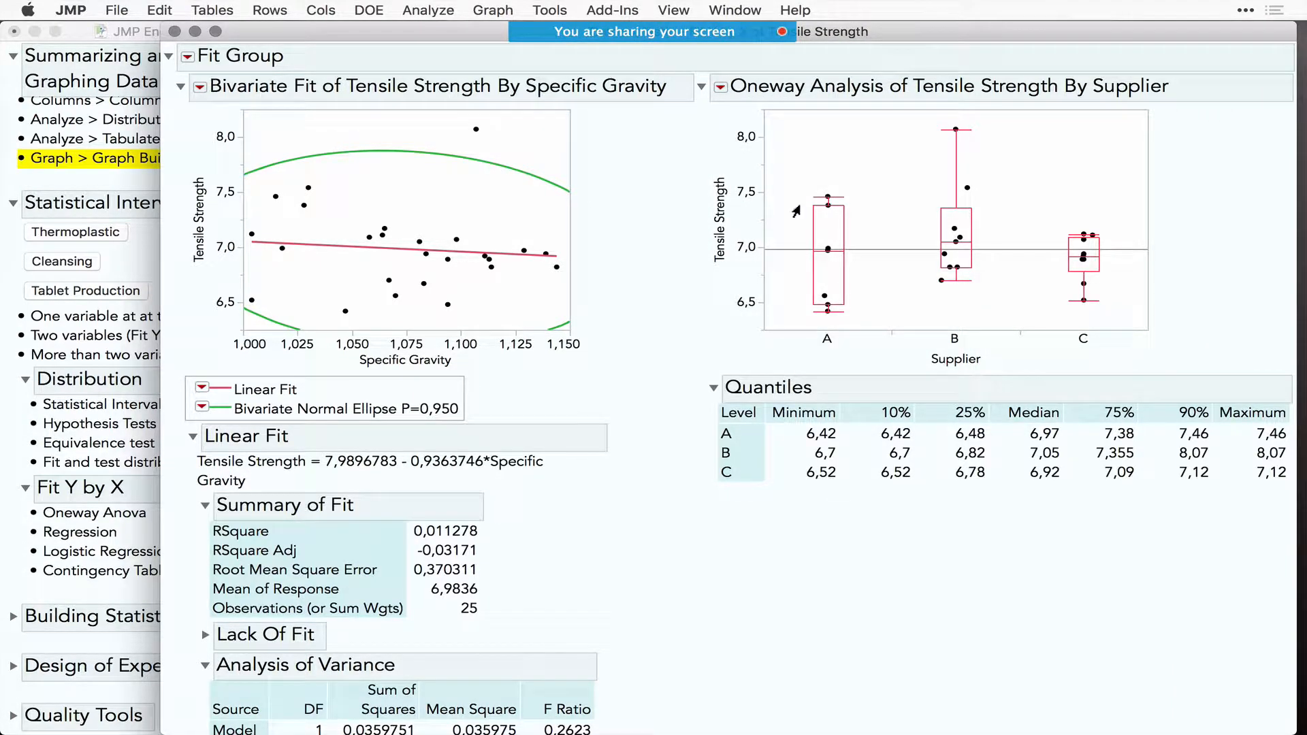
{"action": "left_click", "coordinate": [719, 88]}
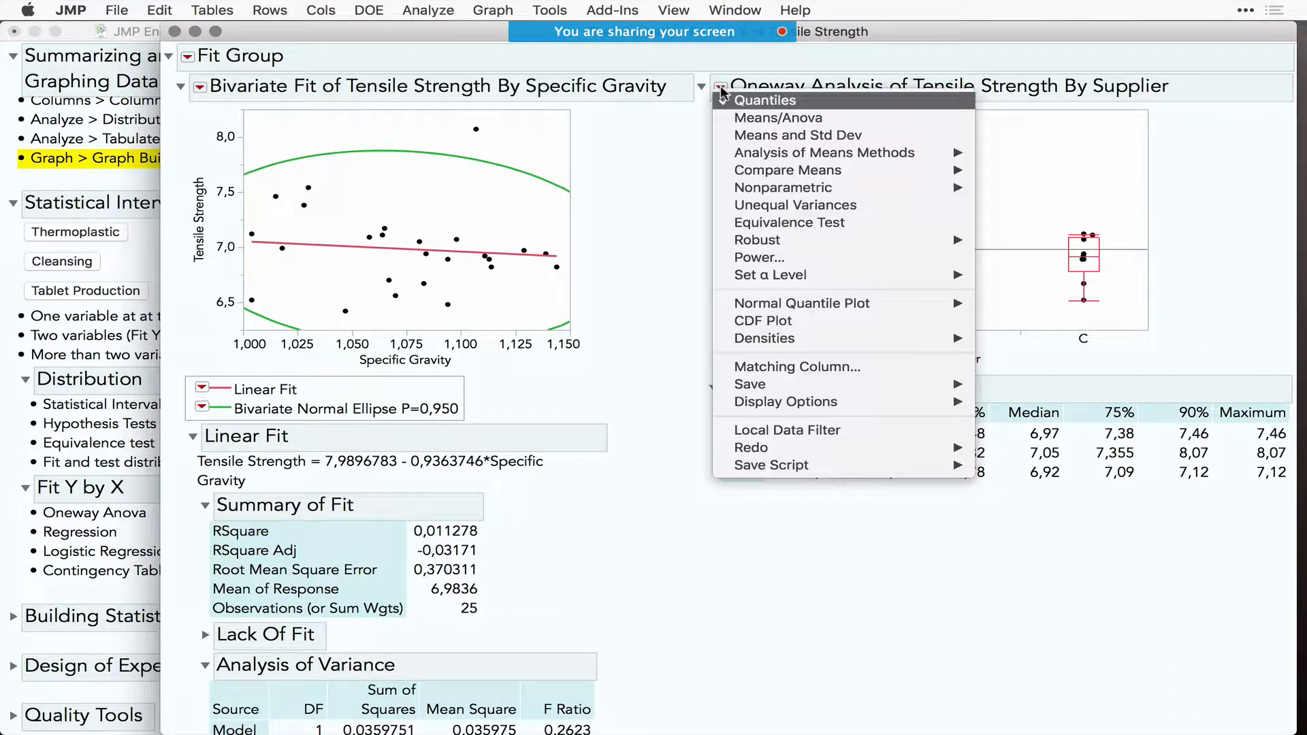
{"action": "left_click", "coordinate": [749, 120]}
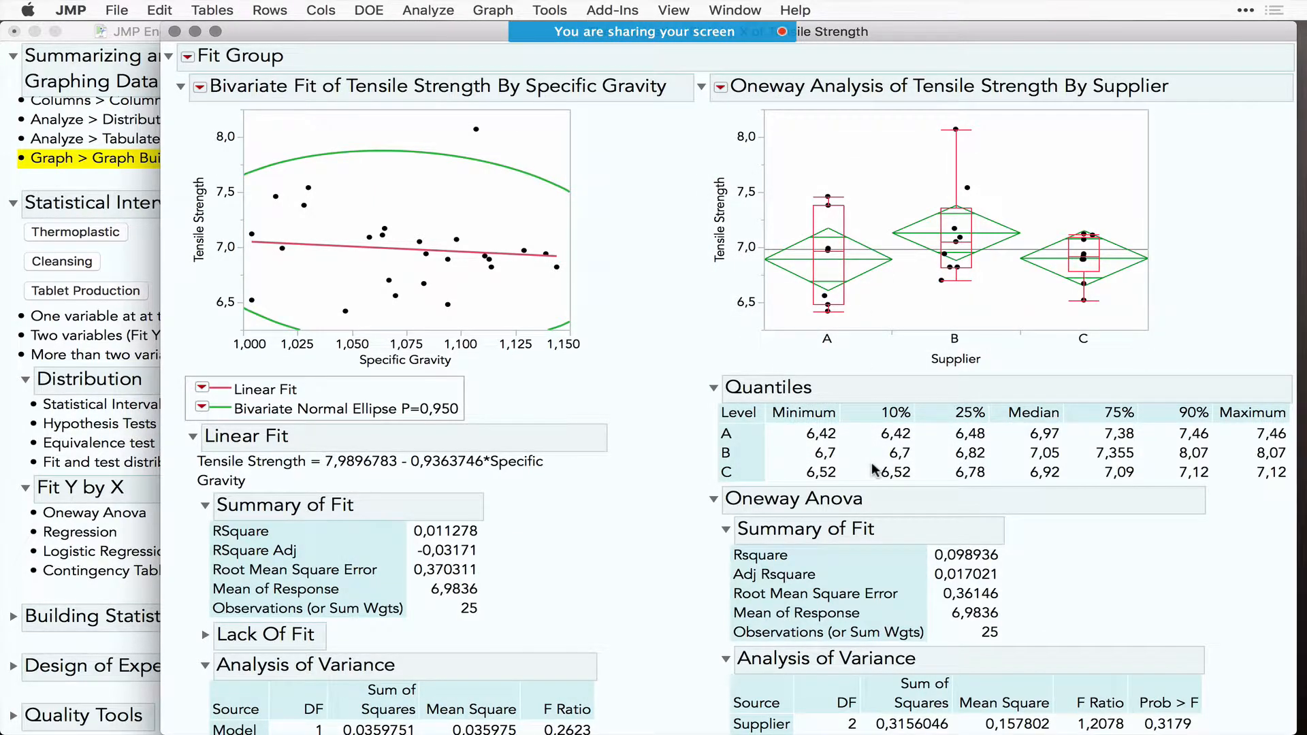
- Review the Oneway Anova results against the plots and circle the Prob > F value for Supplier
{"action": "scroll", "coordinate": [875, 470], "scroll_direction": "down", "scroll_amount": 7}
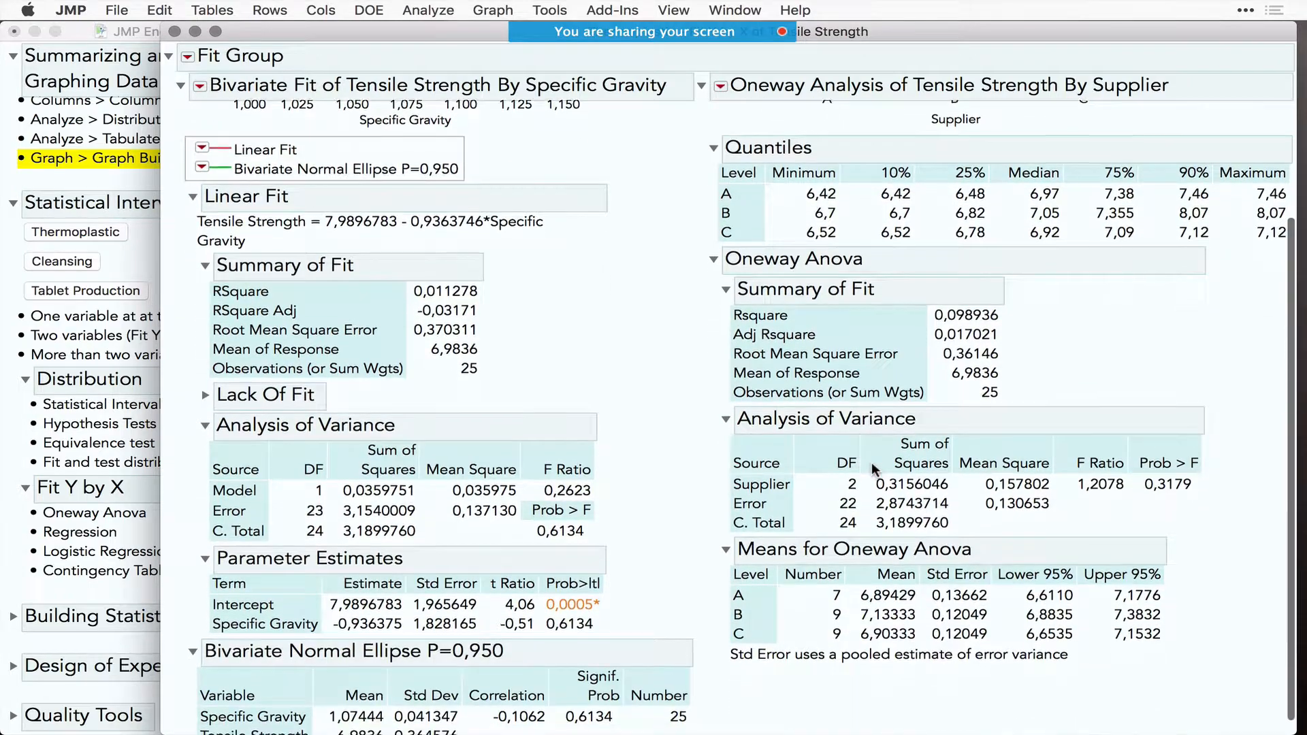
{"action": "scroll", "coordinate": [873, 469], "scroll_direction": "up", "scroll_amount": 7}
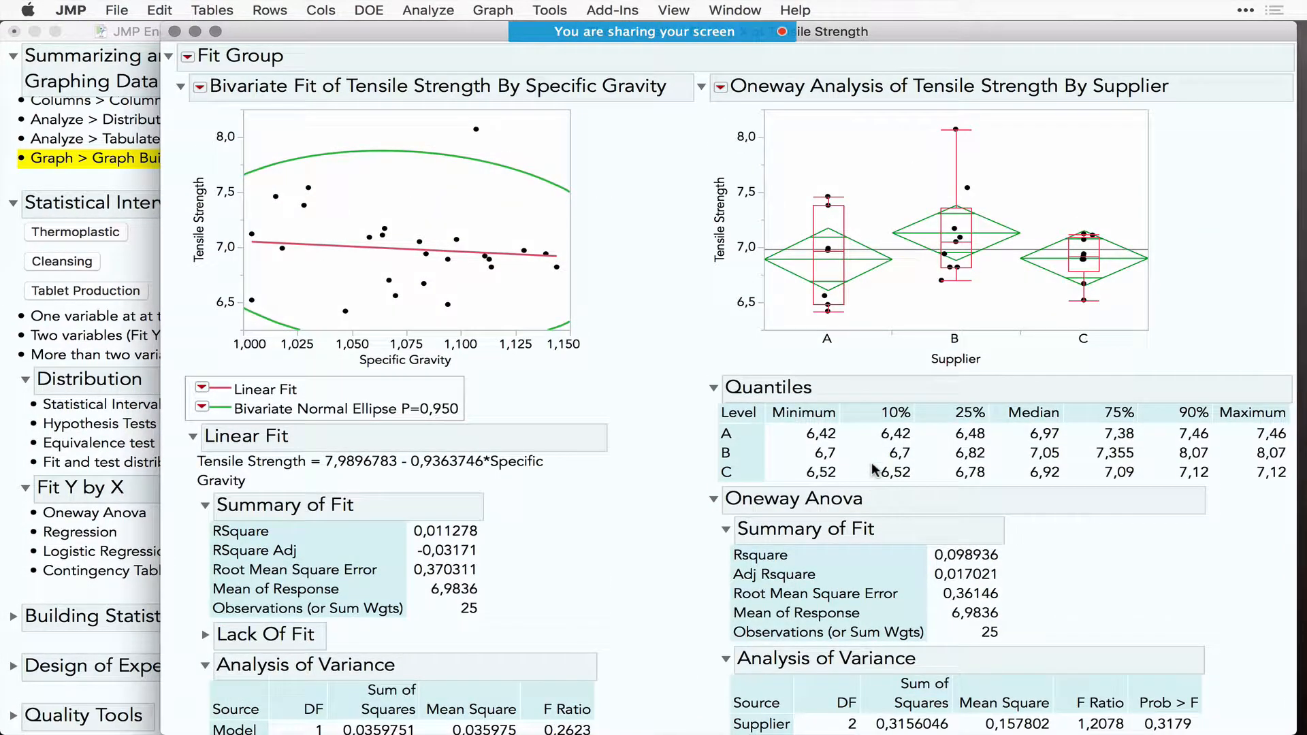
{"action": "scroll", "coordinate": [874, 469], "scroll_direction": "down", "scroll_amount": 6}
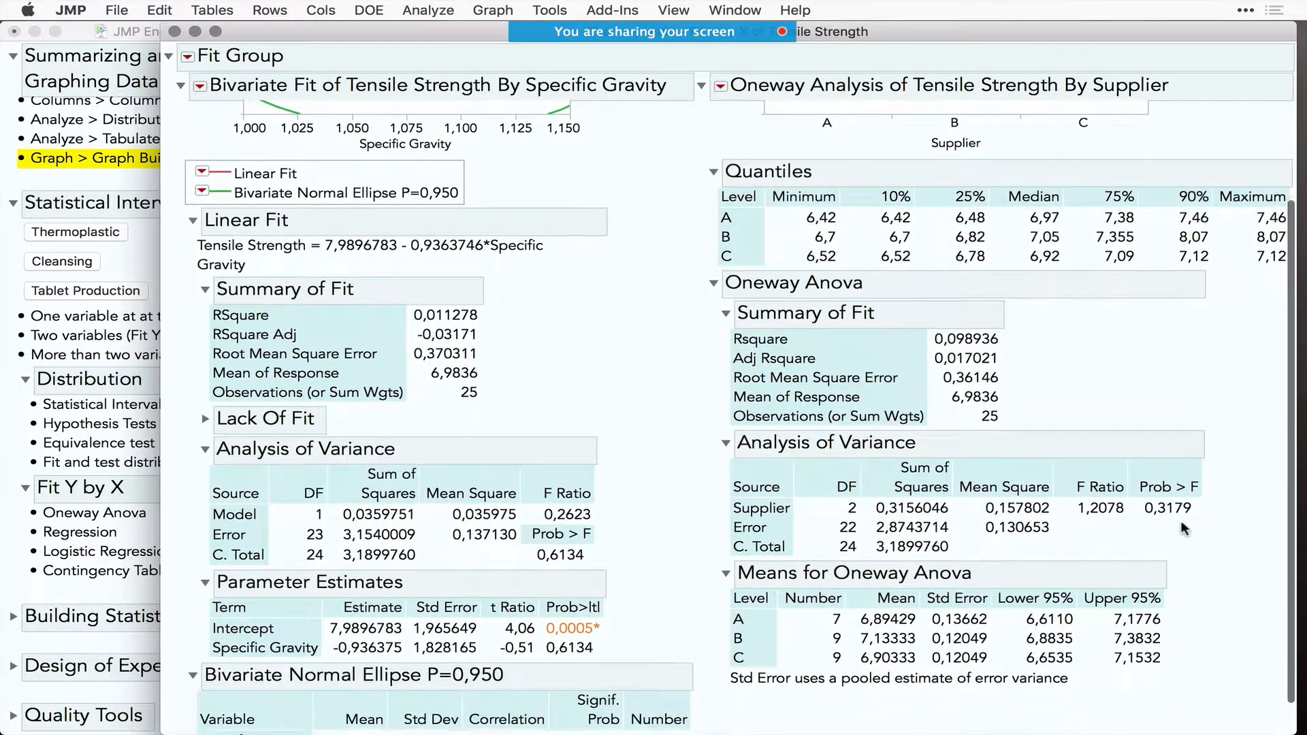
{"action": "mouse_move", "coordinate": [1225, 528]}
{"action": "left_mouse_down"}
{"action": "mouse_move", "coordinate": [1093, 508]}
{"action": "mouse_move", "coordinate": [1190, 488]}
{"action": "left_mouse_up"}
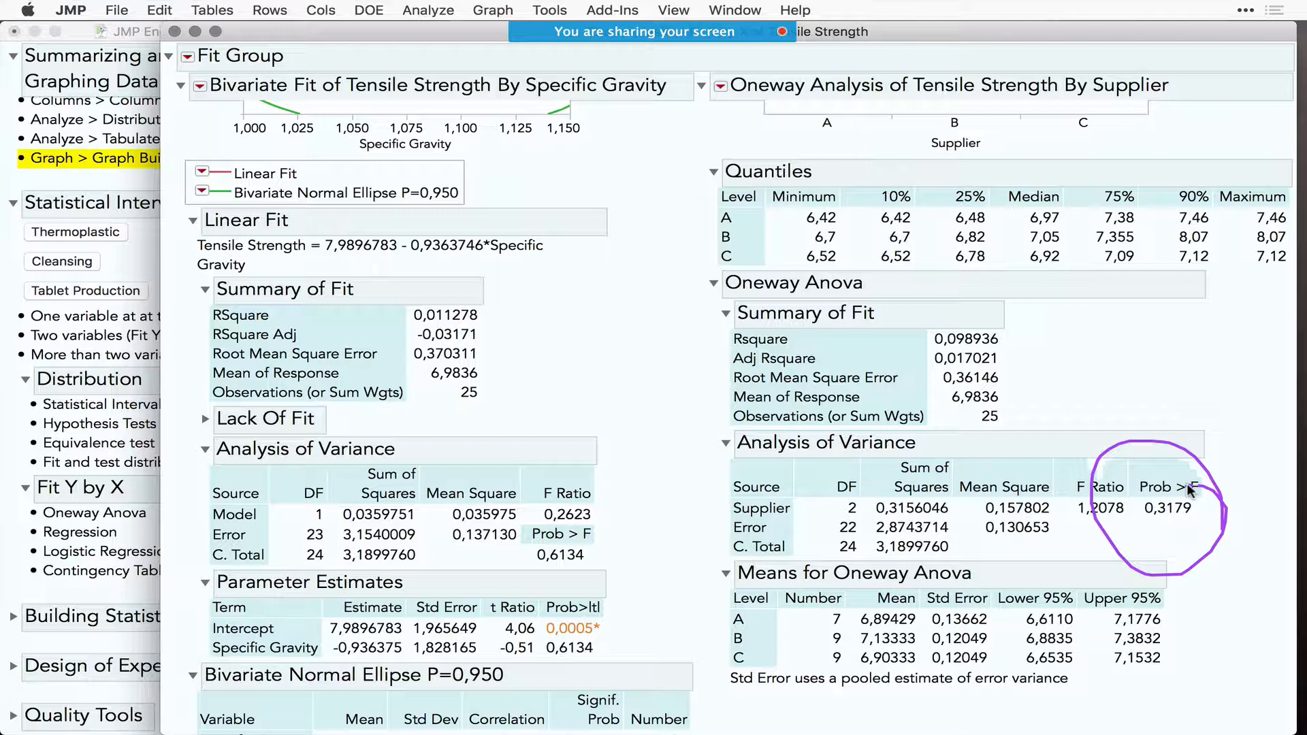
{"action": "scroll", "coordinate": [1125, 308], "scroll_direction": "up", "scroll_amount": 6}
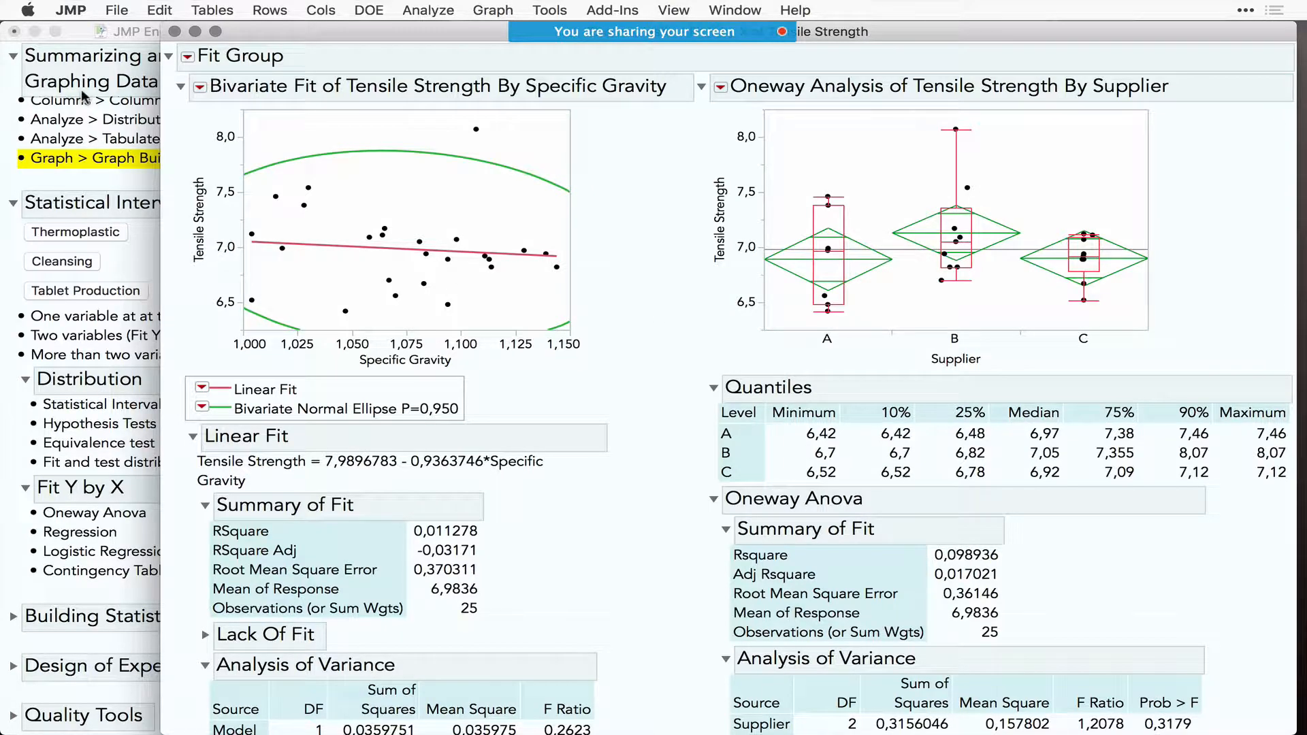
- Close the Fit Y by X report and the Thermoplastic data table
{"action": "left_click", "coordinate": [175, 32]}
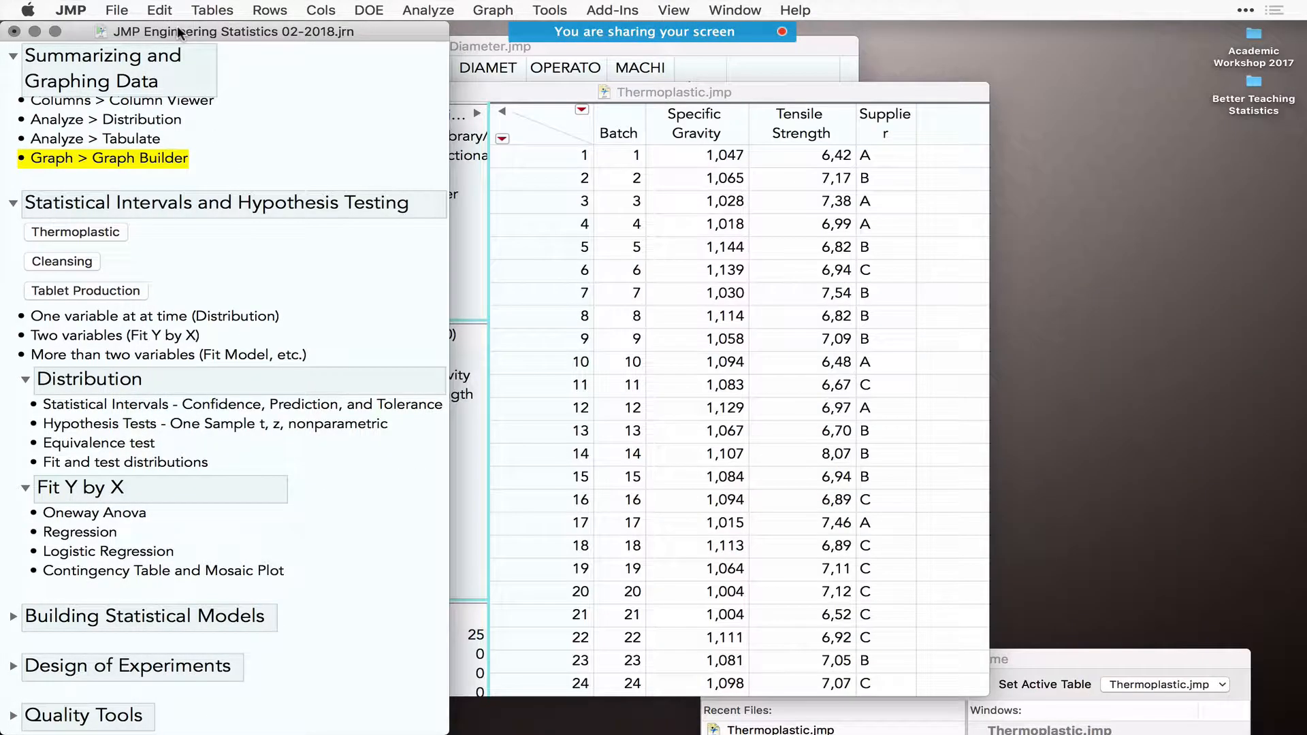
{"action": "left_click", "coordinate": [528, 232]}
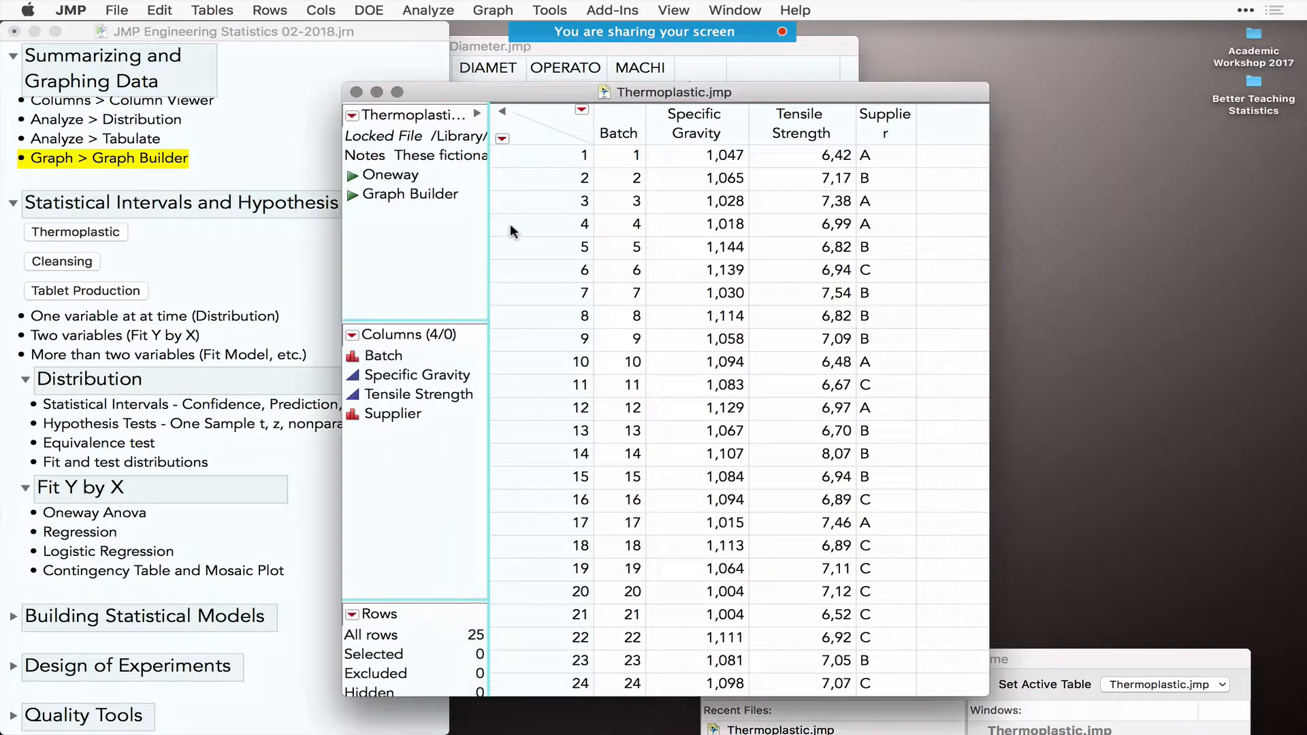
{"action": "left_click", "coordinate": [356, 92]}
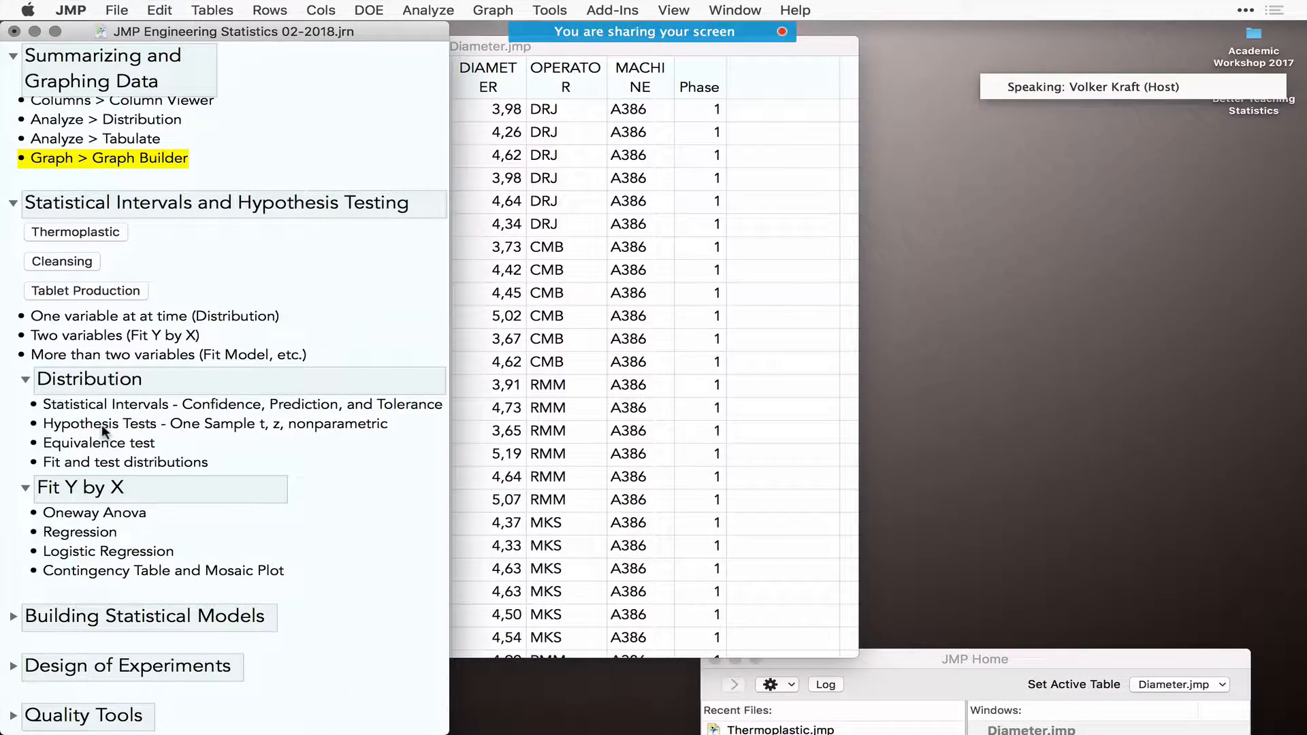
- Open the Cleansing data table from the journal and point out its Coal particles, pH and Polymer columns
{"action": "left_click", "coordinate": [64, 262]}
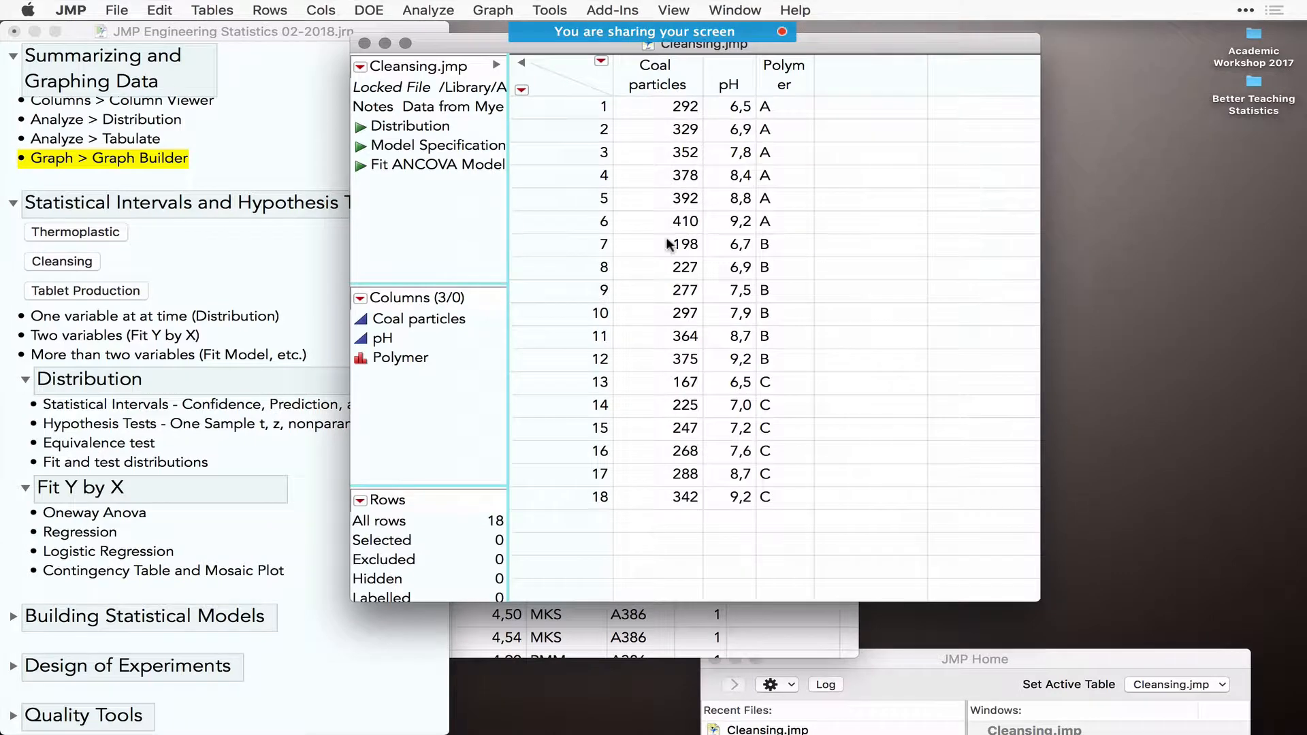
{"action": "left_click_drag", "start_coordinate": [485, 46], "coordinate": [549, 195]}
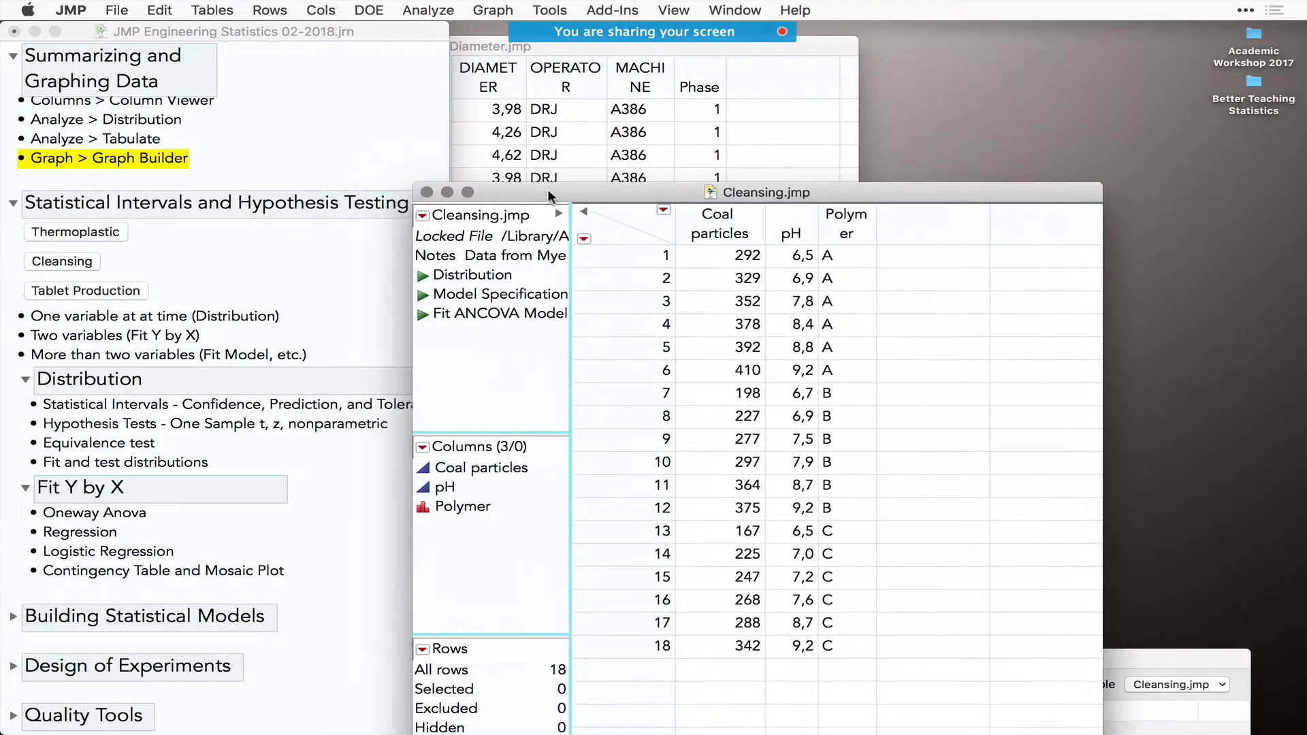
{"action": "left_click", "coordinate": [730, 232]}
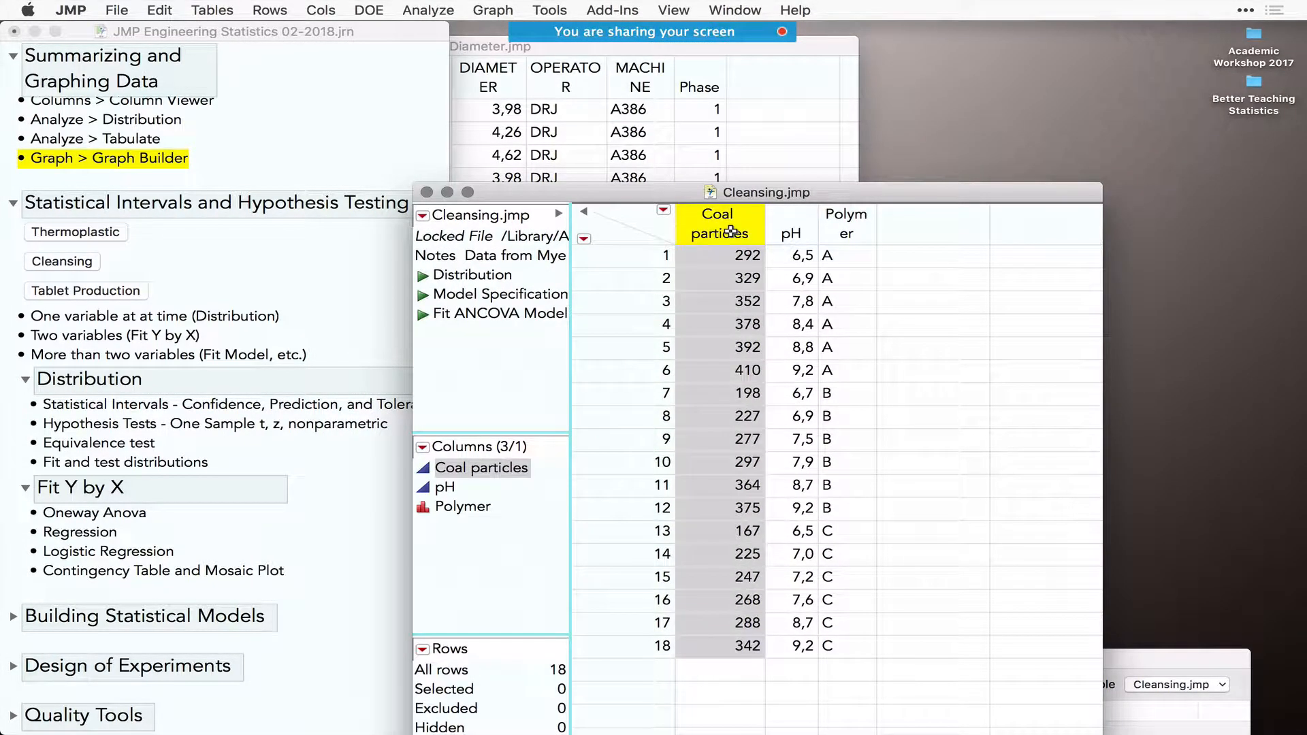
{"action": "left_click", "coordinate": [793, 232]}
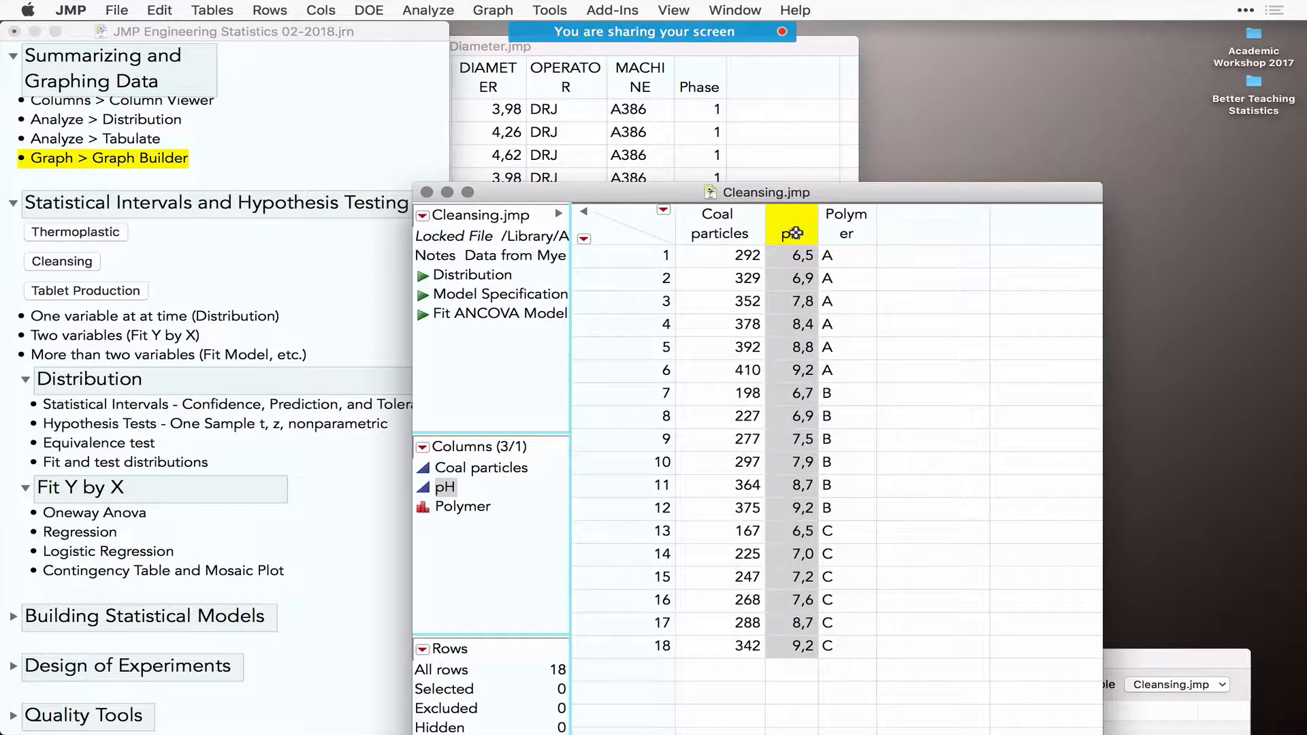
{"action": "left_click", "coordinate": [859, 226]}
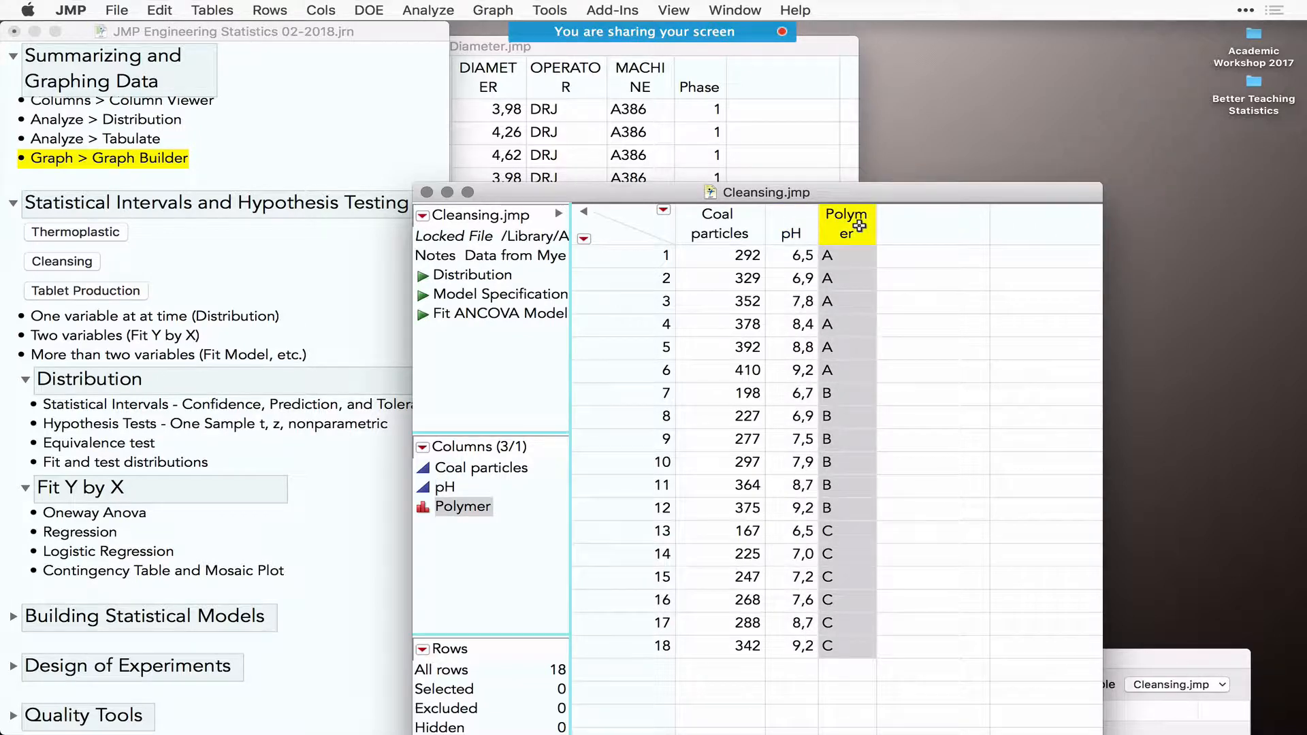
- Run Fit Y by X with Coal particles as the response and both pH and Polymer as factors
{"action": "left_click", "coordinate": [422, 8]}
{"action": "left_click", "coordinate": [440, 49]}
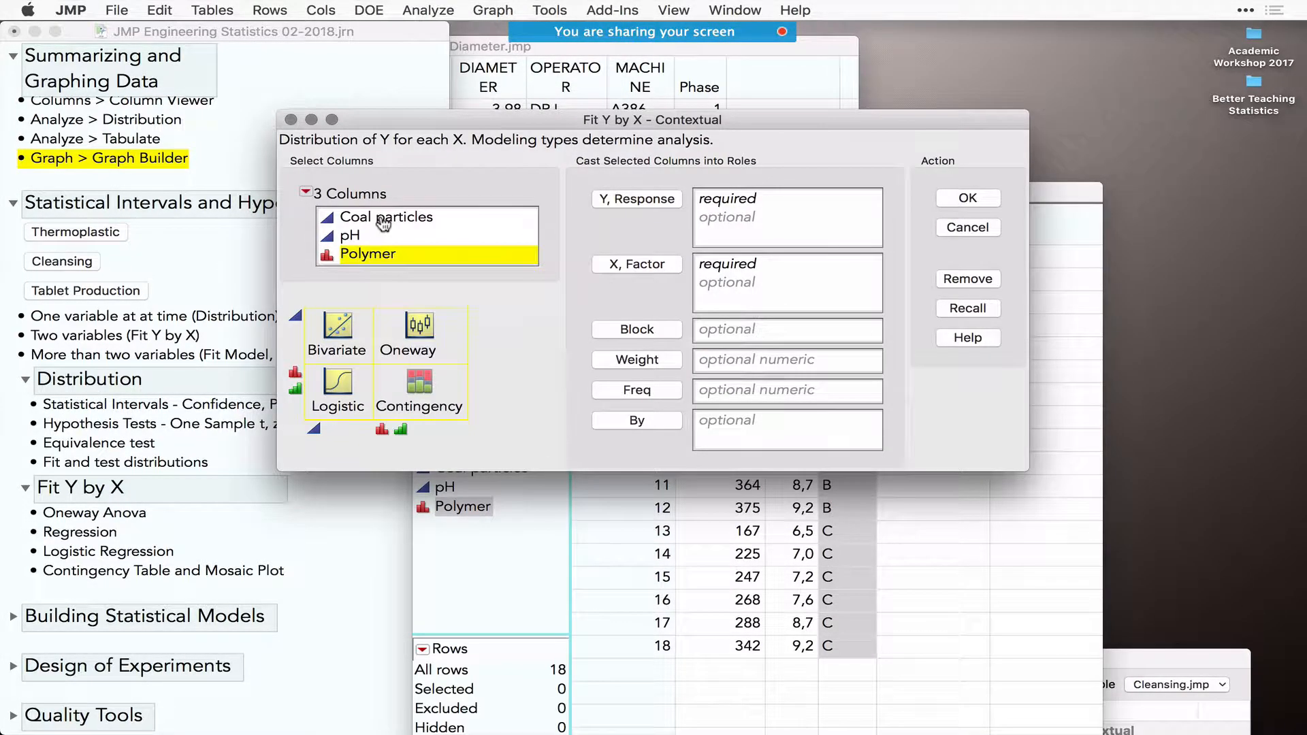
{"action": "left_click", "coordinate": [381, 219]}
{"action": "left_click", "coordinate": [636, 199]}
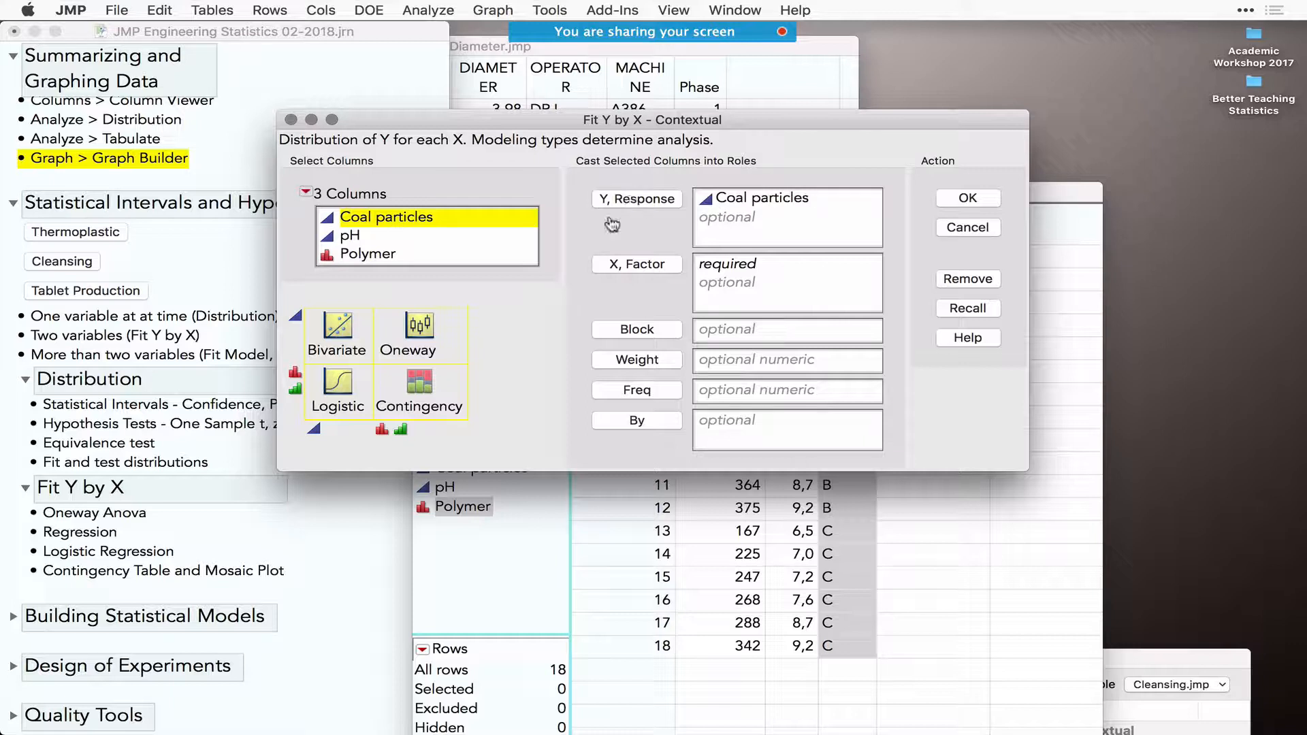
{"action": "left_click", "coordinate": [363, 236]}
{"action": "left_click", "coordinate": [373, 257], "text": "shift"}
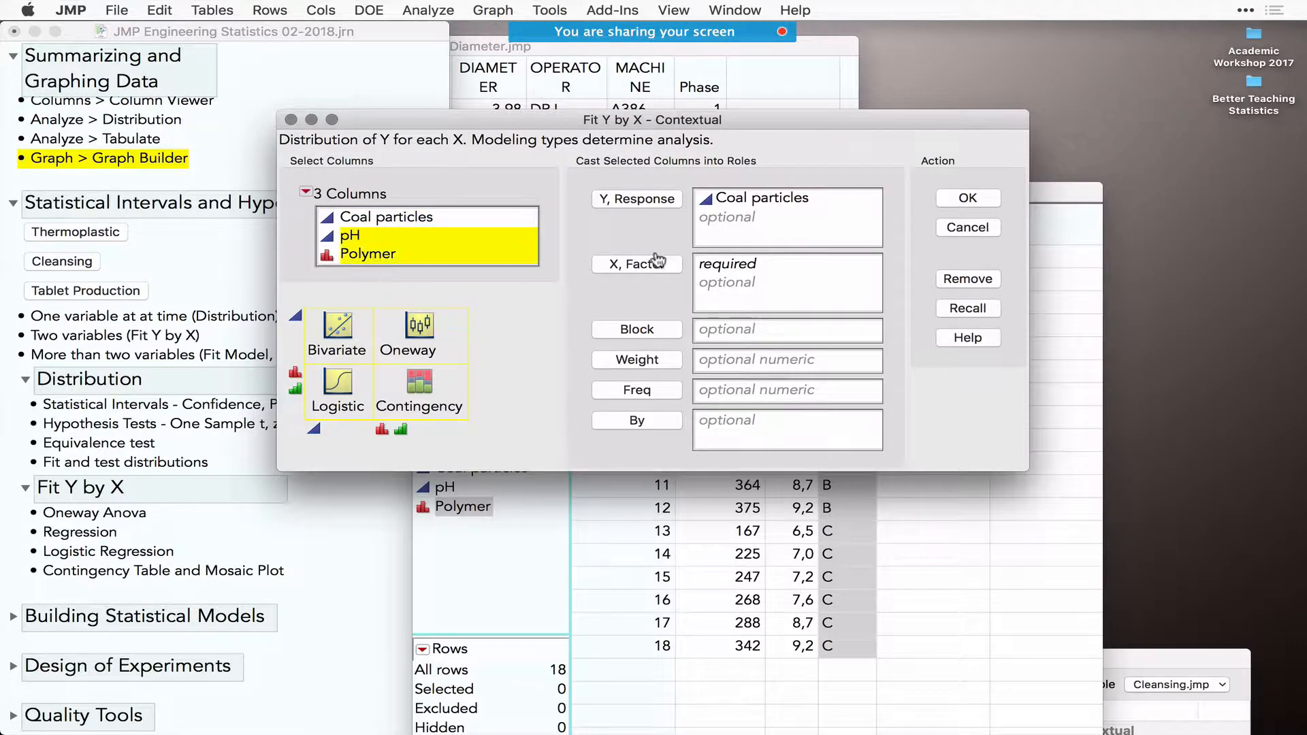
{"action": "left_click", "coordinate": [650, 266]}
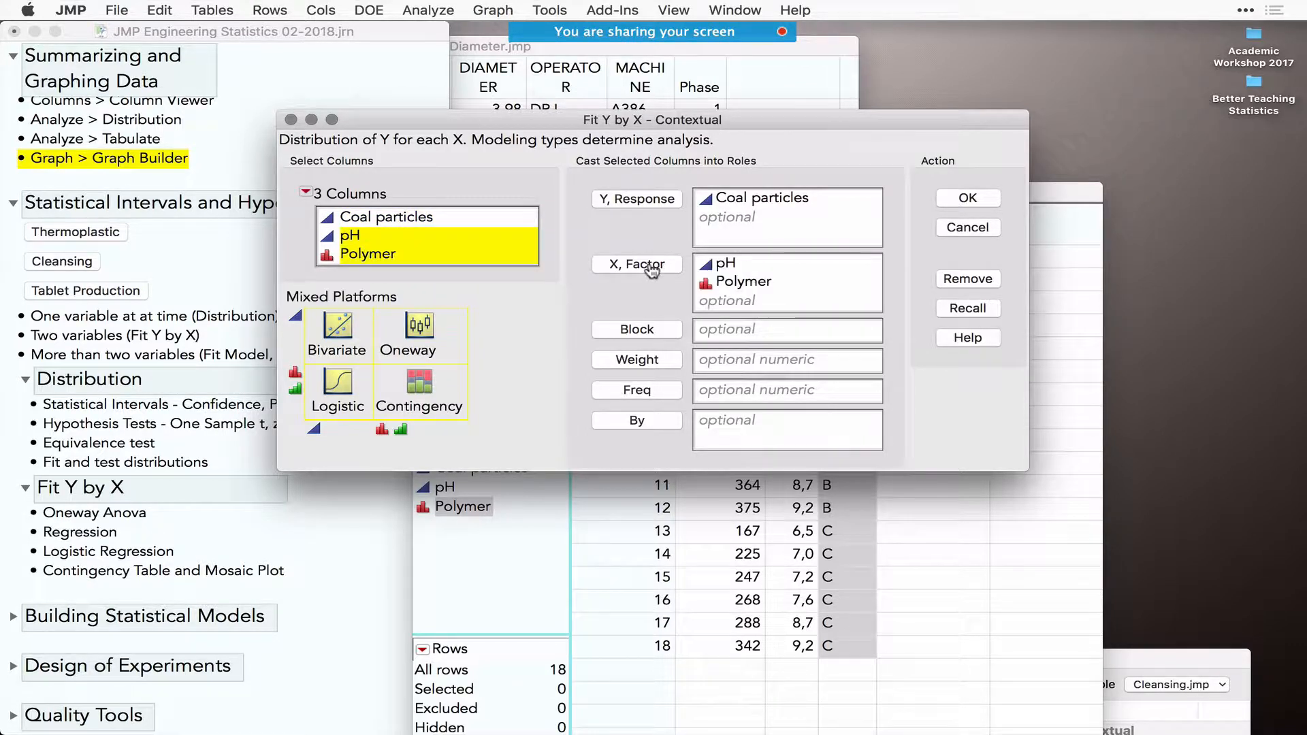
{"action": "left_click", "coordinate": [972, 201]}
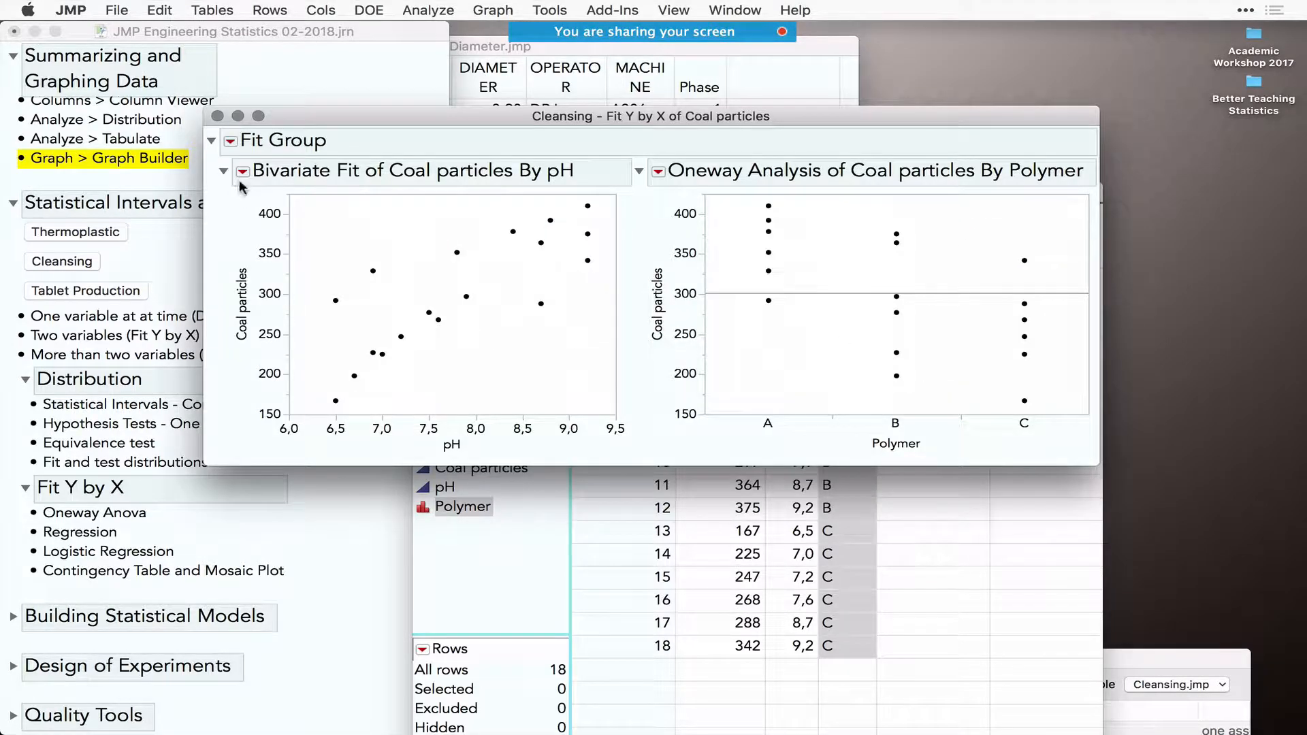
- Fit a straight line to the Bivariate plot of Coal particles by pH
{"action": "left_click", "coordinate": [243, 176]}
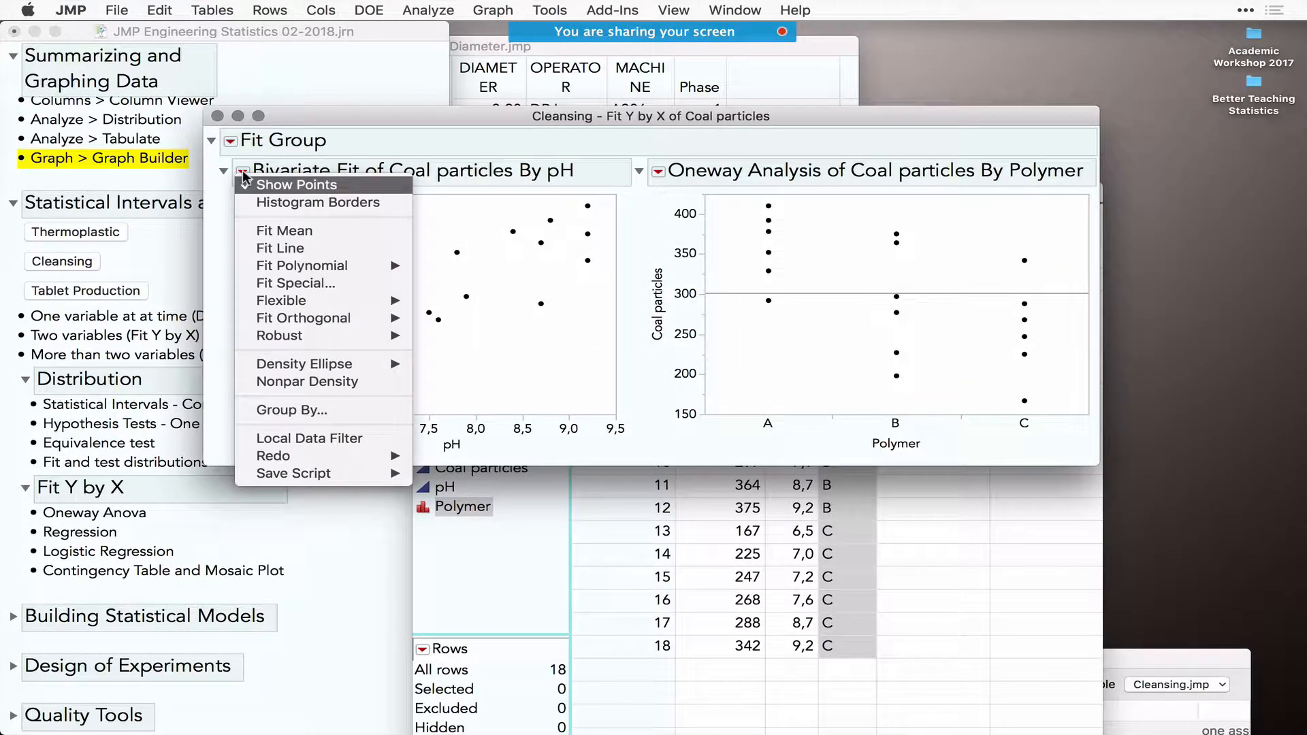
{"action": "left_click", "coordinate": [280, 249]}
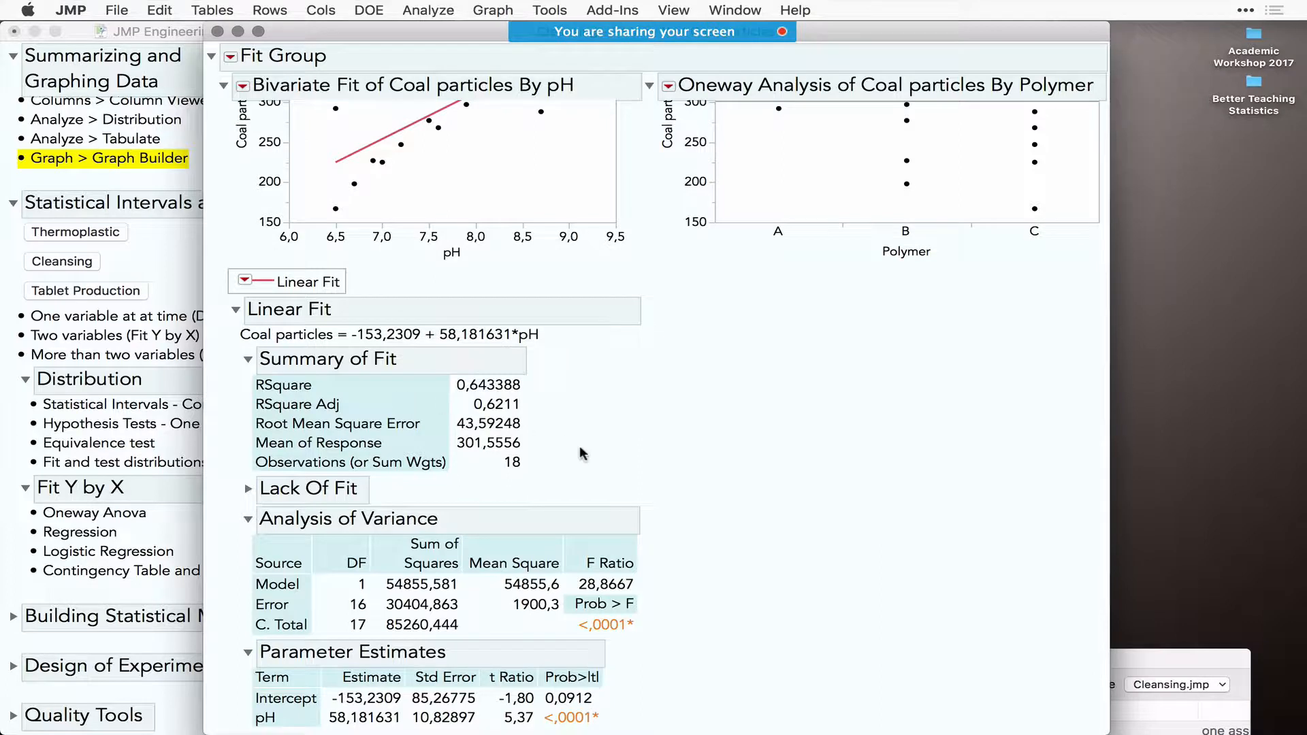
{"action": "scroll", "coordinate": [429, 279], "scroll_direction": "up", "scroll_amount": 3}
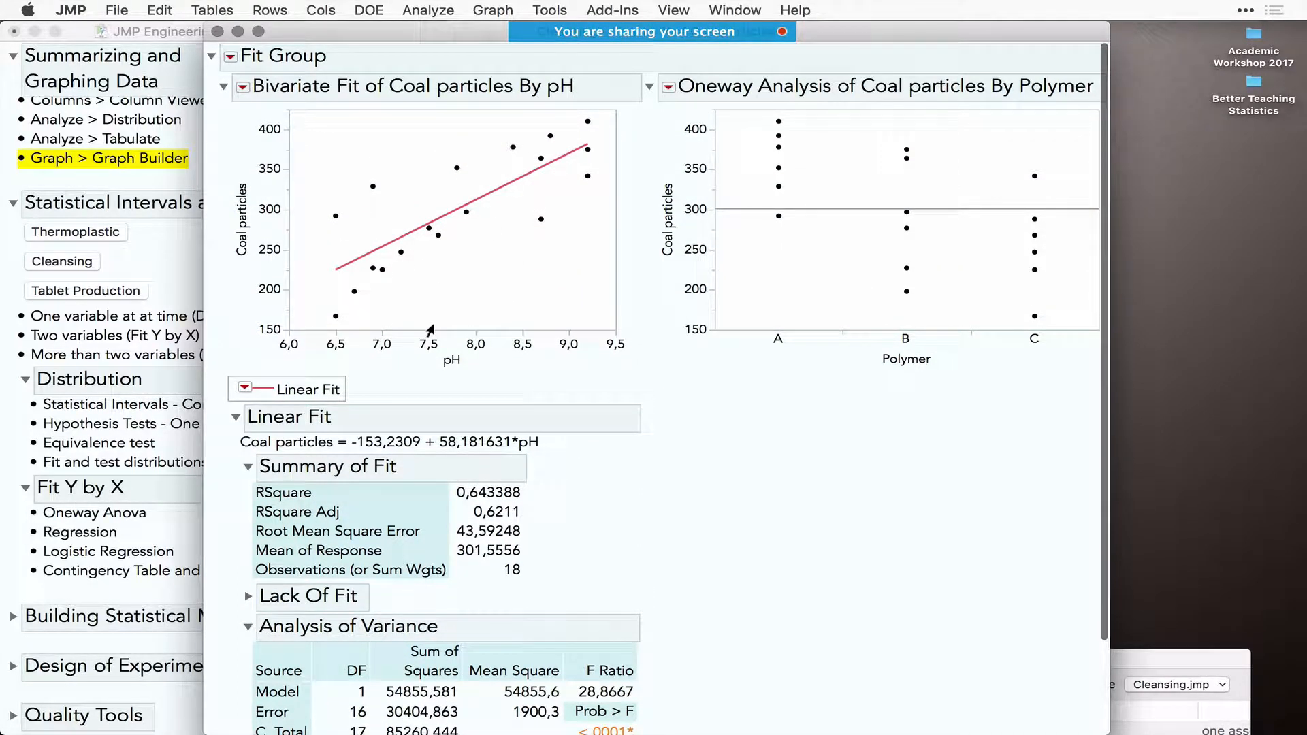
{"action": "left_click", "coordinate": [242, 87]}
{"action": "left_click", "coordinate": [534, 404]}
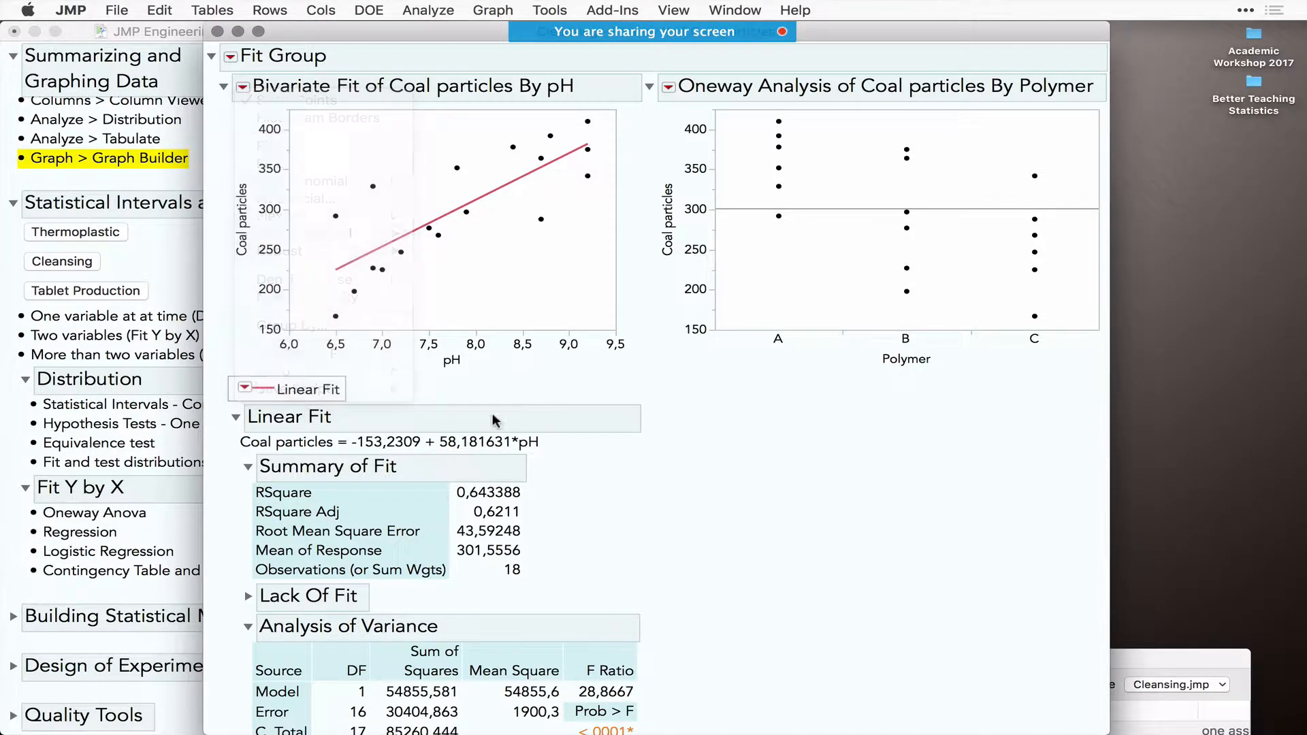
- Plot the residuals of the Linear Fit and review the diagnostics plots and Analysis of Variance
{"action": "left_click", "coordinate": [245, 389]}
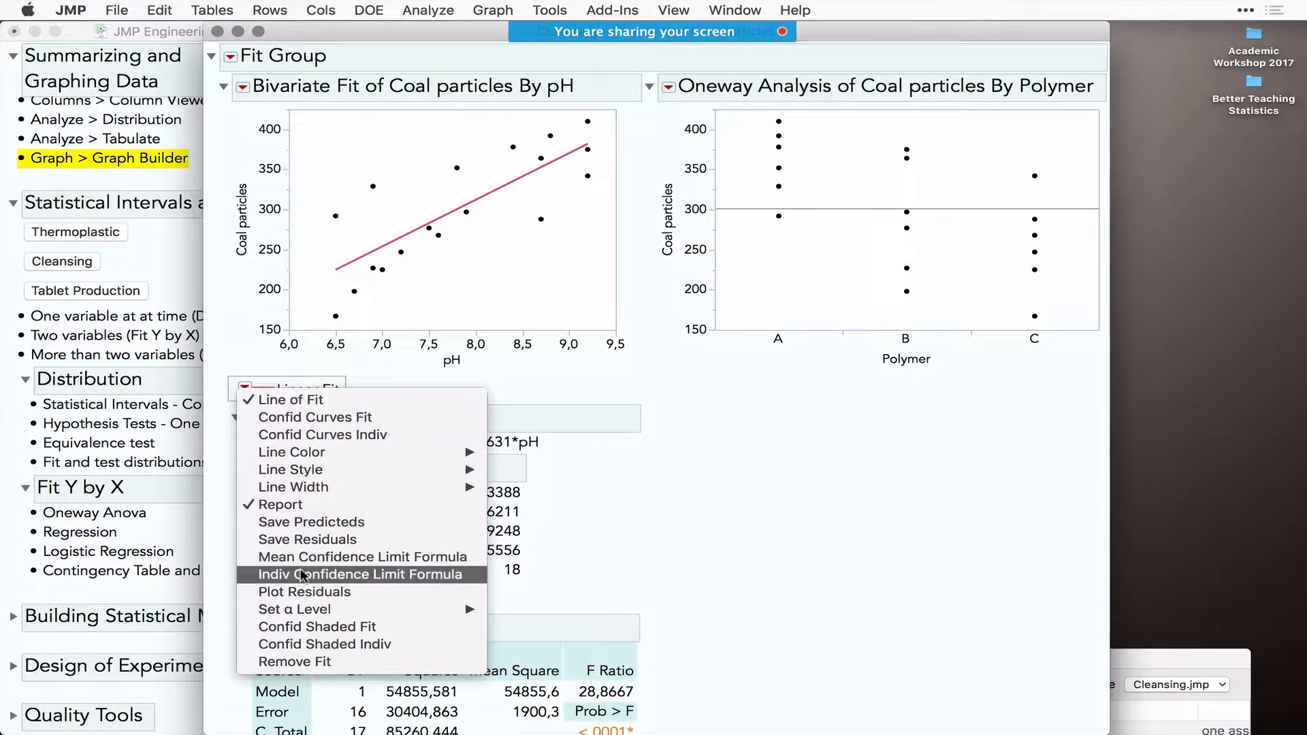
{"action": "left_click", "coordinate": [320, 592]}
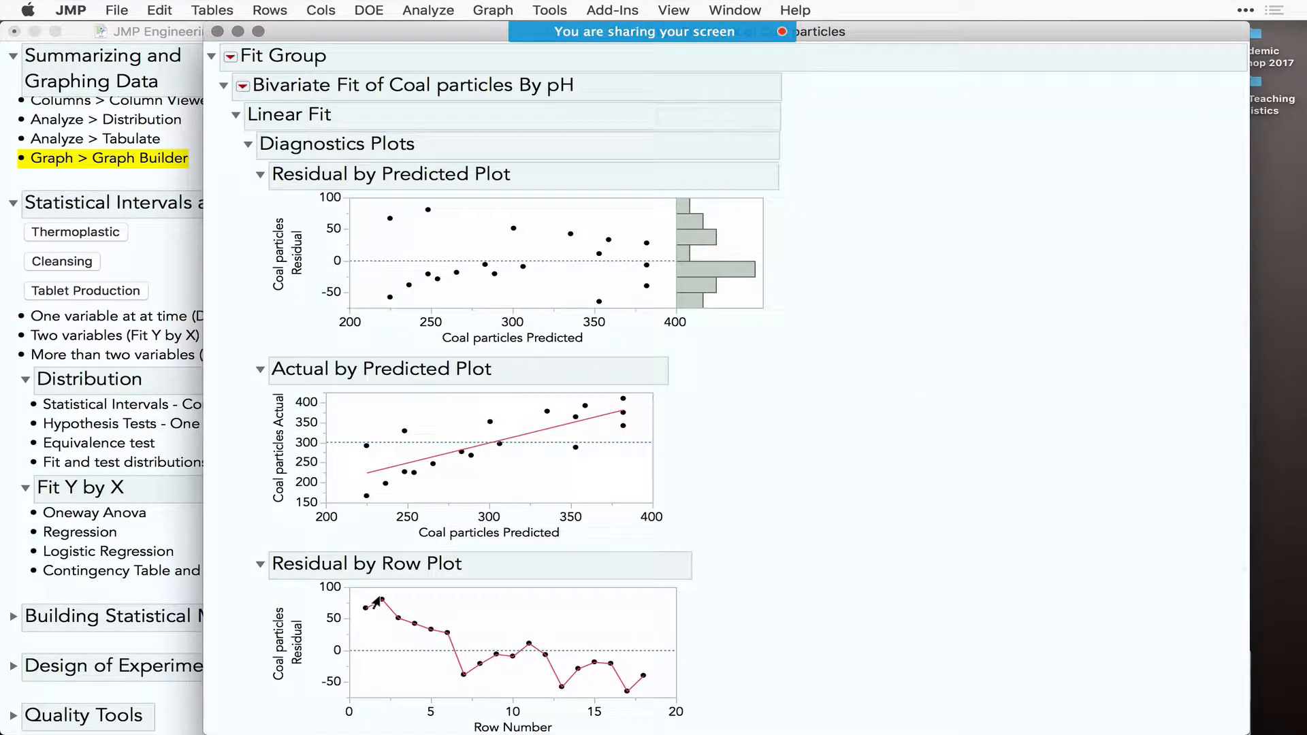
{"action": "scroll", "coordinate": [378, 602], "scroll_direction": "up", "scroll_amount": 15}
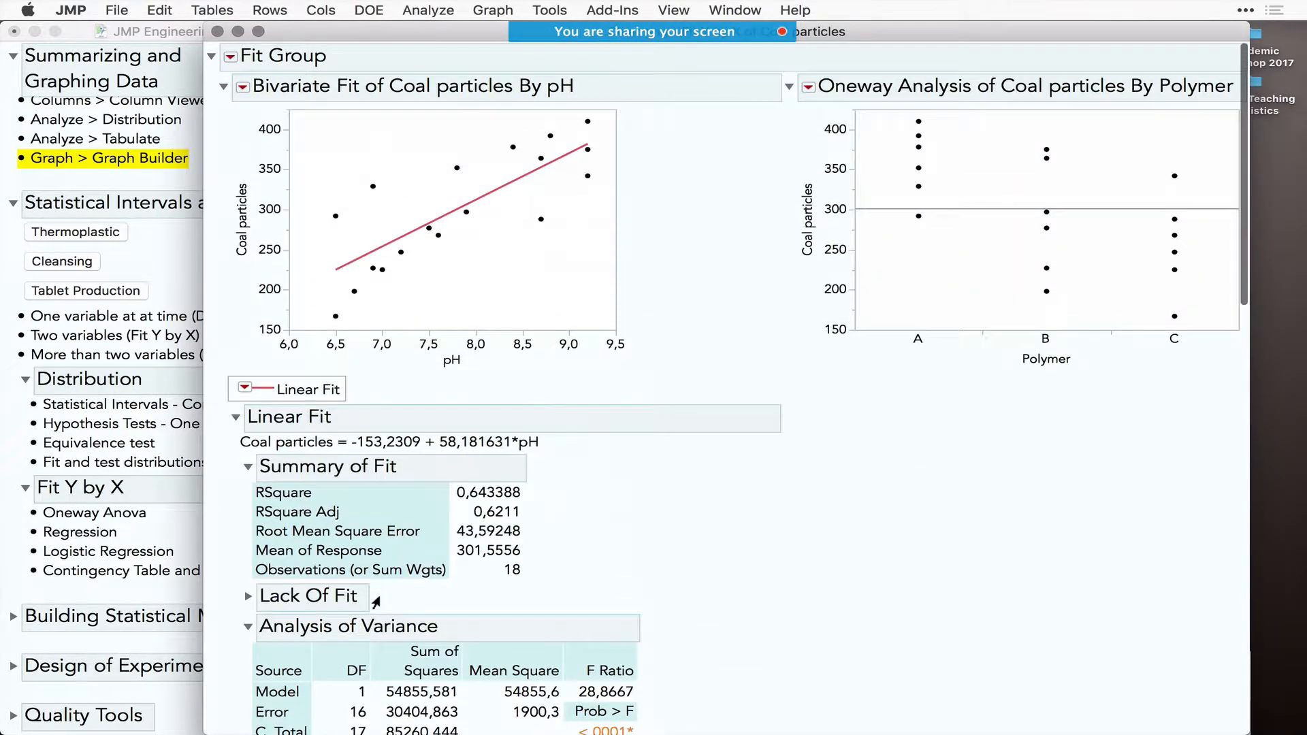
{"action": "scroll", "coordinate": [377, 602], "scroll_direction": "down", "scroll_amount": 5}
{"action": "scroll", "coordinate": [376, 602], "scroll_direction": "down", "scroll_amount": 5}
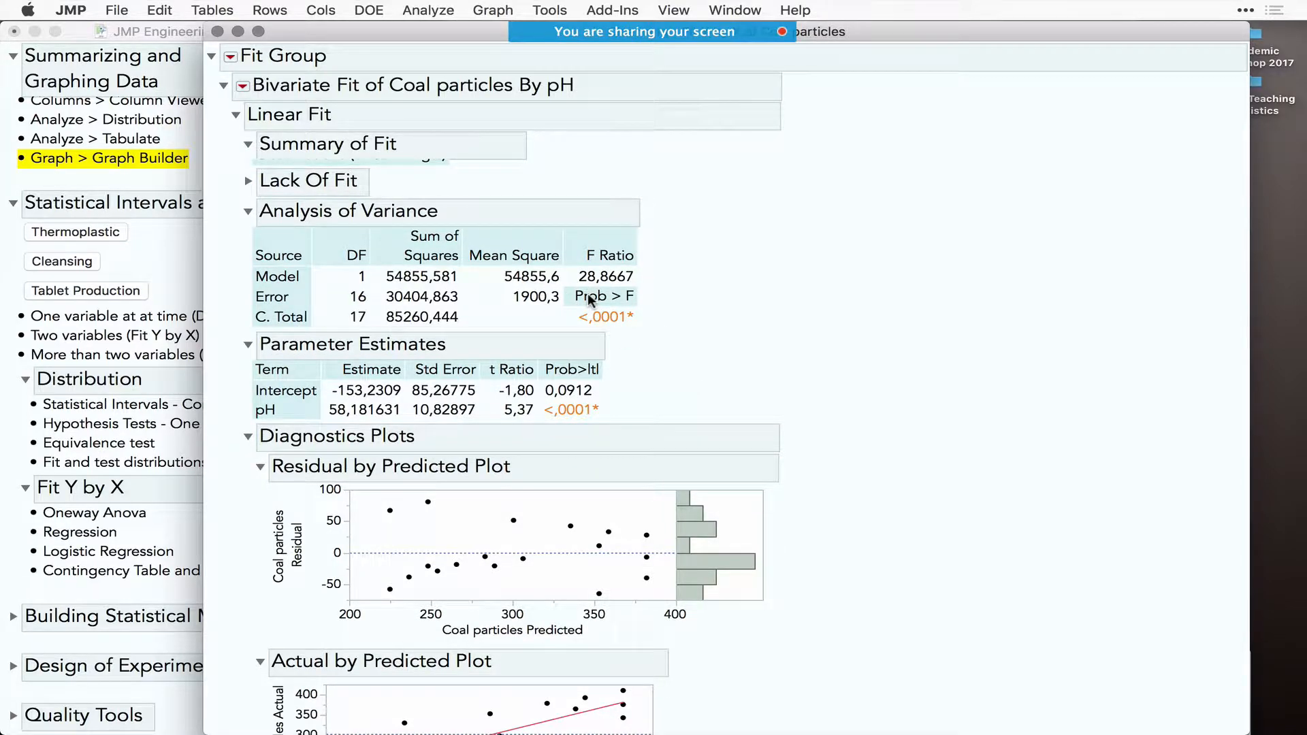
{"action": "mouse_move", "coordinate": [590, 300]}
{"action": "scroll", "coordinate": [590, 299], "scroll_direction": "up", "scroll_amount": 12}
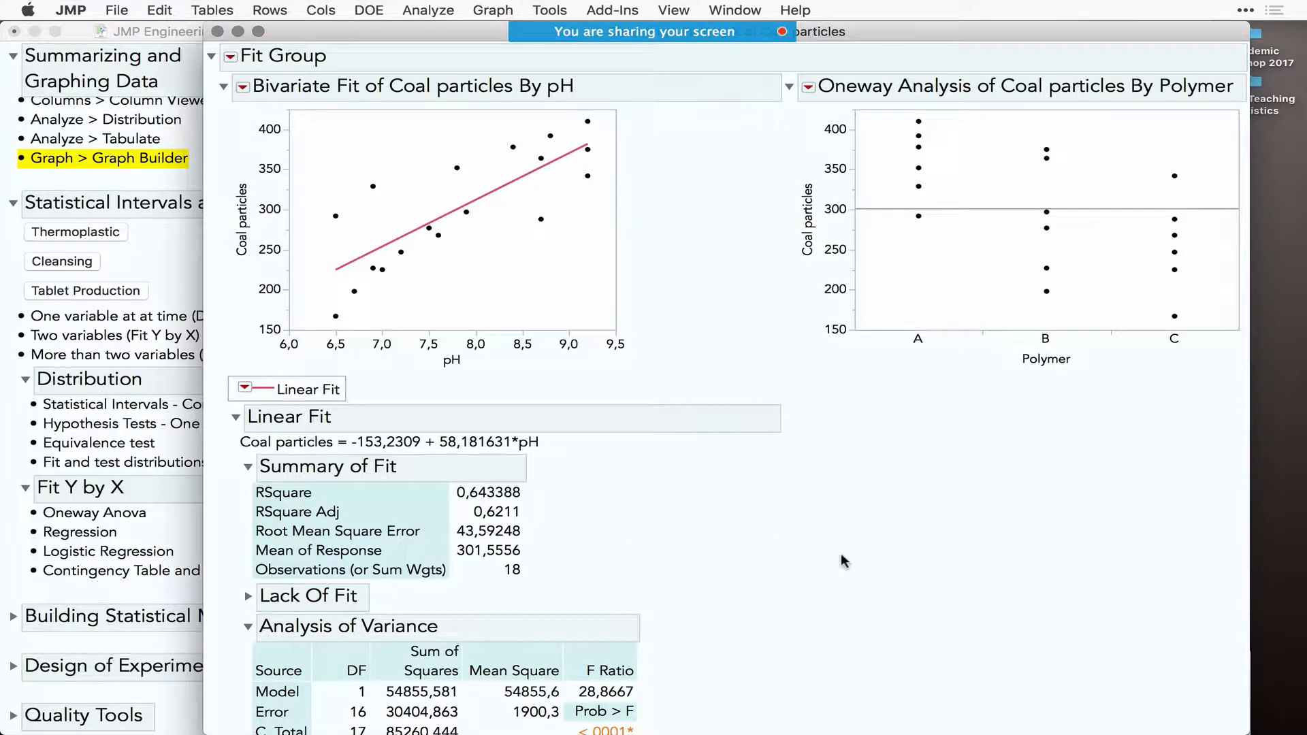
- Jitter the points in the Oneway plot of Coal particles by Polymer
{"action": "left_click", "coordinate": [808, 87]}
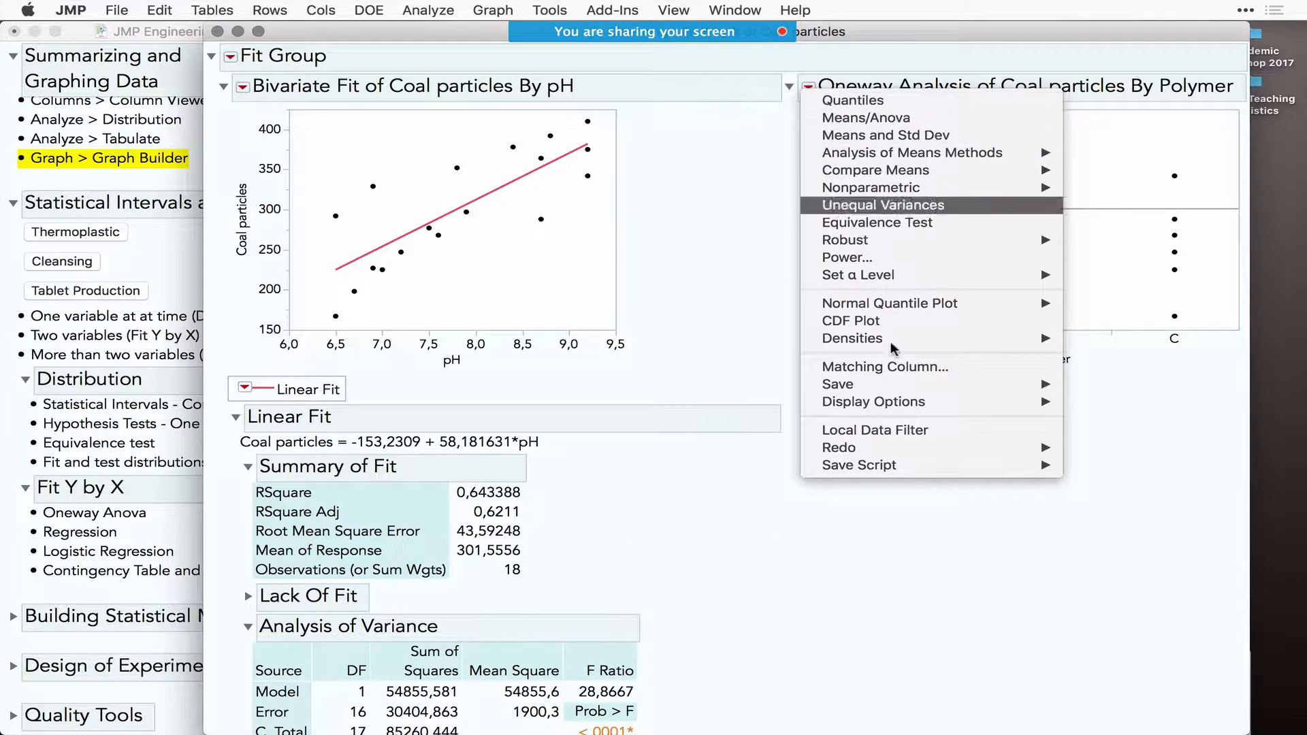
{"action": "mouse_move", "coordinate": [896, 407]}
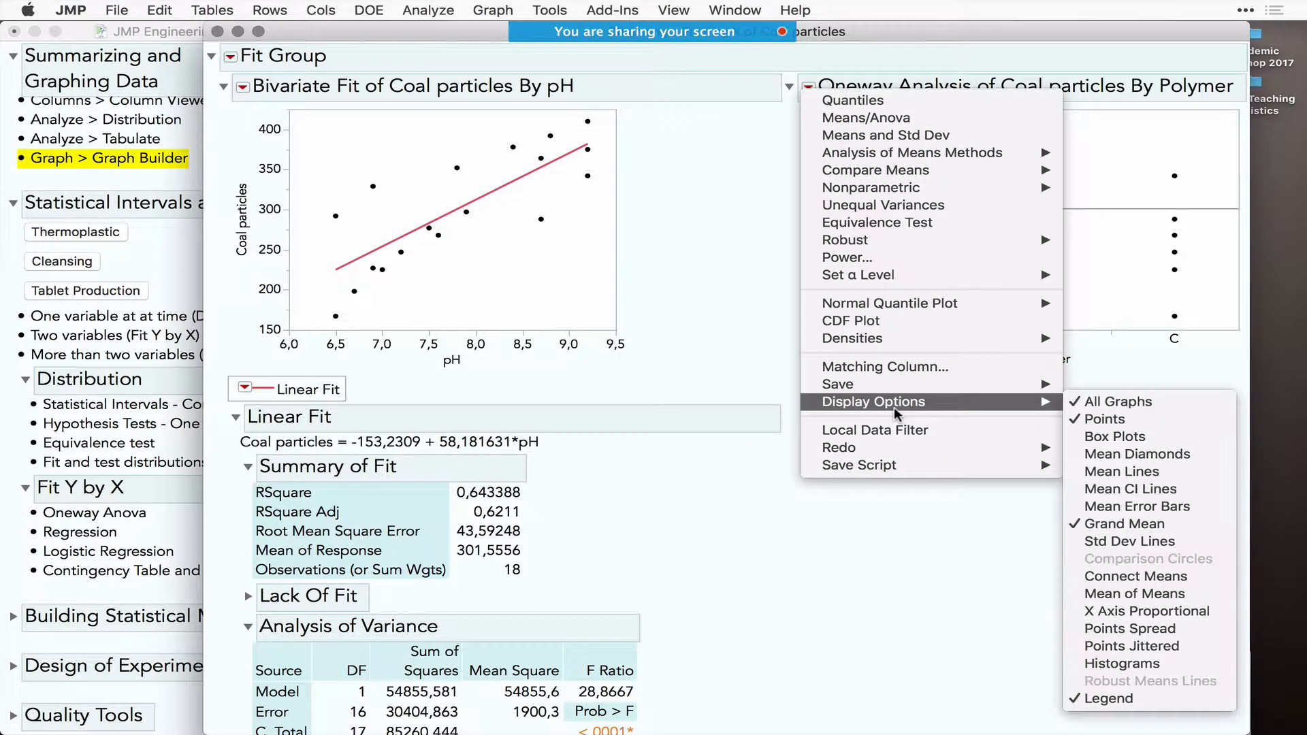
{"action": "left_click", "coordinate": [1156, 647]}
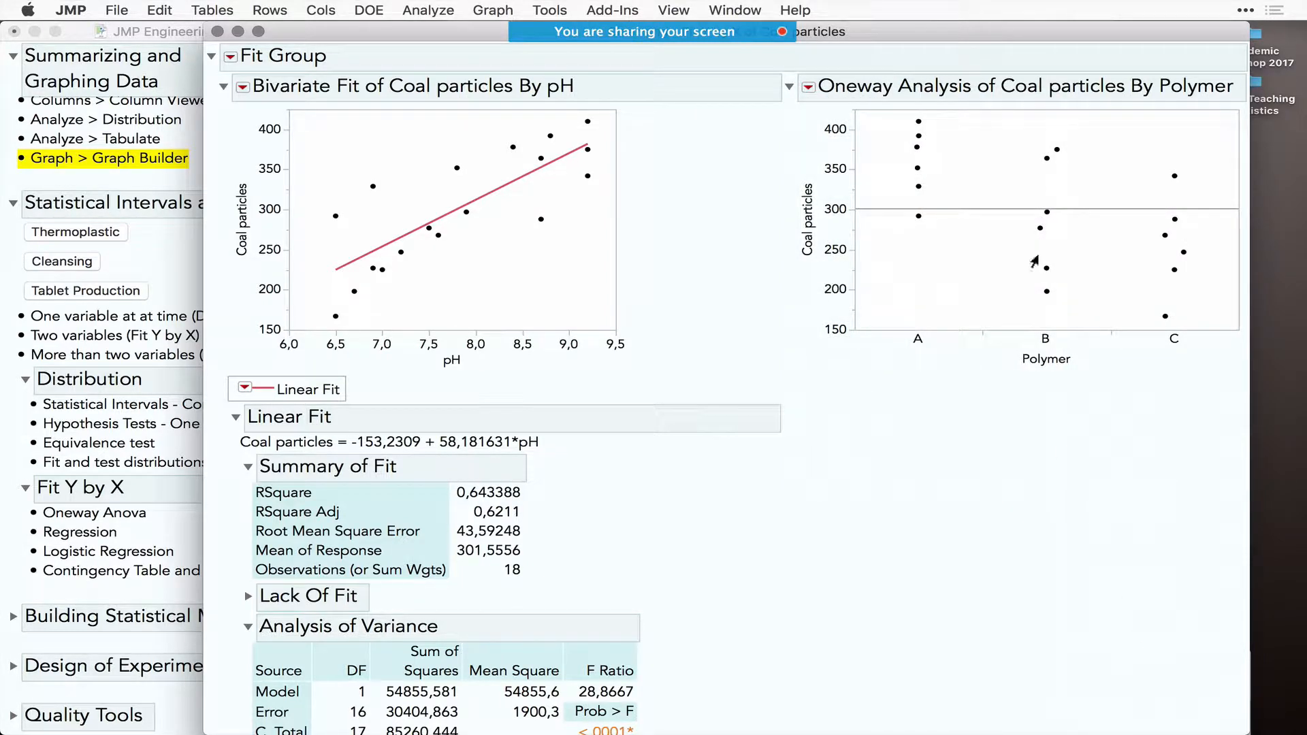
{"action": "left_click", "coordinate": [810, 89]}
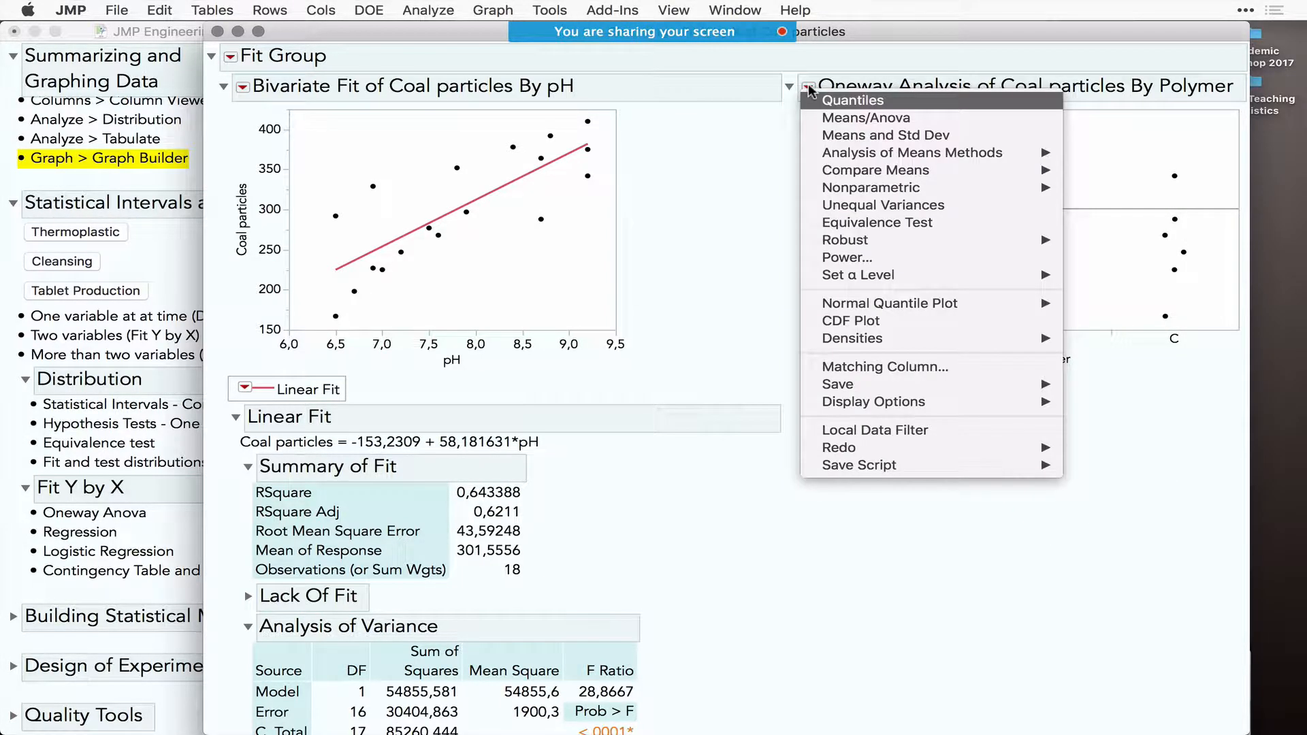
{"action": "left_click", "coordinate": [828, 133]}
{"action": "left_click", "coordinate": [800, 88]}
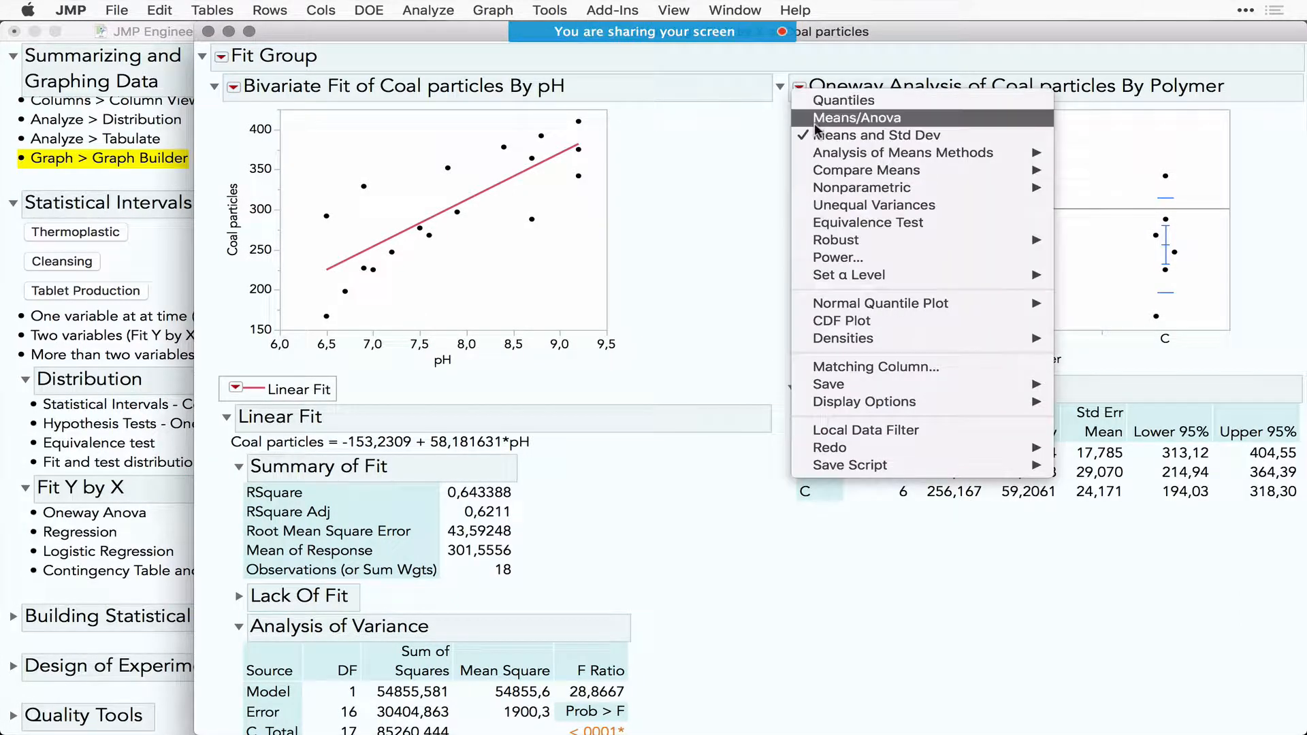
{"action": "left_click", "coordinate": [817, 133]}
- Add Means/Anova to the Oneway Analysis of Coal particles By Polymer and point out the Prob > F value for Polymer
{"action": "left_click", "coordinate": [799, 87]}
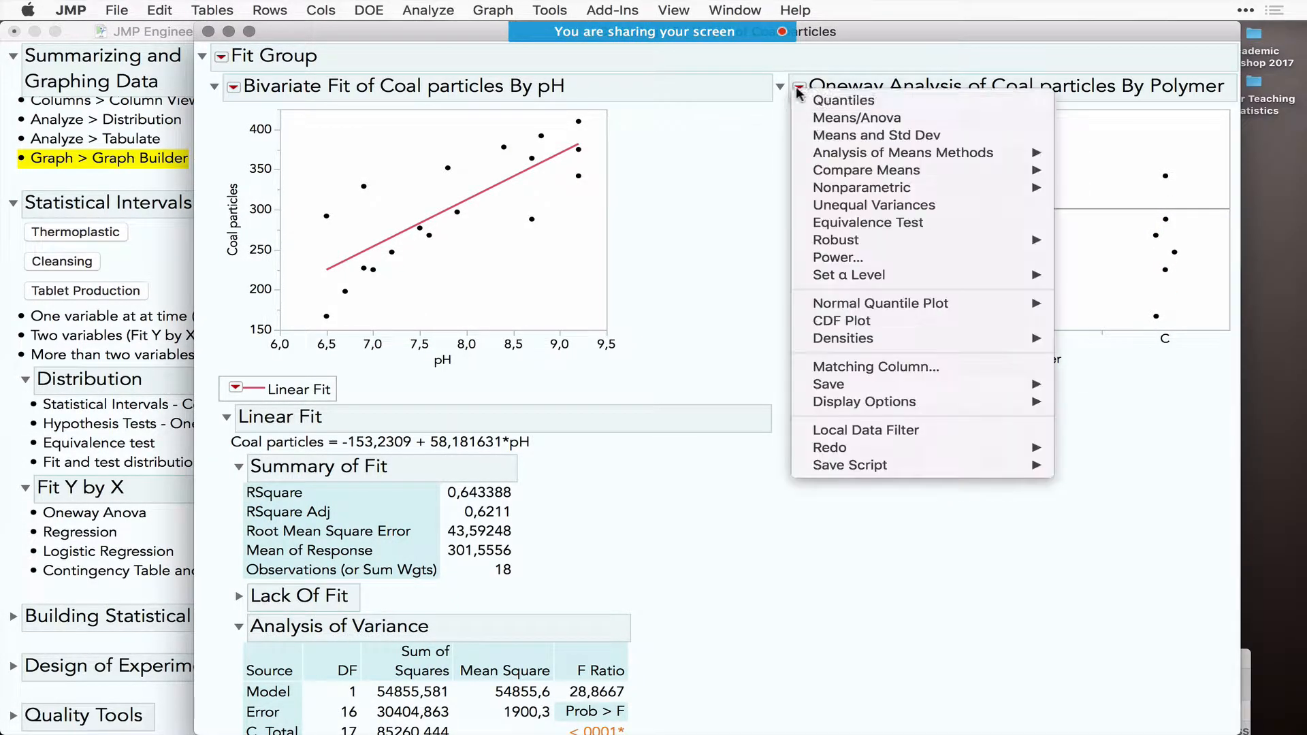
{"action": "left_click", "coordinate": [817, 119]}
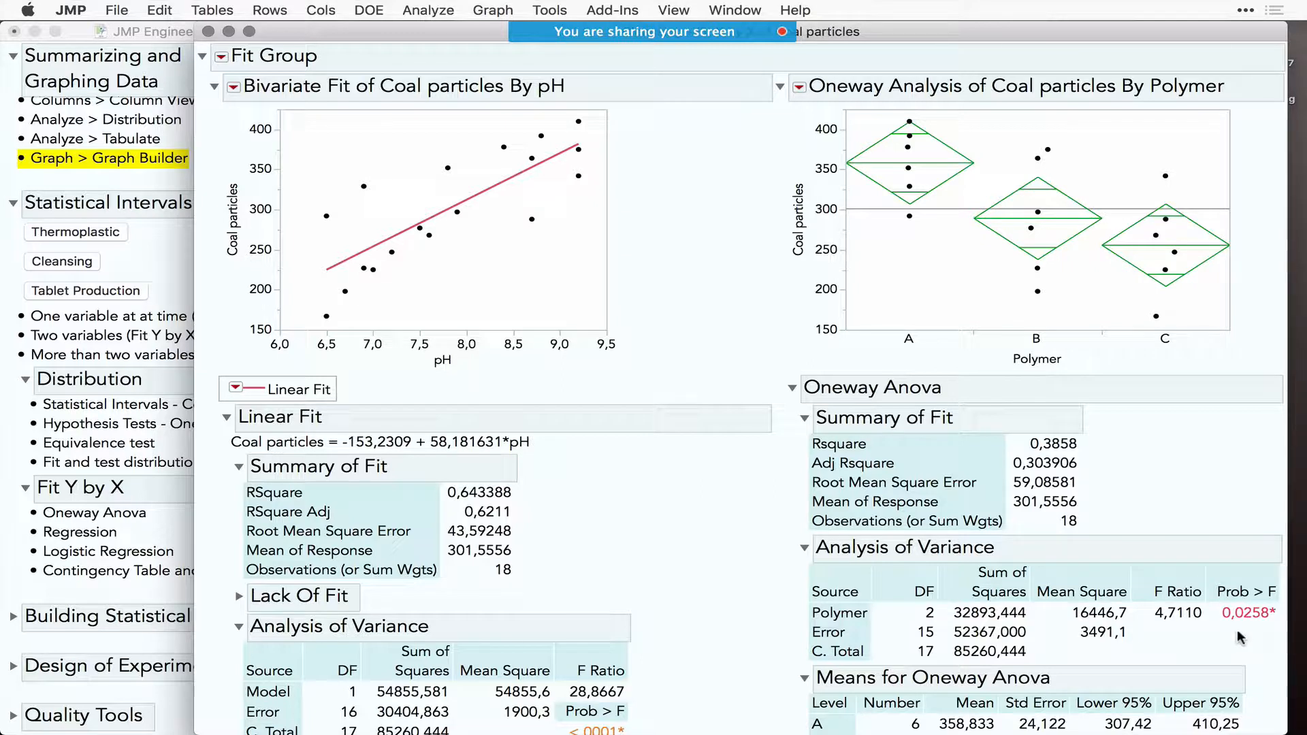
{"action": "left_click_drag", "start_coordinate": [1230, 606], "coordinate": [1235, 632]}
{"action": "mouse_move", "coordinate": [1231, 580]}
{"action": "left_mouse_down"}
{"action": "mouse_move", "coordinate": [1286, 626]}
{"action": "mouse_move", "coordinate": [1230, 612]}
{"action": "left_mouse_up"}
- Compare the polymer means with Each Pair, Student's t and select the comparison circles for C and A
{"action": "left_click", "coordinate": [800, 88]}
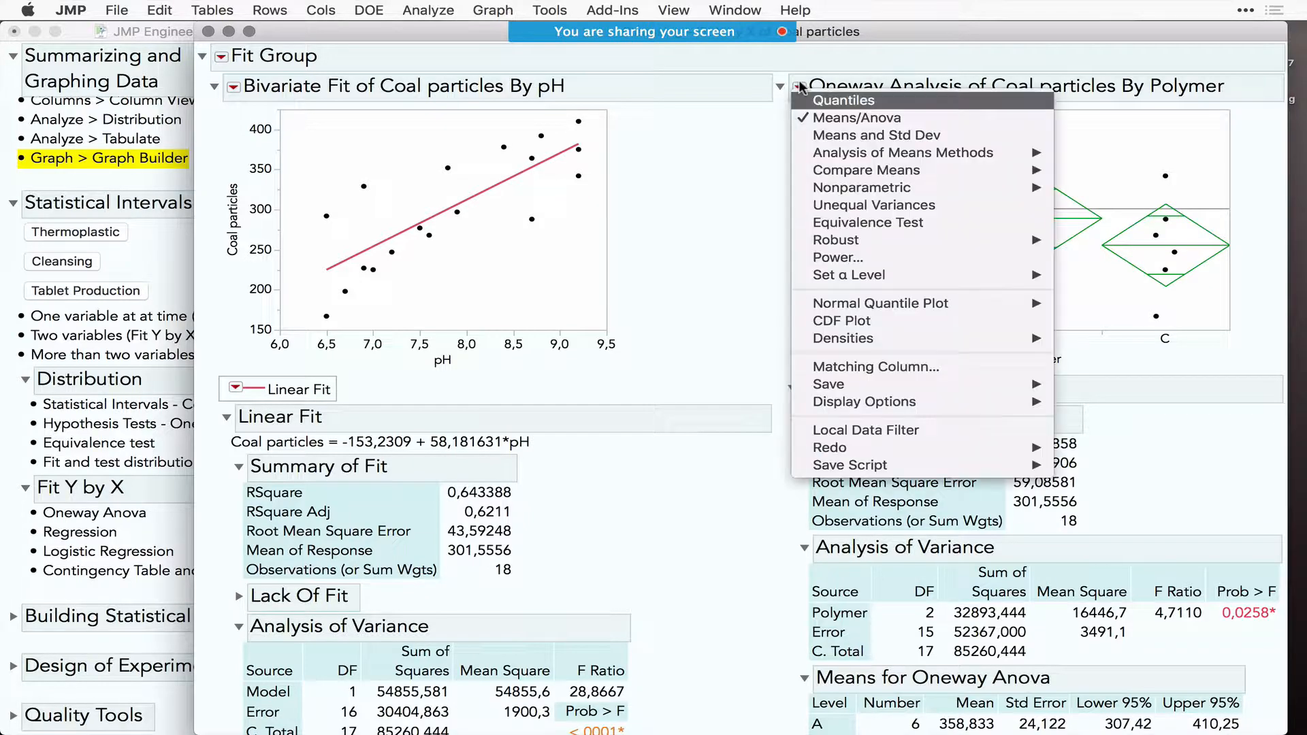
{"action": "mouse_move", "coordinate": [850, 174]}
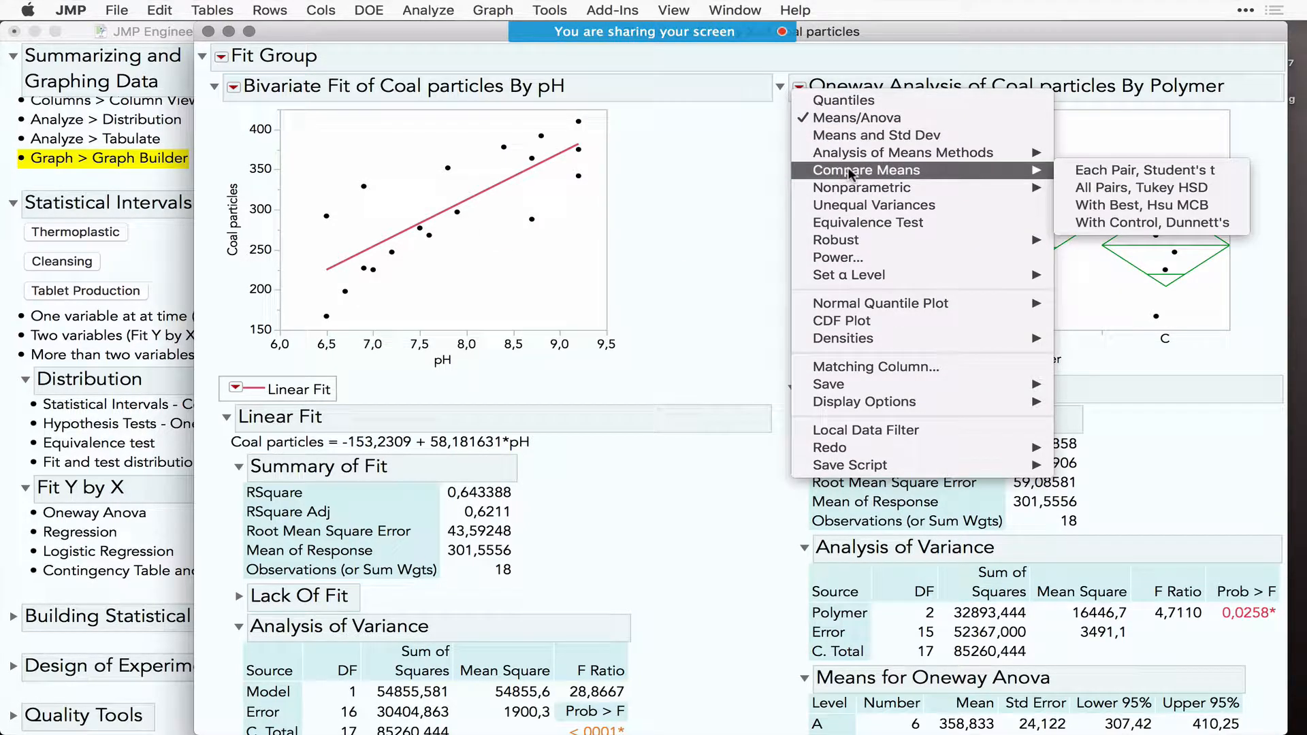
{"action": "left_click", "coordinate": [1105, 174]}
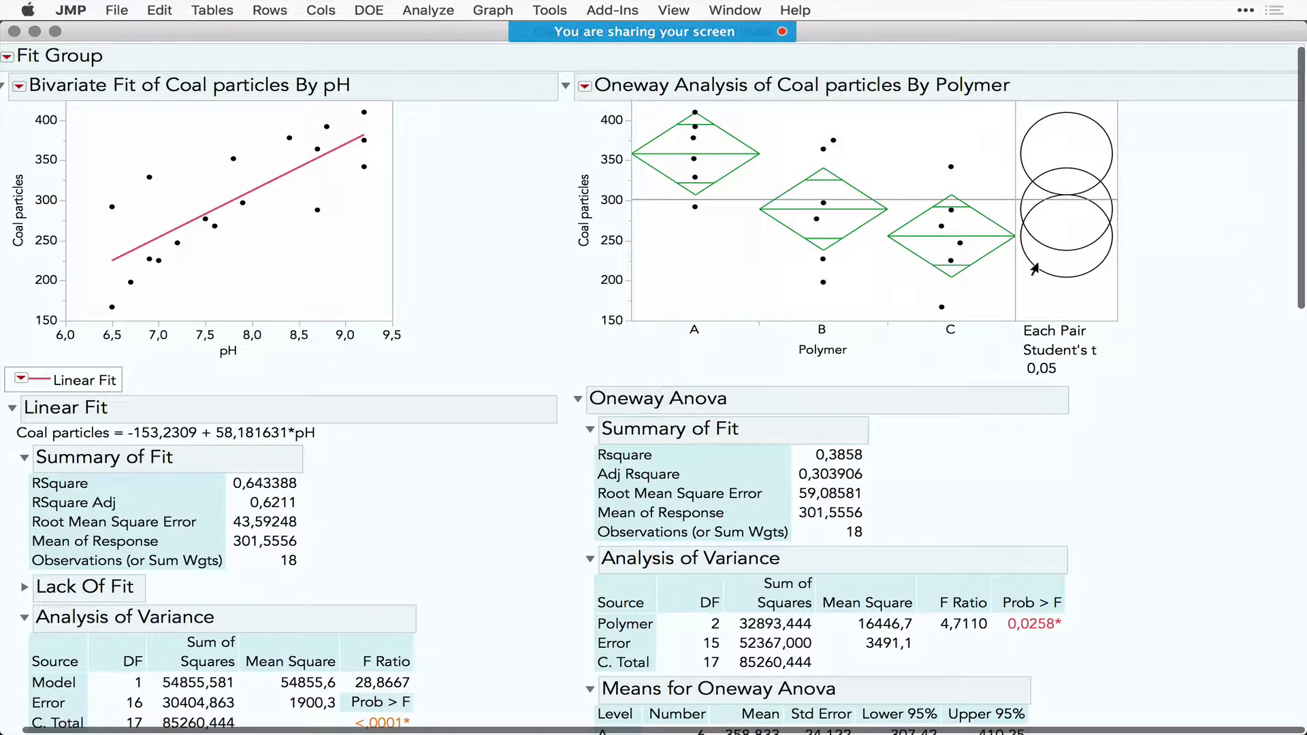
{"action": "left_click", "coordinate": [1035, 269]}
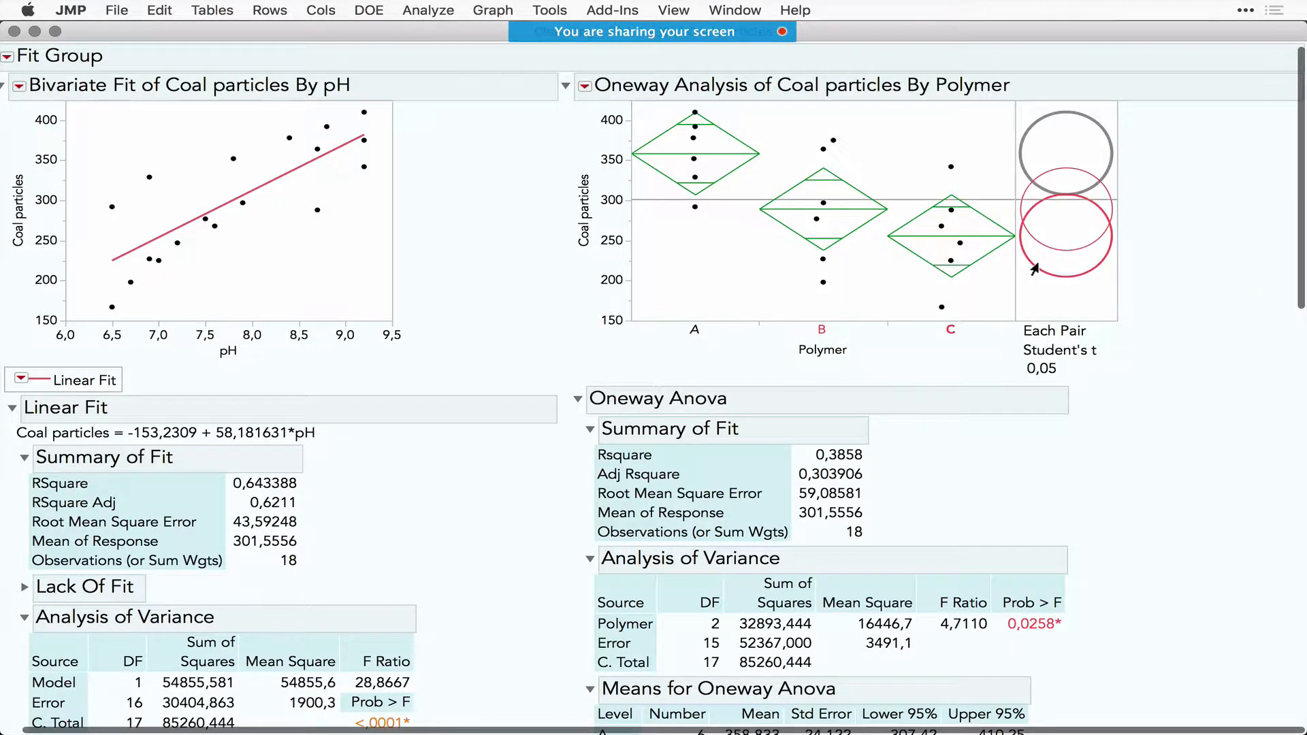
{"action": "left_click", "coordinate": [1020, 165]}
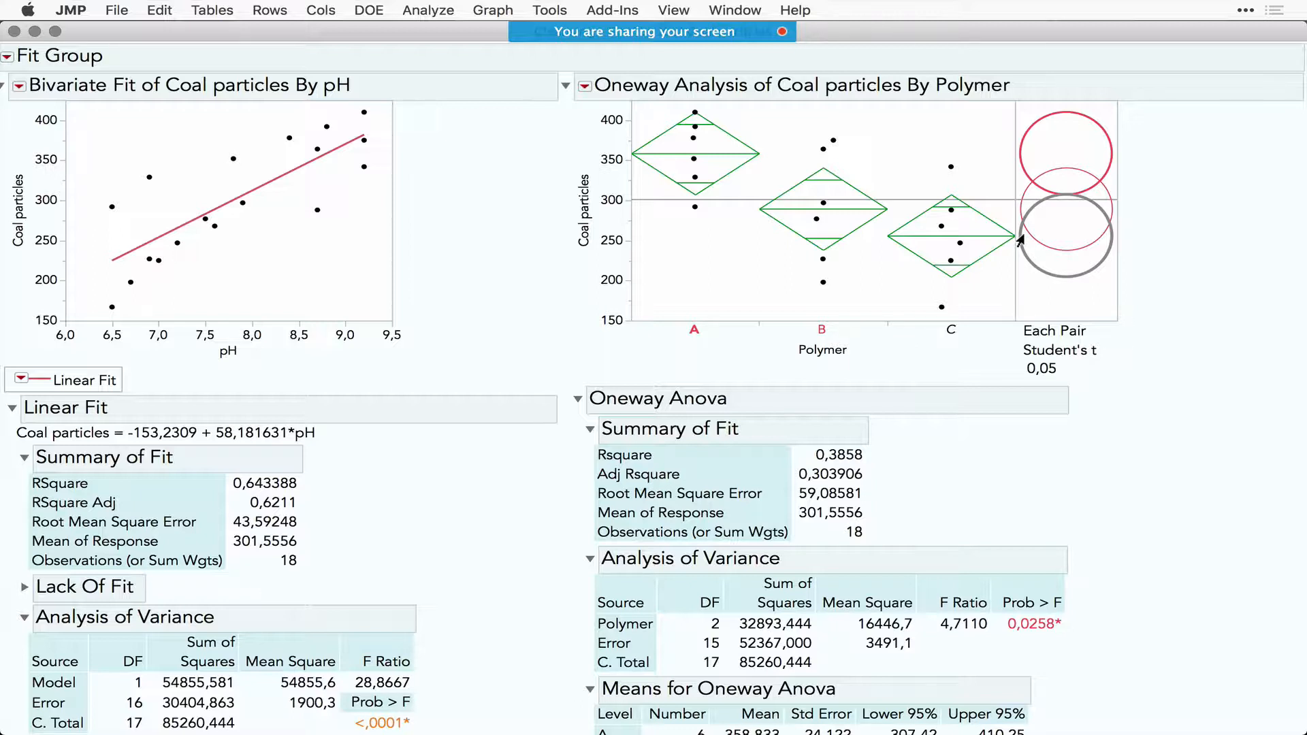
- Add the All Pairs, Tukey HSD comparison of polymer means and select its comparison circle for C
{"action": "left_click", "coordinate": [585, 87]}
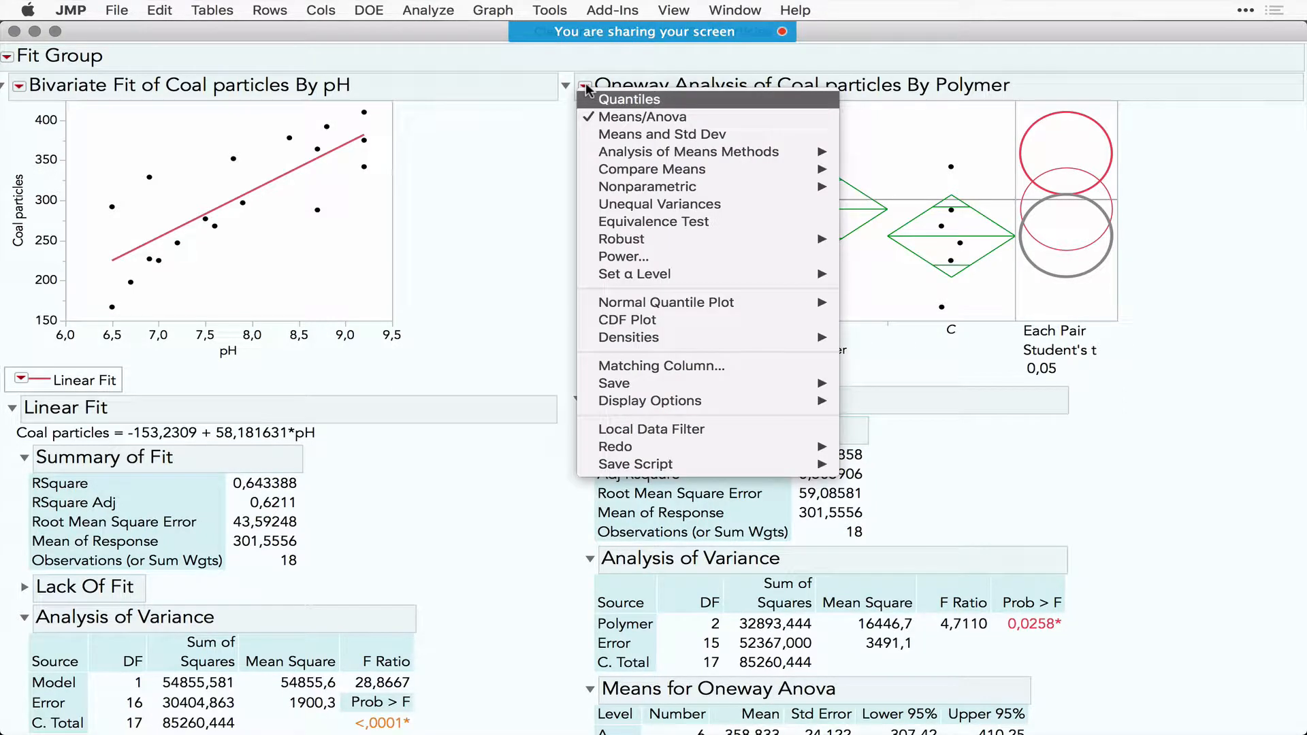
{"action": "mouse_move", "coordinate": [645, 174]}
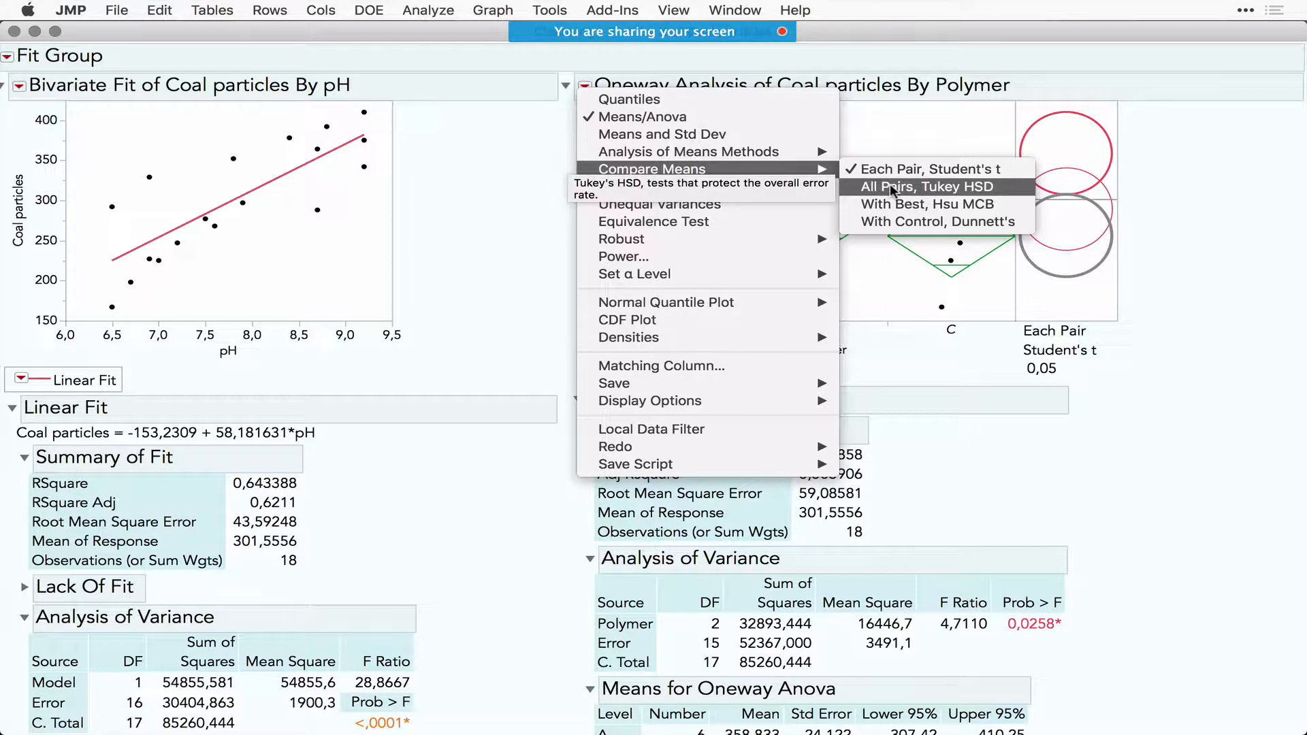
{"action": "left_click", "coordinate": [945, 187]}
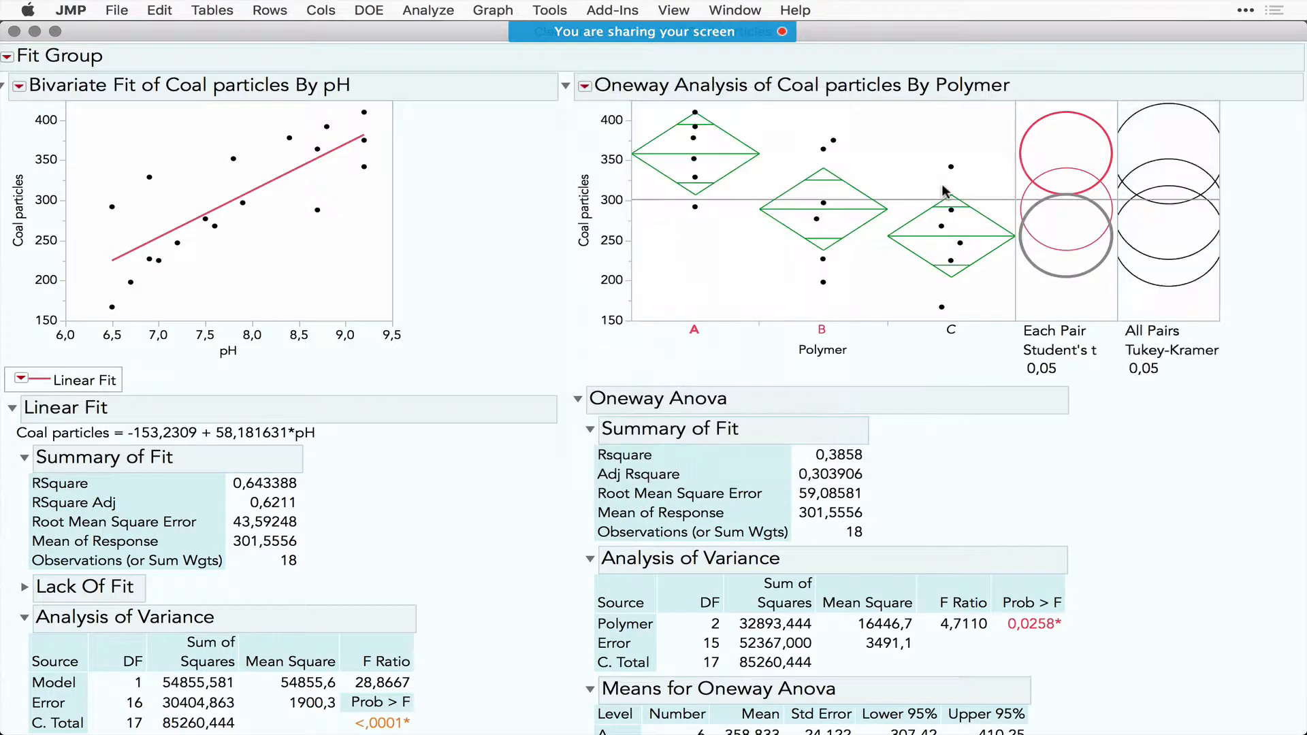
{"action": "left_click", "coordinate": [1179, 284]}
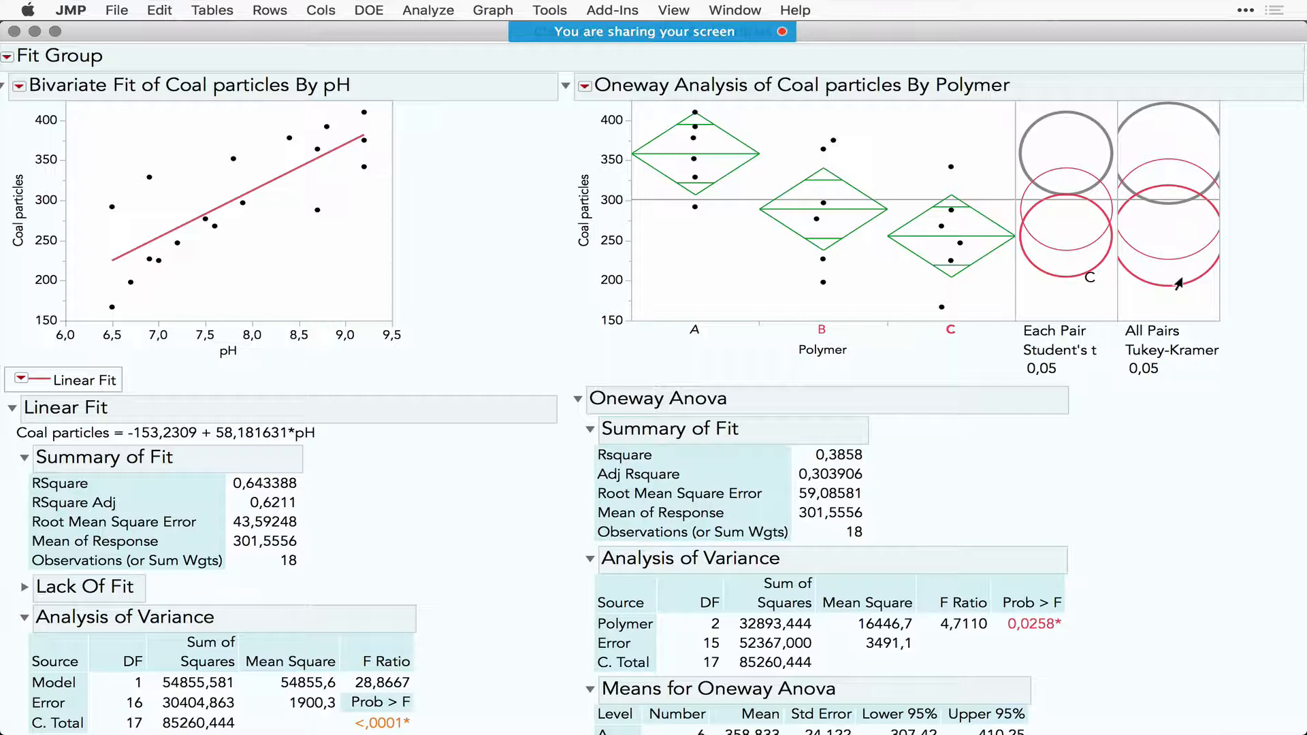
- Select the comparison circle for polymer A and show the Set α Level choices for the Oneway Analysis without changing the level
{"action": "left_click", "coordinate": [1155, 208]}
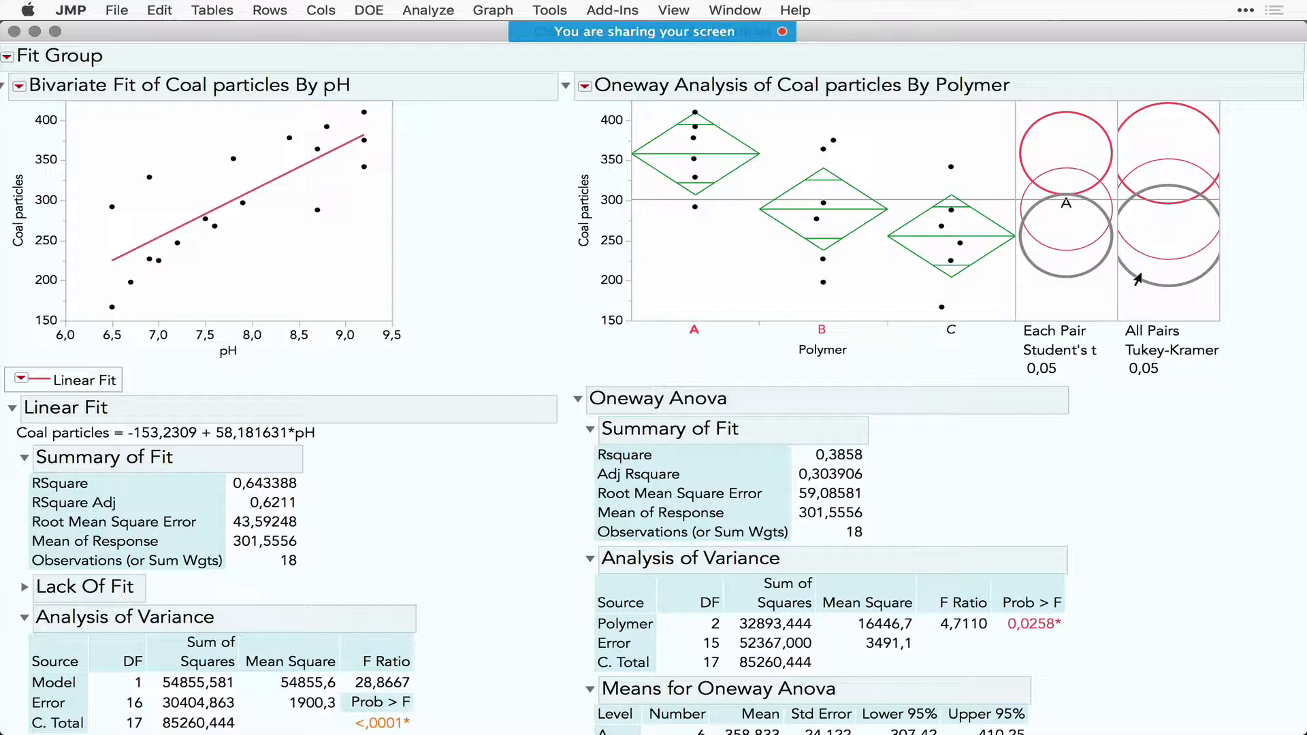
{"action": "left_click", "coordinate": [587, 87]}
{"action": "mouse_move", "coordinate": [689, 275]}
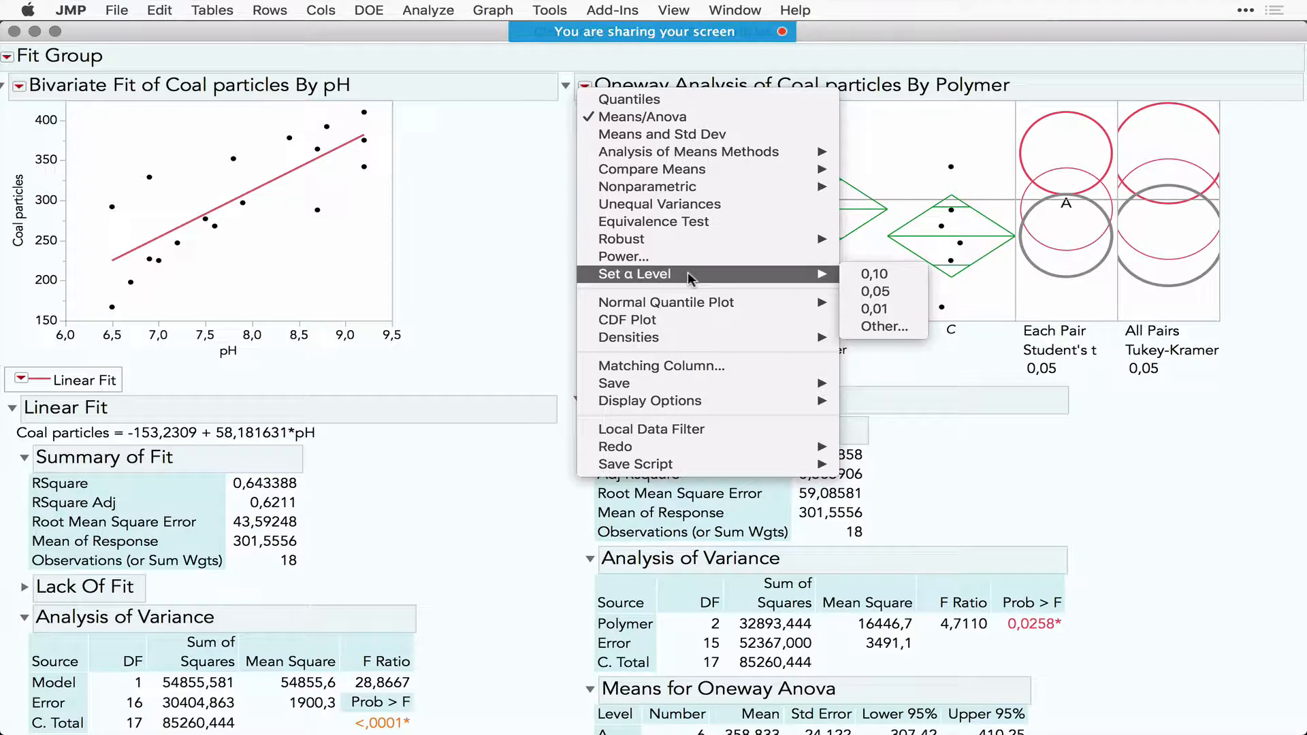
{"action": "left_click", "coordinate": [499, 233]}
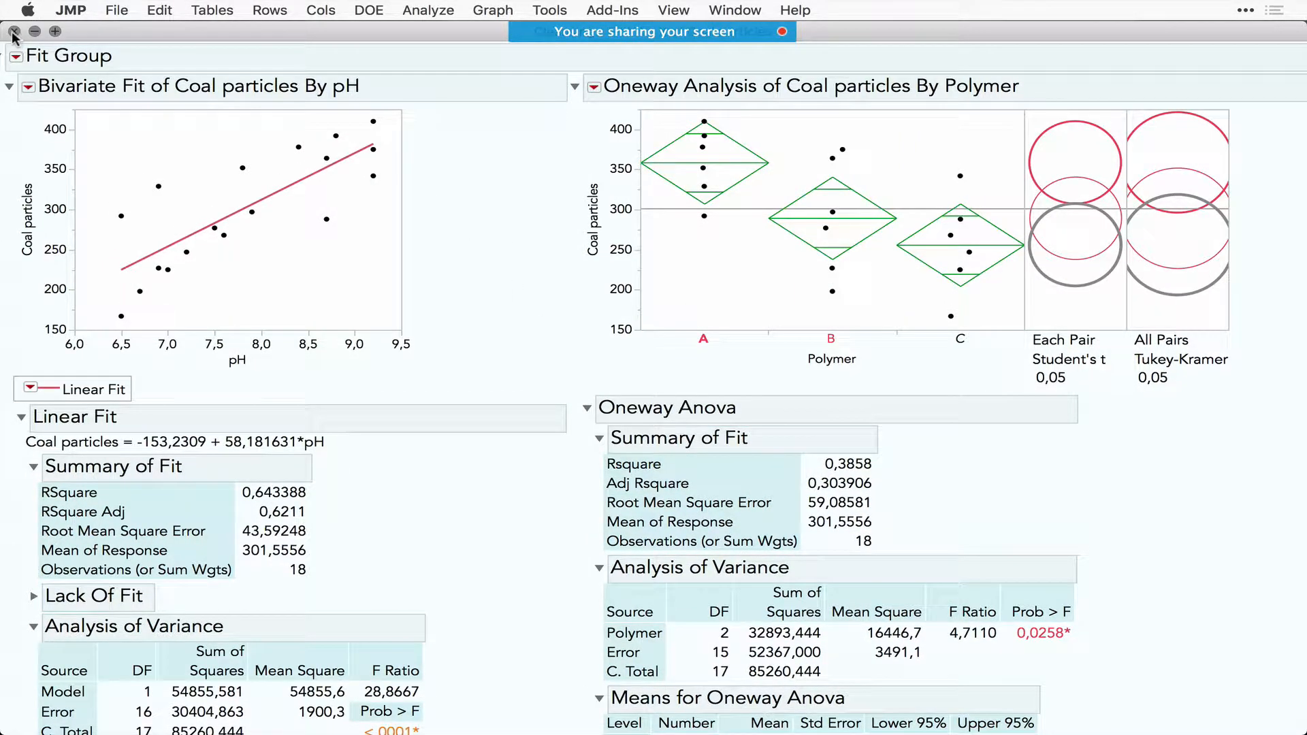
- Close the Fit Group report and the Cleansing.jmp and Diameter.jmp data tables, discarding the changes to Diameter.jmp
{"action": "left_click", "coordinate": [14, 32]}
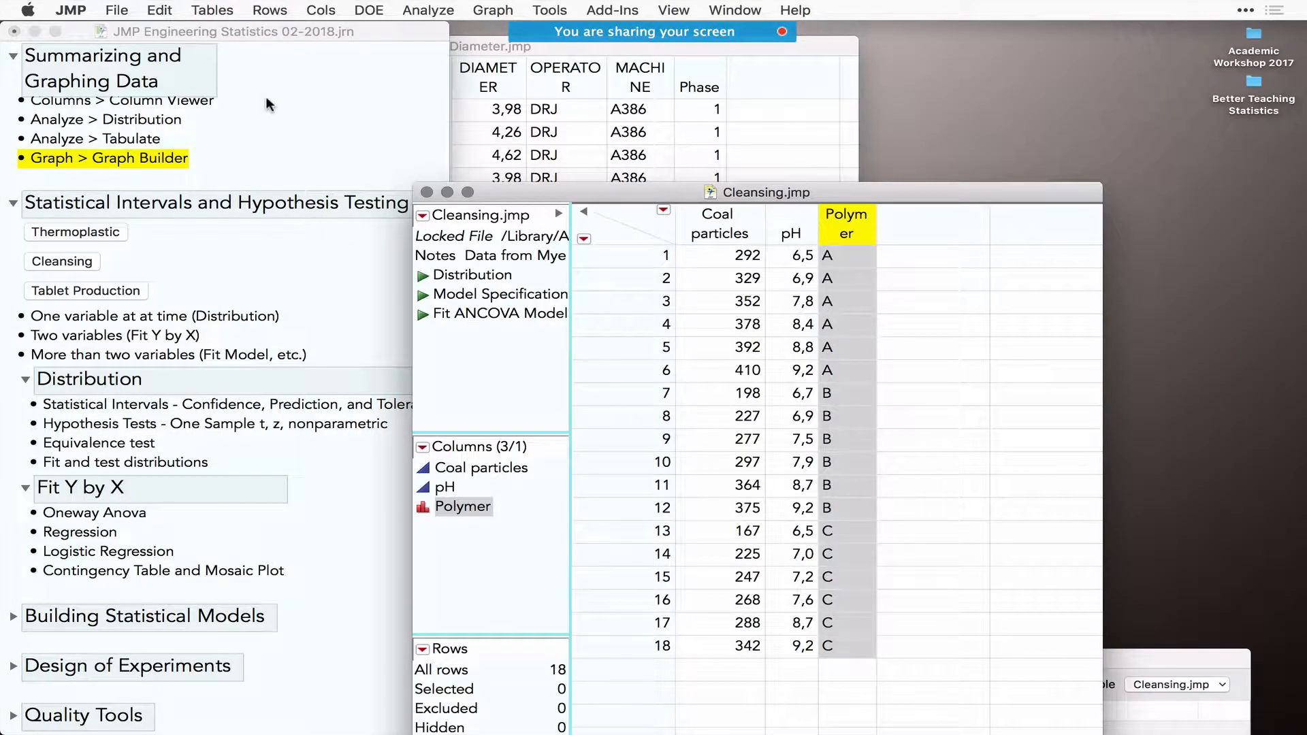
{"action": "left_click", "coordinate": [427, 192]}
{"action": "left_click", "coordinate": [525, 147]}
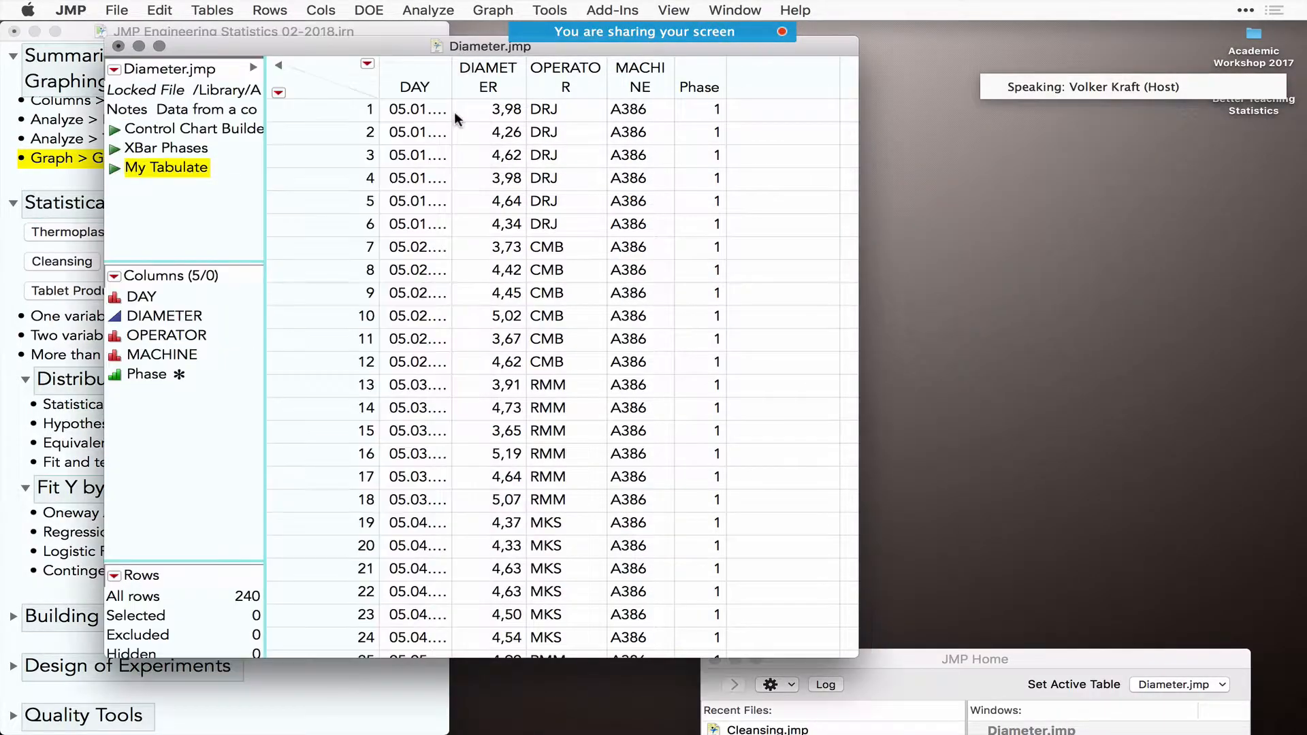
{"action": "left_click", "coordinate": [119, 45]}
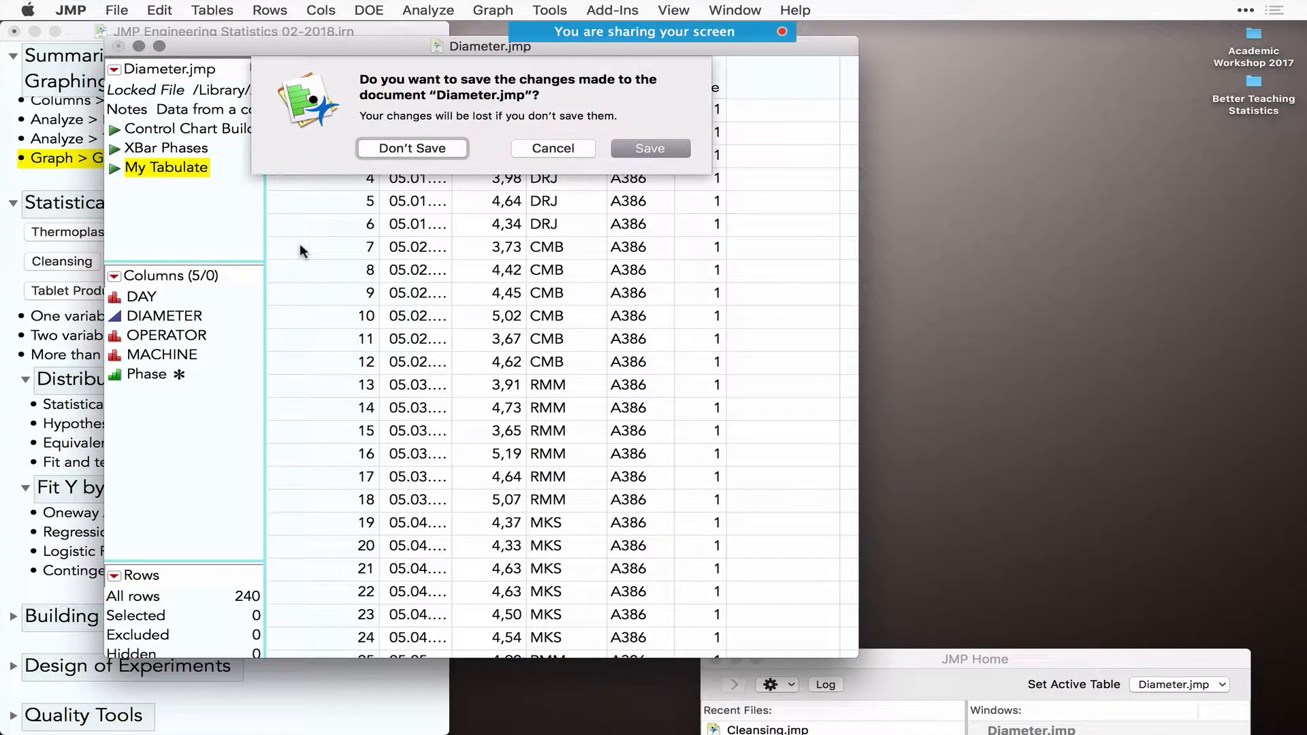
{"action": "left_click", "coordinate": [431, 147]}
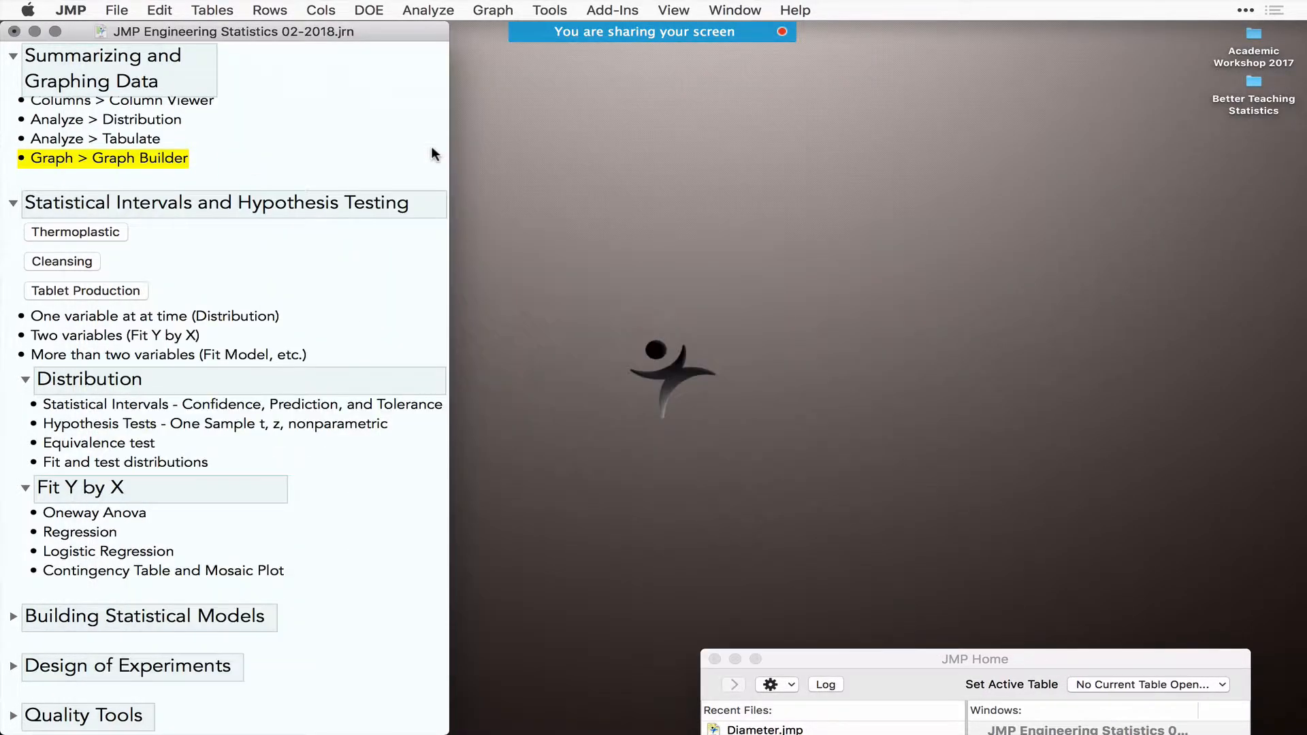
- Highlight the Oneway Anova bullet in the Fit Y by X section of the journal
{"action": "scroll", "coordinate": [284, 267], "scroll_direction": "down", "scroll_amount": 3}
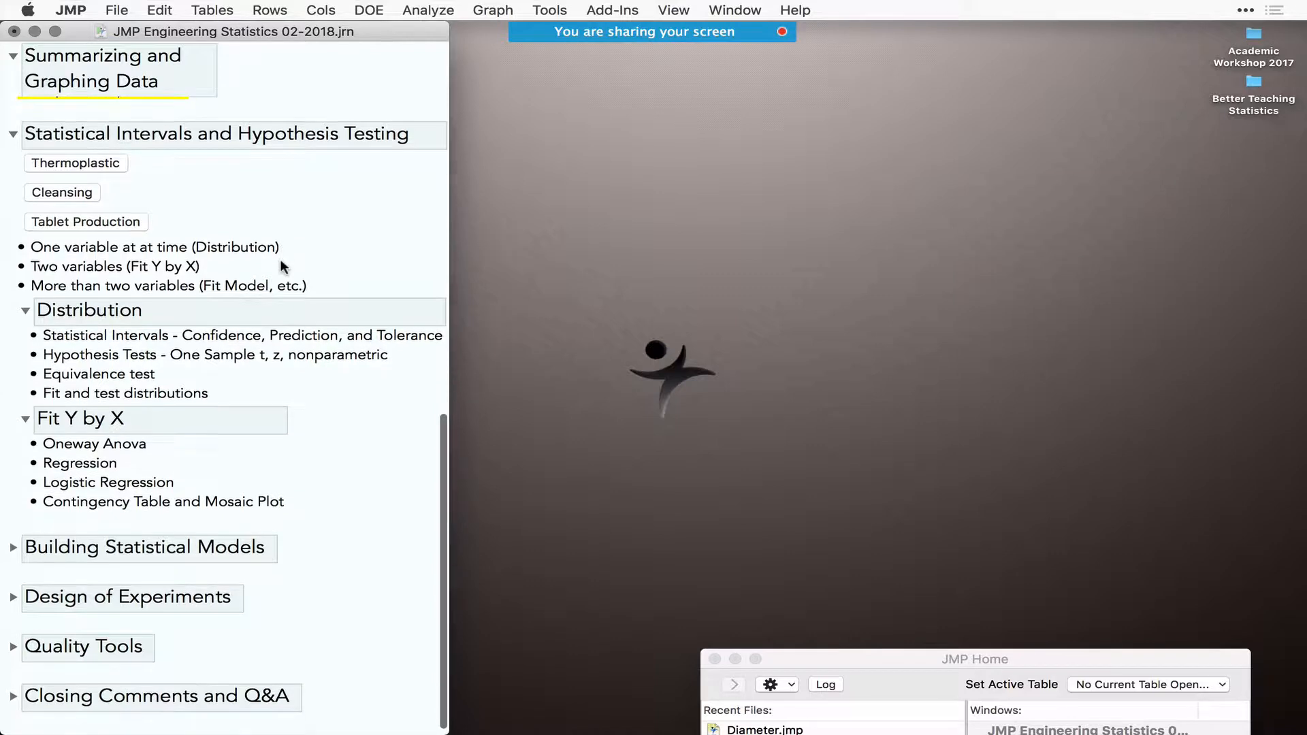
{"action": "left_click", "coordinate": [81, 437]}
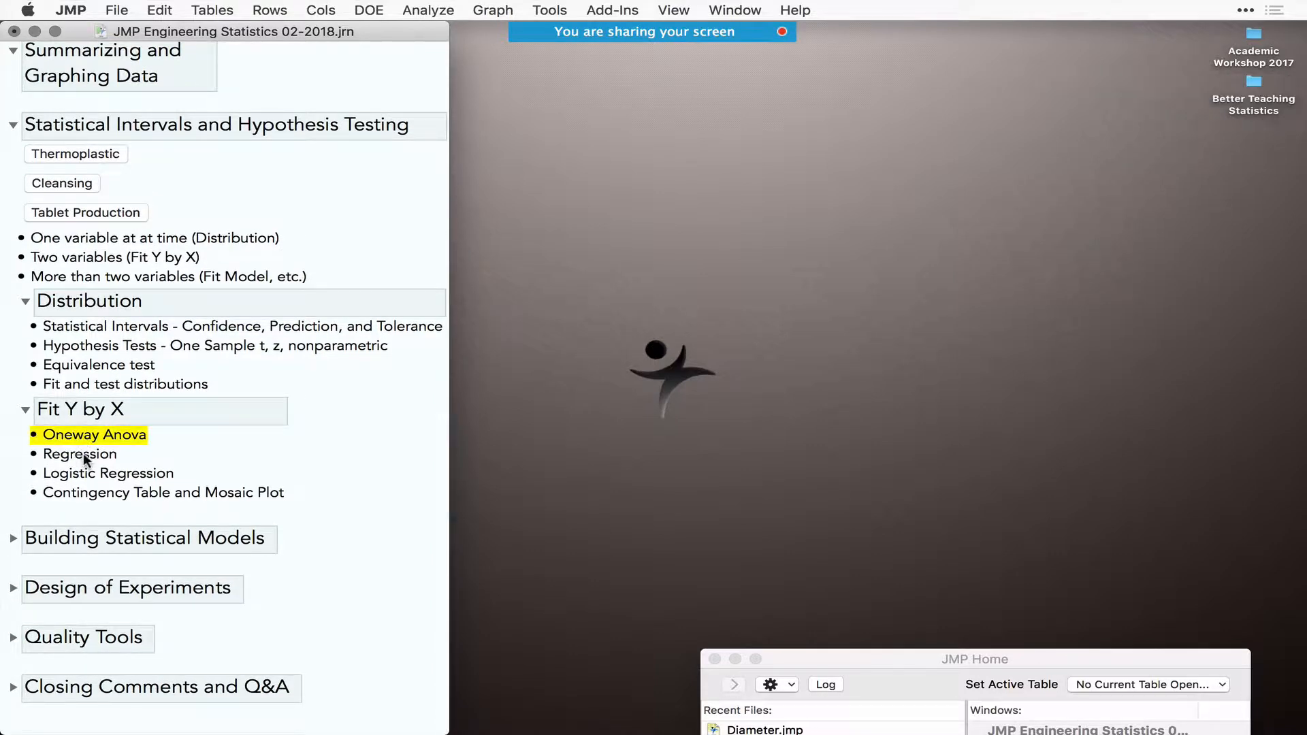
- Highlight the Regression, Logistic Regression, and Contingency Table and Mosaic Plot topics in turn under Fit Y by X in the journal
{"action": "left_click", "coordinate": [83, 454]}
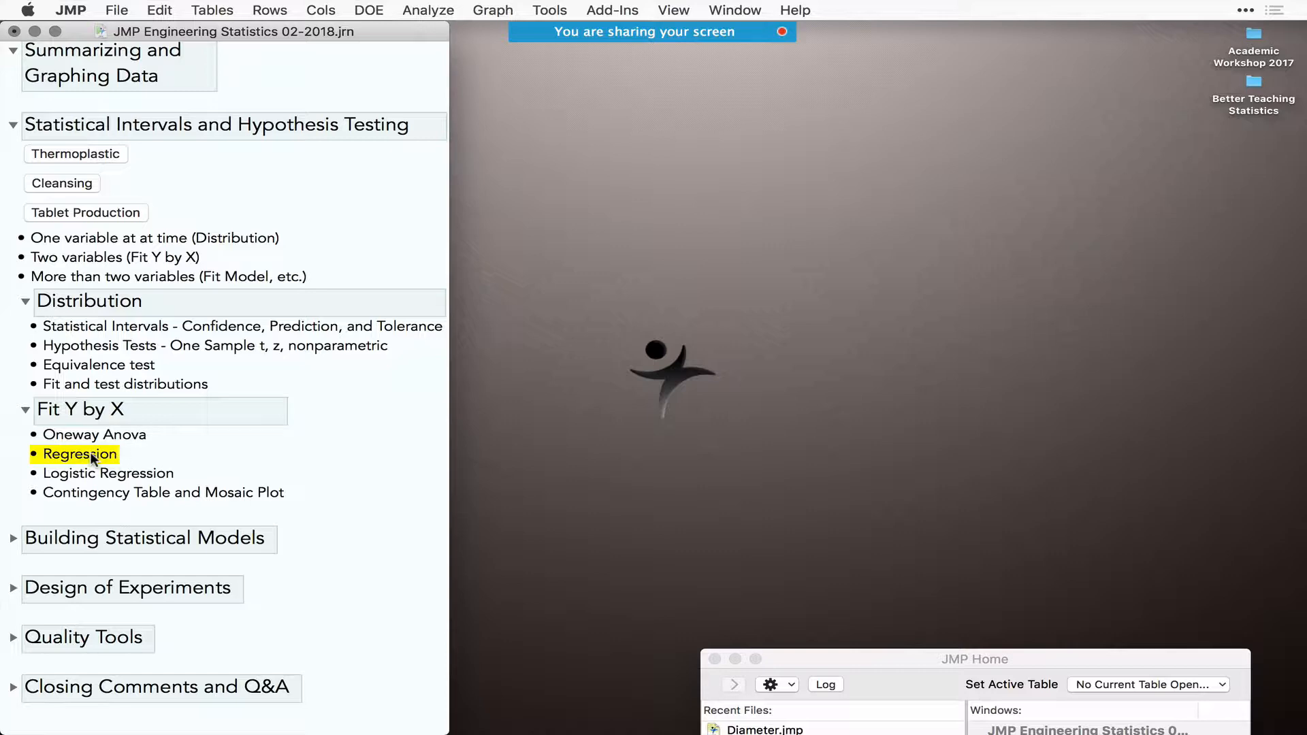
{"action": "left_click", "coordinate": [91, 453]}
{"action": "left_click", "coordinate": [106, 472]}
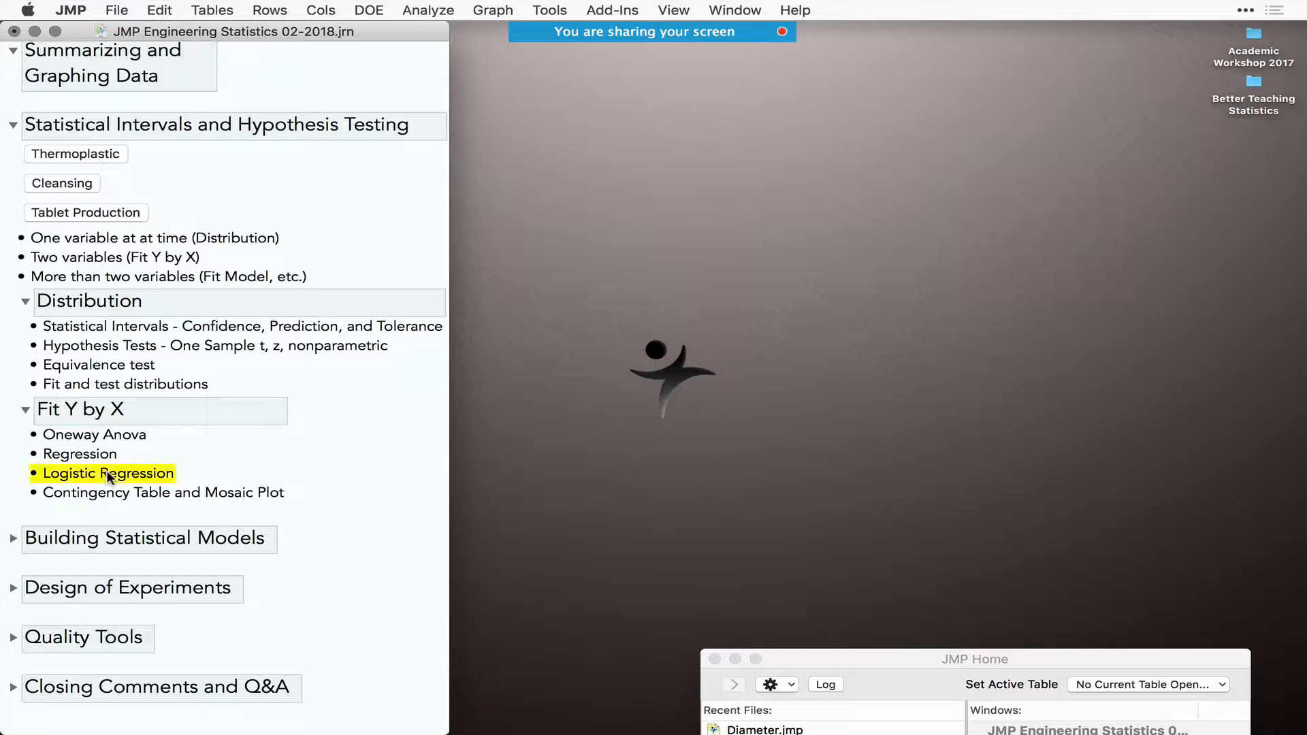
{"action": "left_click", "coordinate": [113, 492]}
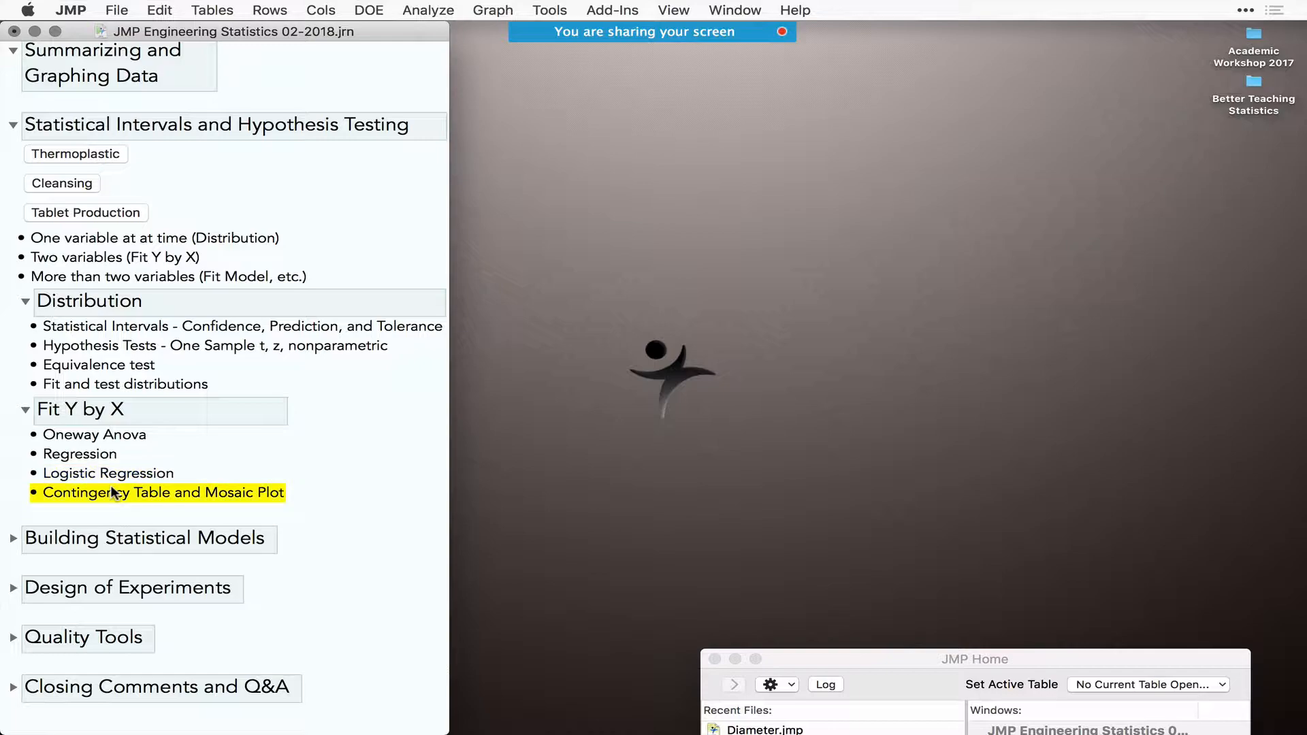
- Open the Tablet Production data table from the journal and move the Lot Acceptance column directly after API Particle Size
{"action": "left_click", "coordinate": [80, 211]}
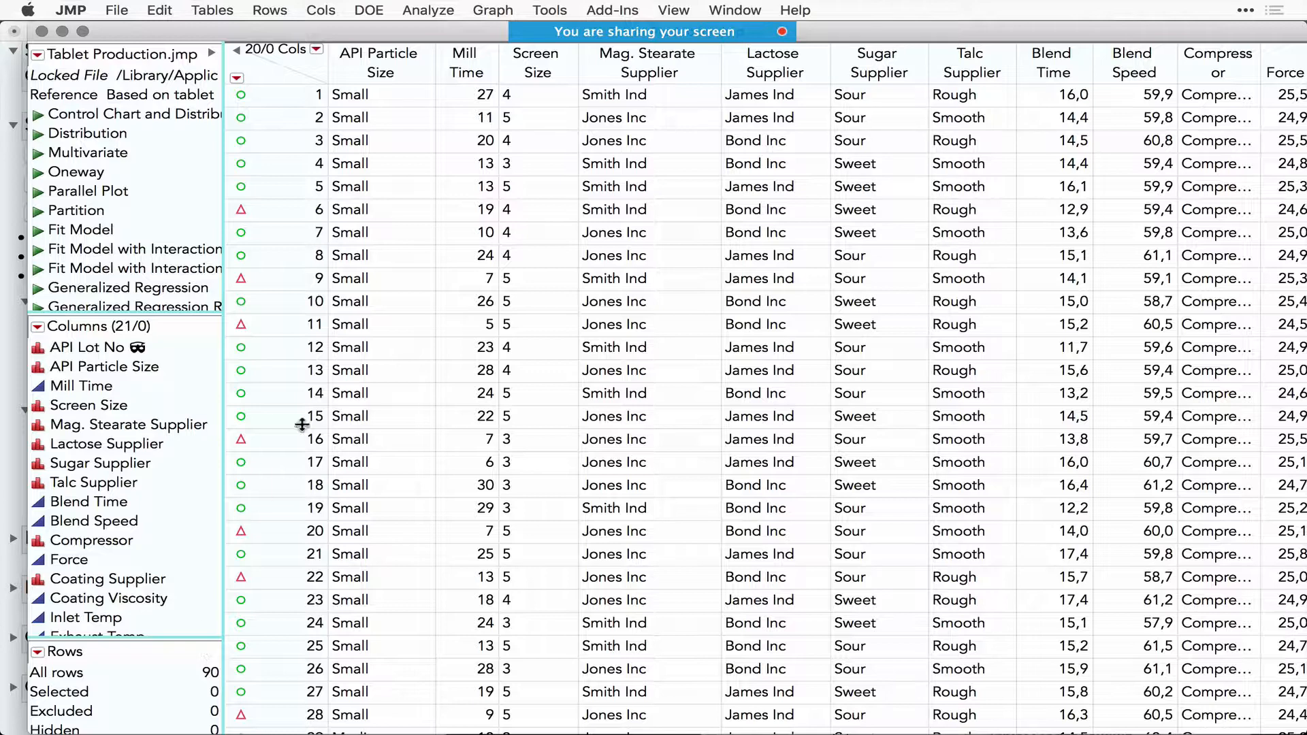
{"action": "scroll", "coordinate": [137, 578], "scroll_direction": "down", "scroll_amount": 5}
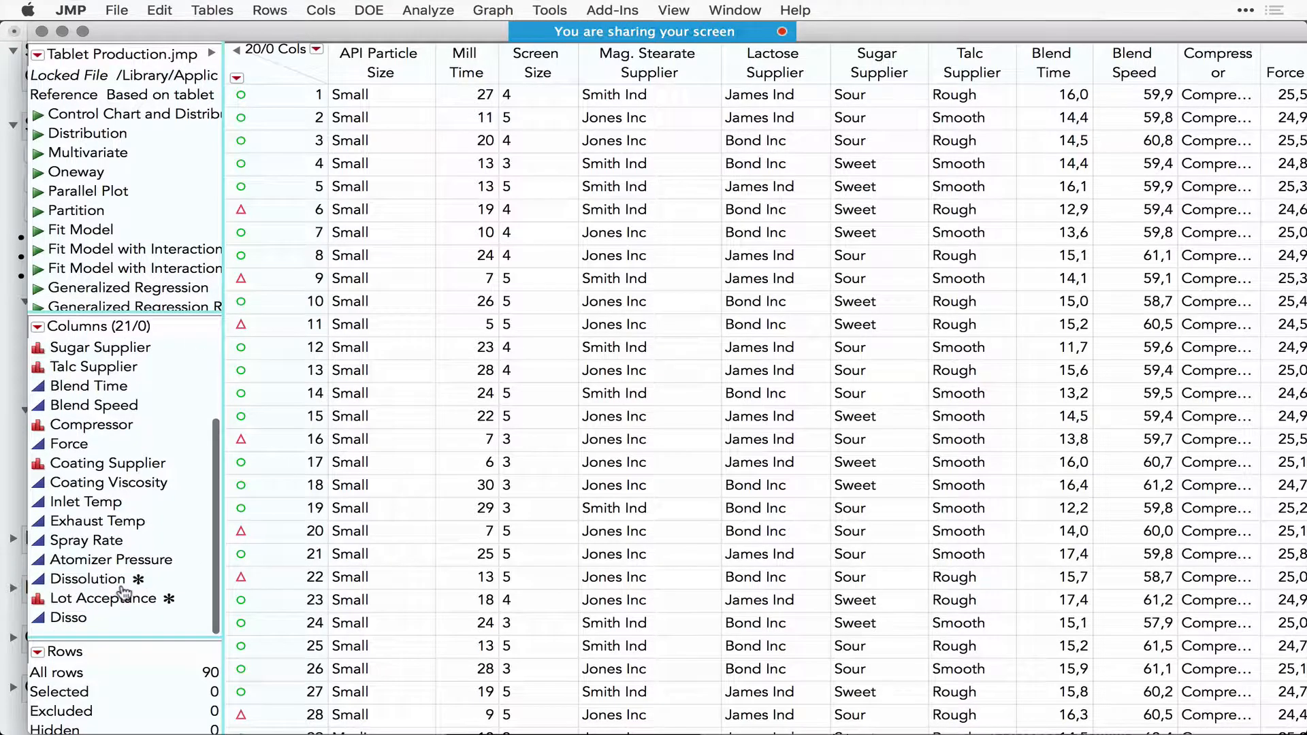
{"action": "left_click", "coordinate": [87, 599]}
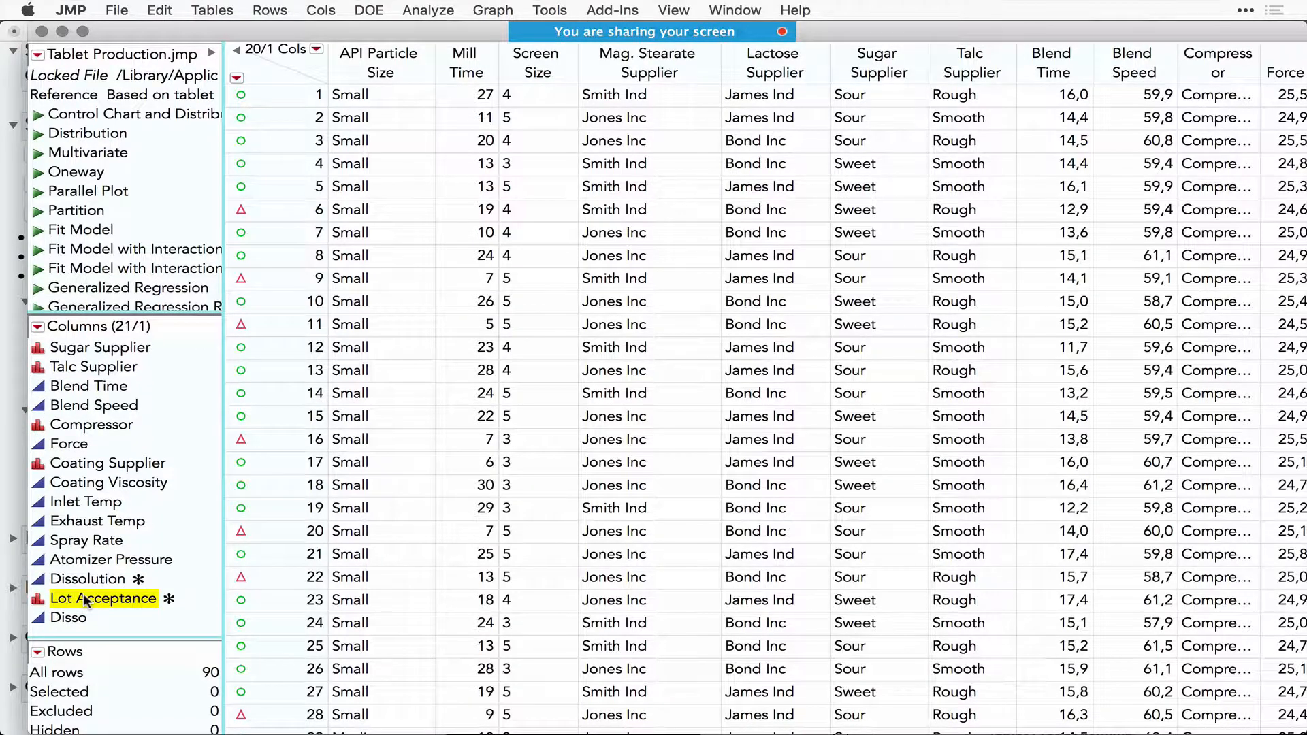
{"action": "left_click_drag", "start_coordinate": [86, 599], "coordinate": [92, 382]}
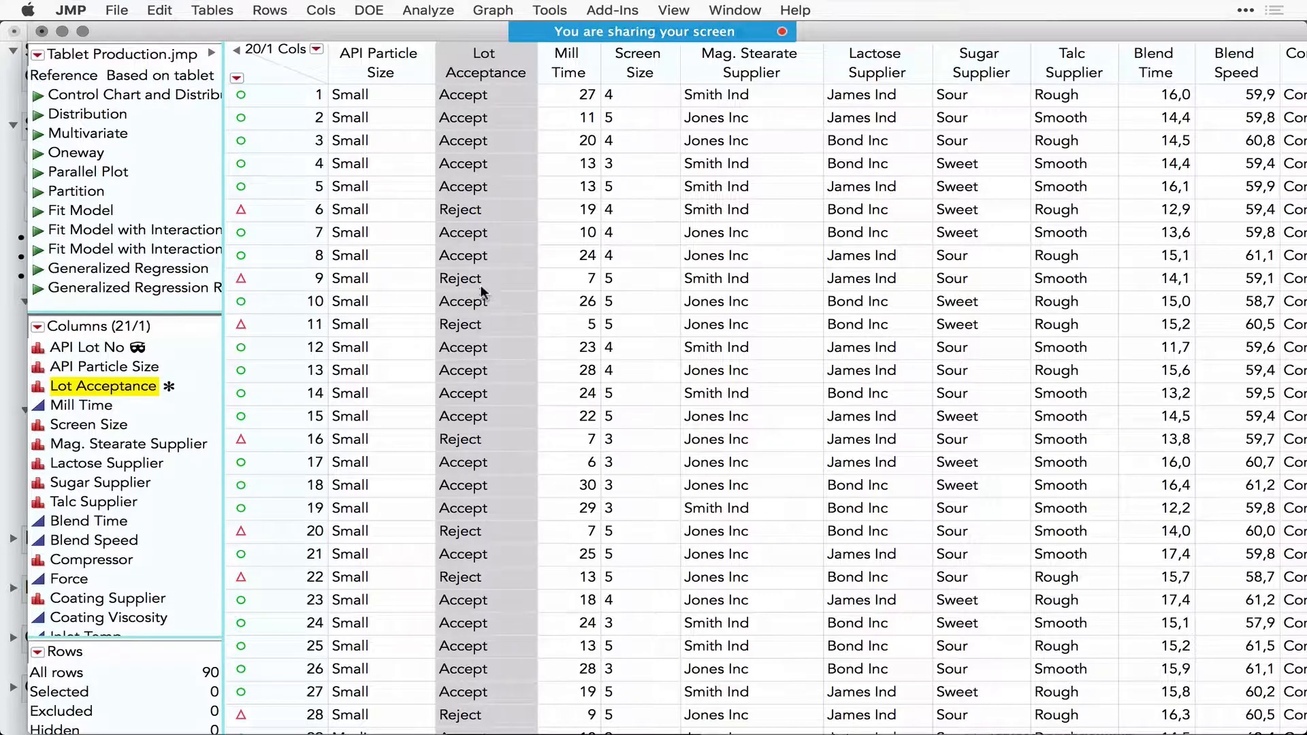
- Look through the candidate factor columns Mill Time, Mag. Stearate Supplier and Lactose Supplier in the data table
{"action": "left_click", "coordinate": [82, 407]}
{"action": "left_click", "coordinate": [87, 443]}
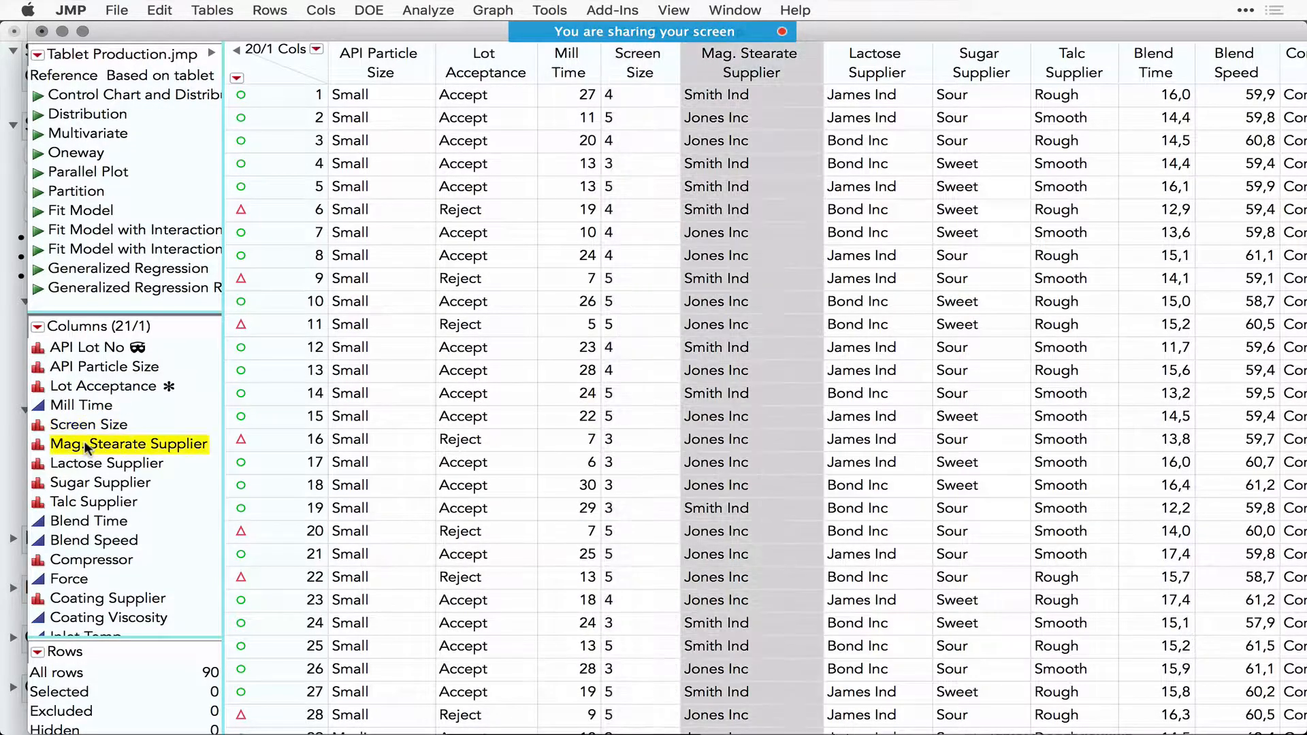
{"action": "left_click", "coordinate": [83, 462]}
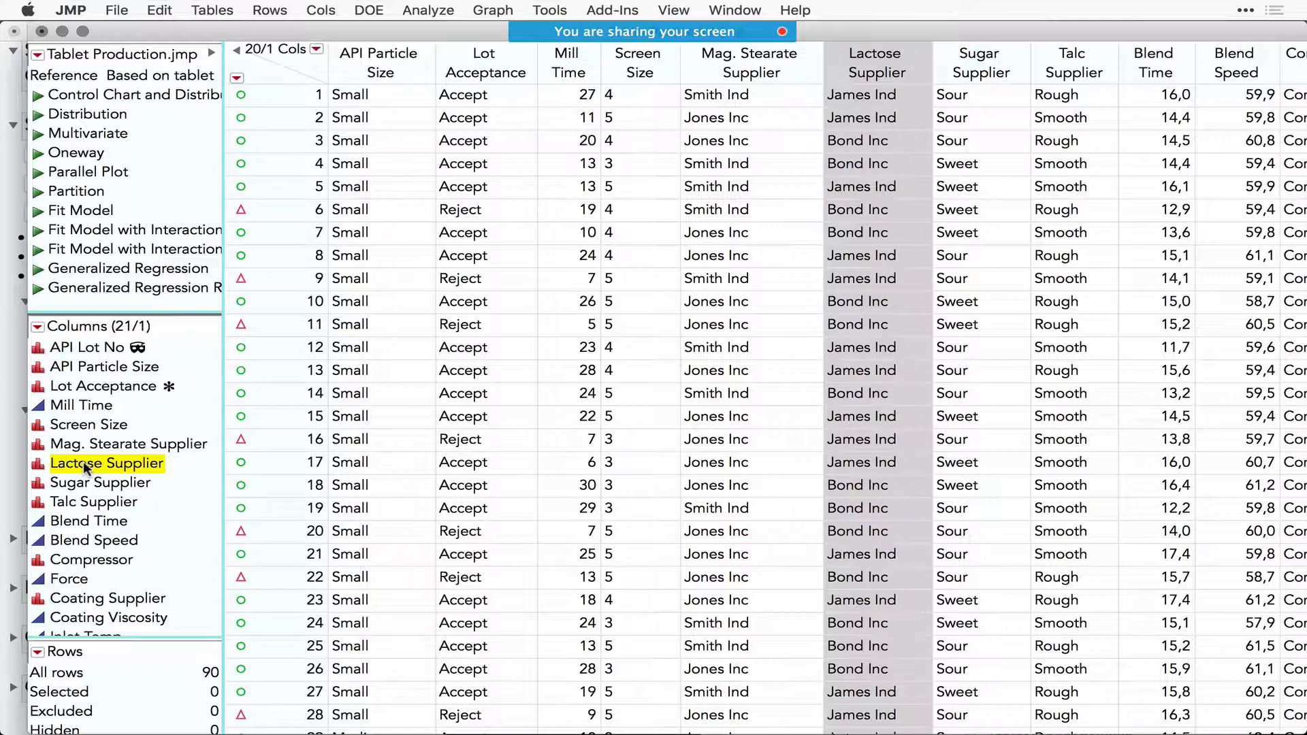
- Start a Fit Y by X analysis with Lot Acceptance as the Y response
{"action": "left_click", "coordinate": [426, 10]}
{"action": "left_click", "coordinate": [444, 53]}
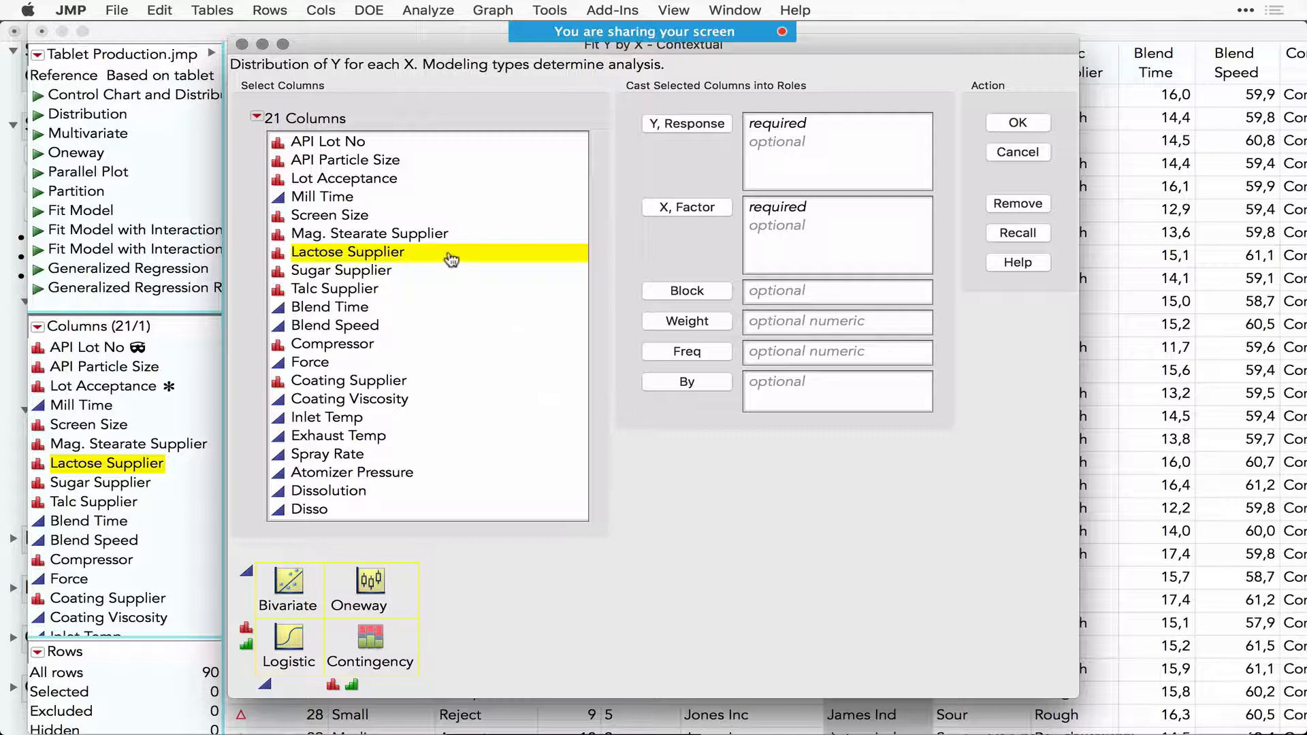
{"action": "left_click", "coordinate": [383, 179]}
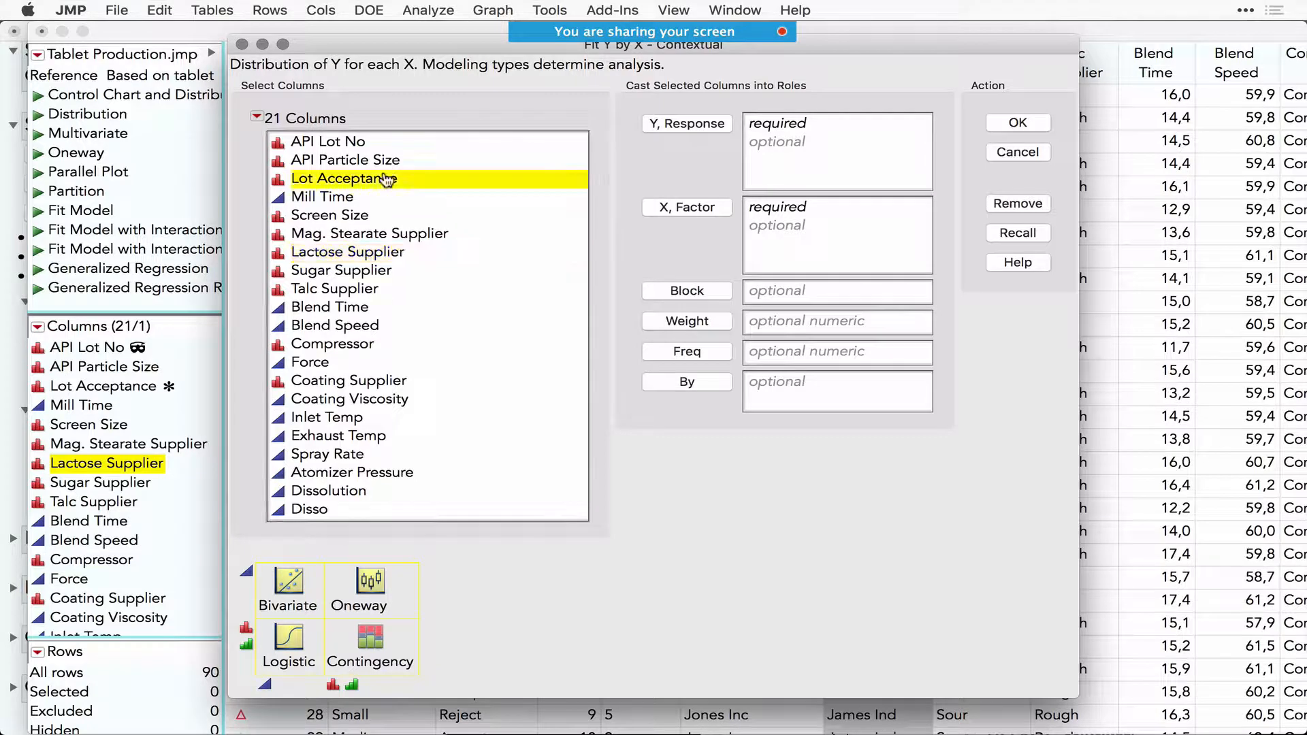
{"action": "left_click", "coordinate": [695, 127]}
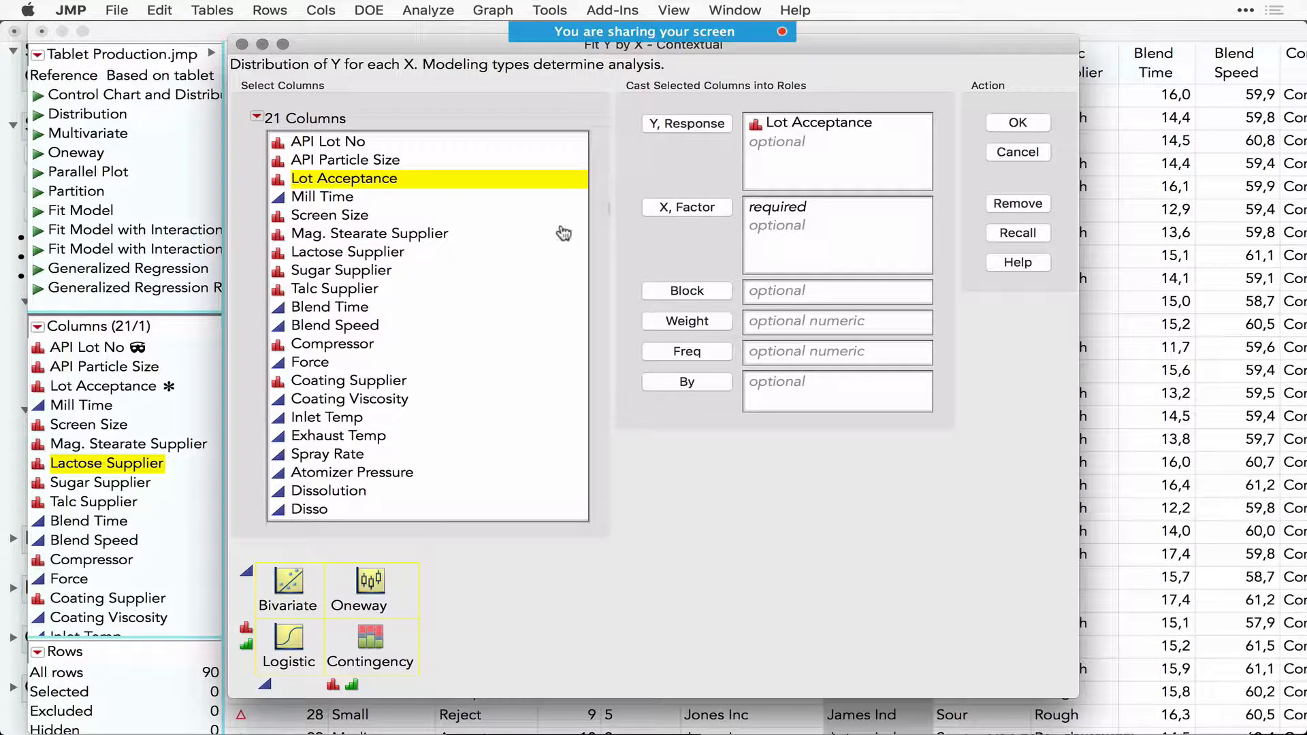
- Assign Screen Size, Compressor and Mill Time as X factors and run the Fit Y by X analysis
{"action": "left_click", "coordinate": [333, 215]}
{"action": "left_click", "coordinate": [685, 208]}
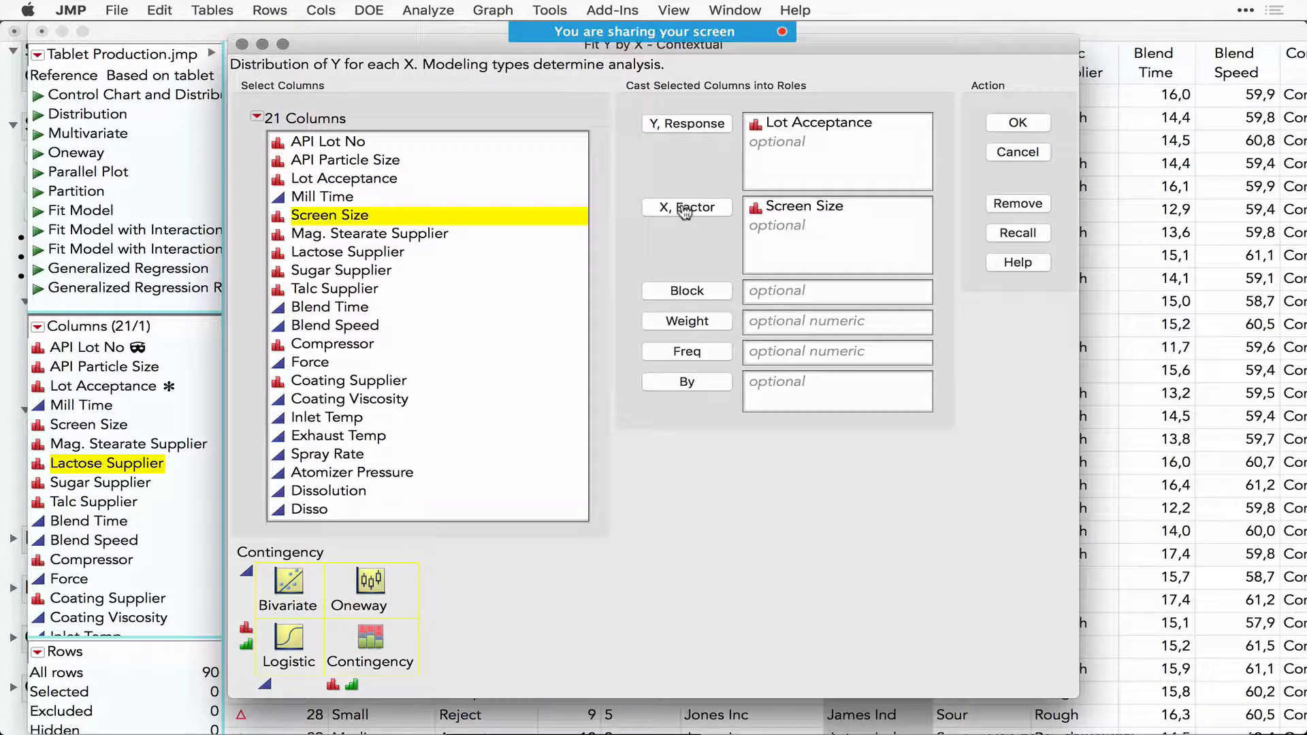
{"action": "left_click", "coordinate": [337, 347]}
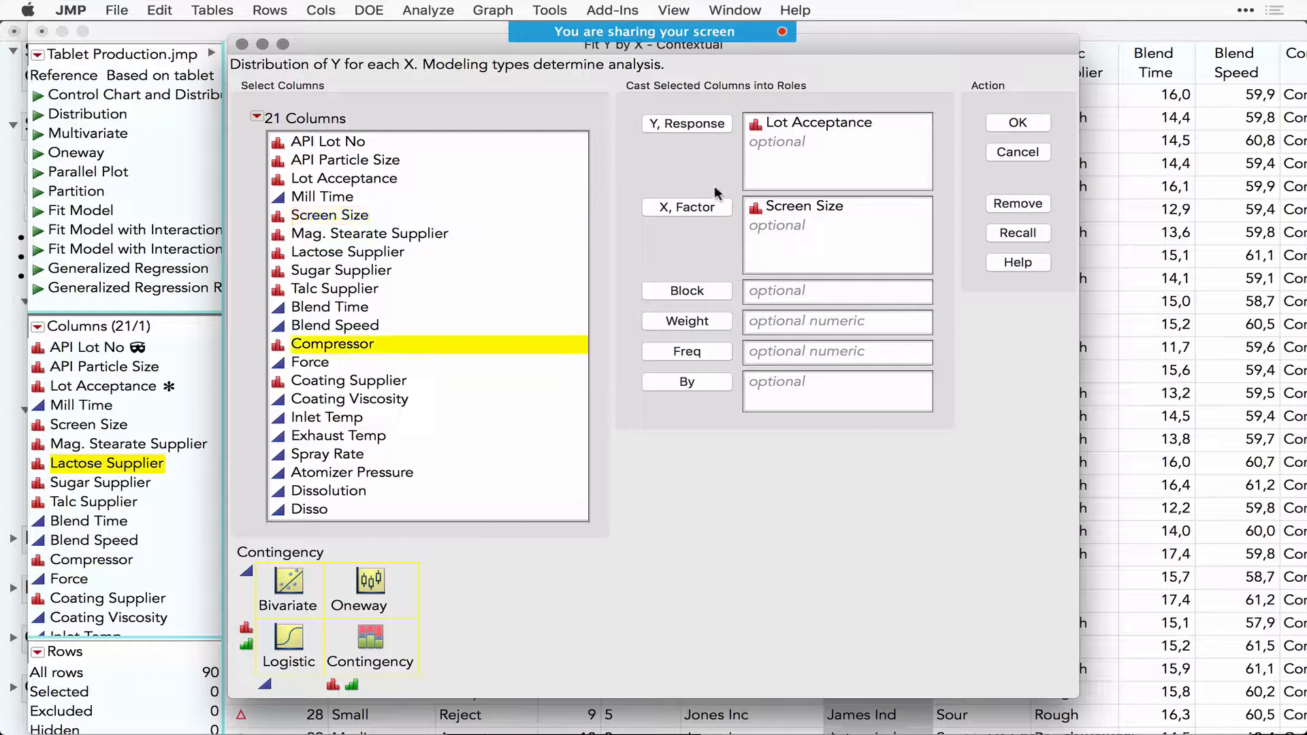
{"action": "left_click", "coordinate": [688, 208]}
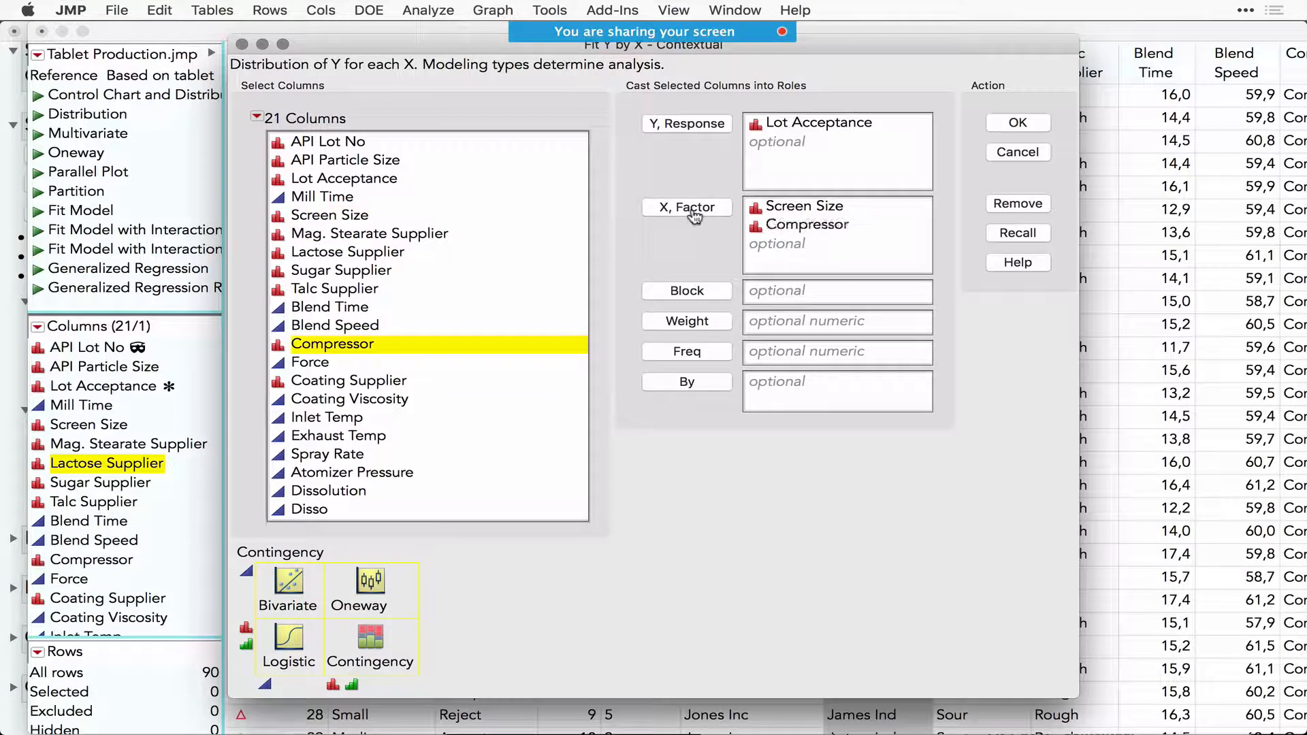
{"action": "left_click", "coordinate": [338, 200]}
{"action": "left_click", "coordinate": [699, 213]}
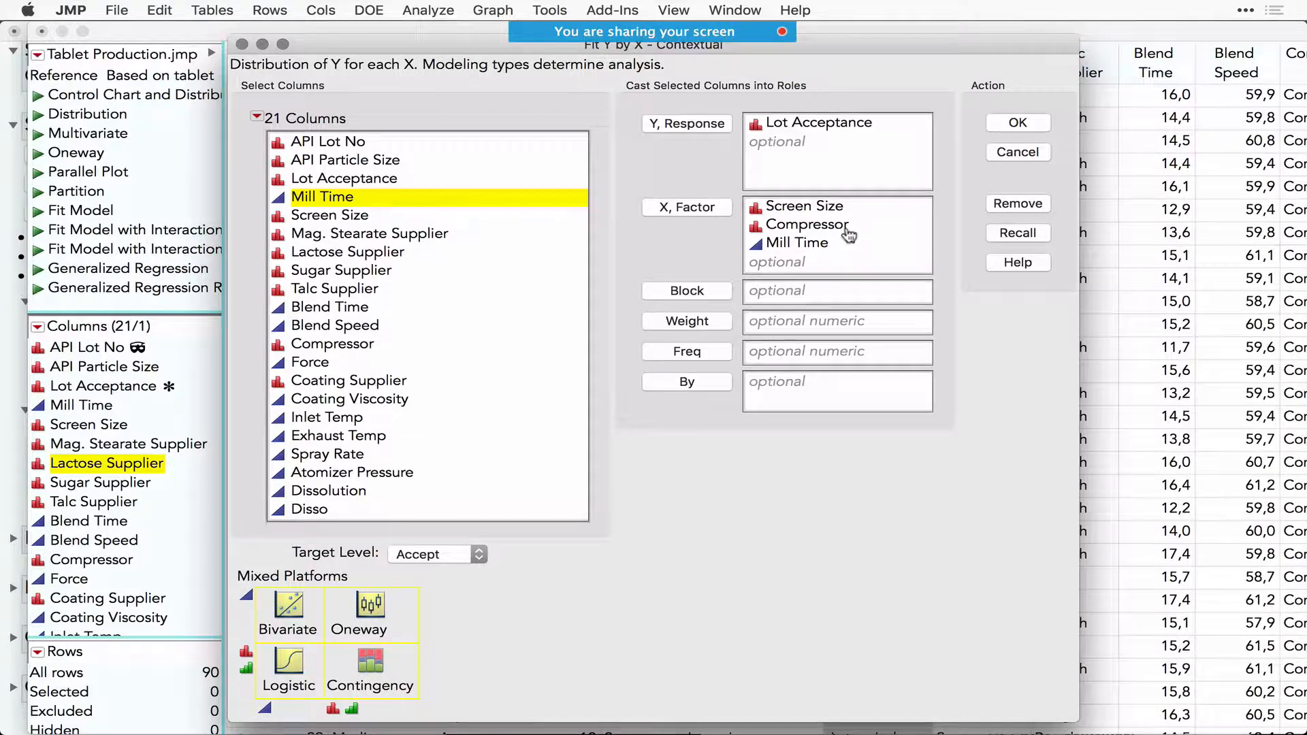
{"action": "left_click", "coordinate": [1019, 124]}
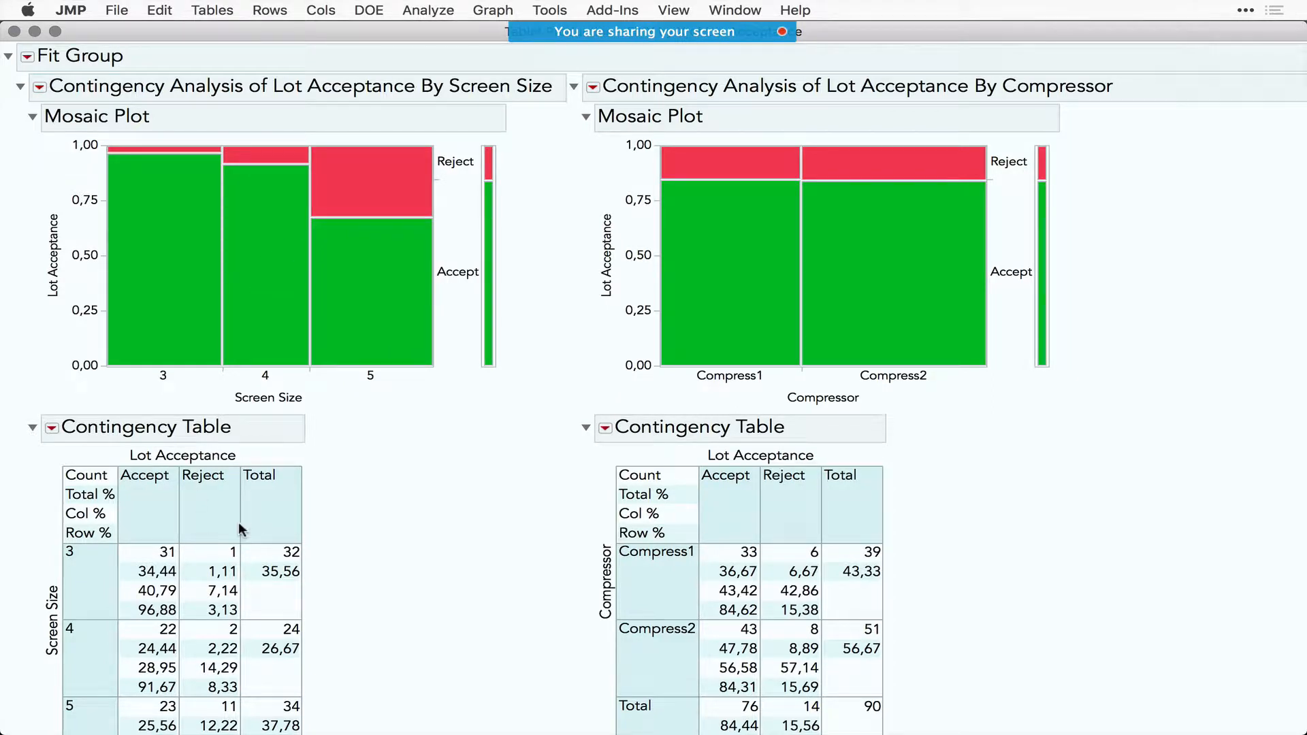
- Review the analysis options available for the Lot Acceptance contingency analyses by Screen Size and by Compressor
{"action": "left_click", "coordinate": [40, 87]}
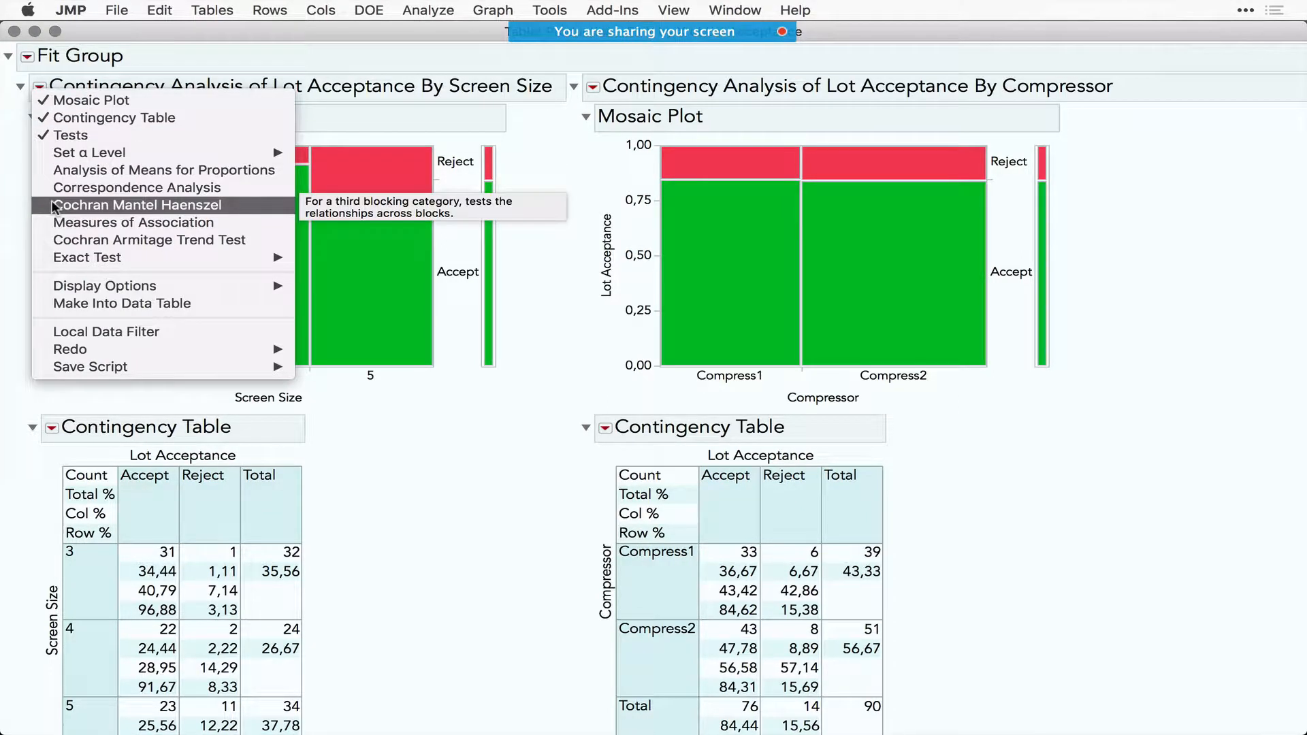
{"action": "left_click", "coordinate": [344, 465]}
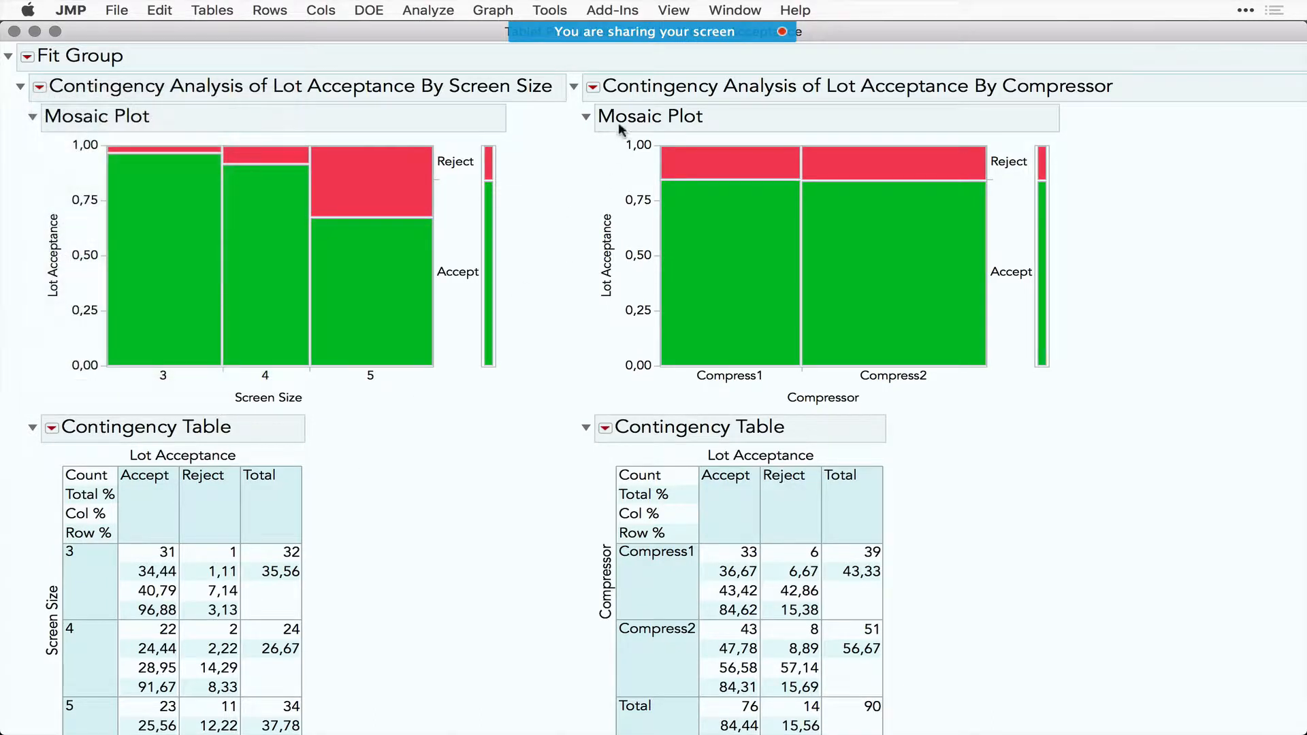
{"action": "left_click", "coordinate": [593, 87]}
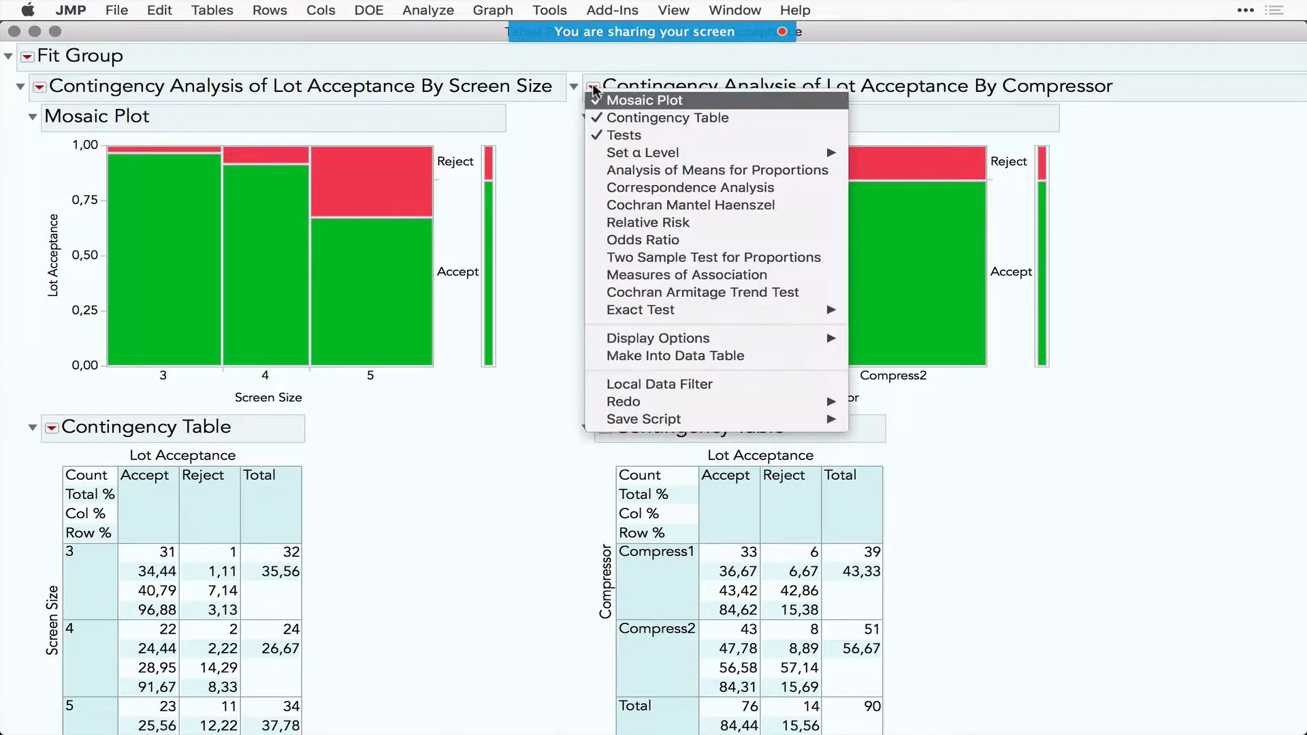
{"action": "left_click", "coordinate": [642, 232]}
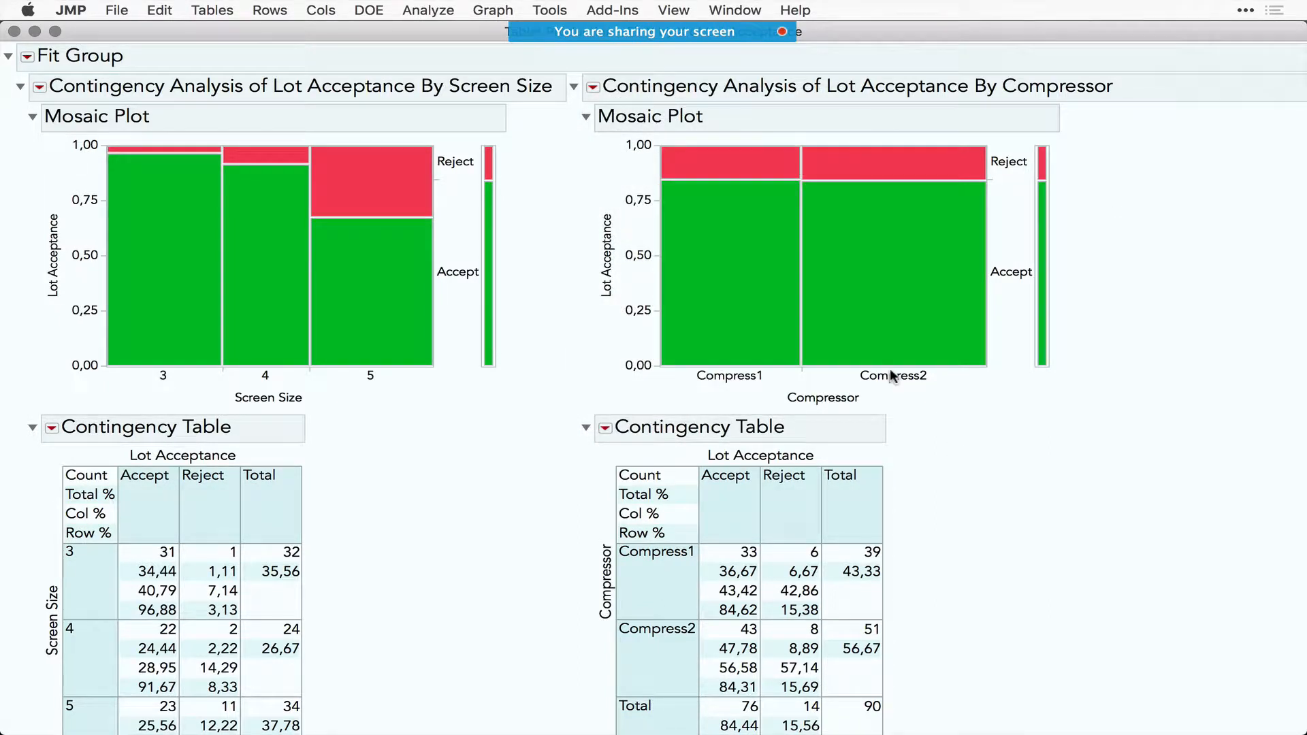
- Examine the logistic fit plot of Lot Acceptance by Mill Time, including both of its axes and the fitted curve
{"action": "scroll", "coordinate": [977, 477], "scroll_direction": "right", "scroll_amount": 10}
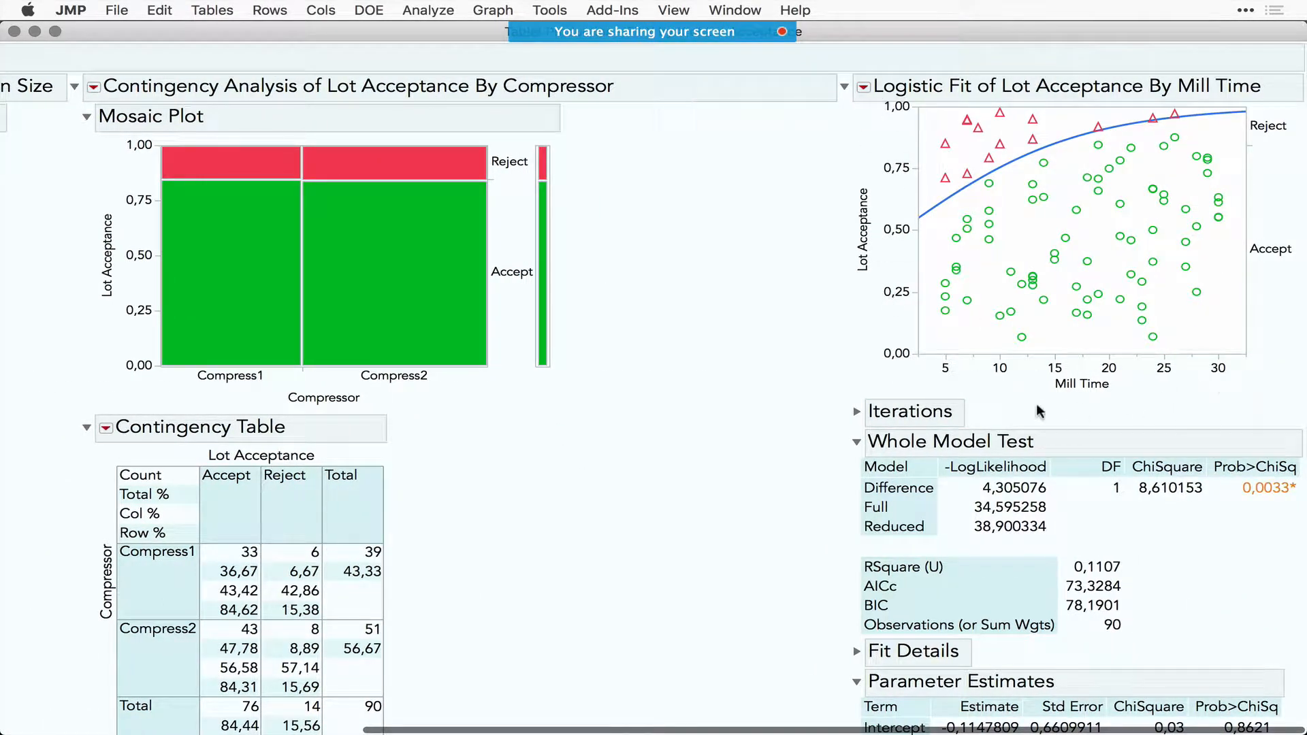
{"action": "left_click_drag", "start_coordinate": [827, 295], "coordinate": [833, 100]}
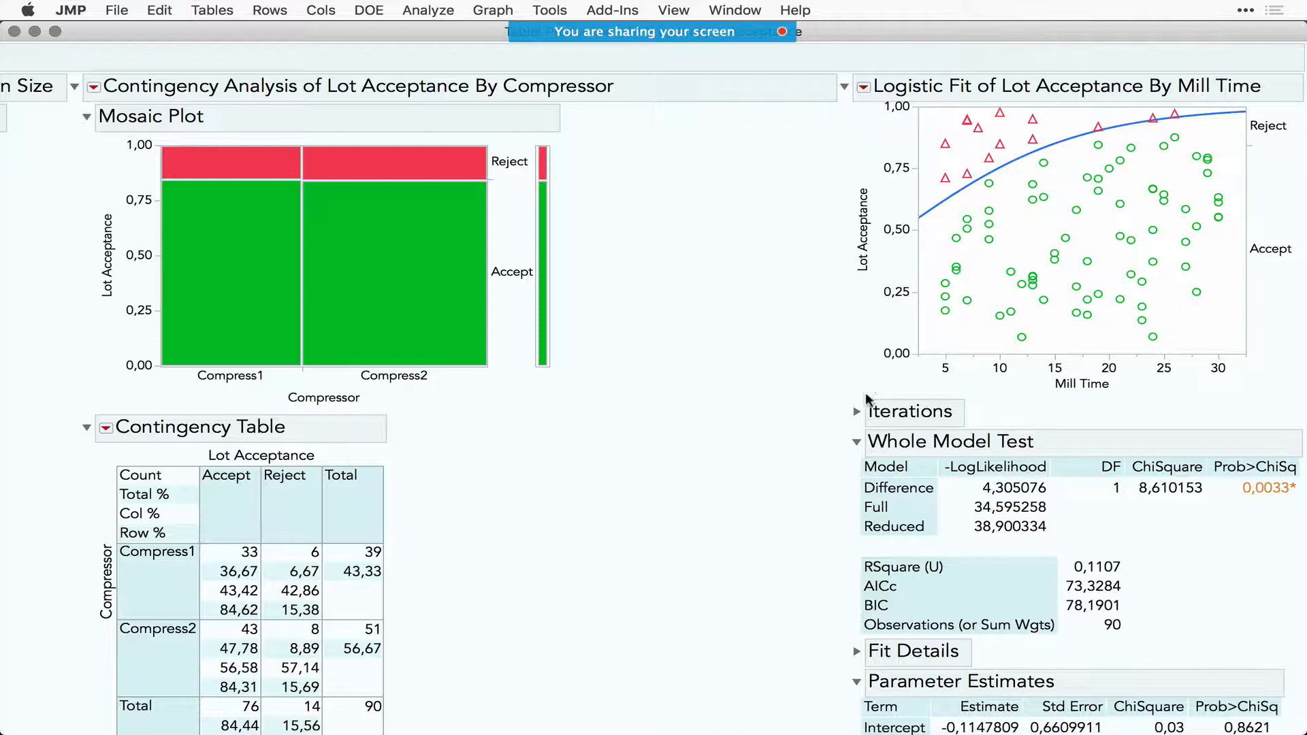
{"action": "mouse_move", "coordinate": [853, 380]}
{"action": "left_mouse_down"}
{"action": "mouse_move", "coordinate": [1226, 334]}
{"action": "mouse_move", "coordinate": [1209, 326]}
{"action": "mouse_move", "coordinate": [1211, 382]}
{"action": "left_mouse_up"}
{"action": "mouse_move", "coordinate": [916, 387]}
{"action": "left_mouse_down"}
{"action": "mouse_move", "coordinate": [1236, 385]}
{"action": "mouse_move", "coordinate": [1211, 363]}
{"action": "mouse_move", "coordinate": [1215, 408]}
{"action": "left_mouse_up"}
{"action": "mouse_move", "coordinate": [829, 346]}
{"action": "left_mouse_down"}
{"action": "mouse_move", "coordinate": [934, 225]}
{"action": "mouse_move", "coordinate": [1117, 127]}
{"action": "mouse_move", "coordinate": [1270, 99]}
{"action": "left_mouse_up"}
- Add an ROC curve to the Mill Time logistic fit with Accept as the positive level, and inspect its AUC
{"action": "left_click", "coordinate": [864, 87]}
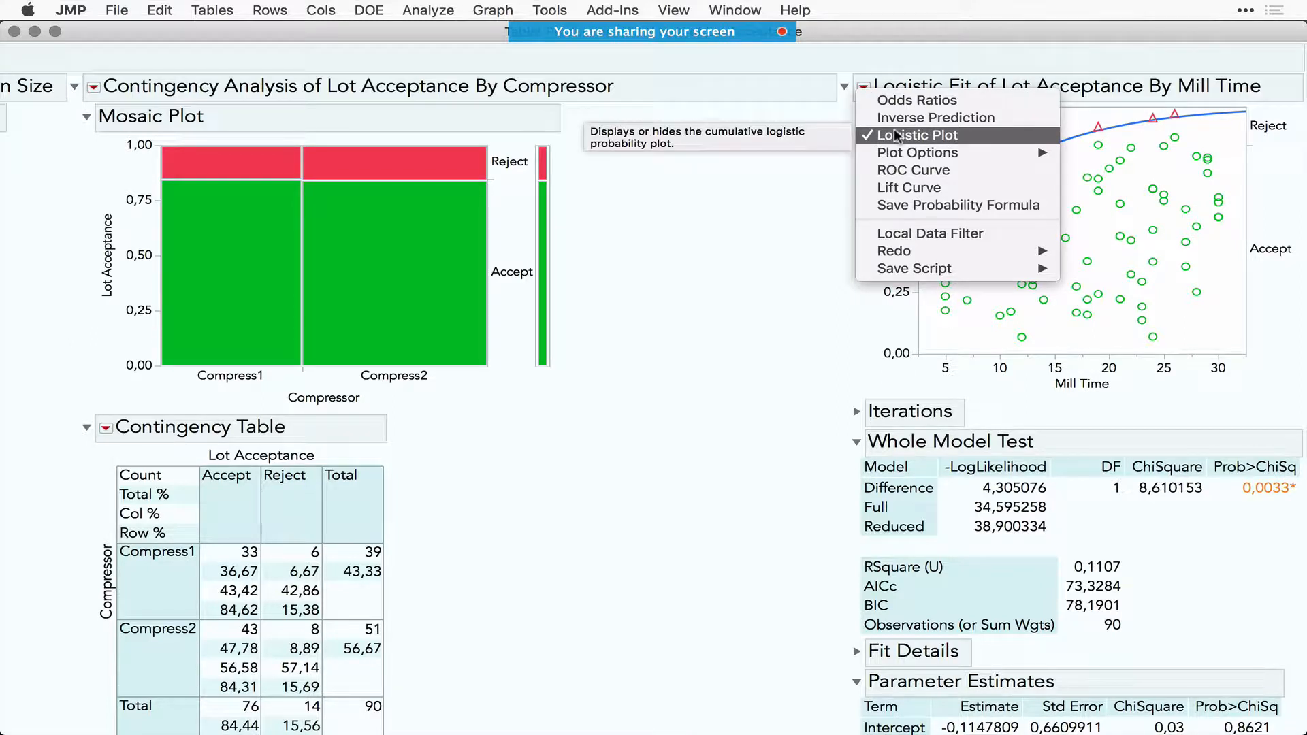
{"action": "left_click", "coordinate": [897, 170]}
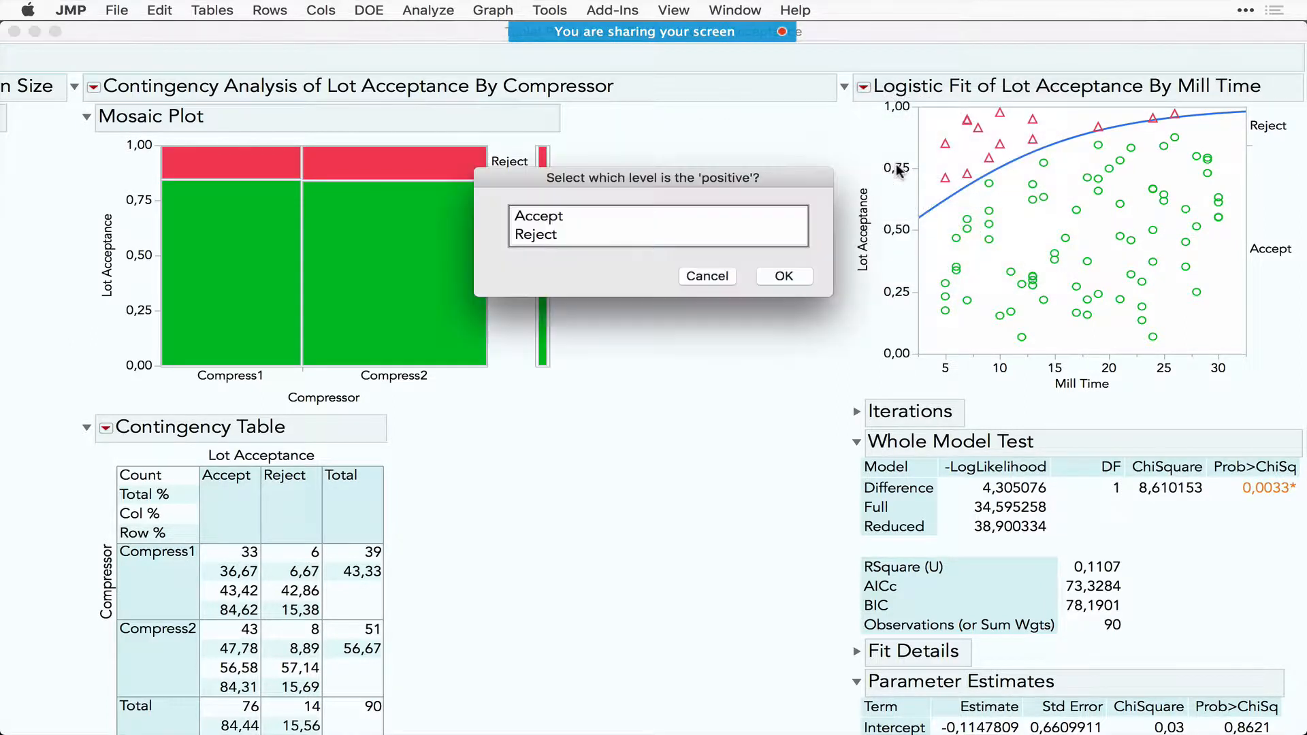
{"action": "left_click", "coordinate": [613, 220]}
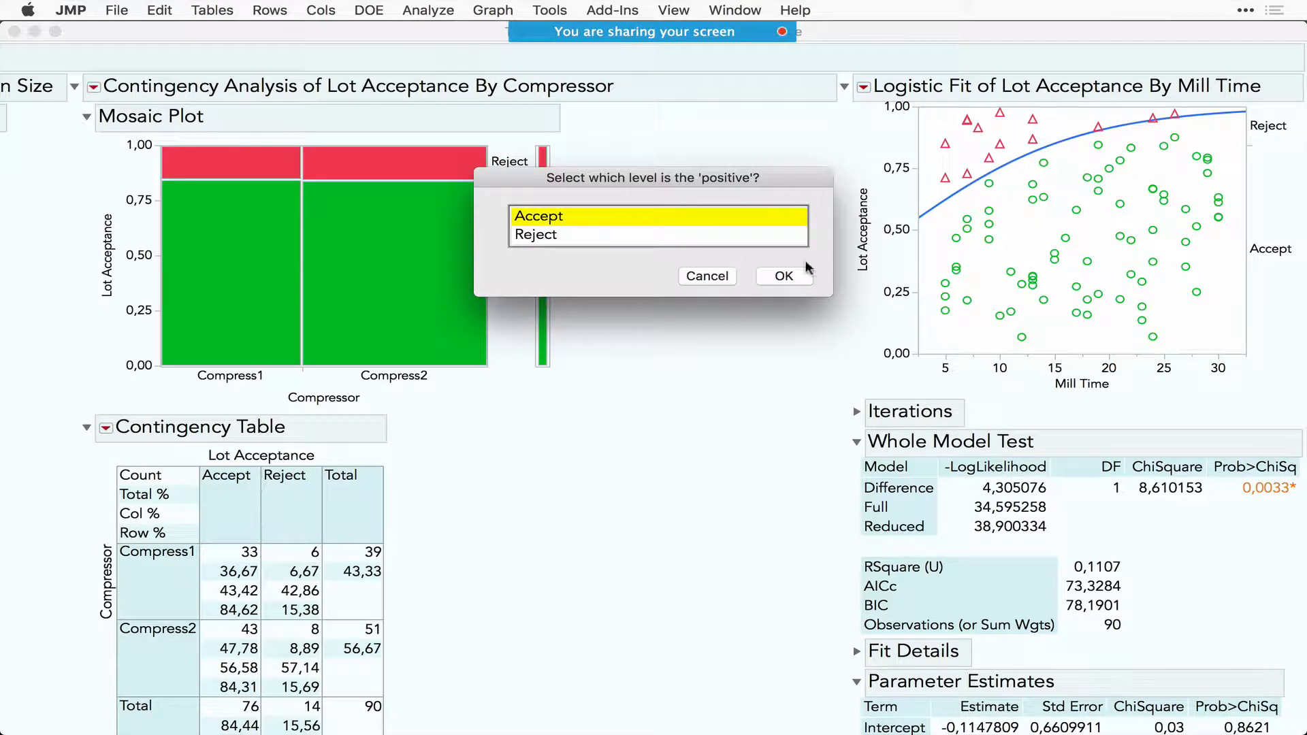
{"action": "left_click", "coordinate": [785, 275]}
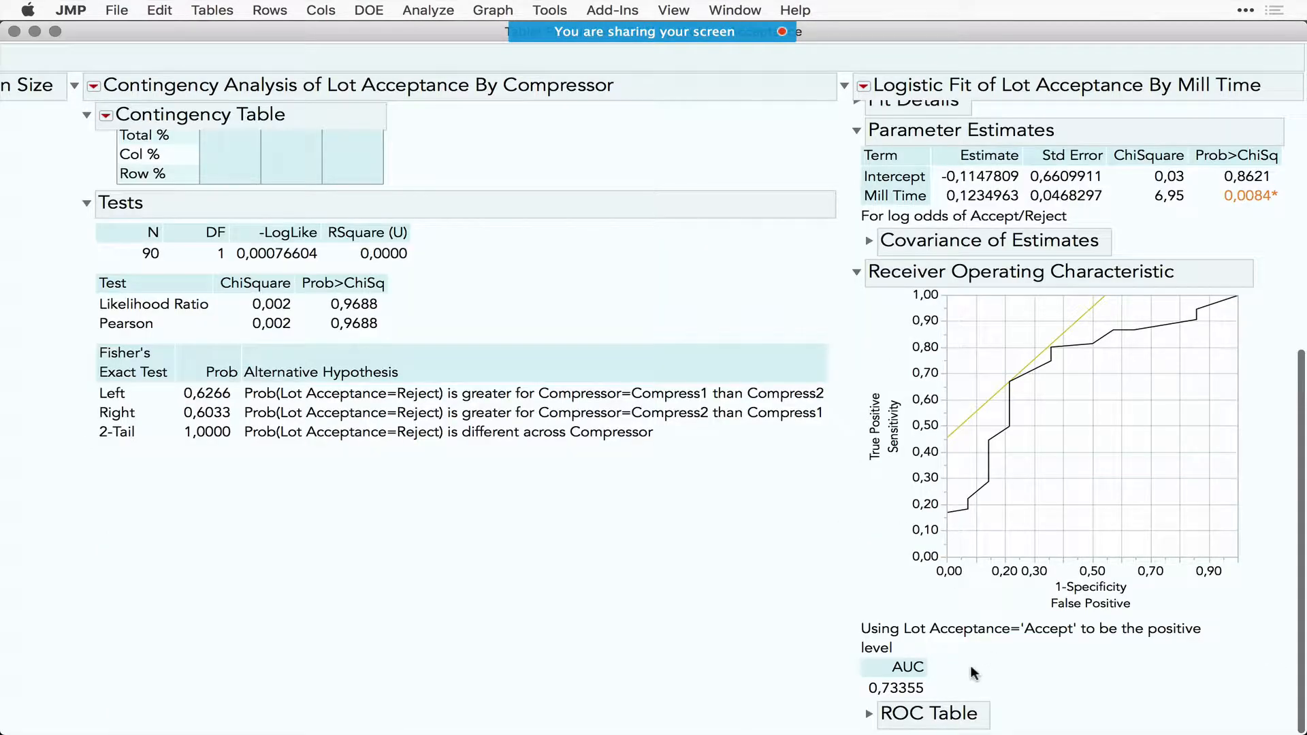
{"action": "mouse_move", "coordinate": [971, 664]}
{"action": "left_mouse_down"}
{"action": "mouse_move", "coordinate": [833, 664]}
{"action": "mouse_move", "coordinate": [943, 634]}
{"action": "left_mouse_up"}
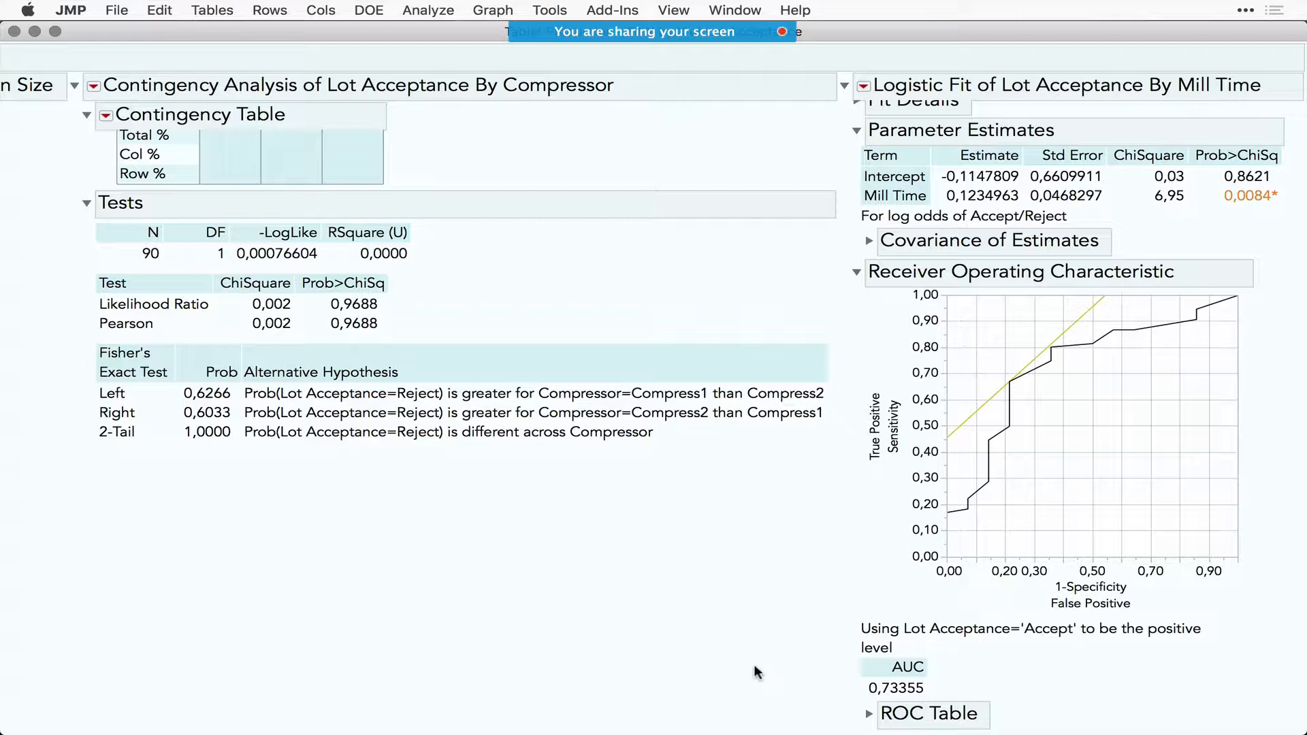
- Close the Fit Y by X report and move the Tablet Production table window aside to uncover the journal
{"action": "scroll", "coordinate": [33, 179], "scroll_direction": "left", "scroll_amount": 1}
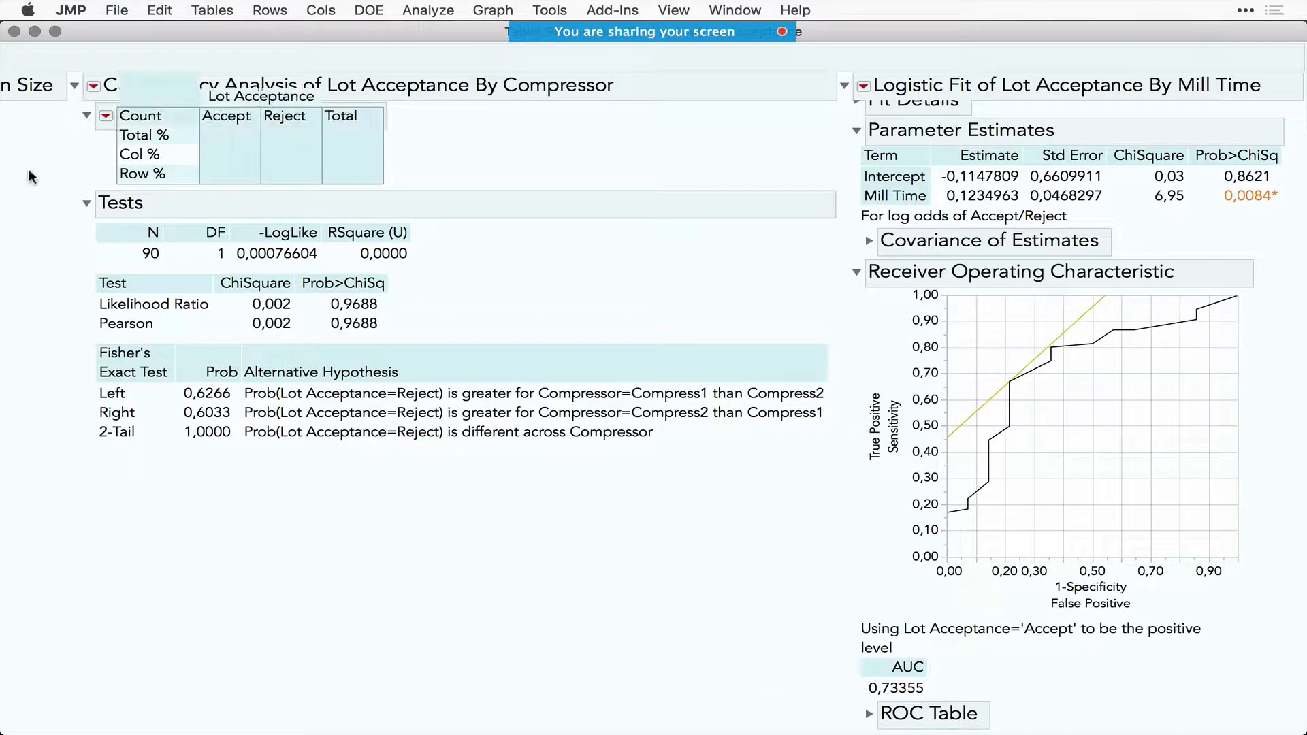
{"action": "scroll", "coordinate": [18, 206], "scroll_direction": "left", "scroll_amount": 10}
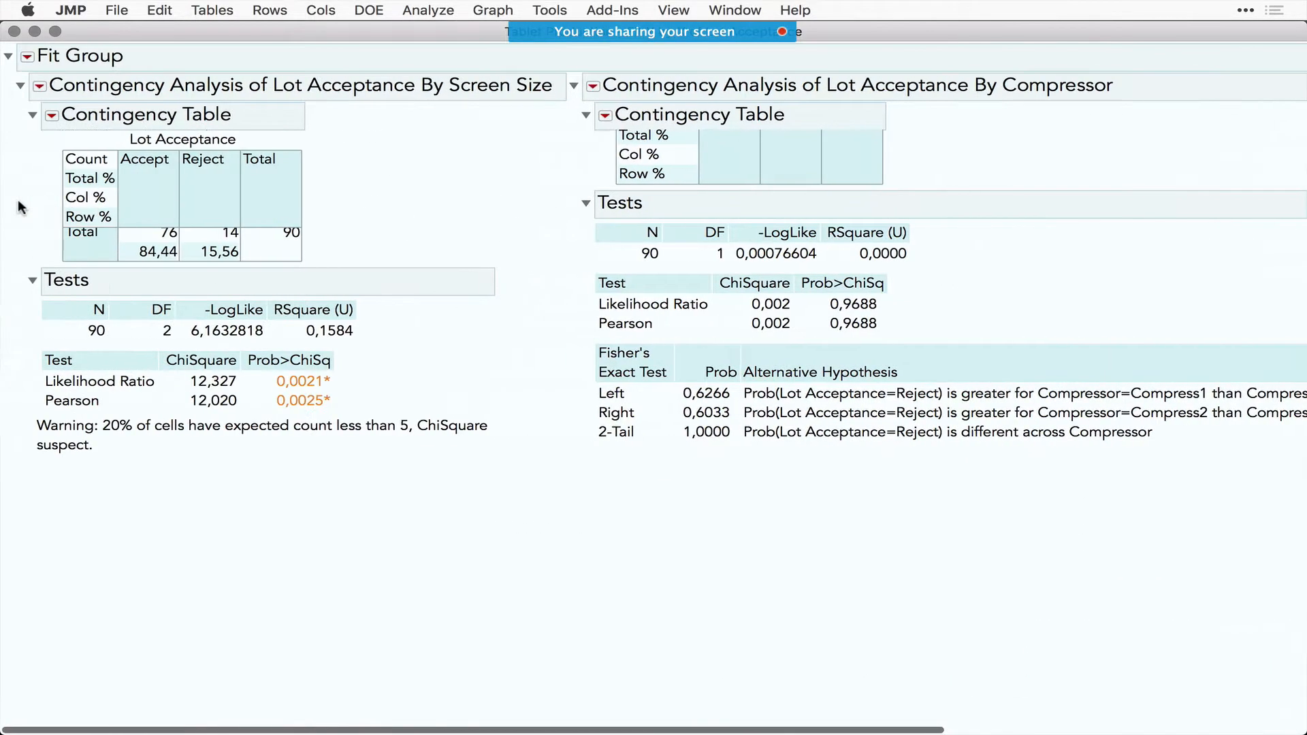
{"action": "double_click", "coordinate": [83, 30]}
{"action": "left_click_drag", "start_coordinate": [398, 133], "coordinate": [429, 165]}
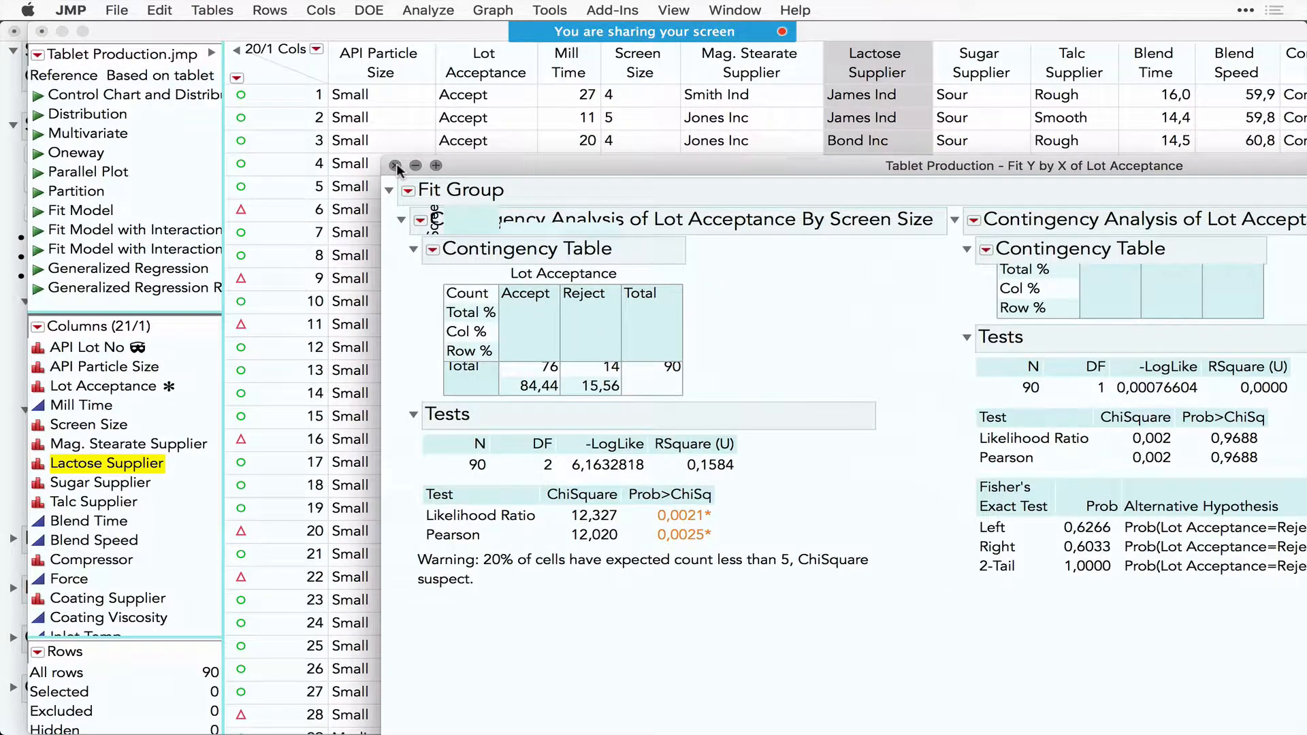
{"action": "left_click", "coordinate": [398, 167]}
{"action": "double_click", "coordinate": [208, 34]}
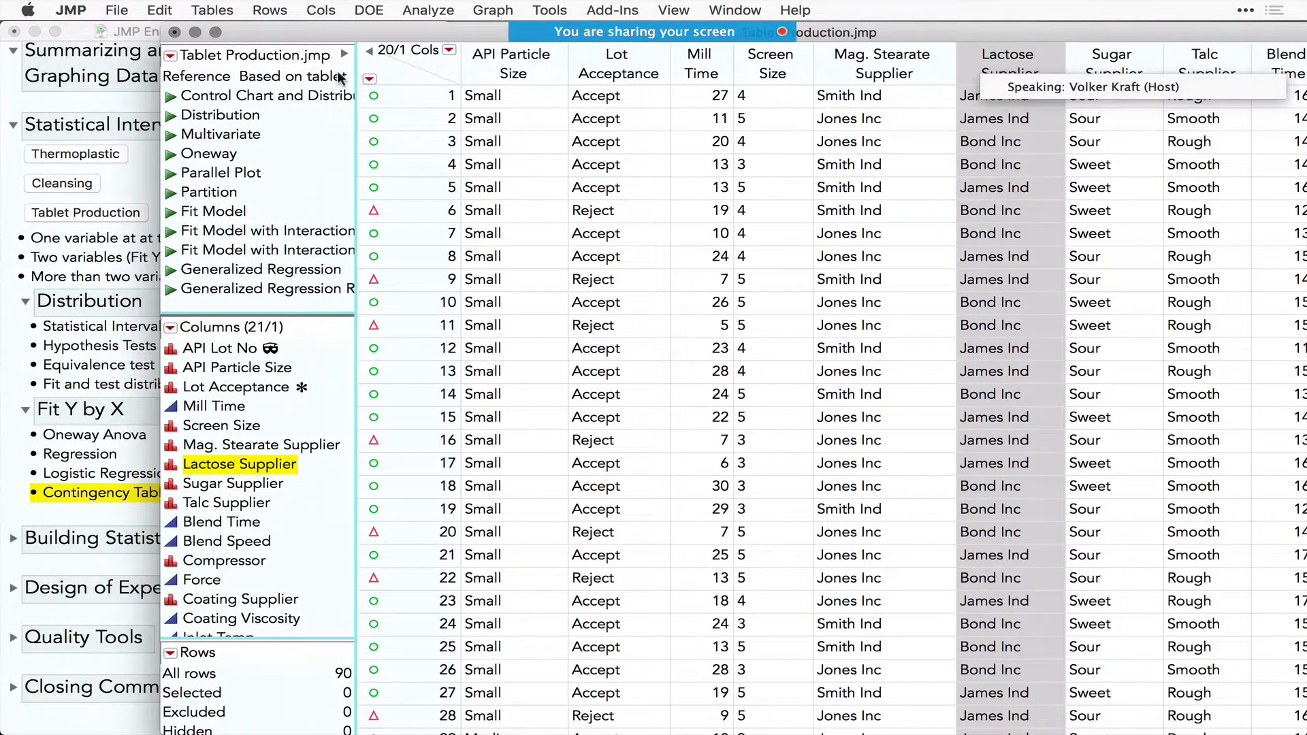
{"action": "left_click_drag", "start_coordinate": [431, 168], "coordinate": [484, 160]}
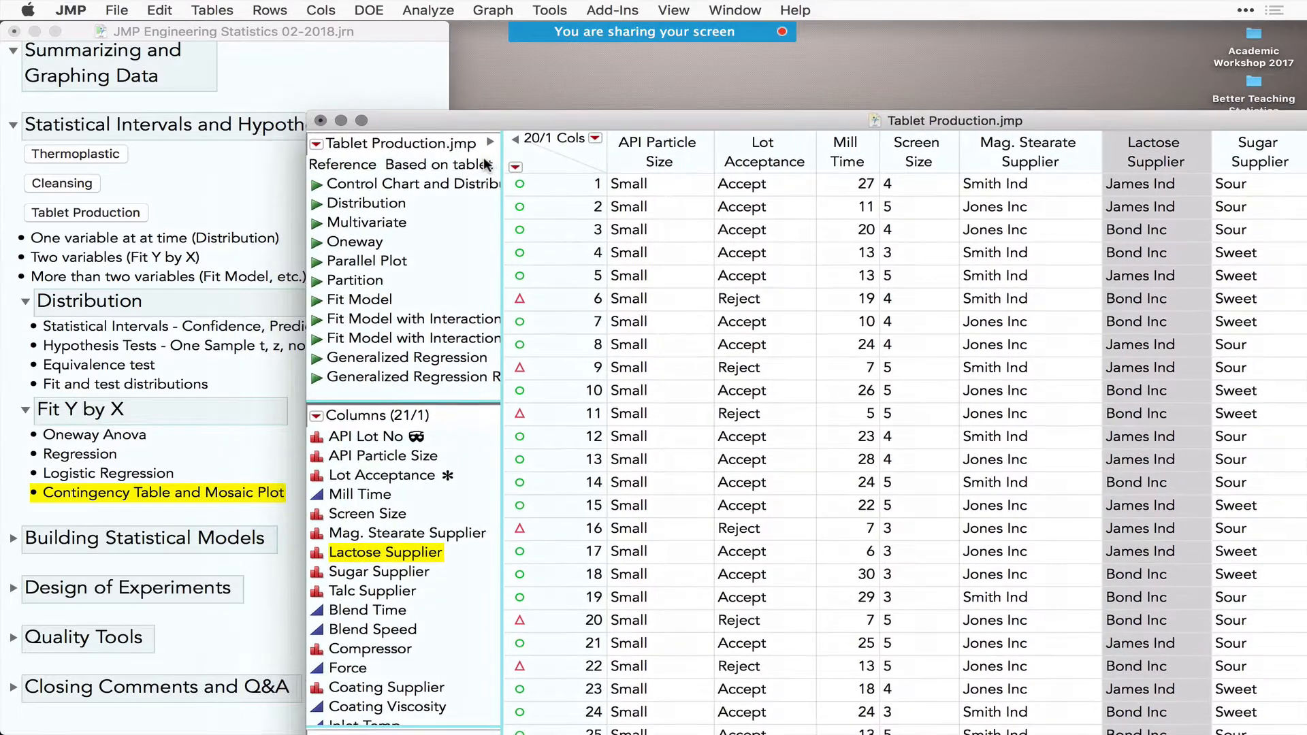
- Expand the Building Statistical Models section and its Fit Model topic in the journal outline
{"action": "left_click", "coordinate": [218, 441]}
{"action": "left_click", "coordinate": [13, 543]}
{"action": "scroll", "coordinate": [157, 608], "scroll_direction": "down", "scroll_amount": 3}
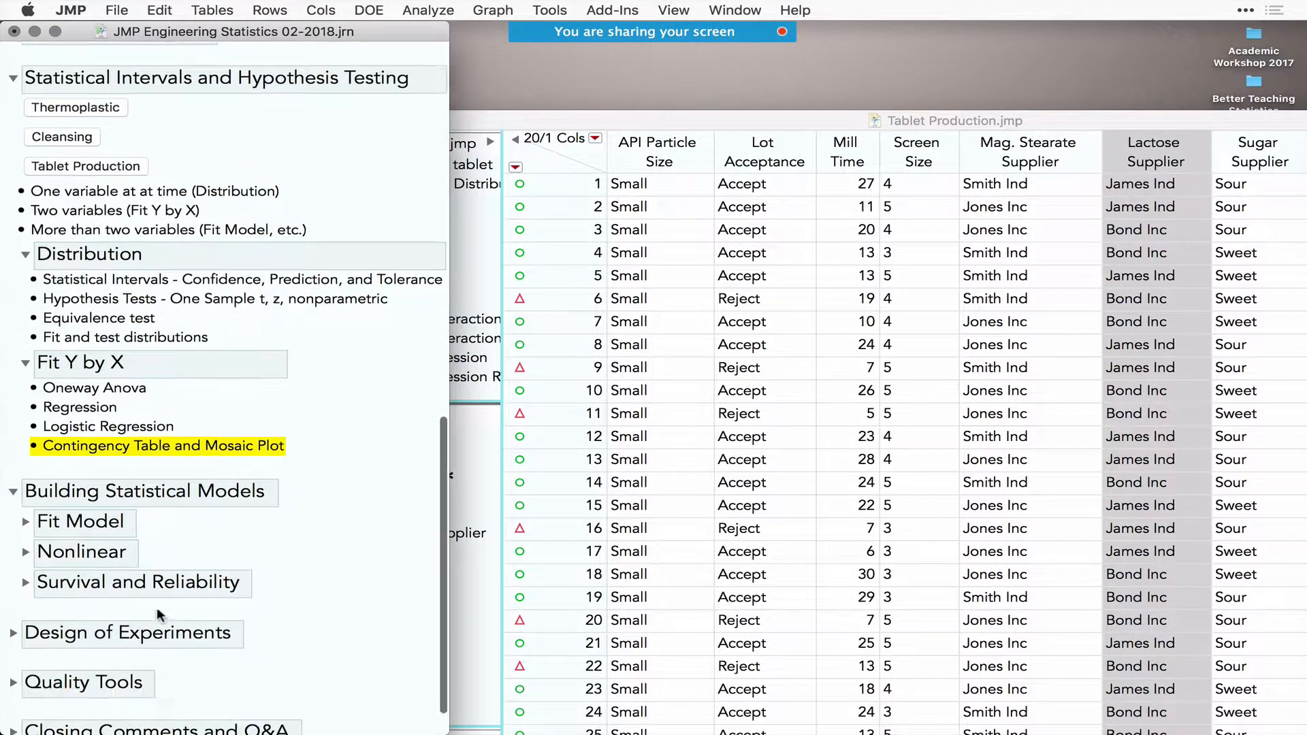
{"action": "left_click", "coordinate": [24, 478]}
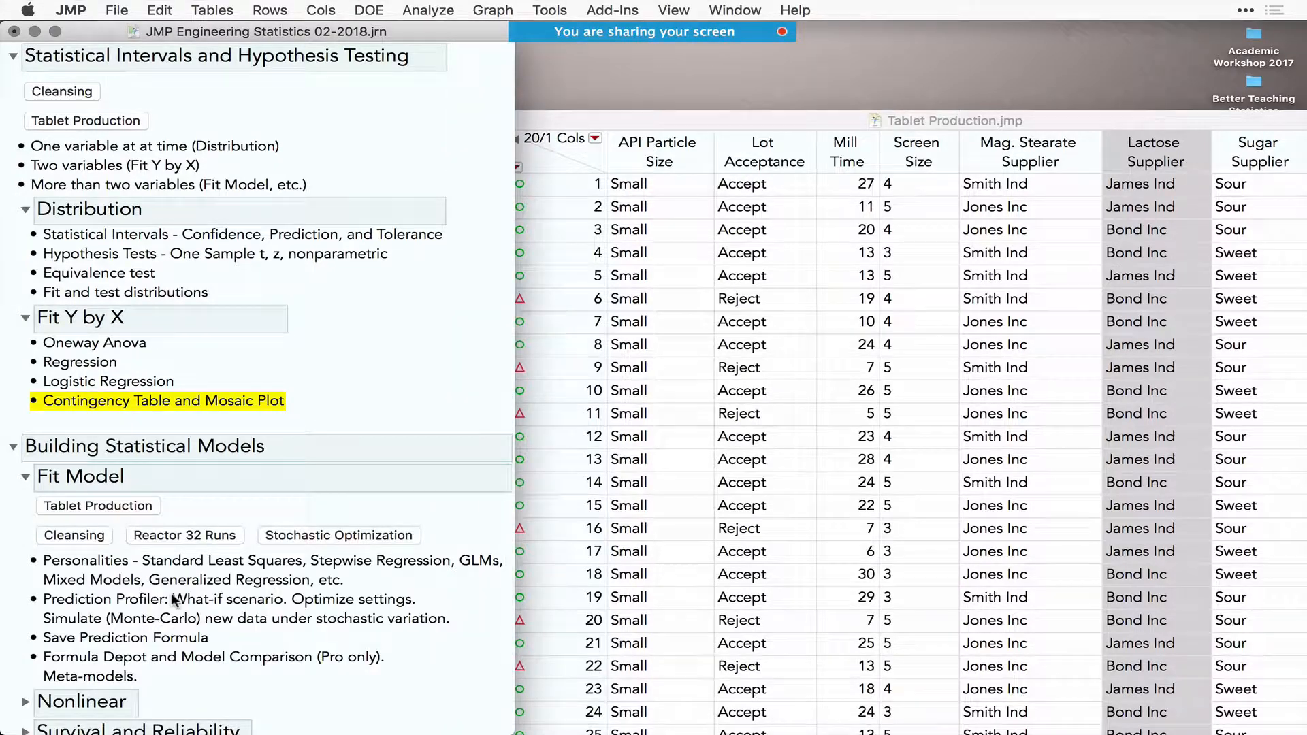
- Highlight the Personalities bullet in the journal's Fit Model topic and bring the Tablet Production table to the front
{"action": "scroll", "coordinate": [170, 593], "scroll_direction": "down", "scroll_amount": 5}
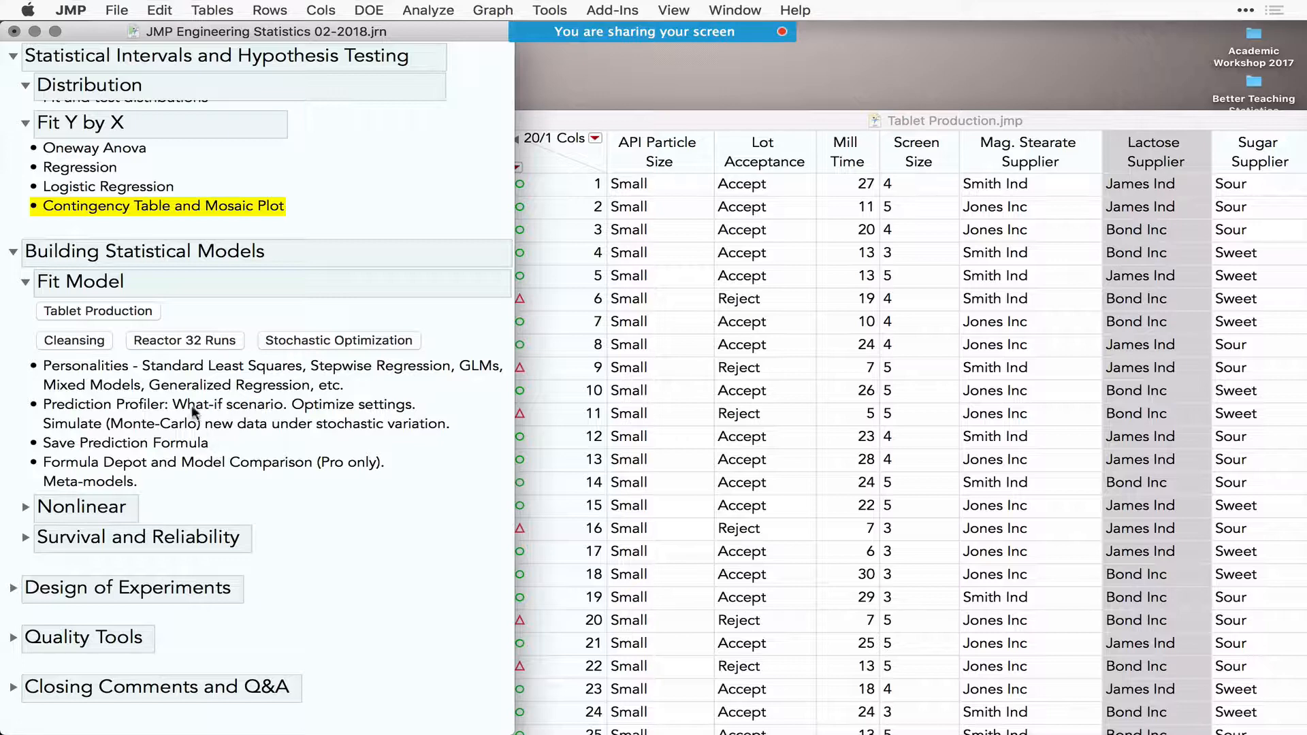
{"action": "left_click", "coordinate": [192, 379]}
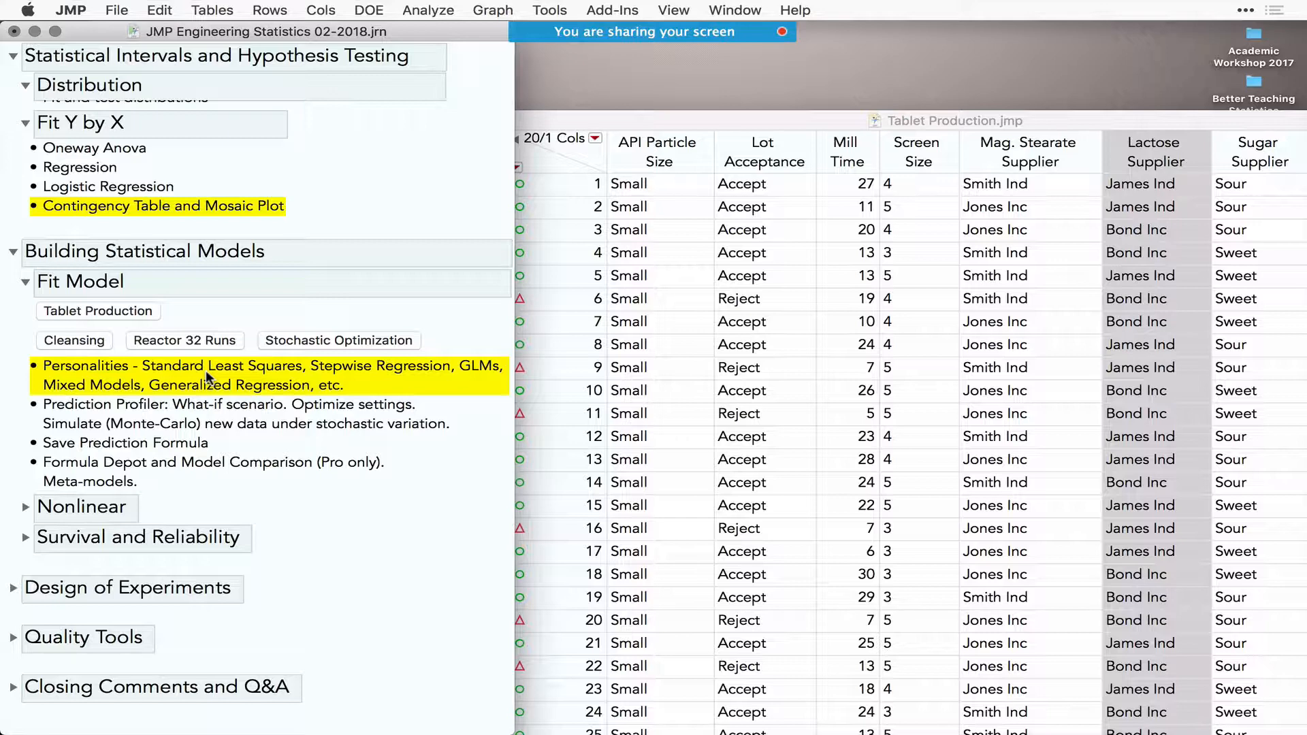
{"action": "left_click", "coordinate": [558, 279]}
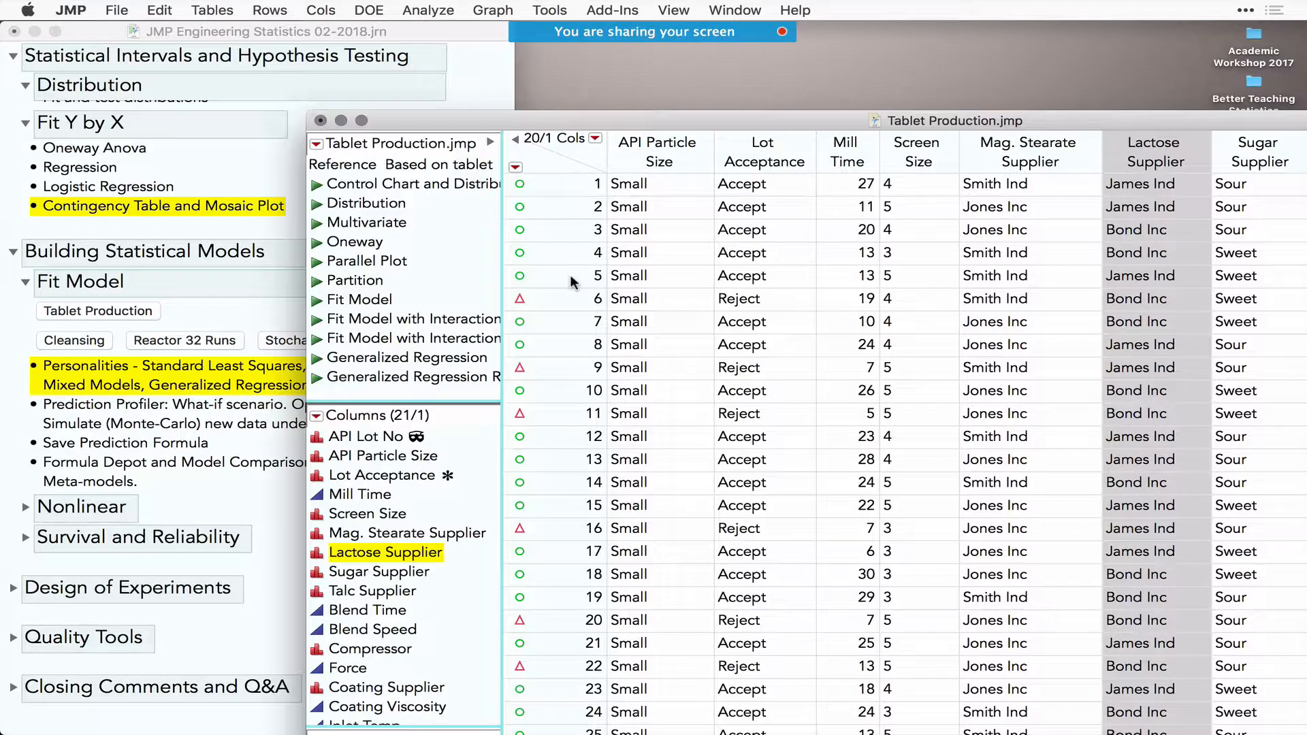
- Run the second saved Fit Model with Interaction script of Tablet Production and move the Fit Least Squares report clear of the script list
{"action": "left_click", "coordinate": [429, 9]}
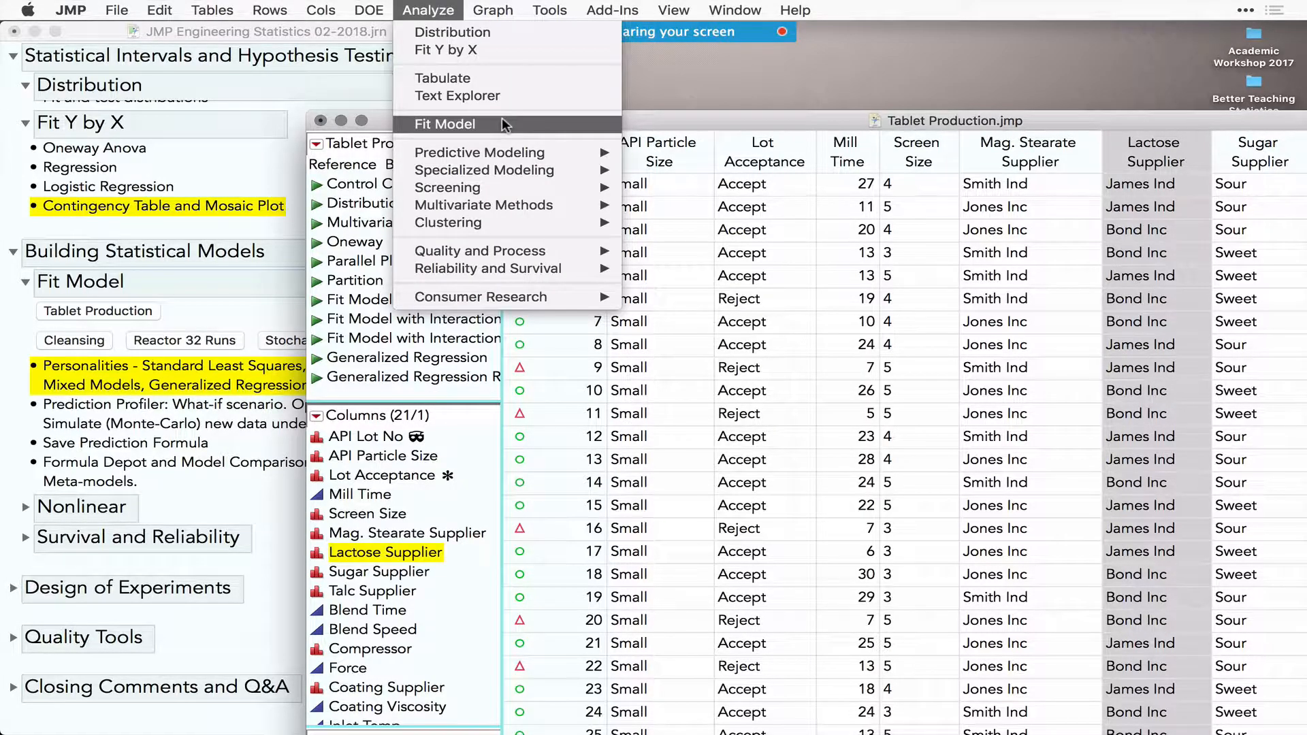
{"action": "left_click", "coordinate": [461, 383]}
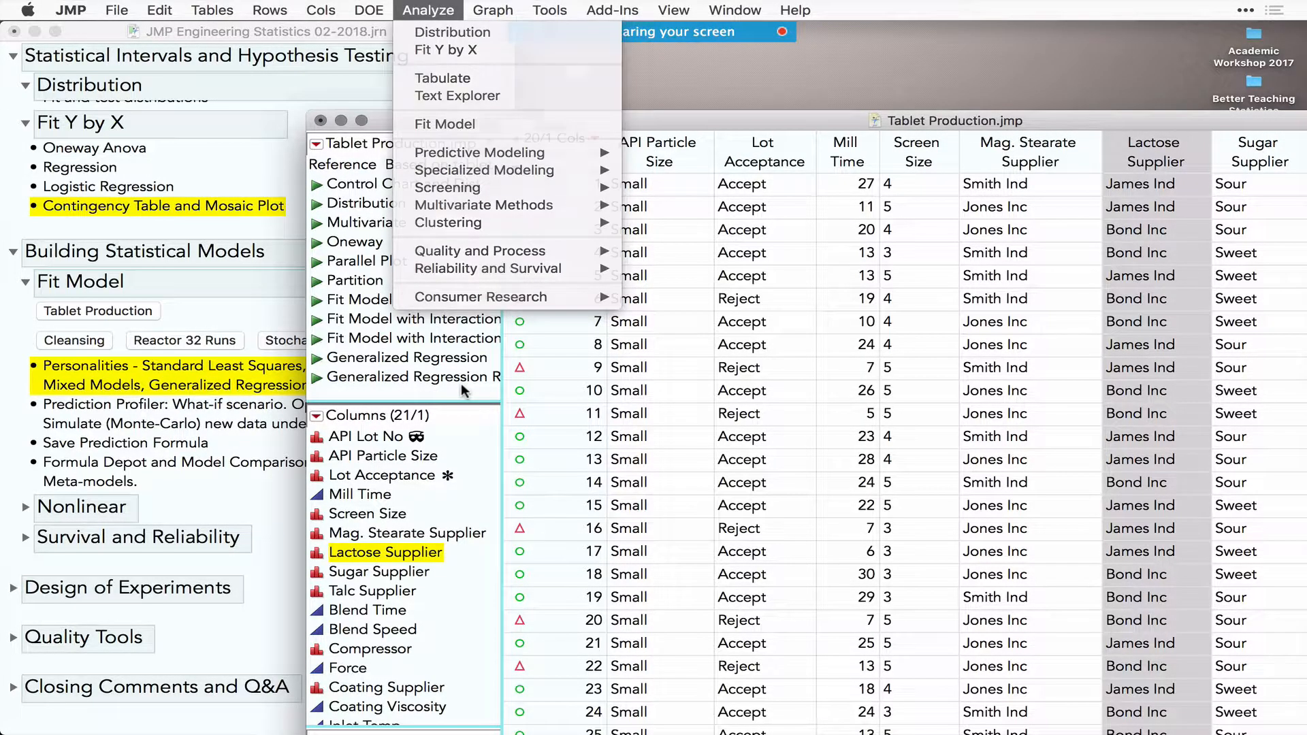
{"action": "left_click", "coordinate": [382, 396]}
{"action": "left_click_drag", "start_coordinate": [449, 118], "coordinate": [402, 88]}
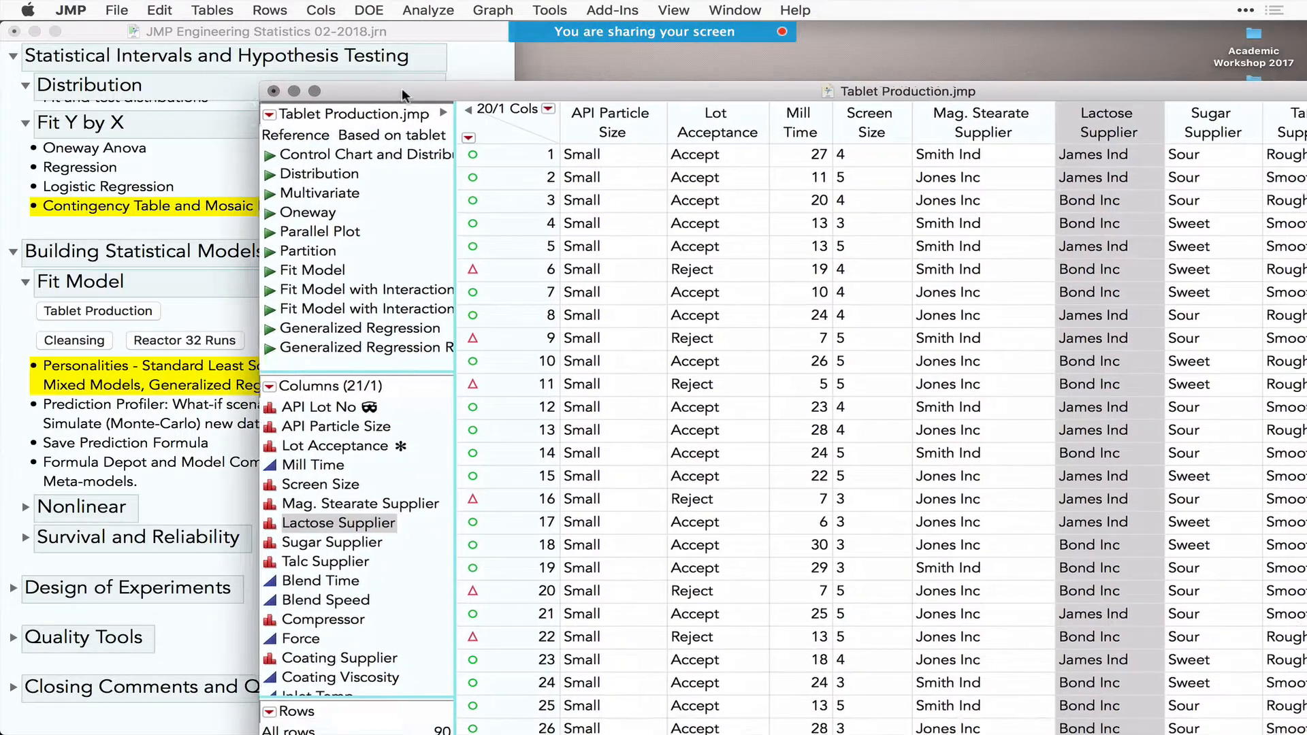
{"action": "left_click", "coordinate": [267, 309]}
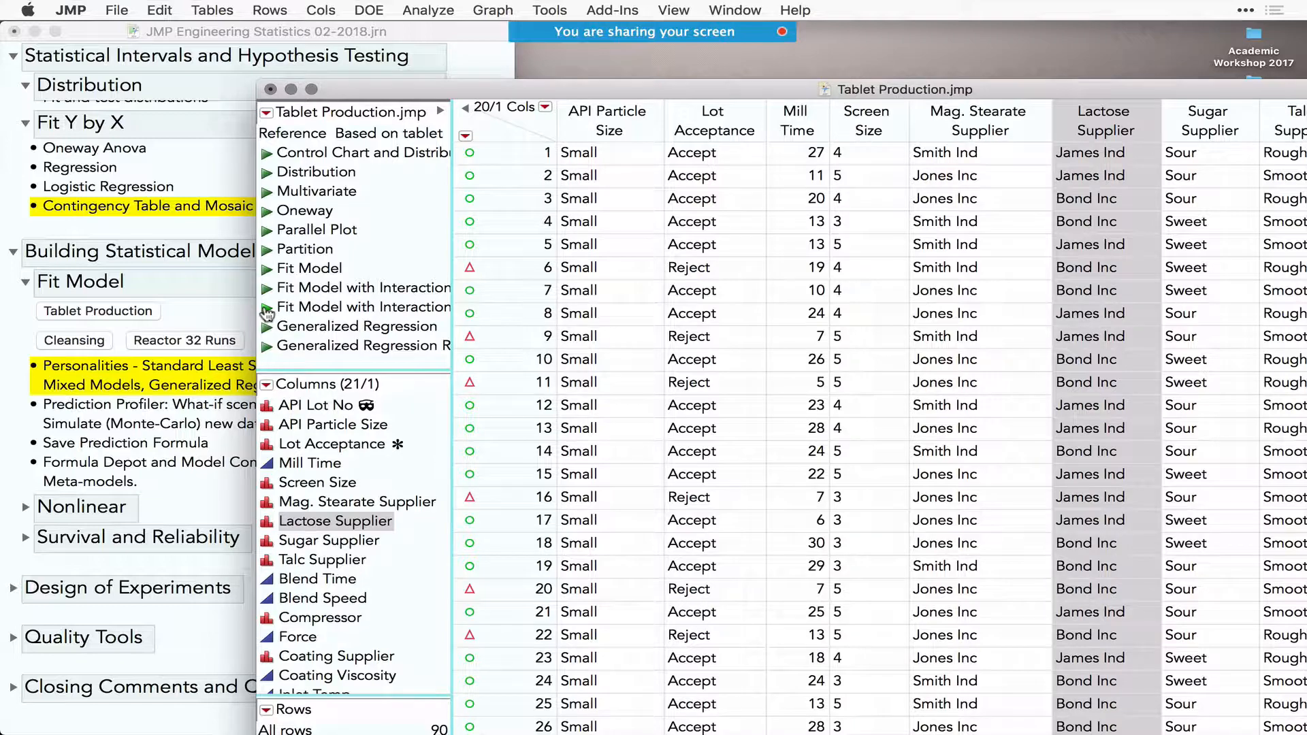
{"action": "left_click_drag", "start_coordinate": [210, 34], "coordinate": [630, 90]}
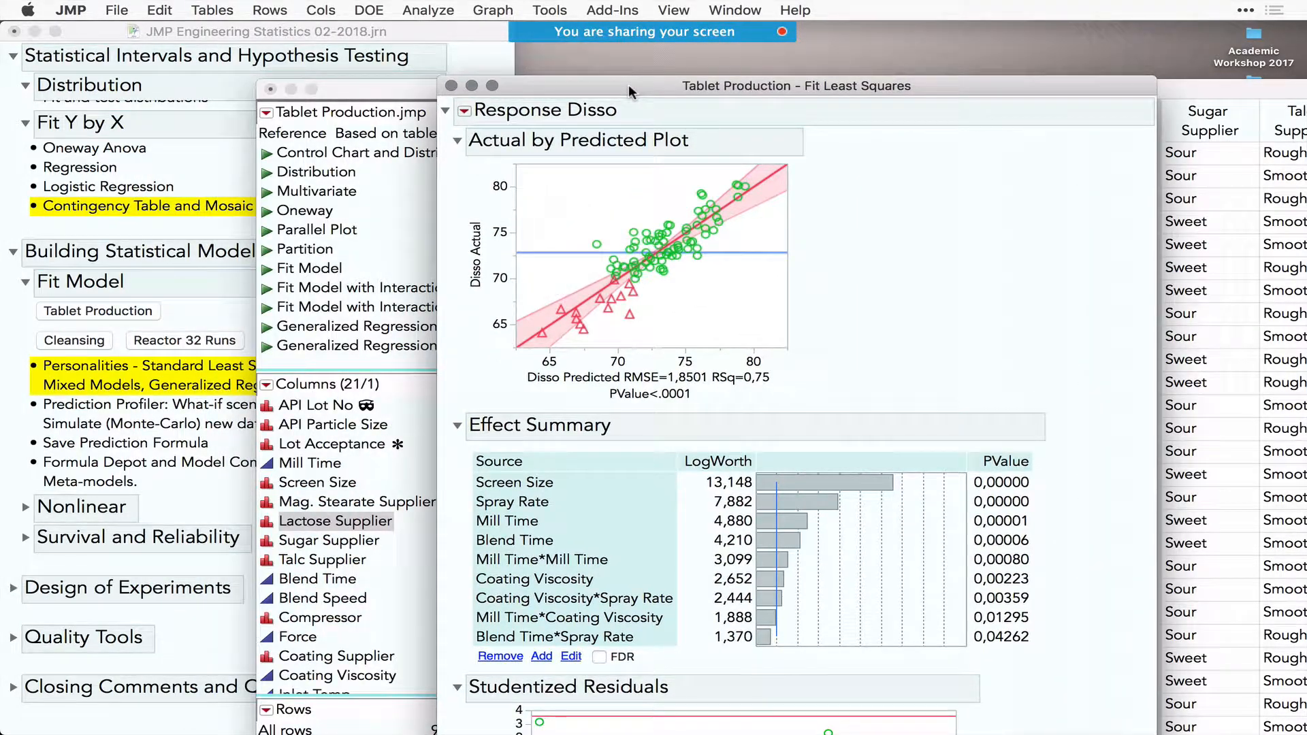
- Relaunch the Disso analysis from its report and examine the main, interaction and quadratic effects in the model specification
{"action": "left_click", "coordinate": [467, 113]}
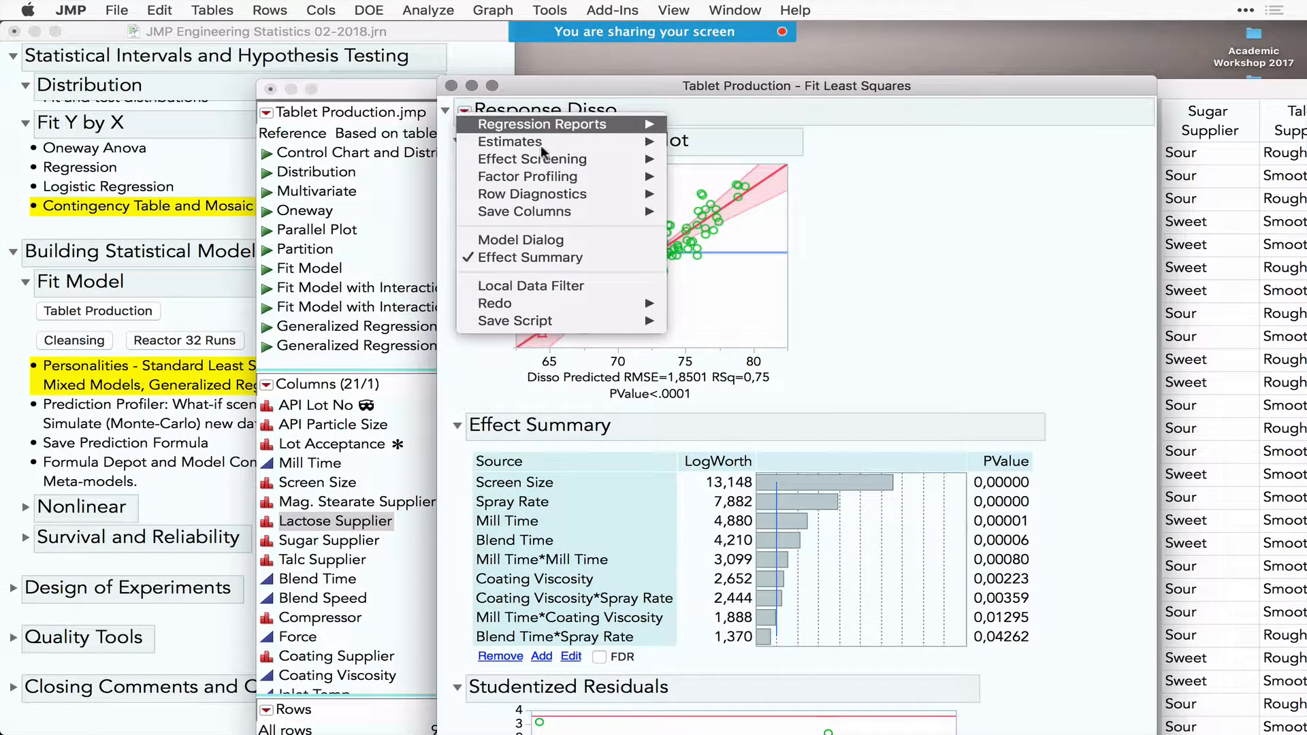
{"action": "mouse_move", "coordinate": [585, 302]}
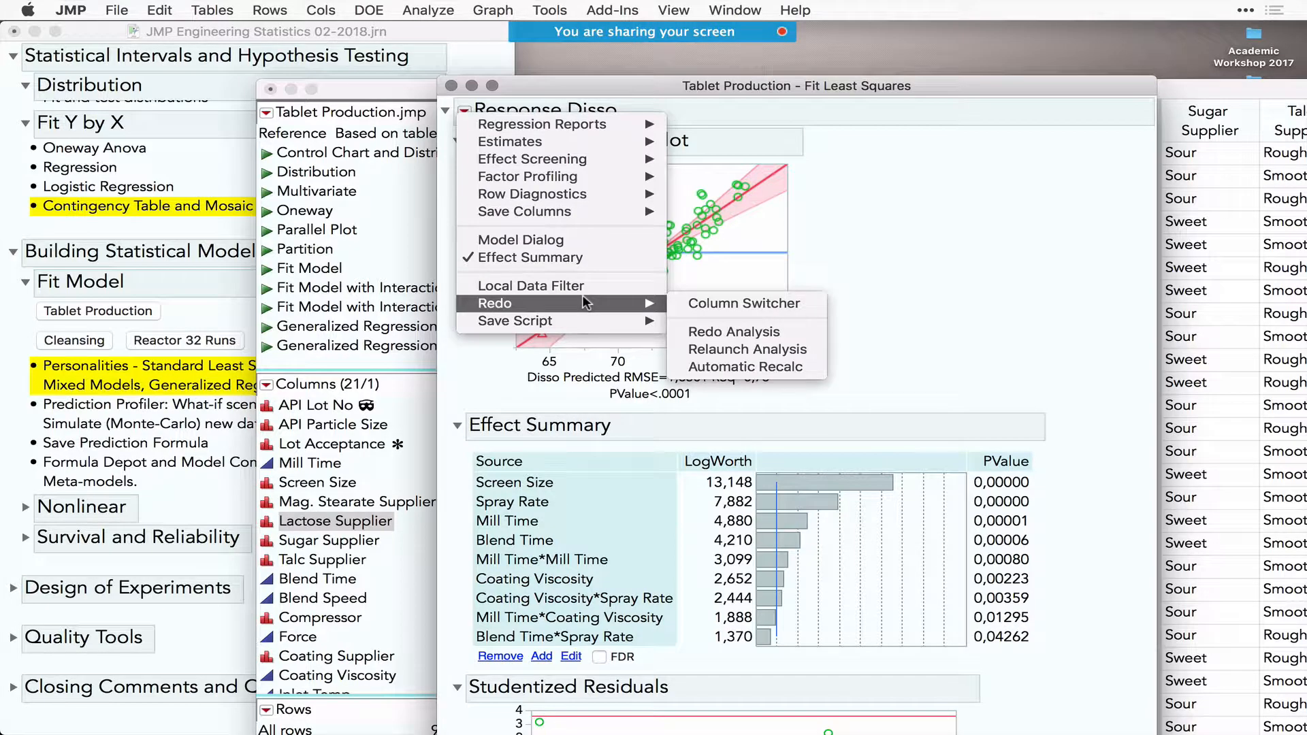
{"action": "left_click", "coordinate": [735, 350]}
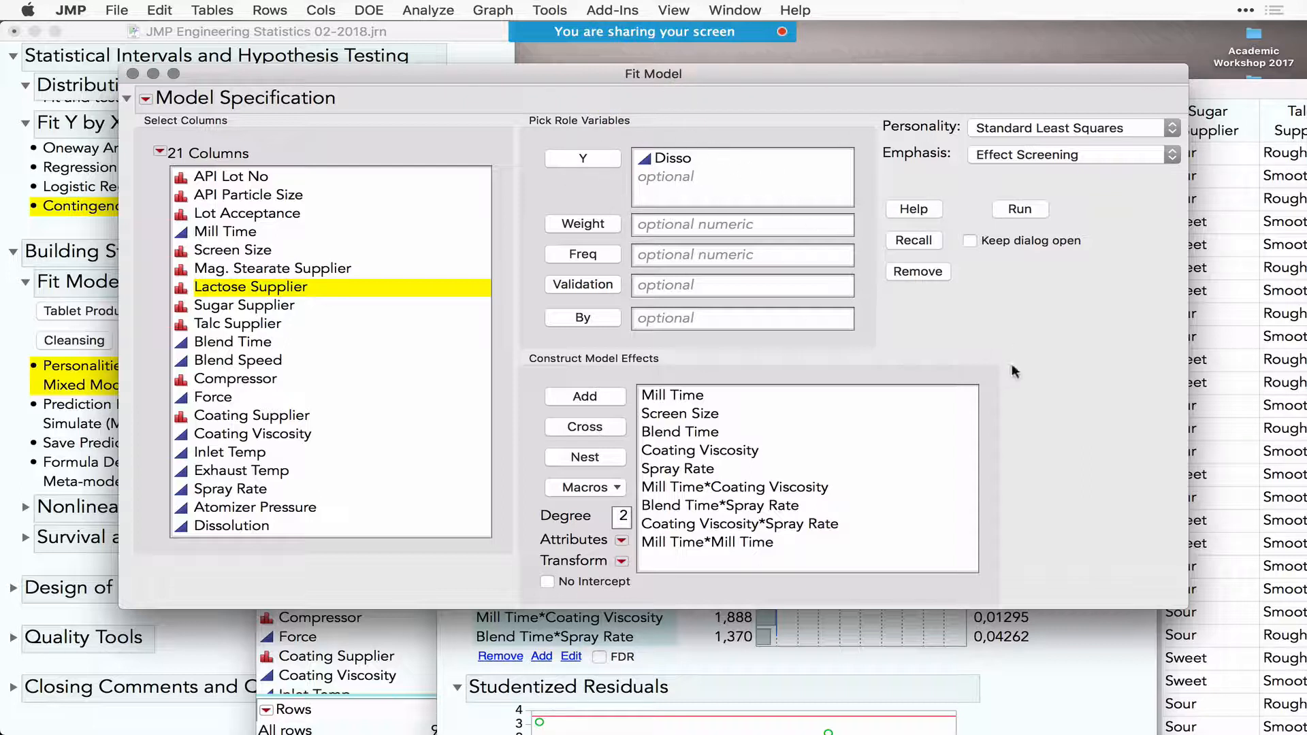
{"action": "left_click_drag", "start_coordinate": [1008, 376], "coordinate": [1016, 557]}
{"action": "left_click_drag", "start_coordinate": [1005, 438], "coordinate": [1010, 567]}
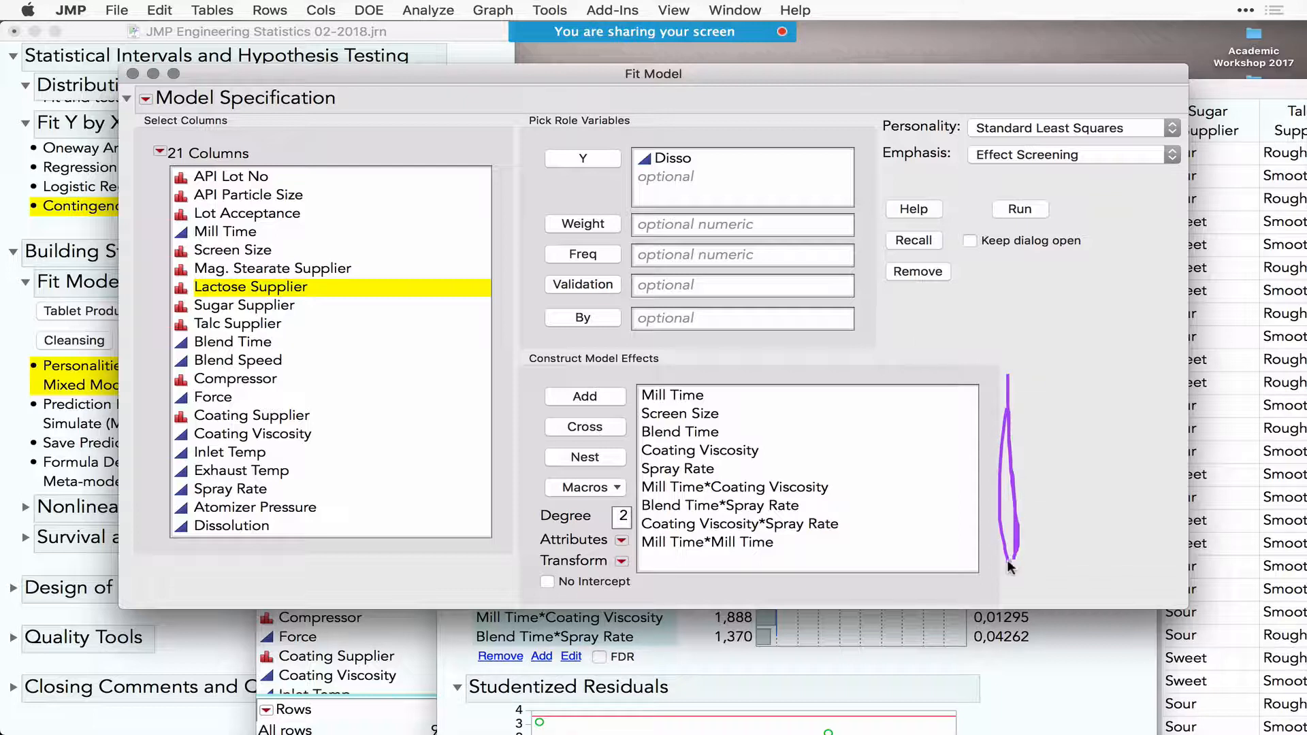
- Review the available fitting personalities, keep Standard Least Squares, and close the model specification without running it
{"action": "left_click", "coordinate": [1028, 128]}
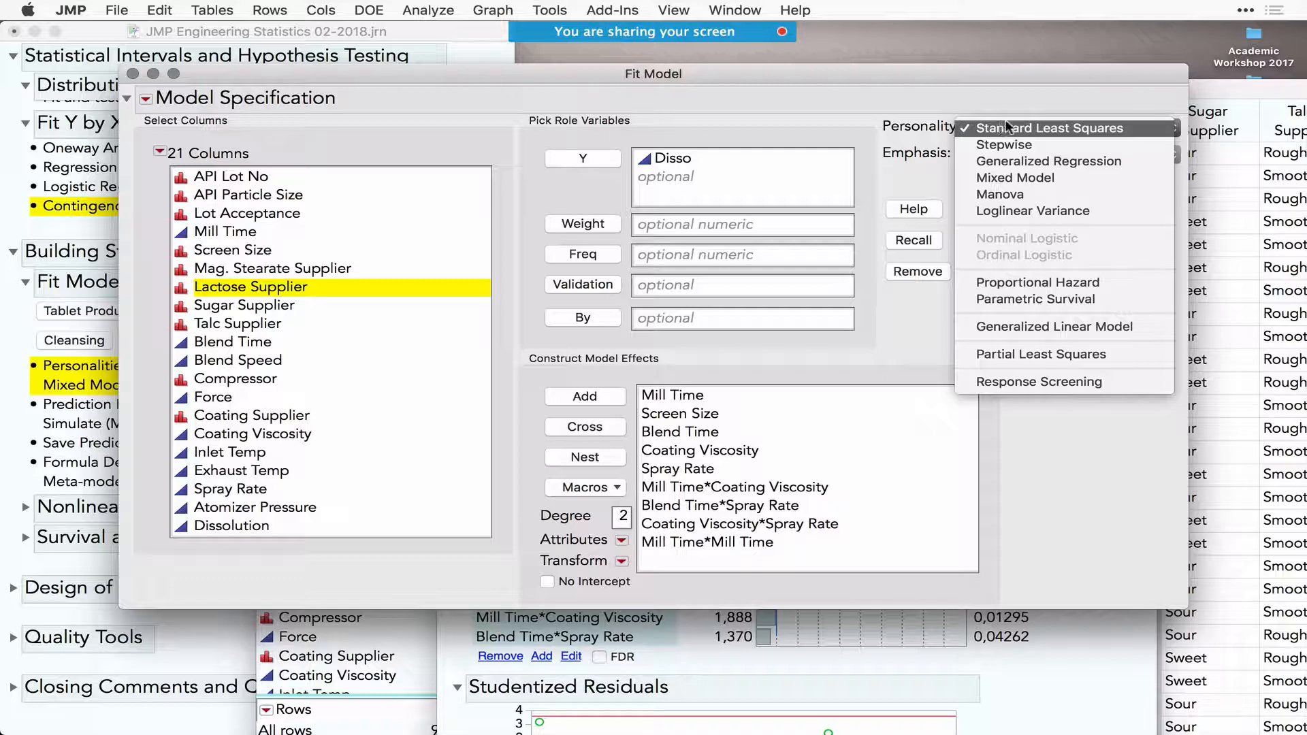
{"action": "left_click", "coordinate": [1031, 127]}
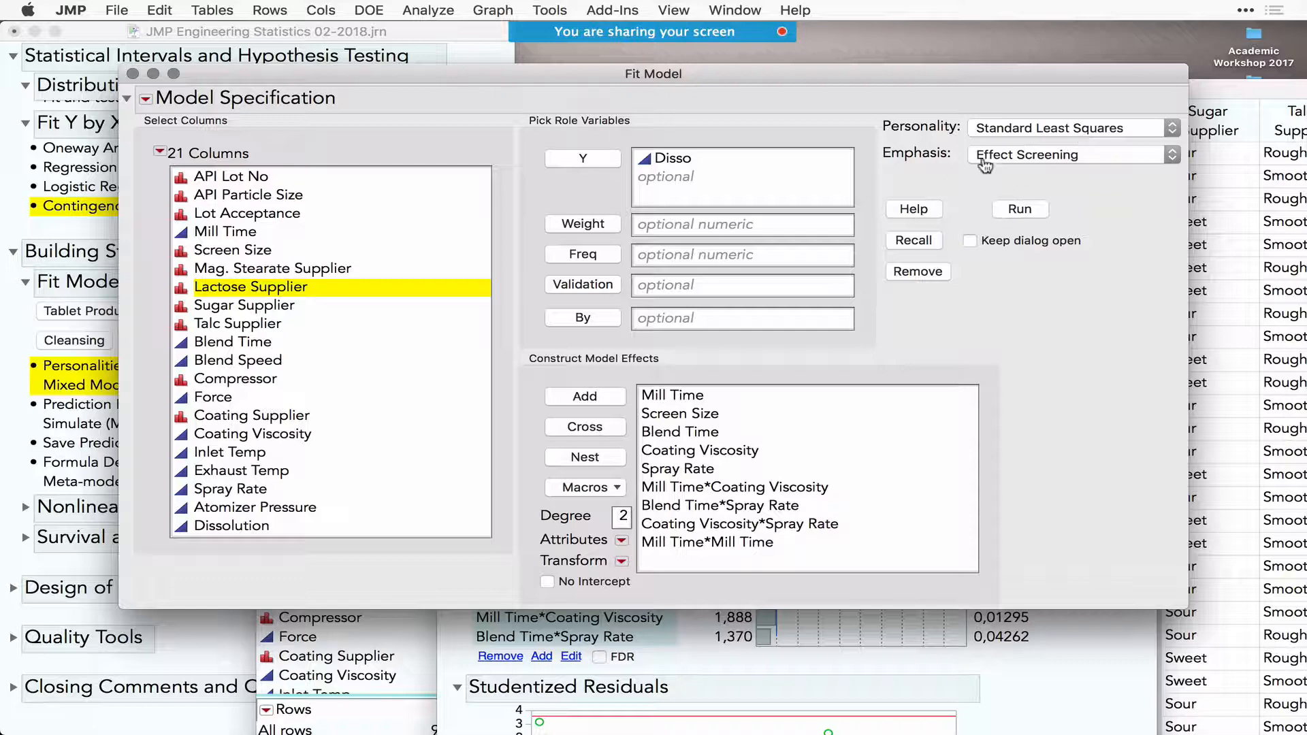
{"action": "left_click", "coordinate": [133, 73]}
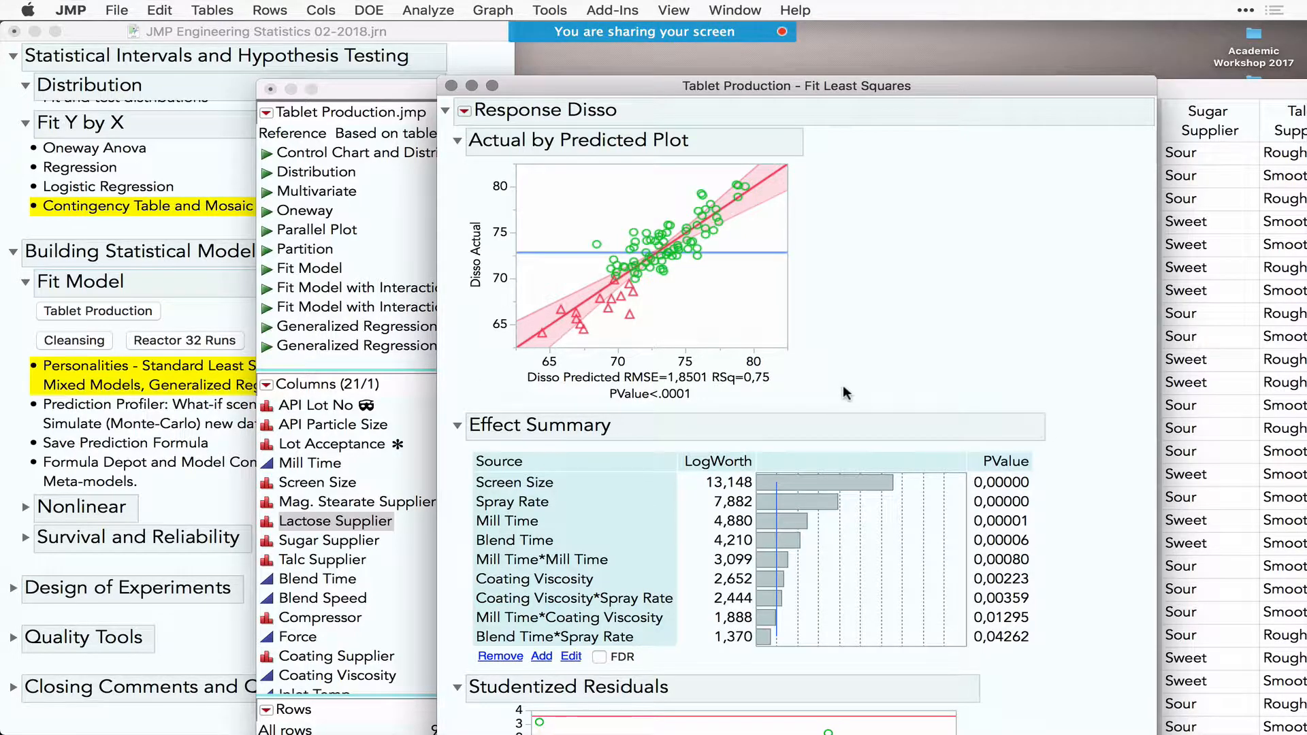
- Examine the ranking of the model terms in the Effect Summary of the Disso report
{"action": "scroll", "coordinate": [846, 393], "scroll_direction": "down", "scroll_amount": 3}
{"action": "scroll", "coordinate": [846, 393], "scroll_direction": "down", "scroll_amount": 1}
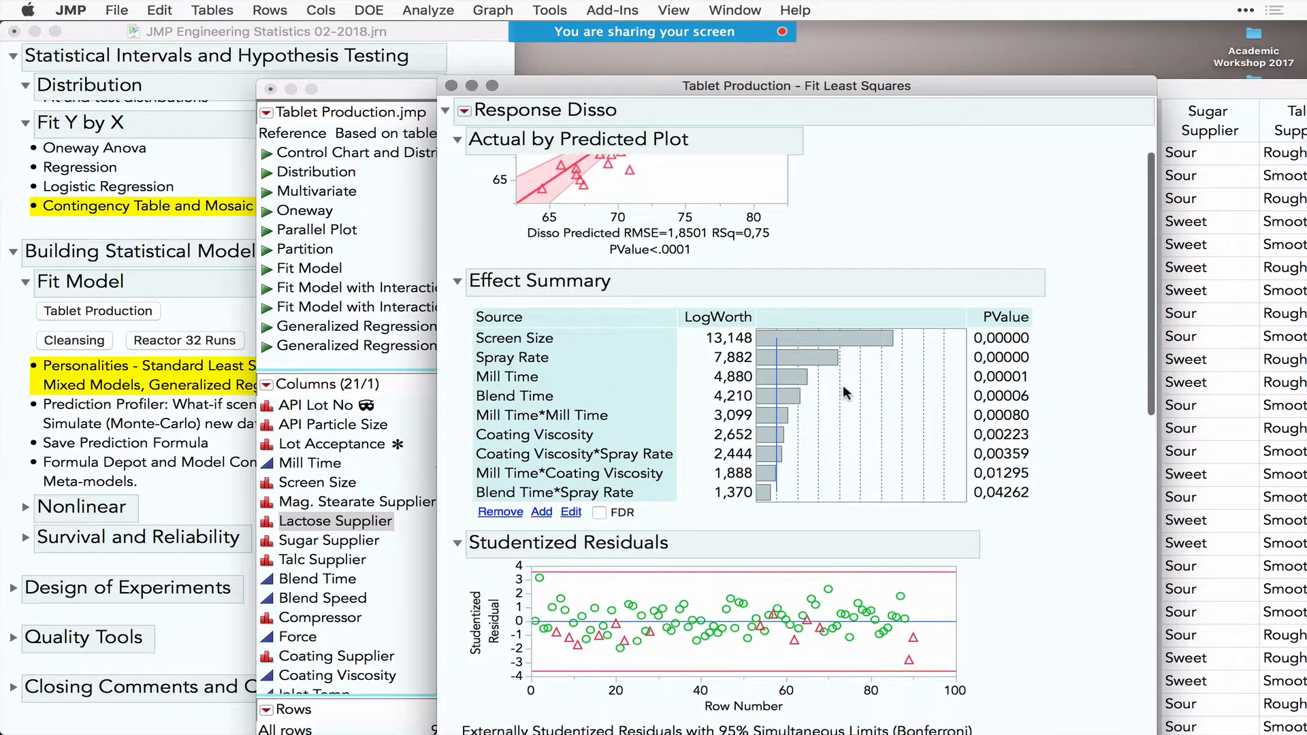
{"action": "mouse_move", "coordinate": [460, 317]}
{"action": "left_mouse_down"}
{"action": "mouse_move", "coordinate": [458, 504]}
{"action": "mouse_move", "coordinate": [449, 470]}
{"action": "mouse_move", "coordinate": [475, 482]}
{"action": "left_mouse_up"}
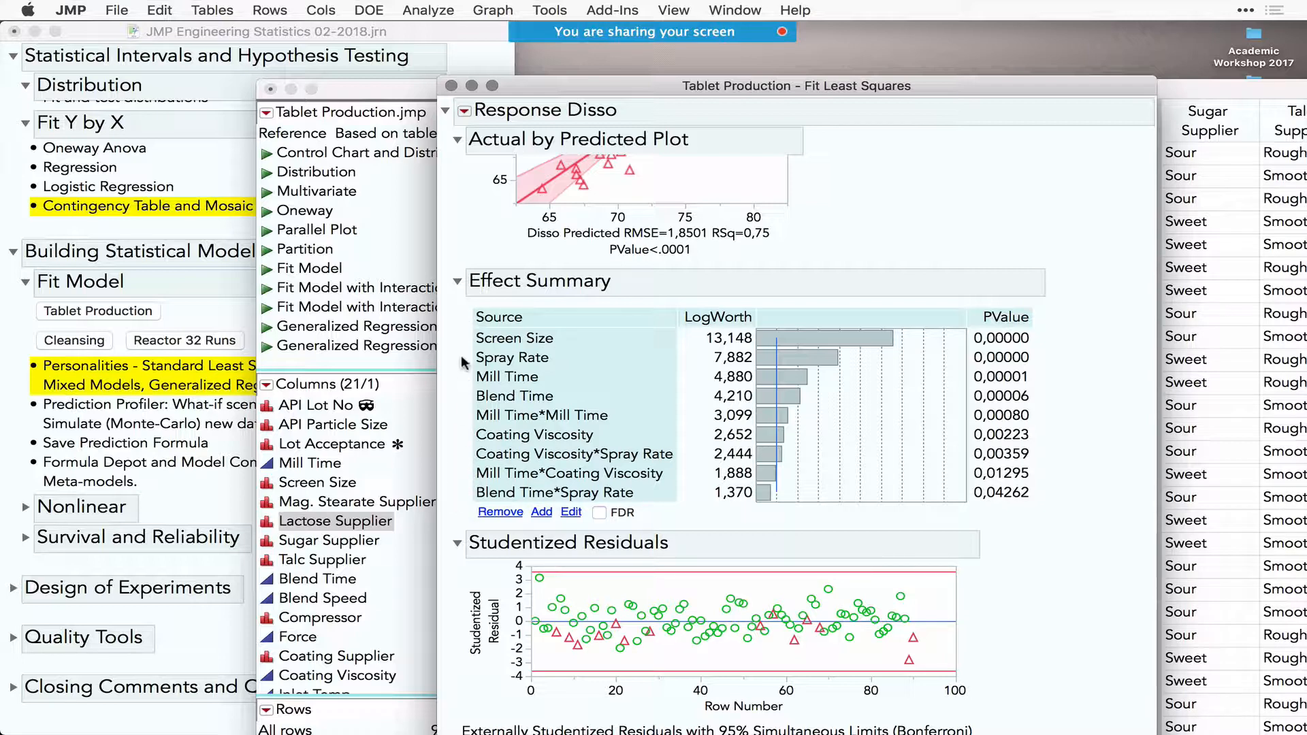
{"action": "left_click_drag", "start_coordinate": [462, 327], "coordinate": [462, 337]}
{"action": "mouse_move", "coordinate": [461, 484]}
{"action": "left_mouse_down"}
{"action": "mouse_move", "coordinate": [602, 470]}
{"action": "mouse_move", "coordinate": [596, 519]}
{"action": "mouse_move", "coordinate": [459, 491]}
{"action": "left_mouse_up"}
- Try removing the Blend Time*Spray Rate effect through the Effect Summary and undo the removal
{"action": "left_click", "coordinate": [575, 495]}
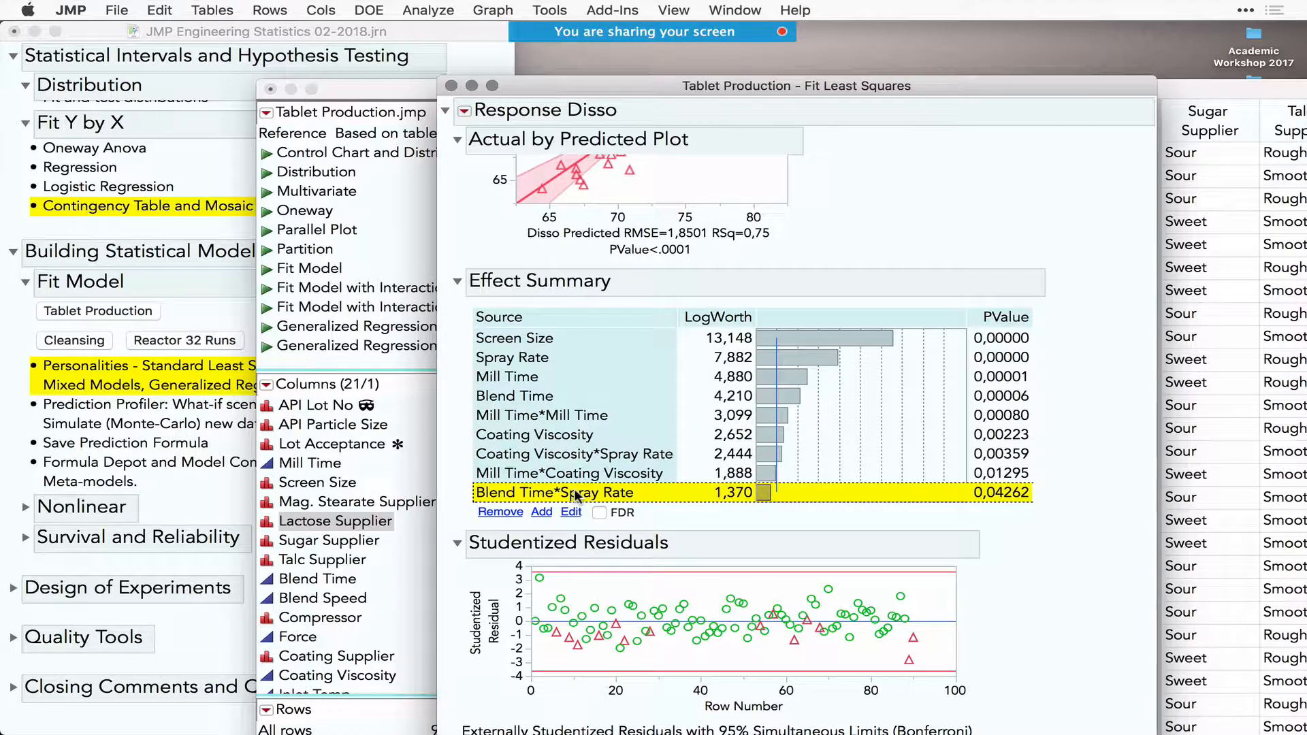
{"action": "left_click", "coordinate": [500, 513]}
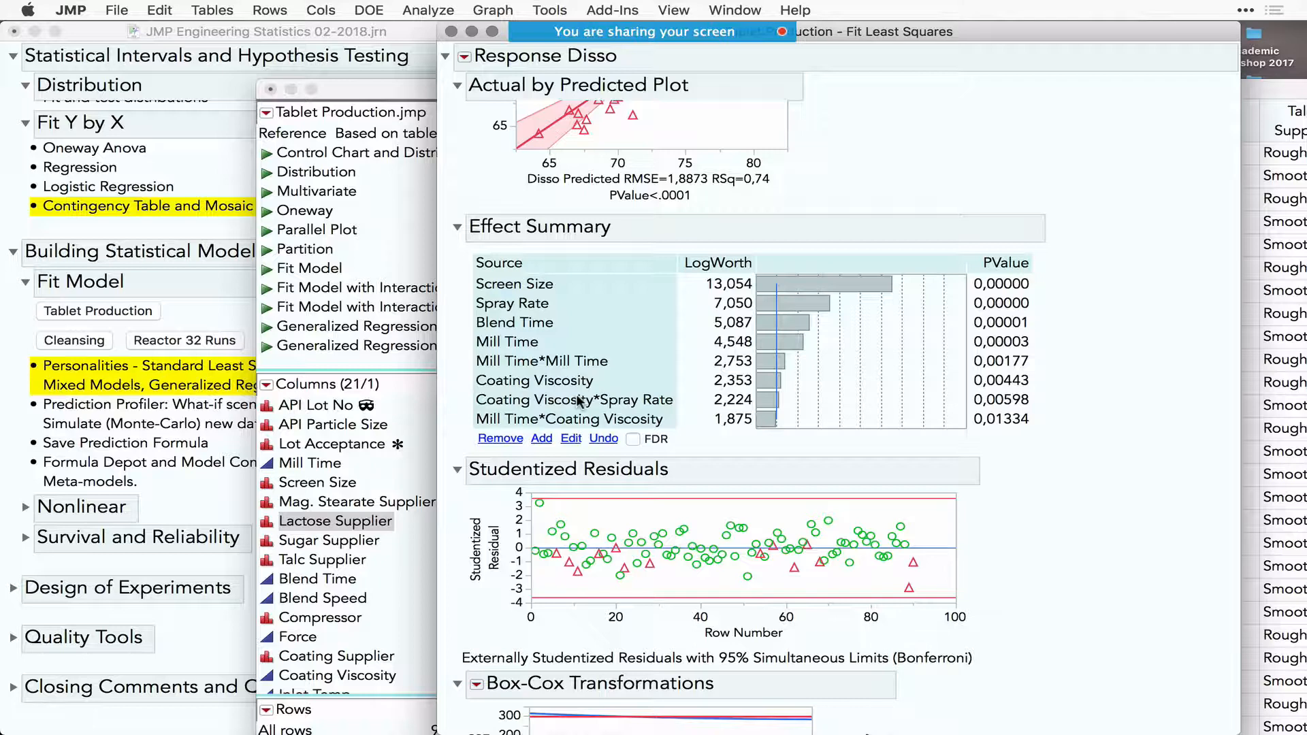
{"action": "left_click", "coordinate": [603, 439]}
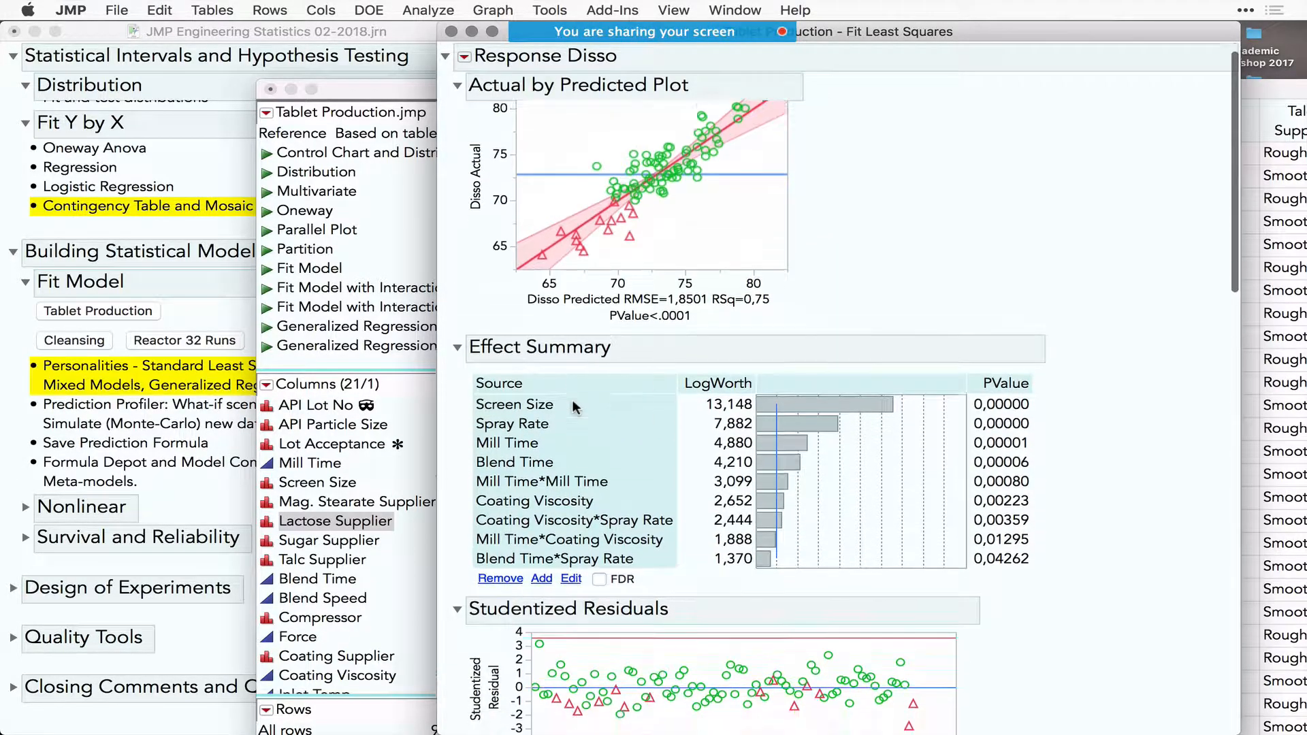
- Collapse the Scaled Estimates section and enlarge the Prediction Profiler plots in a widened report window
{"action": "scroll", "coordinate": [572, 399], "scroll_direction": "down", "scroll_amount": 1}
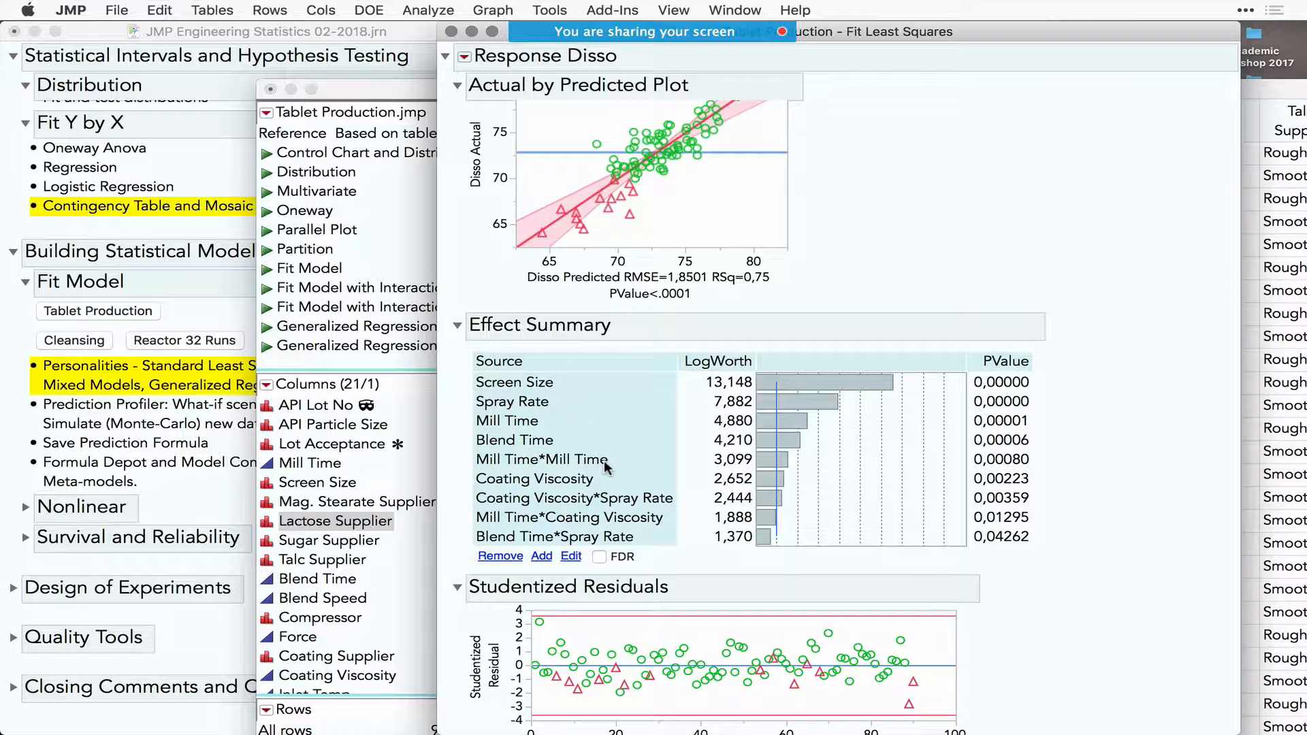
{"action": "scroll", "coordinate": [605, 465], "scroll_direction": "down", "scroll_amount": 5}
{"action": "scroll", "coordinate": [606, 465], "scroll_direction": "down", "scroll_amount": 1}
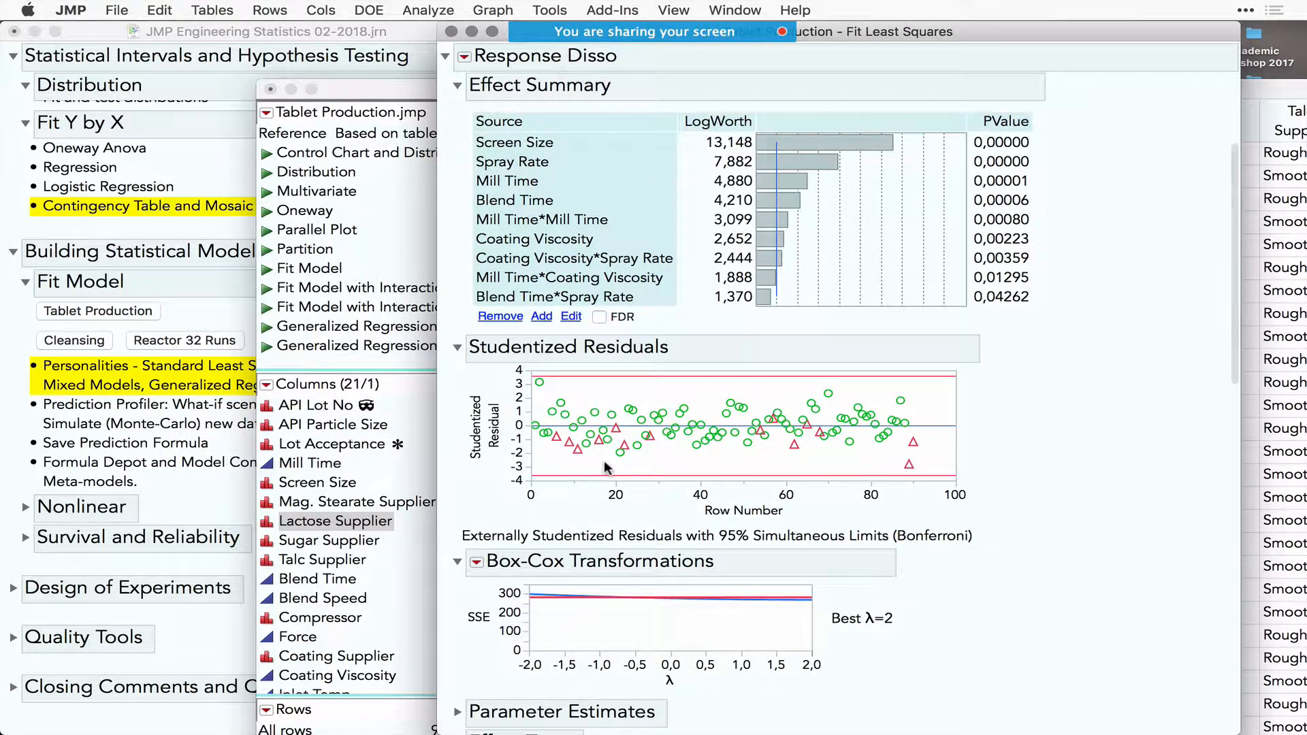
{"action": "scroll", "coordinate": [606, 465], "scroll_direction": "down", "scroll_amount": 15}
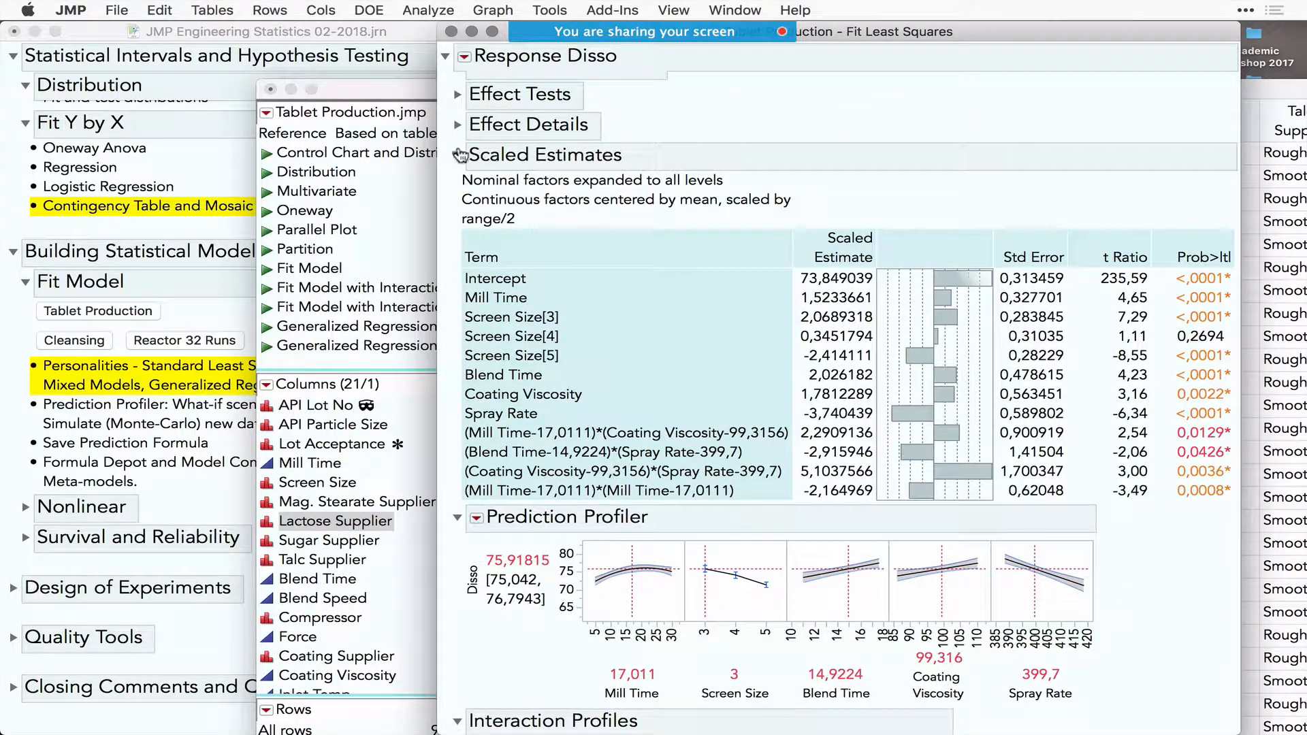
{"action": "left_click", "coordinate": [458, 156]}
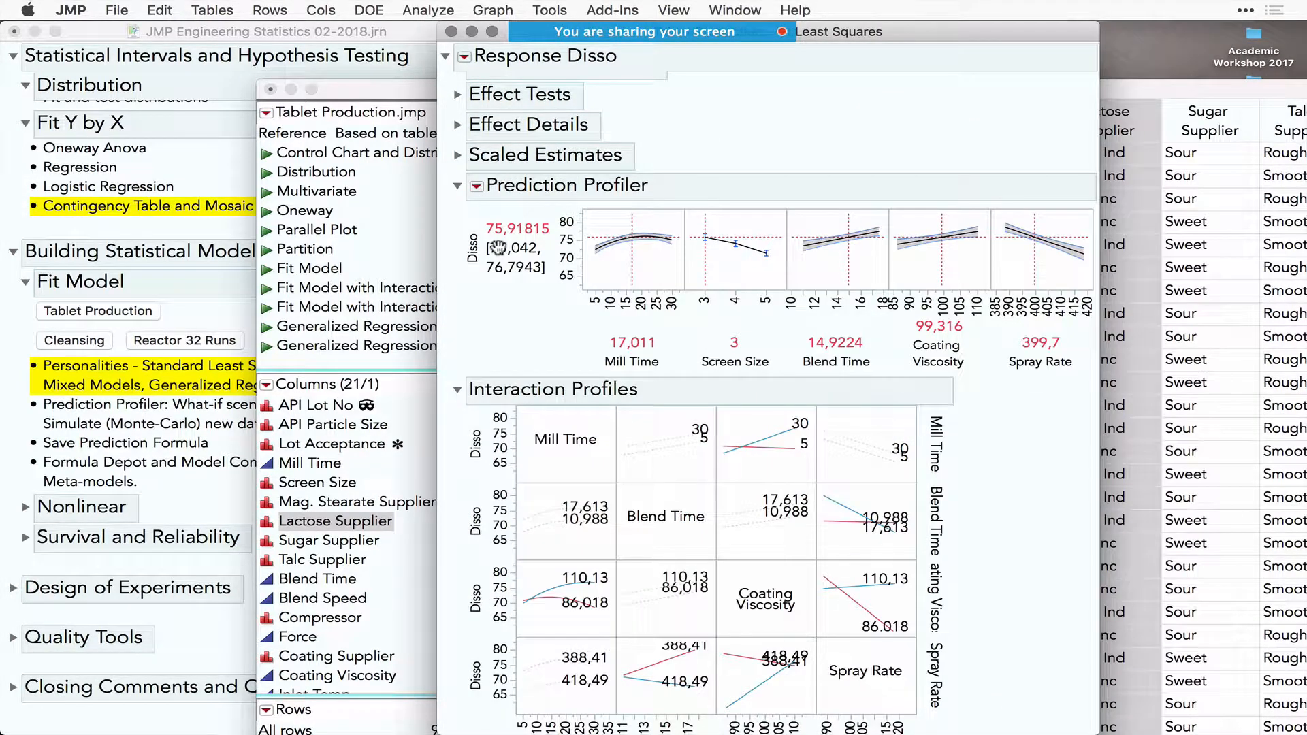
{"action": "left_click_drag", "start_coordinate": [434, 256], "coordinate": [347, 256]}
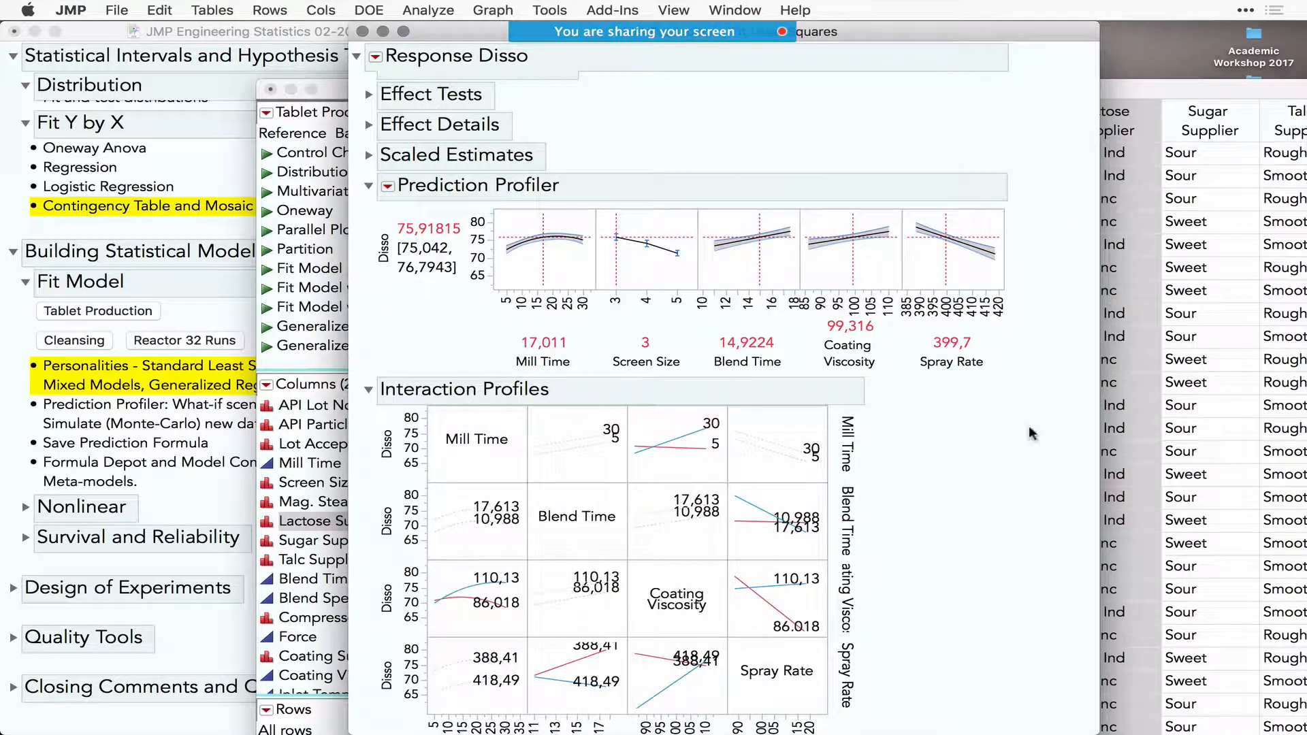
{"action": "left_click_drag", "start_coordinate": [1003, 289], "coordinate": [1019, 346]}
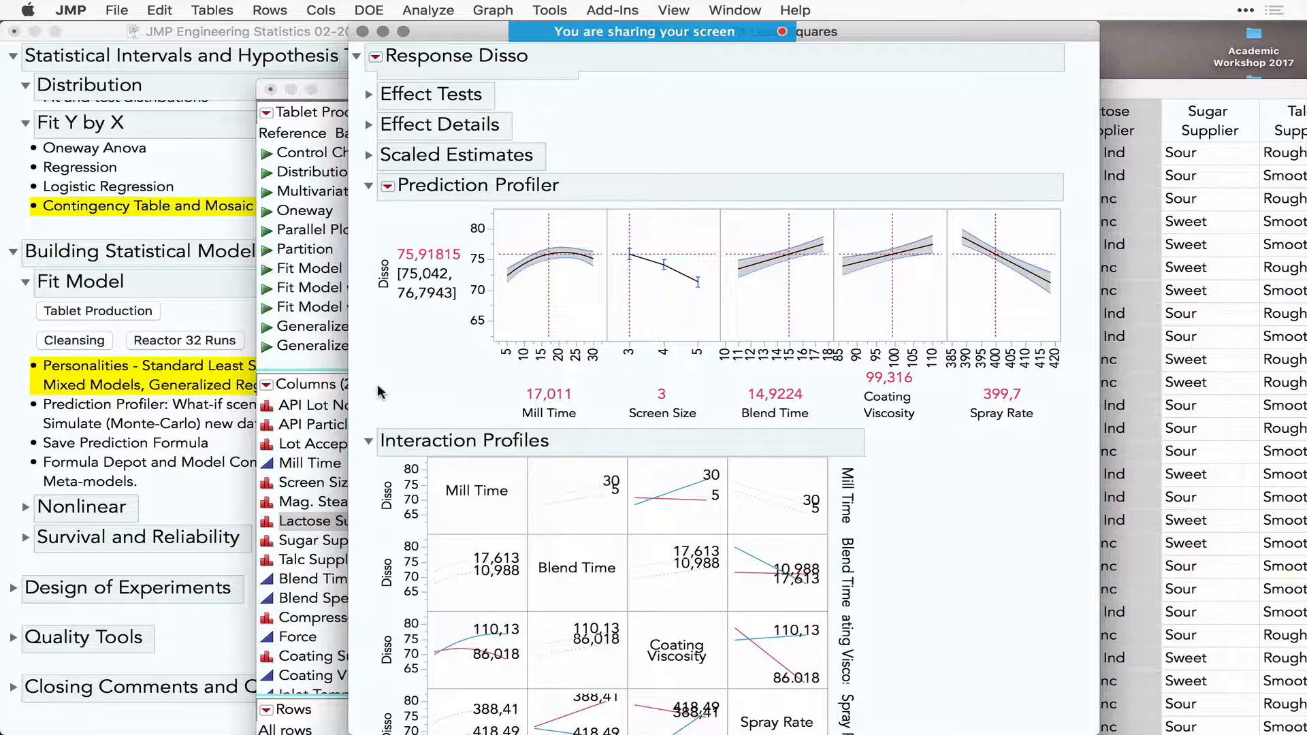
- Examine the Prediction Profiler's factor settings, its predicted Disso response and the profile curves
{"action": "mouse_move", "coordinate": [380, 392]}
{"action": "left_mouse_down"}
{"action": "mouse_move", "coordinate": [366, 201]}
{"action": "mouse_move", "coordinate": [493, 208]}
{"action": "mouse_move", "coordinate": [482, 393]}
{"action": "mouse_move", "coordinate": [378, 377]}
{"action": "left_mouse_up"}
{"action": "mouse_move", "coordinate": [476, 411]}
{"action": "left_mouse_down"}
{"action": "mouse_move", "coordinate": [794, 319]}
{"action": "mouse_move", "coordinate": [922, 324]}
{"action": "left_mouse_up"}
{"action": "mouse_move", "coordinate": [1049, 334]}
{"action": "left_mouse_down"}
{"action": "mouse_move", "coordinate": [1062, 436]}
{"action": "mouse_move", "coordinate": [555, 444]}
{"action": "mouse_move", "coordinate": [470, 413]}
{"action": "left_mouse_up"}
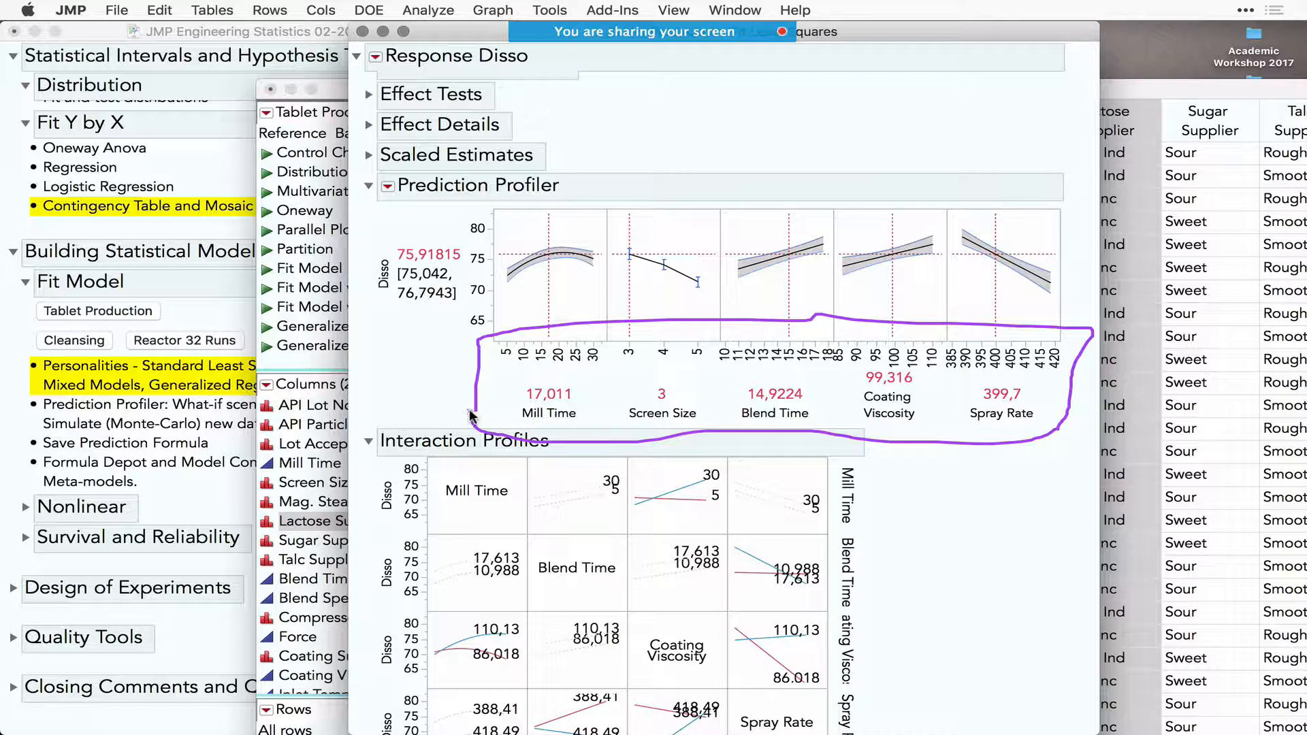
{"action": "mouse_move", "coordinate": [461, 340]}
{"action": "left_mouse_down"}
{"action": "mouse_move", "coordinate": [577, 256]}
{"action": "mouse_move", "coordinate": [599, 279]}
{"action": "left_mouse_up"}
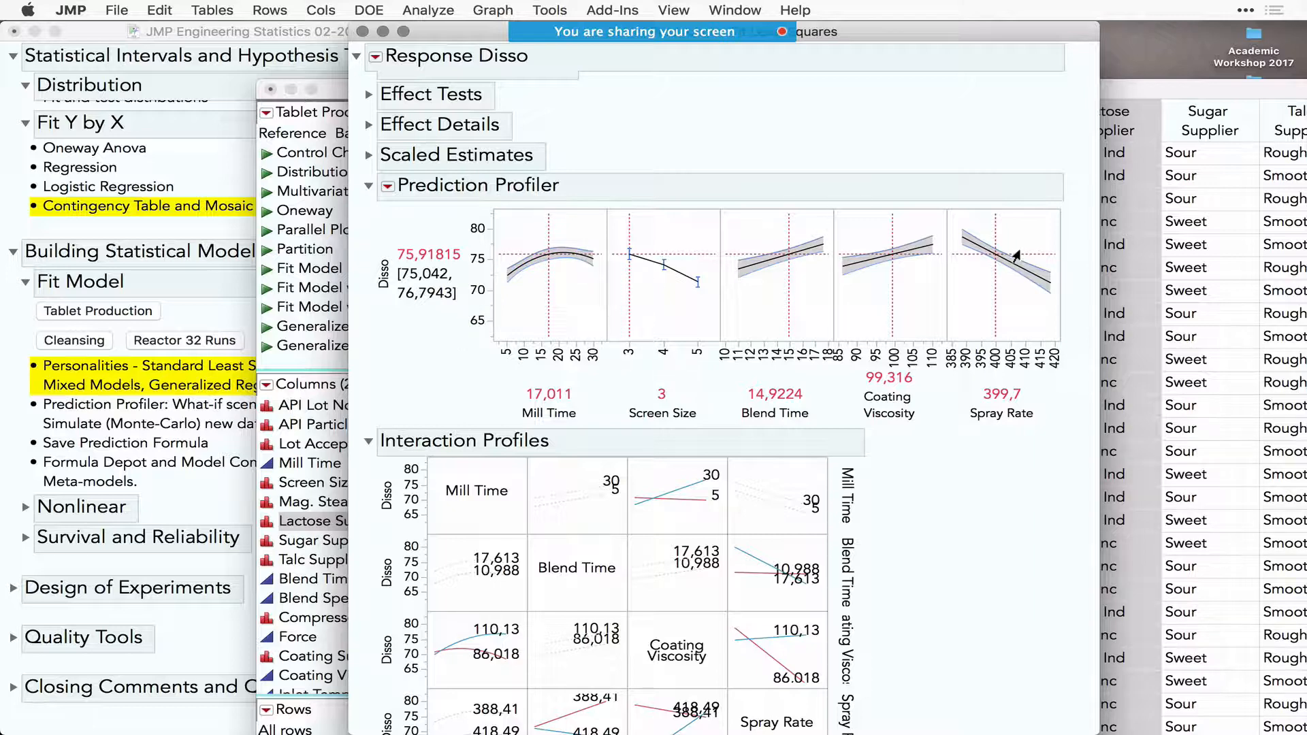
{"action": "mouse_move", "coordinate": [1040, 189]}
{"action": "left_mouse_down"}
{"action": "mouse_move", "coordinate": [889, 182]}
{"action": "mouse_move", "coordinate": [740, 198]}
{"action": "left_mouse_up"}
- Compare Screen Size levels in the Prediction Profiler and leave Screen Size at 4
{"action": "left_click", "coordinate": [662, 312]}
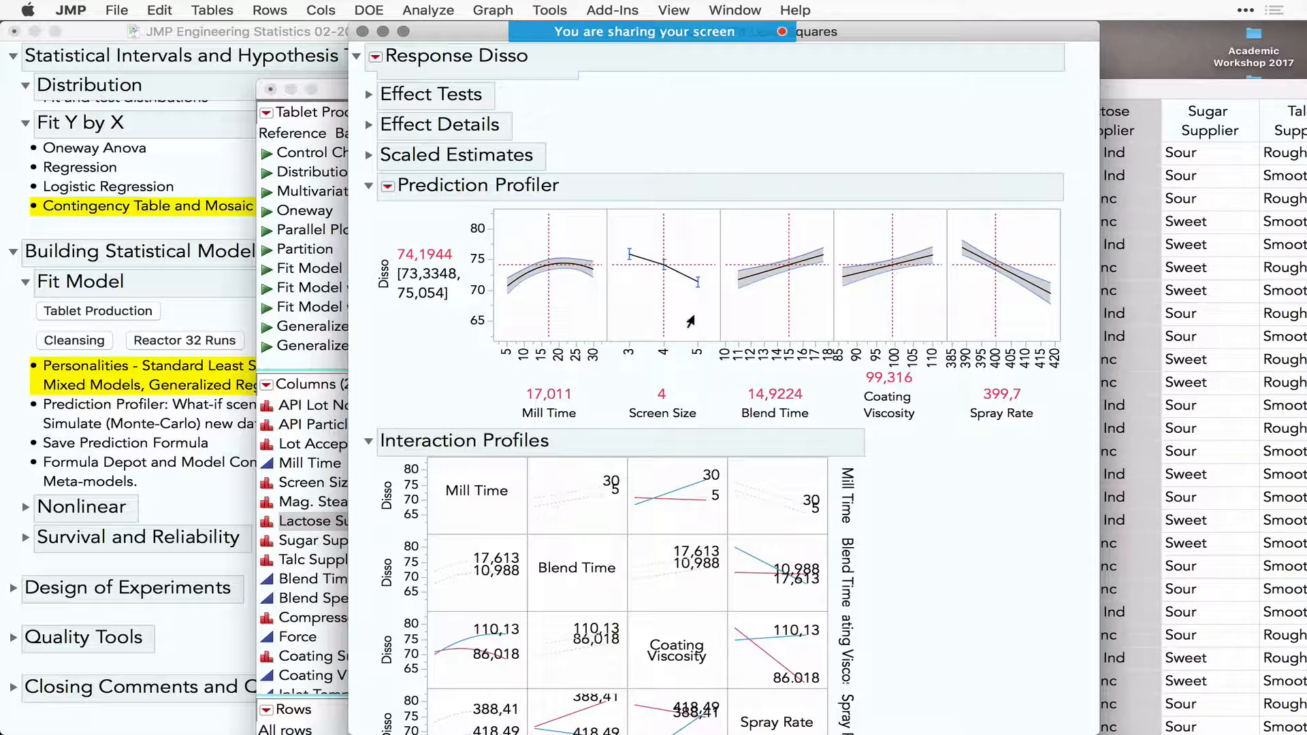
{"action": "left_click", "coordinate": [689, 321]}
{"action": "left_click", "coordinate": [659, 302]}
- Vary Coating Viscosity in the Prediction Profiler between about 88 and 109 to compare the other profiles, and leave it at 101,35
{"action": "left_click_drag", "start_coordinate": [888, 301], "coordinate": [844, 320]}
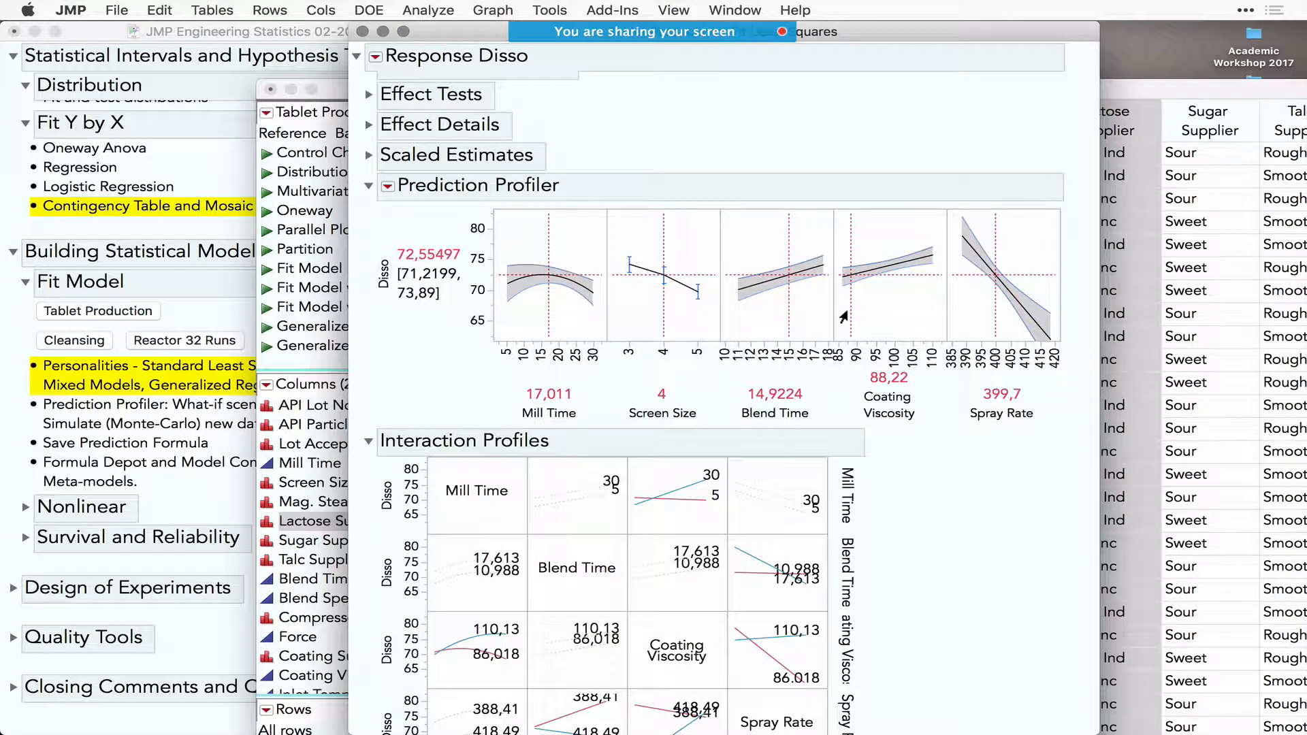
{"action": "left_click_drag", "start_coordinate": [844, 317], "coordinate": [928, 308]}
{"action": "left_click_drag", "start_coordinate": [928, 115], "coordinate": [993, 198]}
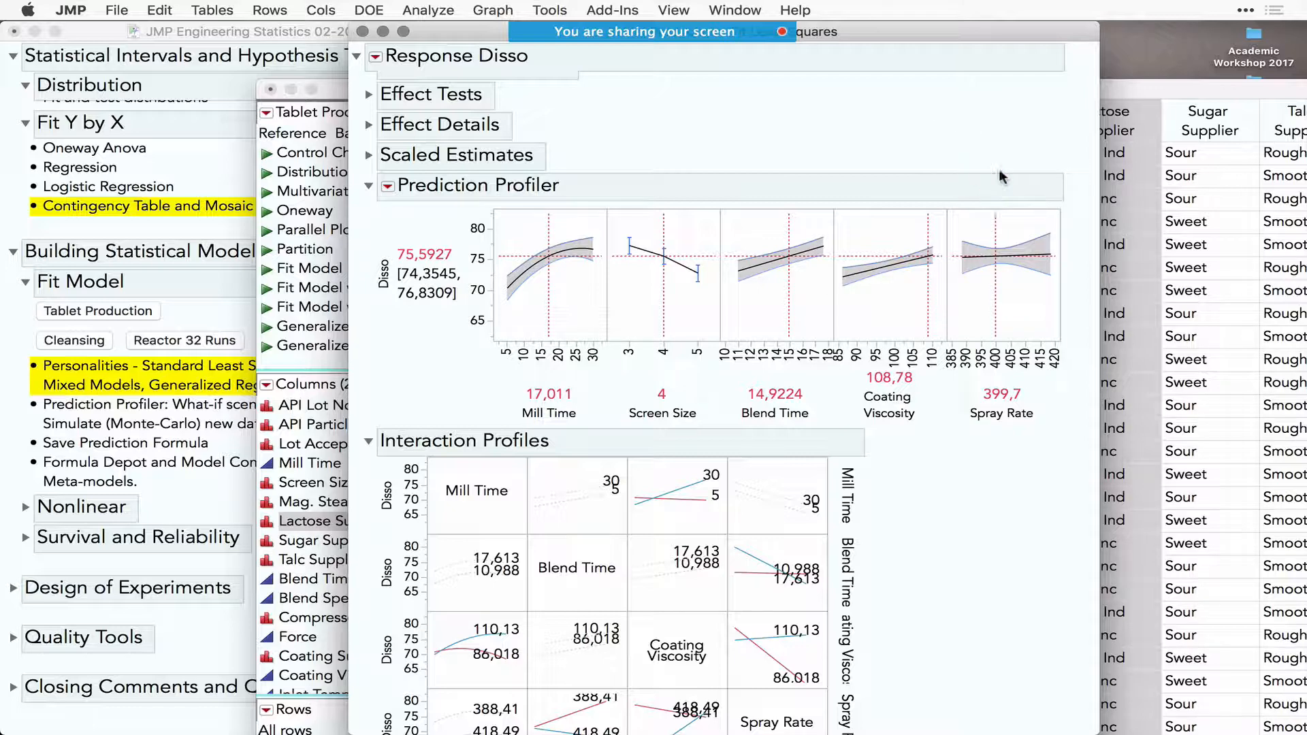
{"action": "left_click_drag", "start_coordinate": [925, 283], "coordinate": [897, 295]}
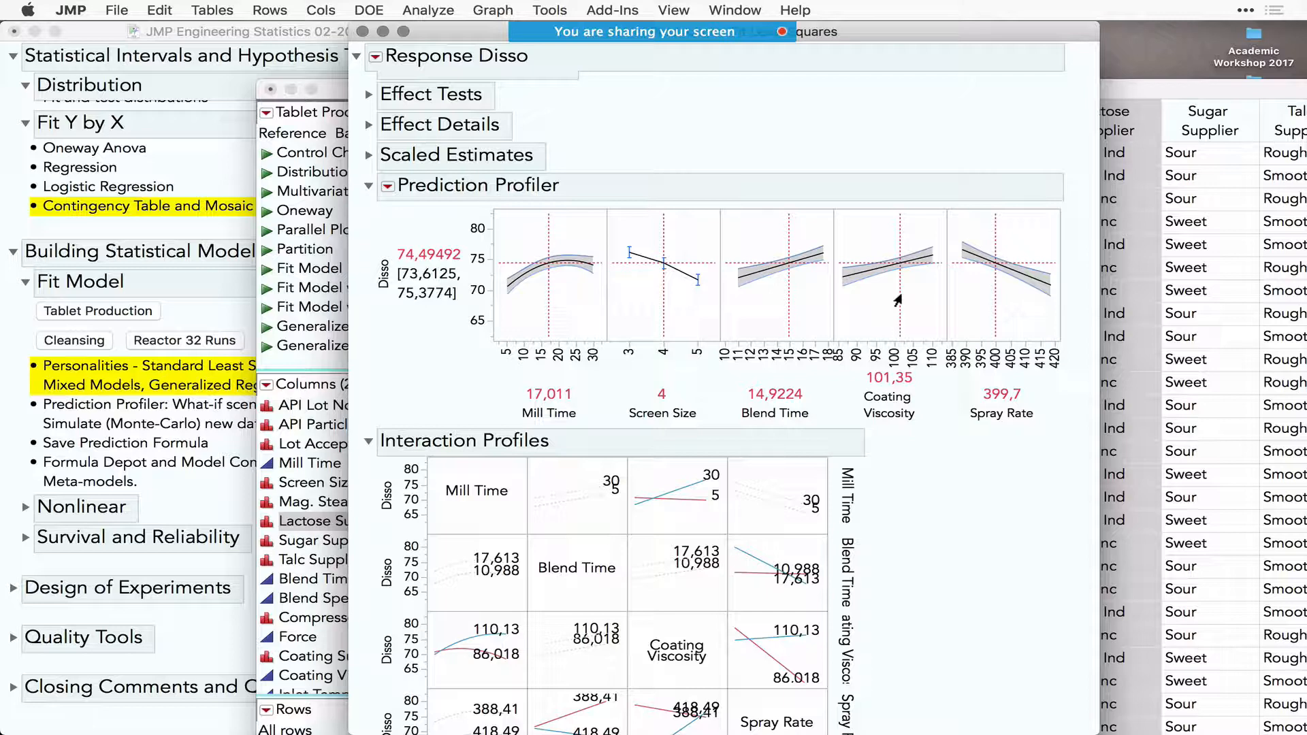
{"action": "mouse_move", "coordinate": [899, 182]}
{"action": "left_mouse_down"}
{"action": "mouse_move", "coordinate": [960, 131]}
{"action": "mouse_move", "coordinate": [1016, 185]}
{"action": "mouse_move", "coordinate": [1024, 171]}
{"action": "left_mouse_up"}
- Turn on Desirability Functions for the Prediction Profiler and widen the report window to fit the desirability column
{"action": "scroll", "coordinate": [860, 583], "scroll_direction": "down", "scroll_amount": 2}
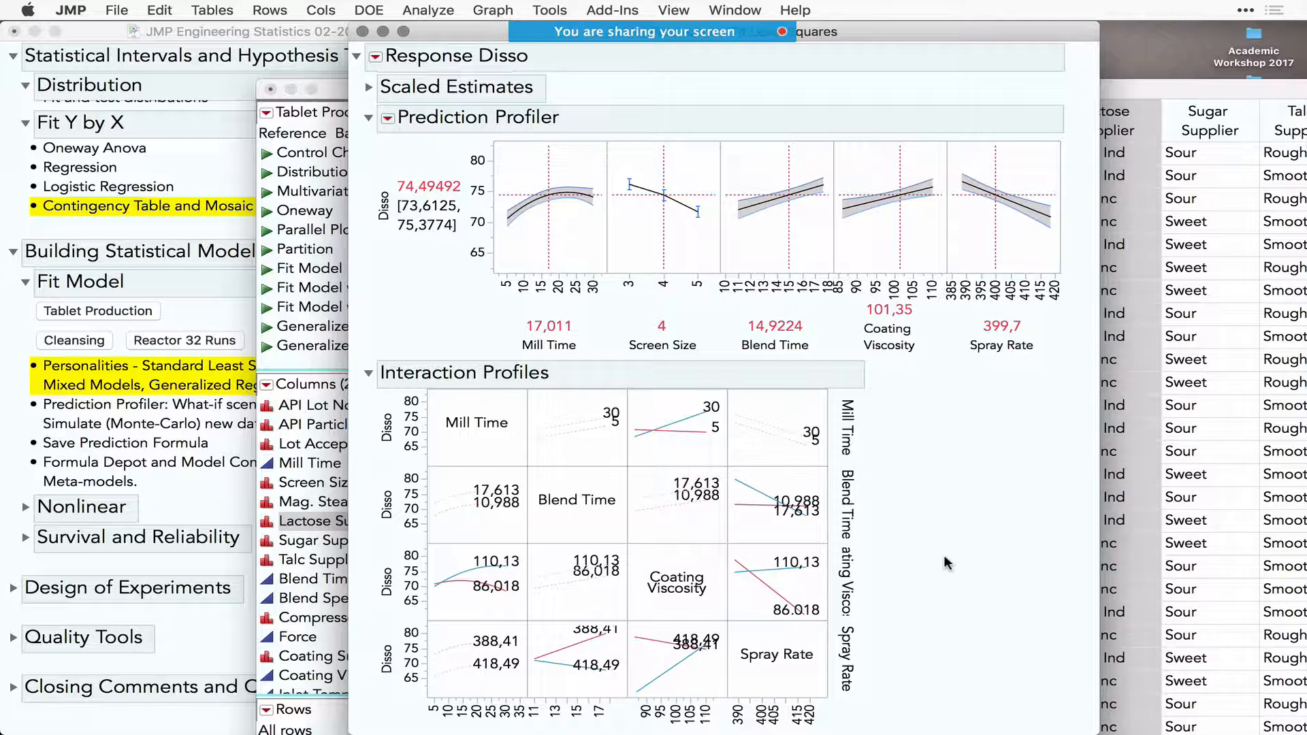
{"action": "scroll", "coordinate": [944, 554], "scroll_direction": "up", "scroll_amount": 4}
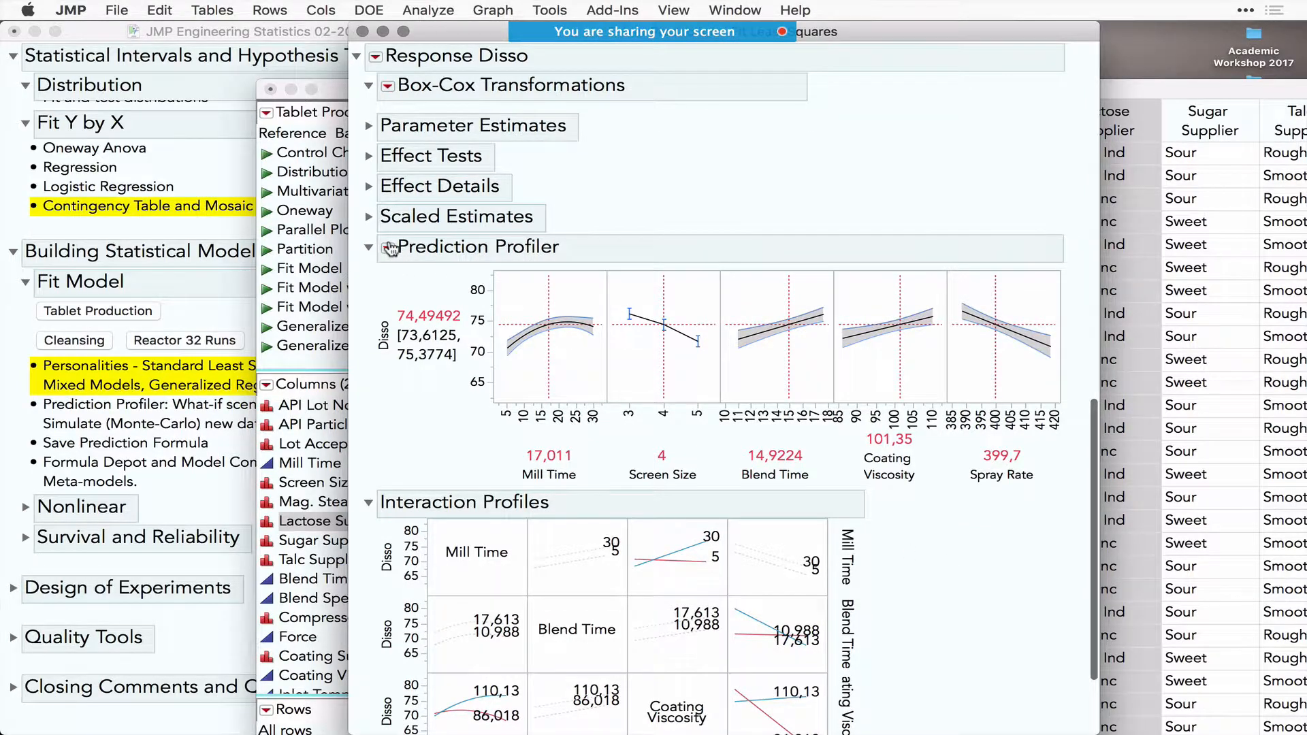
{"action": "left_click", "coordinate": [390, 248]}
{"action": "mouse_move", "coordinate": [535, 262]}
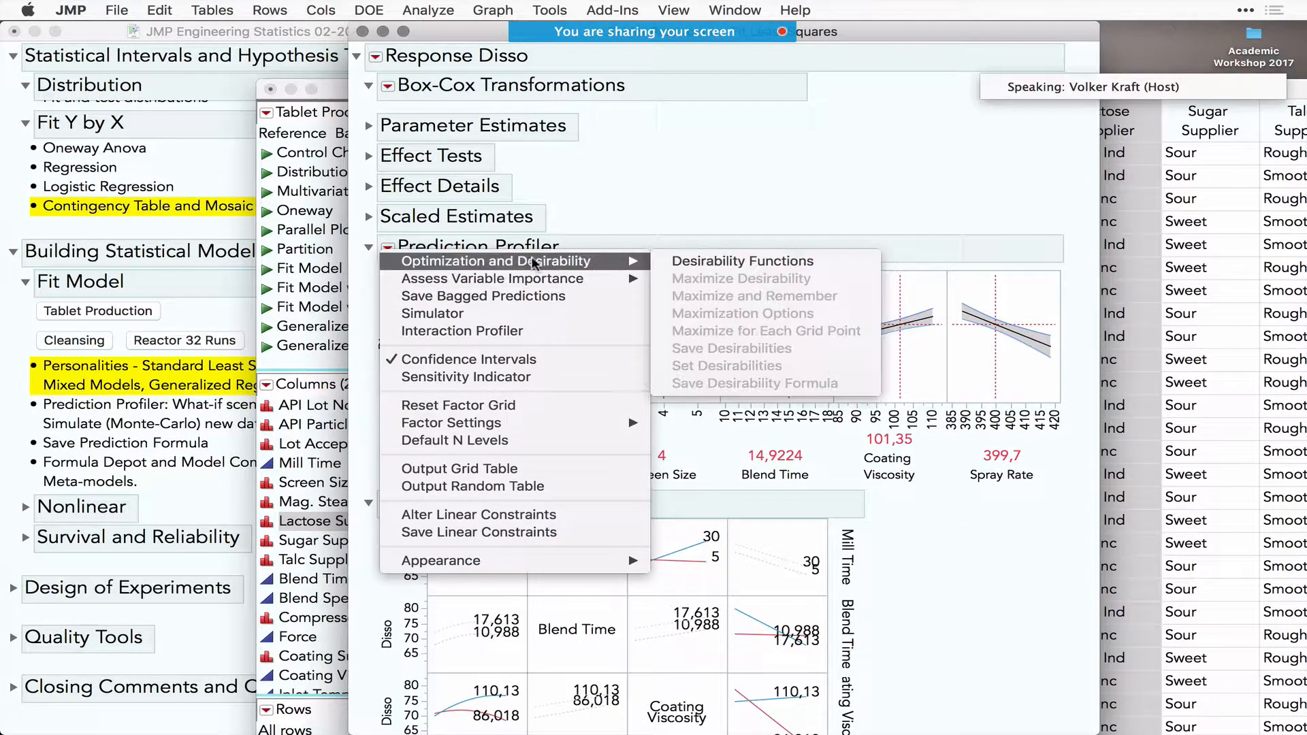
{"action": "left_click", "coordinate": [693, 257]}
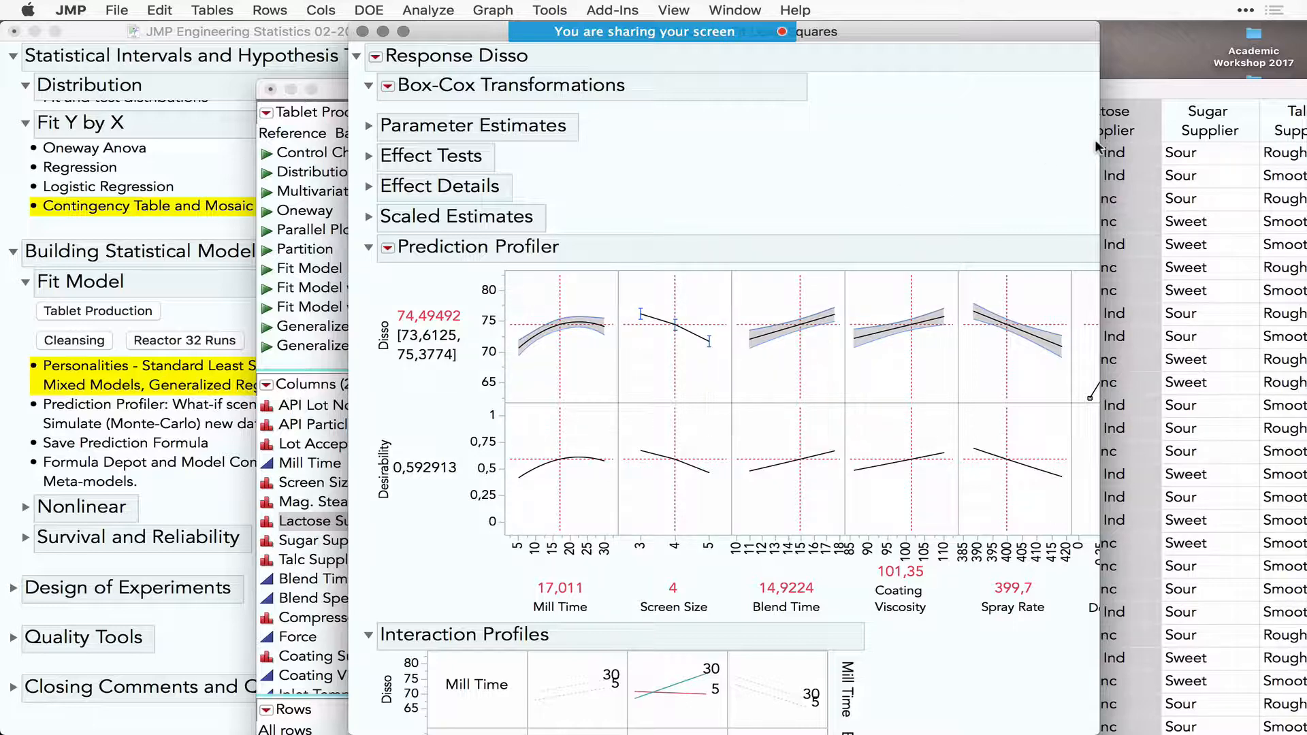
{"action": "left_click_drag", "start_coordinate": [1153, 141], "coordinate": [1261, 143]}
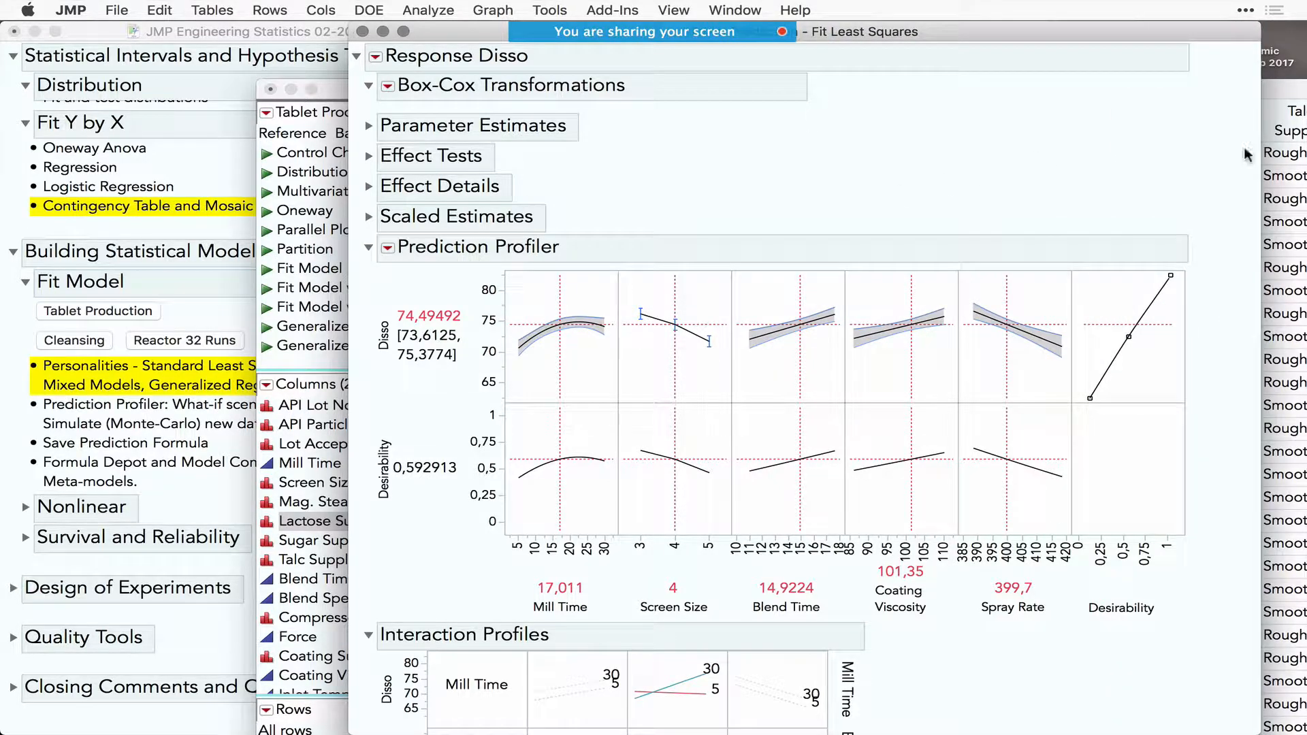
{"action": "mouse_move", "coordinate": [1037, 244]}
{"action": "left_mouse_down"}
{"action": "mouse_move", "coordinate": [1068, 403]}
{"action": "mouse_move", "coordinate": [1199, 341]}
{"action": "mouse_move", "coordinate": [1133, 247]}
{"action": "left_mouse_up"}
- Maximize desirability in the Prediction Profiler and shift the Disso axis range up to about 90
{"action": "mouse_move", "coordinate": [438, 265]}
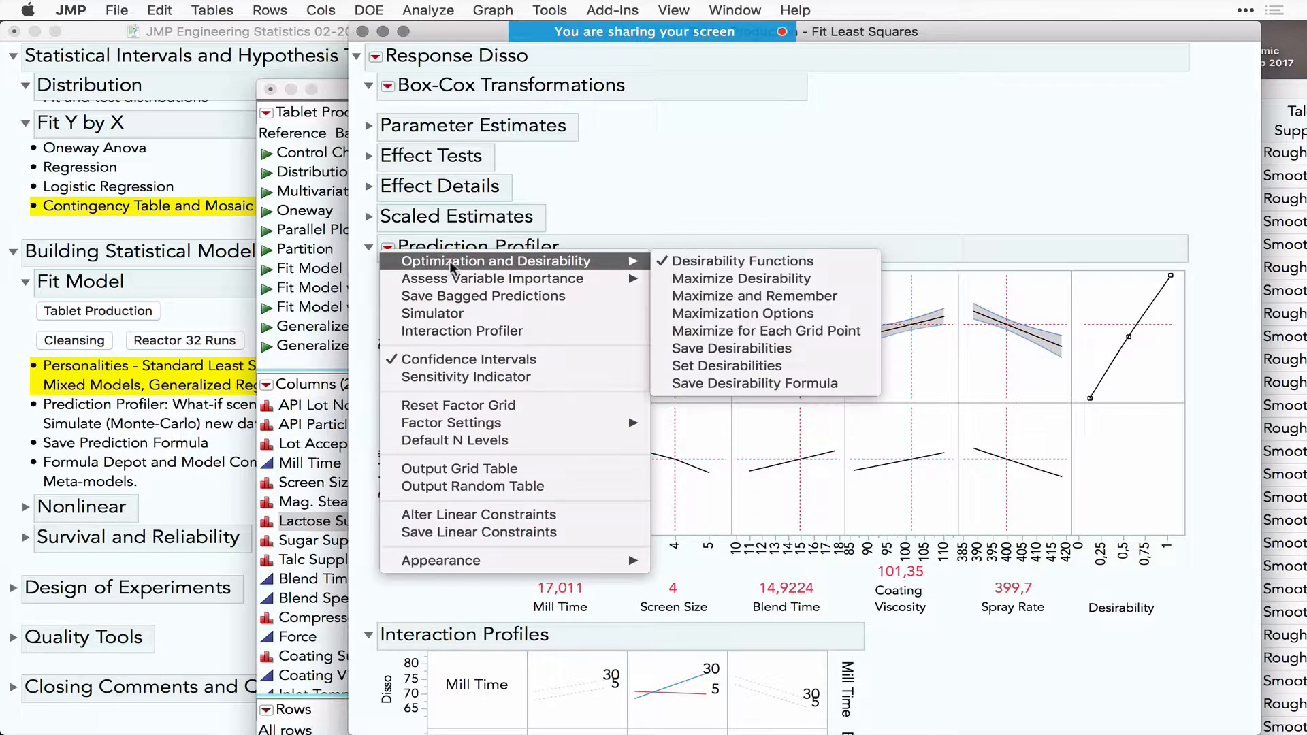
{"action": "left_click", "coordinate": [719, 282]}
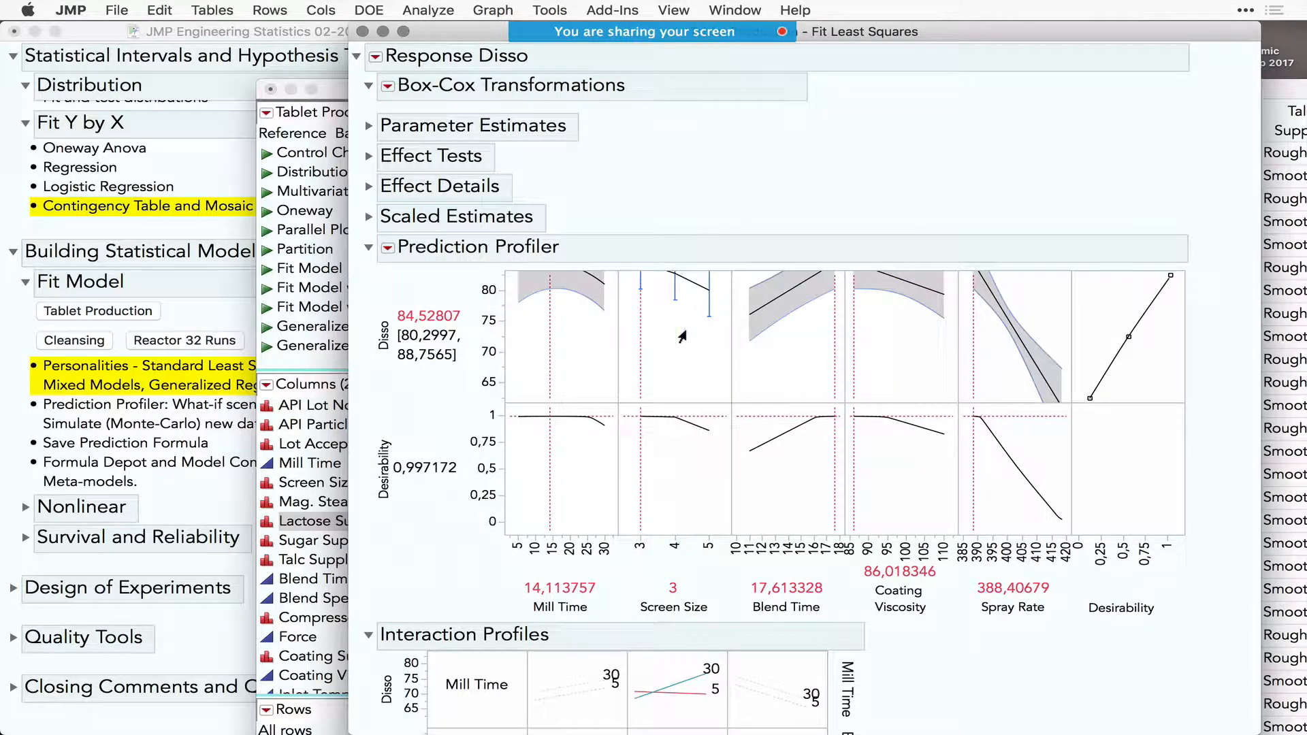
{"action": "left_click_drag", "start_coordinate": [488, 293], "coordinate": [488, 356]}
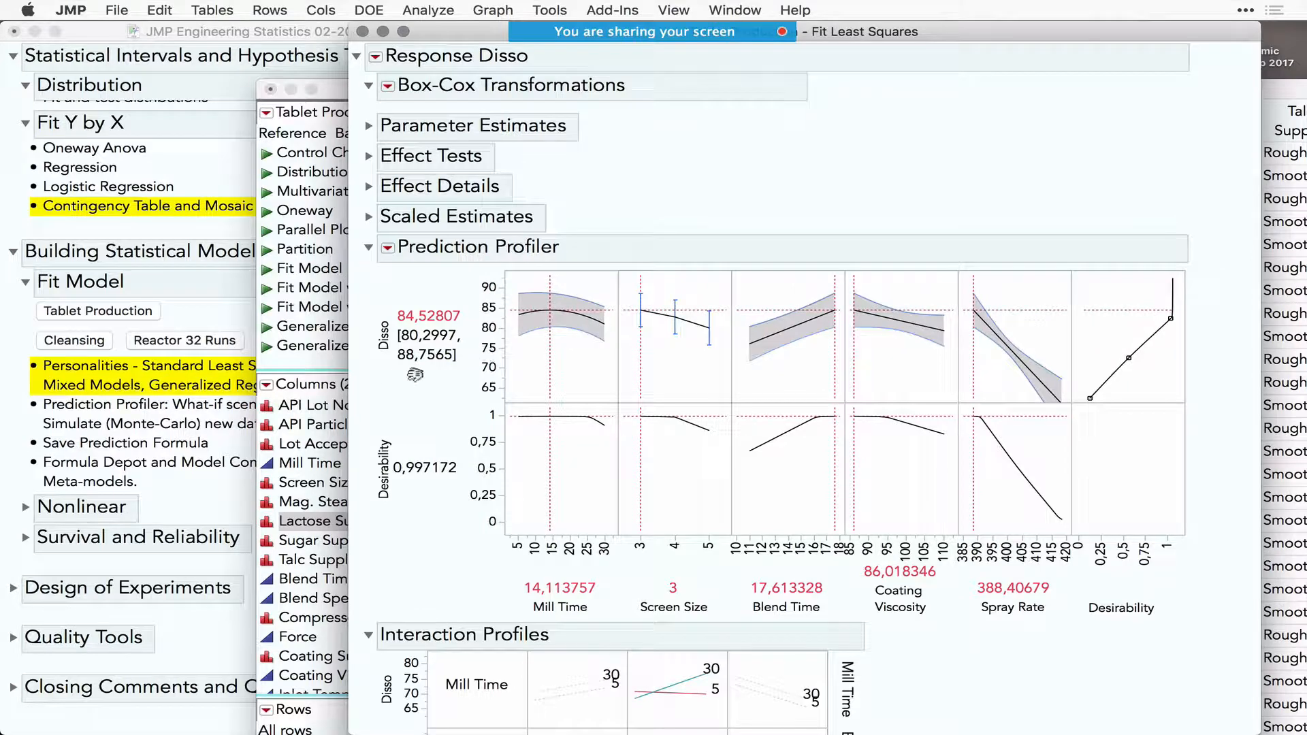
- Examine the predicted Disso response, its confidence interval and the factor settings of the maximized solution
{"action": "mouse_move", "coordinate": [358, 364]}
{"action": "left_mouse_down"}
{"action": "mouse_move", "coordinate": [373, 283]}
{"action": "mouse_move", "coordinate": [483, 367]}
{"action": "mouse_move", "coordinate": [349, 361]}
{"action": "left_mouse_up"}
{"action": "mouse_move", "coordinate": [470, 584]}
{"action": "left_mouse_down"}
{"action": "mouse_move", "coordinate": [473, 568]}
{"action": "mouse_move", "coordinate": [807, 512]}
{"action": "mouse_move", "coordinate": [1232, 535]}
{"action": "mouse_move", "coordinate": [928, 629]}
{"action": "mouse_move", "coordinate": [647, 655]}
{"action": "mouse_move", "coordinate": [471, 616]}
{"action": "mouse_move", "coordinate": [467, 586]}
{"action": "left_mouse_up"}
{"action": "left_click", "coordinate": [545, 584]}
{"action": "left_click", "coordinate": [546, 583]}
{"action": "left_click", "coordinate": [546, 584]}
{"action": "left_click", "coordinate": [484, 591]}
- Add the Simulator to the Prediction Profiler and collapse the Interaction Profiles section
{"action": "left_click", "coordinate": [388, 248]}
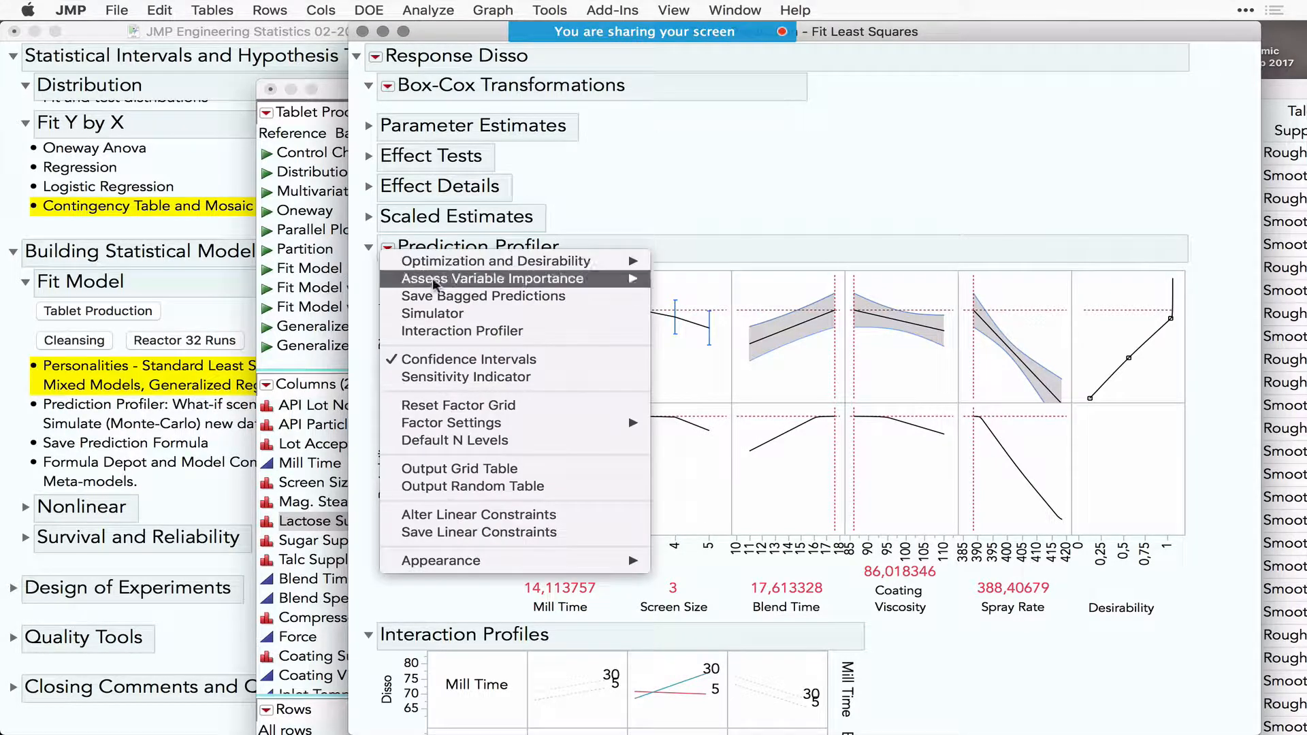
{"action": "left_click", "coordinate": [442, 311]}
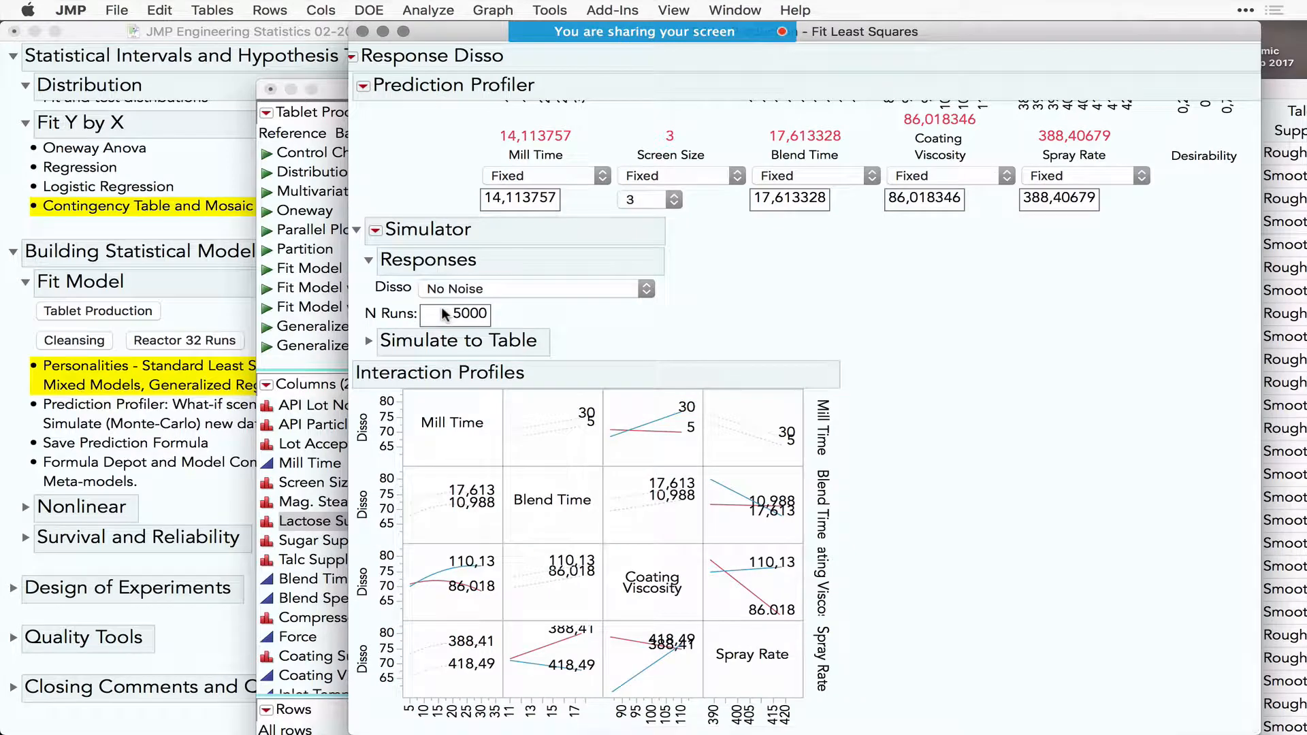
{"action": "scroll", "coordinate": [443, 315], "scroll_direction": "up", "scroll_amount": 5}
{"action": "scroll", "coordinate": [491, 534], "scroll_direction": "left", "scroll_amount": 2}
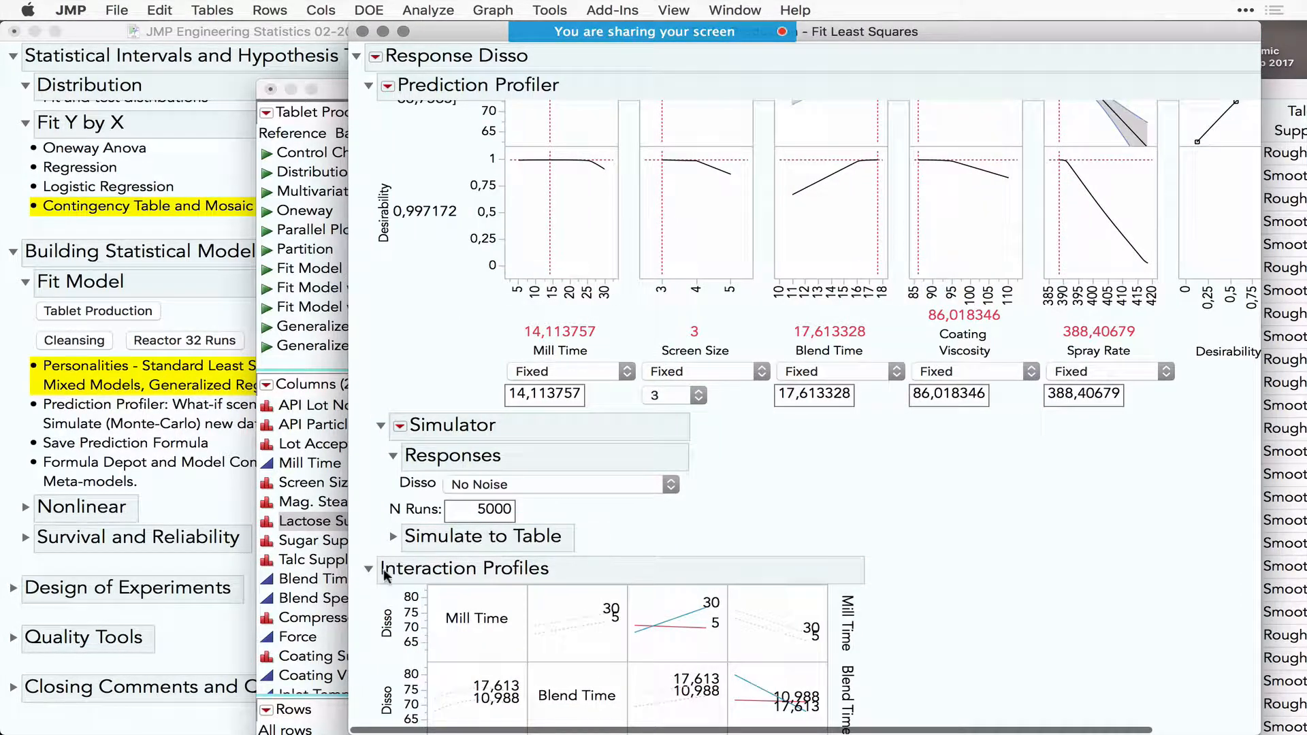
{"action": "scroll", "coordinate": [371, 575], "scroll_direction": "up", "scroll_amount": 3}
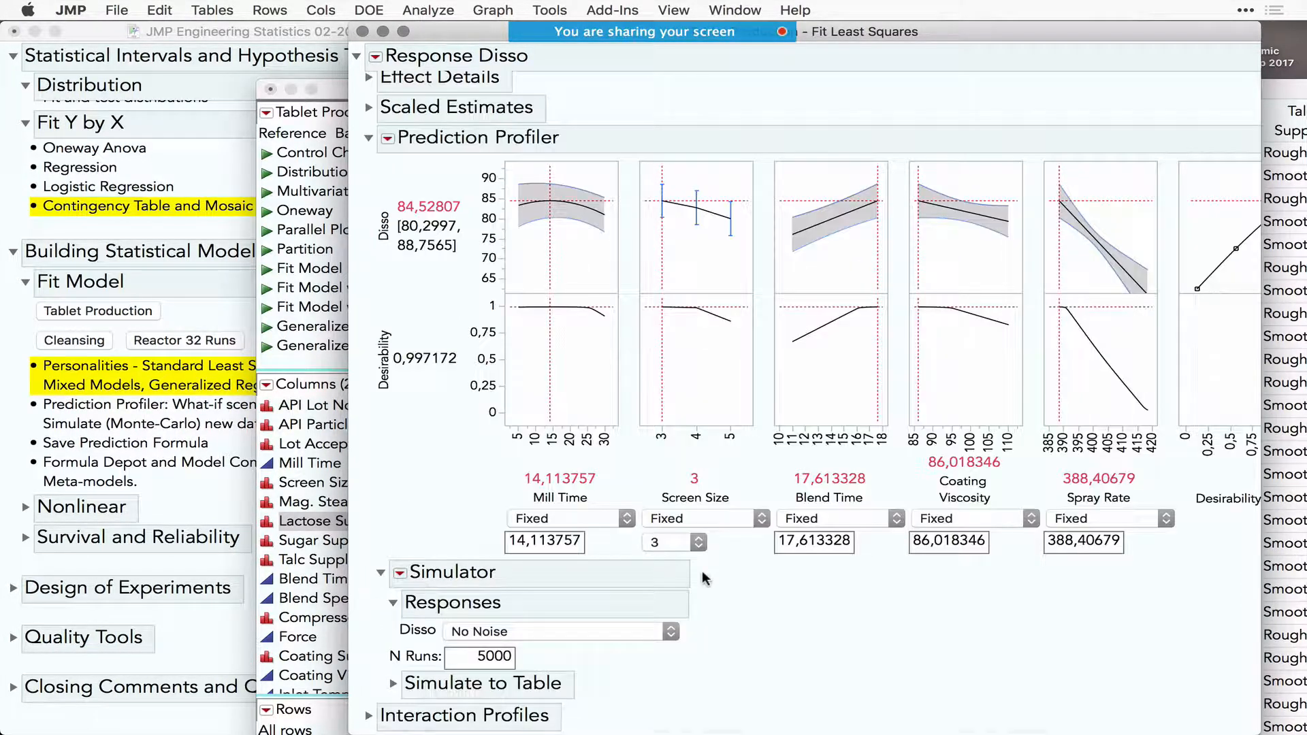
- Set Mill Time to vary randomly in the Simulator with a Normal distribution
{"action": "left_click", "coordinate": [576, 522]}
{"action": "left_click", "coordinate": [581, 536]}
{"action": "scroll", "coordinate": [581, 542], "scroll_direction": "down", "scroll_amount": 3}
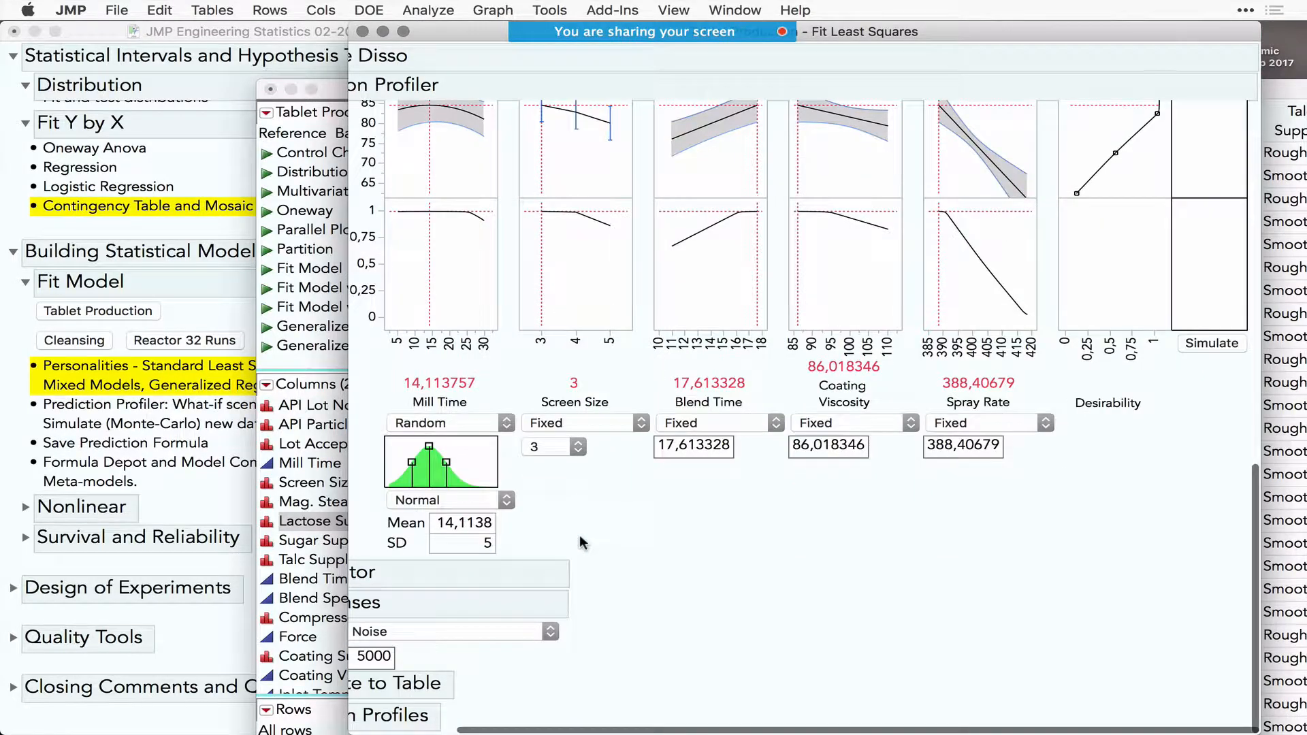
{"action": "scroll", "coordinate": [581, 543], "scroll_direction": "right", "scroll_amount": 1}
{"action": "scroll", "coordinate": [580, 543], "scroll_direction": "up", "scroll_amount": 3}
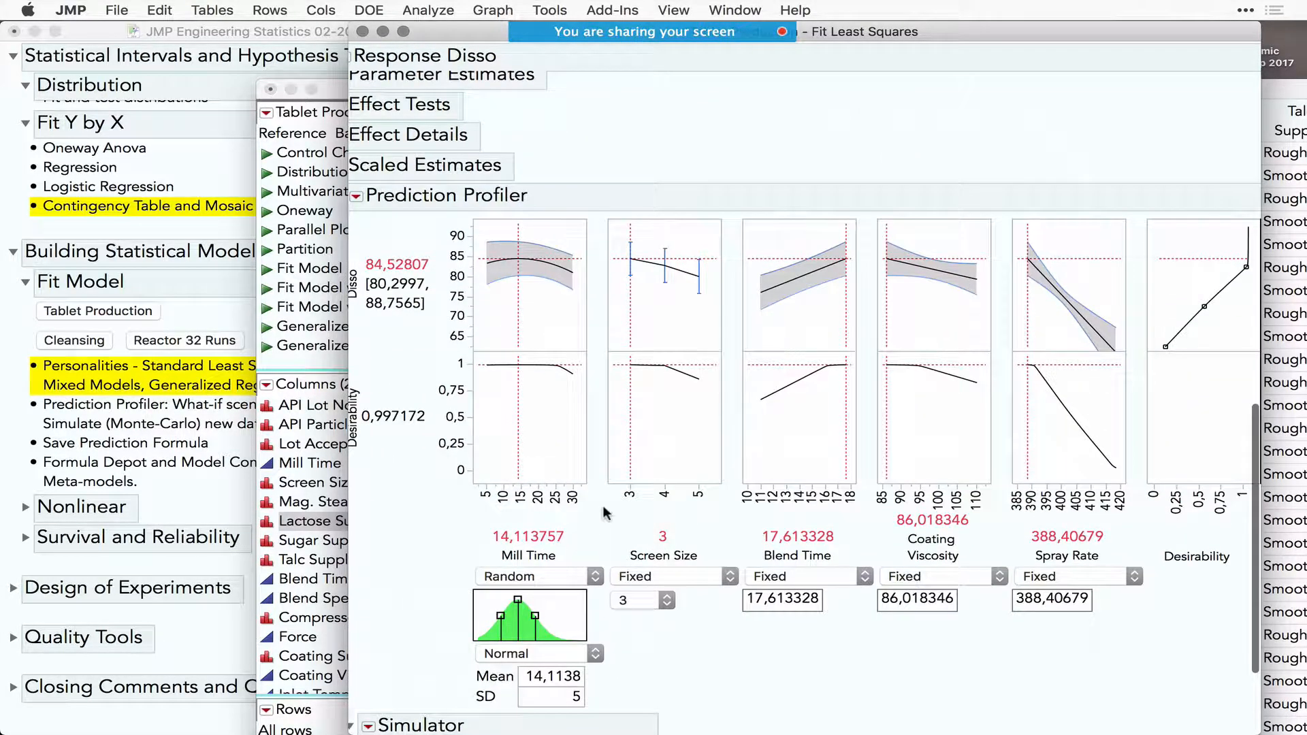
- Set Blend Time, Coating Viscosity and Spray Rate to Random with Normal distributions in the Simulator
{"action": "left_click", "coordinate": [771, 584]}
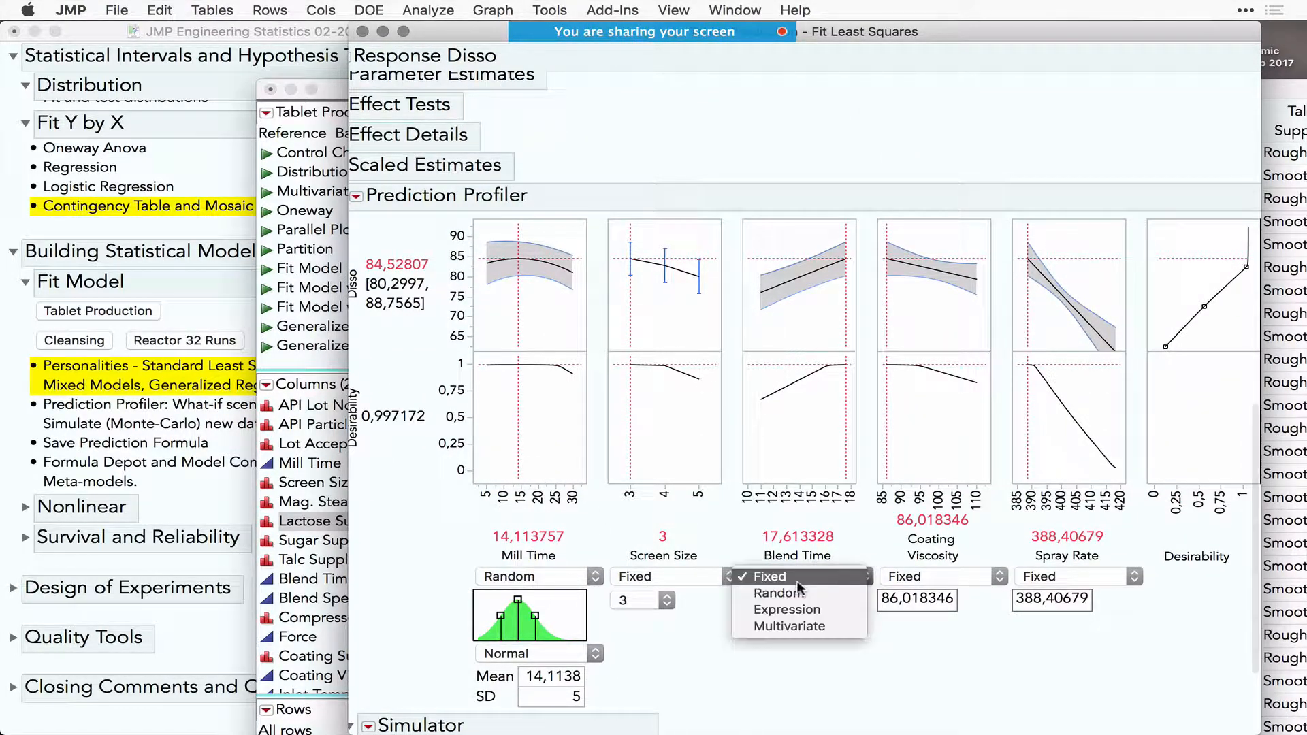
{"action": "left_click", "coordinate": [803, 595]}
{"action": "scroll", "coordinate": [810, 565], "scroll_direction": "down", "scroll_amount": 3}
{"action": "scroll", "coordinate": [810, 565], "scroll_direction": "right", "scroll_amount": 1}
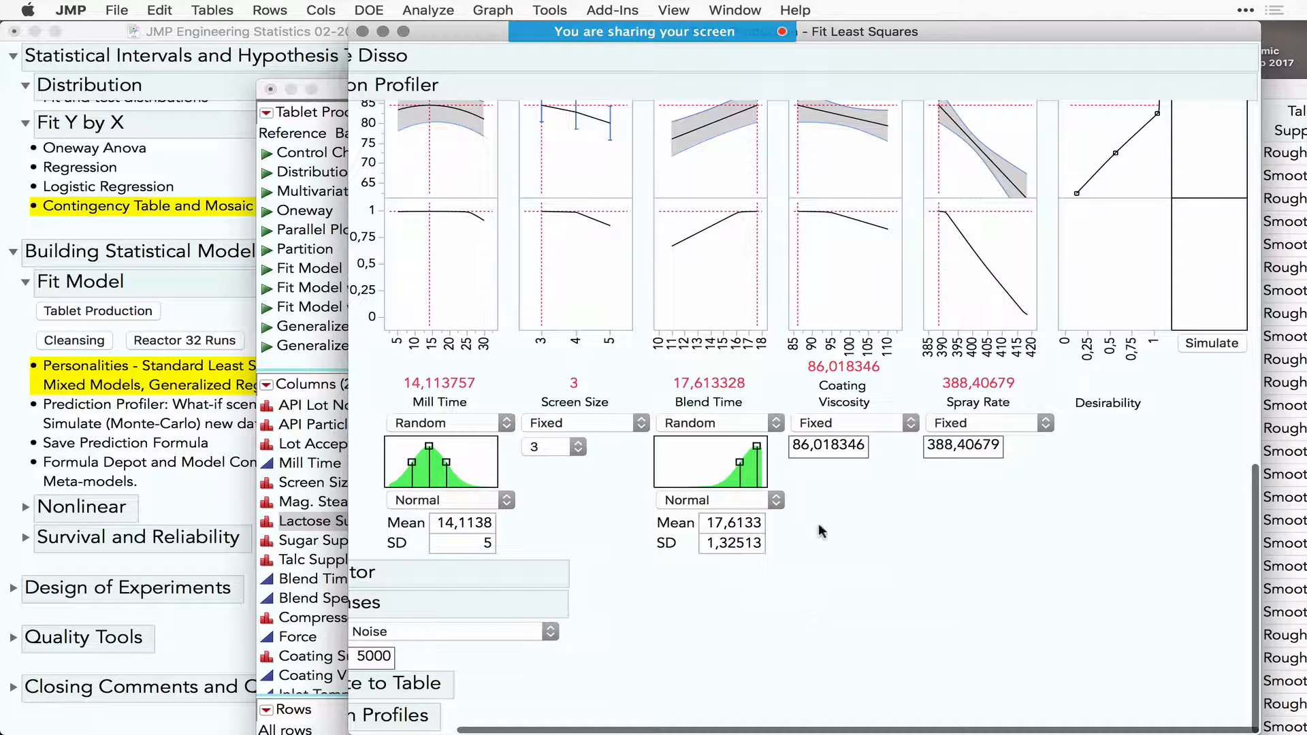
{"action": "left_click", "coordinate": [851, 427]}
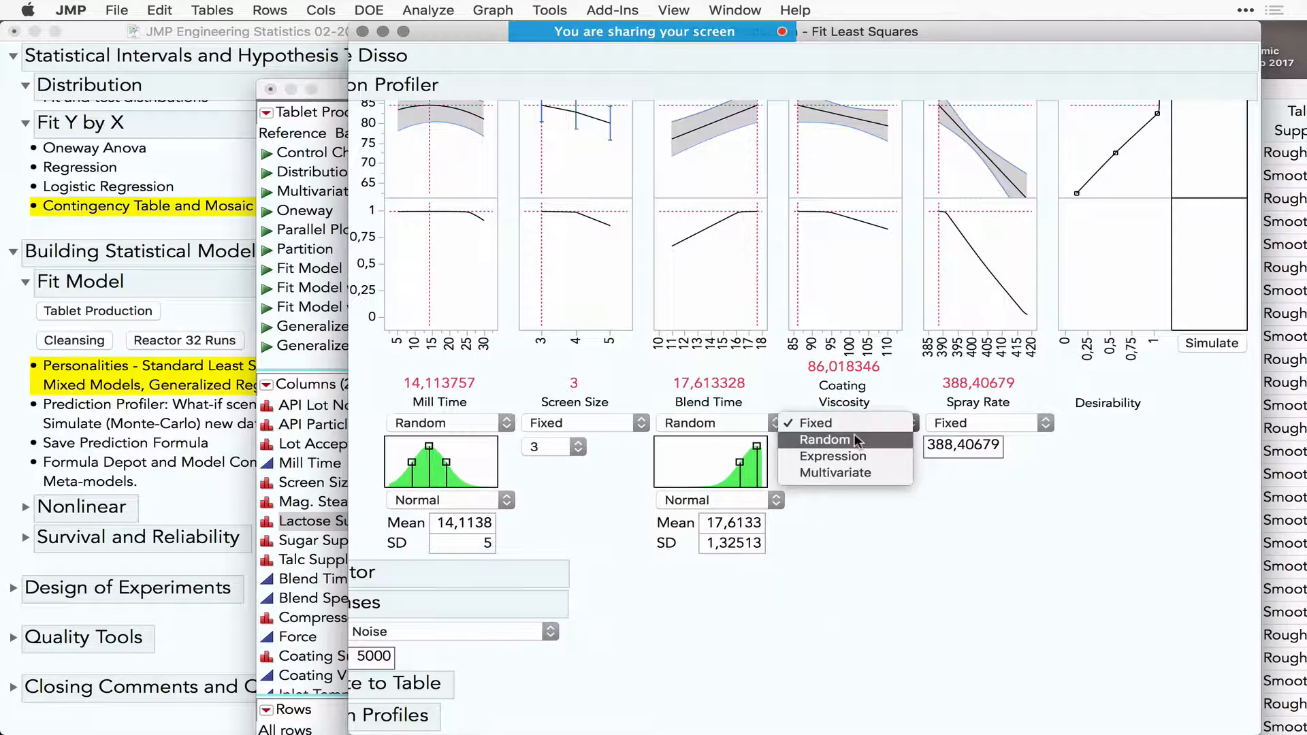
{"action": "left_click", "coordinate": [854, 440]}
{"action": "left_click", "coordinate": [973, 425]}
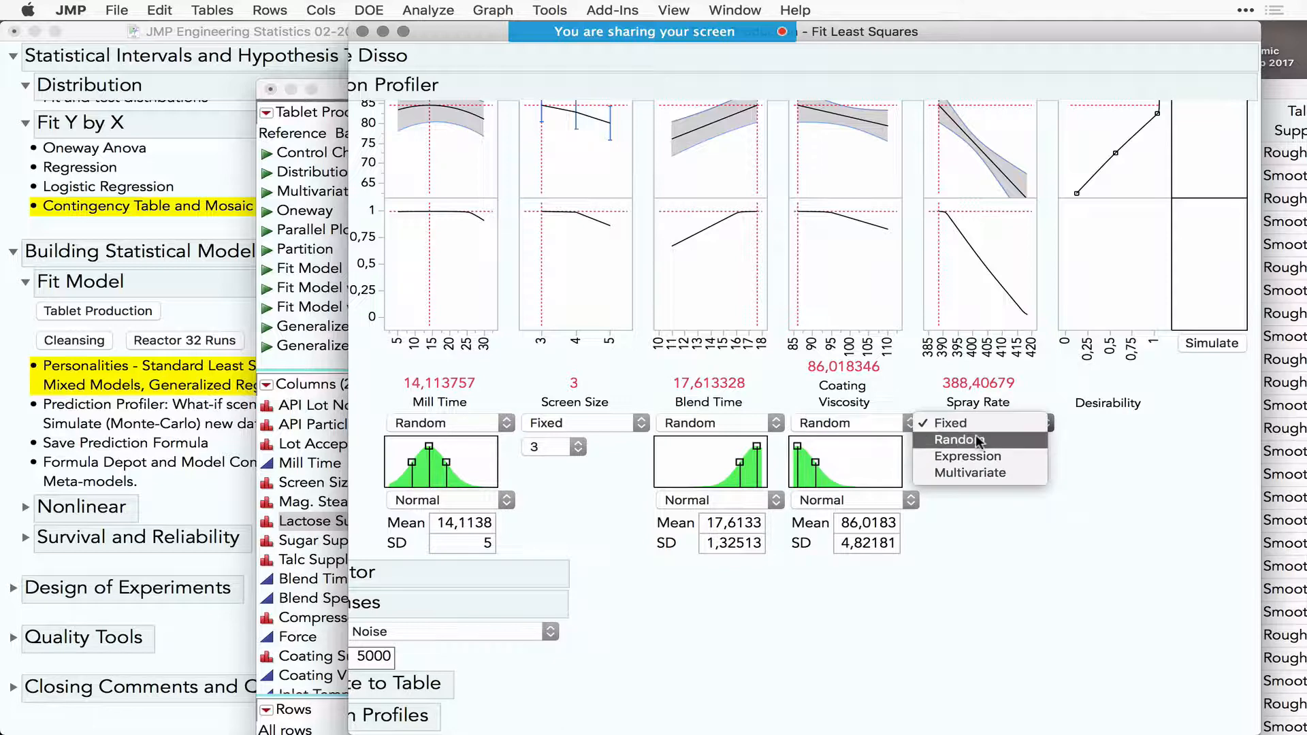
{"action": "left_click", "coordinate": [977, 439]}
- Run the profiler simulation with the random factor distributions
{"action": "scroll", "coordinate": [952, 569], "scroll_direction": "up", "scroll_amount": 3}
{"action": "scroll", "coordinate": [950, 570], "scroll_direction": "up", "scroll_amount": 3}
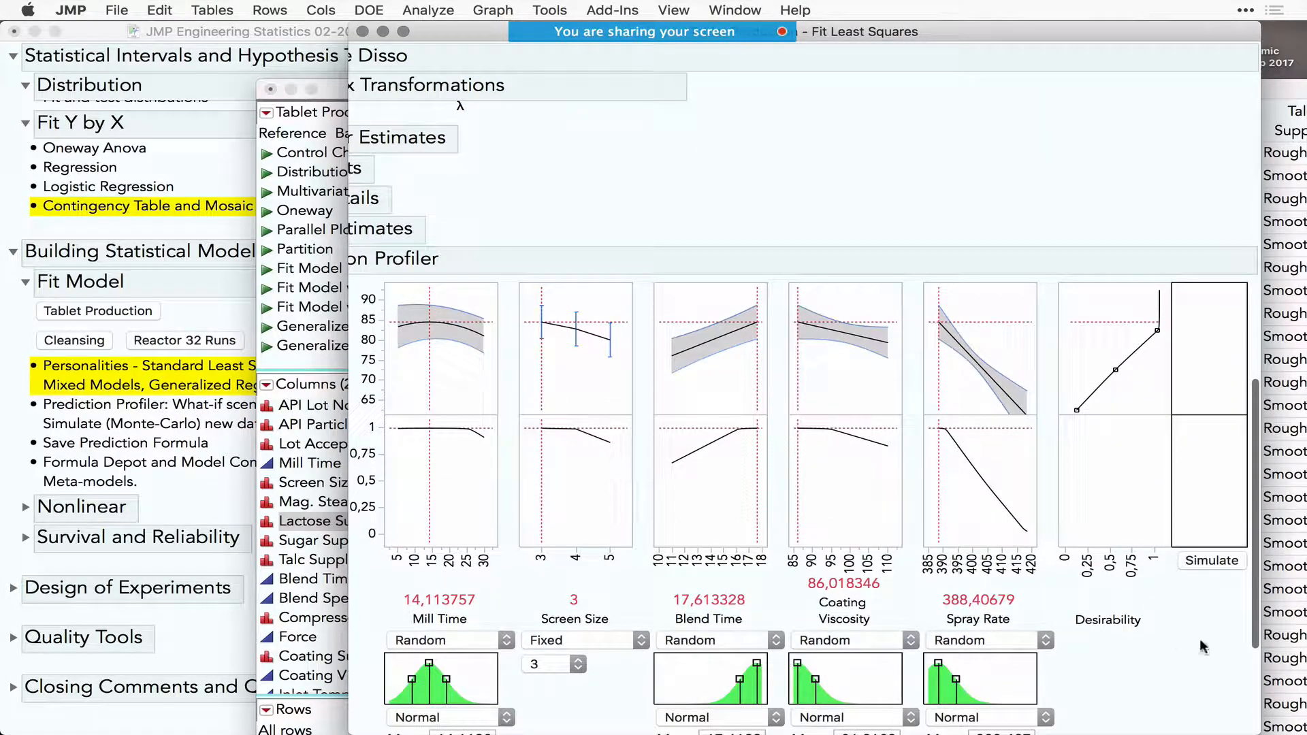
{"action": "left_click", "coordinate": [1212, 561]}
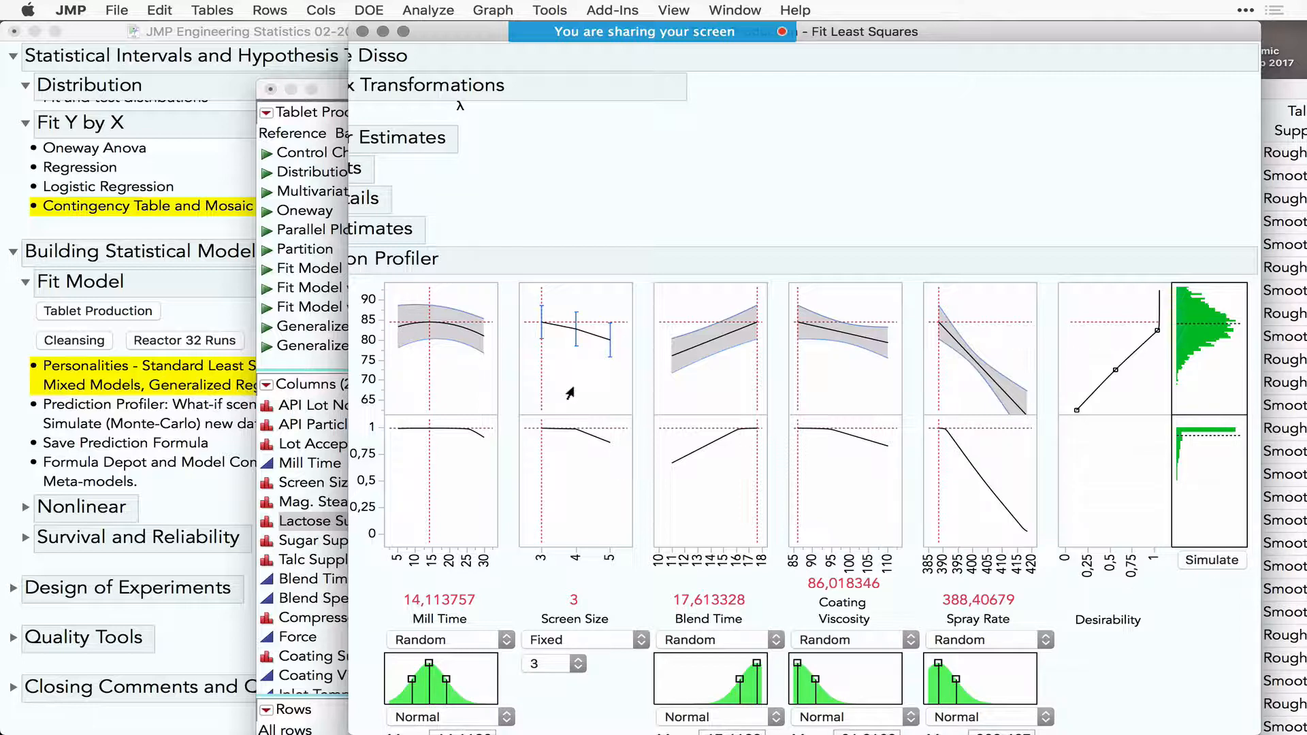
- Add a reference line at 70 to the profiler's Disso axis
{"action": "double_click", "coordinate": [367, 370]}
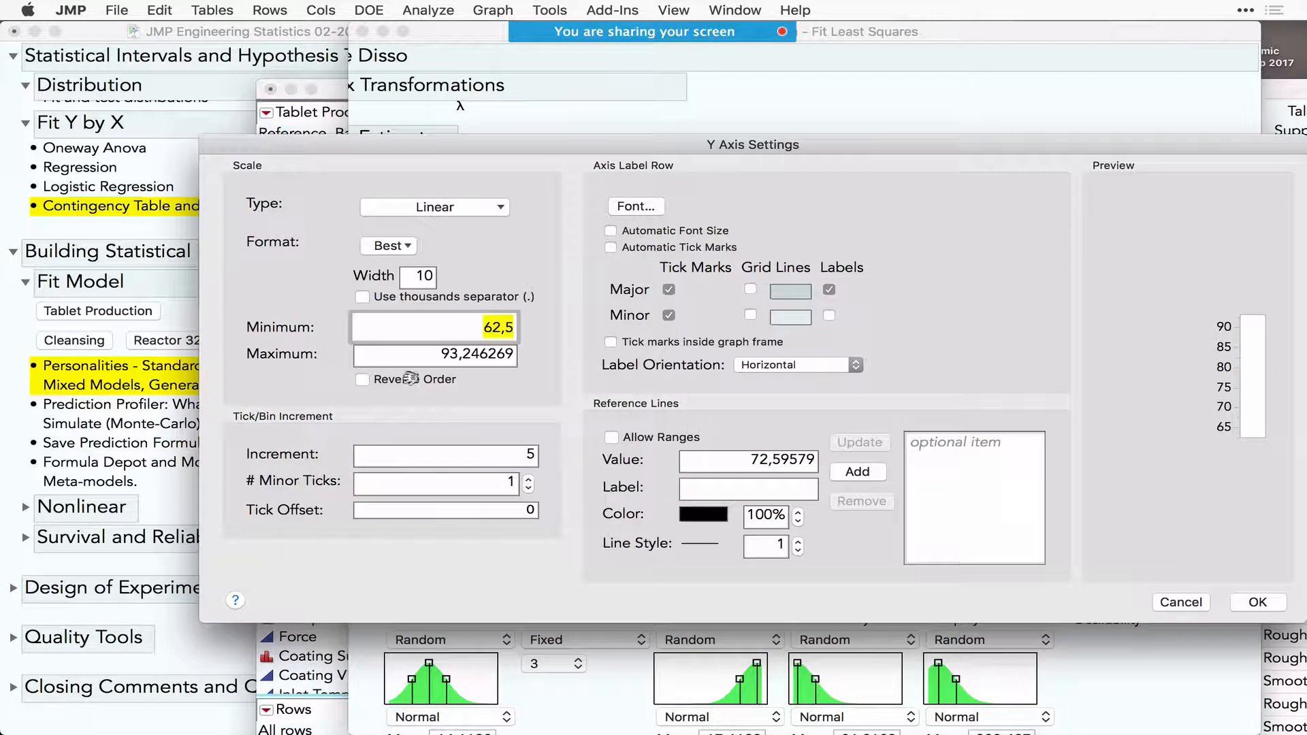
{"action": "double_click", "coordinate": [788, 461]}
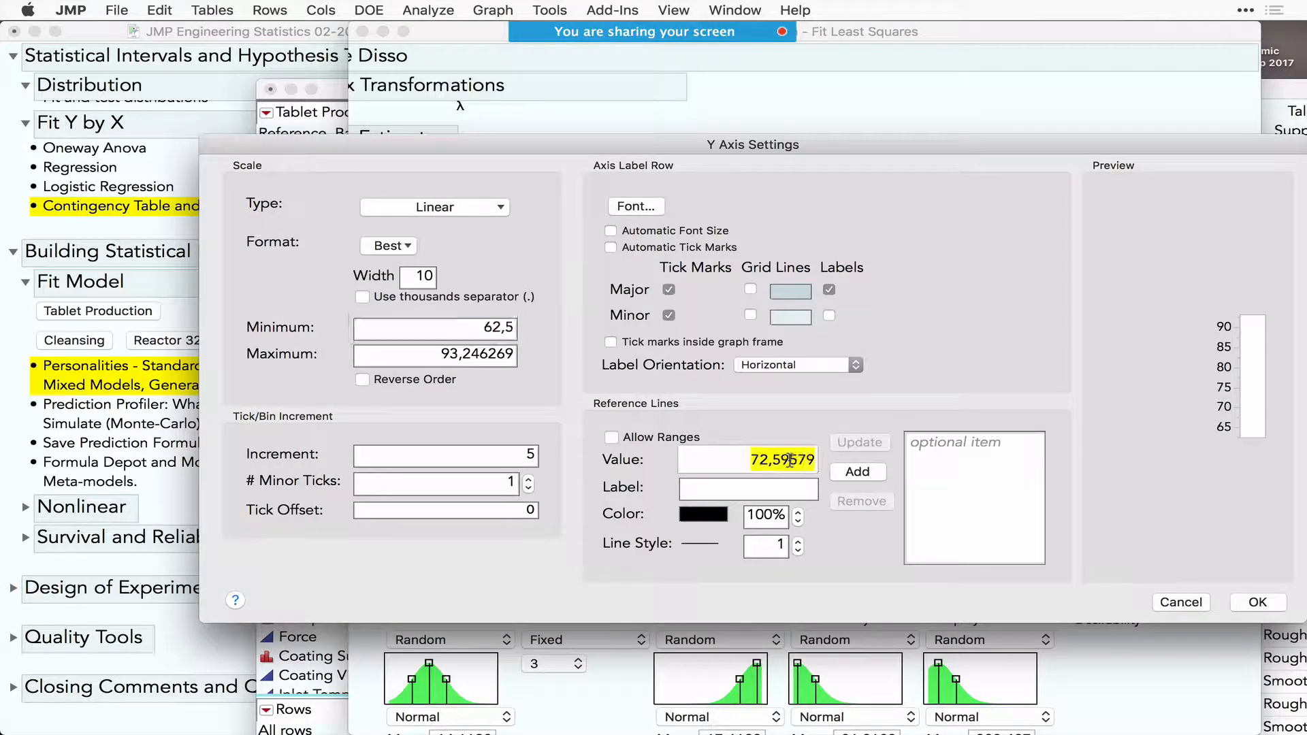
{"action": "type", "text": "70"}
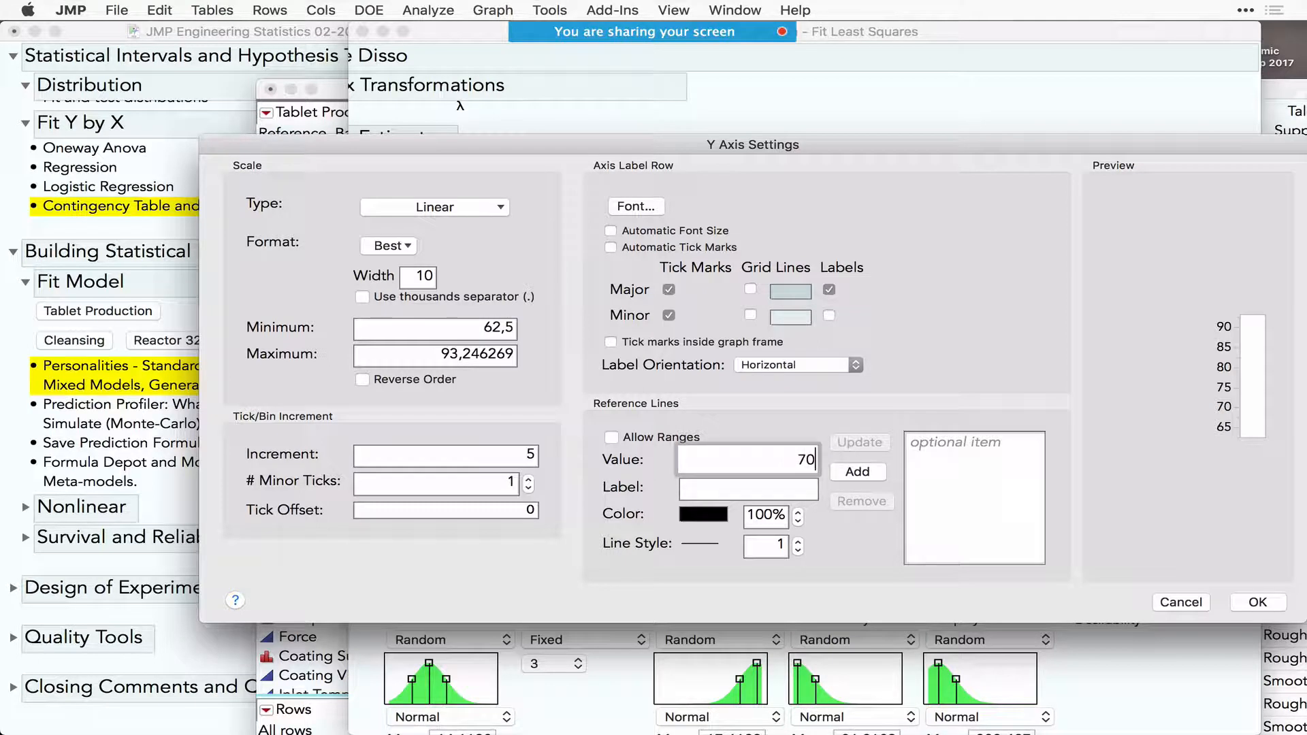
{"action": "left_click", "coordinate": [853, 475]}
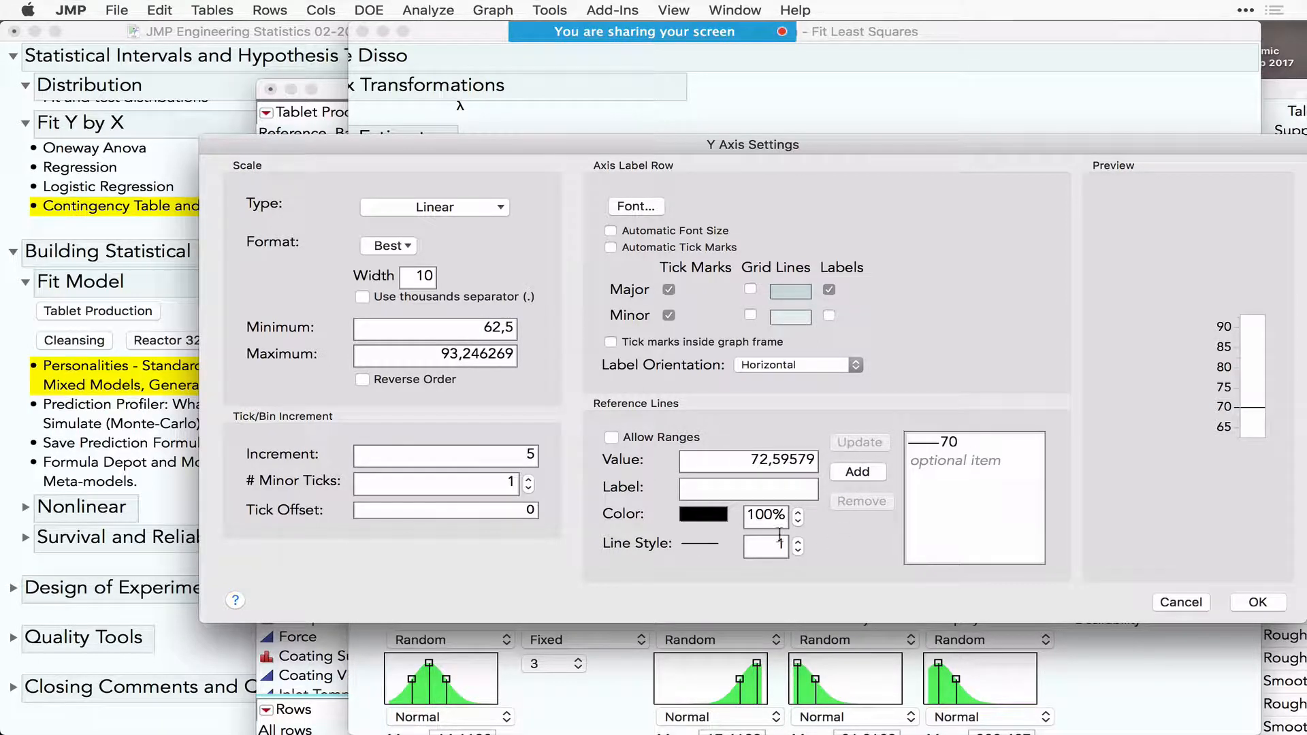
{"action": "left_click", "coordinate": [1260, 603]}
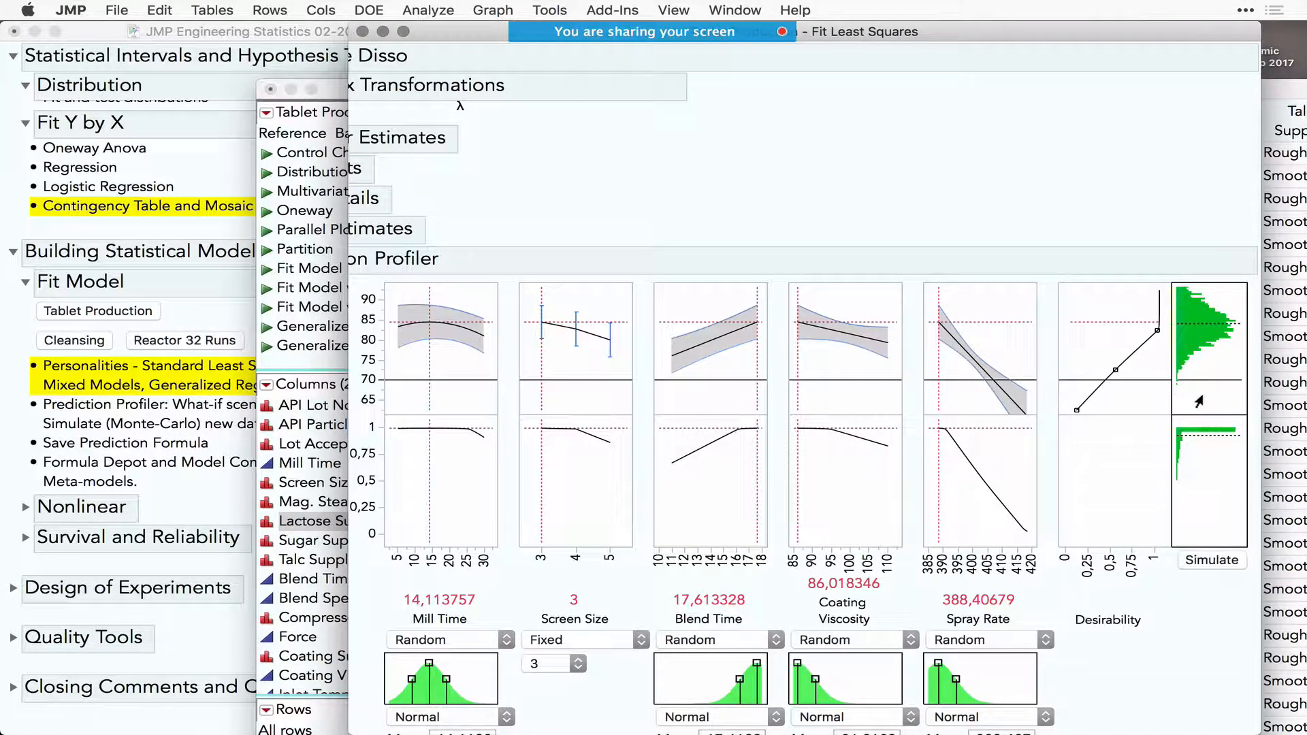
- Rerun the simulation and check the simulated Disso histogram's lower tail against the reference line at 70
{"action": "left_click", "coordinate": [1214, 560]}
{"action": "left_click", "coordinate": [1215, 560]}
{"action": "mouse_move", "coordinate": [1193, 600]}
{"action": "left_mouse_down"}
{"action": "mouse_move", "coordinate": [1168, 591]}
{"action": "mouse_move", "coordinate": [1176, 370]}
{"action": "mouse_move", "coordinate": [1175, 392]}
{"action": "left_mouse_up"}
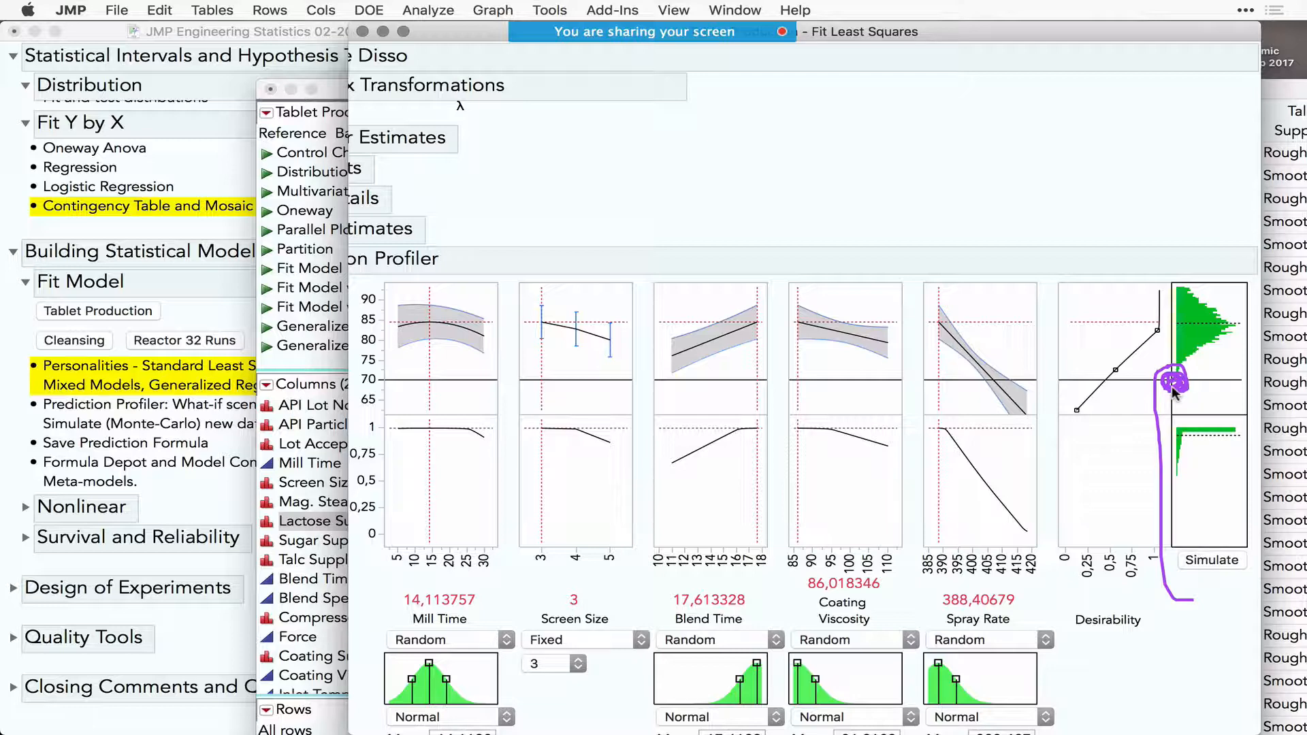
- Publish the Disso model's prediction formula to the Formula Depot
{"action": "scroll", "coordinate": [671, 514], "scroll_direction": "left", "scroll_amount": 4}
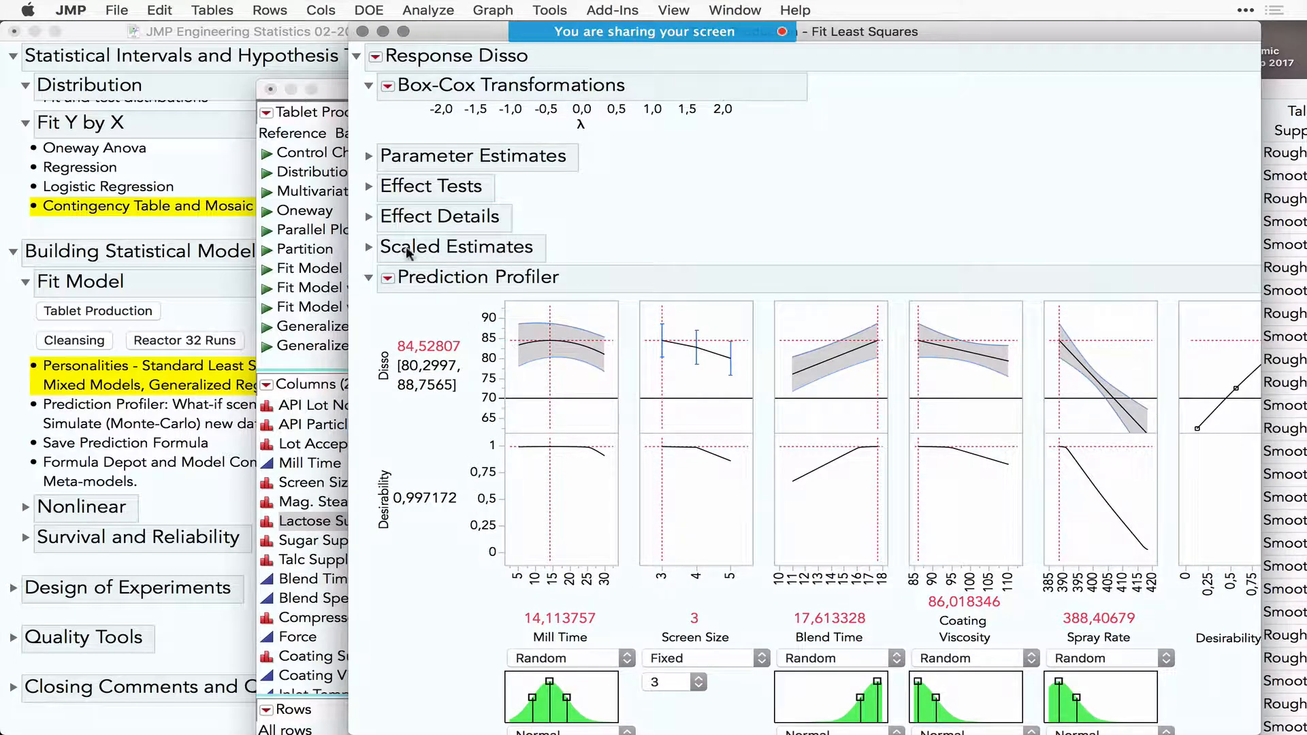
{"action": "left_click", "coordinate": [375, 57]}
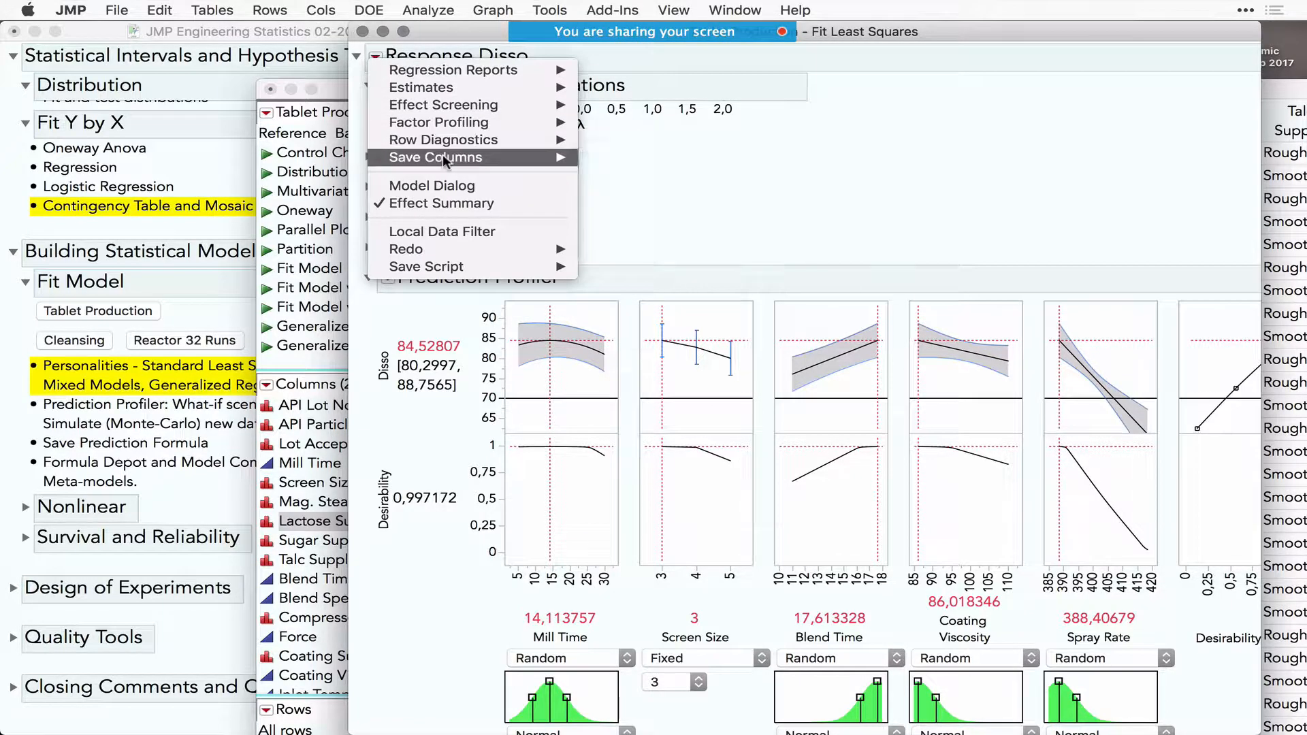
{"action": "mouse_move", "coordinate": [443, 156]}
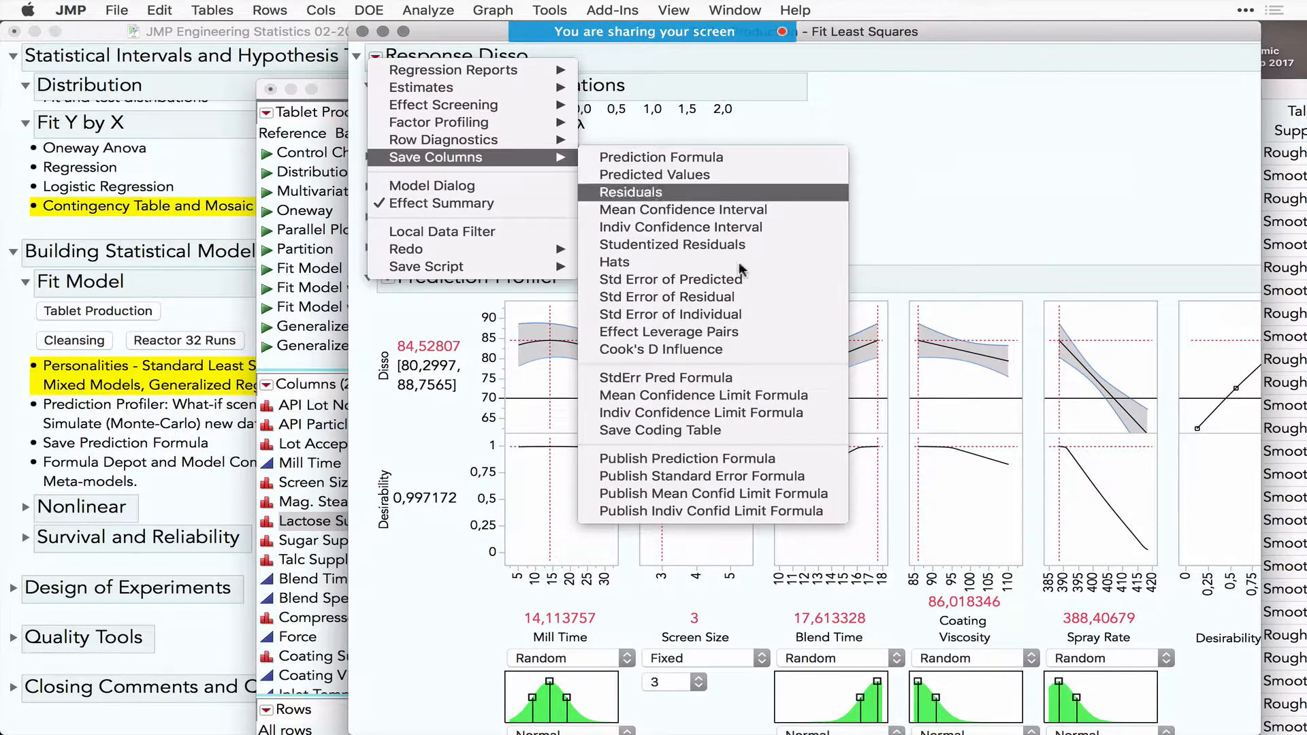
{"action": "left_click", "coordinate": [742, 460]}
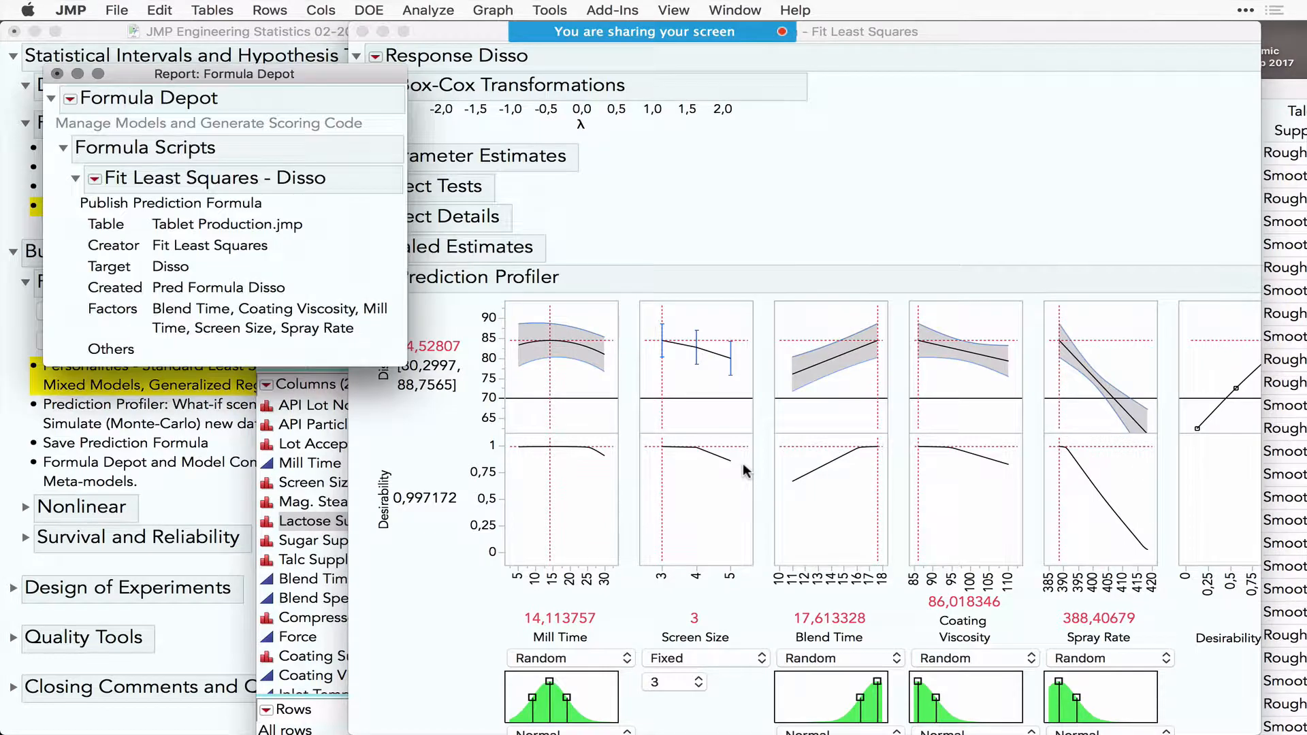
- Review the published Disso formula's code generation options and close the Formula Depot report without saving
{"action": "left_click", "coordinate": [94, 179]}
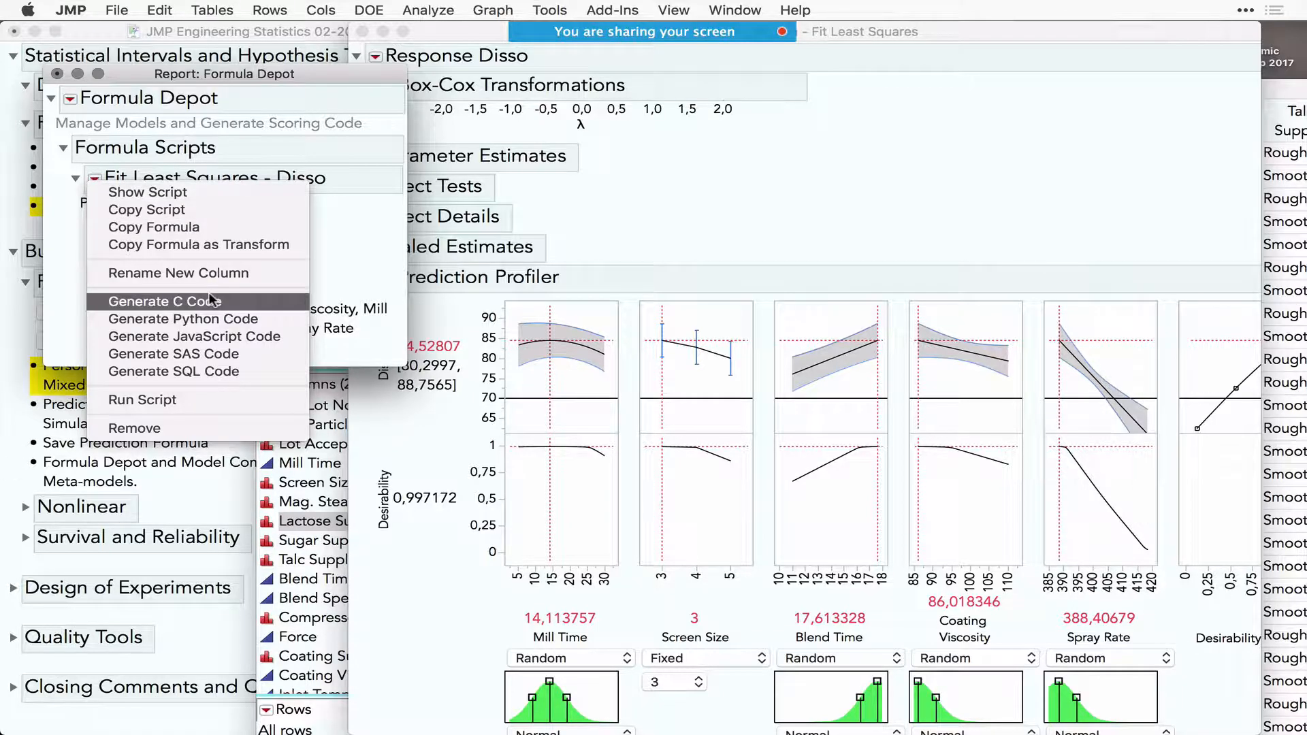
{"action": "left_click", "coordinate": [210, 371]}
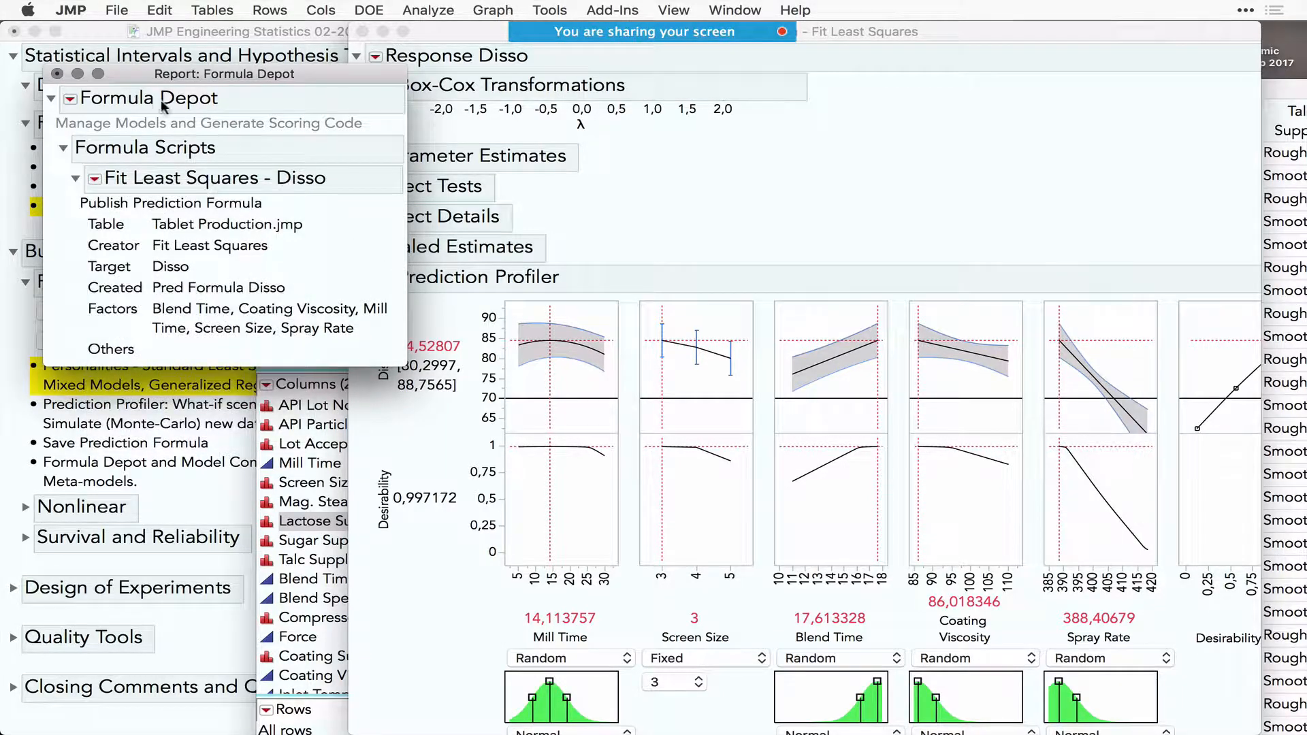
{"action": "left_click", "coordinate": [62, 69]}
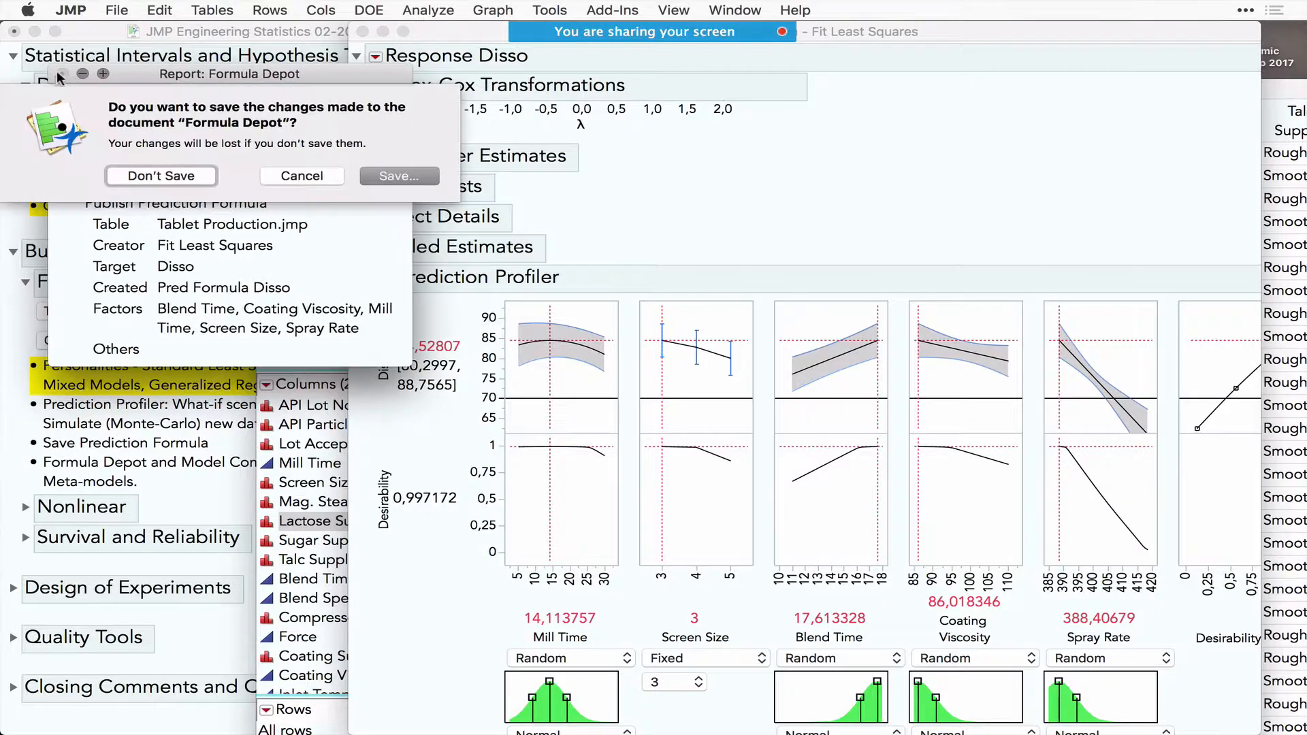
{"action": "left_click", "coordinate": [163, 176]}
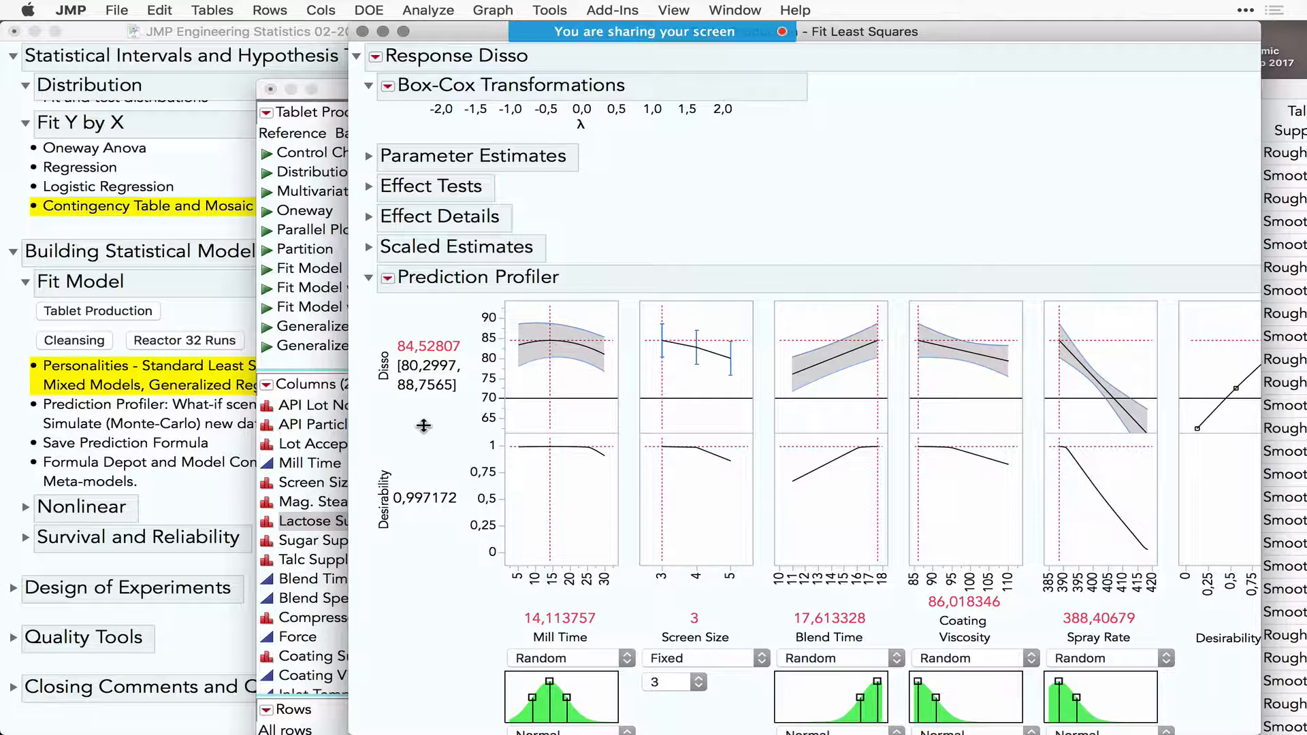
- Close the Disso least squares report and the Tablet Production table without saving changes
{"action": "scroll", "coordinate": [692, 206], "scroll_direction": "up", "scroll_amount": 10}
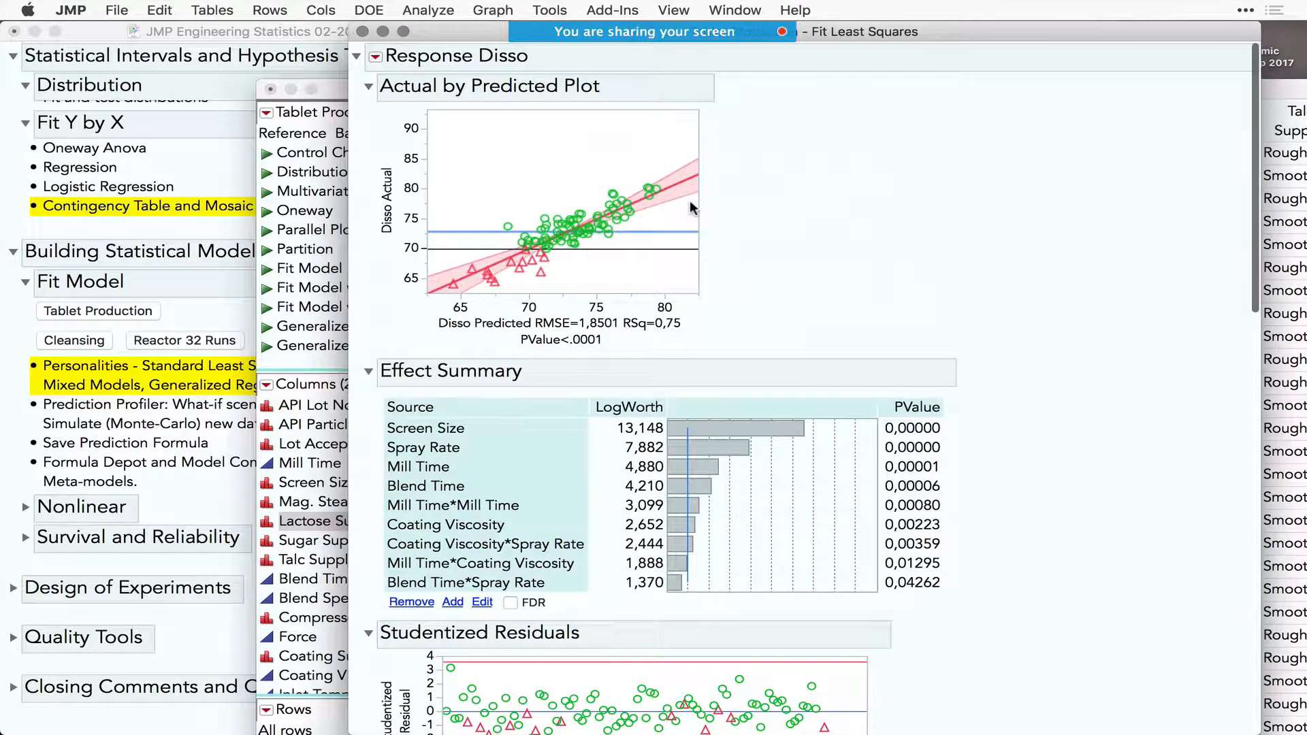
{"action": "left_click", "coordinate": [363, 32]}
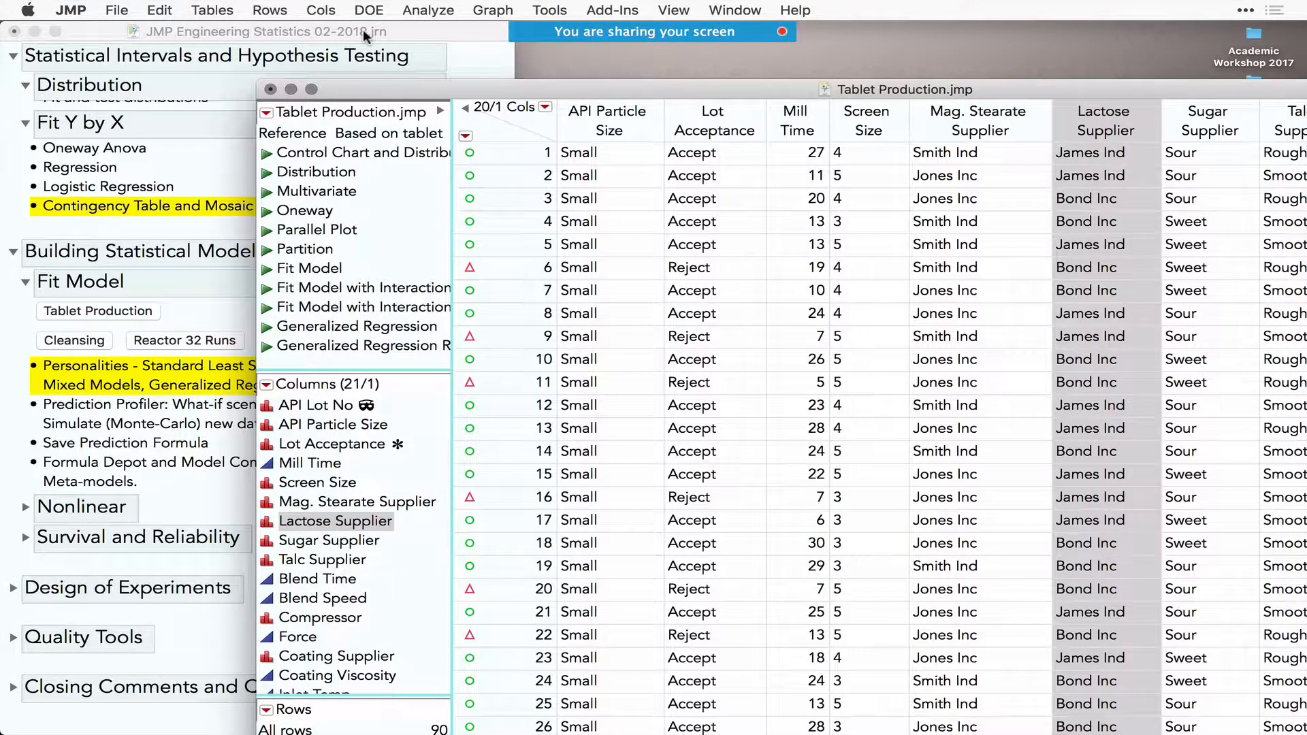
{"action": "left_click", "coordinate": [271, 90]}
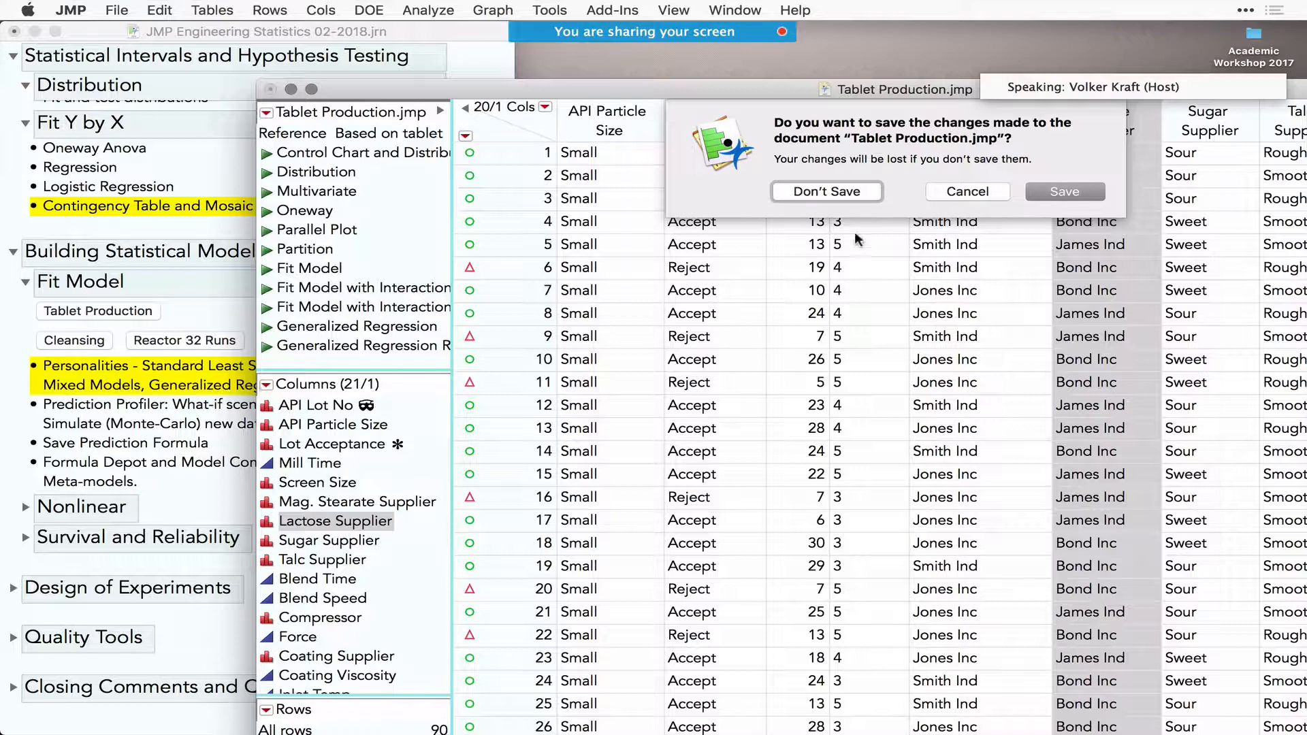
{"action": "left_click", "coordinate": [827, 193]}
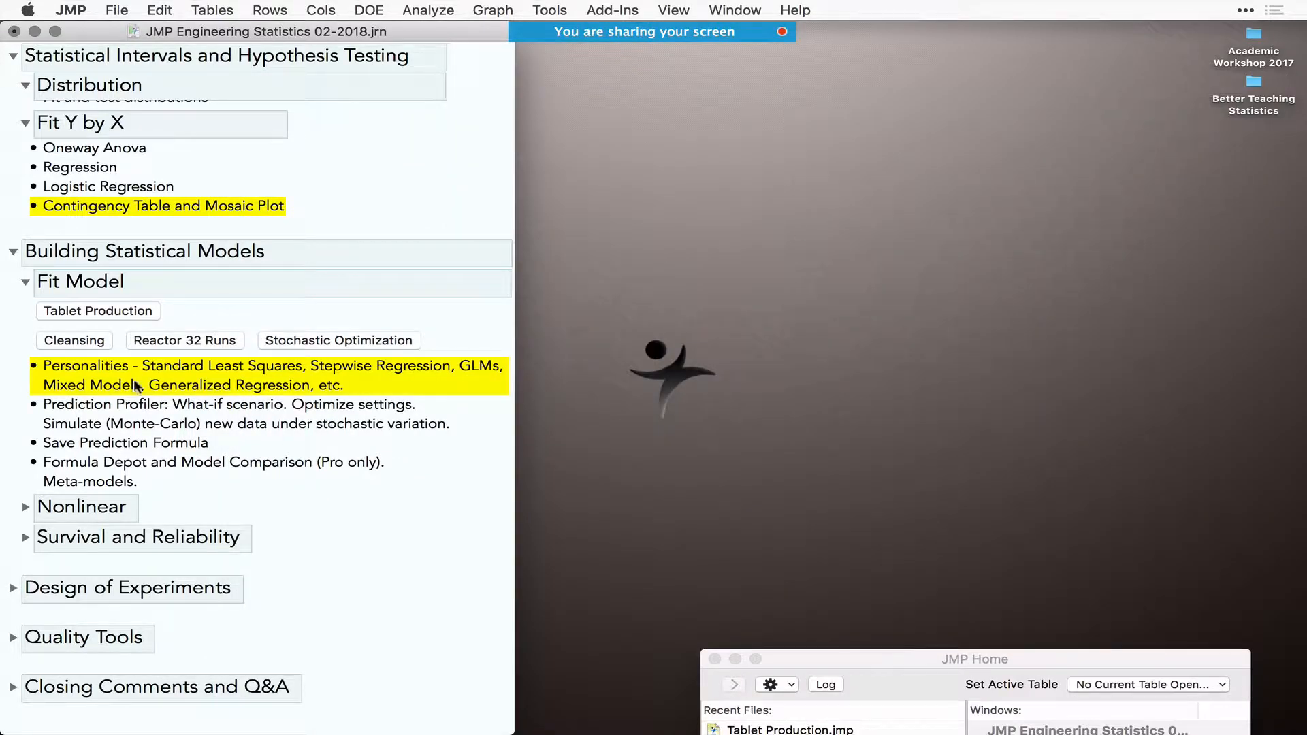
- Highlight the Save Prediction Formula bullet in the journal and expand the Nonlinear section
{"action": "left_click", "coordinate": [137, 444]}
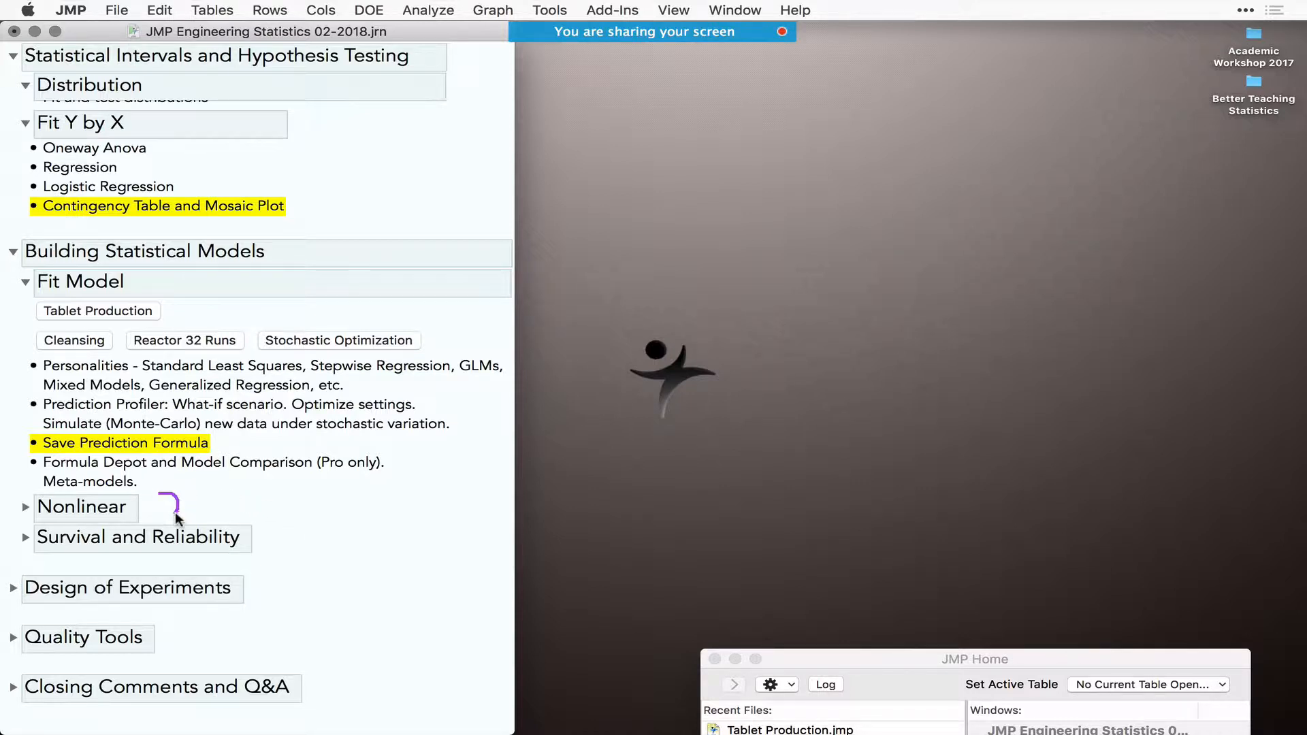
{"action": "mouse_move", "coordinate": [176, 518]}
{"action": "left_mouse_down"}
{"action": "mouse_move", "coordinate": [298, 560]}
{"action": "mouse_move", "coordinate": [271, 550]}
{"action": "mouse_move", "coordinate": [244, 643]}
{"action": "mouse_move", "coordinate": [173, 643]}
{"action": "left_mouse_up"}
{"action": "left_click", "coordinate": [27, 507]}
{"action": "scroll", "coordinate": [161, 591], "scroll_direction": "down", "scroll_amount": 3}
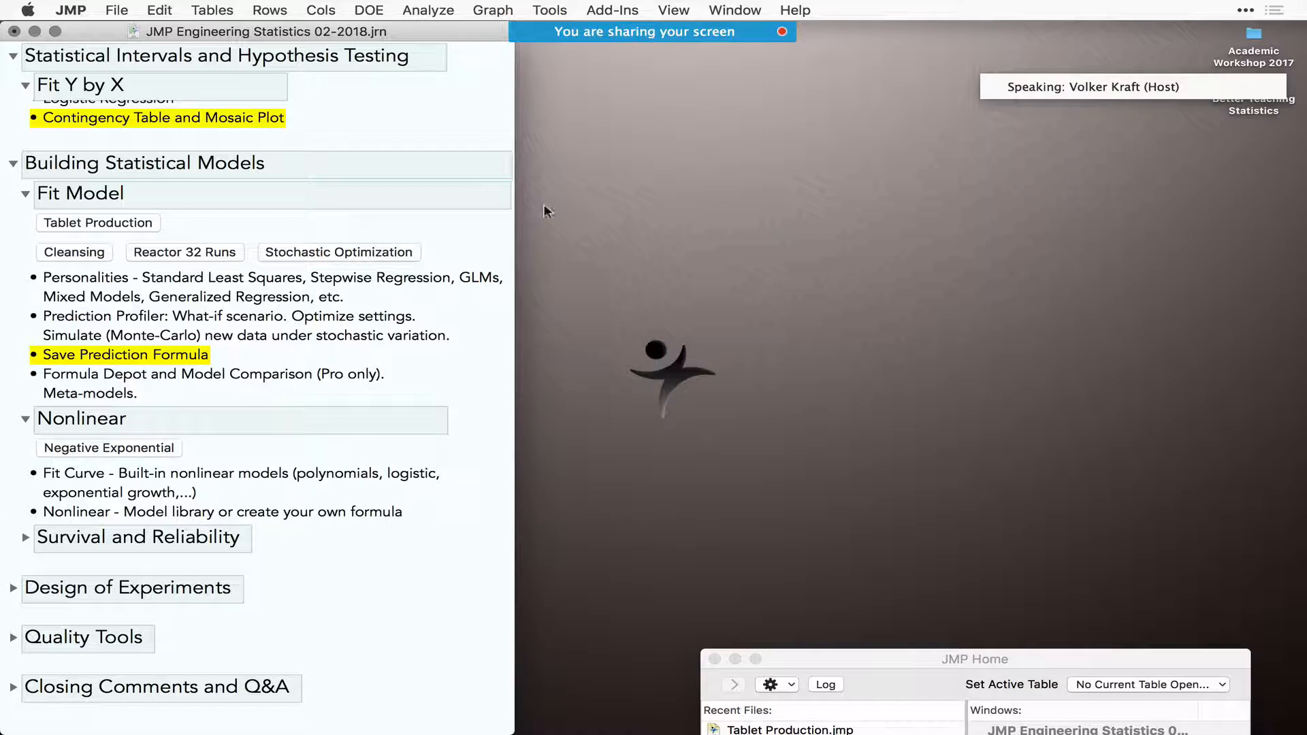
{"action": "left_click", "coordinate": [422, 10]}
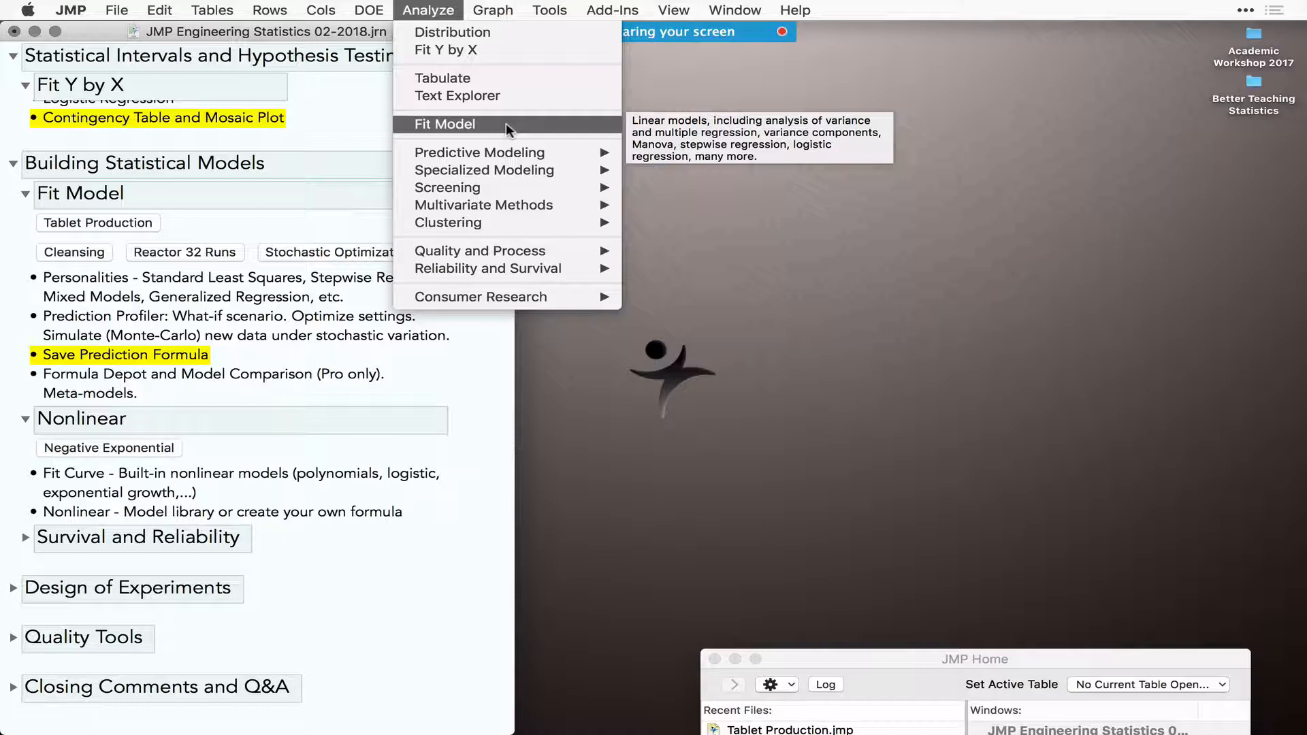
{"action": "mouse_move", "coordinate": [515, 151]}
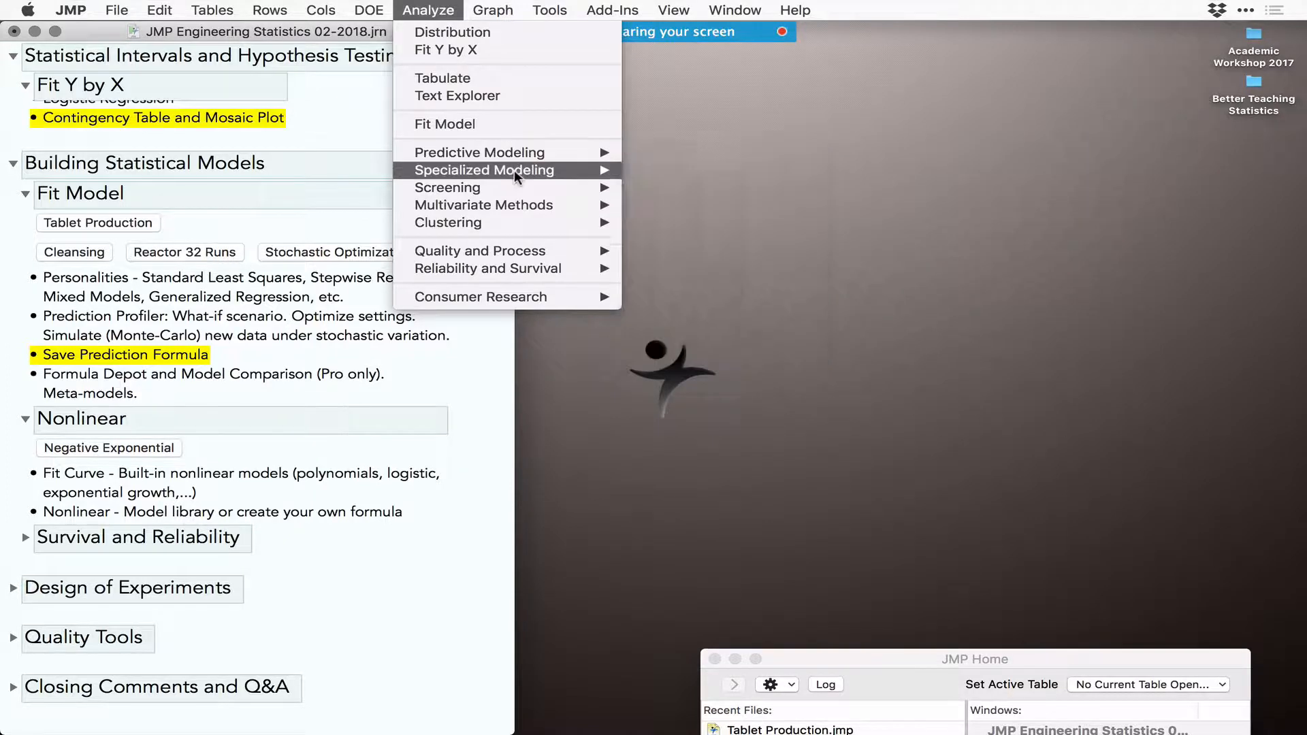
{"action": "mouse_move", "coordinate": [514, 194]}
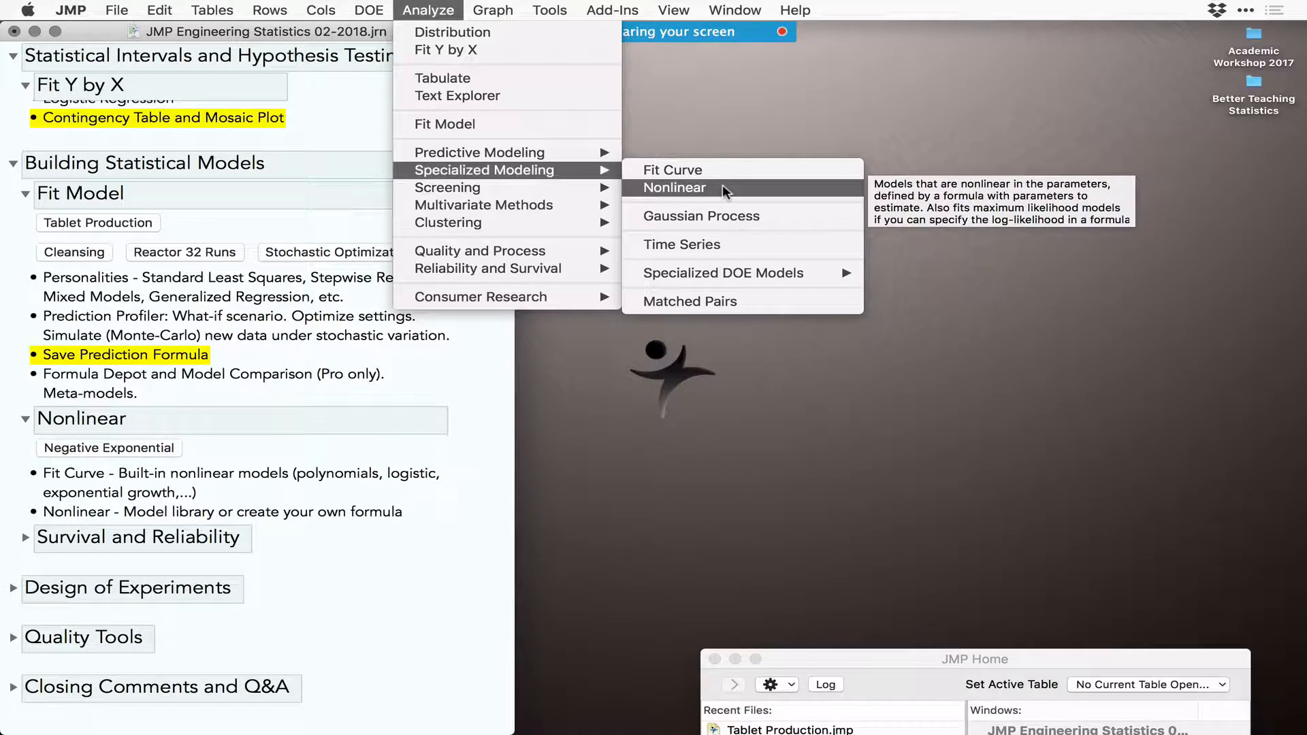
{"action": "left_click", "coordinate": [733, 378]}
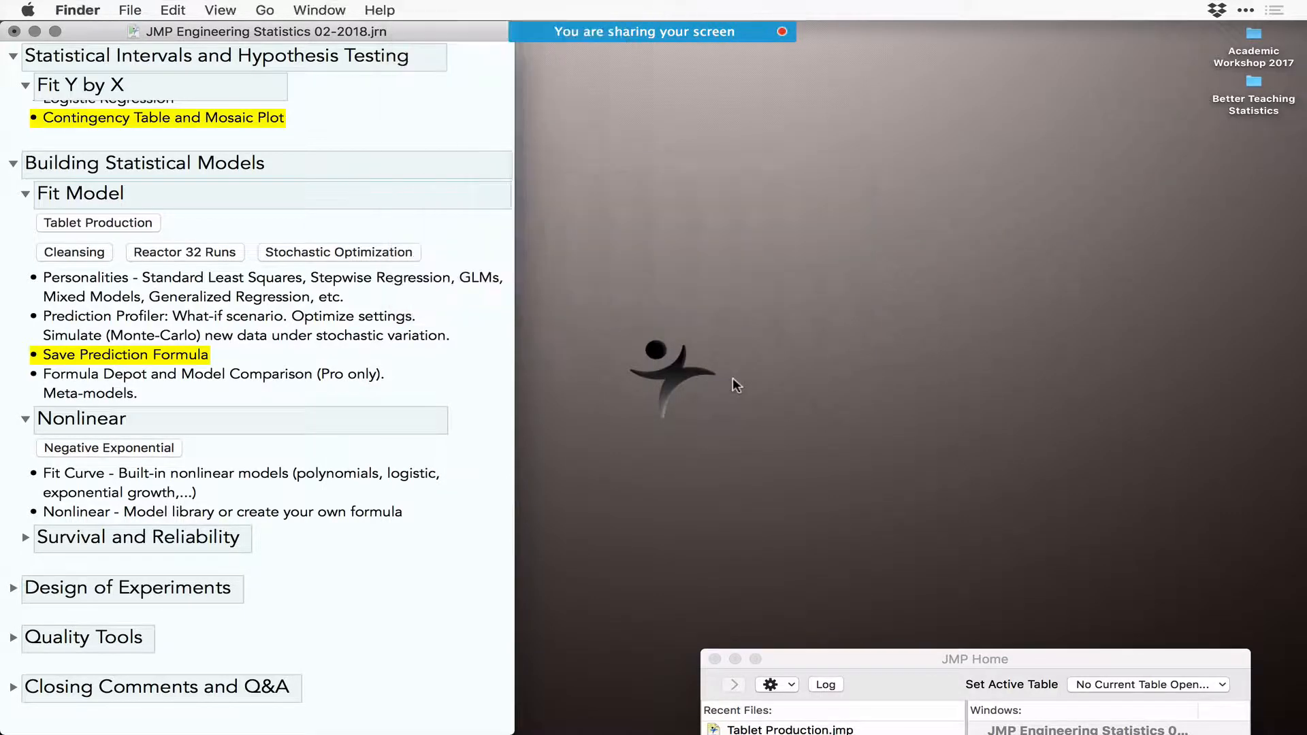
- Open the Negative Exponential table from the journal, plot Y against X in Graph Builder, and close the graph
{"action": "left_click", "coordinate": [124, 447]}
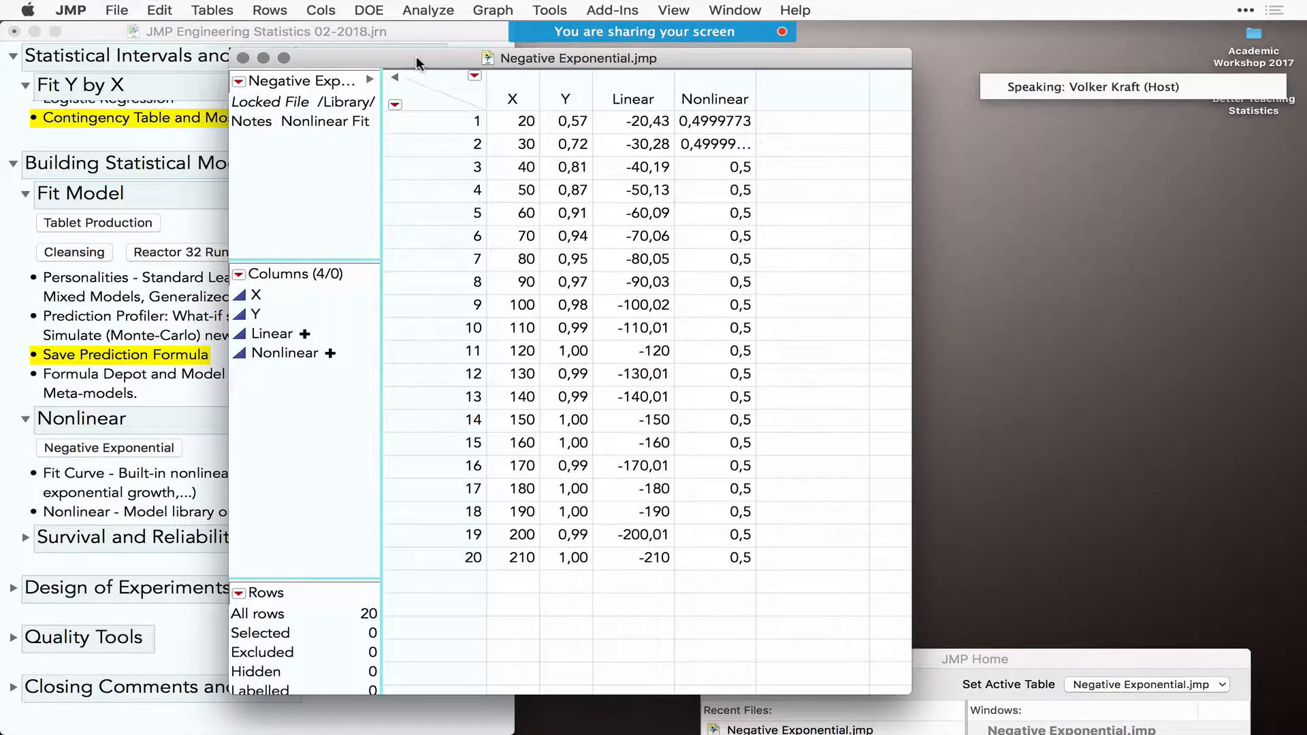
{"action": "left_click_drag", "start_coordinate": [416, 56], "coordinate": [438, 97]}
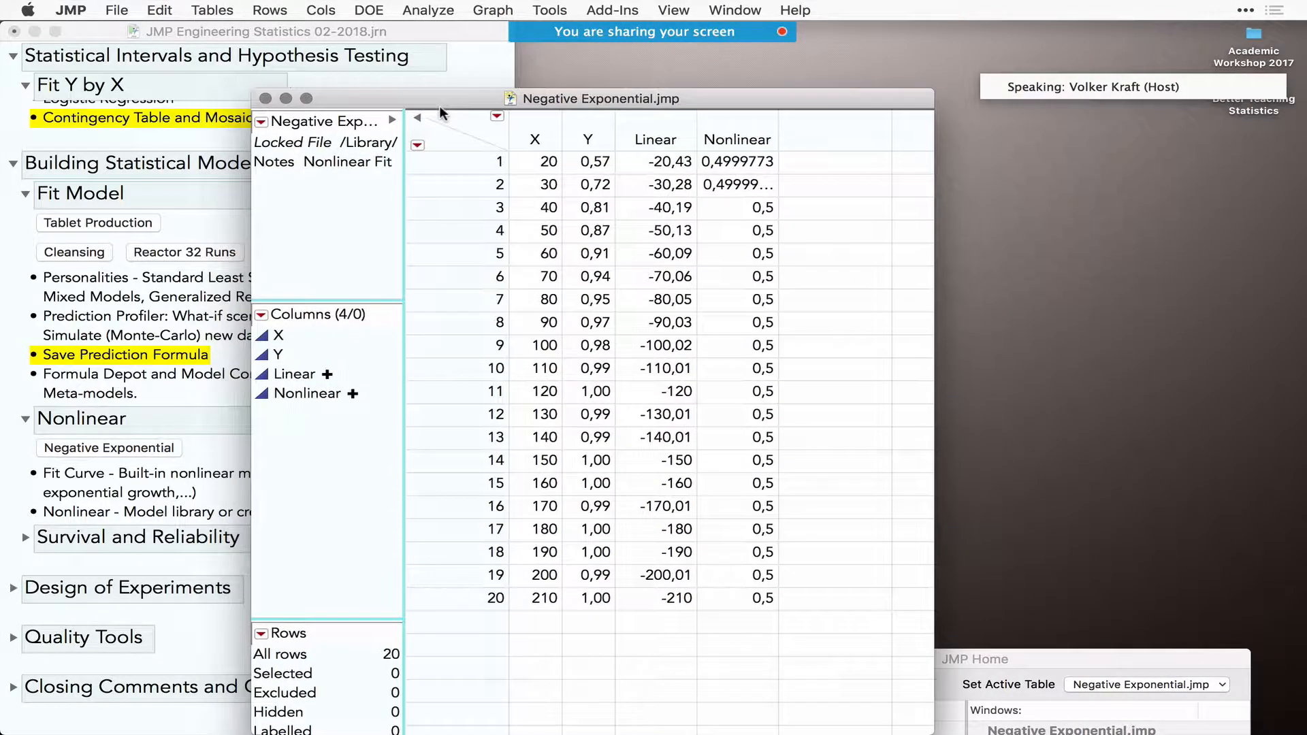
{"action": "left_click", "coordinate": [495, 10]}
{"action": "left_click", "coordinate": [515, 33]}
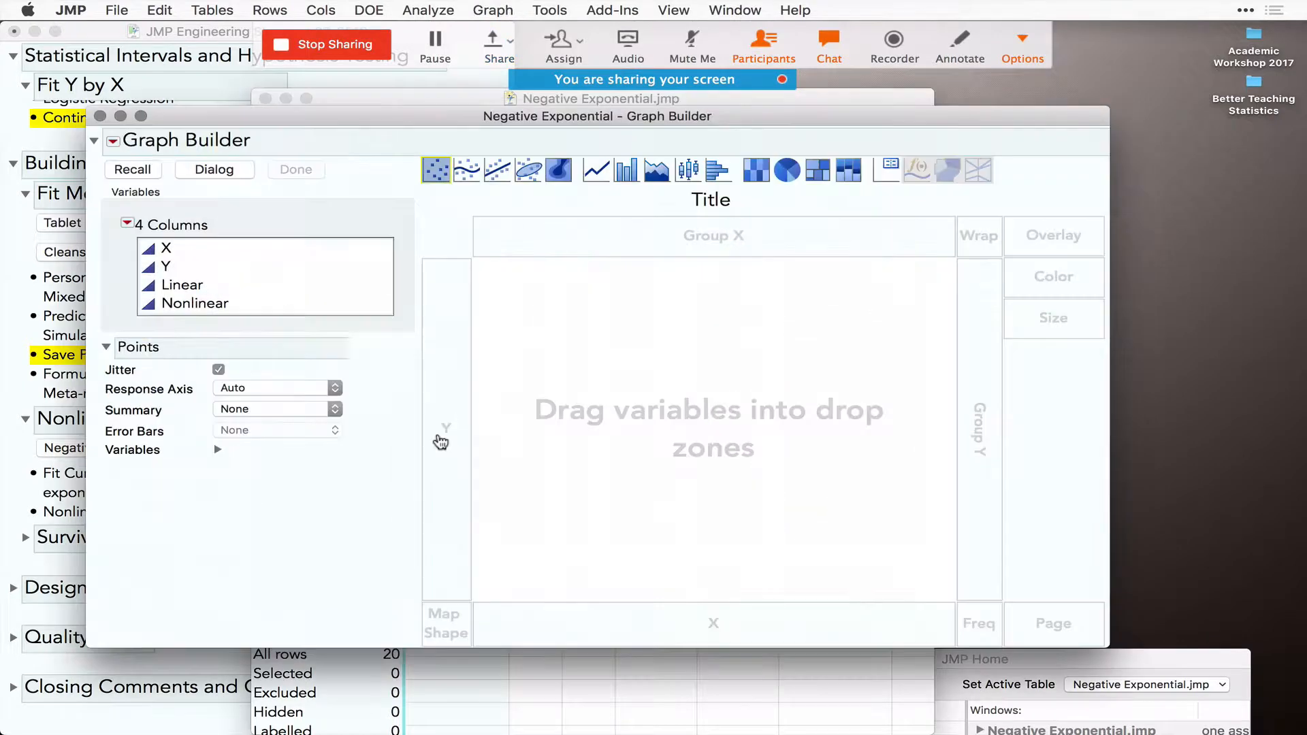
{"action": "left_click_drag", "start_coordinate": [179, 248], "coordinate": [777, 497]}
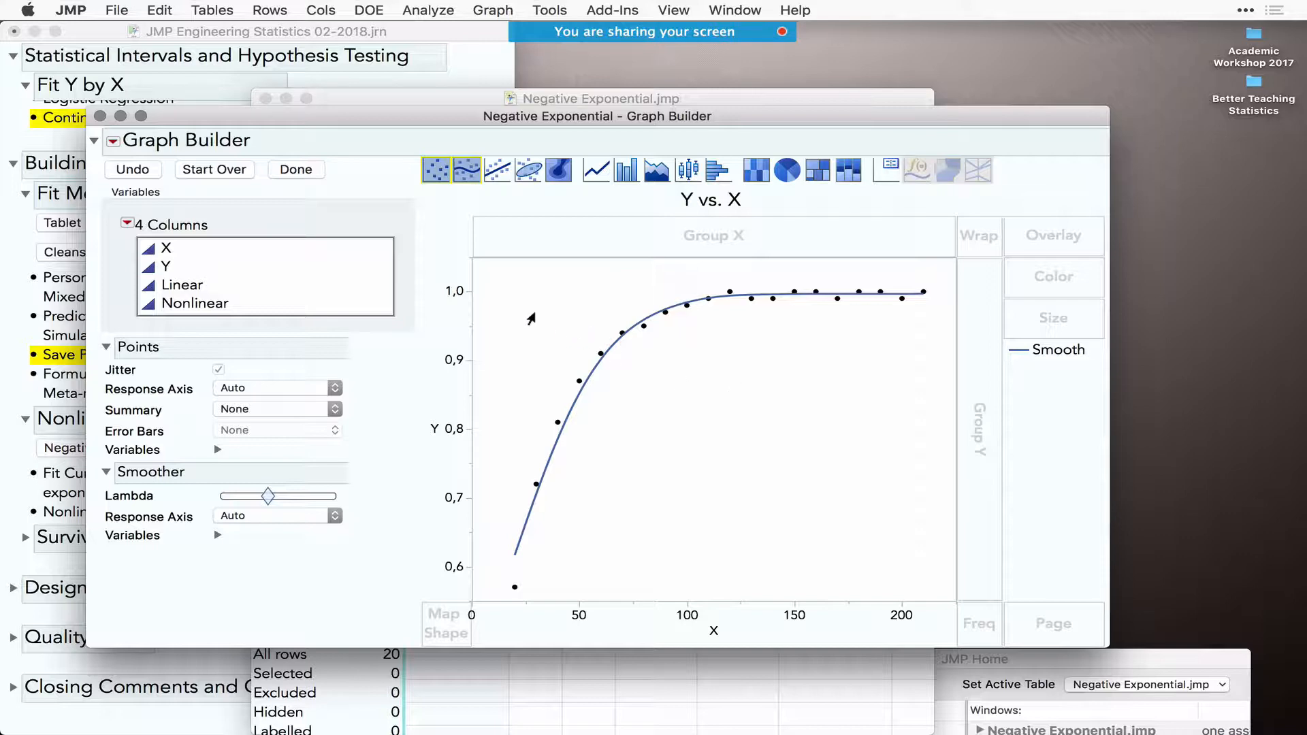
{"action": "left_click", "coordinate": [100, 117]}
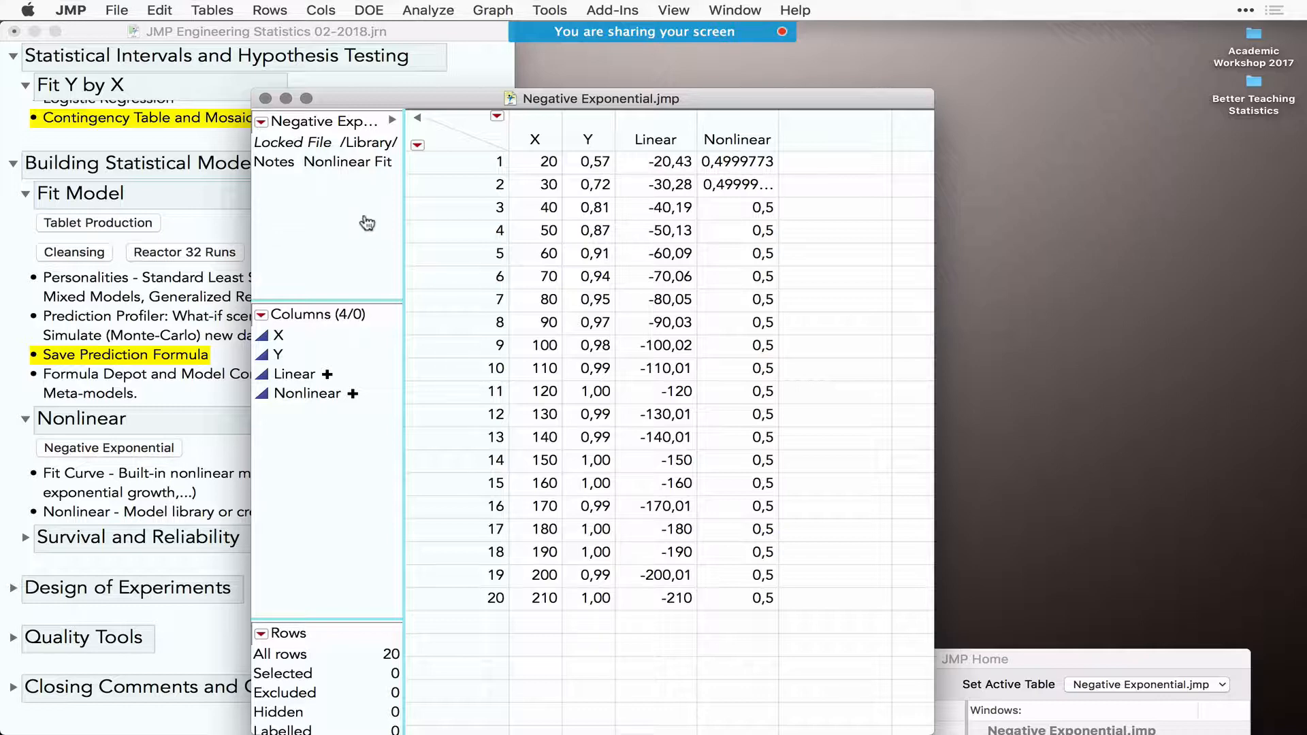
- Launch the Nonlinear platform on the Negative Exponential table and assign column Y as the response
{"action": "left_click", "coordinate": [431, 10]}
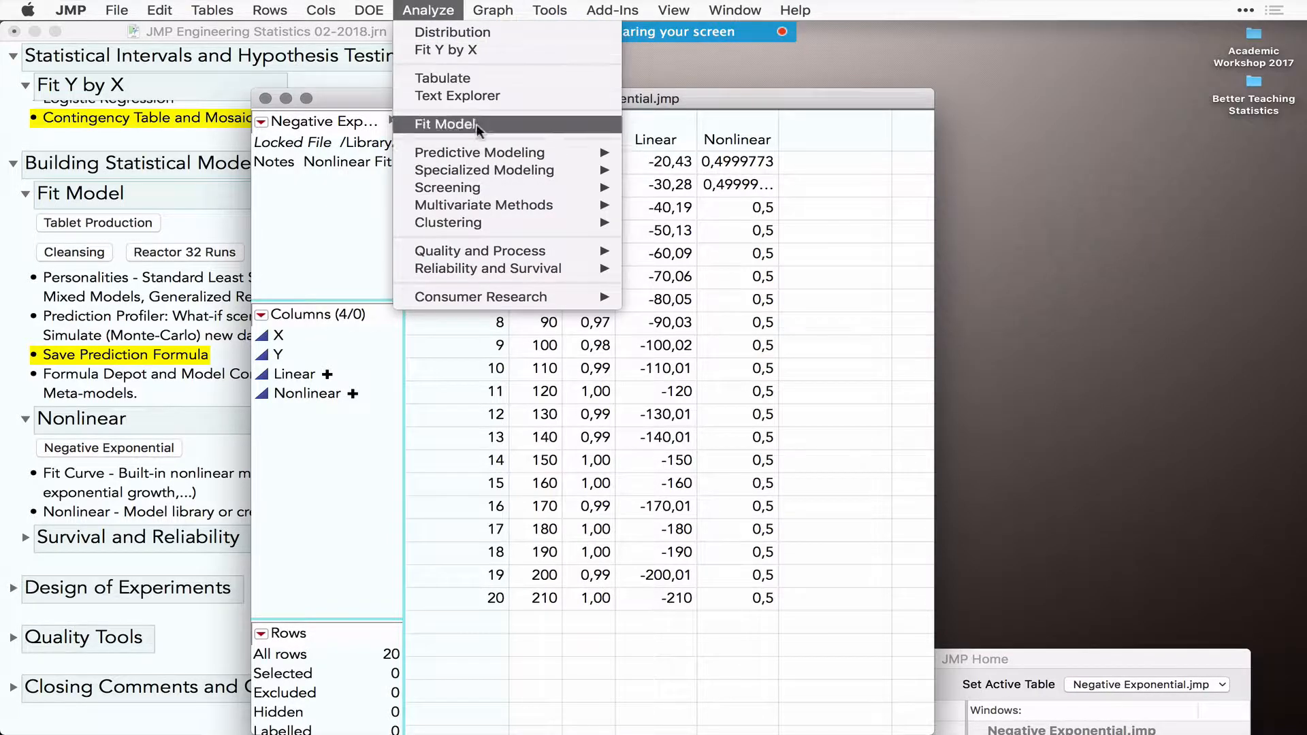
{"action": "mouse_move", "coordinate": [472, 187]}
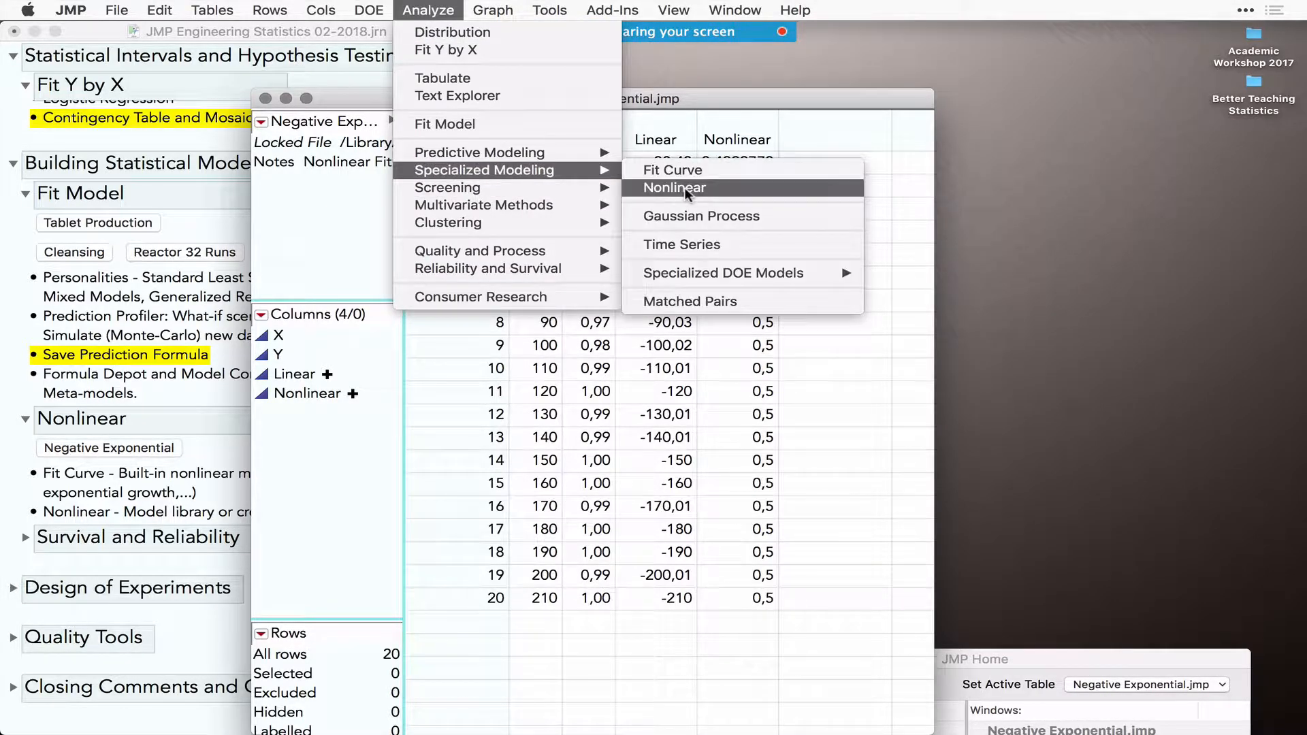
{"action": "left_click", "coordinate": [684, 187]}
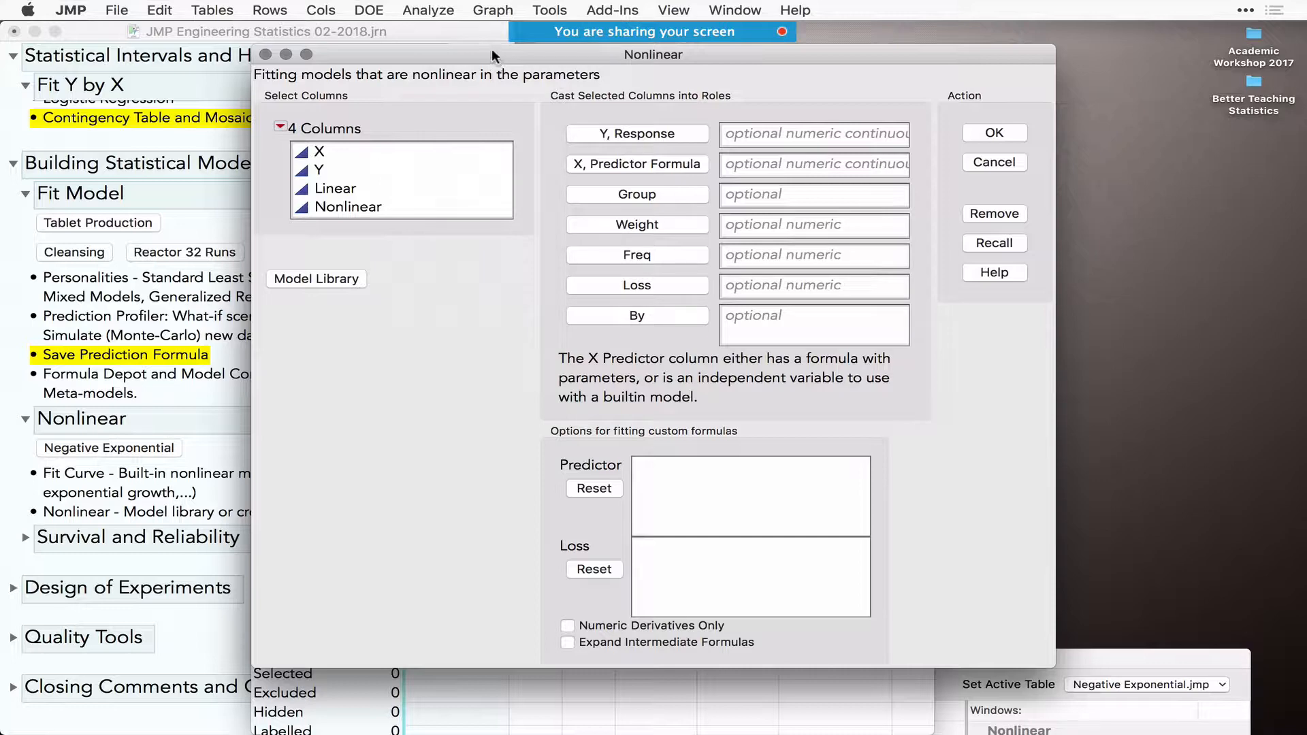
{"action": "left_click_drag", "start_coordinate": [491, 47], "coordinate": [614, 72]}
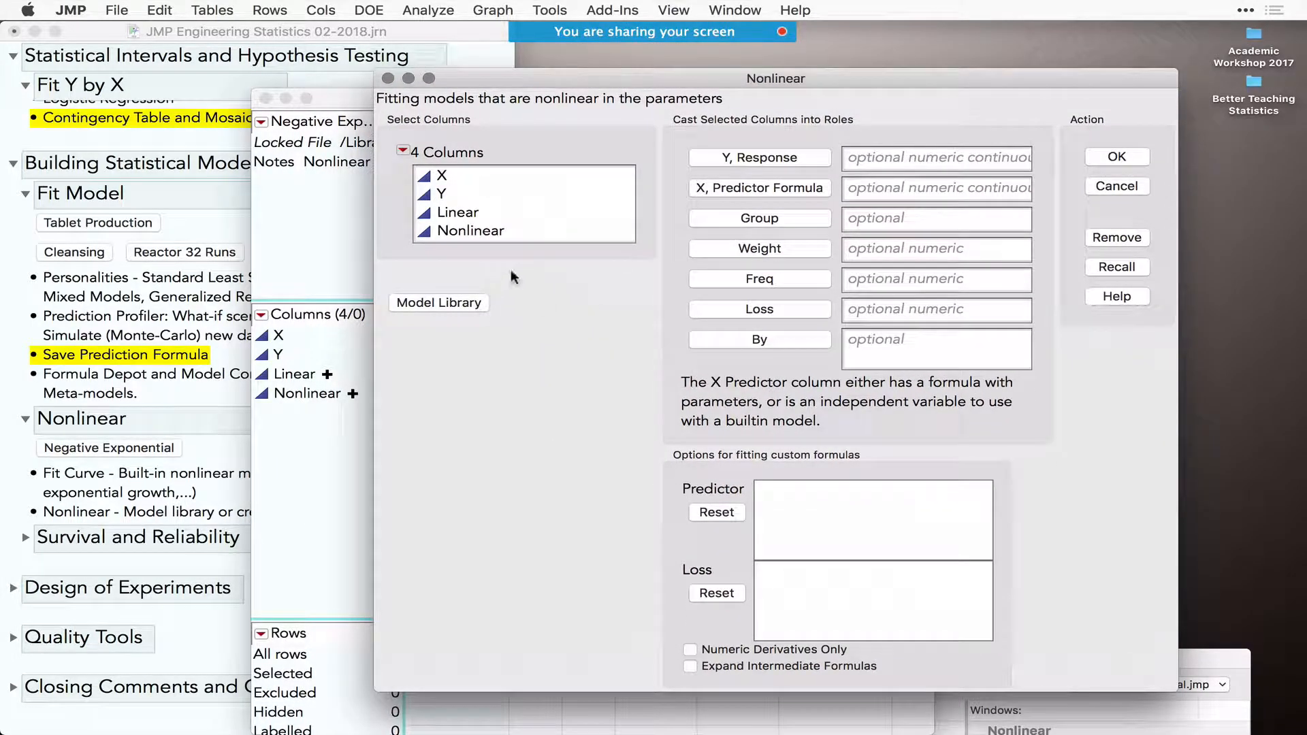
{"action": "left_click", "coordinate": [444, 196]}
{"action": "left_click", "coordinate": [763, 160]}
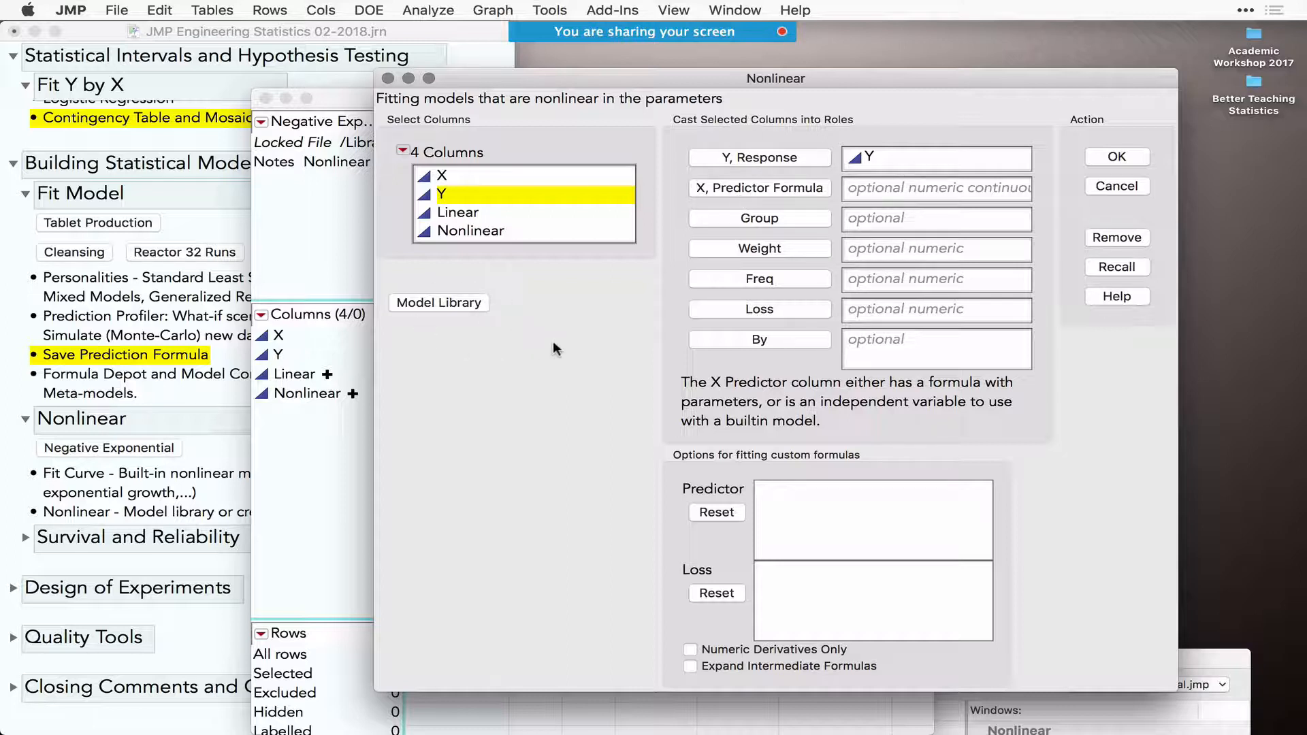
- Preview the Logistic 2p curve from the nonlinear model library with theta2 at about 0,058, and close the library
{"action": "left_click", "coordinate": [442, 304]}
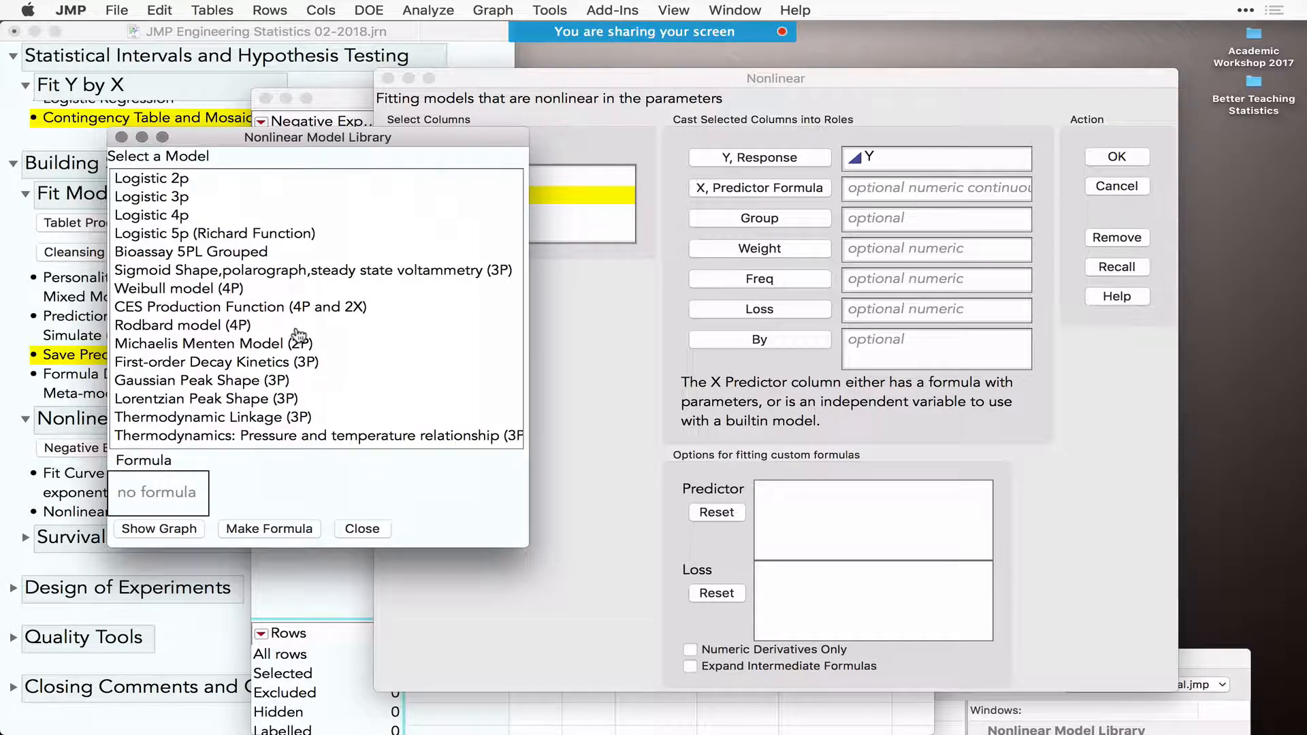
{"action": "left_click", "coordinate": [162, 180]}
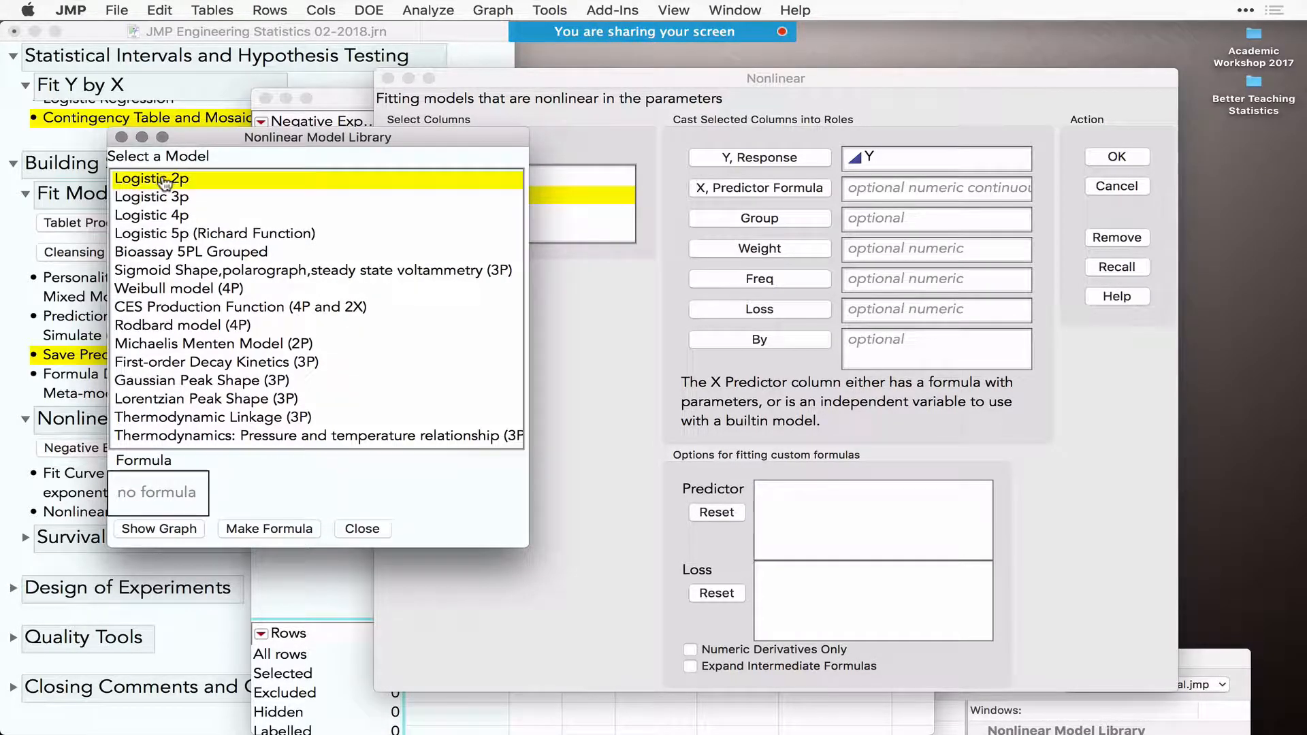
{"action": "left_click", "coordinate": [173, 531]}
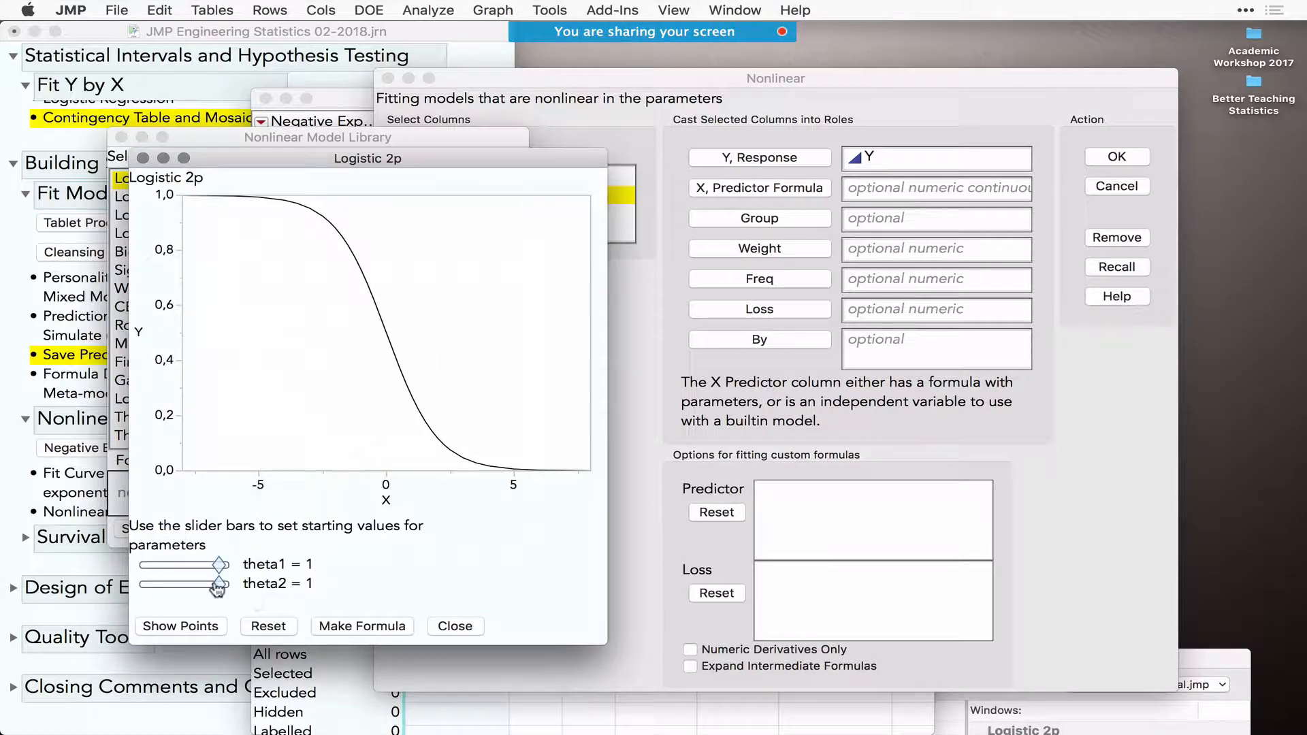
{"action": "left_click_drag", "start_coordinate": [219, 584], "coordinate": [194, 589]}
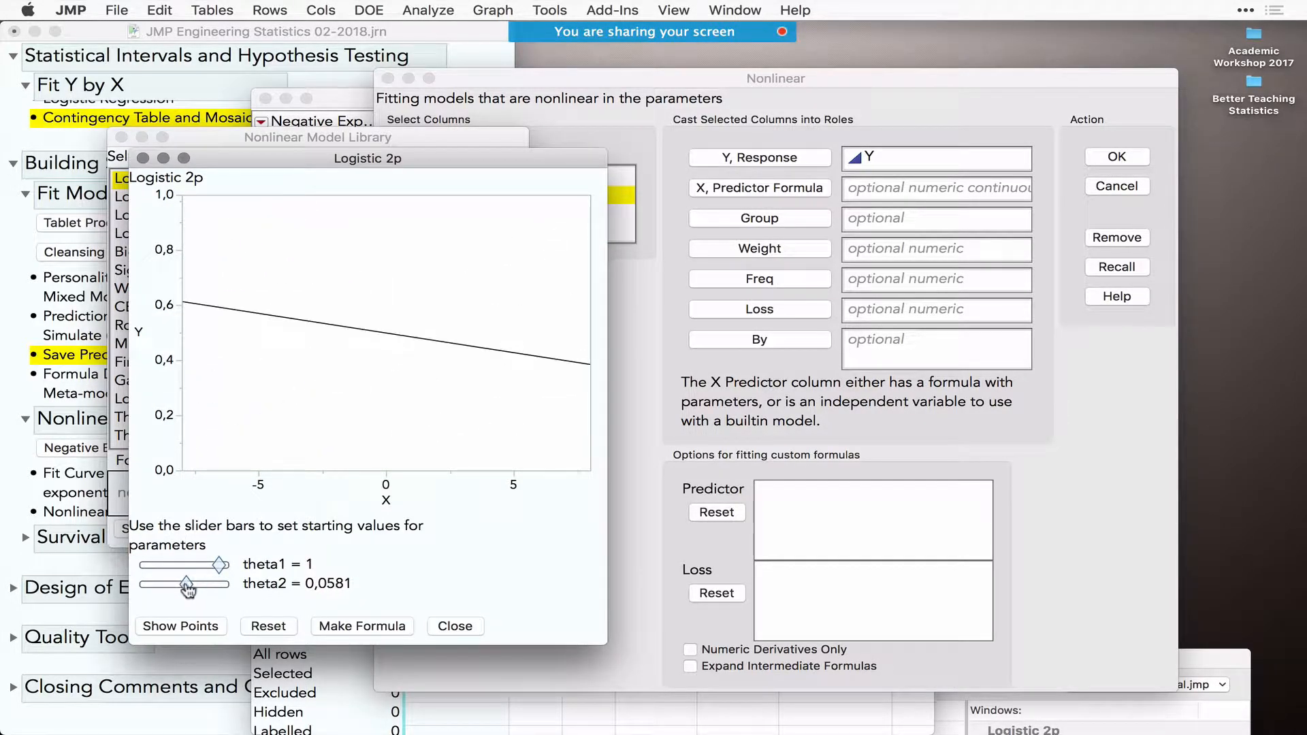
{"action": "left_click", "coordinate": [143, 158]}
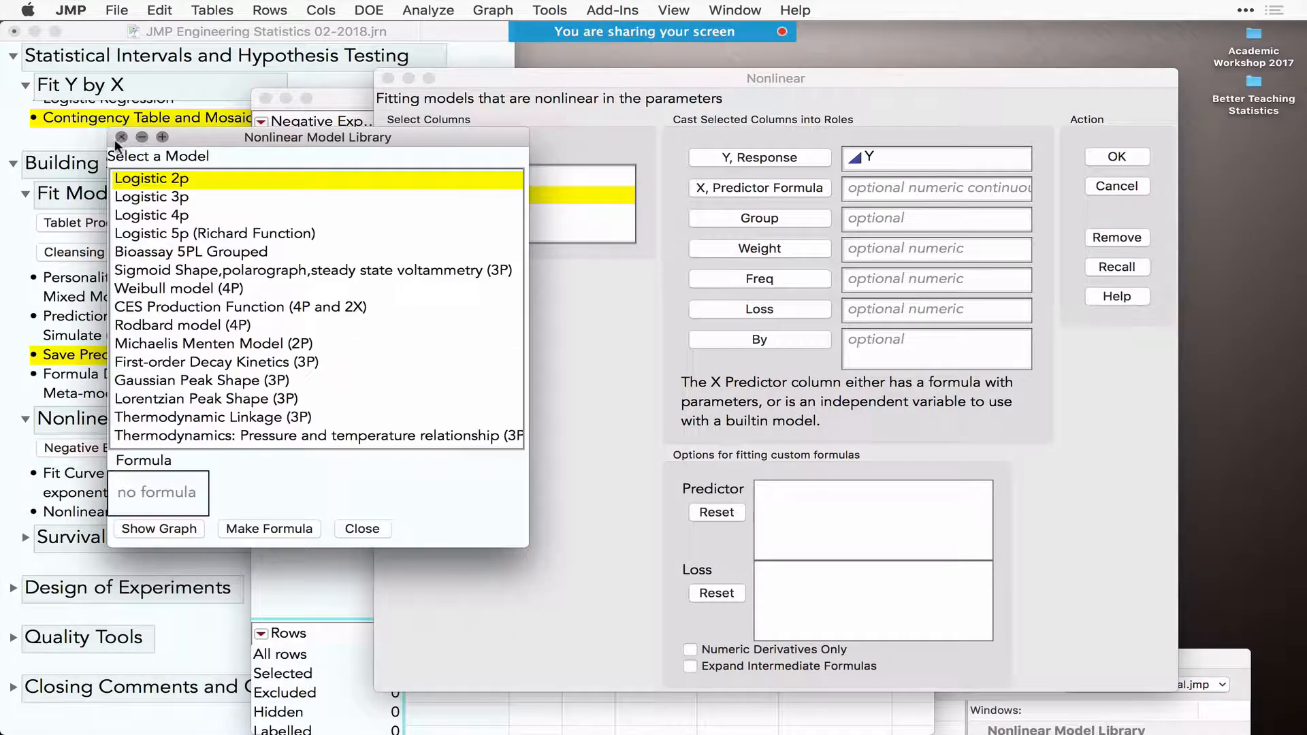
{"action": "left_click", "coordinate": [121, 138]}
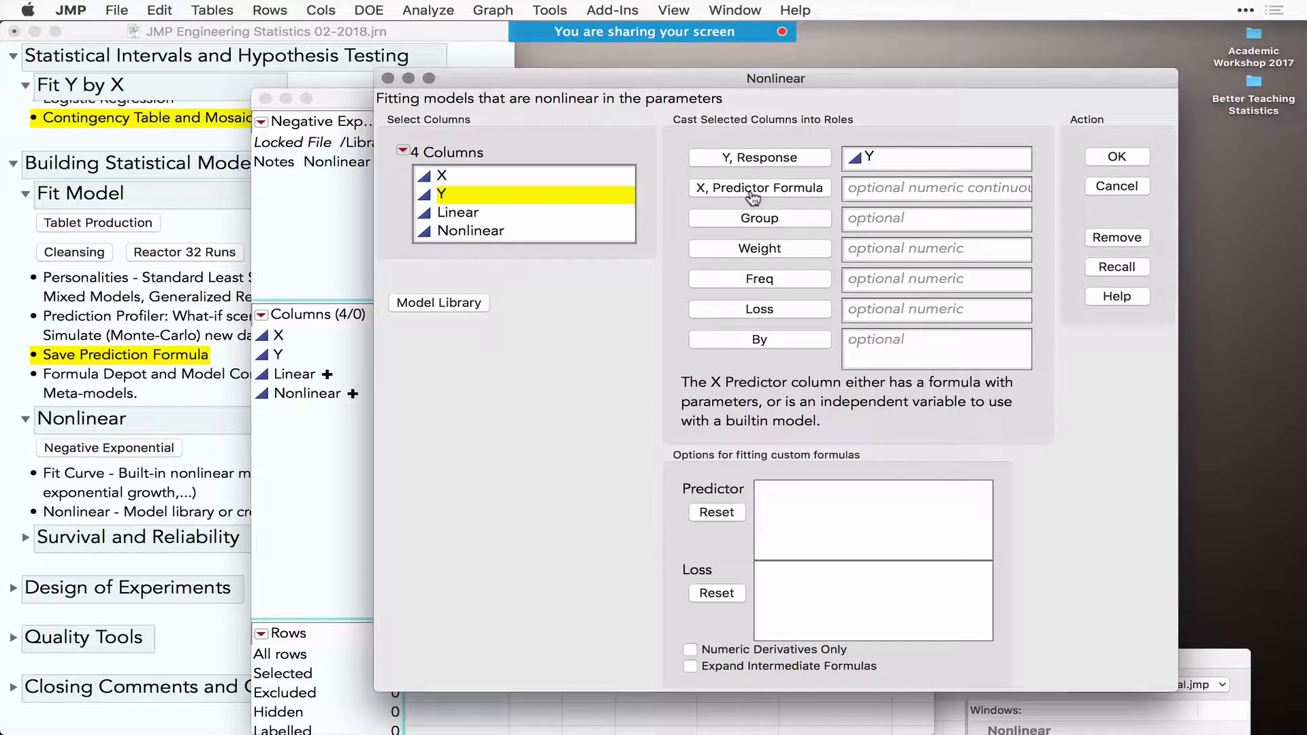
- Examine the Nonlinear column's formula and its b0 and b1 parameters, closing the formula editor without changes
{"action": "left_click", "coordinate": [298, 409]}
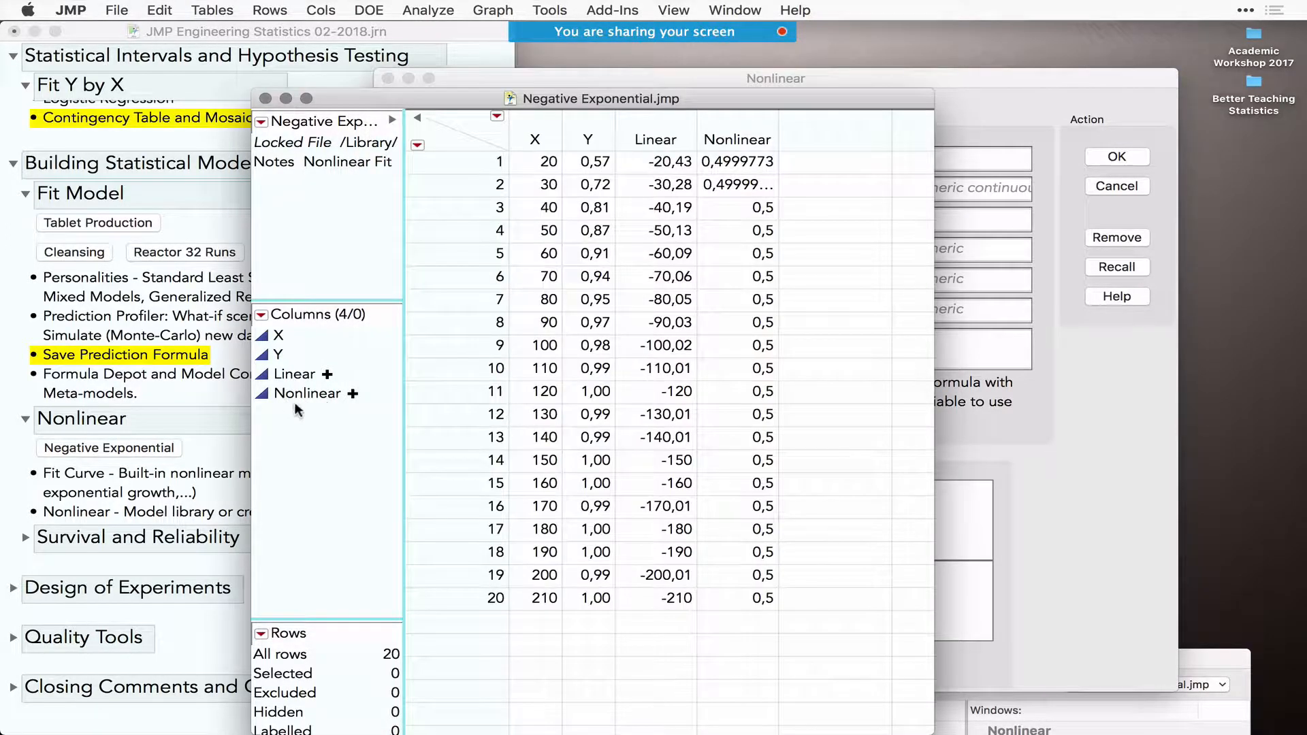
{"action": "left_click", "coordinate": [352, 395]}
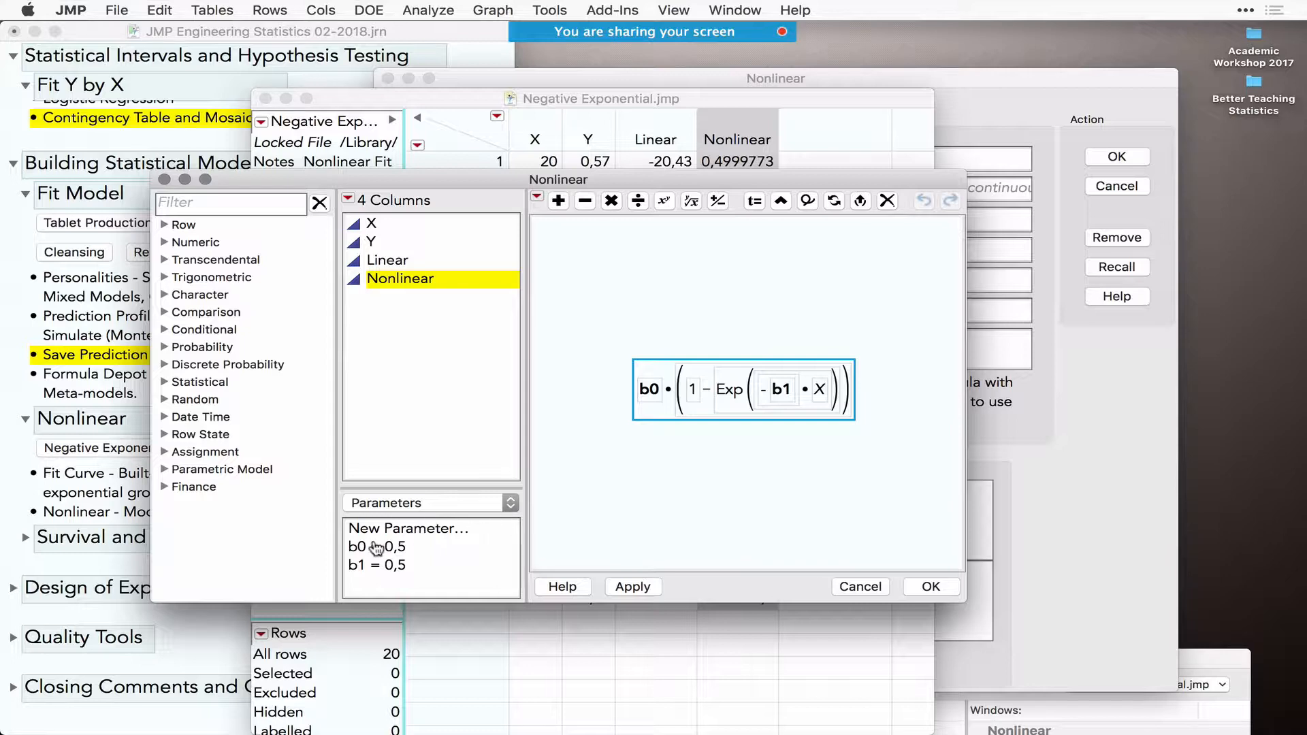
{"action": "left_click", "coordinate": [377, 549]}
{"action": "left_click", "coordinate": [378, 565]}
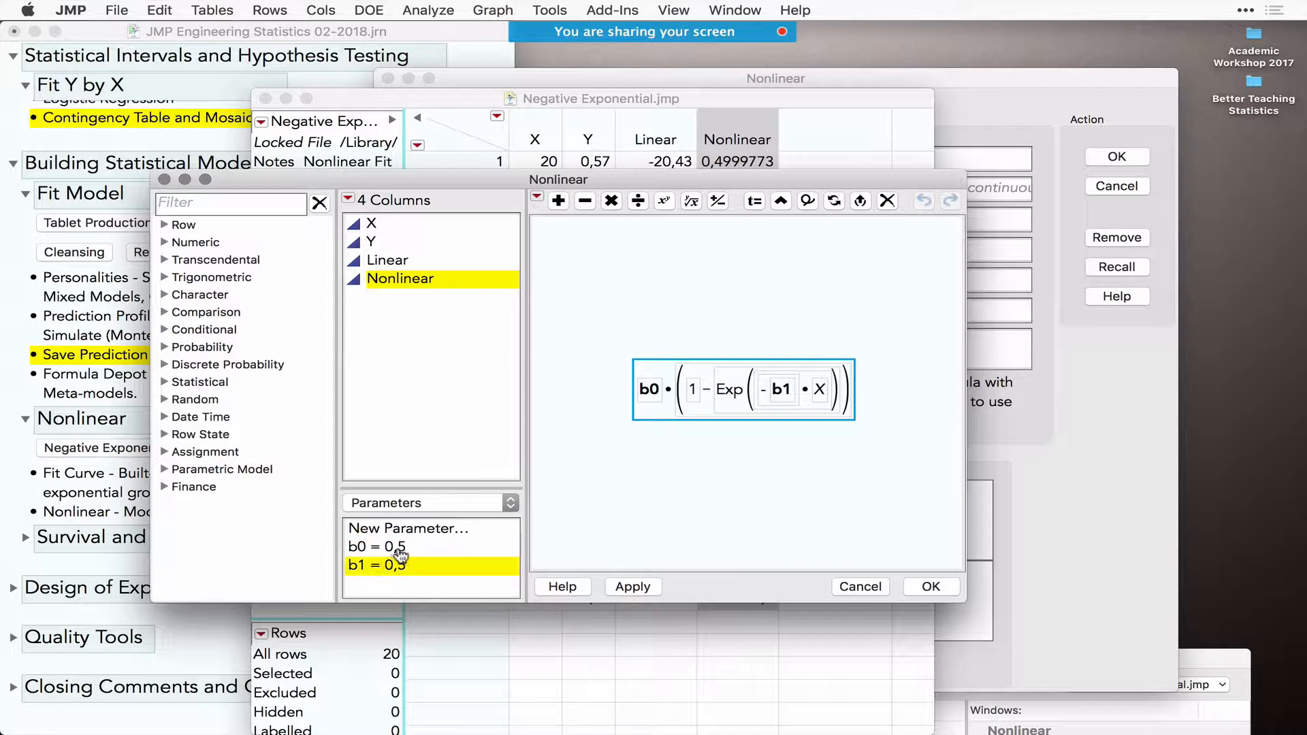
{"action": "left_click", "coordinate": [403, 549]}
{"action": "left_click", "coordinate": [403, 565]}
{"action": "left_click", "coordinate": [406, 550]}
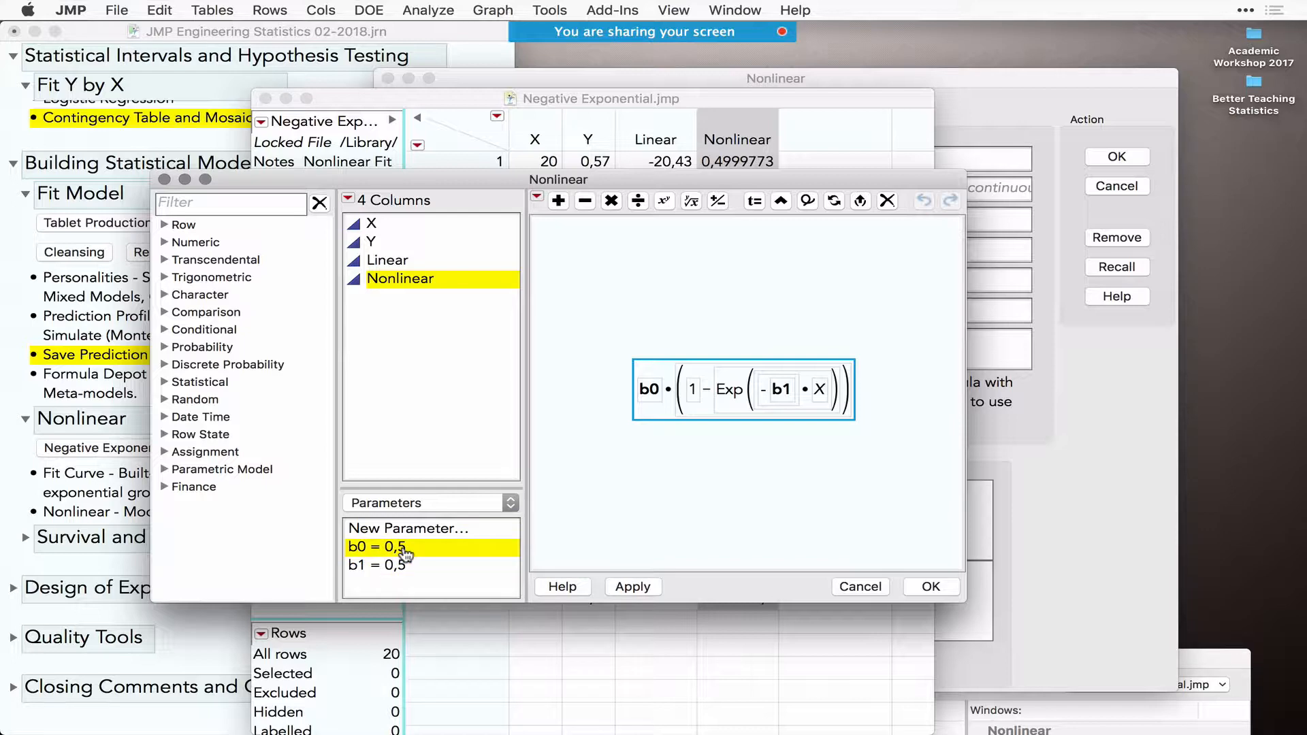
{"action": "left_click", "coordinate": [868, 590]}
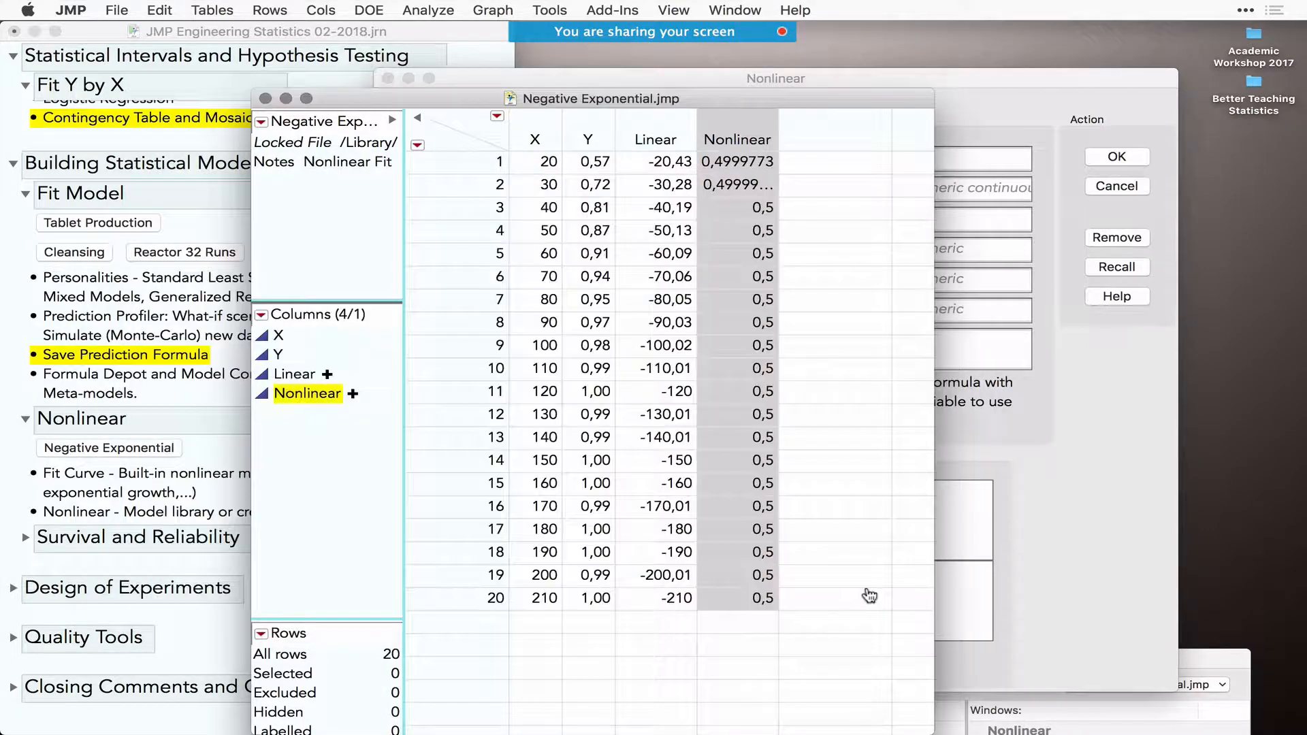
- Assign the Nonlinear column as the predictor formula and run the nonlinear fit of Y
{"action": "left_click", "coordinate": [1079, 479]}
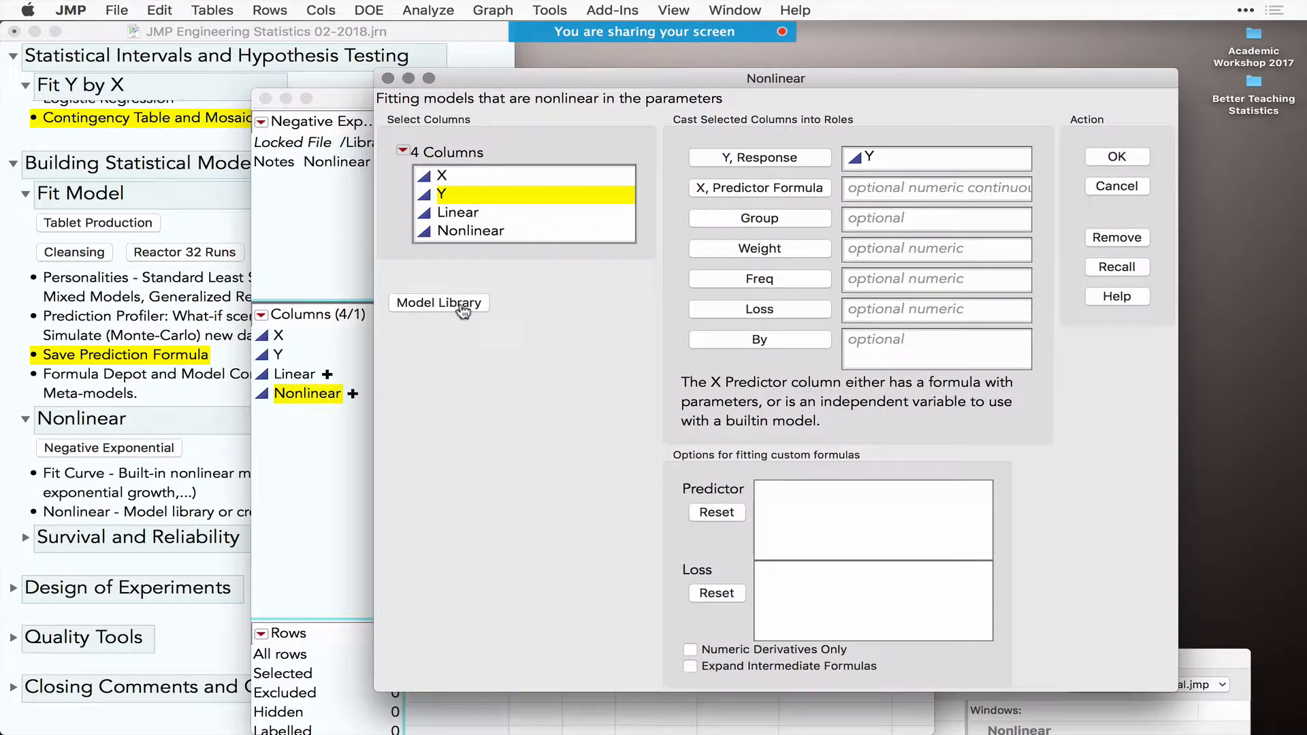
{"action": "left_click", "coordinate": [480, 233]}
{"action": "left_click", "coordinate": [771, 197]}
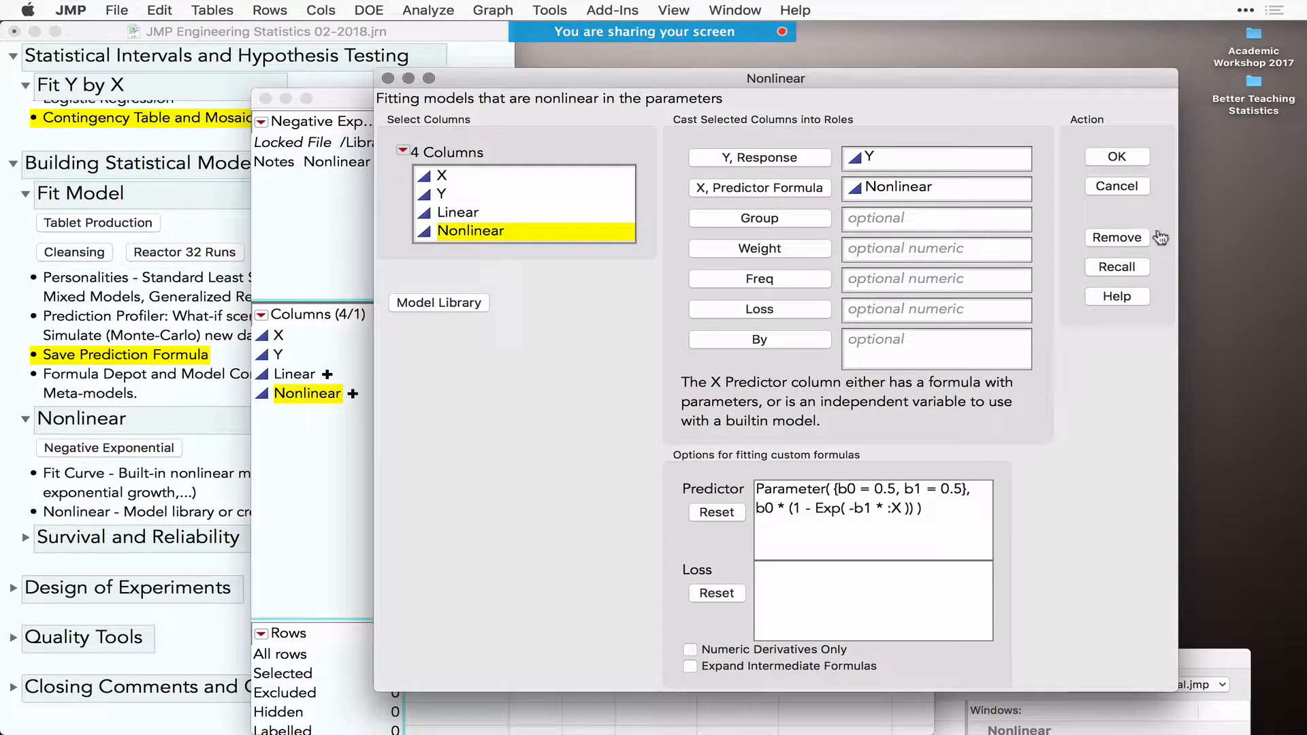
{"action": "left_click", "coordinate": [1122, 161]}
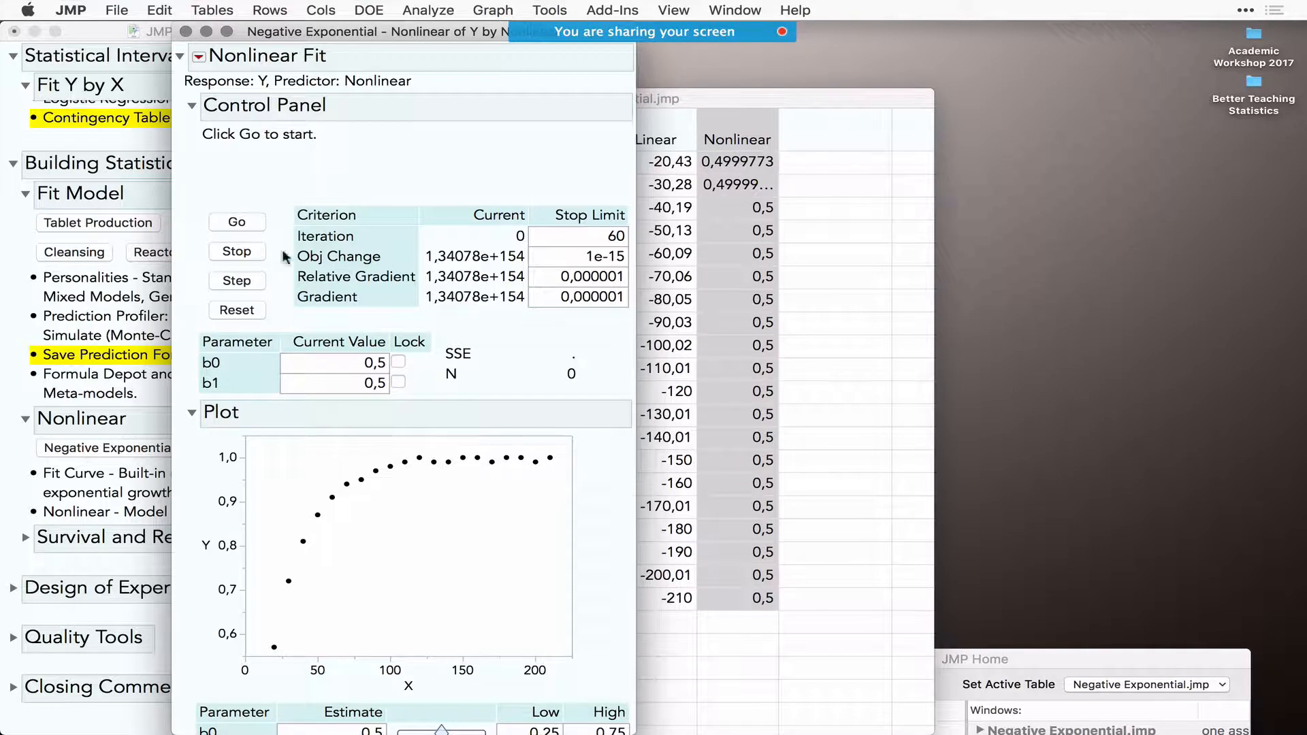
{"action": "left_click", "coordinate": [237, 224]}
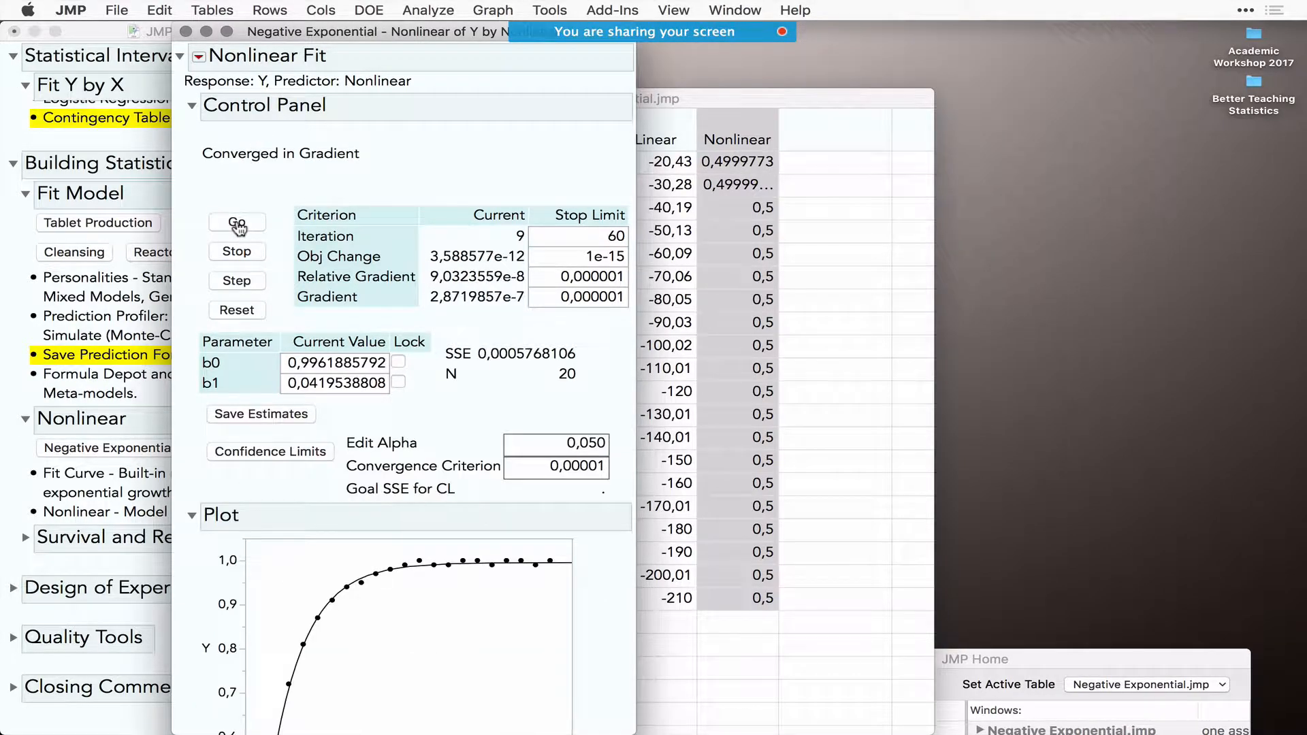
- Review the nonlinear fit's convergence, plot and Solution estimates, and close the report and the Negative Exponential table
{"action": "left_click_drag", "start_coordinate": [191, 170], "coordinate": [388, 171]}
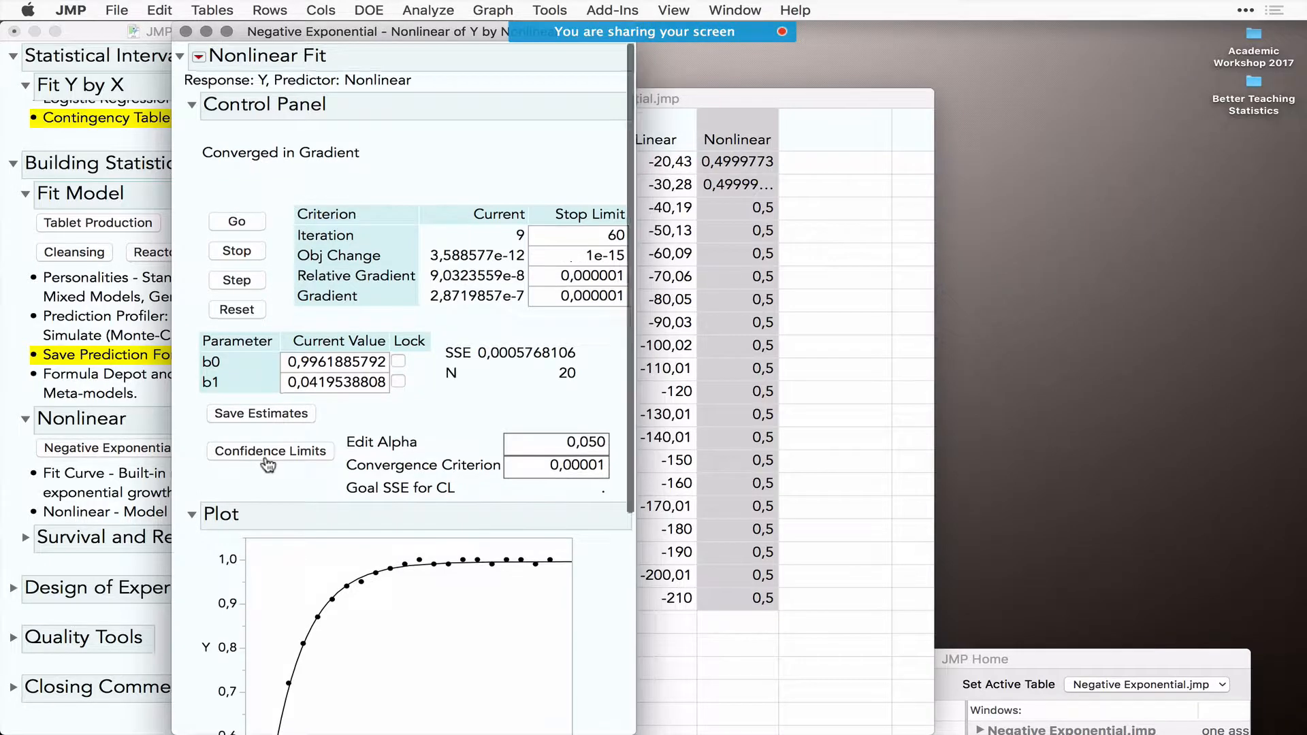
{"action": "scroll", "coordinate": [269, 466], "scroll_direction": "down", "scroll_amount": 8}
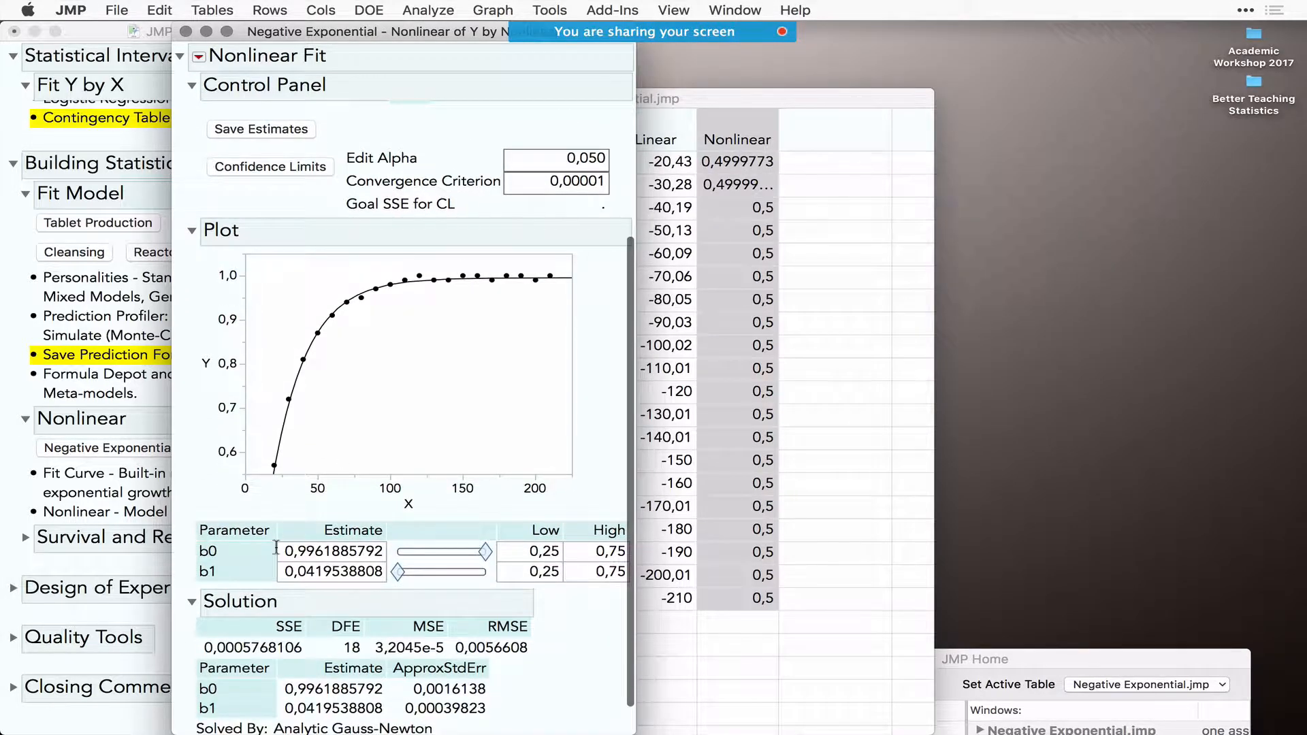
{"action": "left_click_drag", "start_coordinate": [184, 531], "coordinate": [181, 705]}
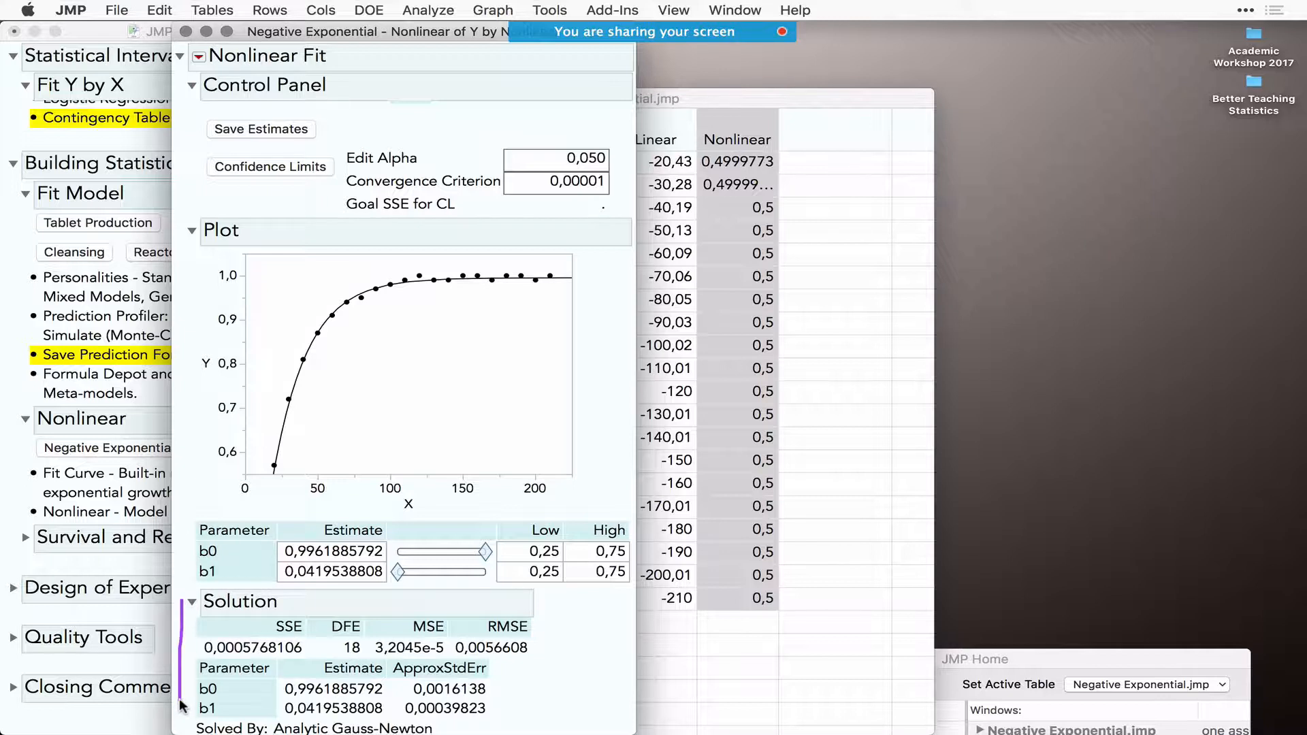
{"action": "left_click", "coordinate": [185, 30]}
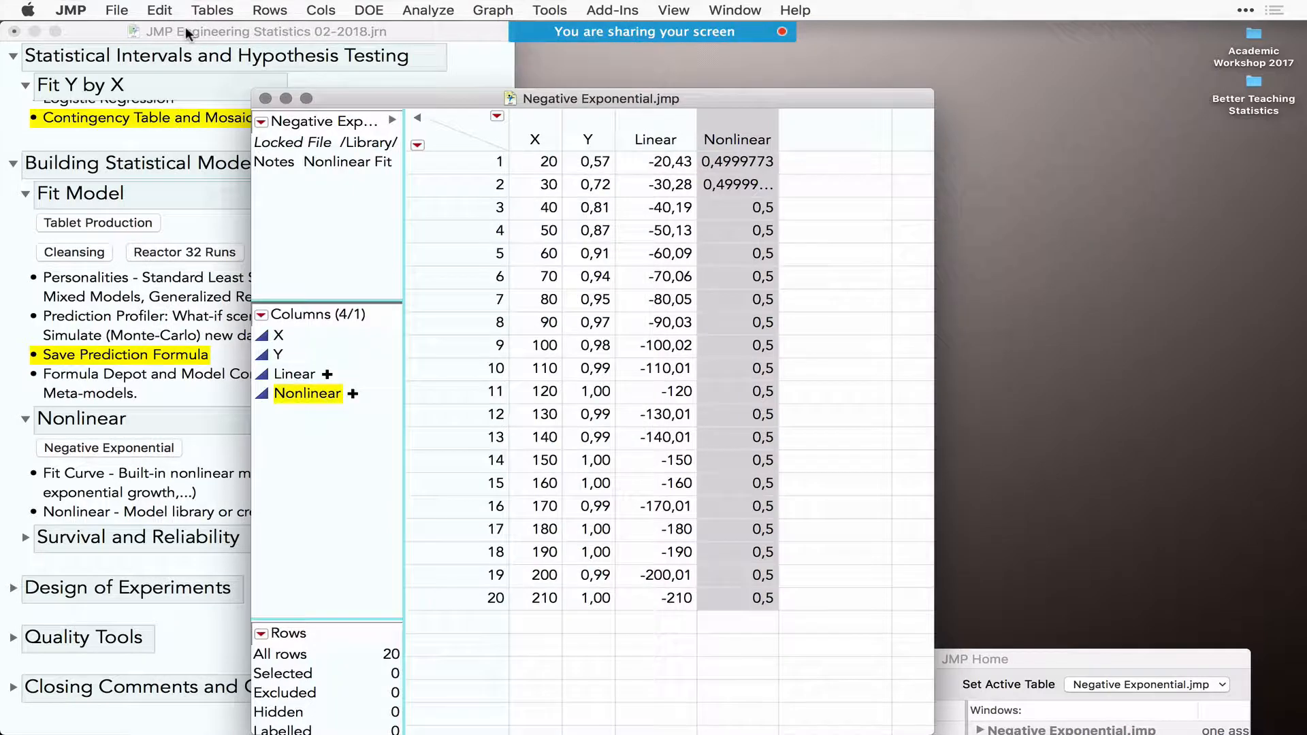
{"action": "left_click", "coordinate": [266, 99]}
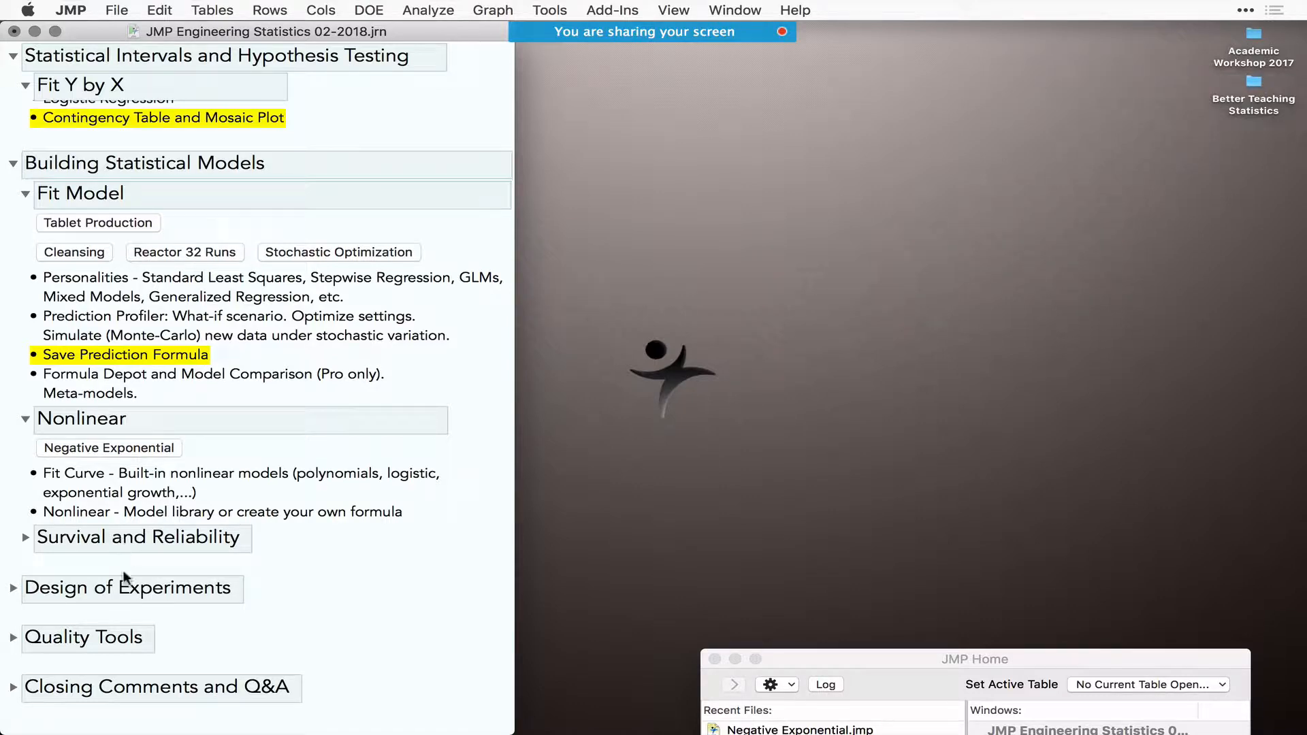
- Expand the journal's Survival and Reliability section and open the Microprocessor Data table under Life Distribution
{"action": "left_click", "coordinate": [28, 540]}
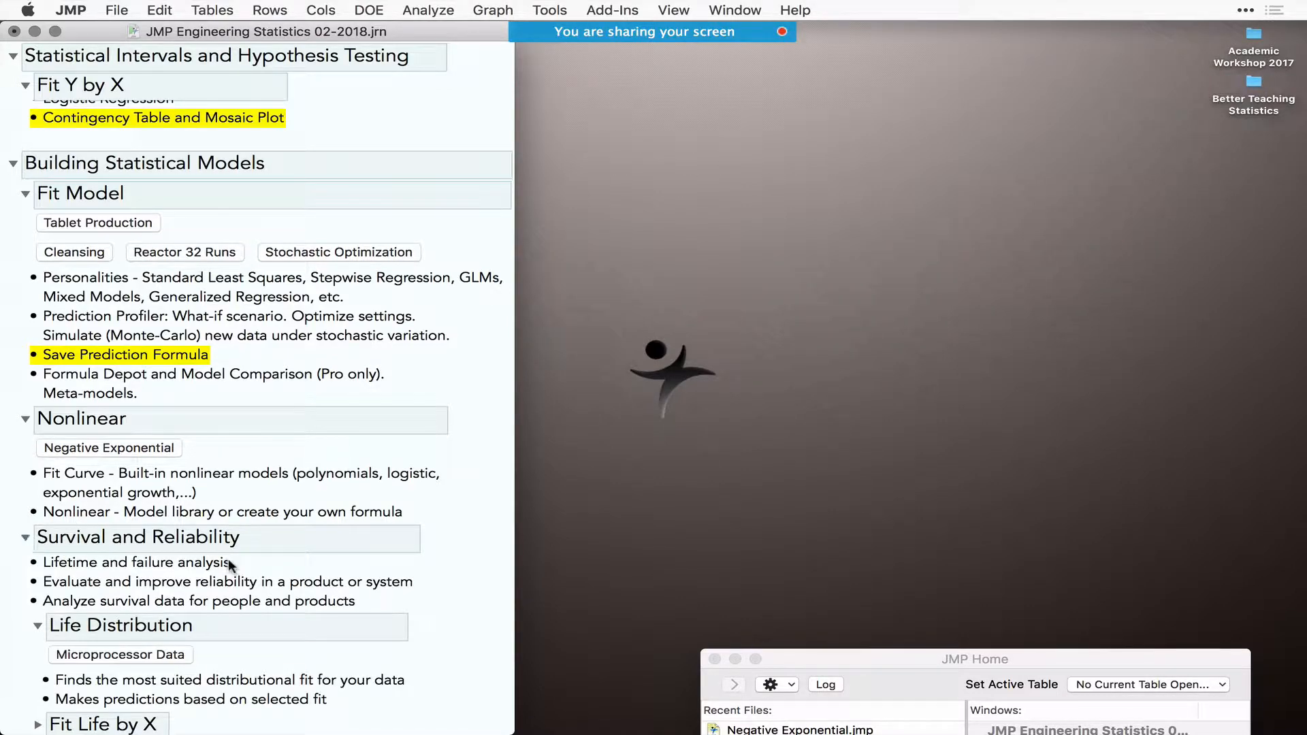
{"action": "scroll", "coordinate": [227, 565], "scroll_direction": "down", "scroll_amount": 5}
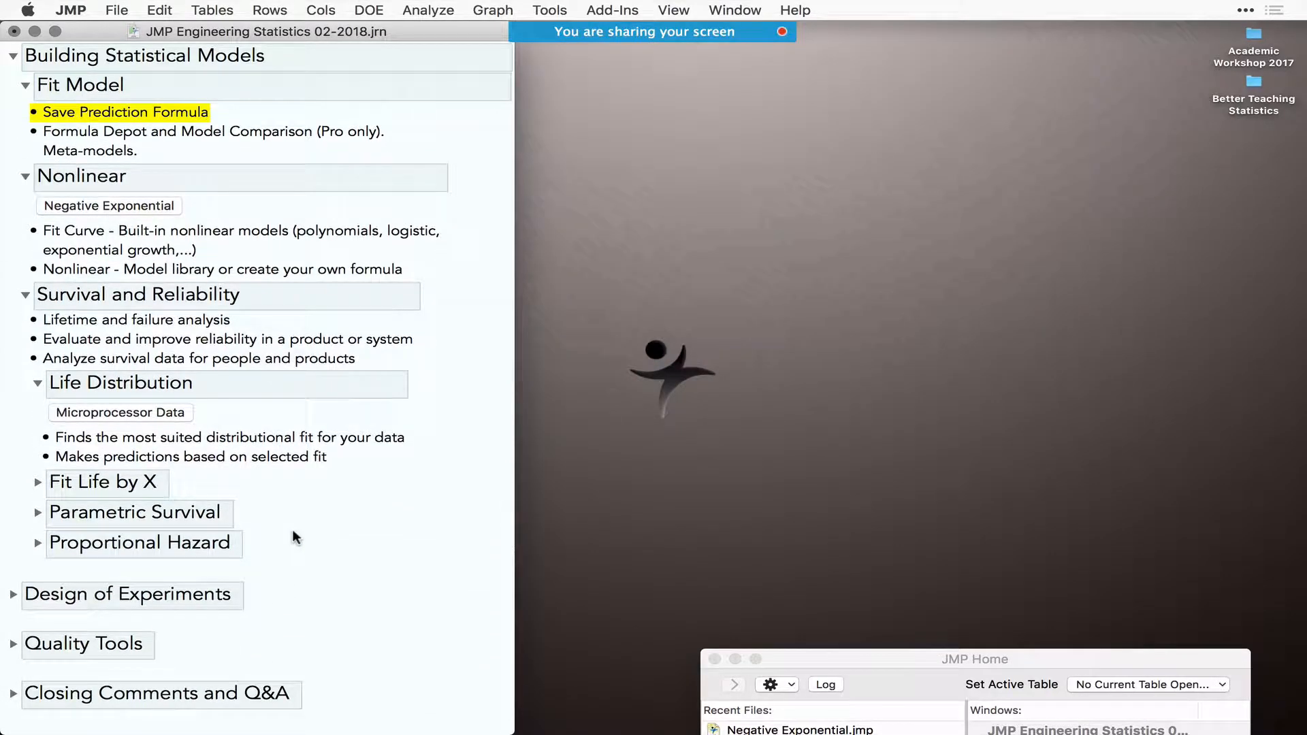
{"action": "left_click", "coordinate": [132, 412]}
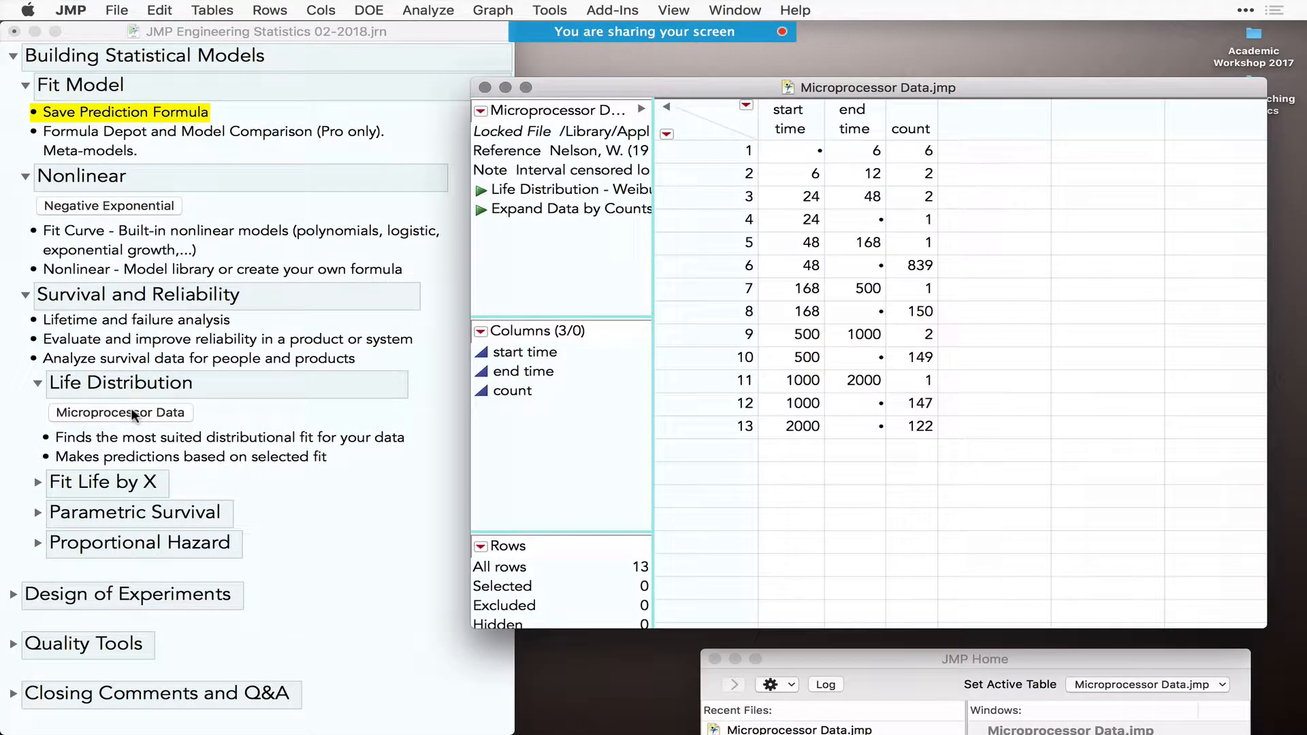
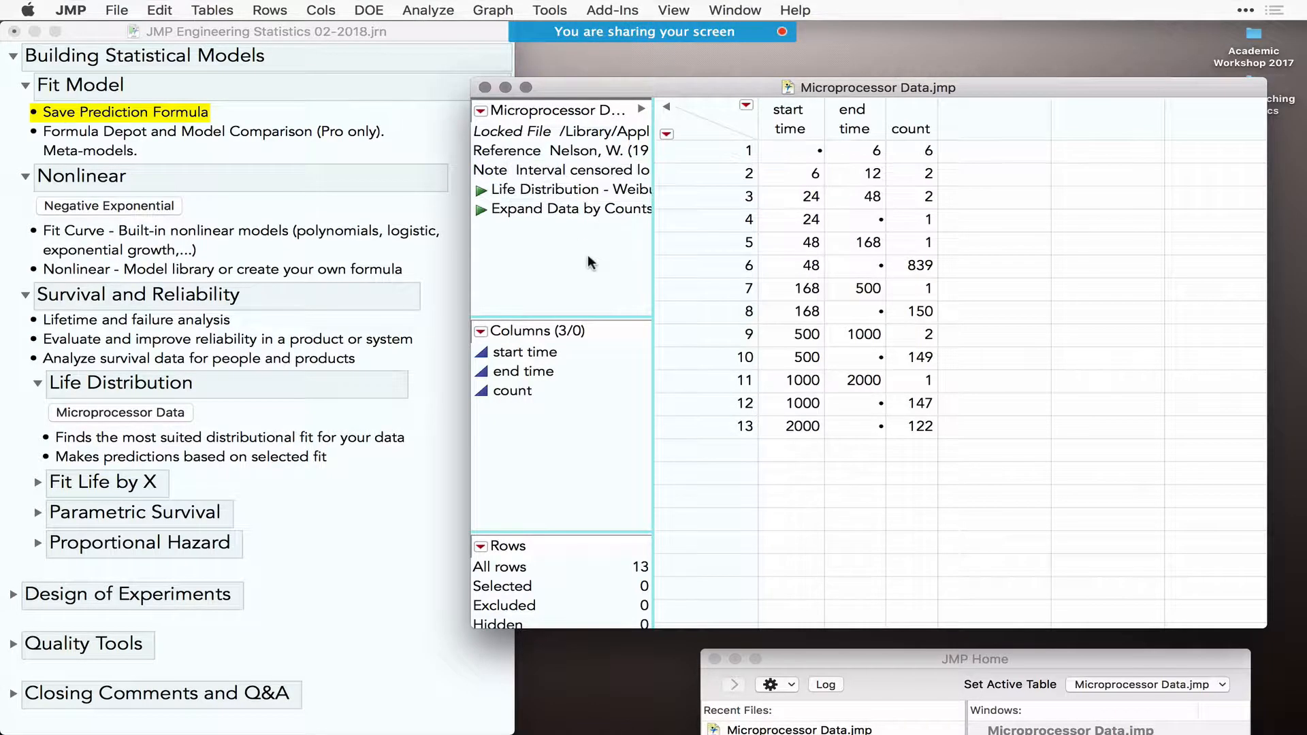
- Examine the start time and end time cells in rows 2 and 6 to illustrate how censoring is recorded
{"action": "left_click", "coordinate": [794, 176]}
{"action": "left_click", "coordinate": [856, 174]}
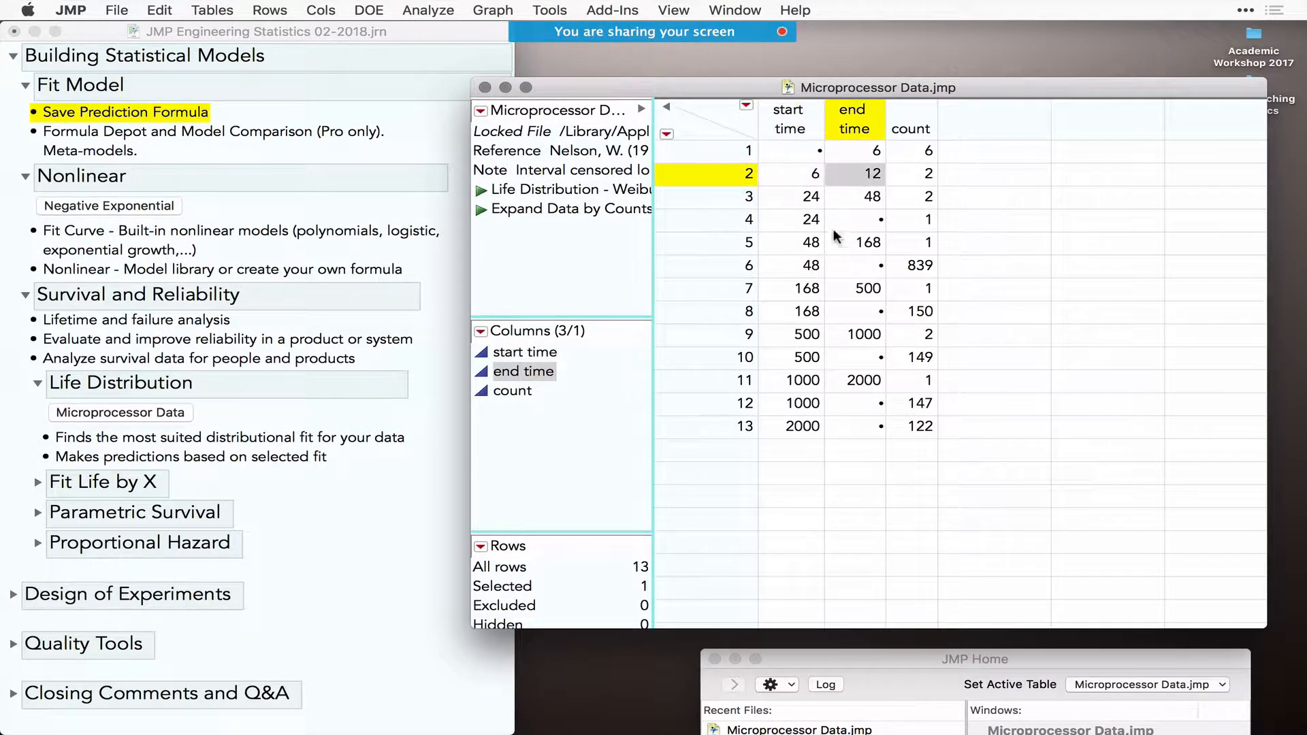
{"action": "left_click", "coordinate": [802, 268]}
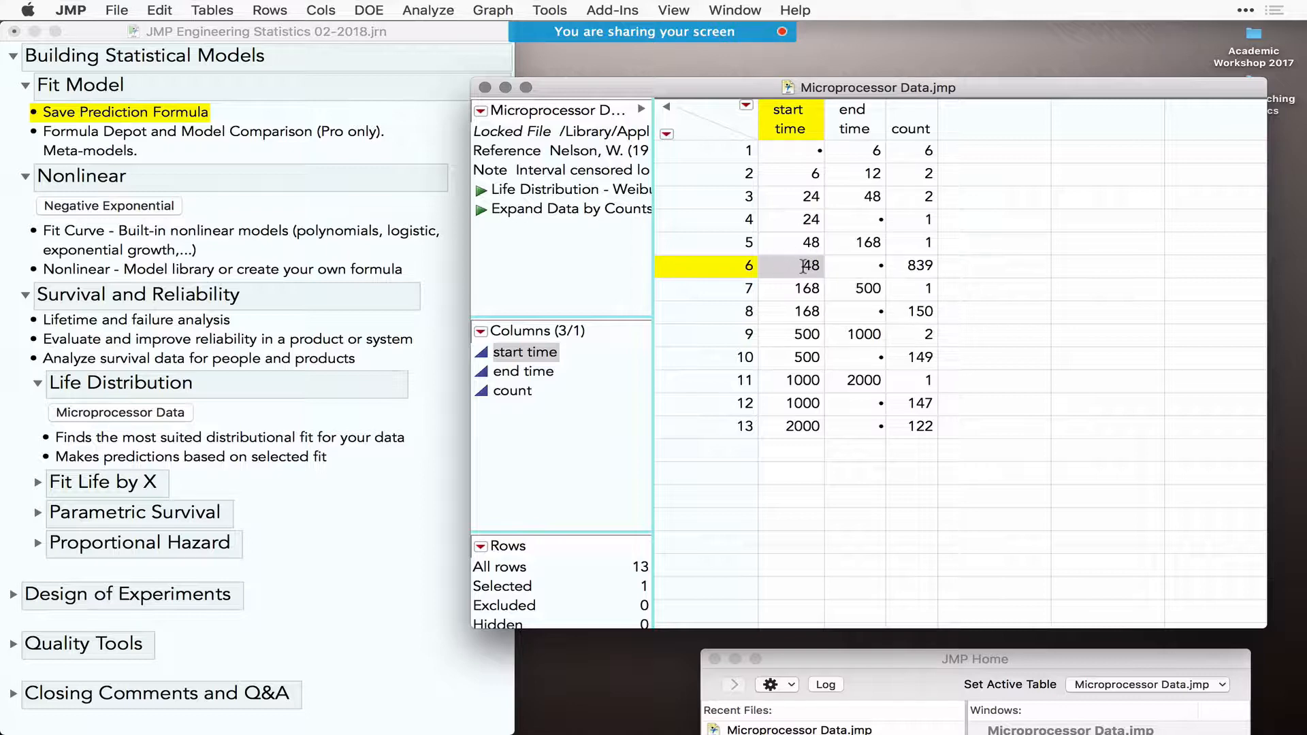
{"action": "left_click", "coordinate": [860, 271]}
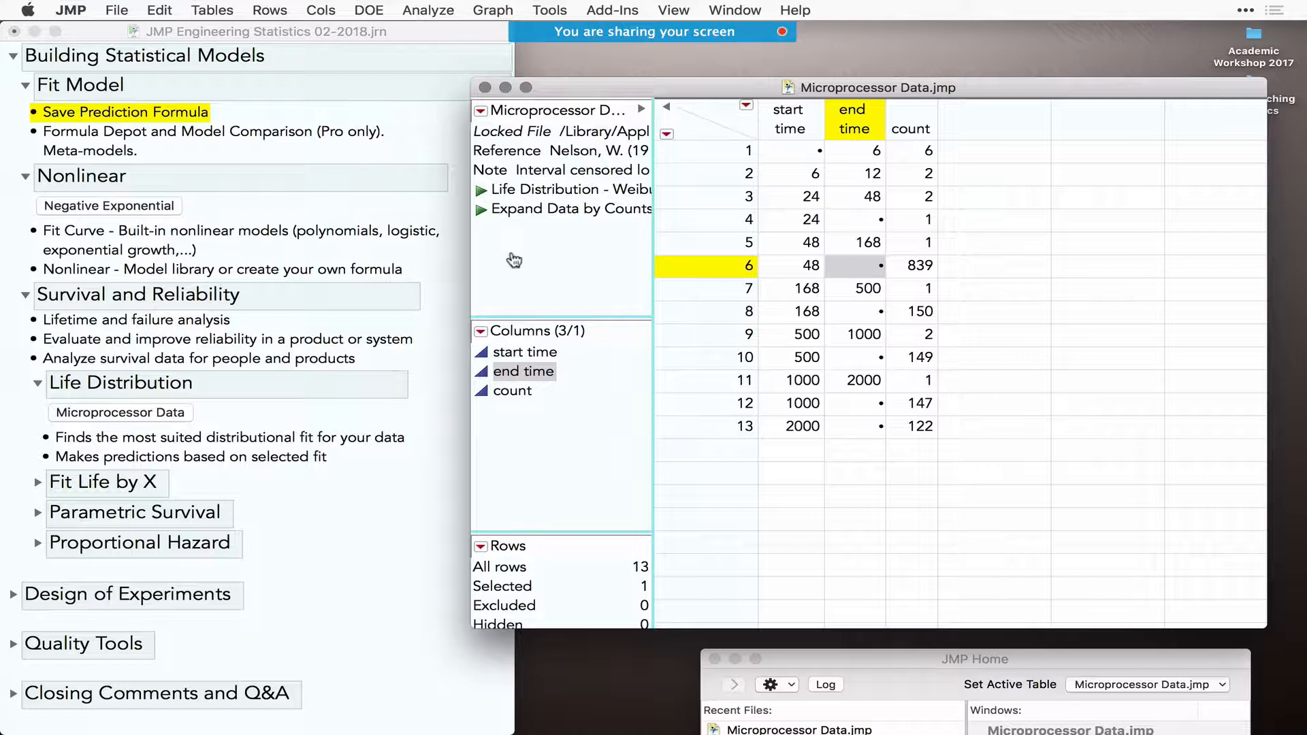
- Run the table's saved Weibull Life Distribution script and clear the Weibull fit so only the Nonparametric estimate is plotted
{"action": "left_click", "coordinate": [482, 192]}
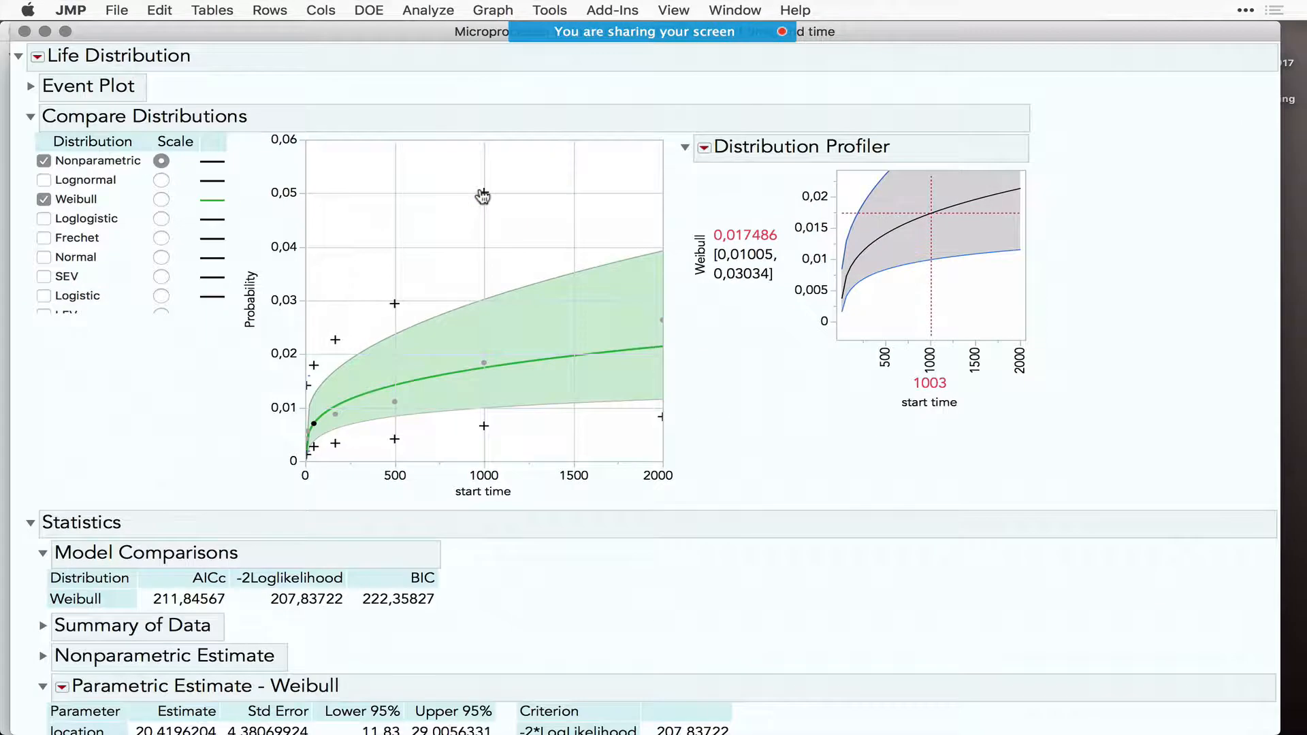
{"action": "left_click", "coordinate": [44, 199]}
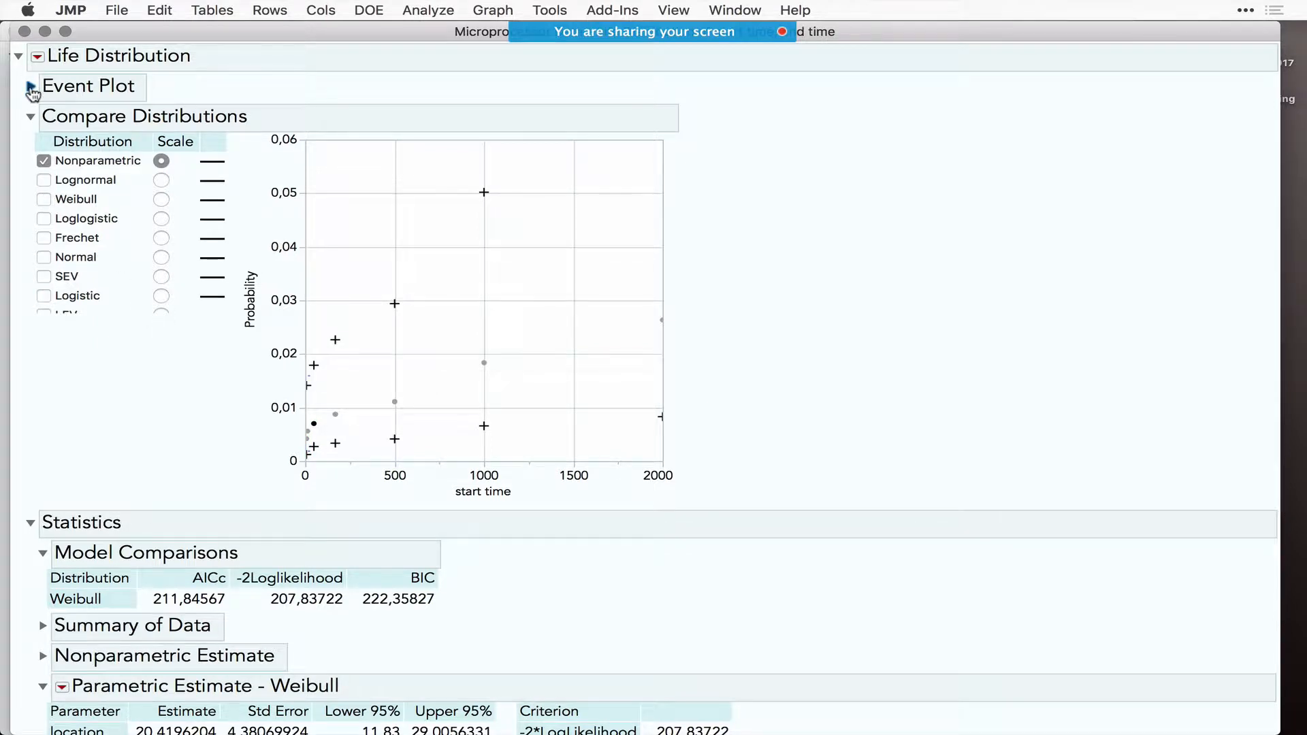
- Expand and enlarge the Event Plot, inspect the interval-censored event in row 9, and collapse the plot
{"action": "left_click", "coordinate": [30, 87]}
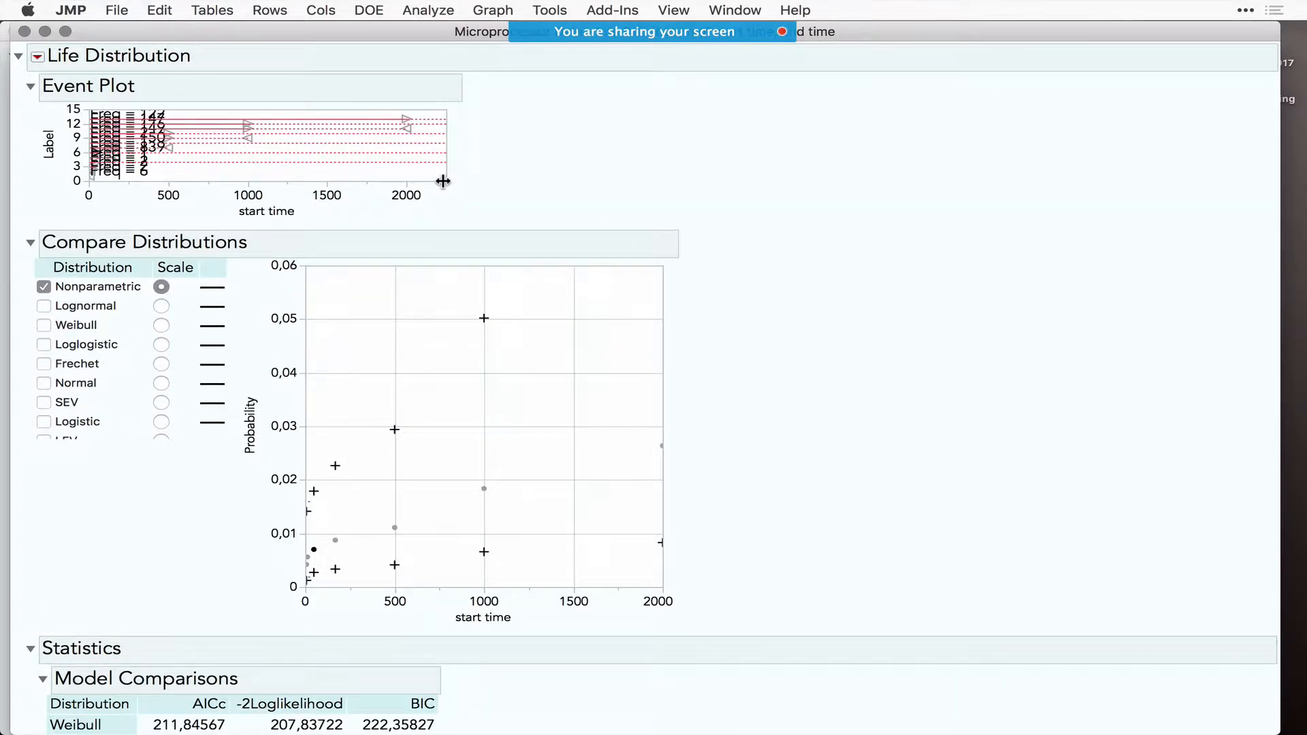
{"action": "left_click_drag", "start_coordinate": [445, 179], "coordinate": [811, 471]}
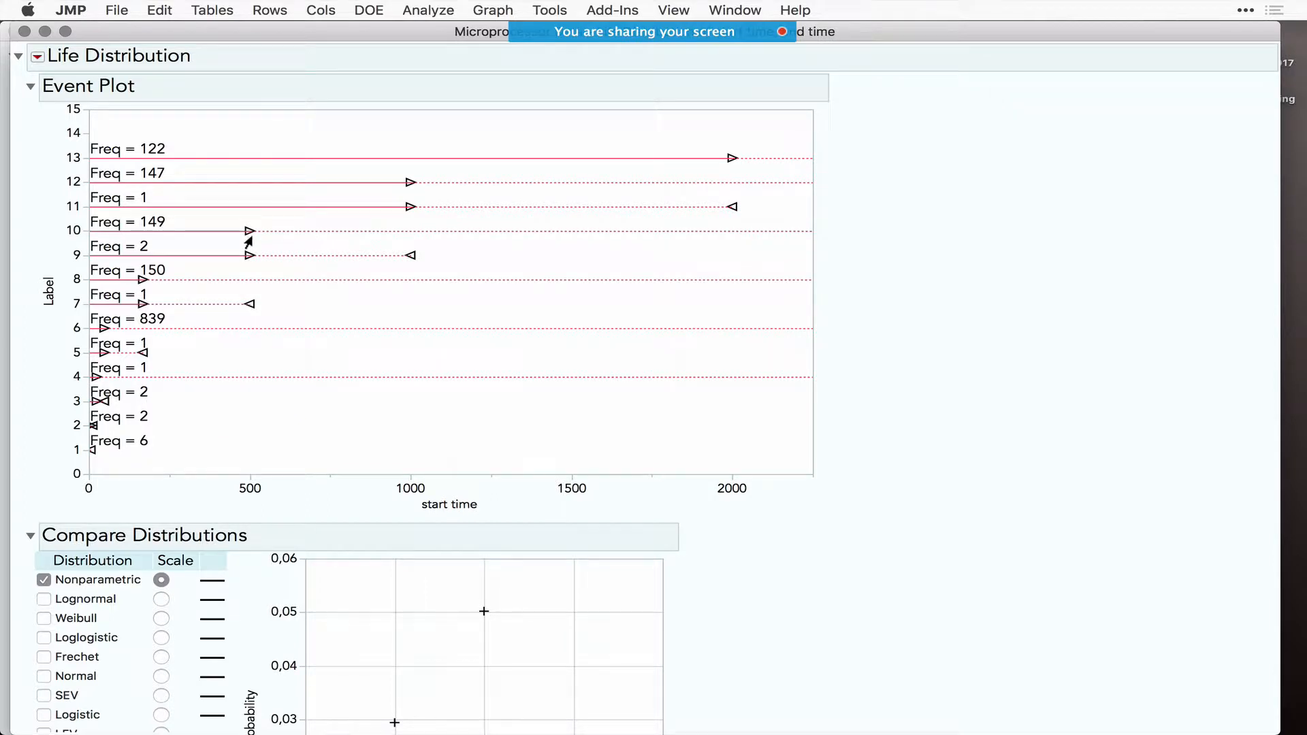
{"action": "mouse_move", "coordinate": [245, 260]}
{"action": "left_click", "coordinate": [248, 262]}
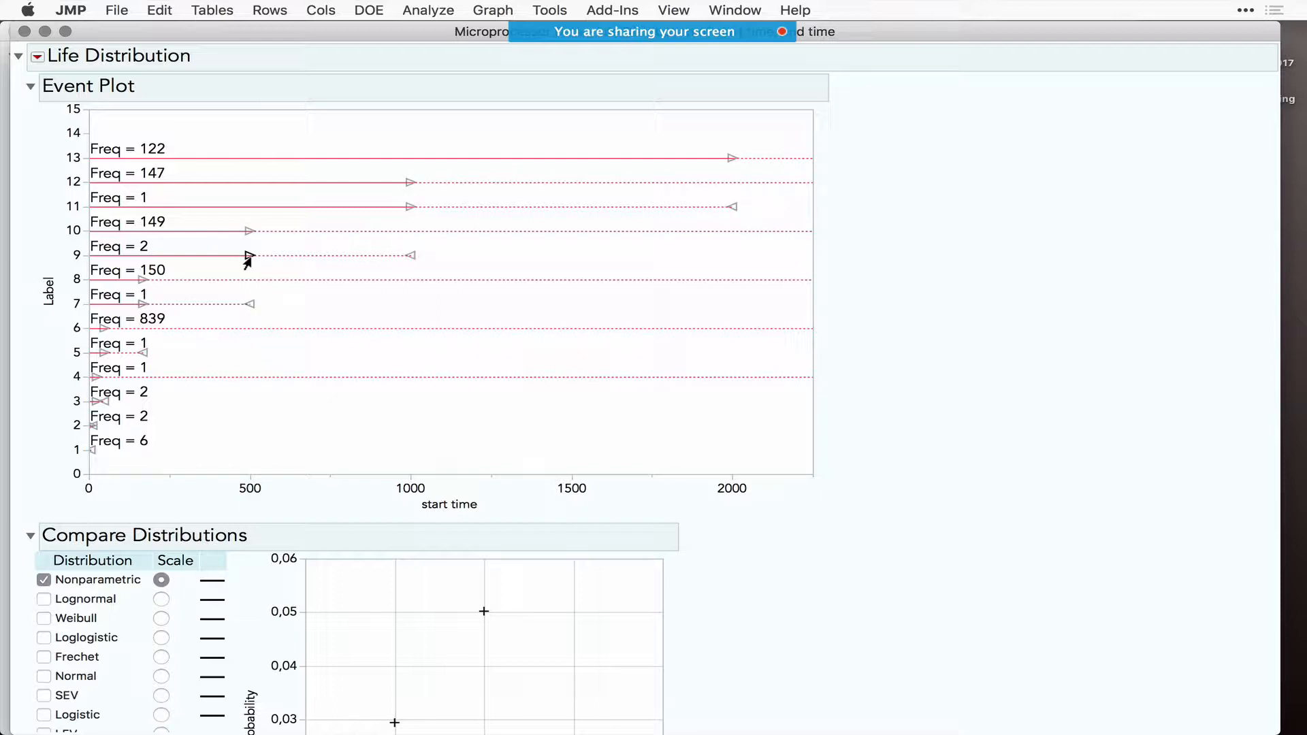
{"action": "mouse_move", "coordinate": [406, 260]}
{"action": "left_click", "coordinate": [31, 87]}
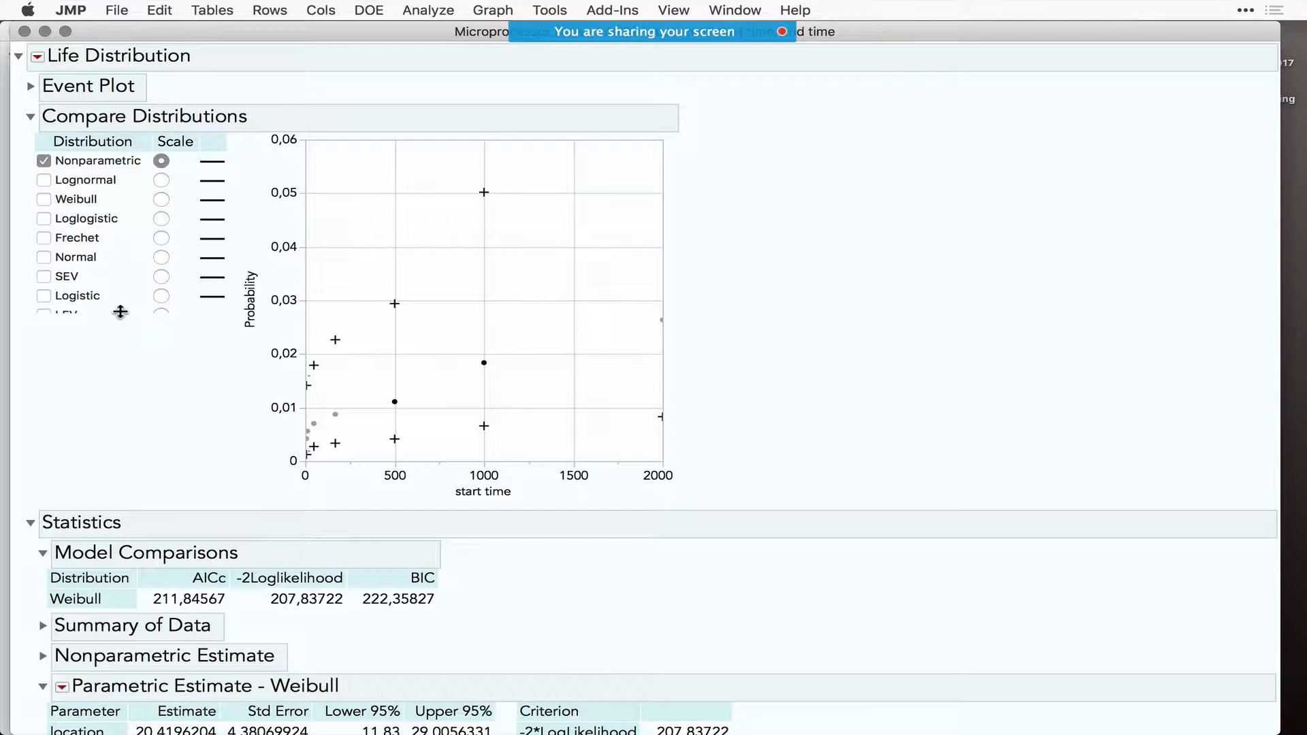
- Lengthen the Compare Distributions list to show every available distribution from Nonparametric to DS Frechet
{"action": "scroll", "coordinate": [120, 314], "scroll_direction": "down", "scroll_amount": 5}
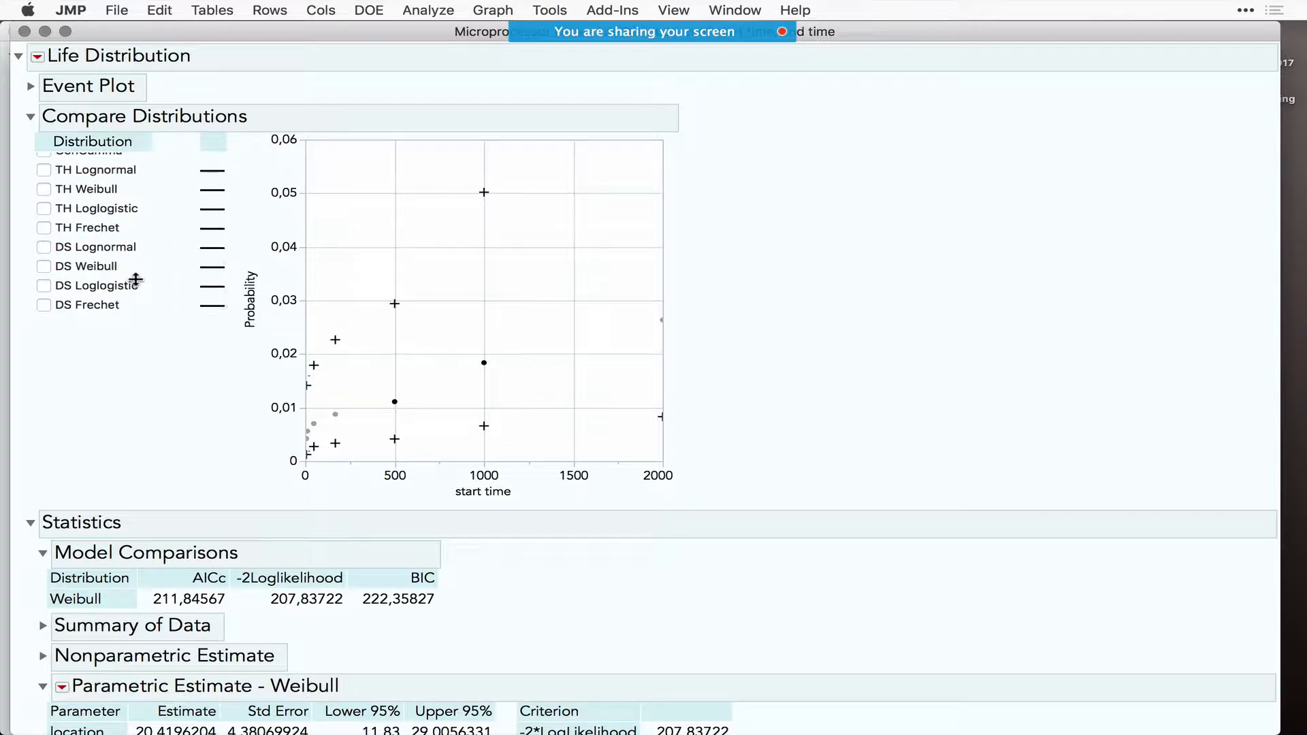
{"action": "scroll", "coordinate": [131, 233], "scroll_direction": "up", "scroll_amount": 5}
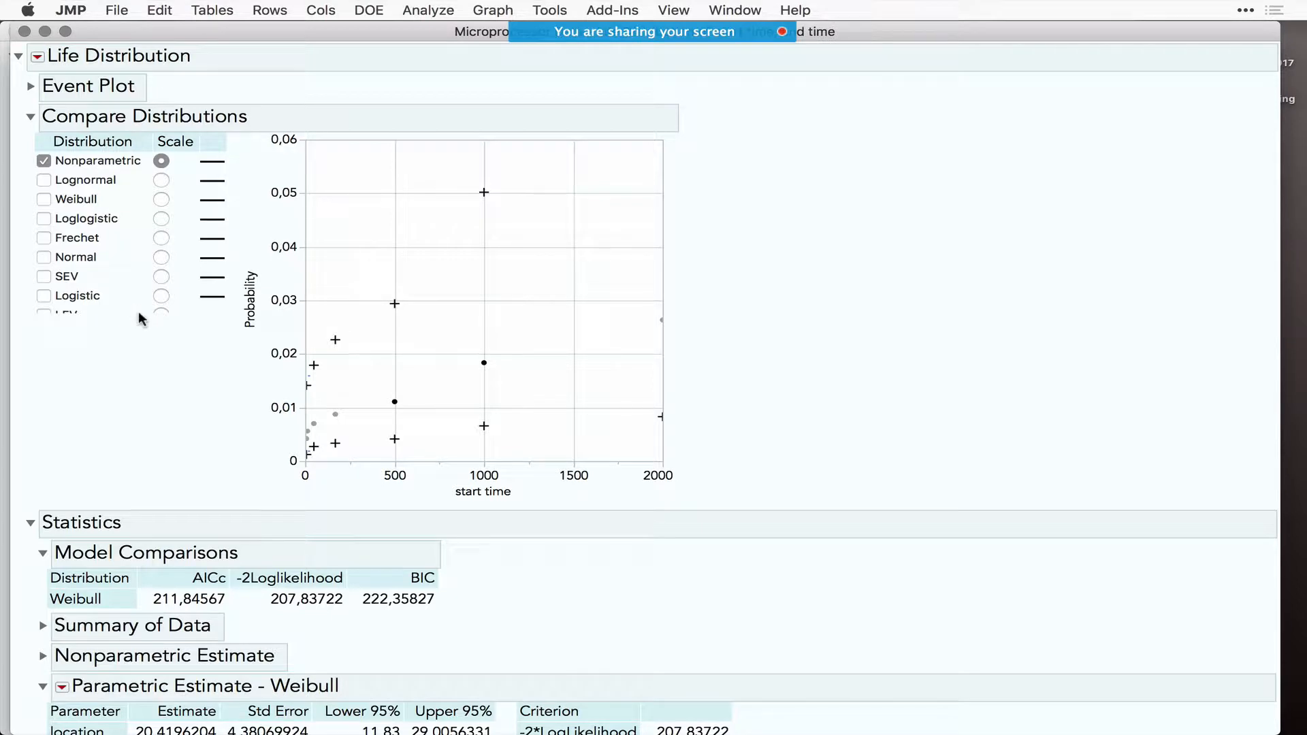
{"action": "scroll", "coordinate": [139, 312], "scroll_direction": "down", "scroll_amount": 5}
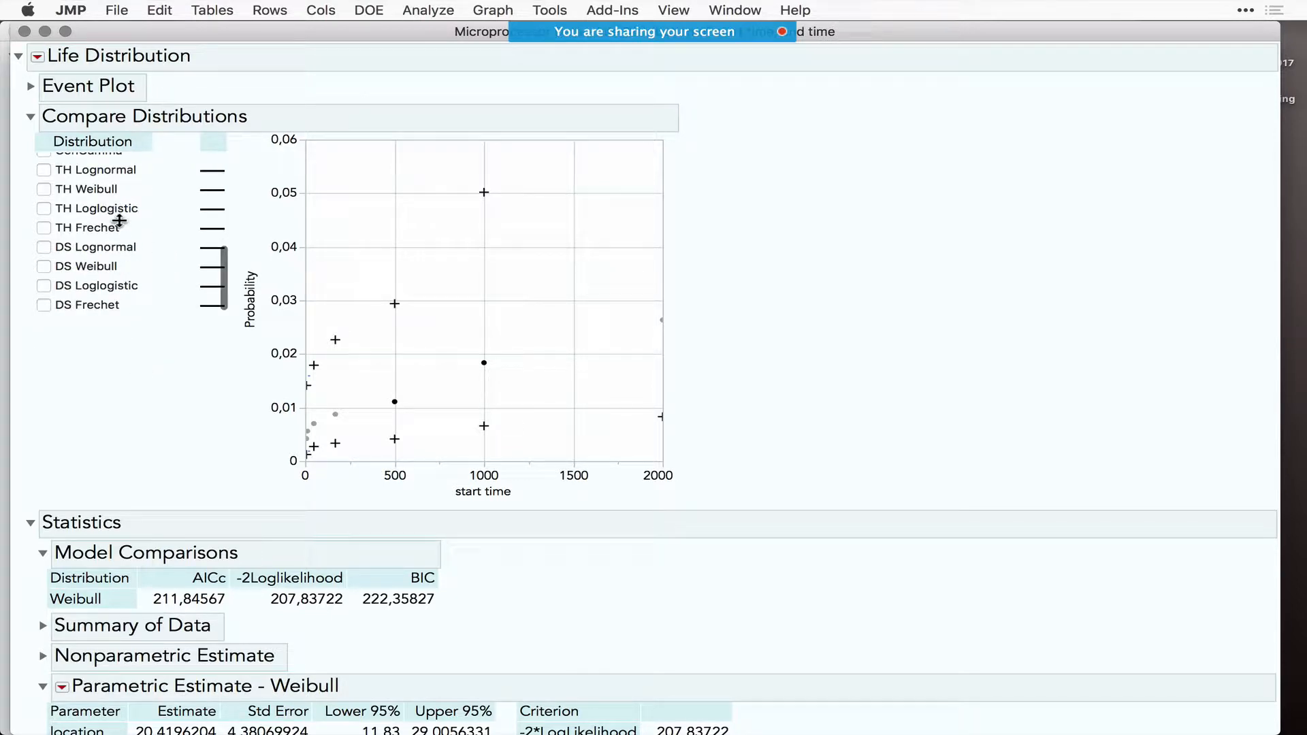
{"action": "left_click_drag", "start_coordinate": [161, 311], "coordinate": [185, 538]}
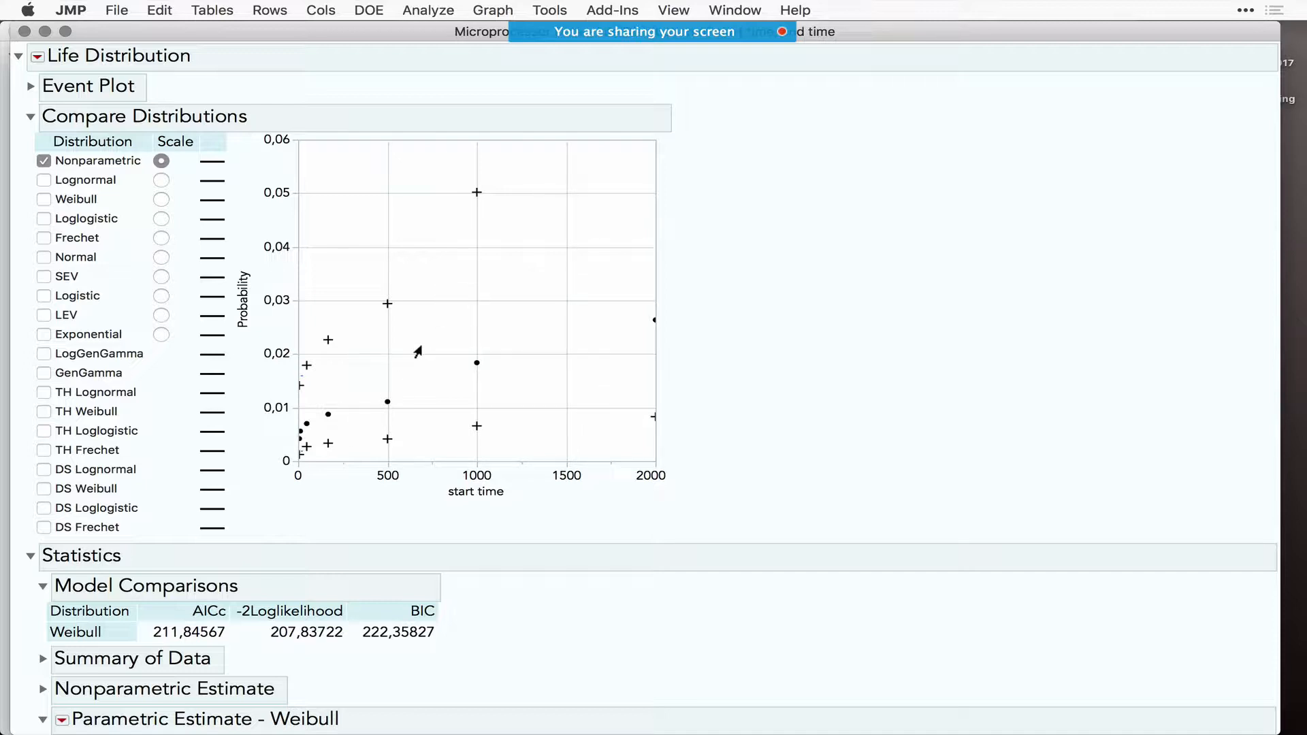
- Fit the Weibull distribution, switch the probability plot to the Weibull scale, and add a Lognormal fit
{"action": "left_click", "coordinate": [45, 201]}
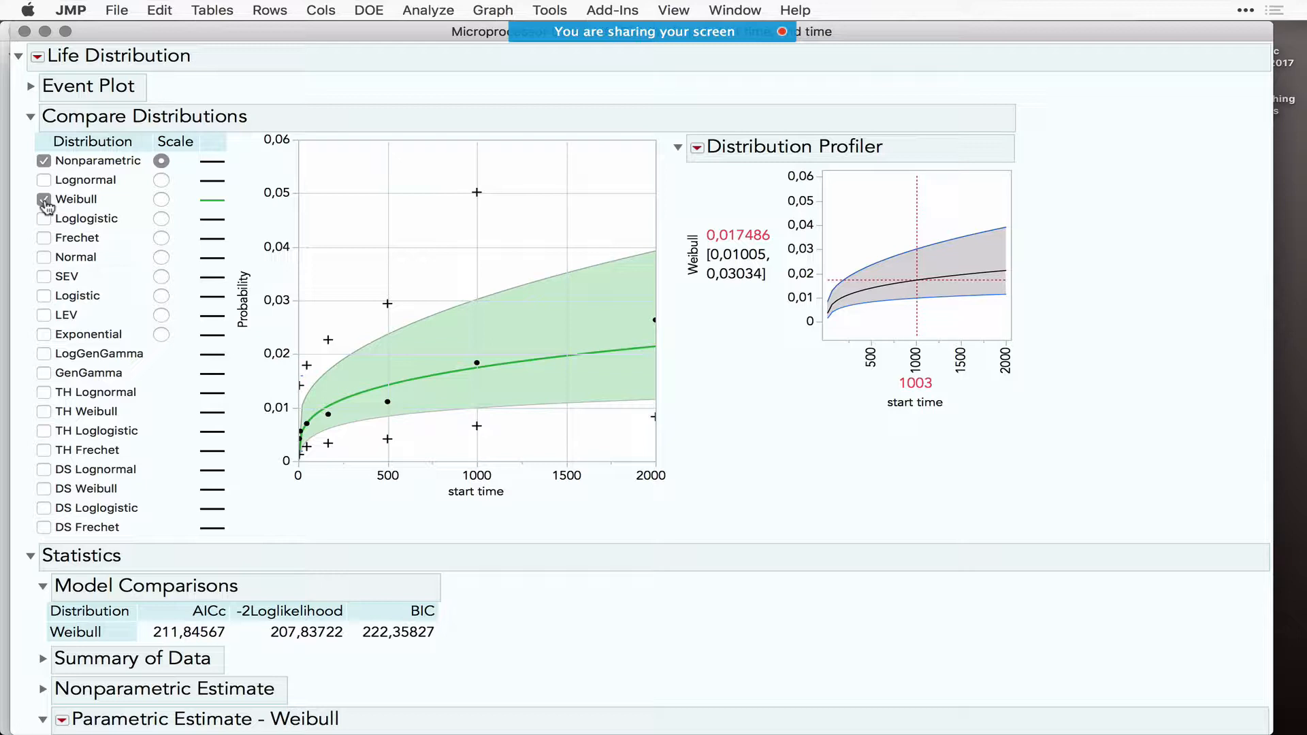
{"action": "left_click", "coordinate": [161, 200]}
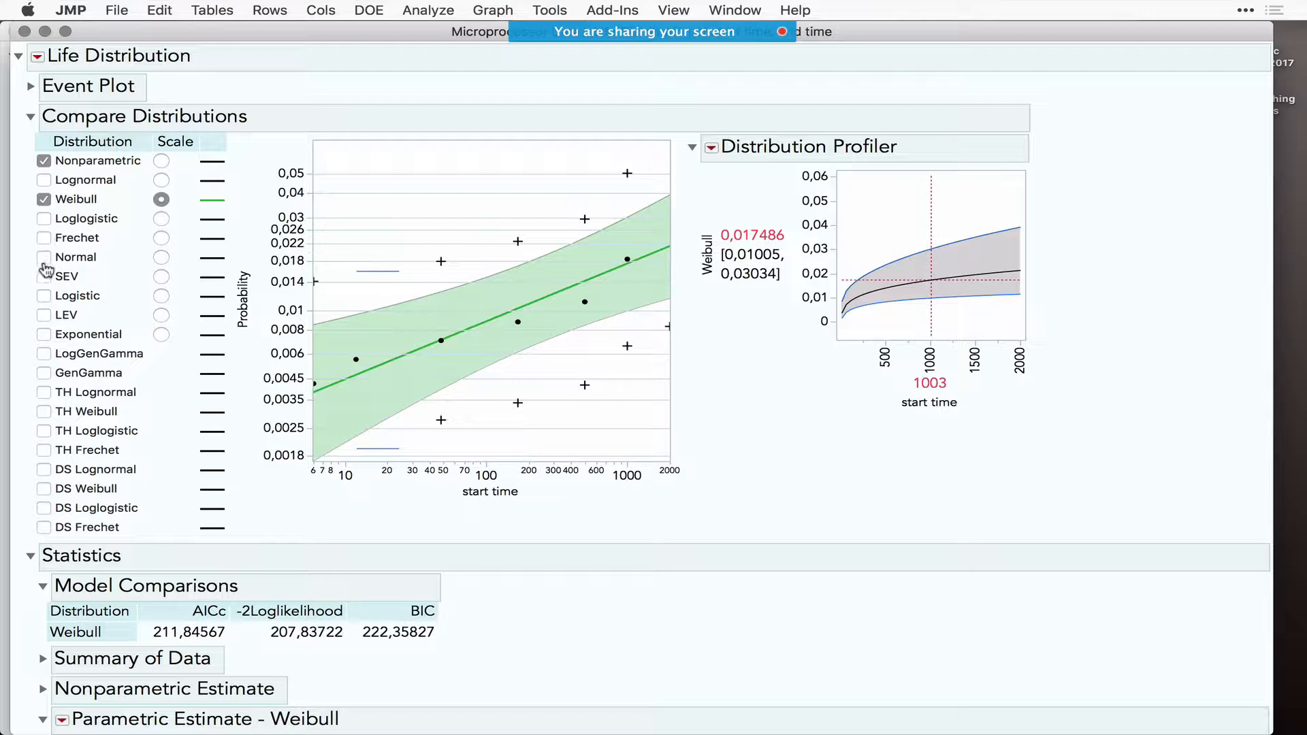
{"action": "left_click", "coordinate": [43, 181]}
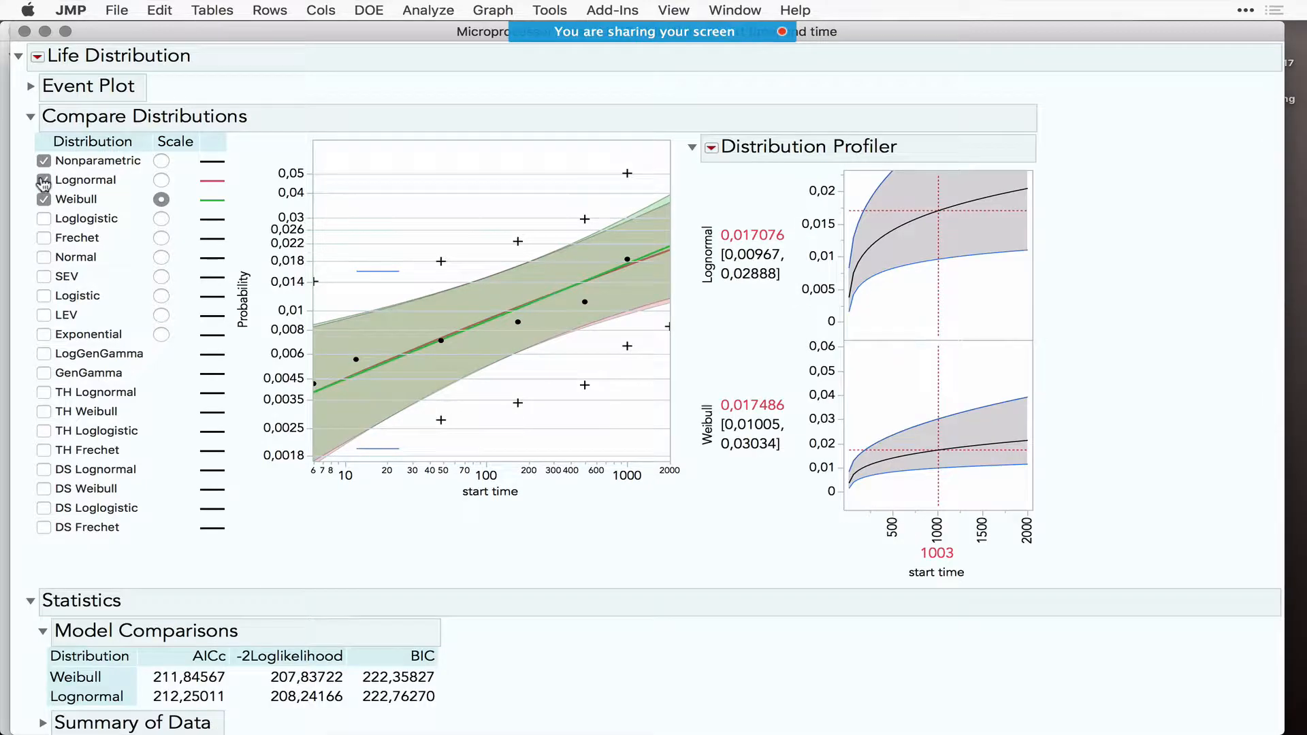
- Compare the Weibull and Lognormal fit criteria under Model Comparisons and look over the Weibull estimates and profilers
{"action": "scroll", "coordinate": [508, 537], "scroll_direction": "down", "scroll_amount": 5}
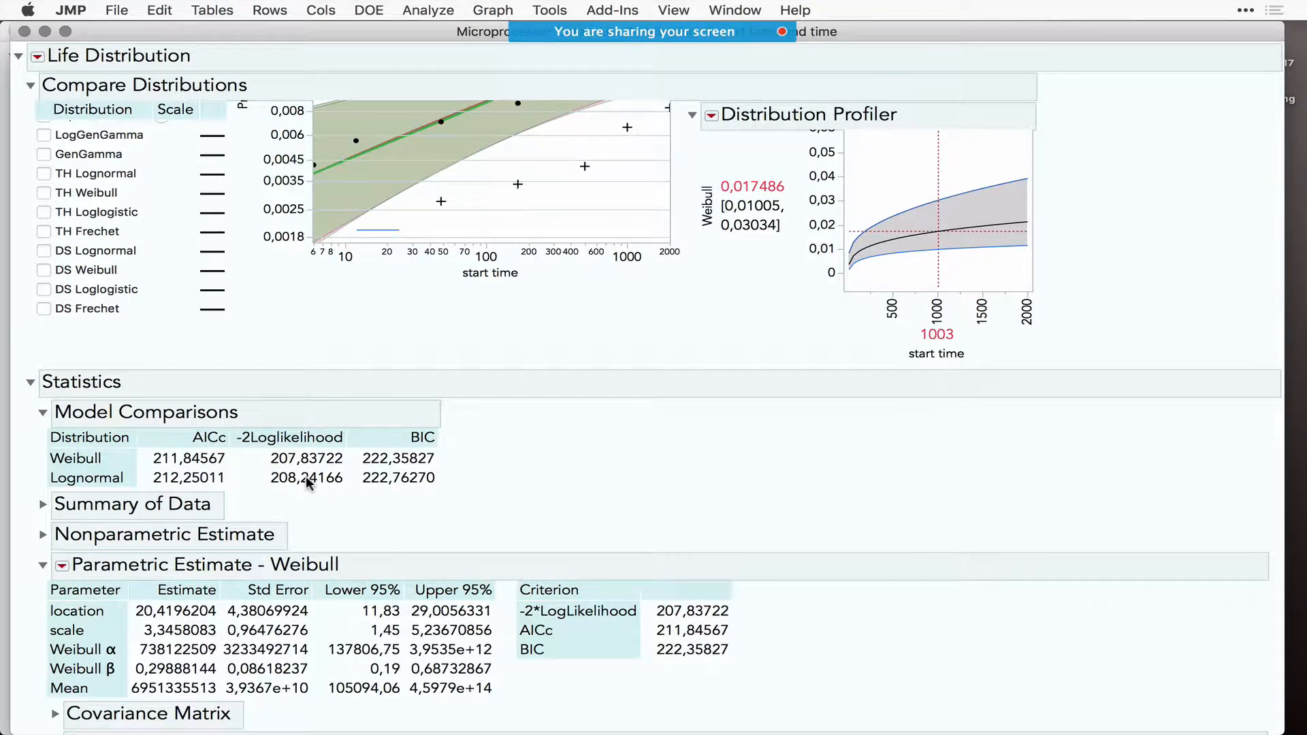
{"action": "scroll", "coordinate": [354, 631], "scroll_direction": "down", "scroll_amount": 8}
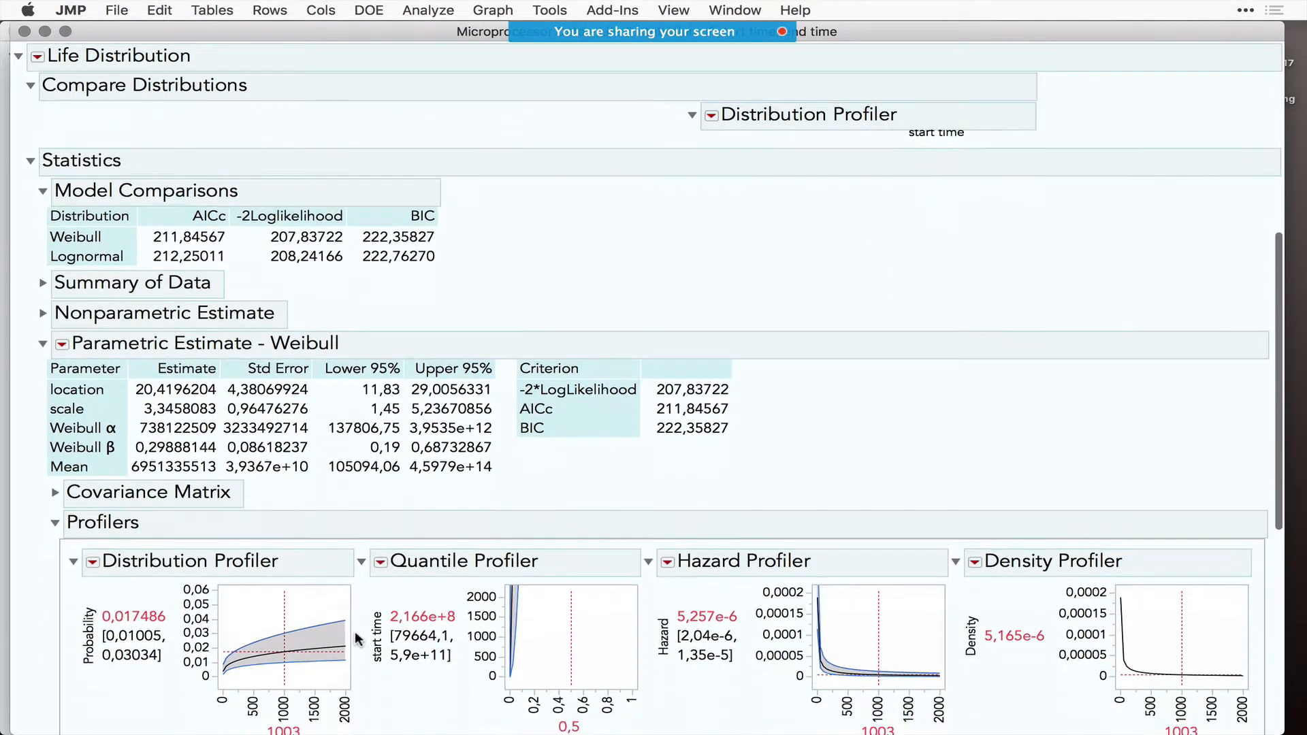
{"action": "scroll", "coordinate": [355, 634], "scroll_direction": "up", "scroll_amount": 6}
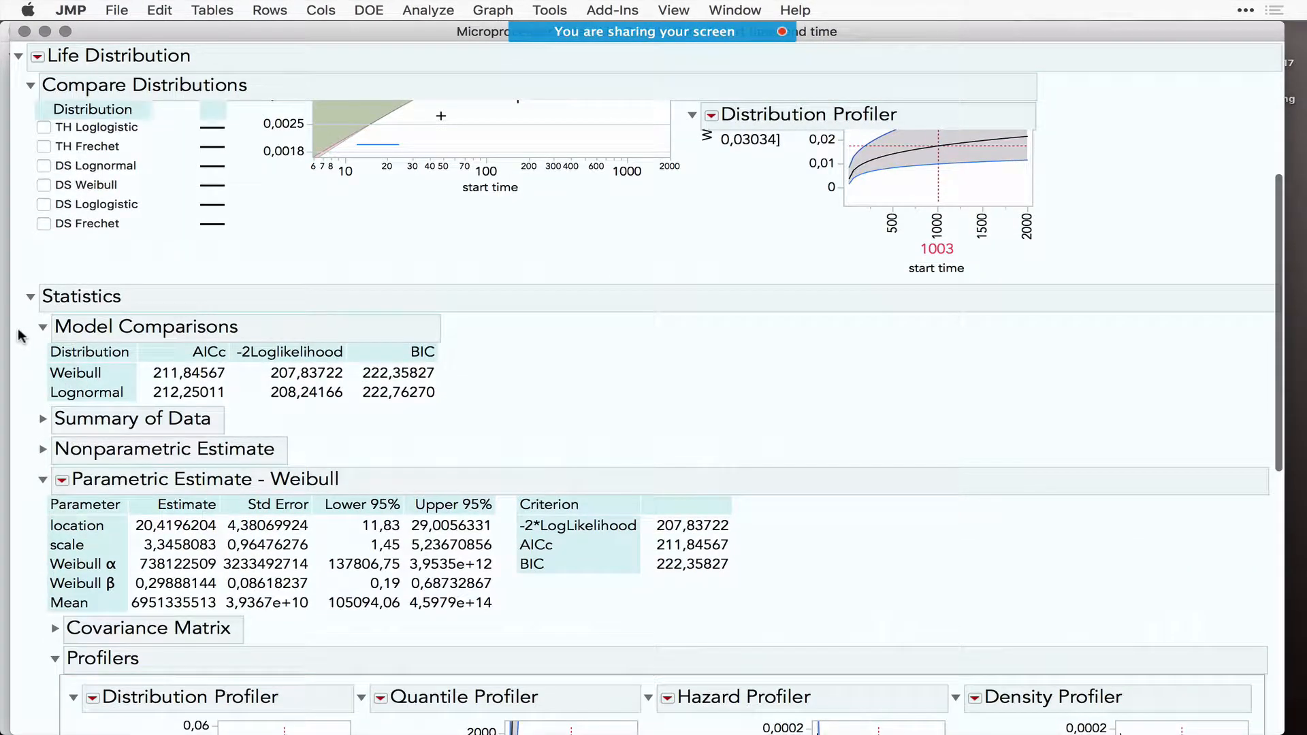
{"action": "left_click_drag", "start_coordinate": [26, 329], "coordinate": [27, 455]}
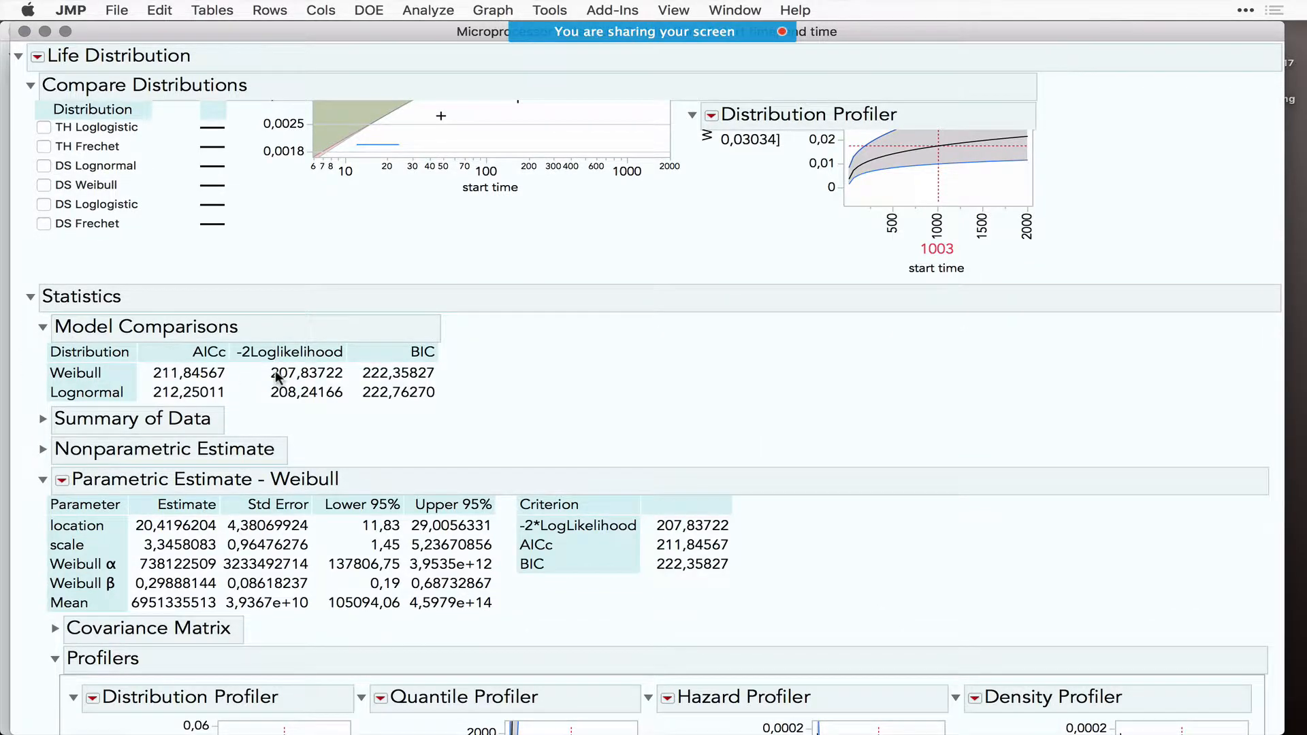
- Clear the Lognormal and Weibull fits from the Compare Distributions plot
{"action": "scroll", "coordinate": [286, 373], "scroll_direction": "up", "scroll_amount": 6}
{"action": "left_click", "coordinate": [44, 180]}
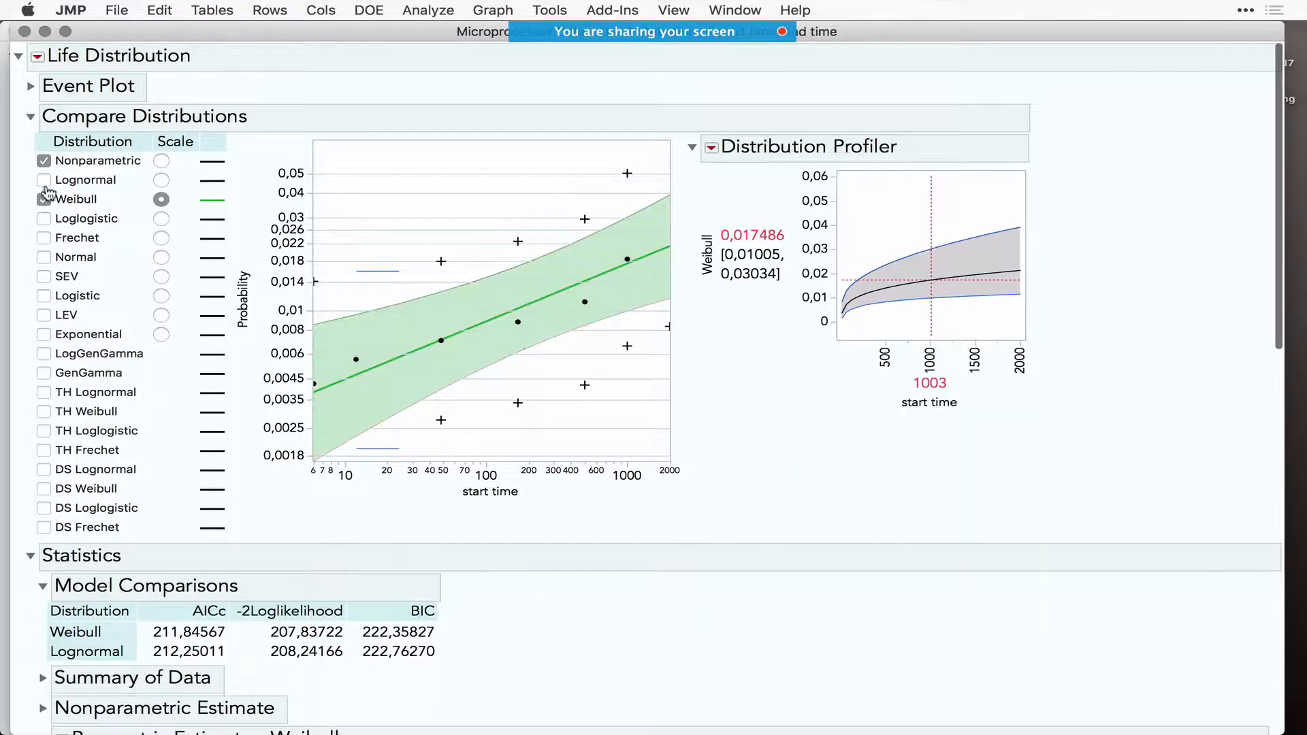
{"action": "left_click", "coordinate": [44, 198]}
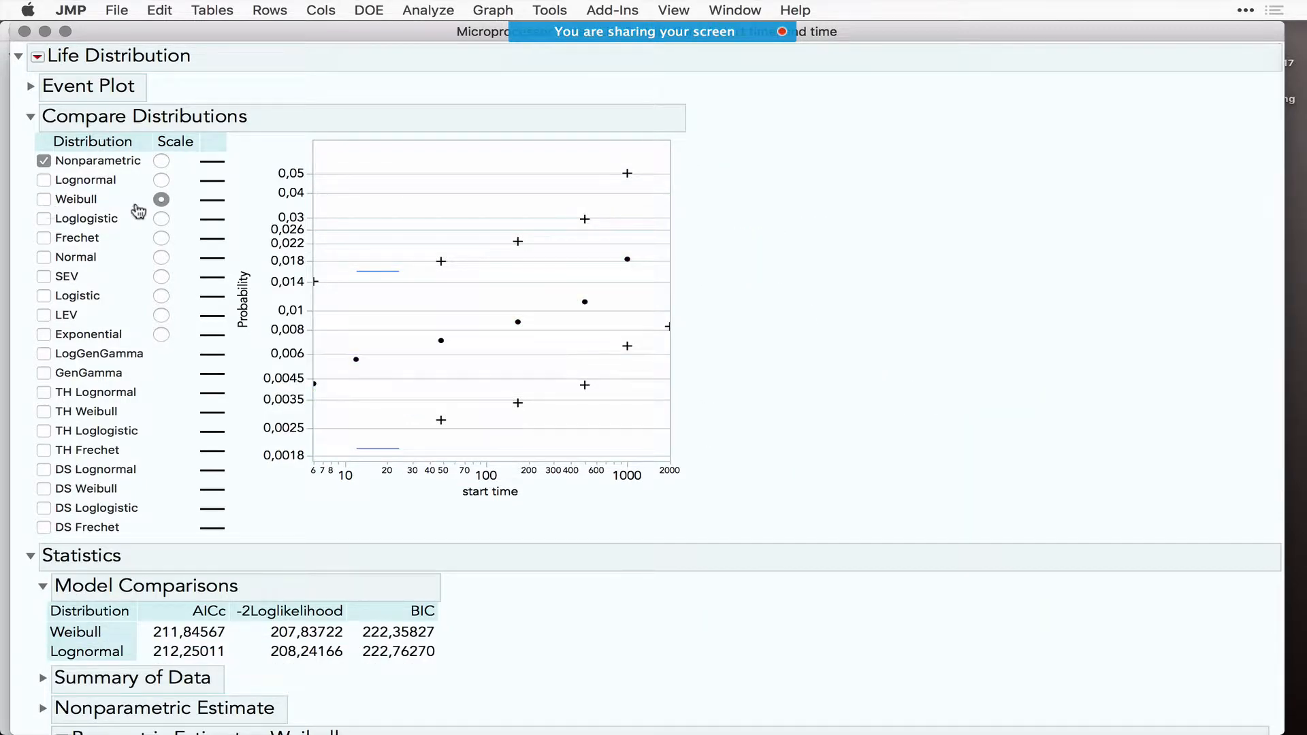
- Fit all non-negative distributions to the microprocessor data and review their ranking in the Model Comparisons table
{"action": "left_click", "coordinate": [38, 56]}
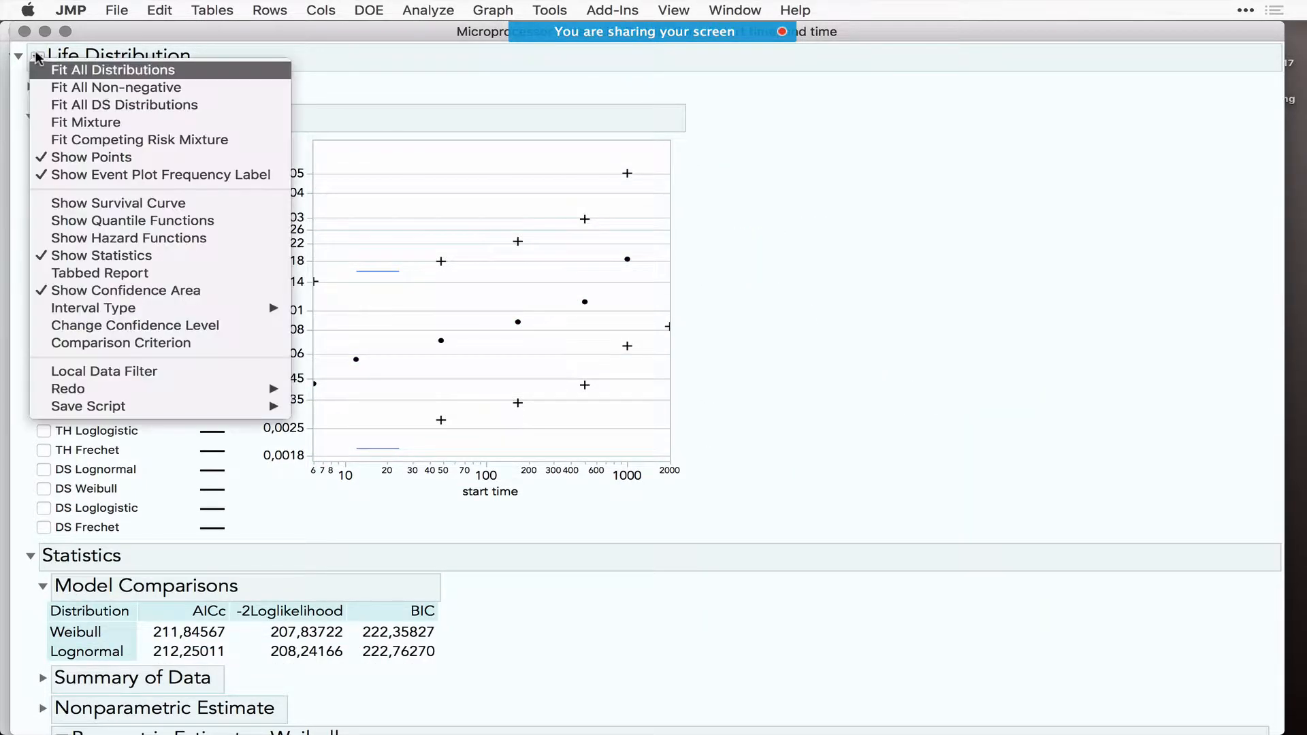
{"action": "left_click", "coordinate": [111, 94]}
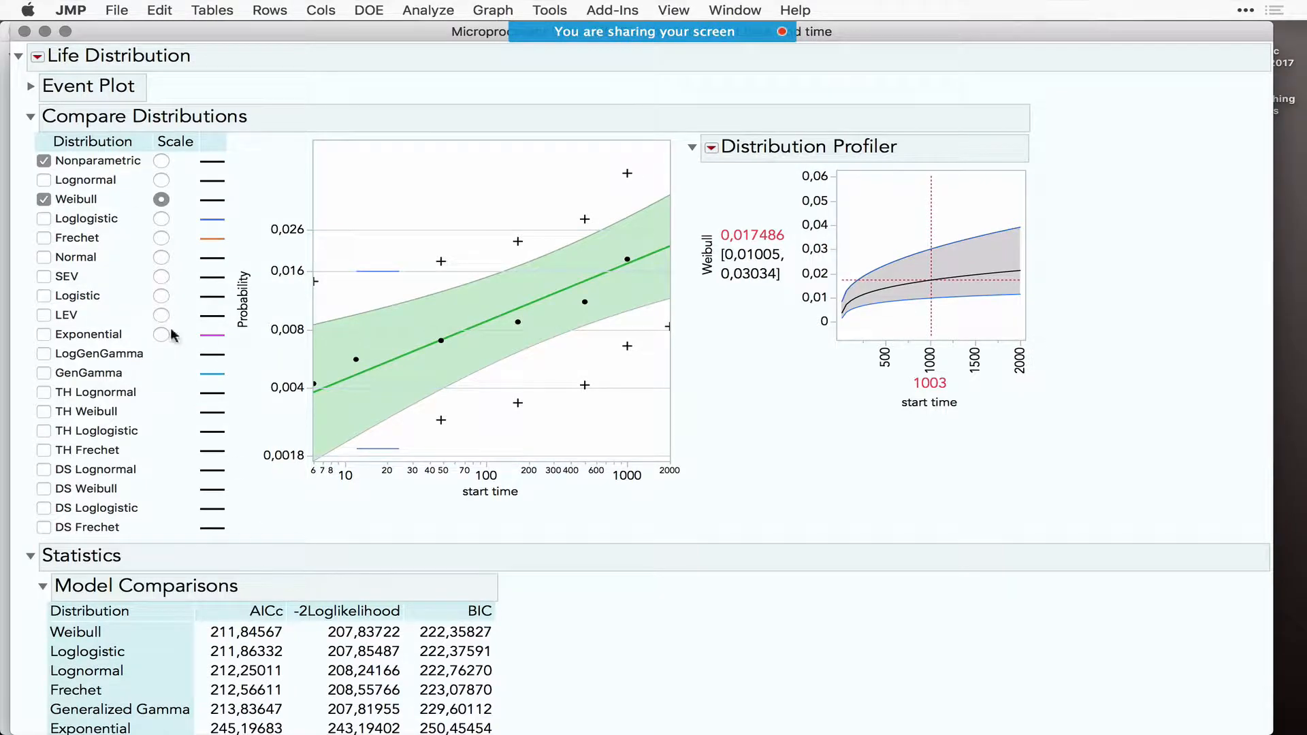
{"action": "scroll", "coordinate": [635, 681], "scroll_direction": "down", "scroll_amount": 5}
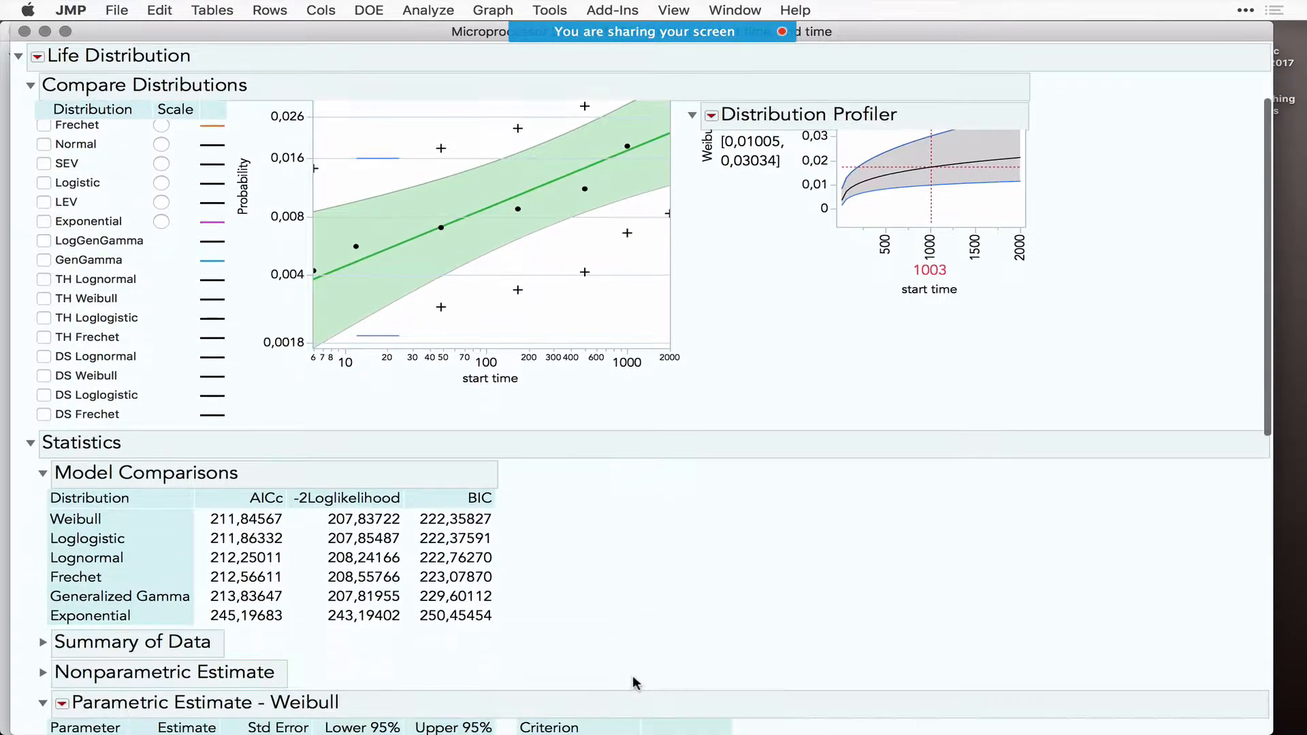
{"action": "left_click_drag", "start_coordinate": [515, 455], "coordinate": [515, 632]}
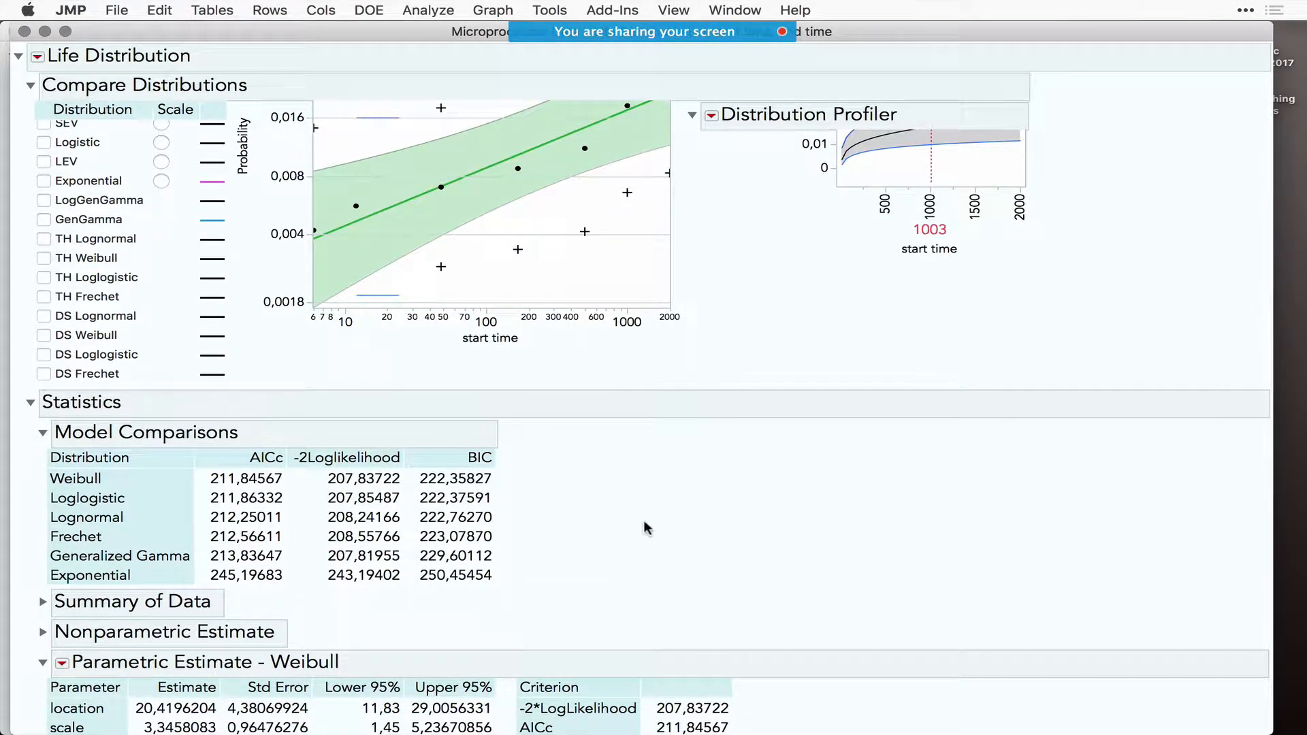
- Review the distribution plot, the Model Comparisons table, and the Weibull estimates with the Quantile Profiler's probability setting
{"action": "scroll", "coordinate": [646, 529], "scroll_direction": "up", "scroll_amount": 5}
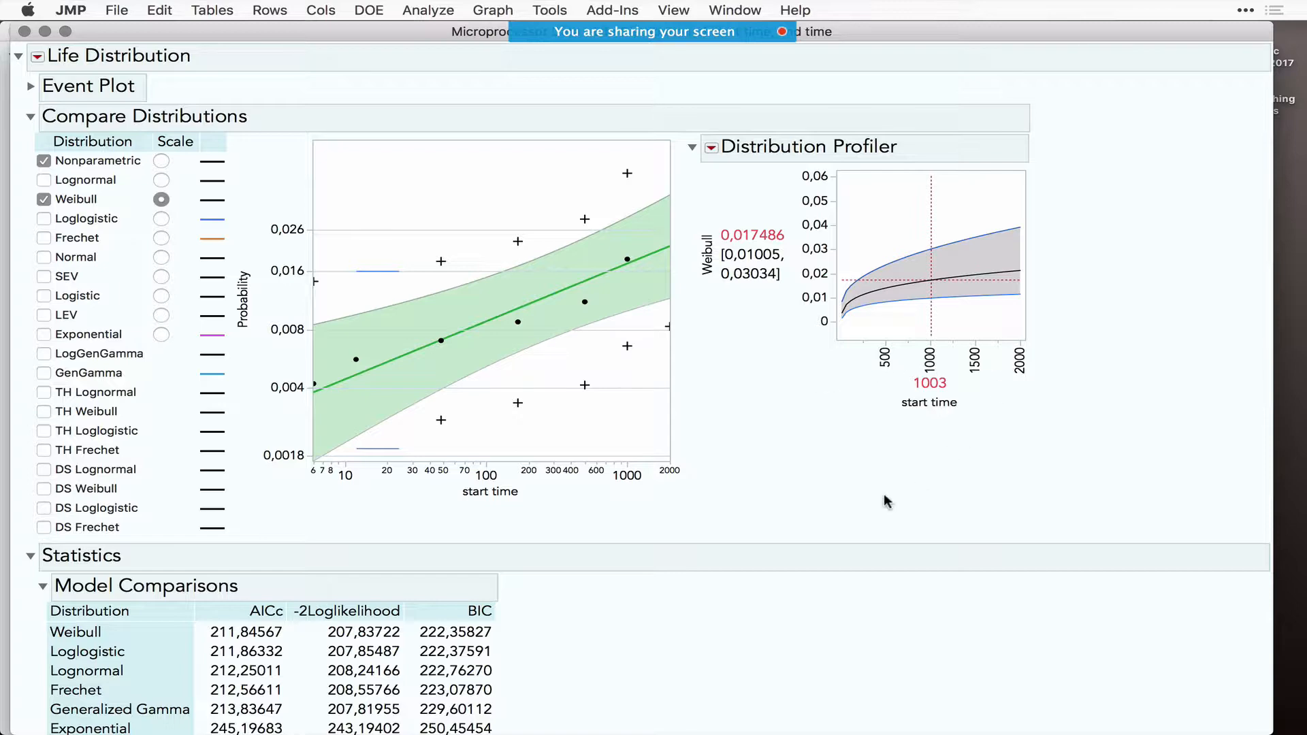
{"action": "scroll", "coordinate": [887, 502], "scroll_direction": "down", "scroll_amount": 10}
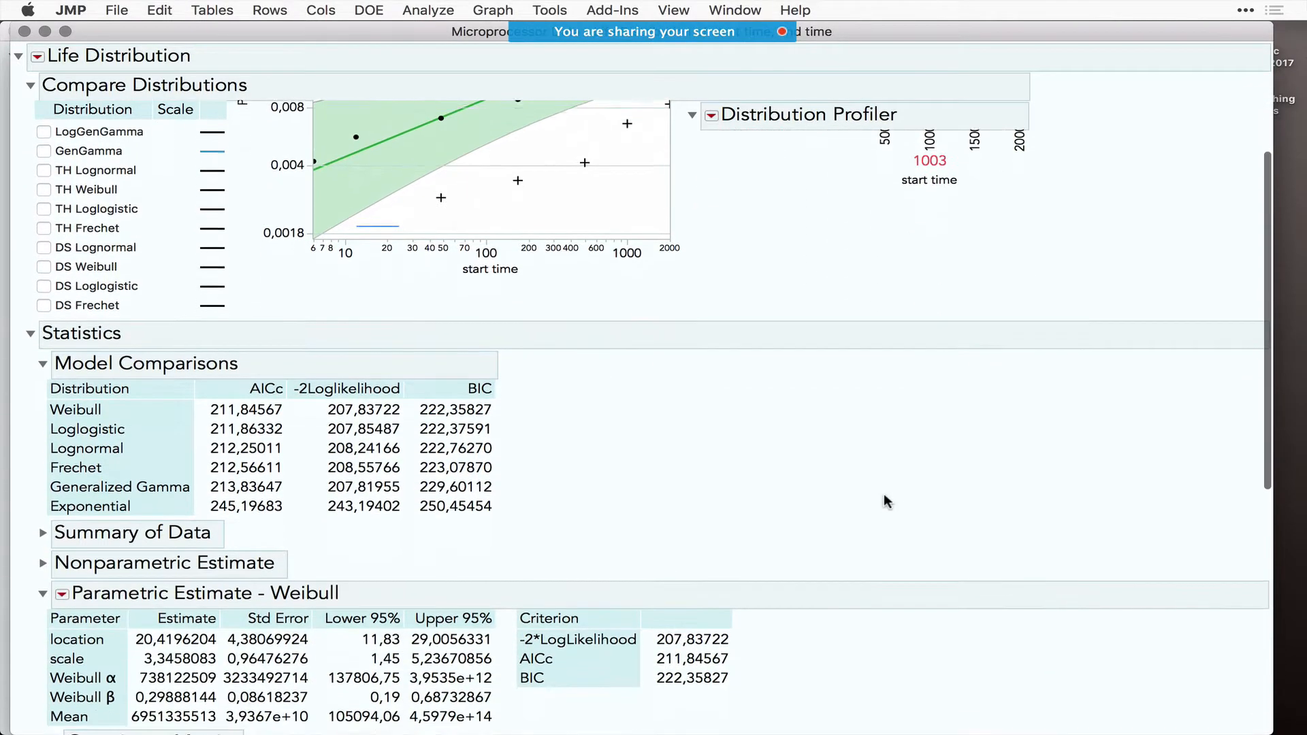
{"action": "scroll", "coordinate": [884, 502], "scroll_direction": "down", "scroll_amount": 5}
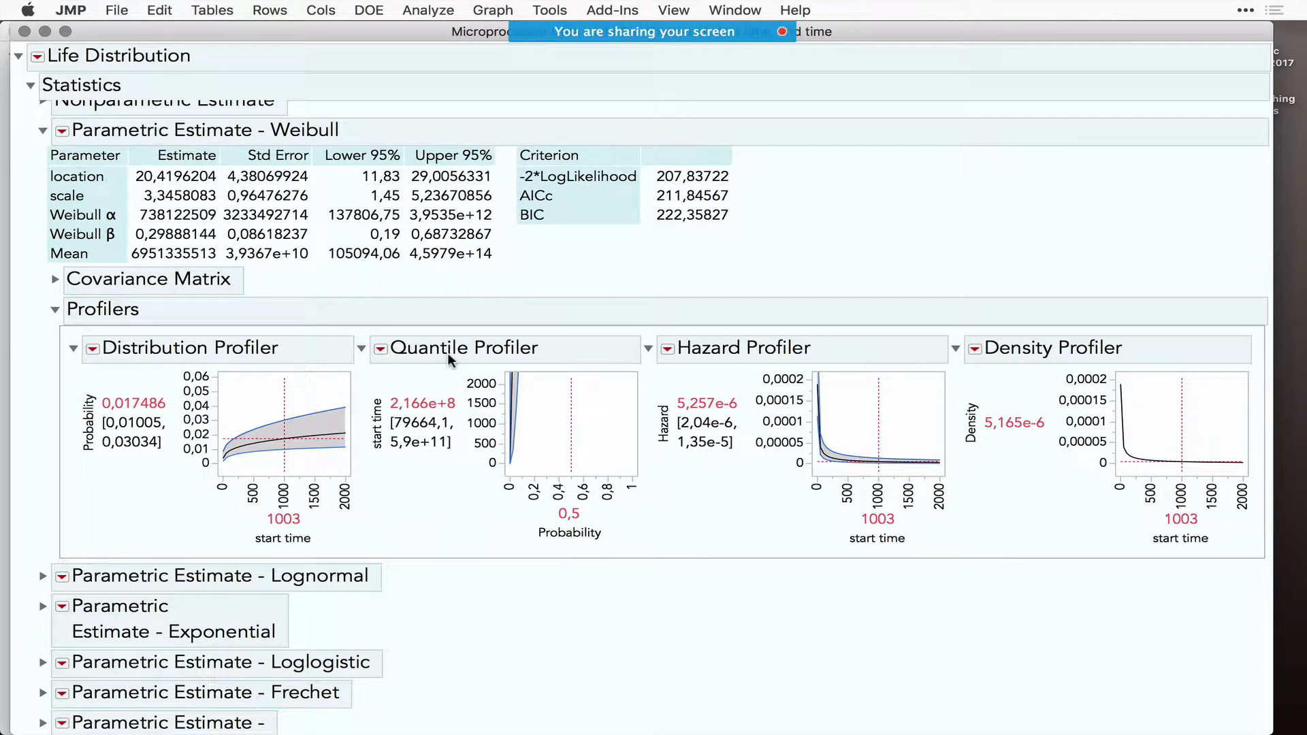
{"action": "left_click", "coordinate": [569, 512]}
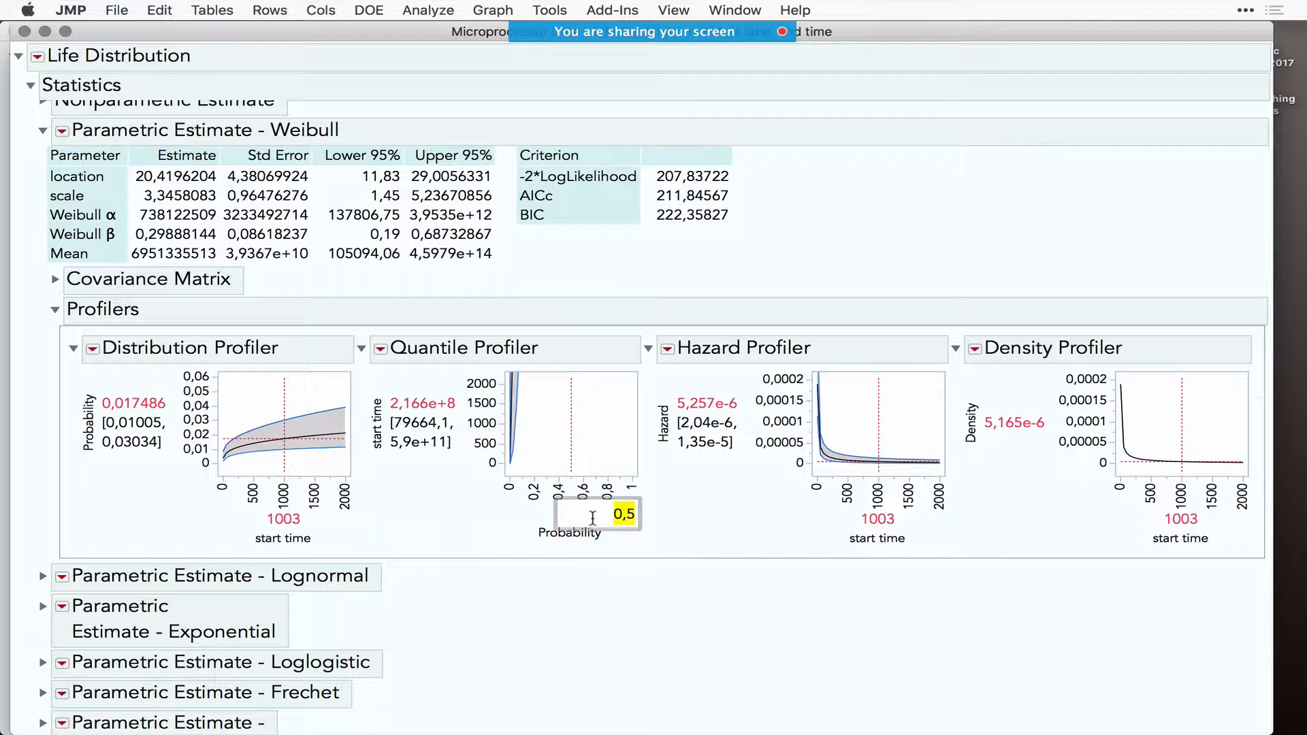
{"action": "left_click", "coordinate": [537, 504]}
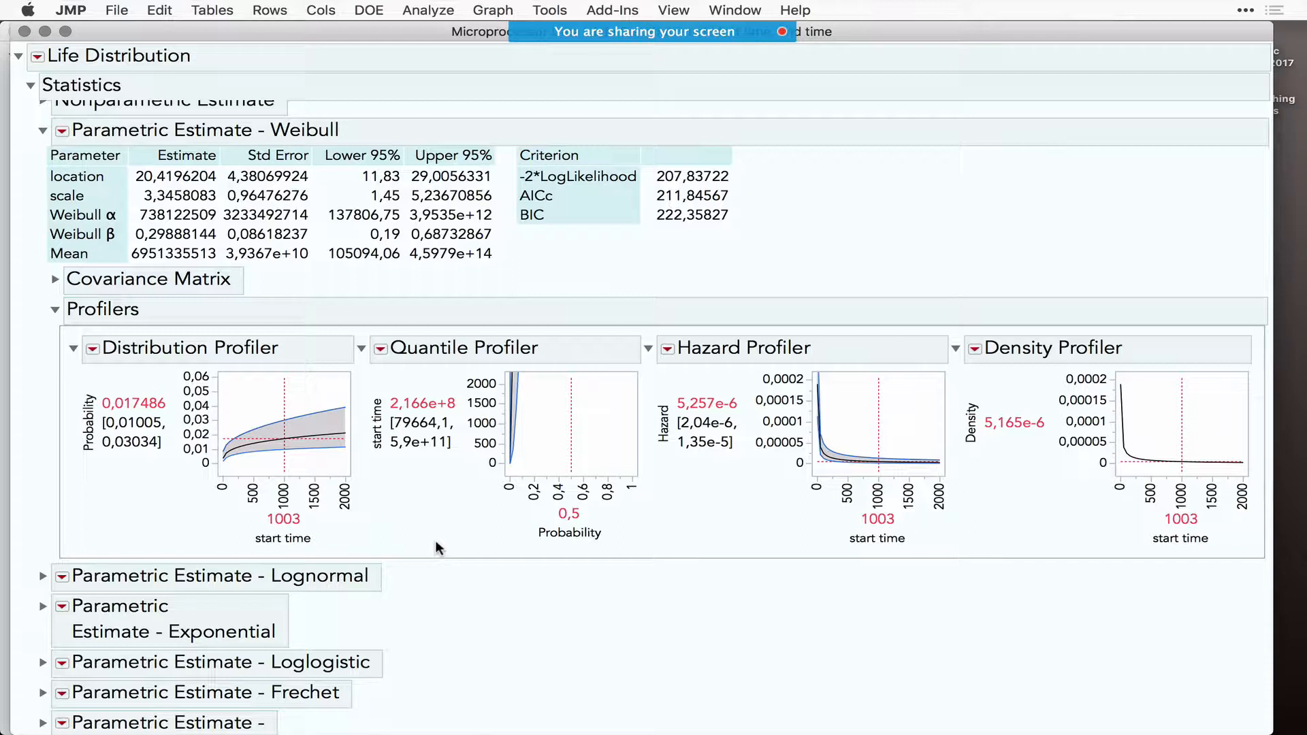
- Close the Life Distribution report and the Microprocessor Data table, and look over the available Reliability and Survival platforms
{"action": "left_click", "coordinate": [25, 31]}
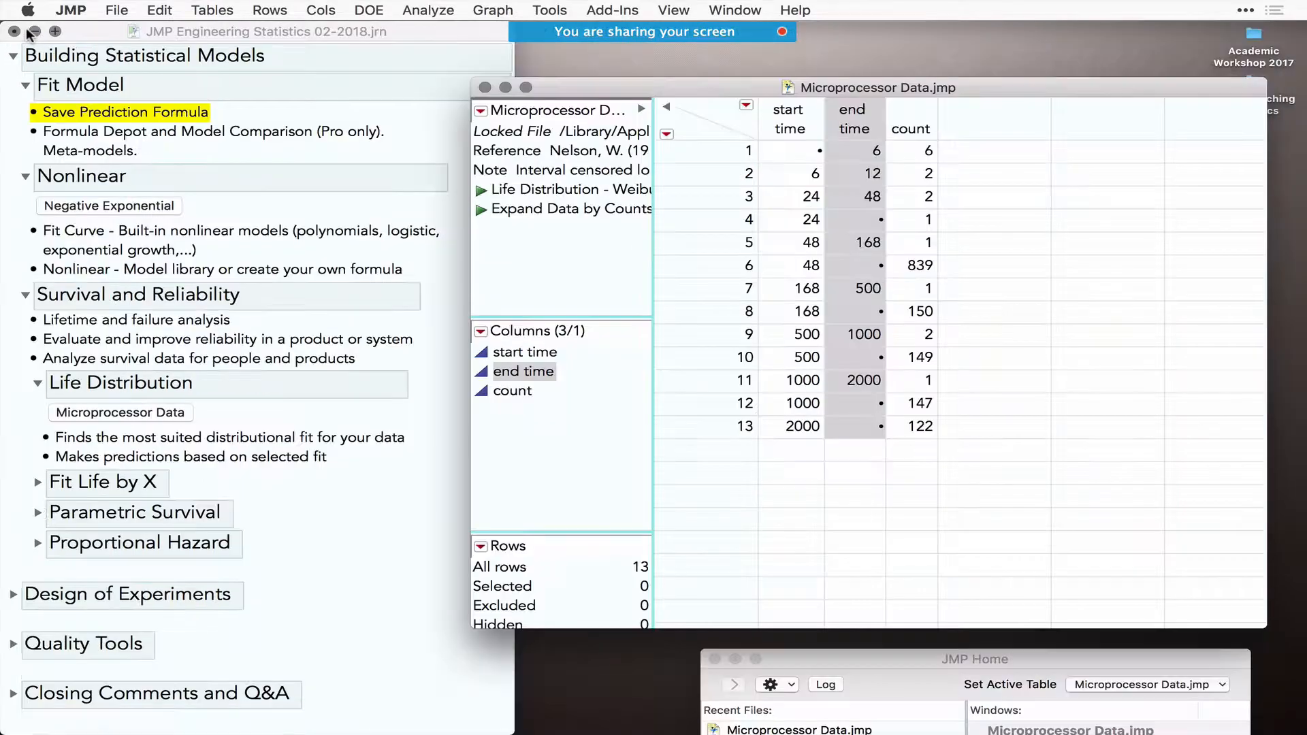
{"action": "left_click", "coordinate": [484, 88]}
{"action": "left_click", "coordinate": [425, 12]}
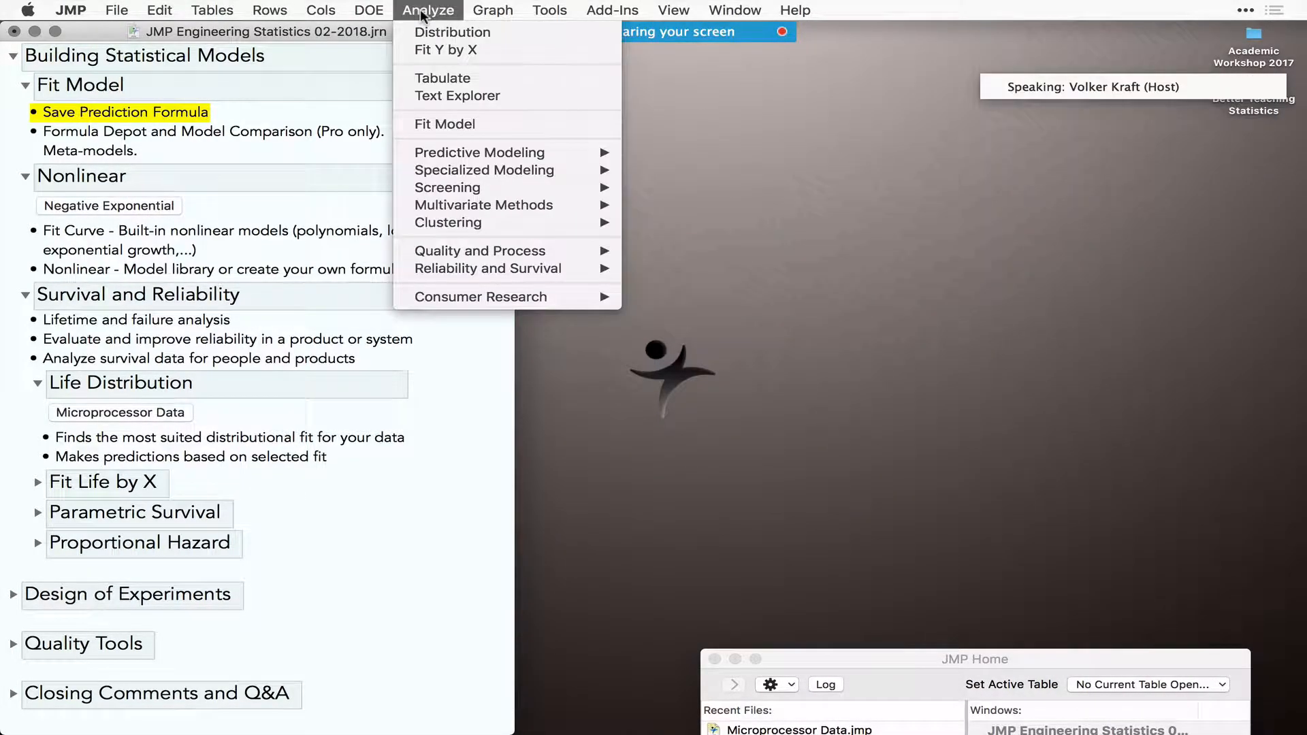
{"action": "mouse_move", "coordinate": [490, 270]}
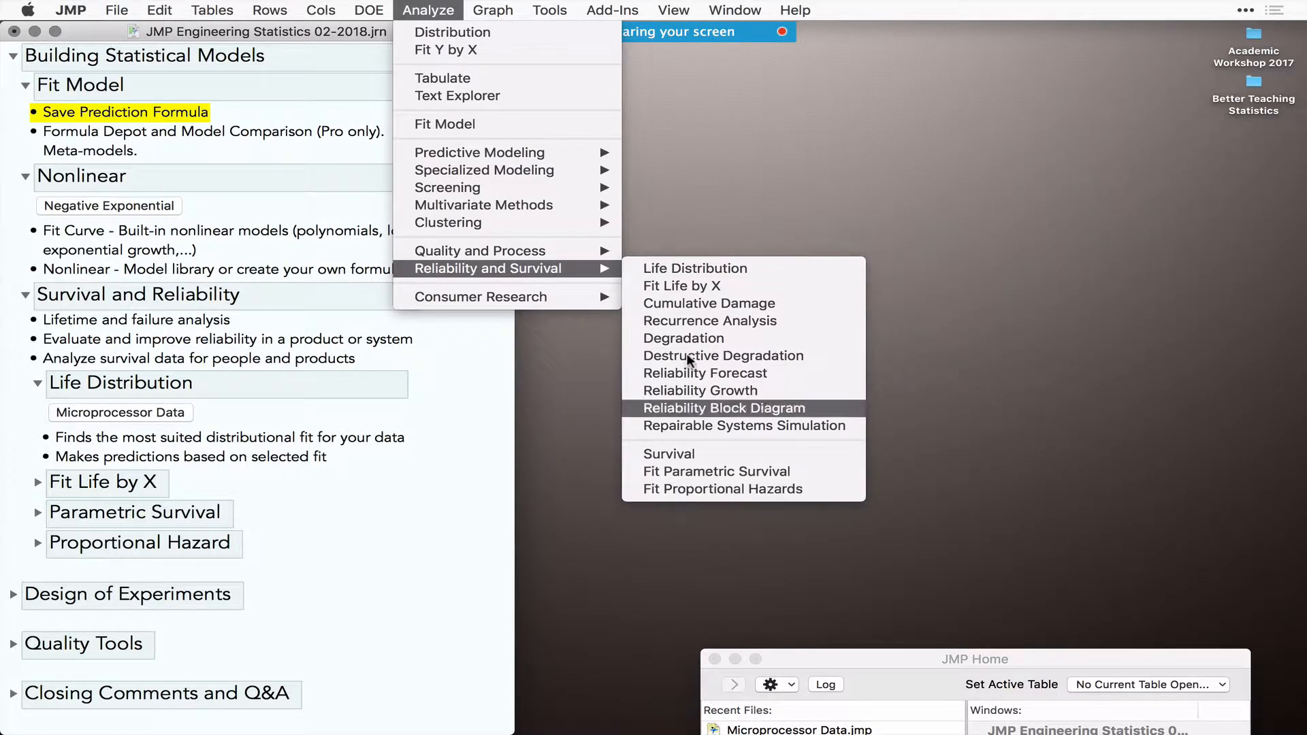
{"action": "left_click", "coordinate": [594, 404]}
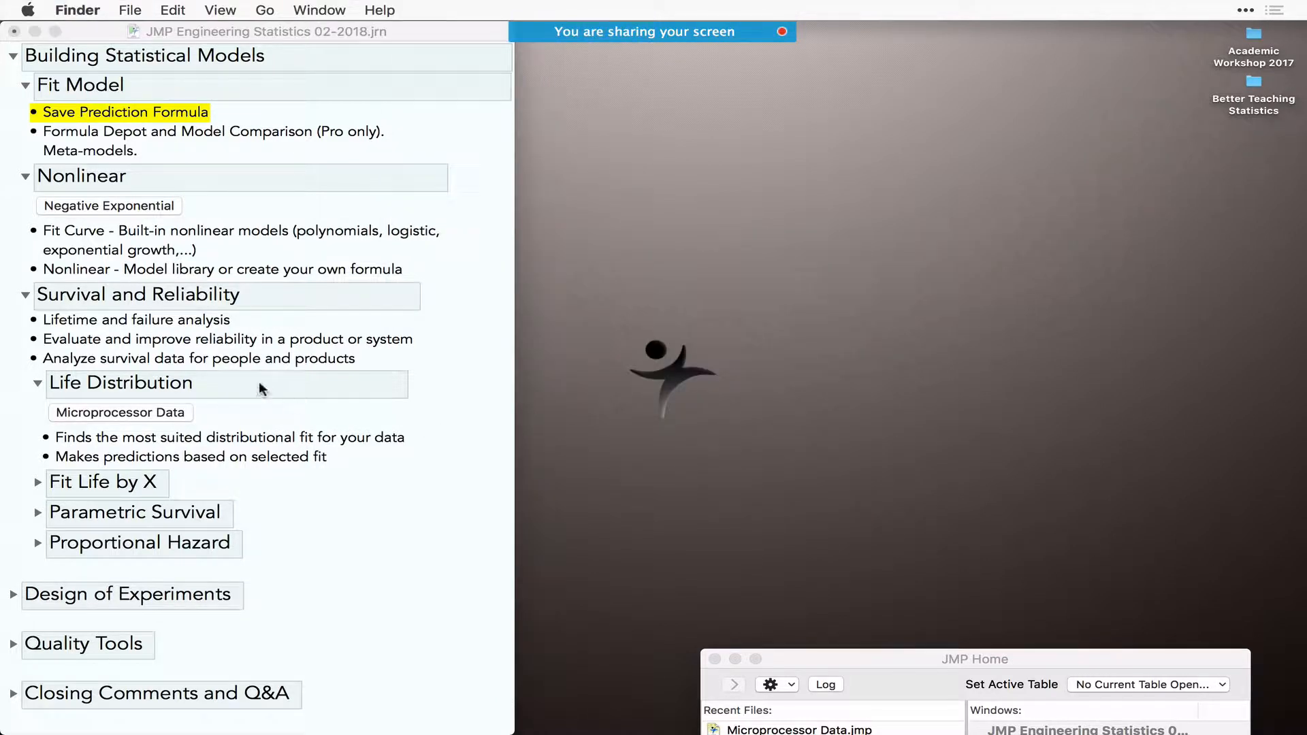
- Expand the journal's Design of Experiments section and highlight its Classical Designs note, then its Custom Designs note
{"action": "left_click", "coordinate": [12, 599]}
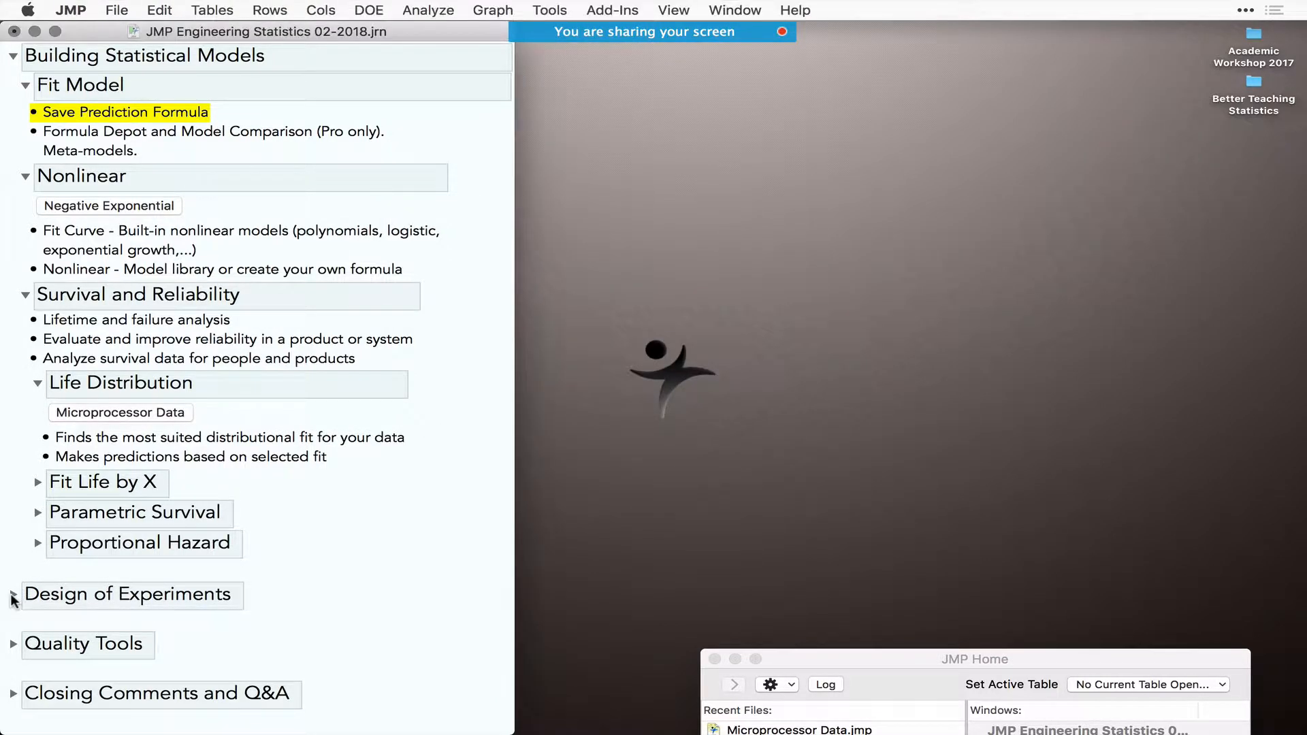
{"action": "left_click", "coordinate": [12, 600]}
{"action": "scroll", "coordinate": [186, 642], "scroll_direction": "down", "scroll_amount": 5}
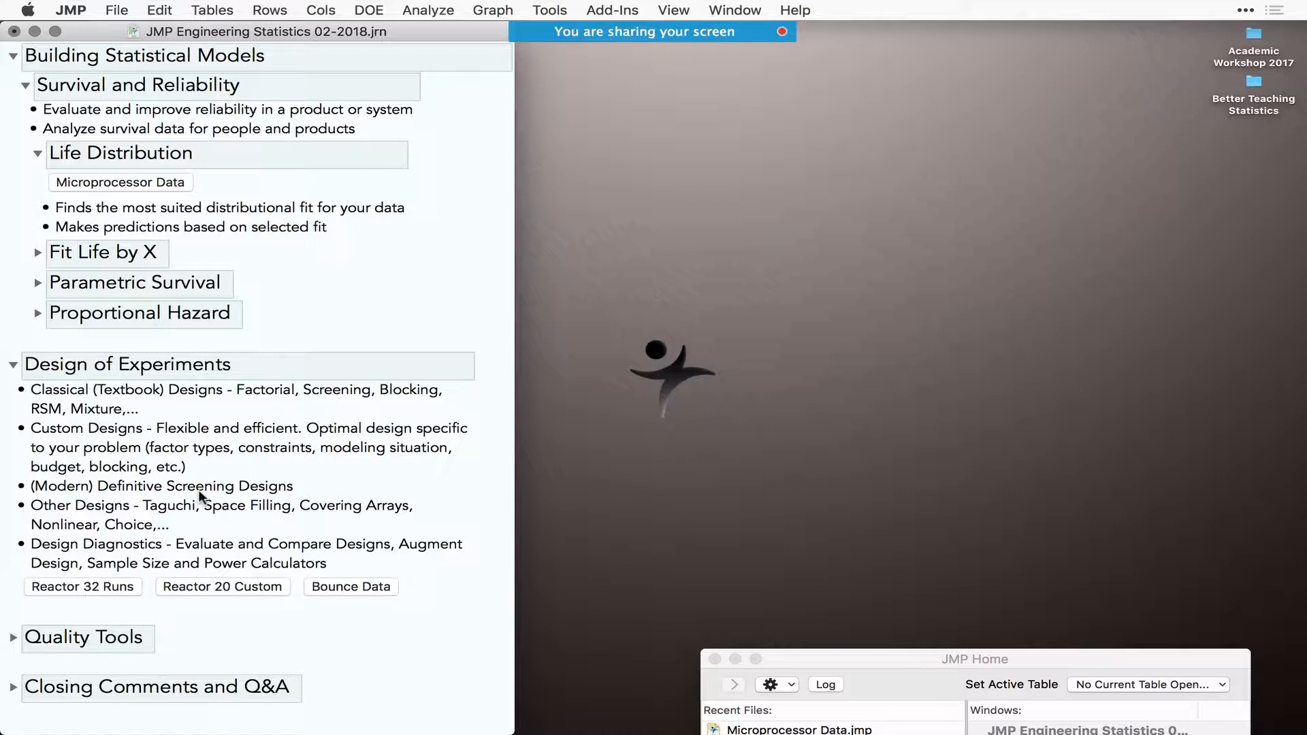
{"action": "left_click", "coordinate": [176, 407]}
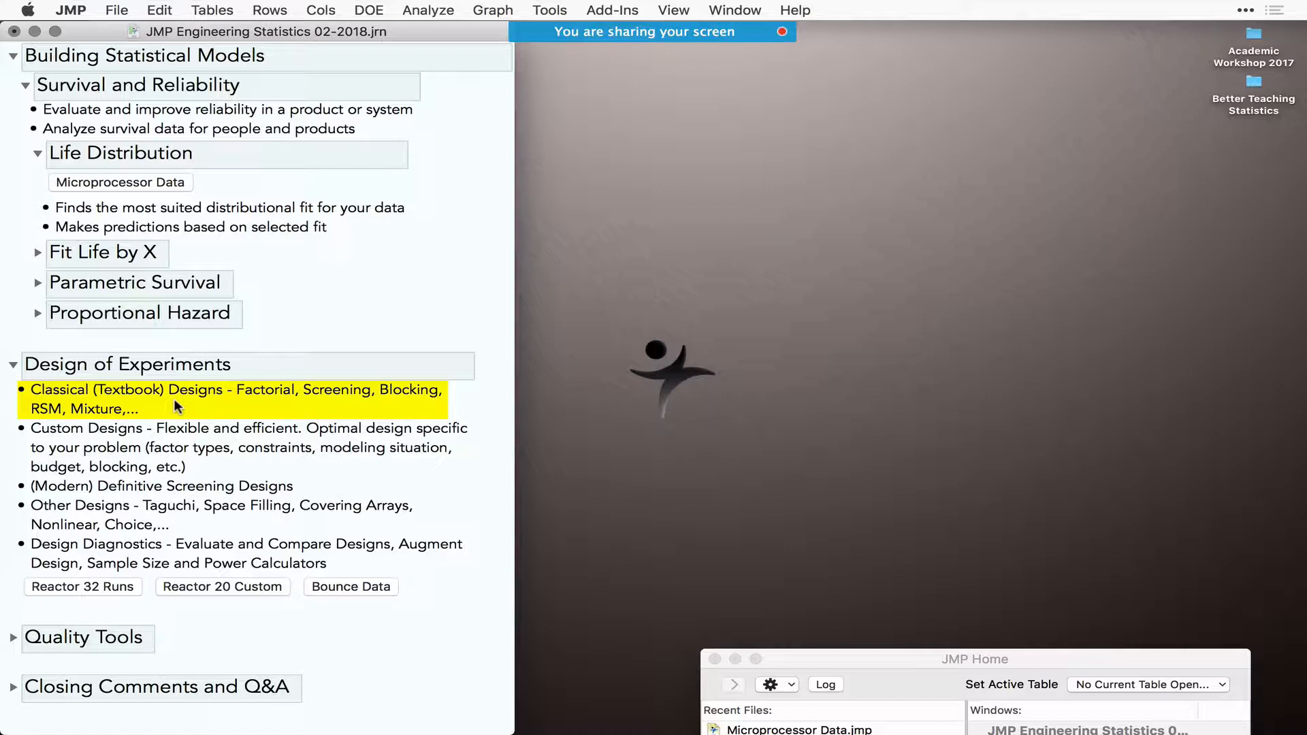
{"action": "left_click", "coordinate": [209, 446]}
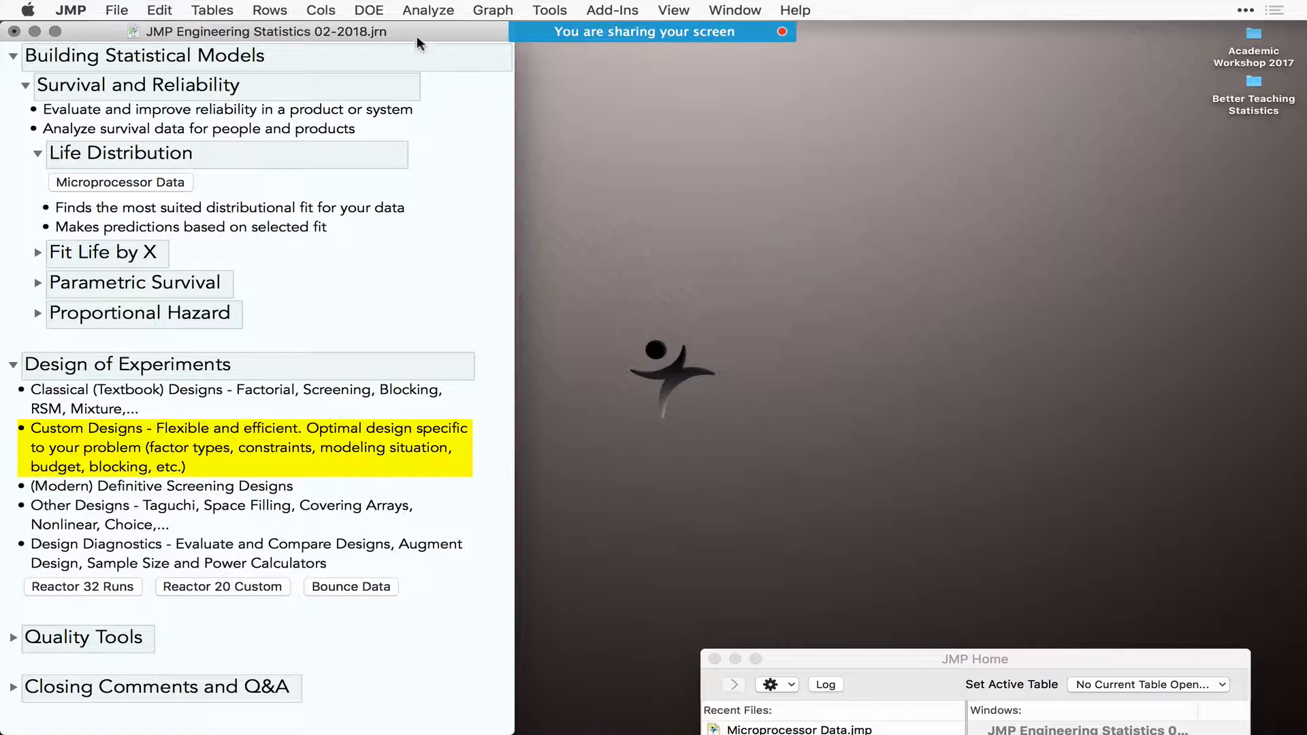
{"action": "left_click", "coordinate": [374, 10]}
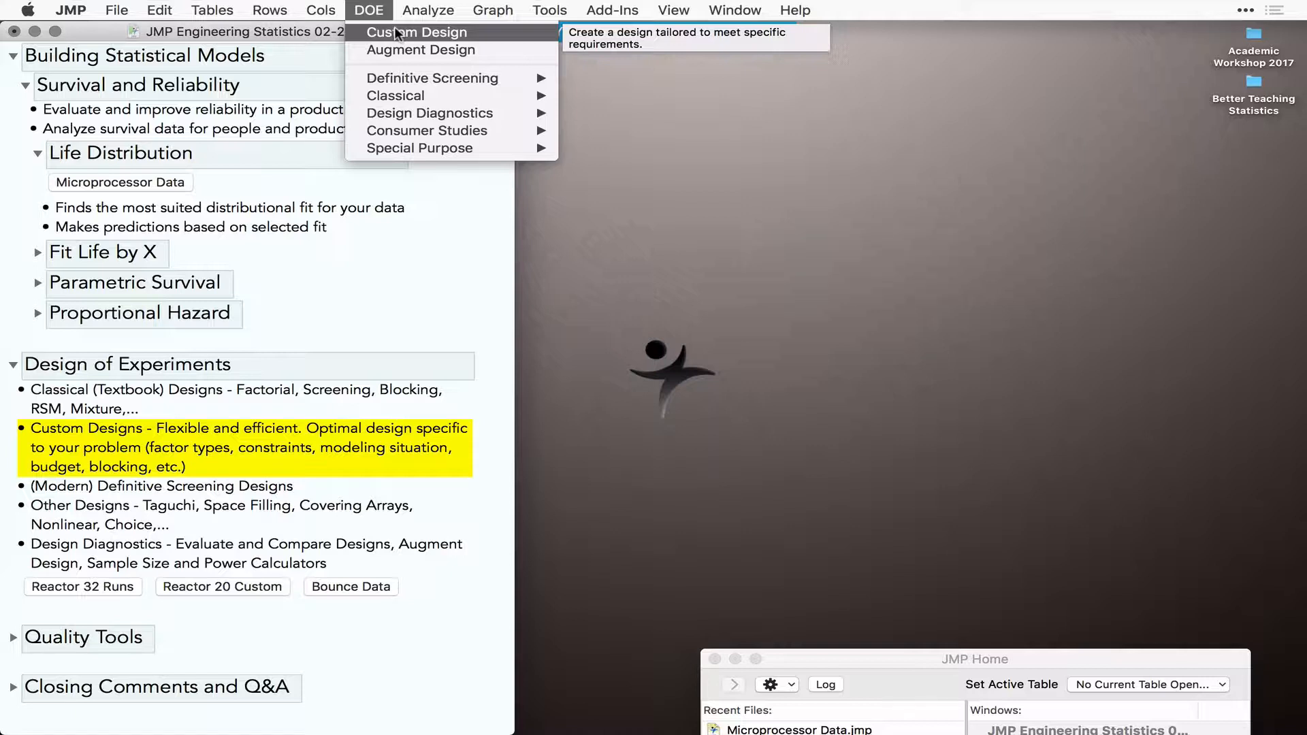
{"action": "left_click", "coordinate": [334, 286]}
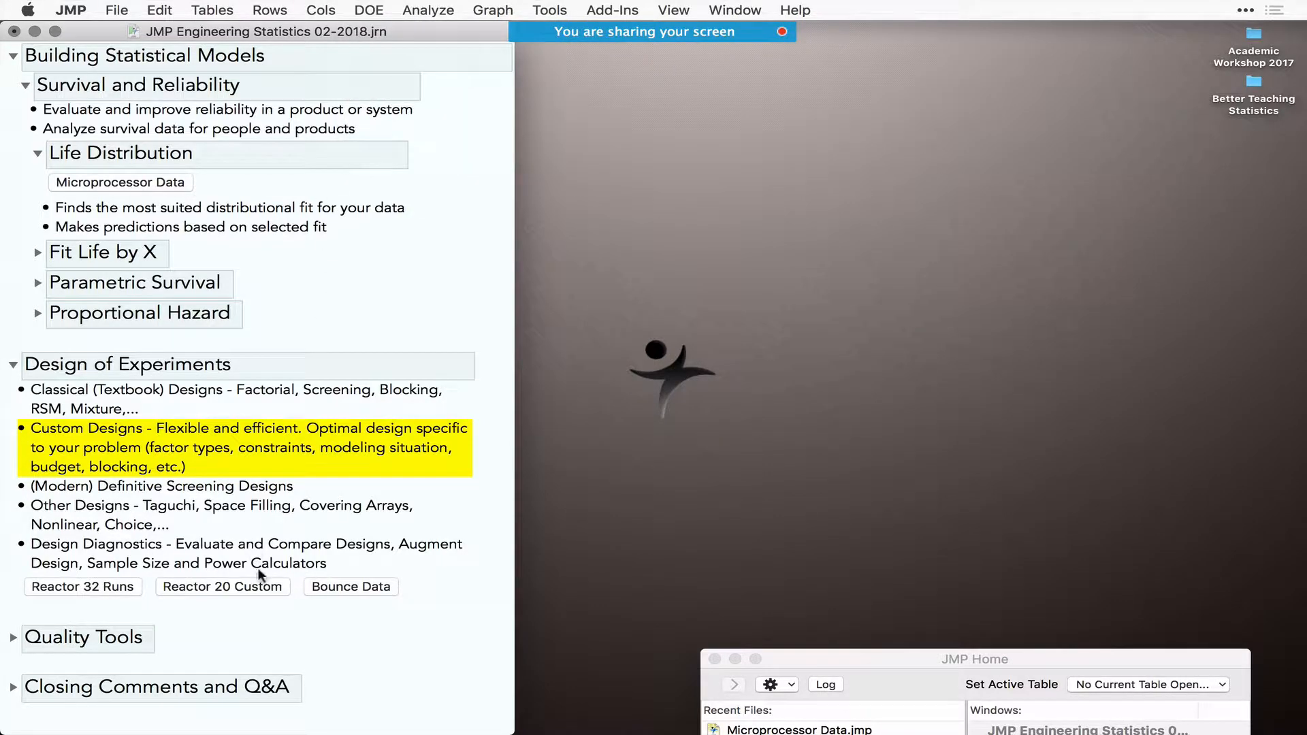
- Open the Reactor 20 Custom data table and select the Percent Reacted response, then the five factor columns Feed Rate through Concentration
{"action": "left_click", "coordinate": [223, 585]}
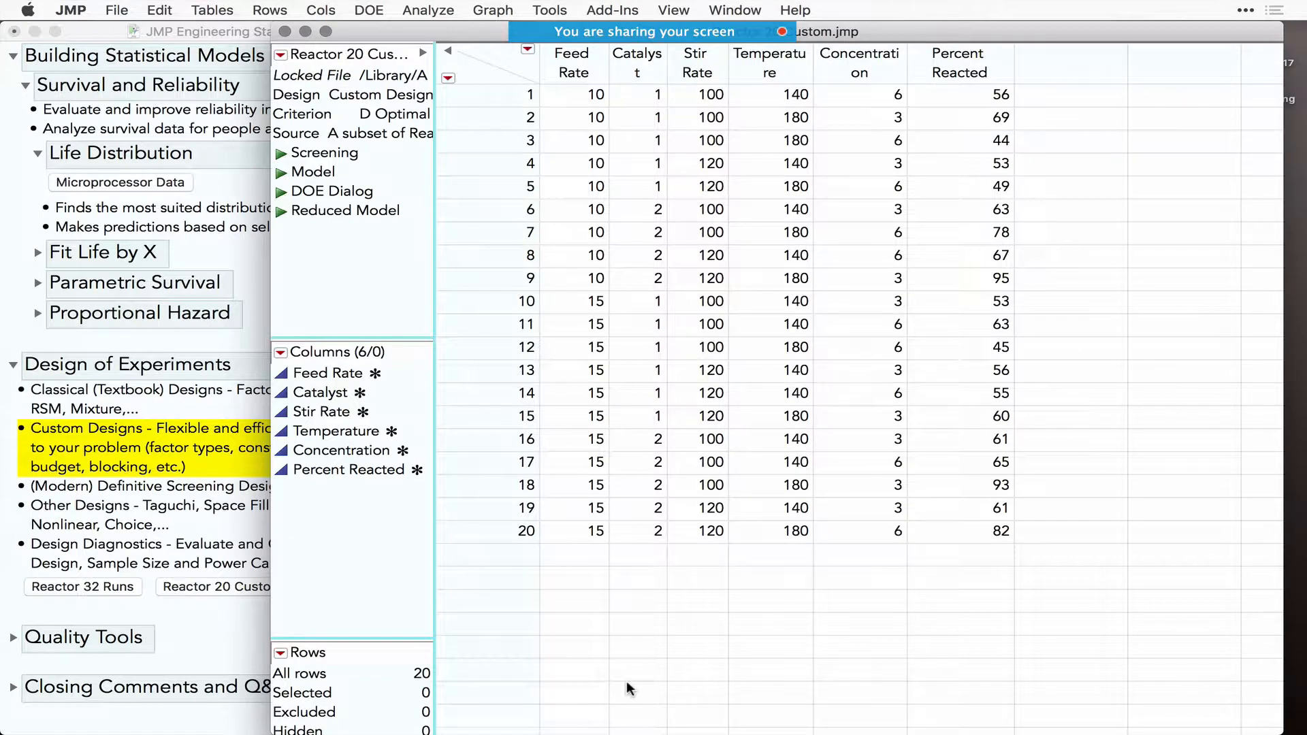
{"action": "left_click", "coordinate": [958, 58]}
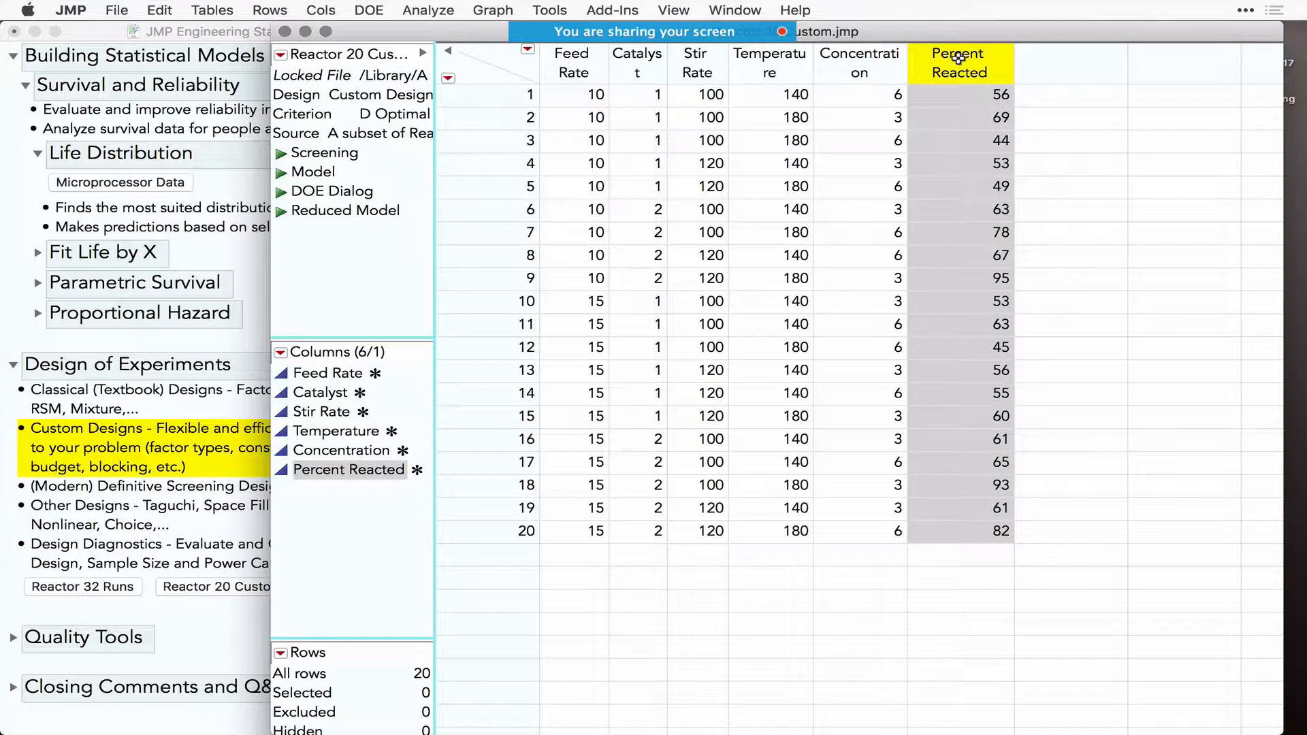
{"action": "left_click", "coordinate": [578, 70]}
{"action": "left_click", "coordinate": [866, 63], "text": "shift"}
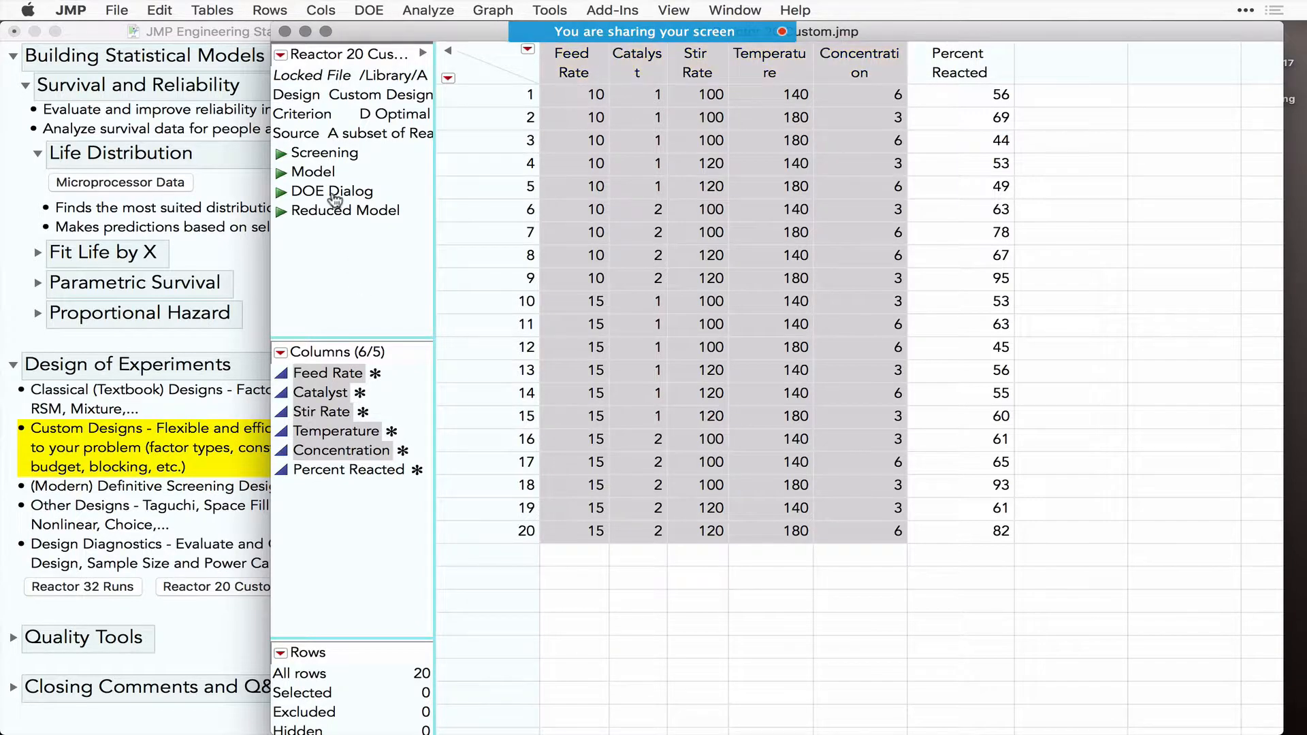
- Run the table's saved DOE Dialog script, expand Responses and Factors in the Custom Design window, and collapse Define Factor Constraints
{"action": "left_click", "coordinate": [282, 194]}
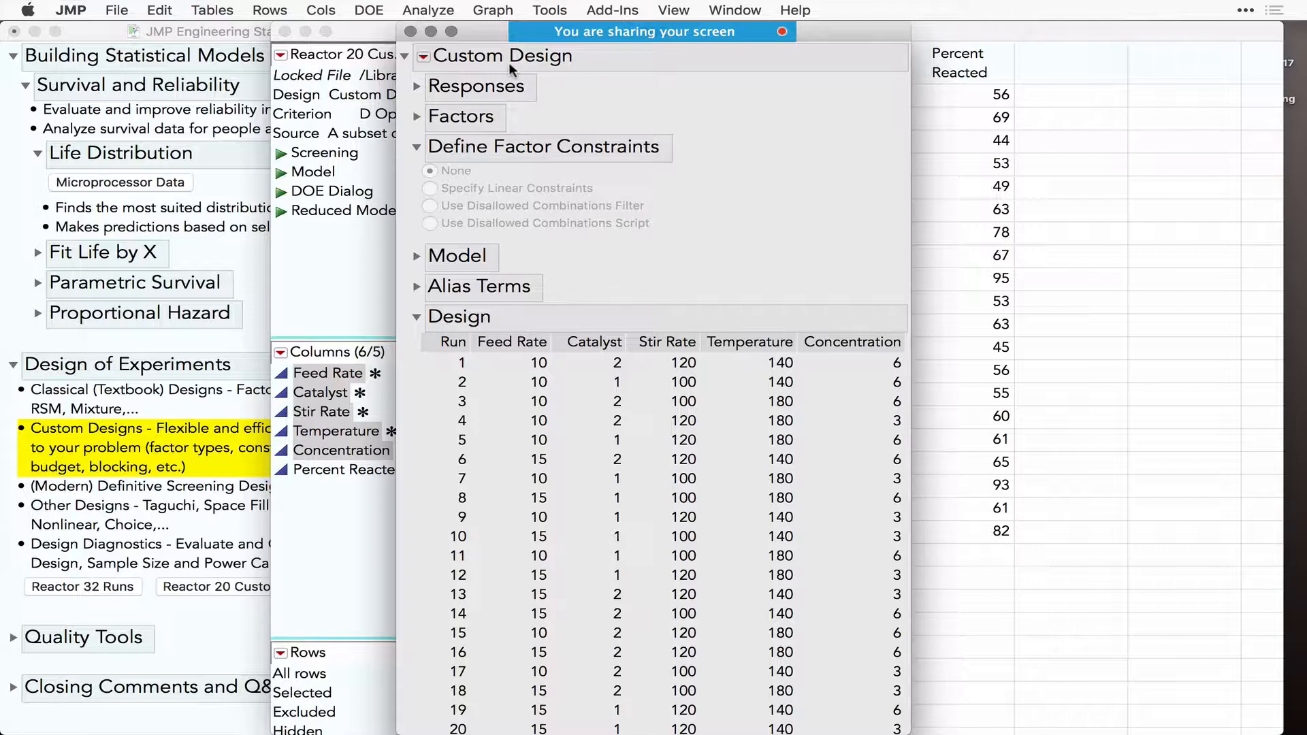
{"action": "left_click", "coordinate": [417, 88]}
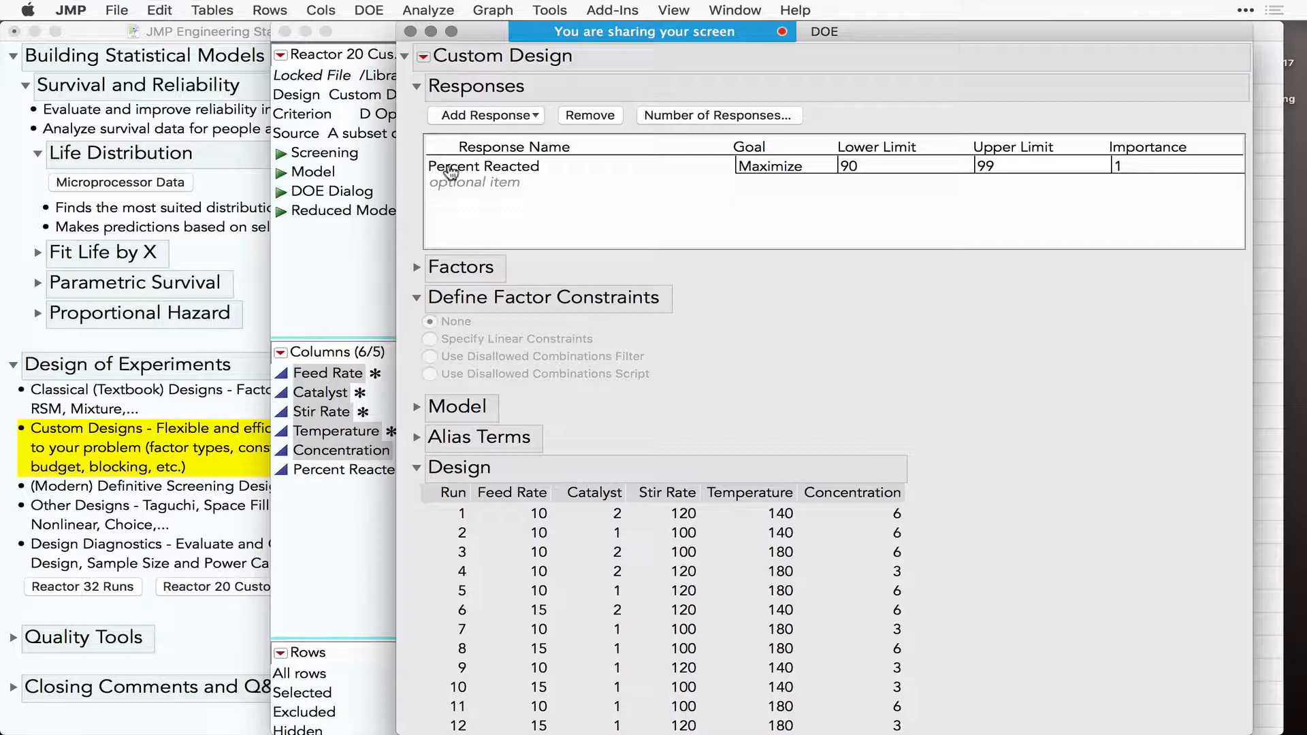
{"action": "left_click", "coordinate": [416, 267]}
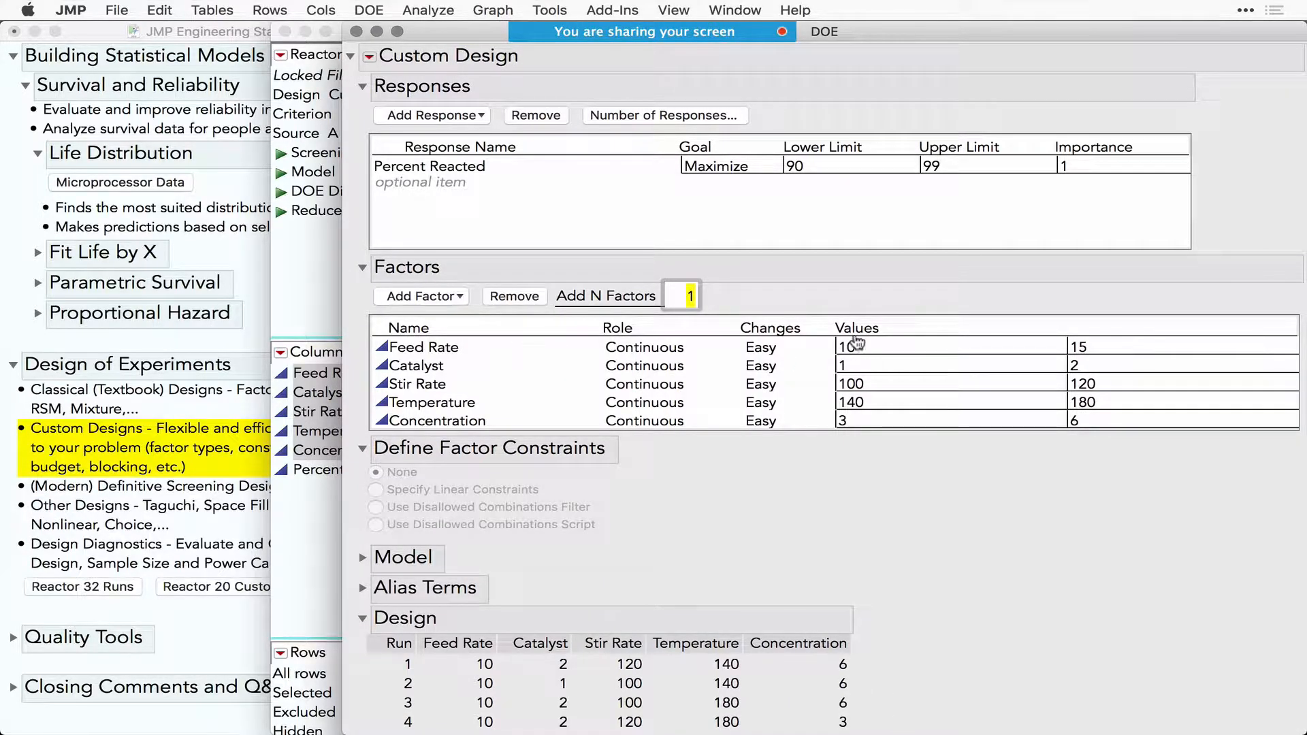
{"action": "scroll", "coordinate": [888, 506], "scroll_direction": "down", "scroll_amount": 3}
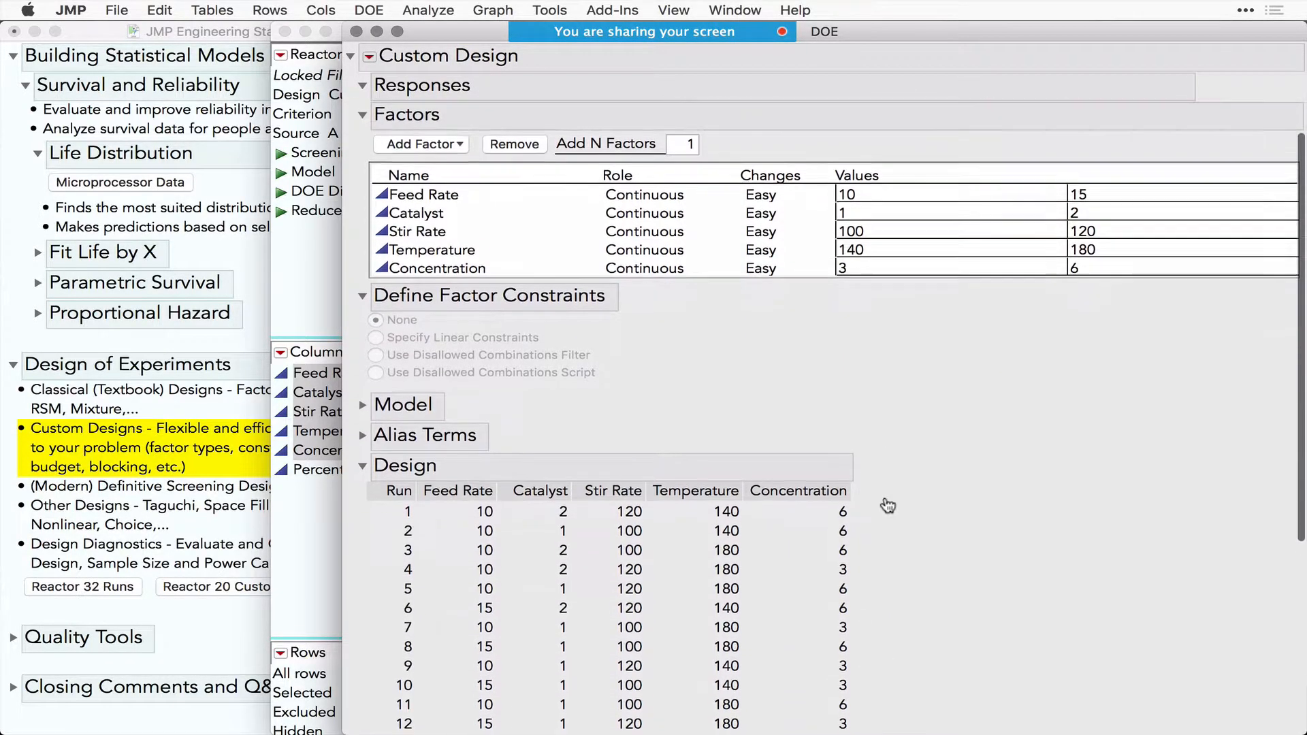
{"action": "left_click", "coordinate": [363, 268]}
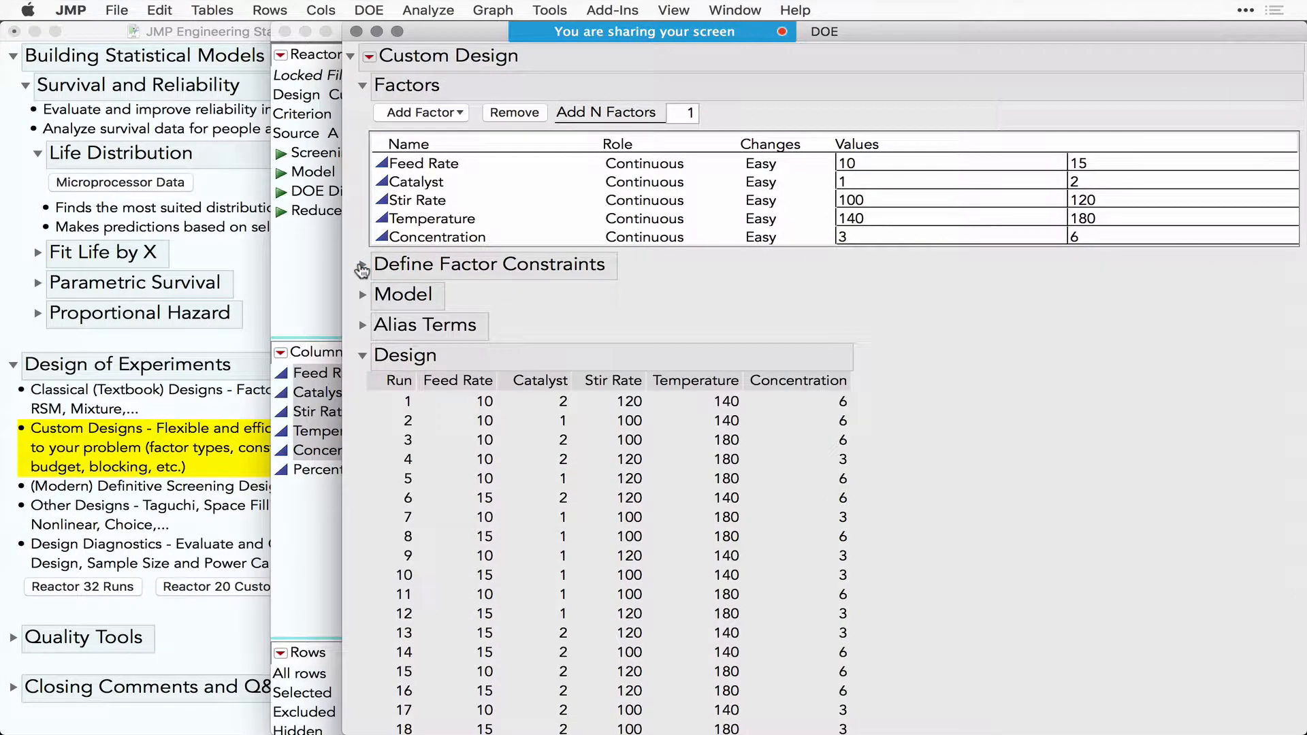
- Expand the Custom Design's Model section and examine its main effects, two-way interactions and the power terms on offer
{"action": "left_click", "coordinate": [363, 295]}
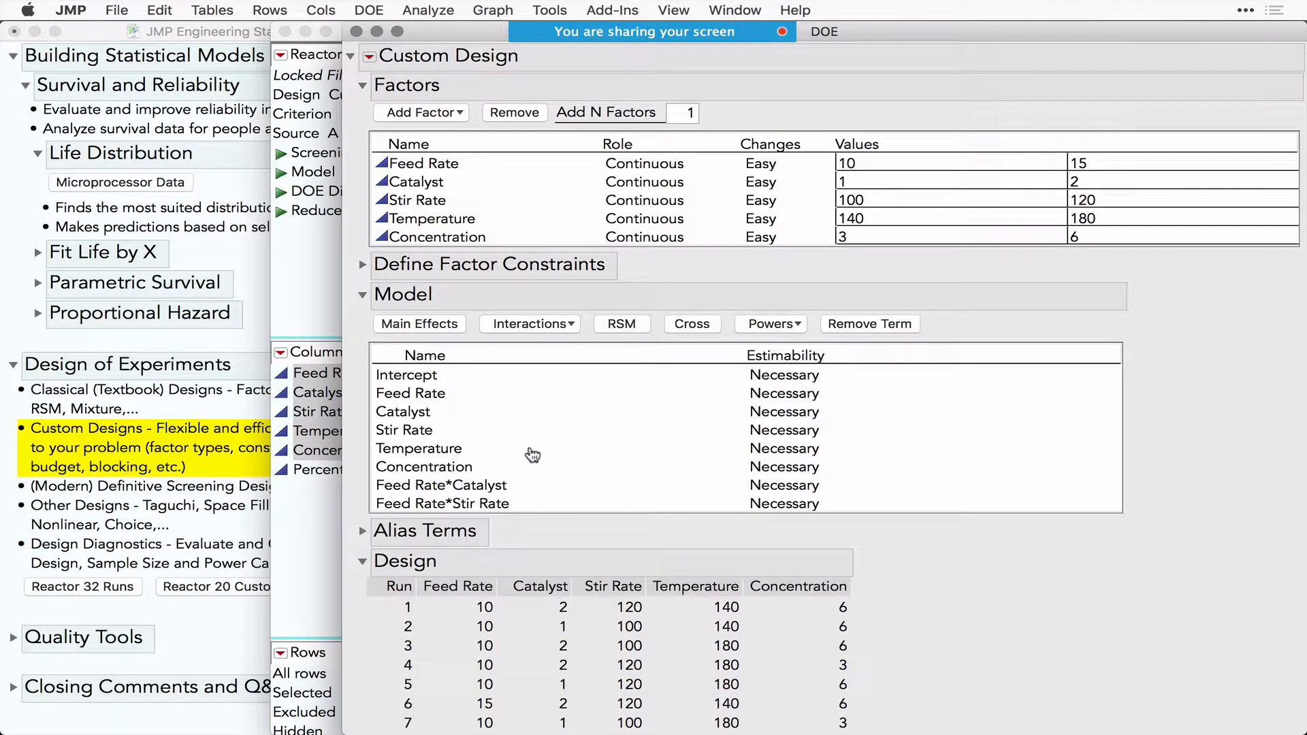
{"action": "scroll", "coordinate": [533, 454], "scroll_direction": "down", "scroll_amount": 3}
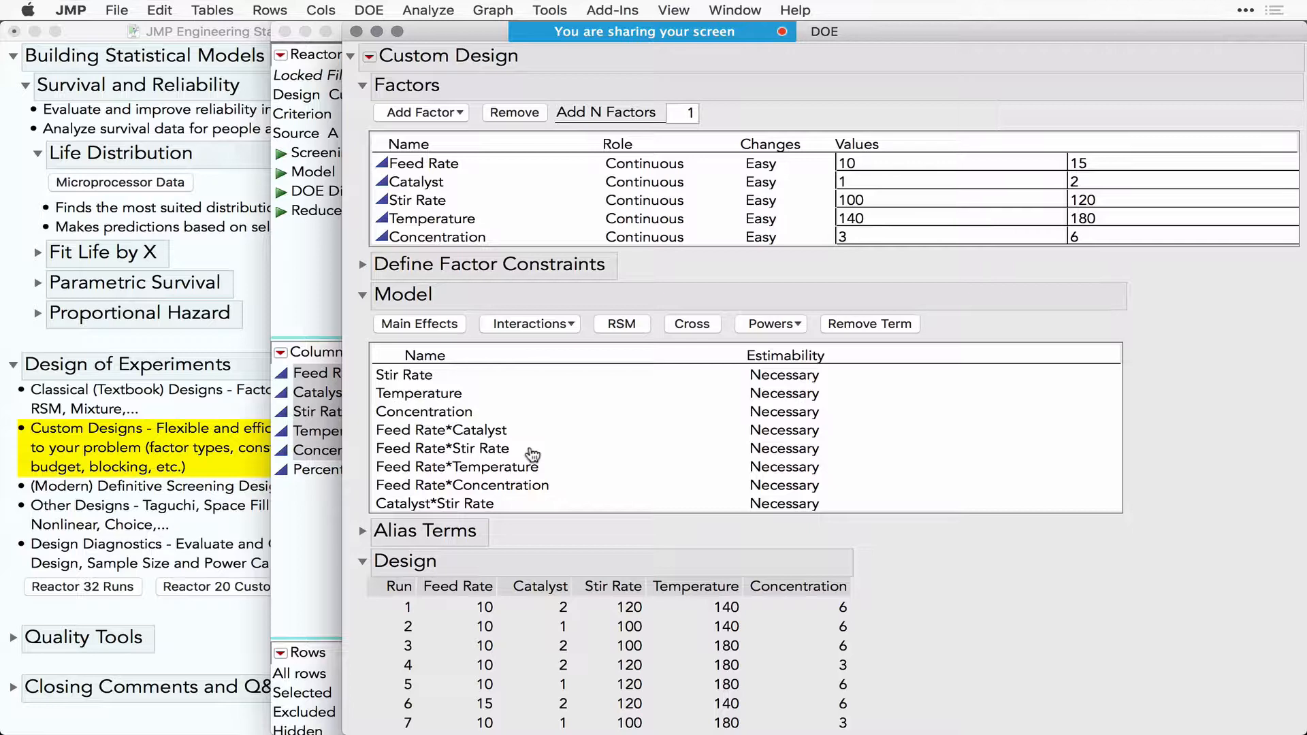
{"action": "scroll", "coordinate": [533, 455], "scroll_direction": "up", "scroll_amount": 6}
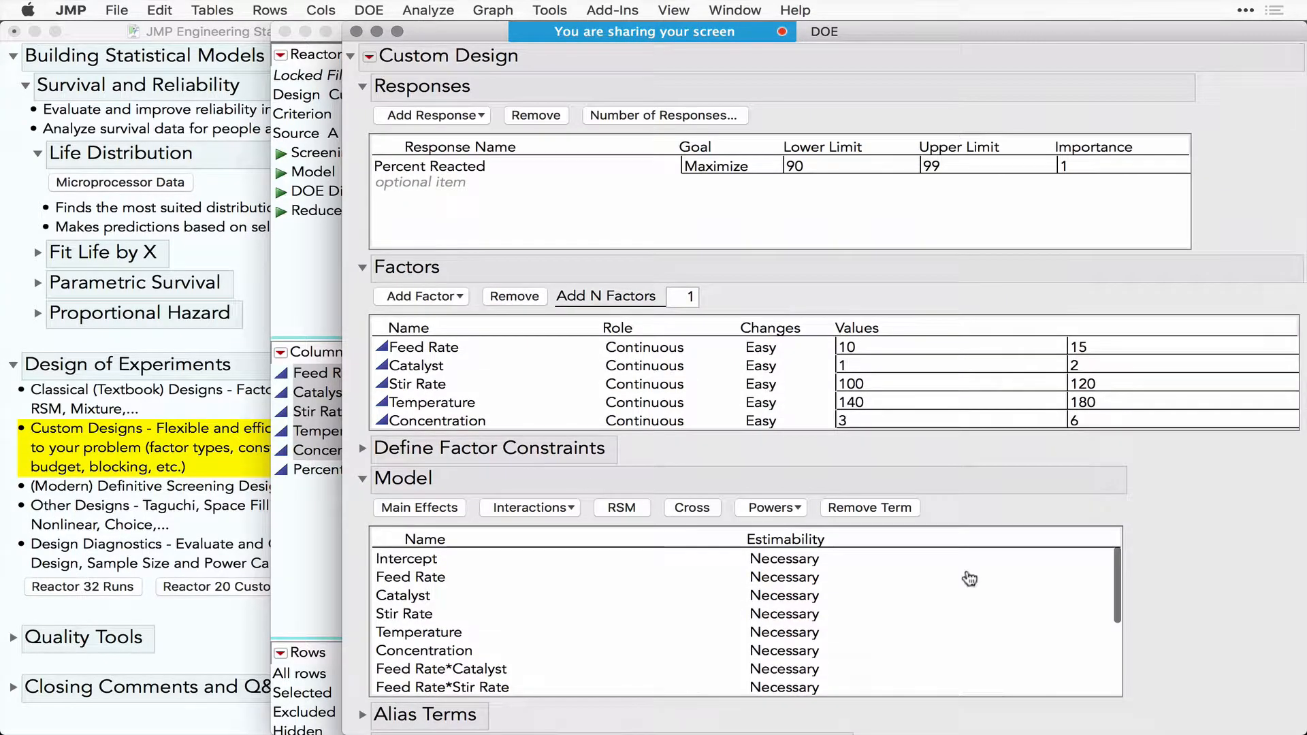
{"action": "scroll", "coordinate": [1190, 613], "scroll_direction": "down", "scroll_amount": 3}
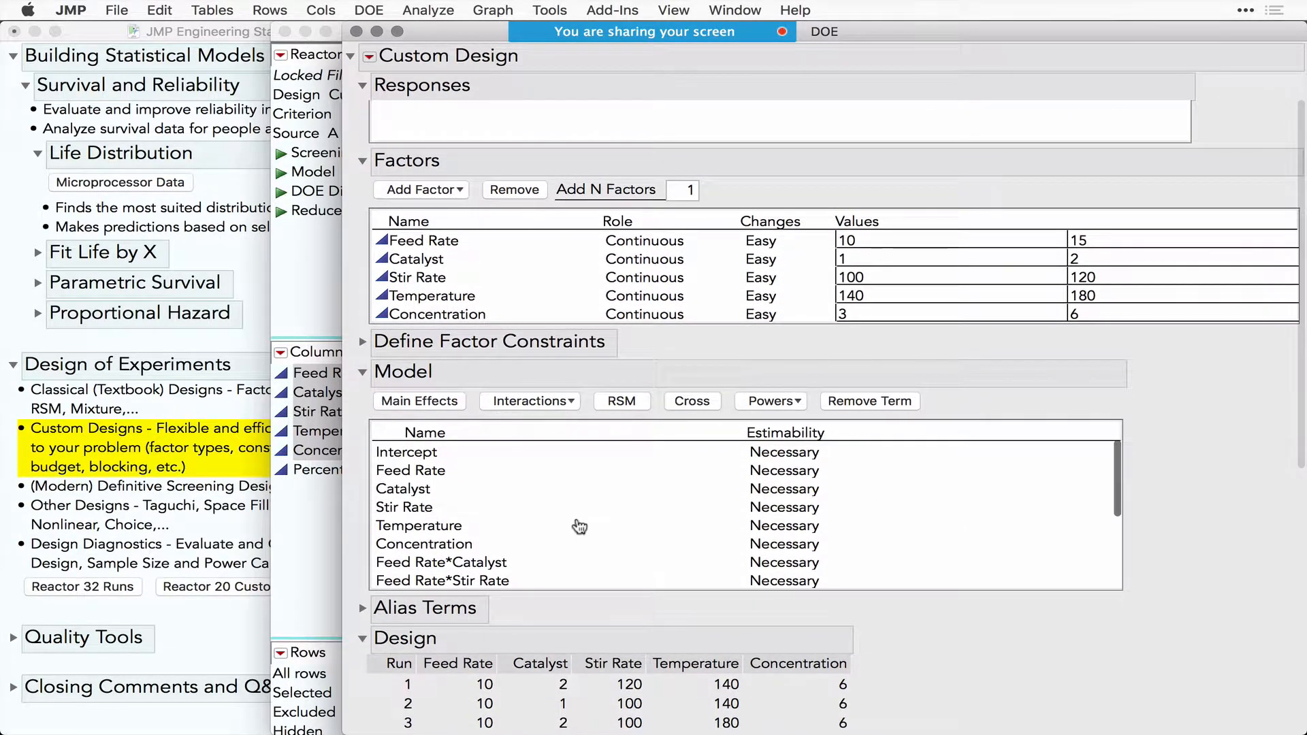
{"action": "left_click", "coordinate": [421, 475]}
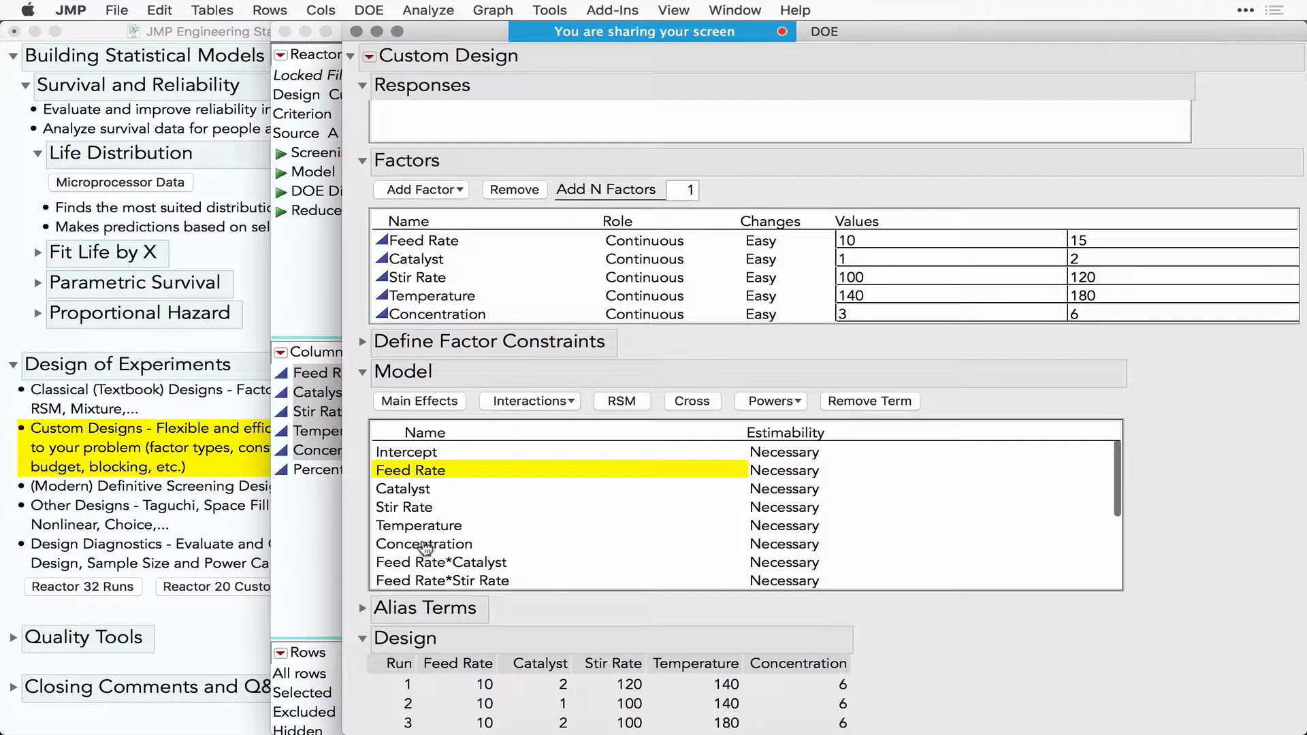
{"action": "left_click", "coordinate": [424, 545]}
{"action": "scroll", "coordinate": [494, 553], "scroll_direction": "down", "scroll_amount": 3}
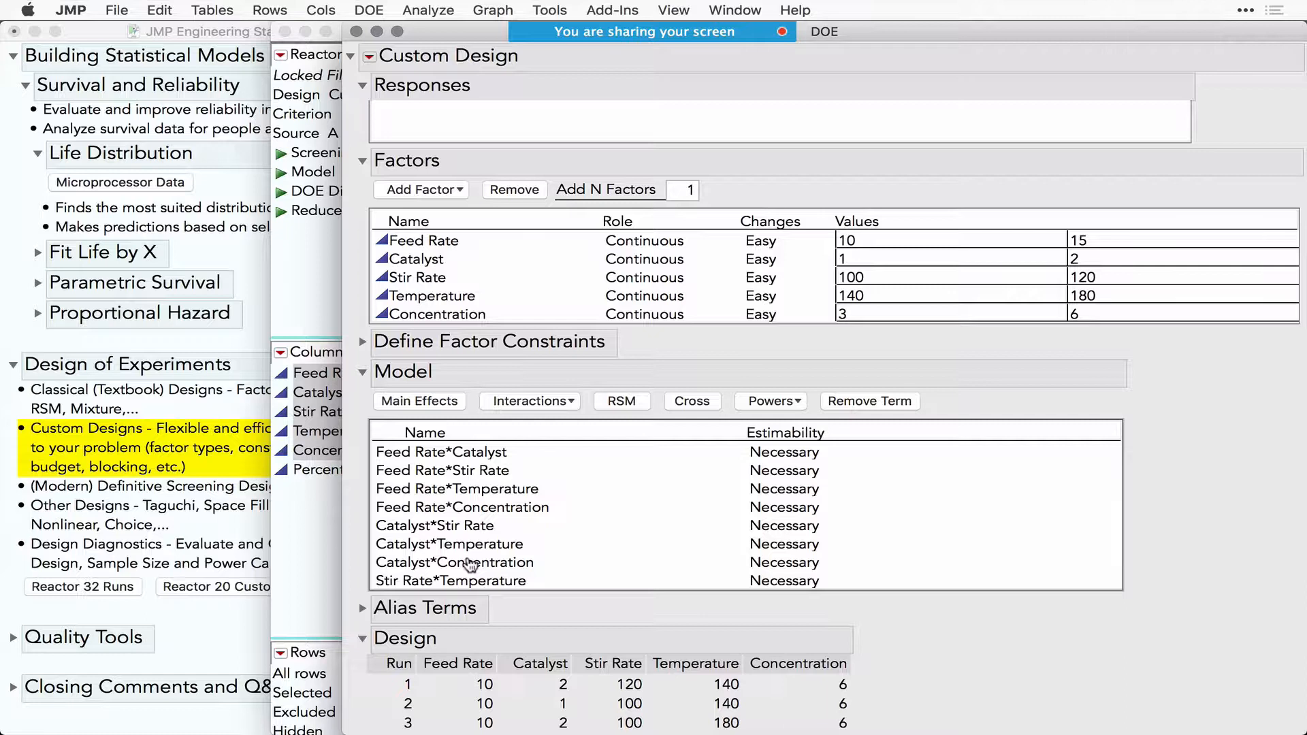
{"action": "left_click", "coordinate": [772, 402]}
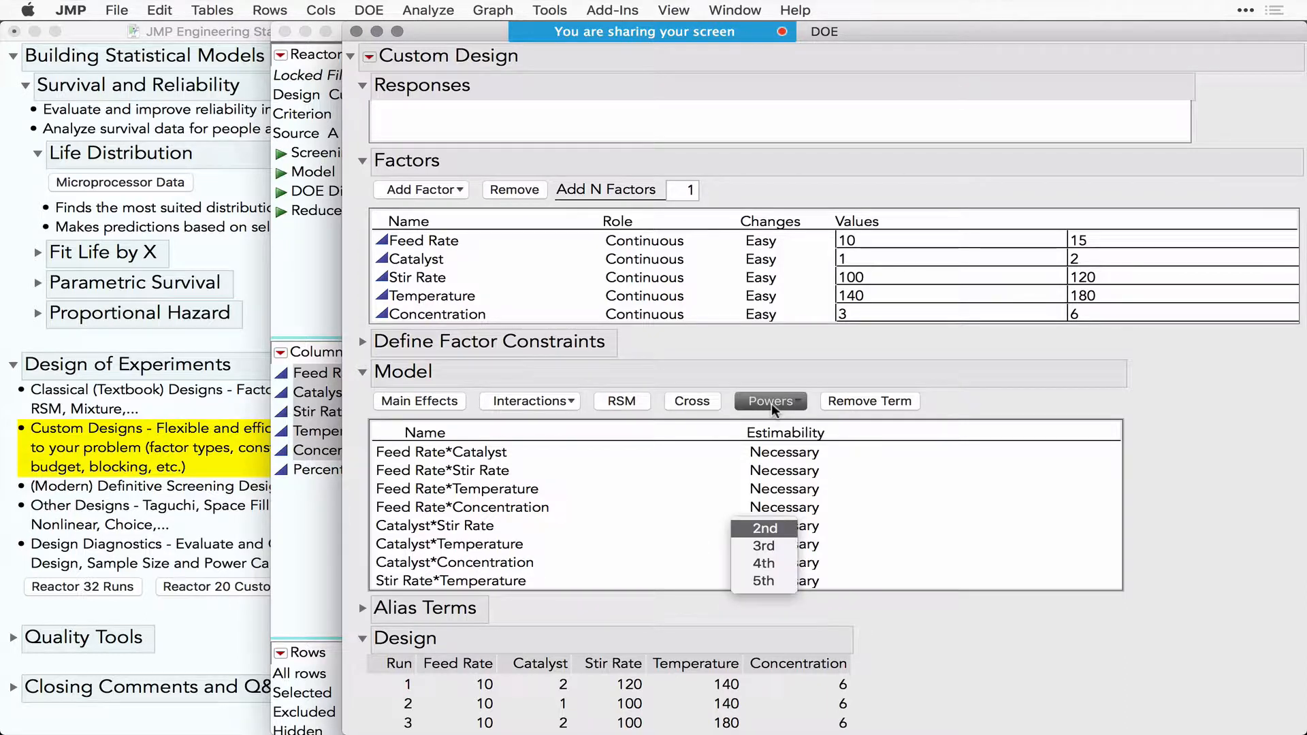
{"action": "left_click", "coordinate": [639, 499]}
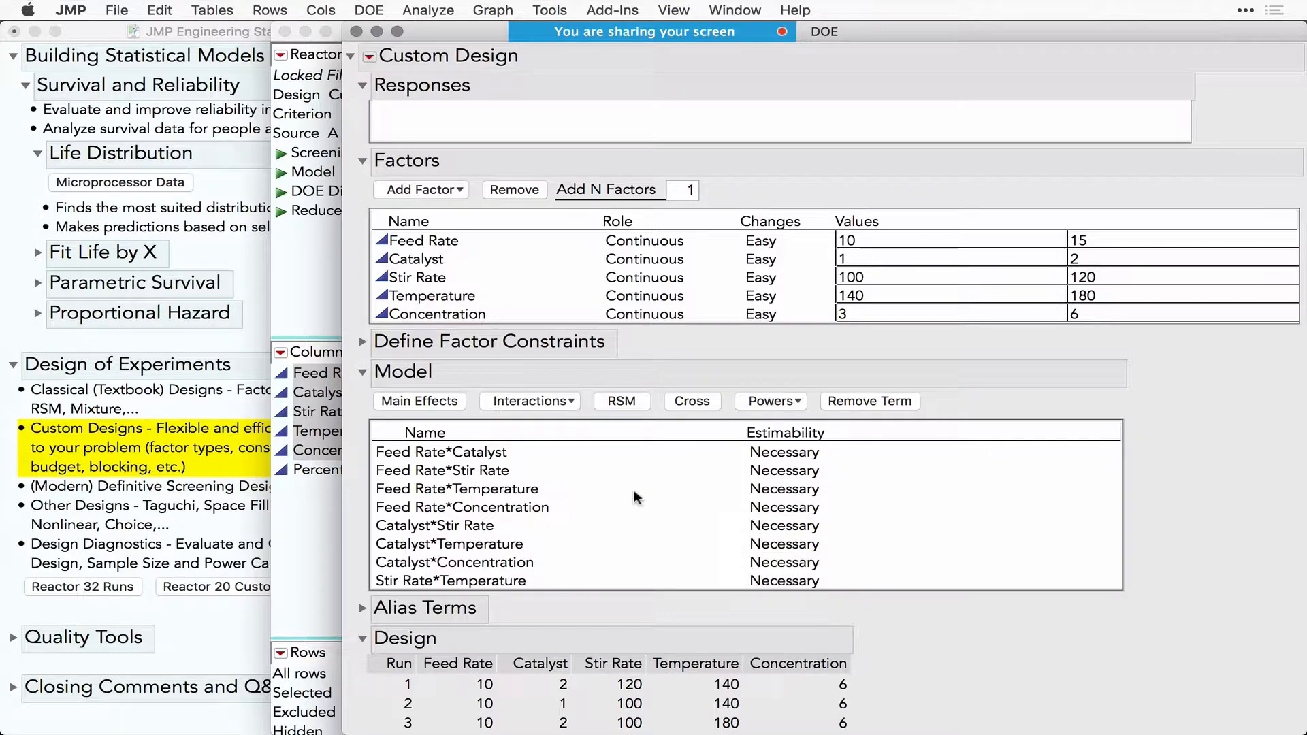
- Look through the design's run list, then expand Design Evaluation and its Power Analysis
{"action": "scroll", "coordinate": [637, 498], "scroll_direction": "down", "scroll_amount": 1}
{"action": "scroll", "coordinate": [636, 498], "scroll_direction": "down", "scroll_amount": 1}
{"action": "scroll", "coordinate": [1039, 652], "scroll_direction": "down", "scroll_amount": 6}
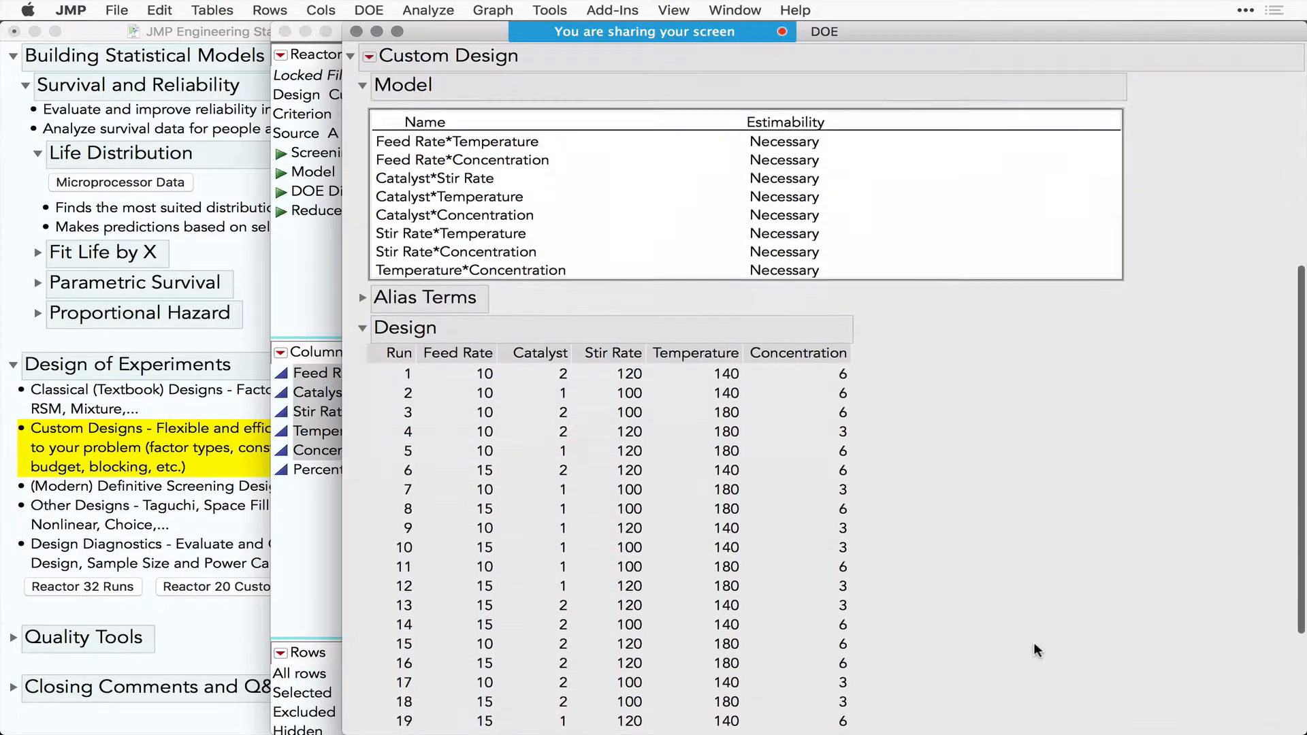
{"action": "scroll", "coordinate": [613, 496], "scroll_direction": "down", "scroll_amount": 3}
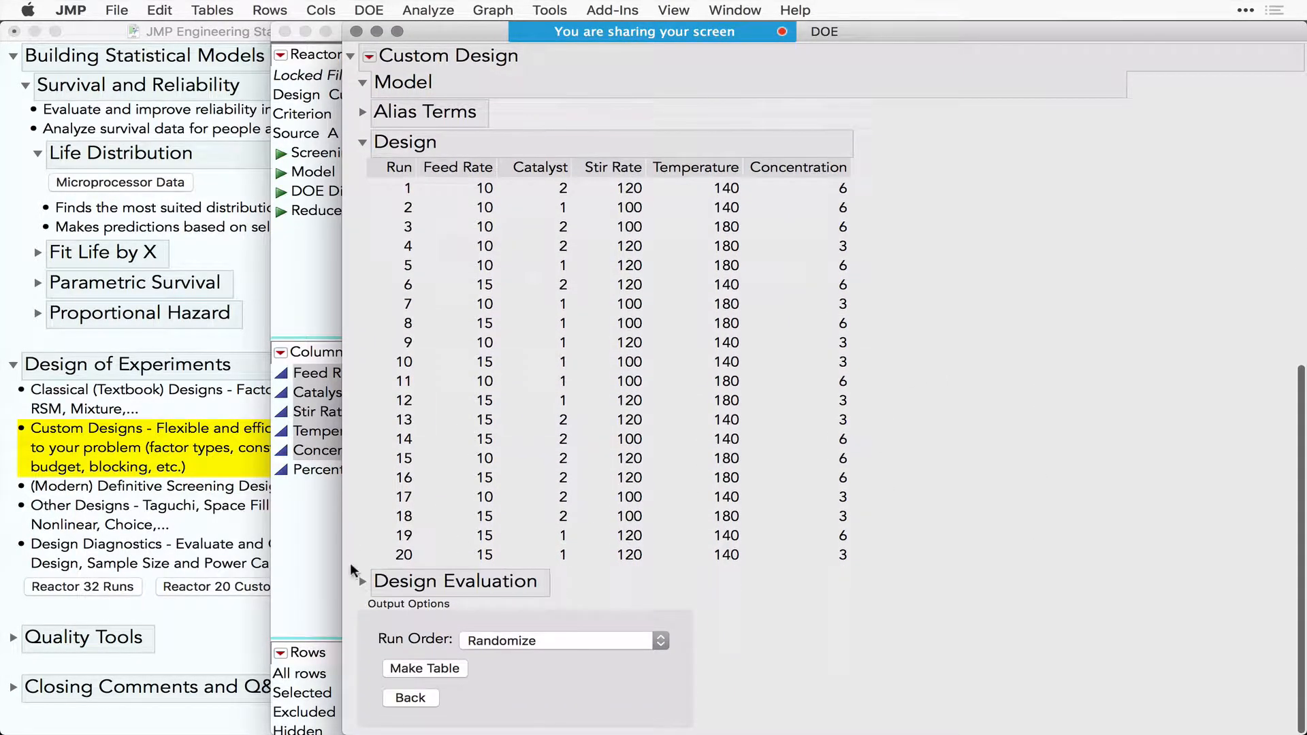
{"action": "left_click", "coordinate": [363, 584]}
{"action": "scroll", "coordinate": [443, 519], "scroll_direction": "down", "scroll_amount": 5}
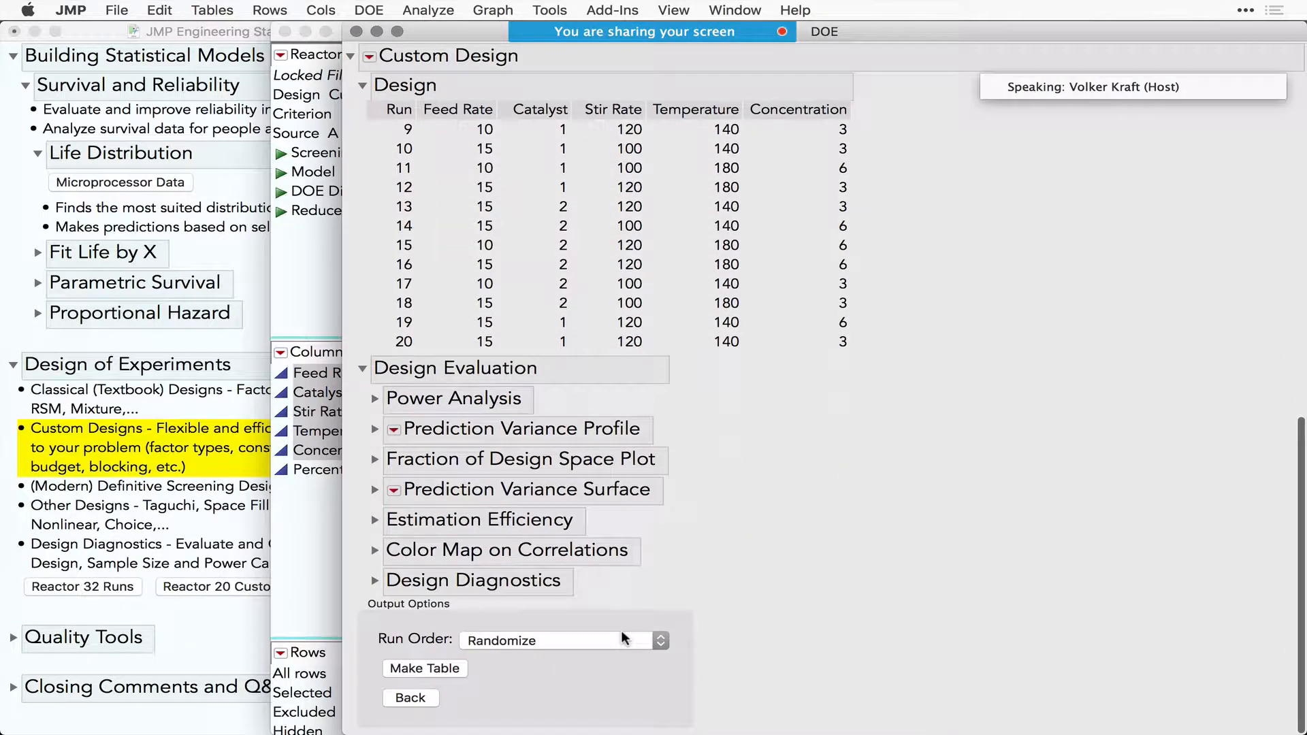
{"action": "left_click", "coordinate": [374, 399]}
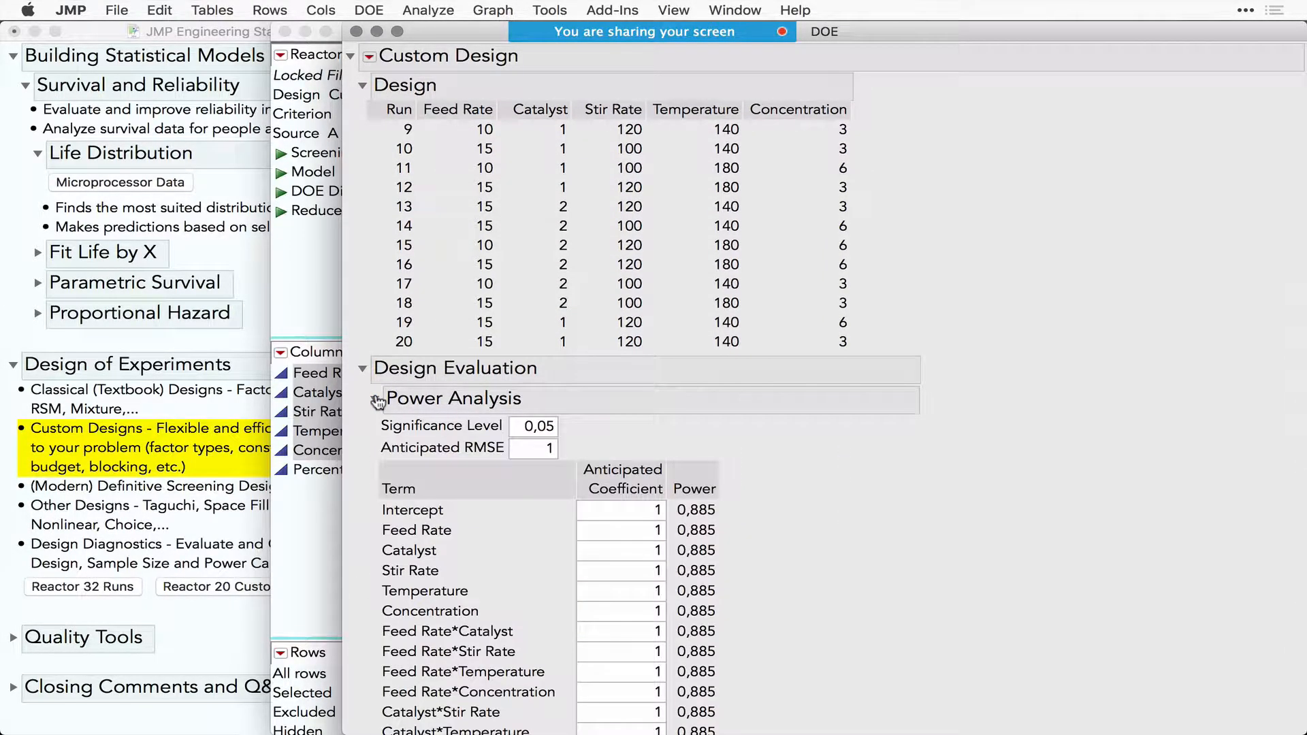
- Look through the Power Analysis terms and anticipated responses, then expand the Prediction Variance Surface
{"action": "scroll", "coordinate": [487, 506], "scroll_direction": "down", "scroll_amount": 10}
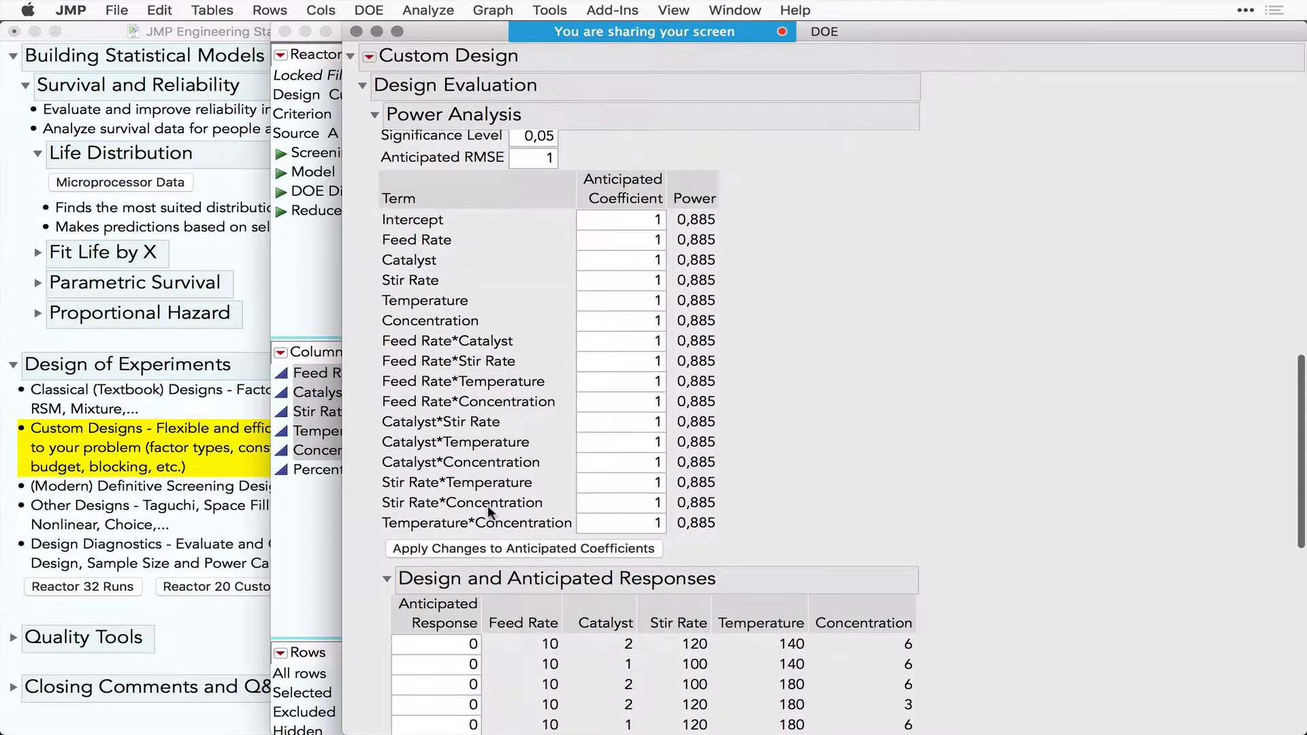
{"action": "scroll", "coordinate": [487, 505], "scroll_direction": "down", "scroll_amount": 6}
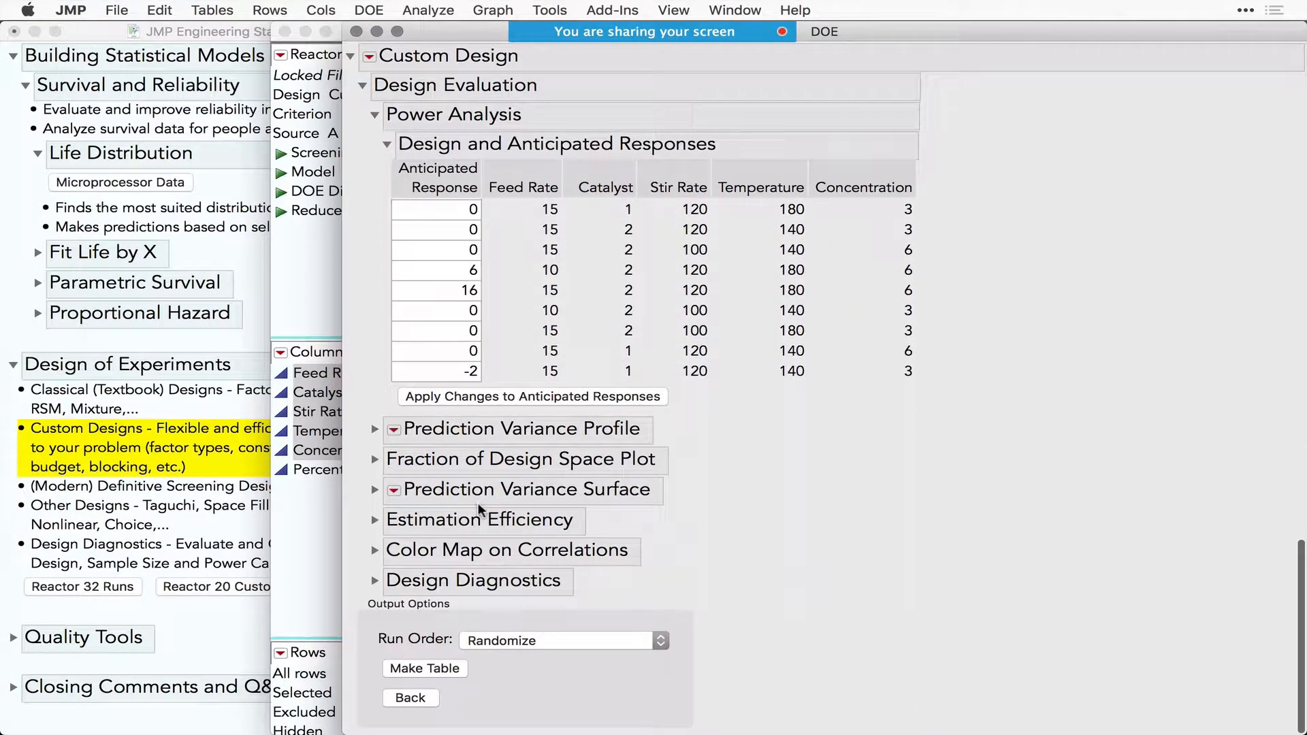
{"action": "left_click", "coordinate": [374, 489]}
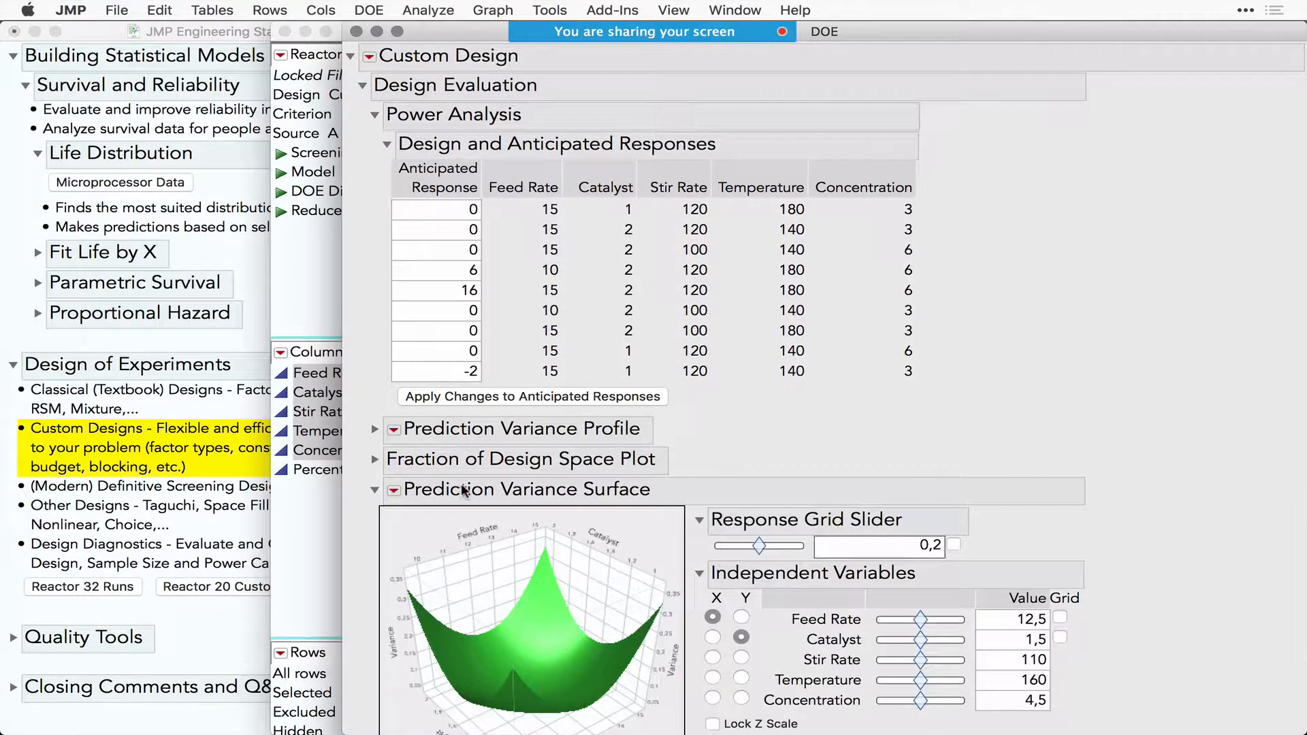
{"action": "scroll", "coordinate": [462, 490], "scroll_direction": "down", "scroll_amount": 6}
- Expand Color Map on Correlations, examine the correlations between model terms, and close the Custom Design window
{"action": "left_click", "coordinate": [375, 551]}
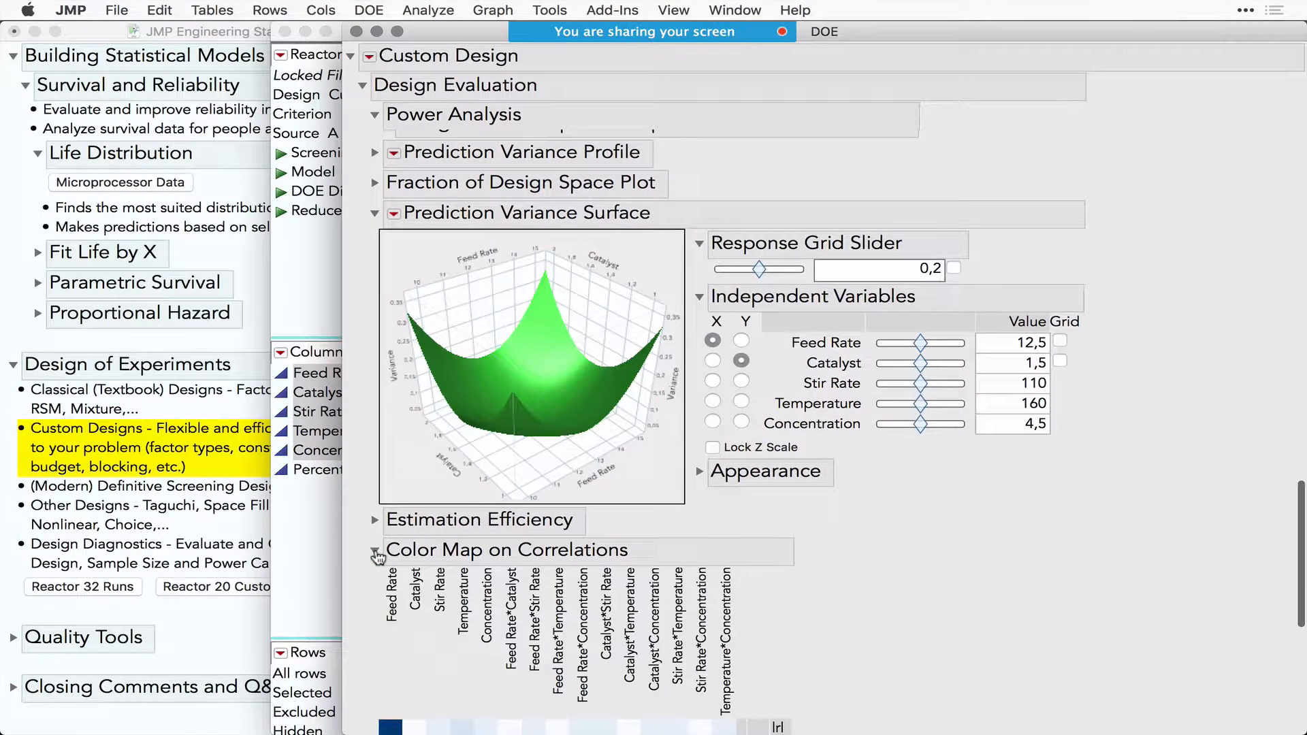
{"action": "scroll", "coordinate": [964, 571], "scroll_direction": "down", "scroll_amount": 6}
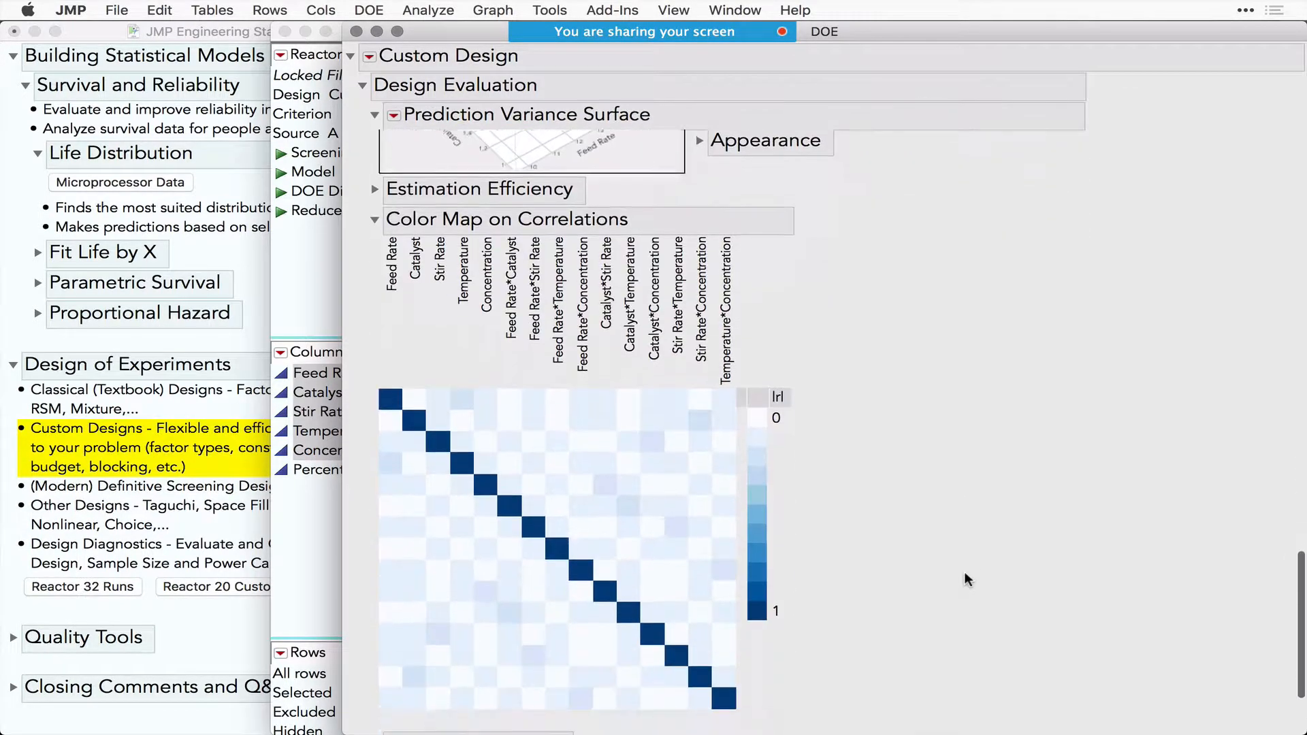
{"action": "scroll", "coordinate": [964, 574], "scroll_direction": "down", "scroll_amount": 1}
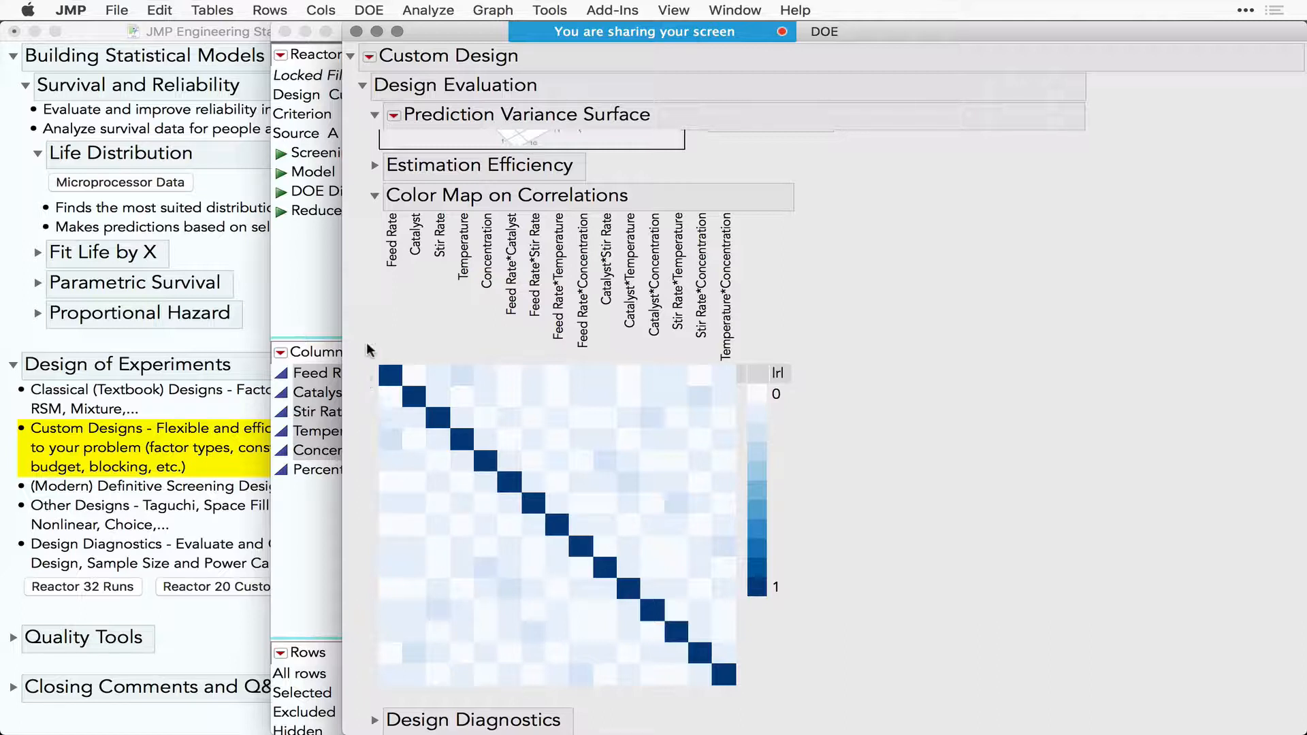
{"action": "left_click_drag", "start_coordinate": [366, 327], "coordinate": [723, 330]}
{"action": "left_click", "coordinate": [357, 33]}
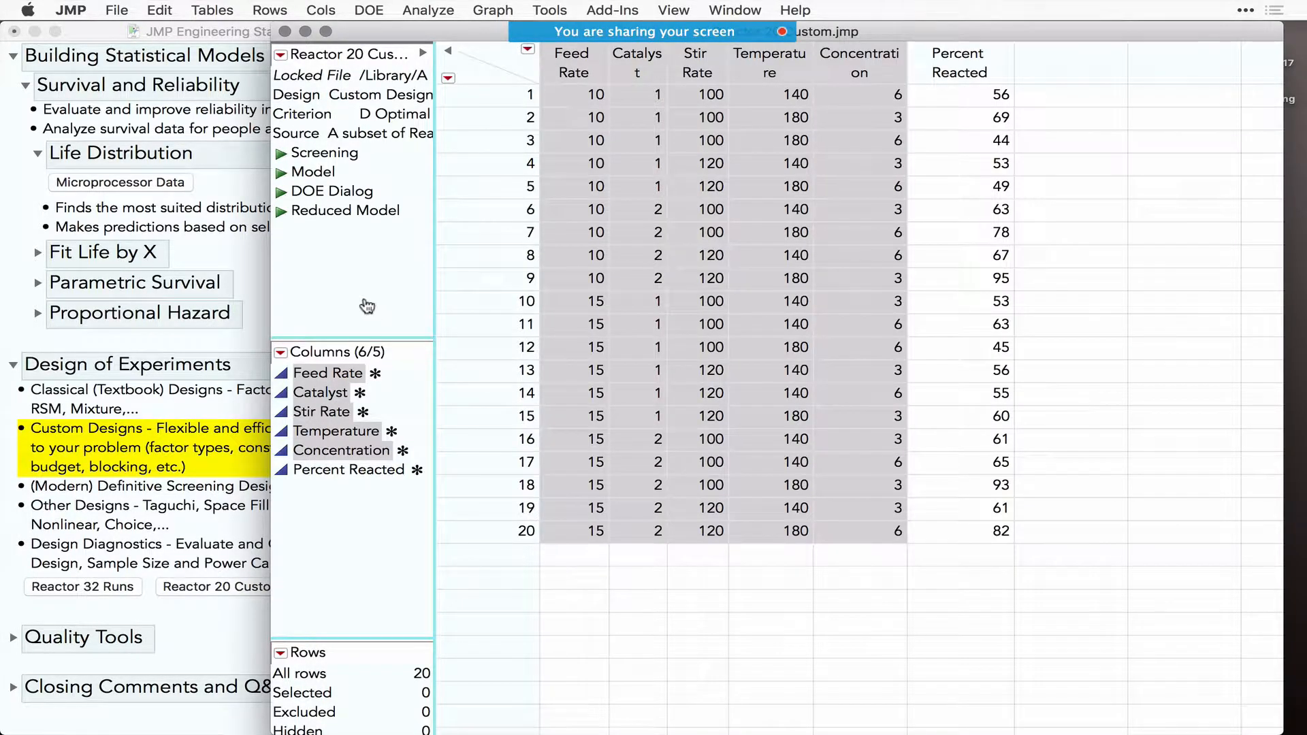
- Run the table's saved Screening script, examine the contrasts and Half Normal Plot for Percent Reacted, and close the report
{"action": "left_click", "coordinate": [281, 156]}
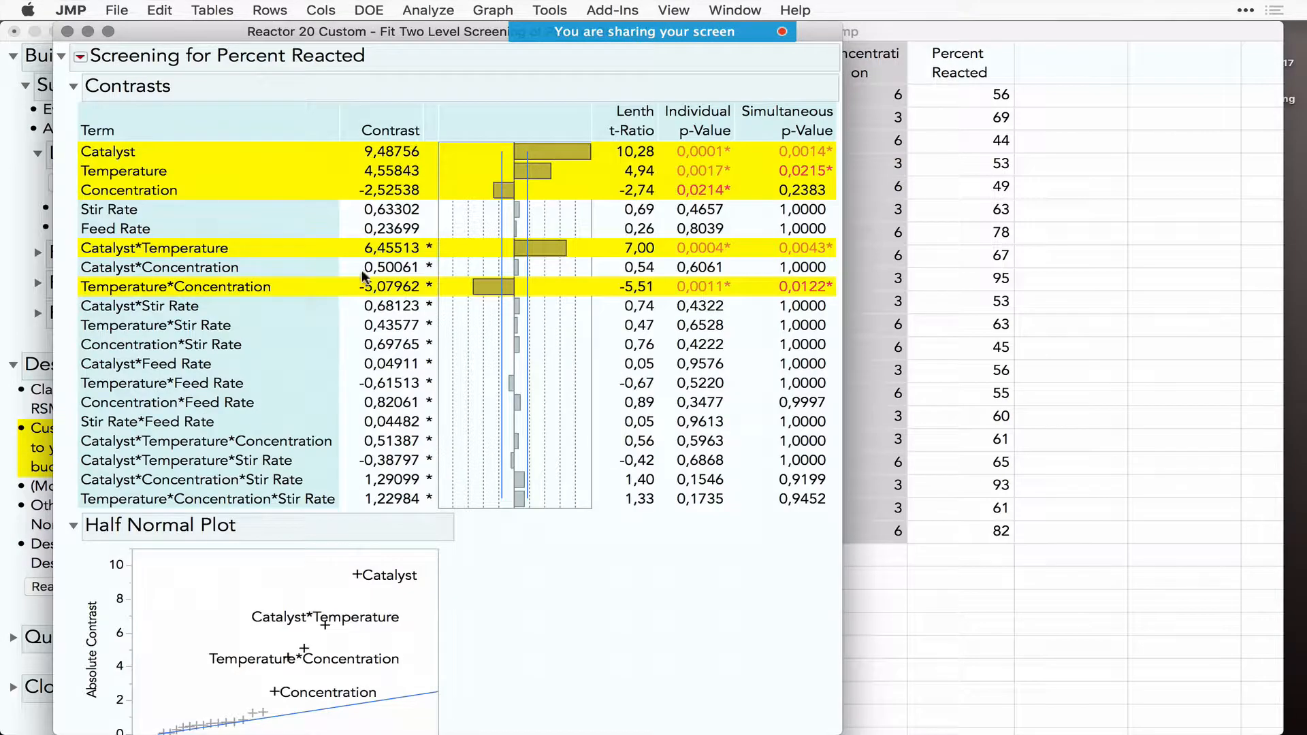
{"action": "scroll", "coordinate": [613, 558], "scroll_direction": "down", "scroll_amount": 3}
{"action": "scroll", "coordinate": [613, 558], "scroll_direction": "down", "scroll_amount": 2}
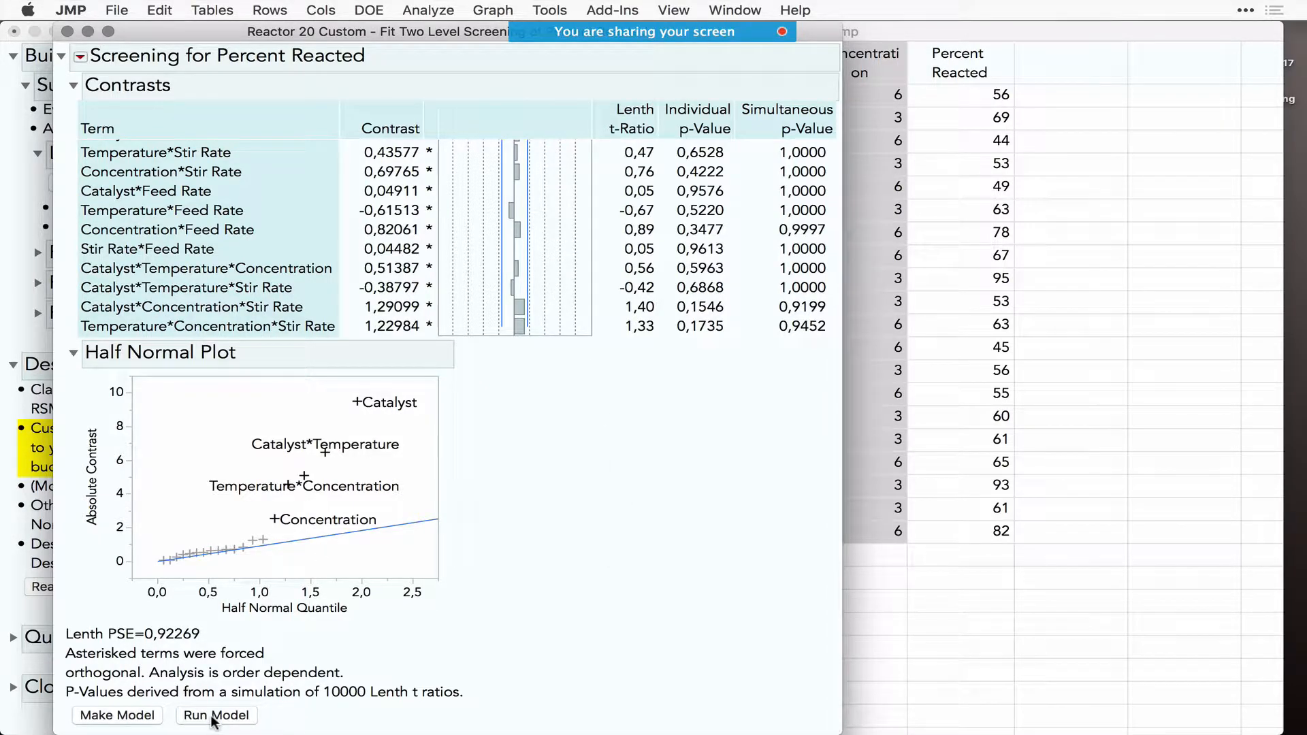
{"action": "left_click", "coordinate": [67, 32]}
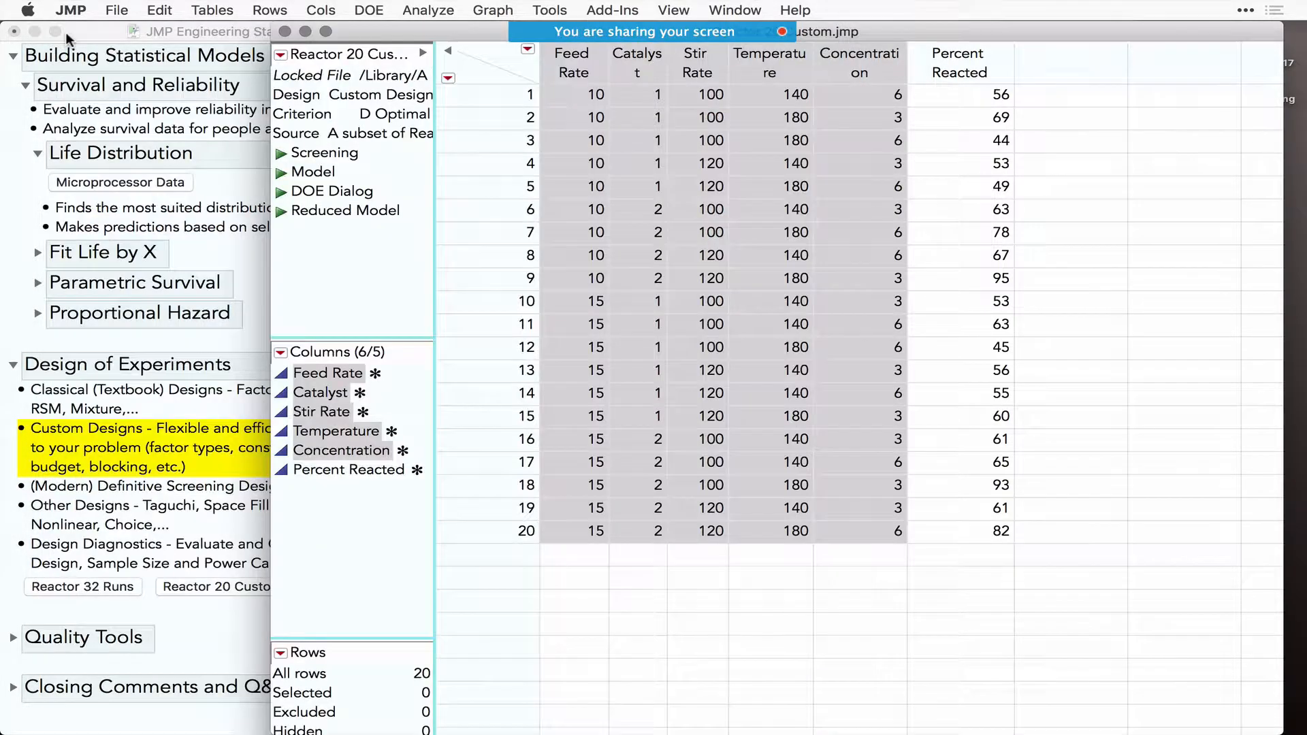
- Run the saved Model script, fit Percent Reacted with Standard Least Squares, and move the report clear of the table's script list
{"action": "left_click", "coordinate": [282, 173]}
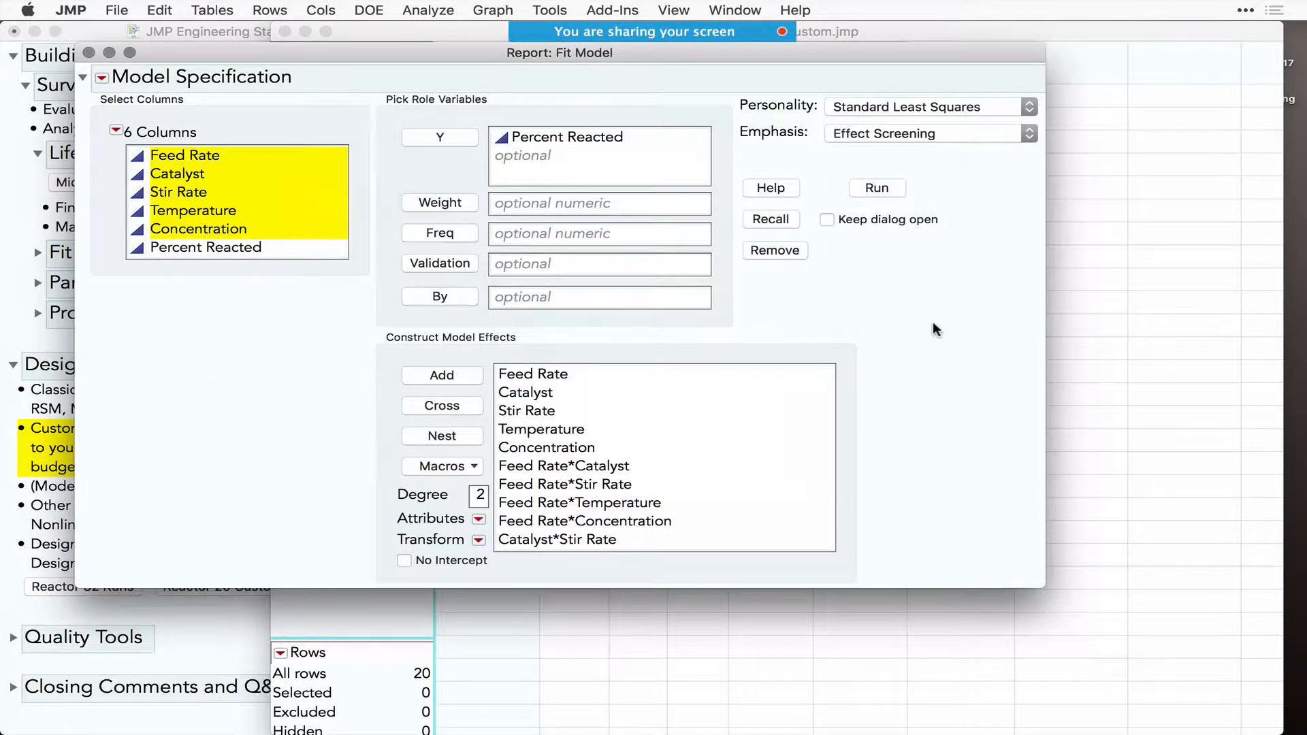
{"action": "left_click", "coordinate": [879, 190]}
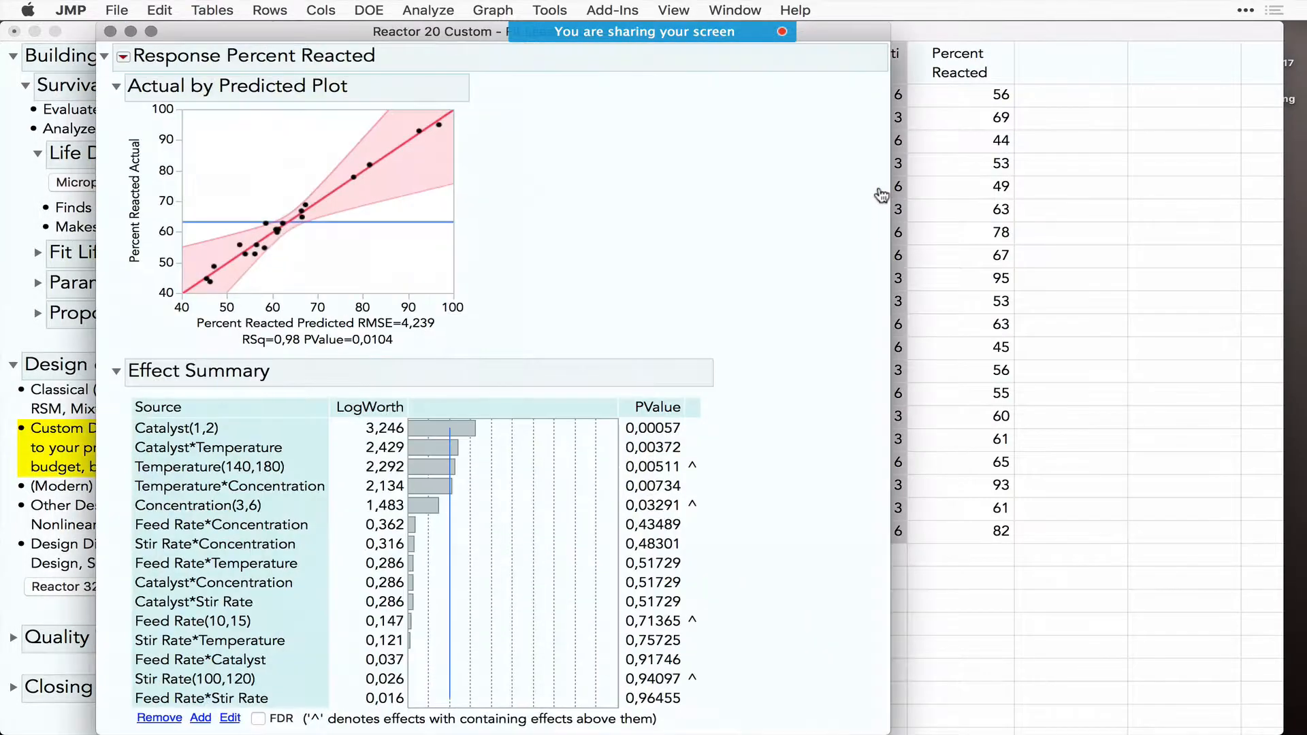
{"action": "left_click_drag", "start_coordinate": [445, 31], "coordinate": [719, 52]}
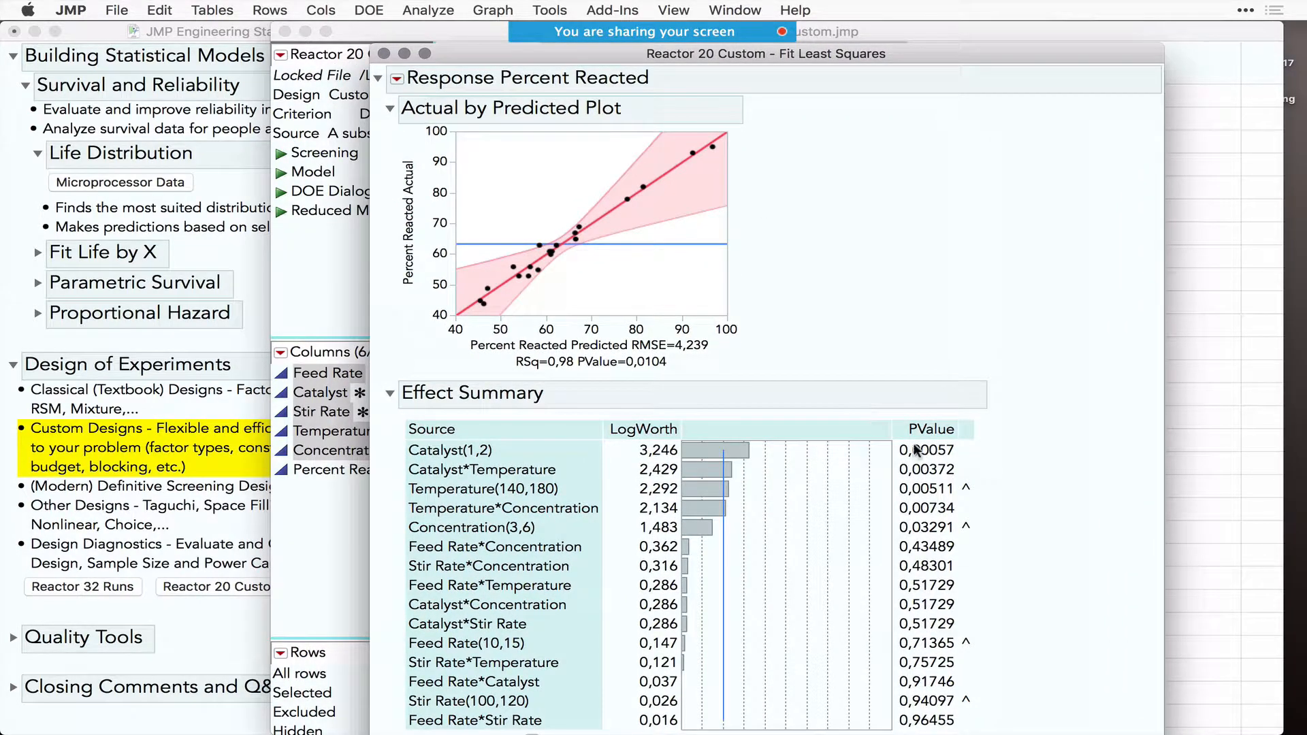
- Remove the Feed Rate*Stir Rate effect from the model, followed by Feed Rate*Catalyst and Stir Rate*Temperature together
{"action": "scroll", "coordinate": [1051, 555], "scroll_direction": "down", "scroll_amount": 5}
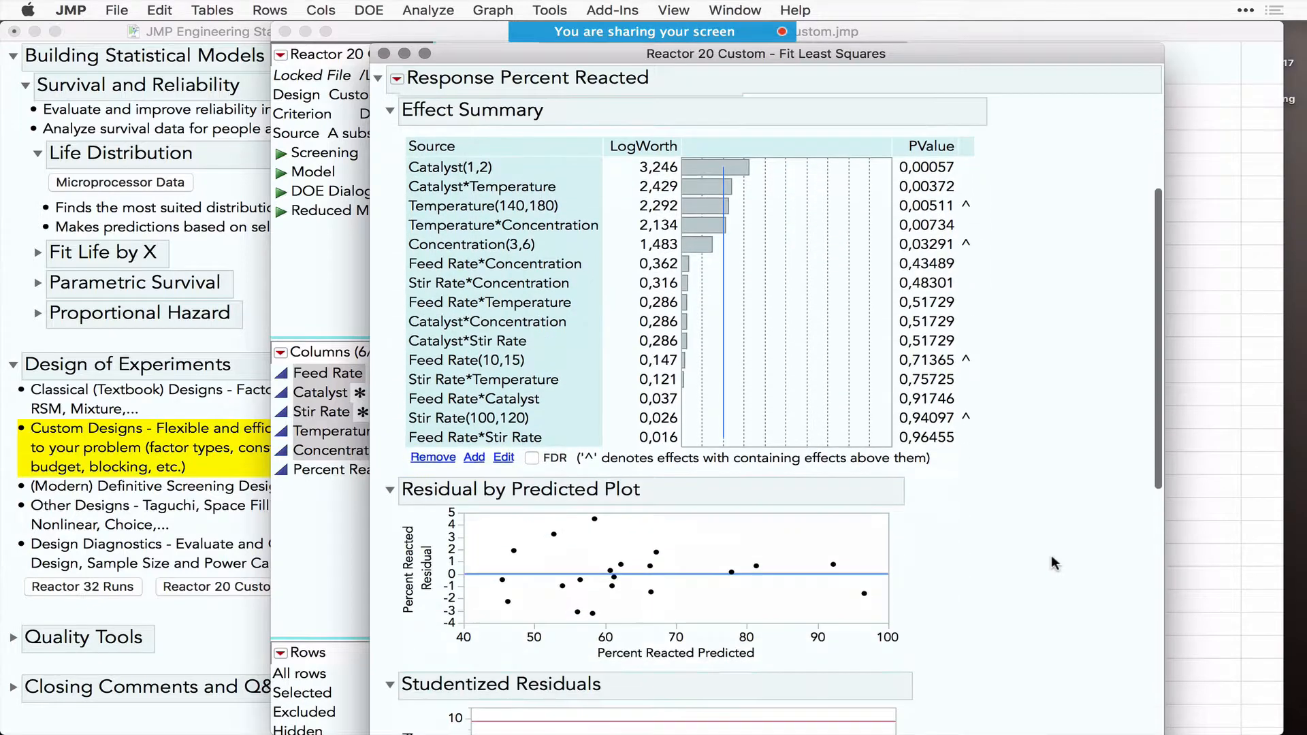
{"action": "scroll", "coordinate": [1051, 554], "scroll_direction": "up", "scroll_amount": 1}
{"action": "left_click", "coordinate": [495, 487]}
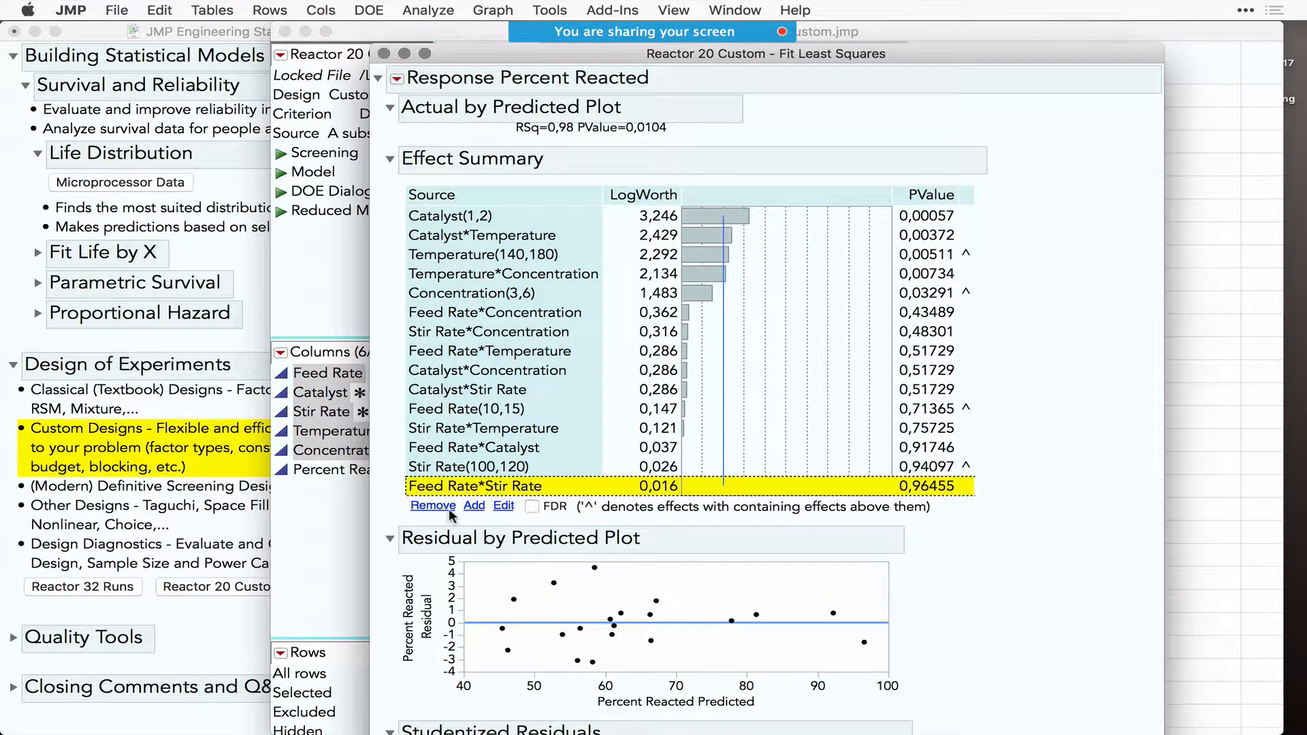
{"action": "left_click", "coordinate": [434, 506]}
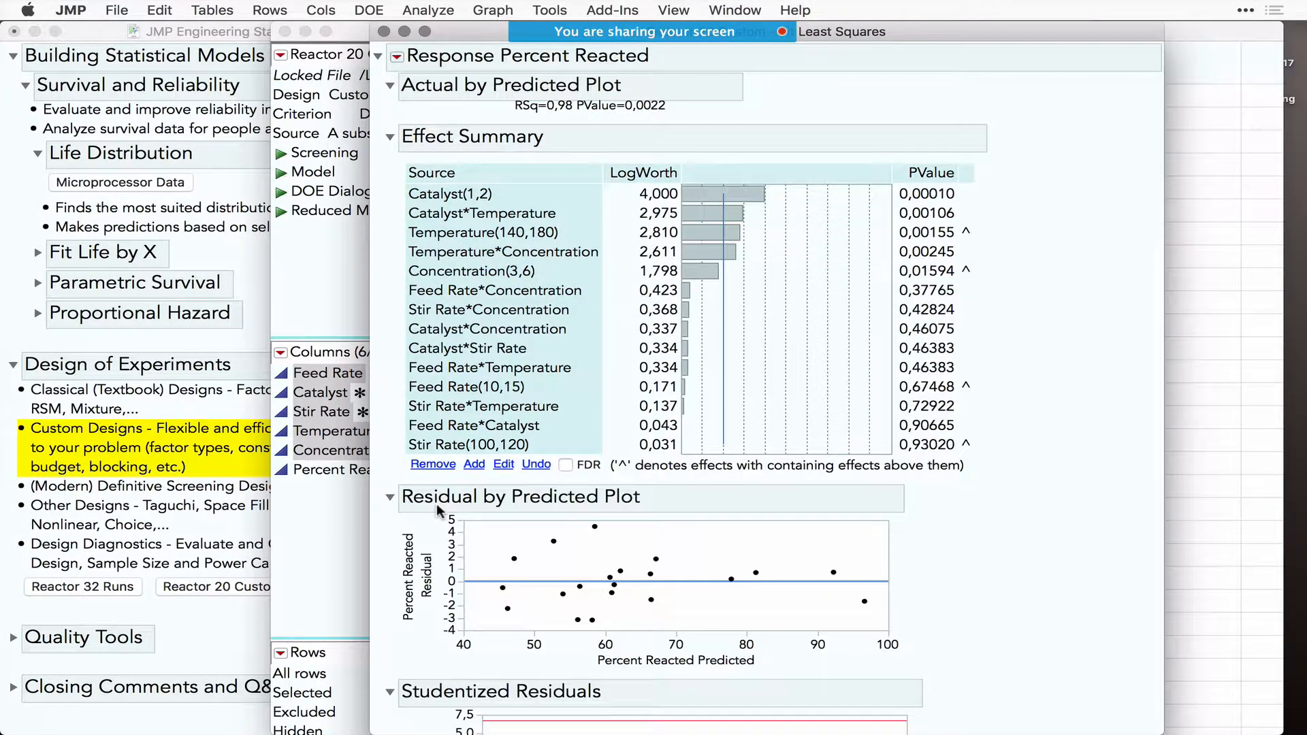
{"action": "left_click", "coordinate": [458, 426]}
{"action": "left_click", "coordinate": [459, 406], "text": "shift"}
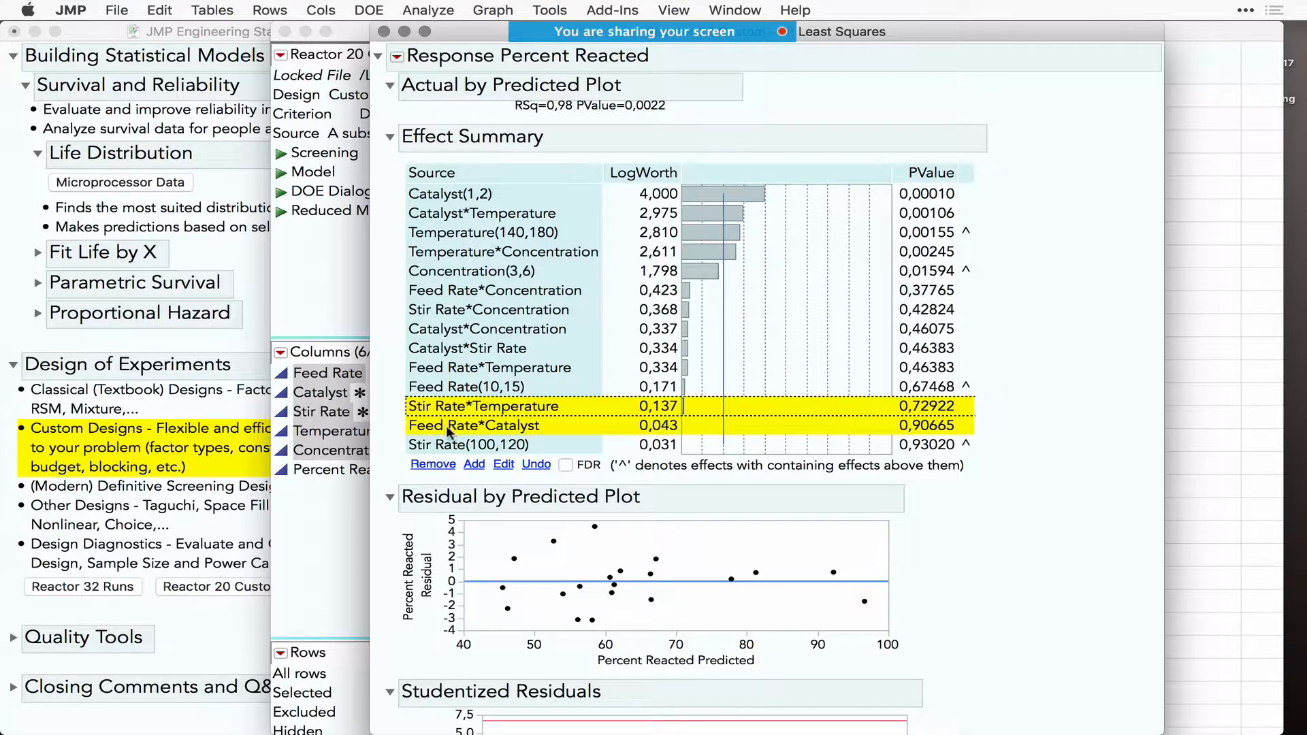
{"action": "left_click", "coordinate": [434, 464]}
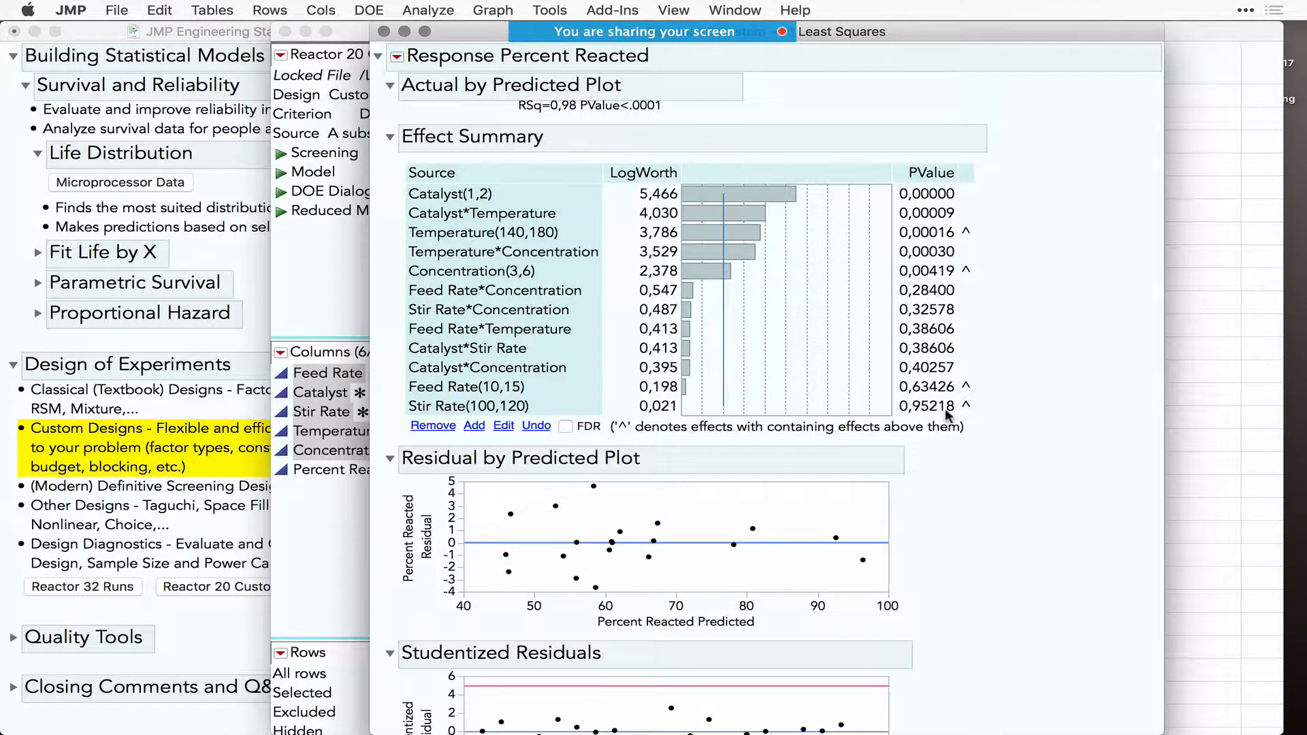
- Remove the five interactions from Feed Rate*Concentration through Catalyst*Concentration in the Effect Summary
{"action": "left_click", "coordinate": [471, 368]}
{"action": "left_click", "coordinate": [467, 286], "text": "shift"}
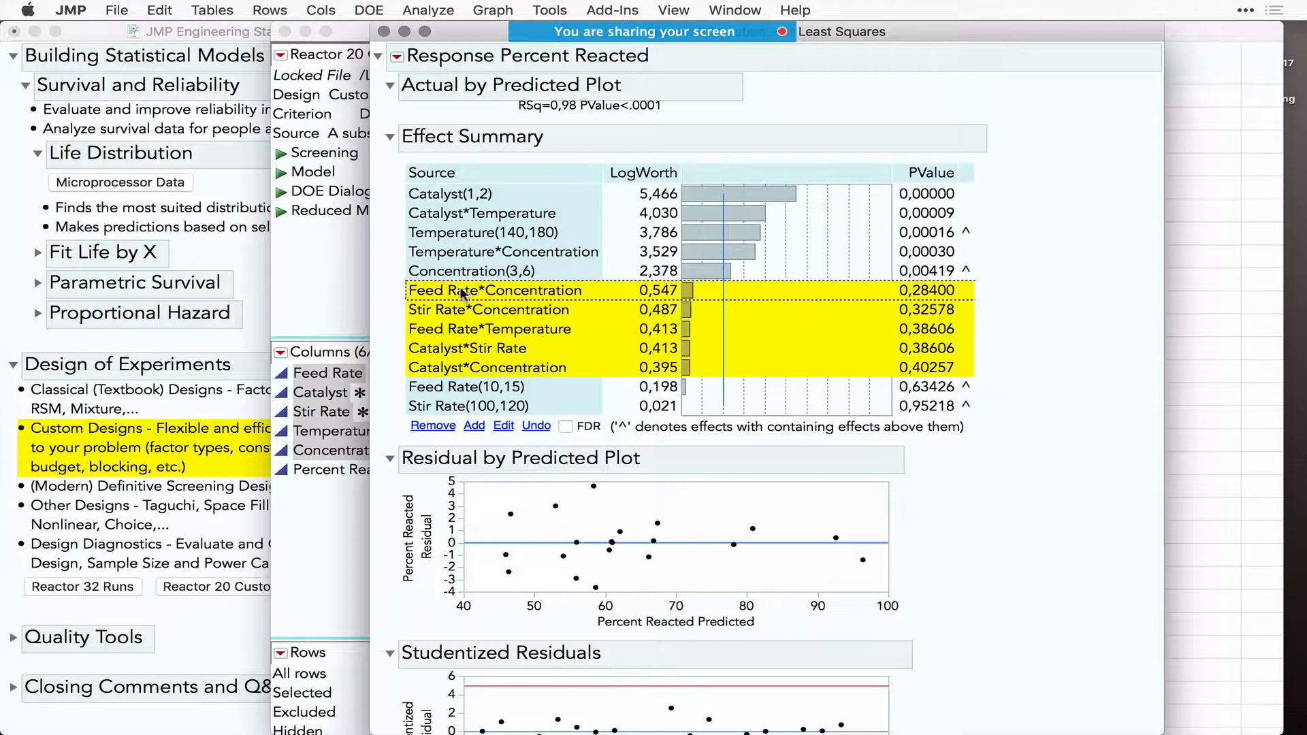
{"action": "left_click", "coordinate": [433, 426]}
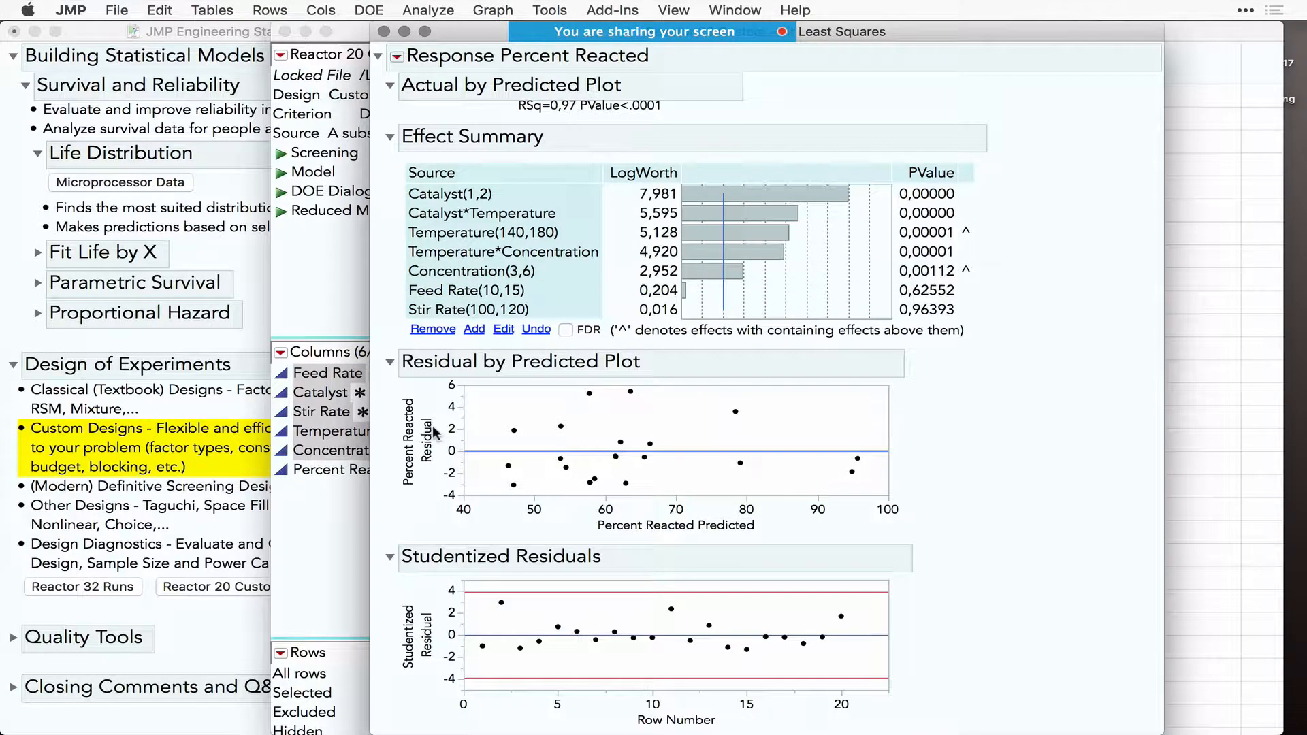
- Remove the Stir Rate(100,120) main effect from the model, followed by Feed Rate(10,15)
{"action": "left_click", "coordinate": [443, 310]}
{"action": "left_click", "coordinate": [439, 331]}
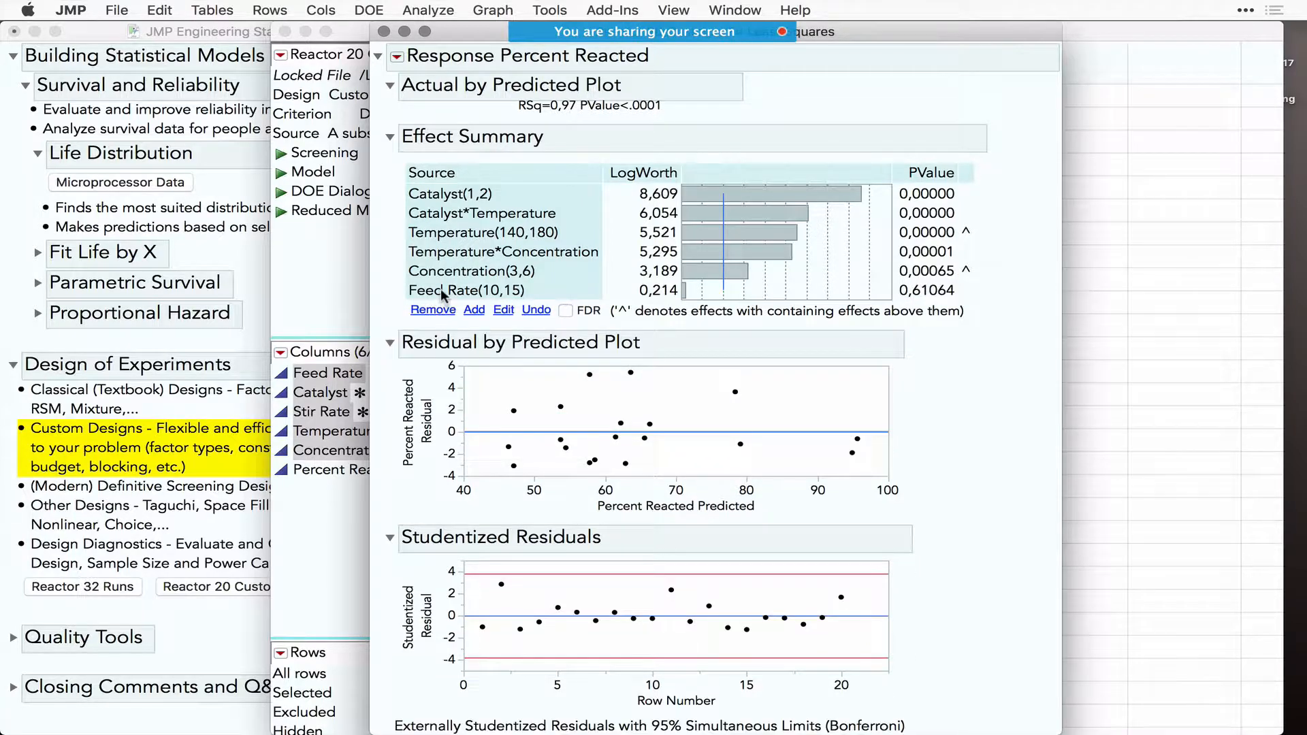
{"action": "left_click", "coordinate": [443, 291]}
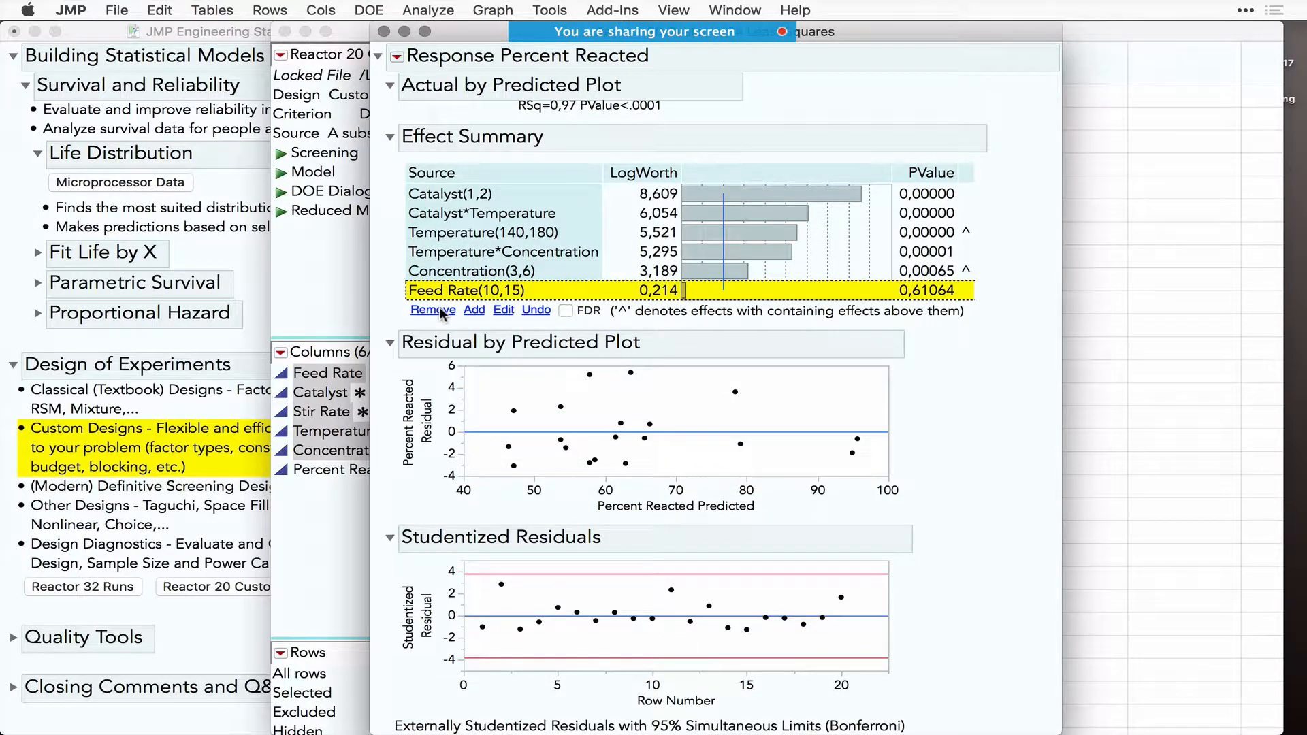
{"action": "left_click", "coordinate": [433, 310]}
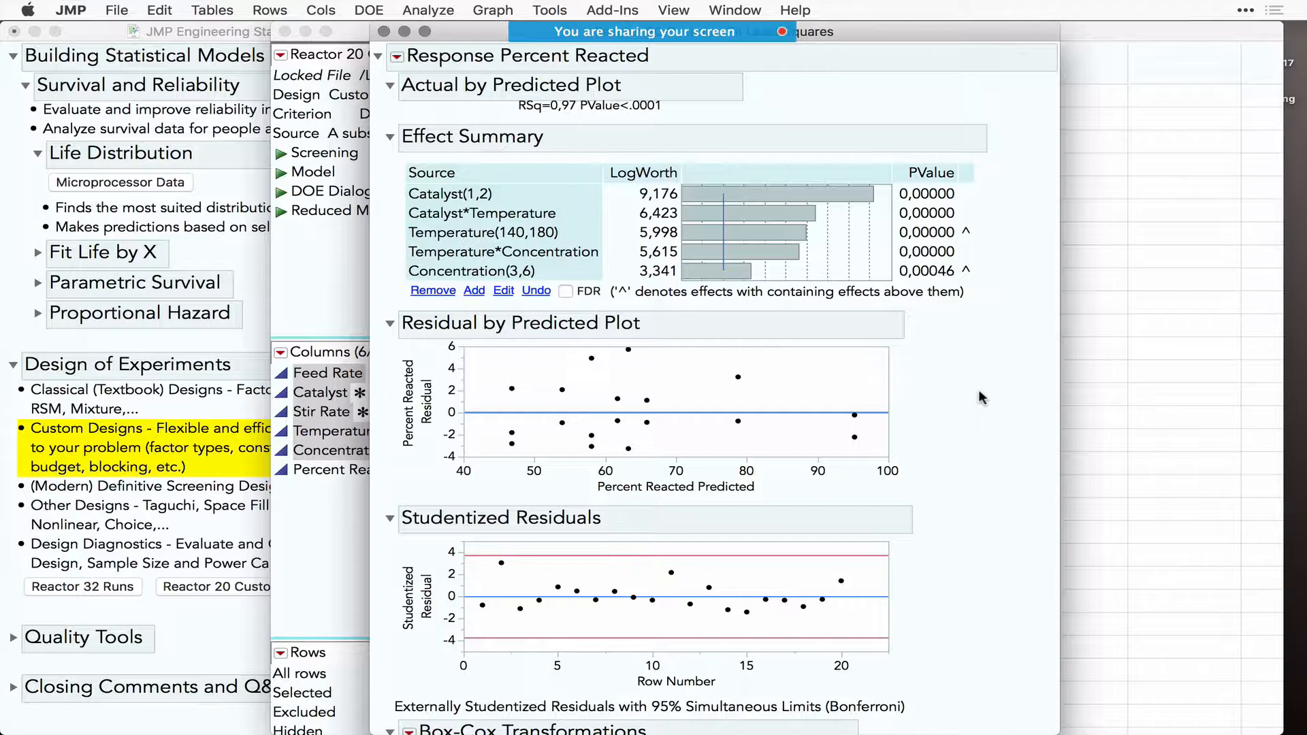
- In the Prediction Profiler, move Temperature to about 164,31 and Concentration to about 5,608, then close the Fit Least Squares report
{"action": "scroll", "coordinate": [945, 512], "scroll_direction": "down", "scroll_amount": 10}
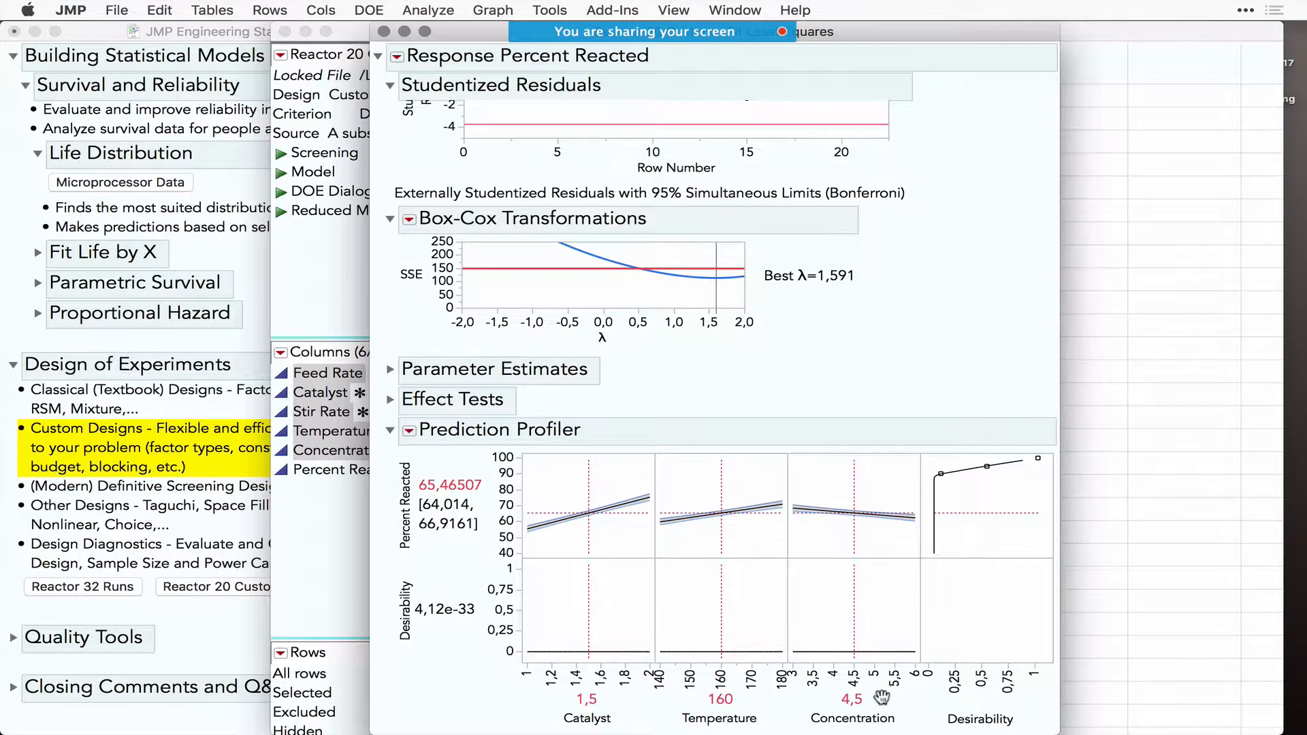
{"action": "left_click_drag", "start_coordinate": [515, 704], "coordinate": [856, 689]}
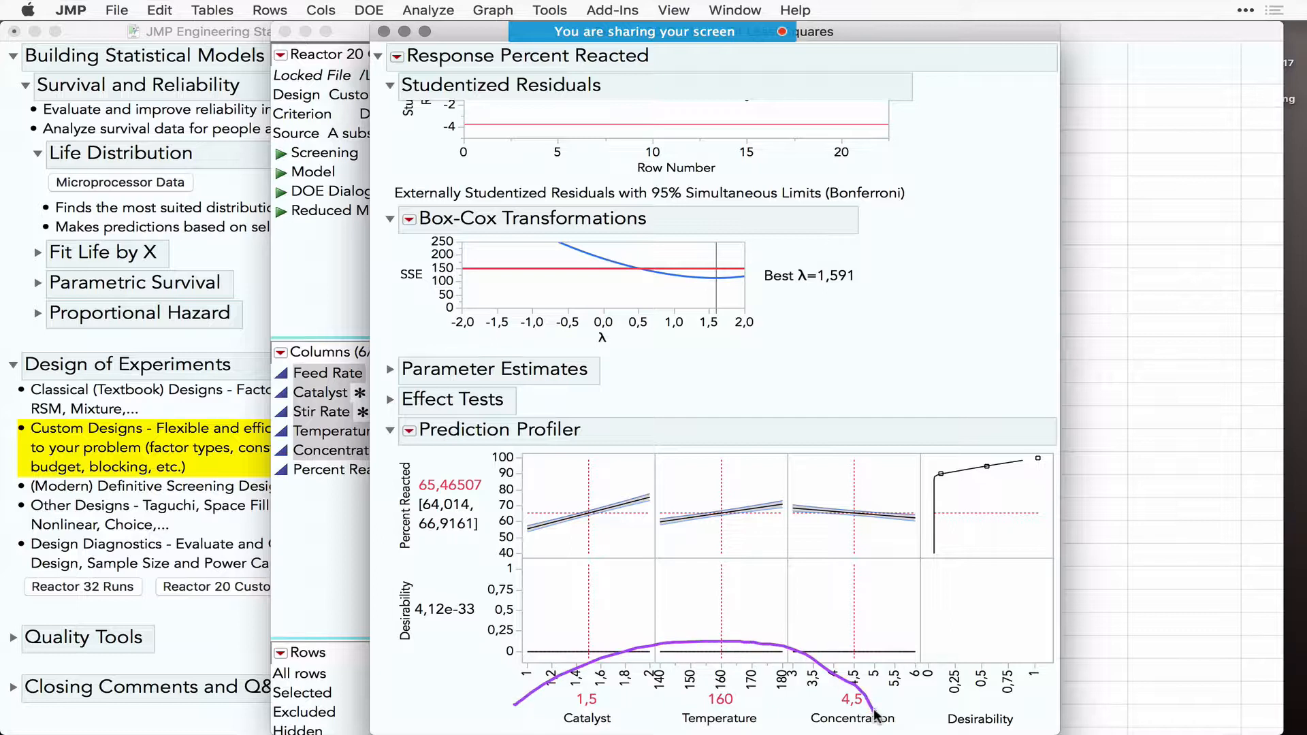
{"action": "mouse_move", "coordinate": [720, 508]}
{"action": "left_mouse_down"}
{"action": "mouse_move", "coordinate": [676, 504]}
{"action": "mouse_move", "coordinate": [763, 504]}
{"action": "mouse_move", "coordinate": [715, 505]}
{"action": "mouse_move", "coordinate": [732, 509]}
{"action": "left_mouse_up"}
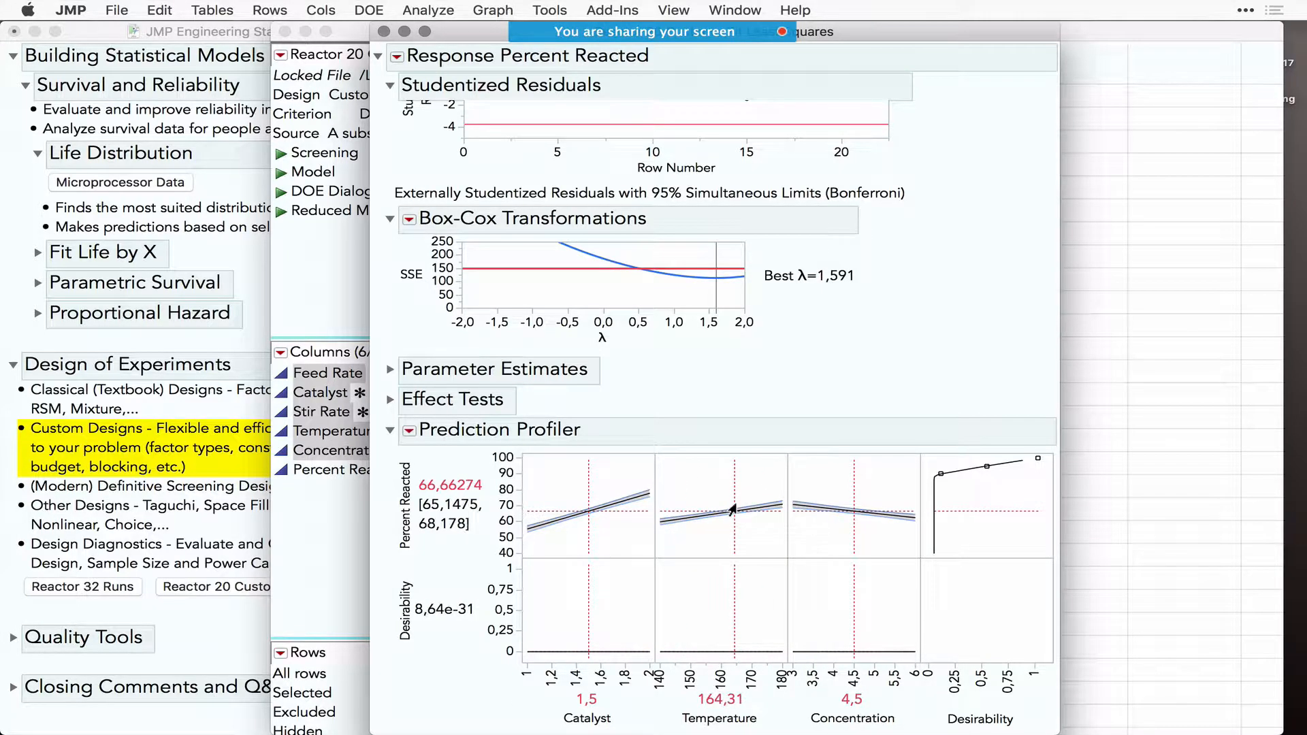
{"action": "left_click_drag", "start_coordinate": [856, 496], "coordinate": [900, 512]}
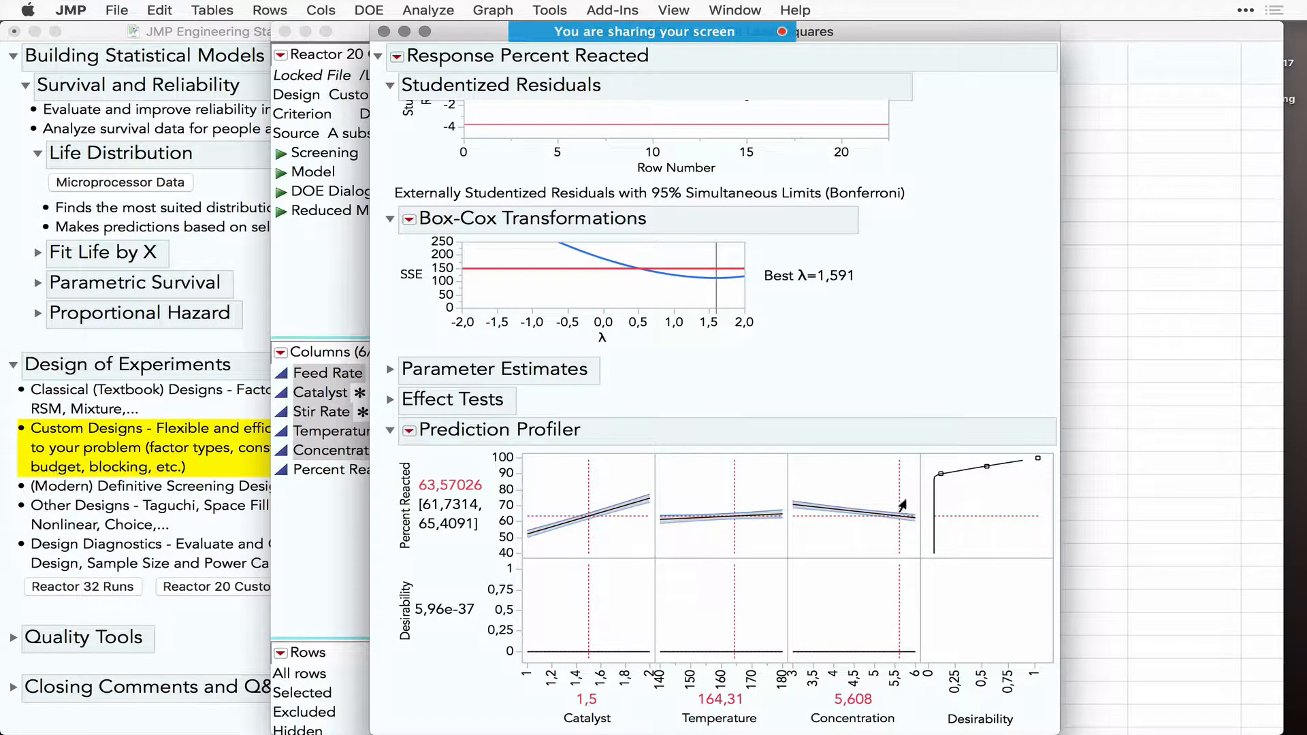
{"action": "mouse_move", "coordinate": [994, 438]}
{"action": "left_mouse_down"}
{"action": "mouse_move", "coordinate": [948, 425]}
{"action": "mouse_move", "coordinate": [1048, 464]}
{"action": "mouse_move", "coordinate": [970, 446]}
{"action": "left_mouse_up"}
{"action": "left_click", "coordinate": [384, 31]}
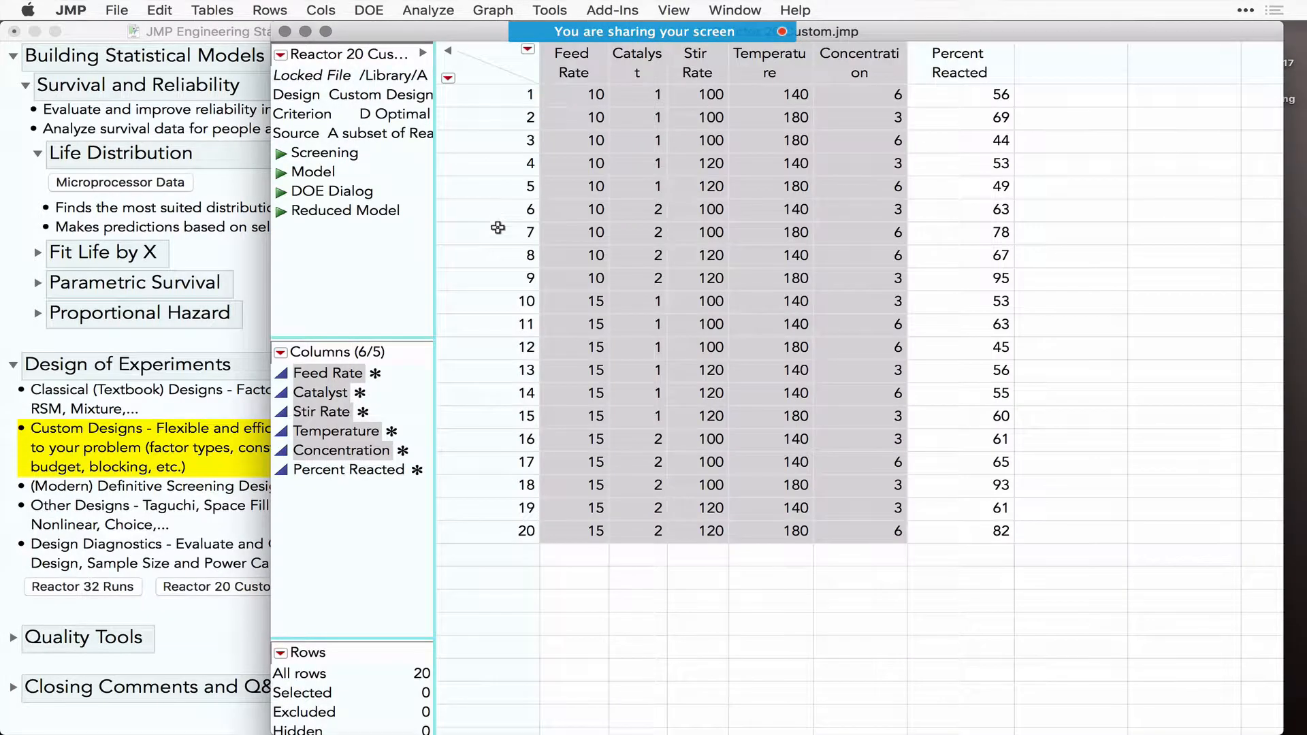
{"action": "left_click", "coordinate": [422, 10]}
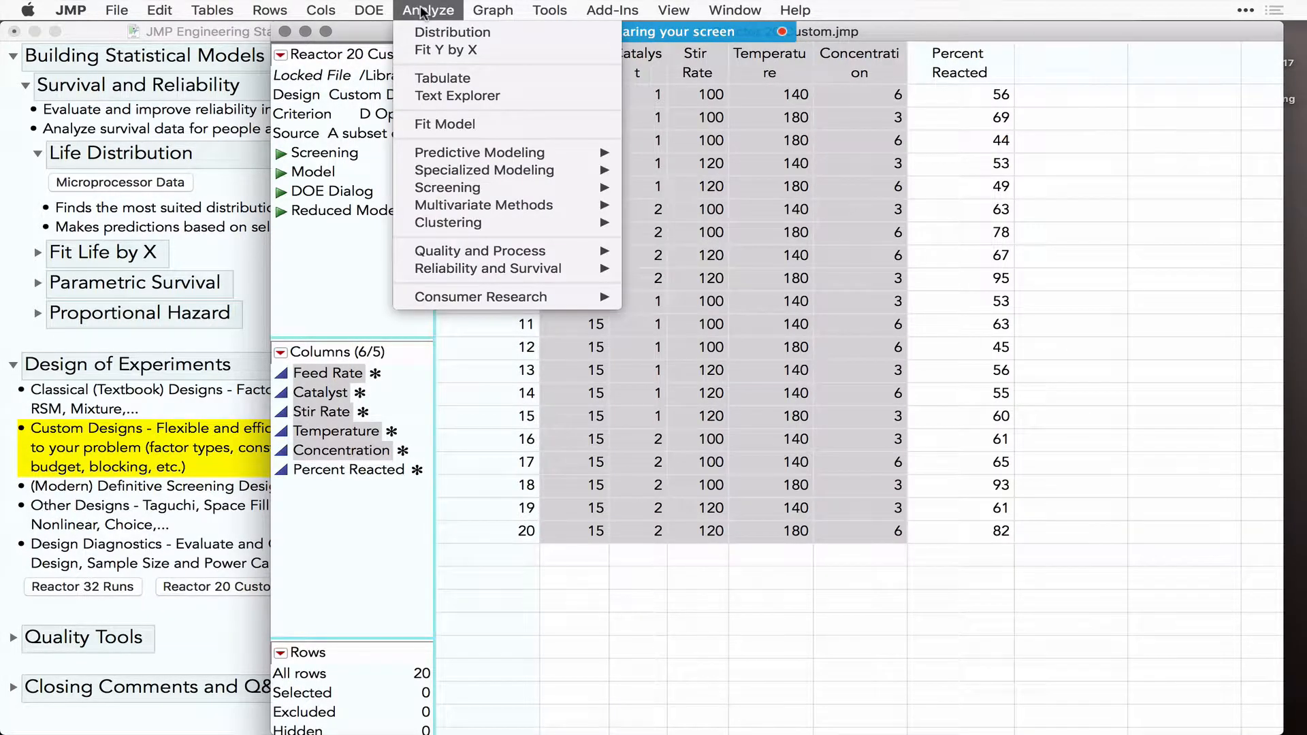
{"action": "left_click", "coordinate": [374, 248]}
{"action": "left_click", "coordinate": [368, 10]}
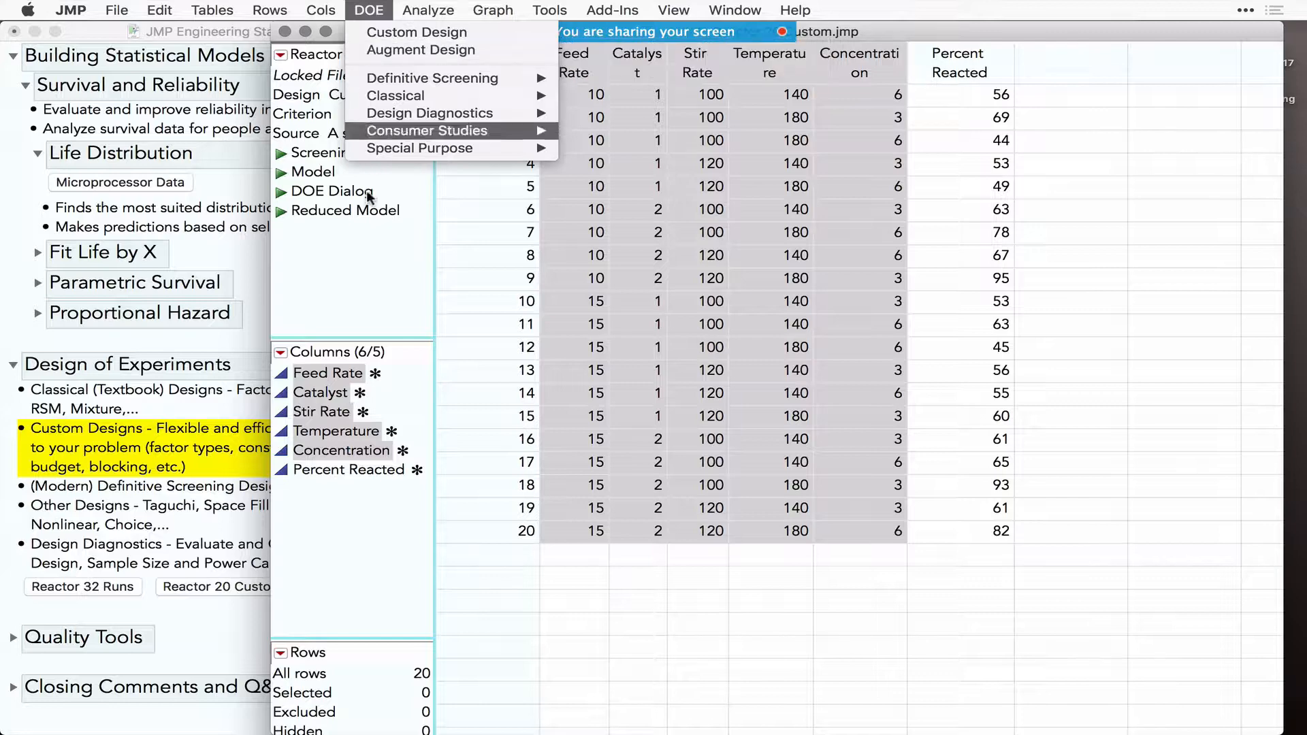
{"action": "left_click", "coordinate": [347, 254]}
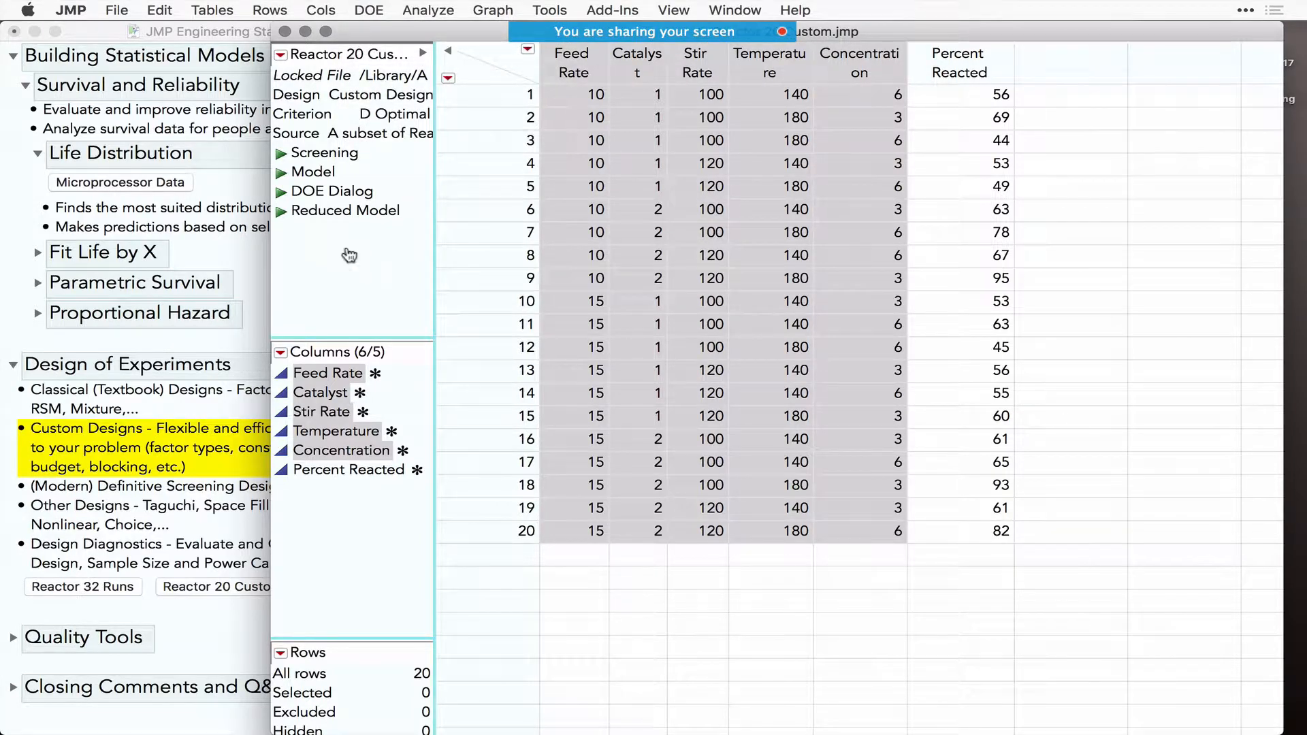
- Close the Reactor 20 Custom data table and open the Design of Experiments Guide from the JMP help books
{"action": "left_click", "coordinate": [285, 32]}
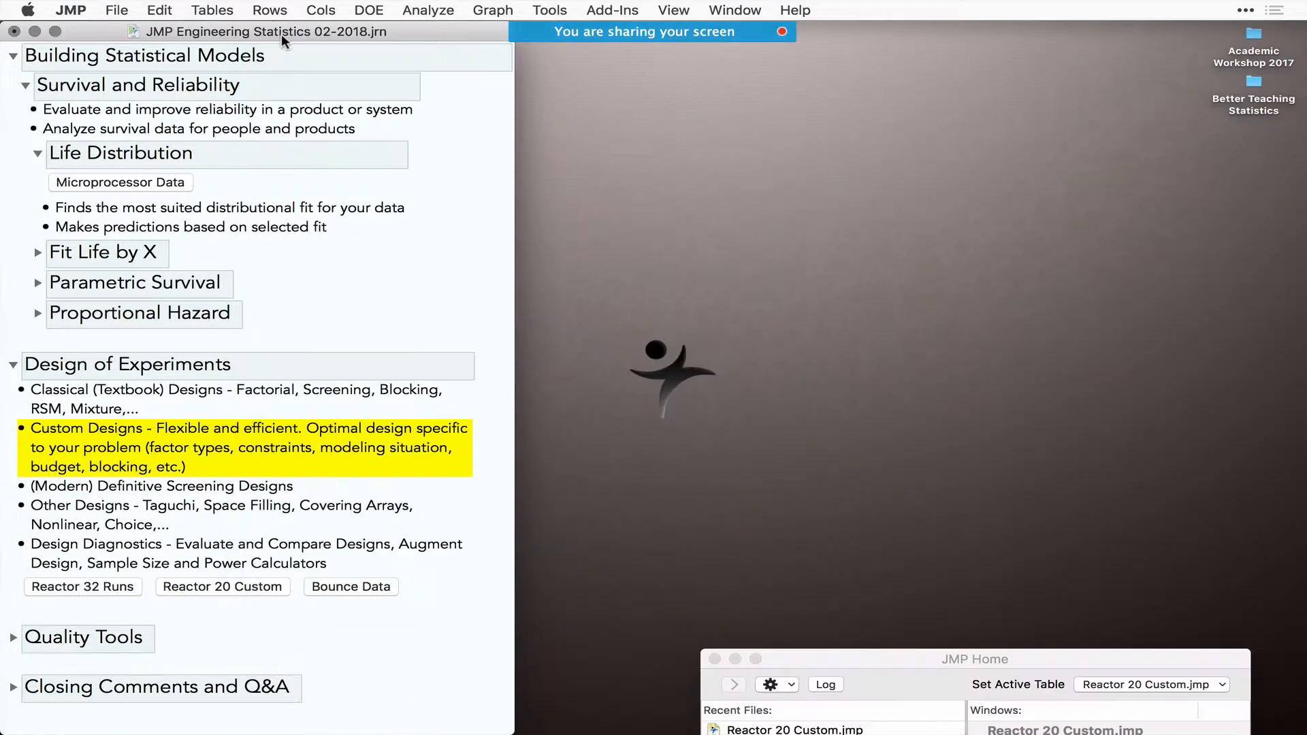
{"action": "left_click", "coordinate": [794, 11]}
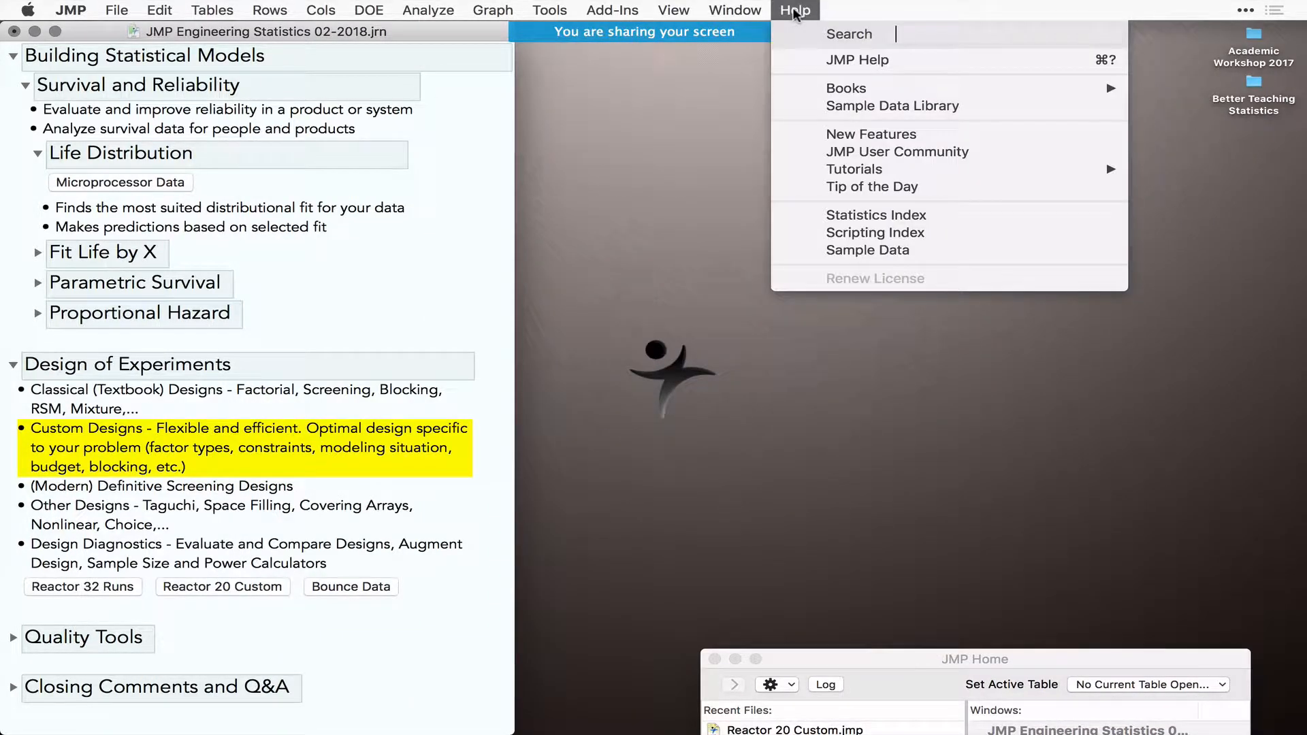
{"action": "mouse_move", "coordinate": [815, 88]}
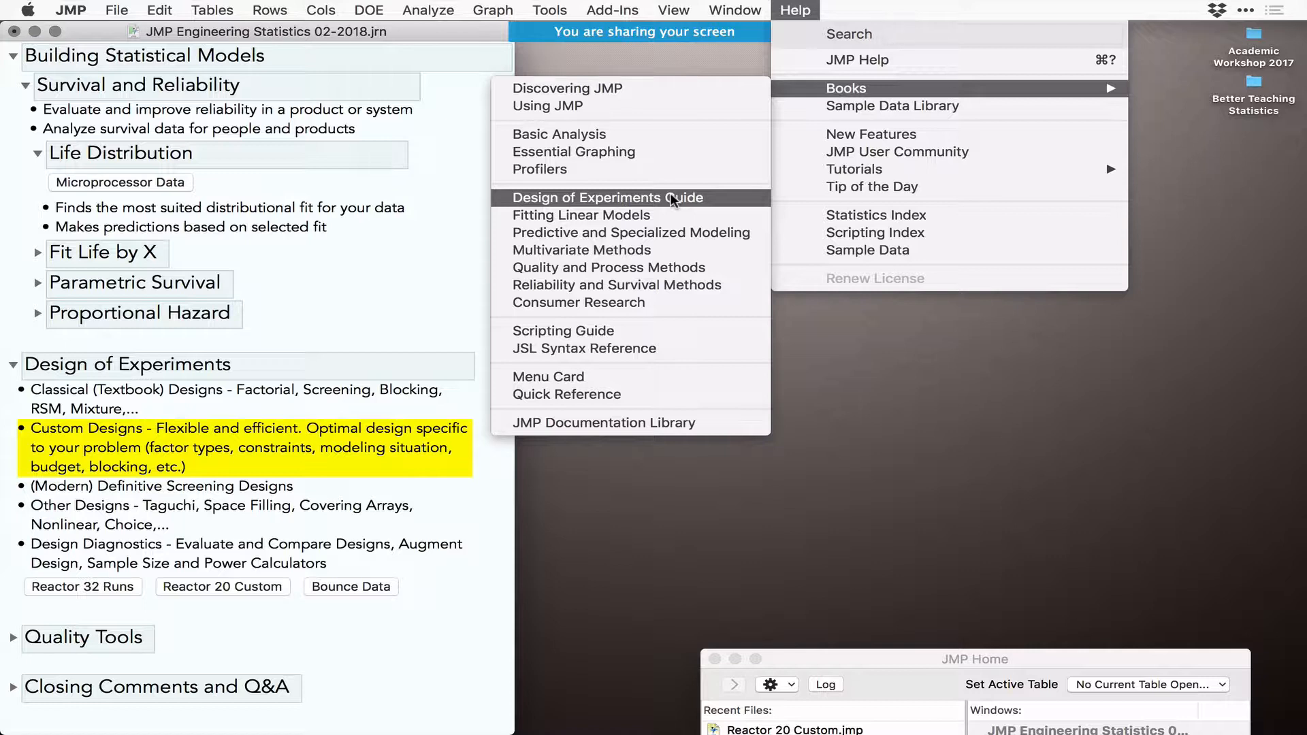
{"action": "left_click", "coordinate": [670, 196]}
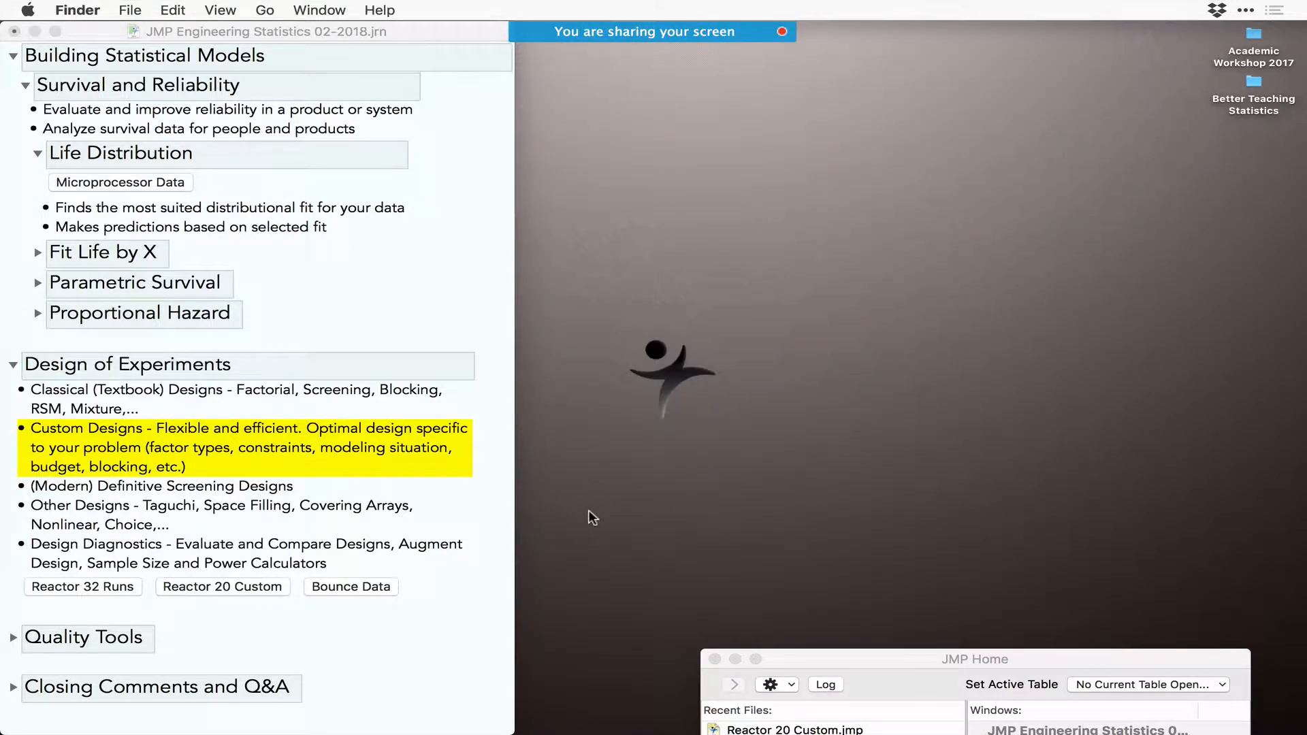
- Expand Quality Tools and Statistical Process Control in the journal, and open the Diameter sample data table beside it
{"action": "left_click", "coordinate": [13, 640]}
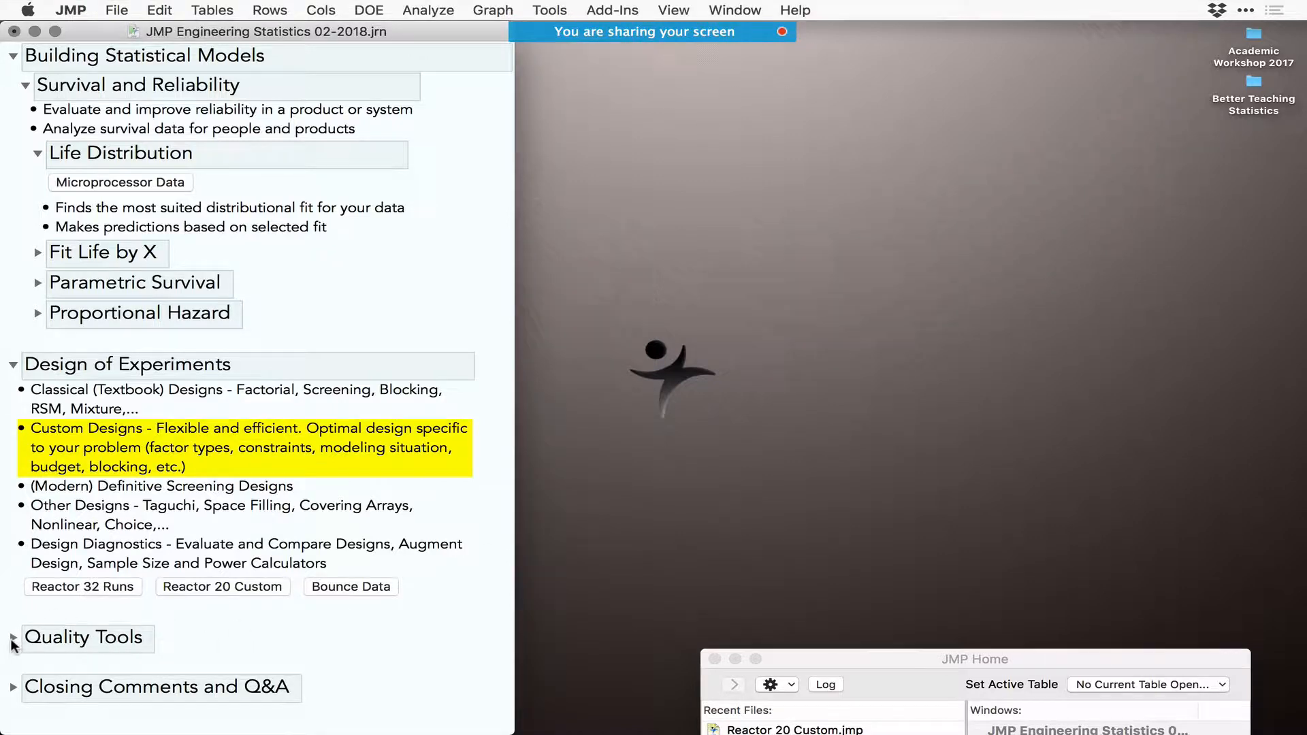
{"action": "left_click", "coordinate": [13, 640]}
{"action": "scroll", "coordinate": [315, 620], "scroll_direction": "down", "scroll_amount": 3}
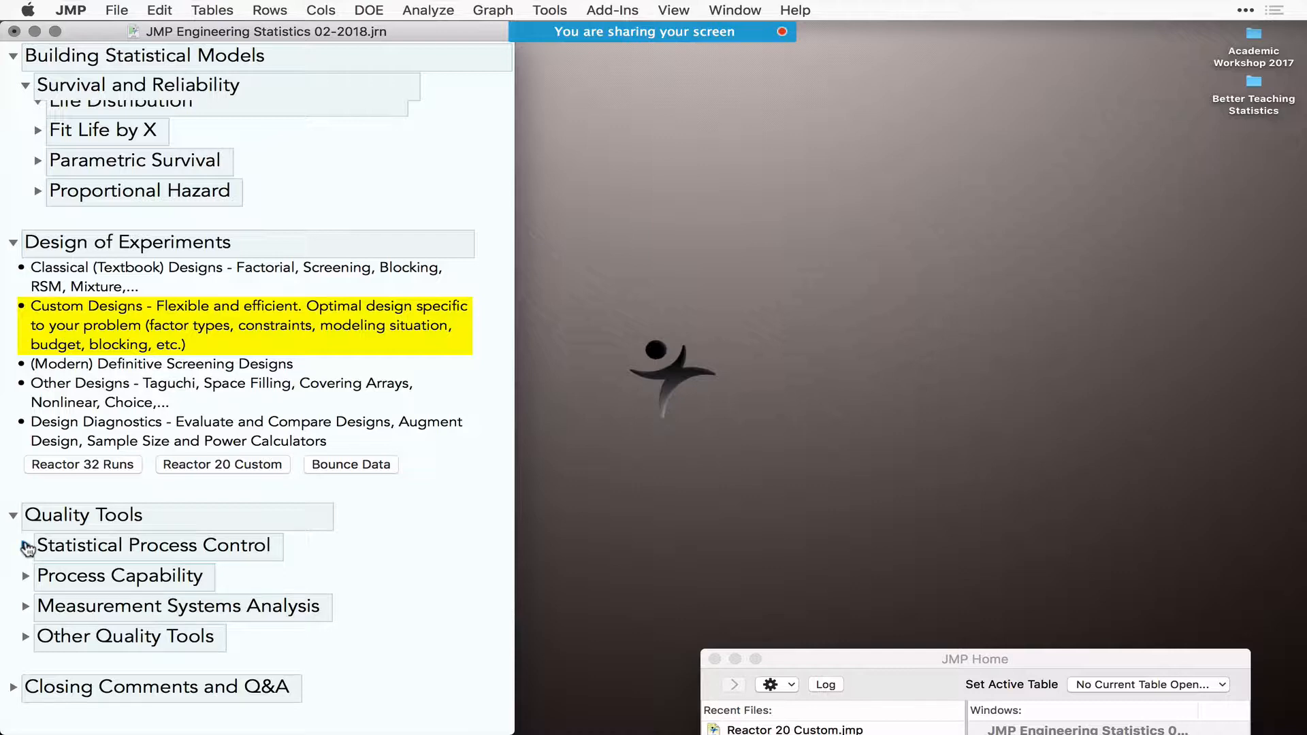
{"action": "left_click", "coordinate": [26, 548]}
{"action": "scroll", "coordinate": [272, 608], "scroll_direction": "down", "scroll_amount": 3}
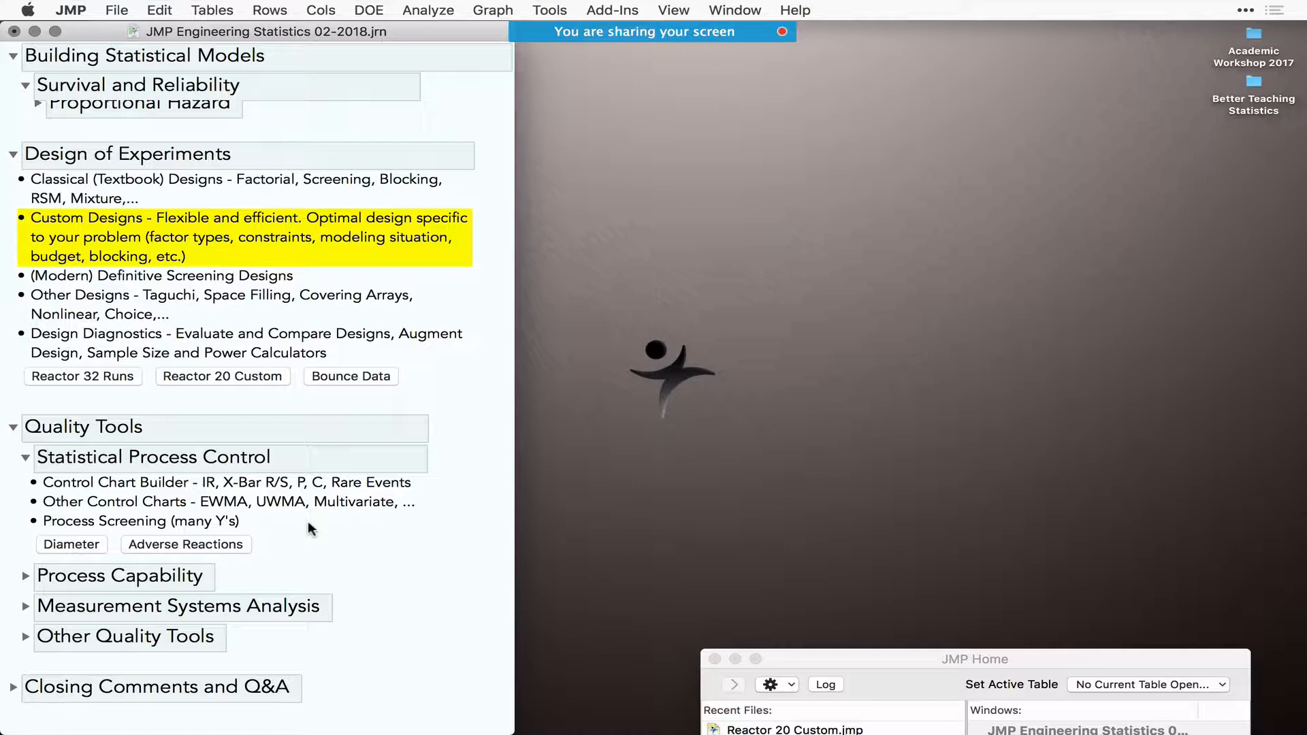
{"action": "left_click", "coordinate": [68, 544]}
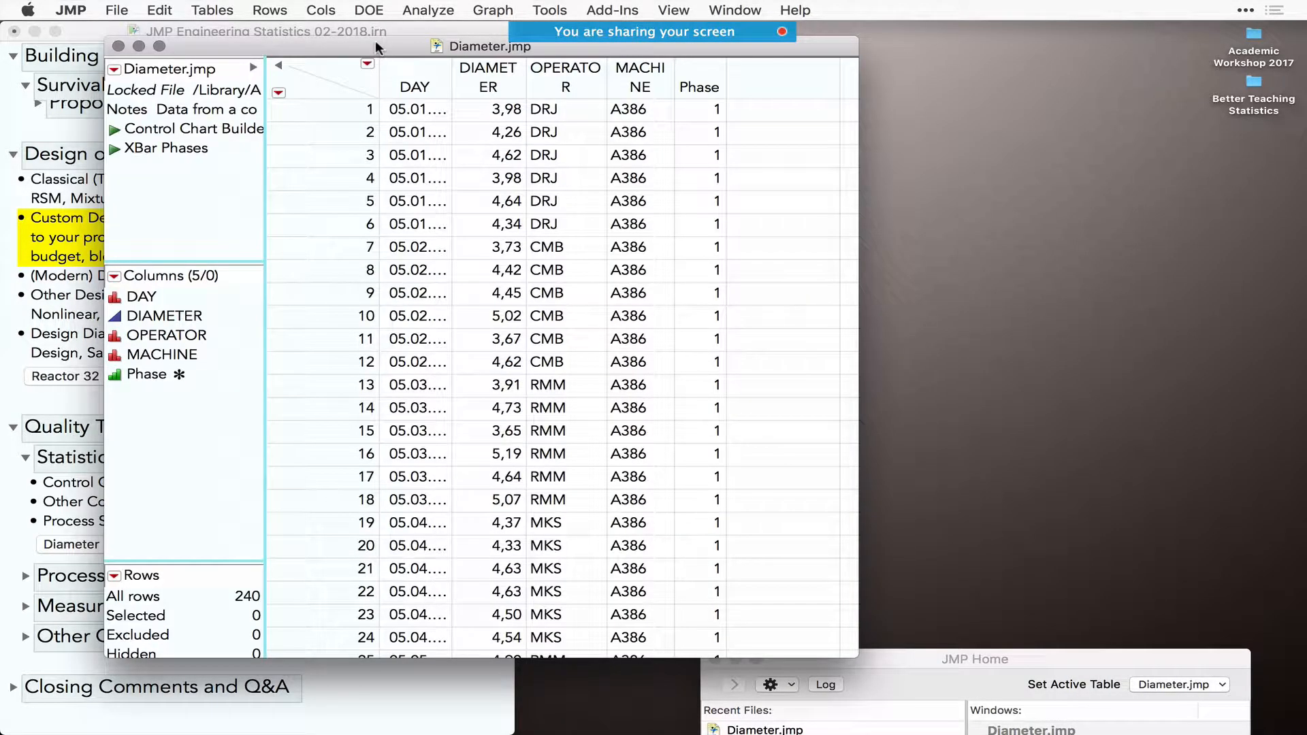
{"action": "left_click_drag", "start_coordinate": [376, 42], "coordinate": [647, 81]}
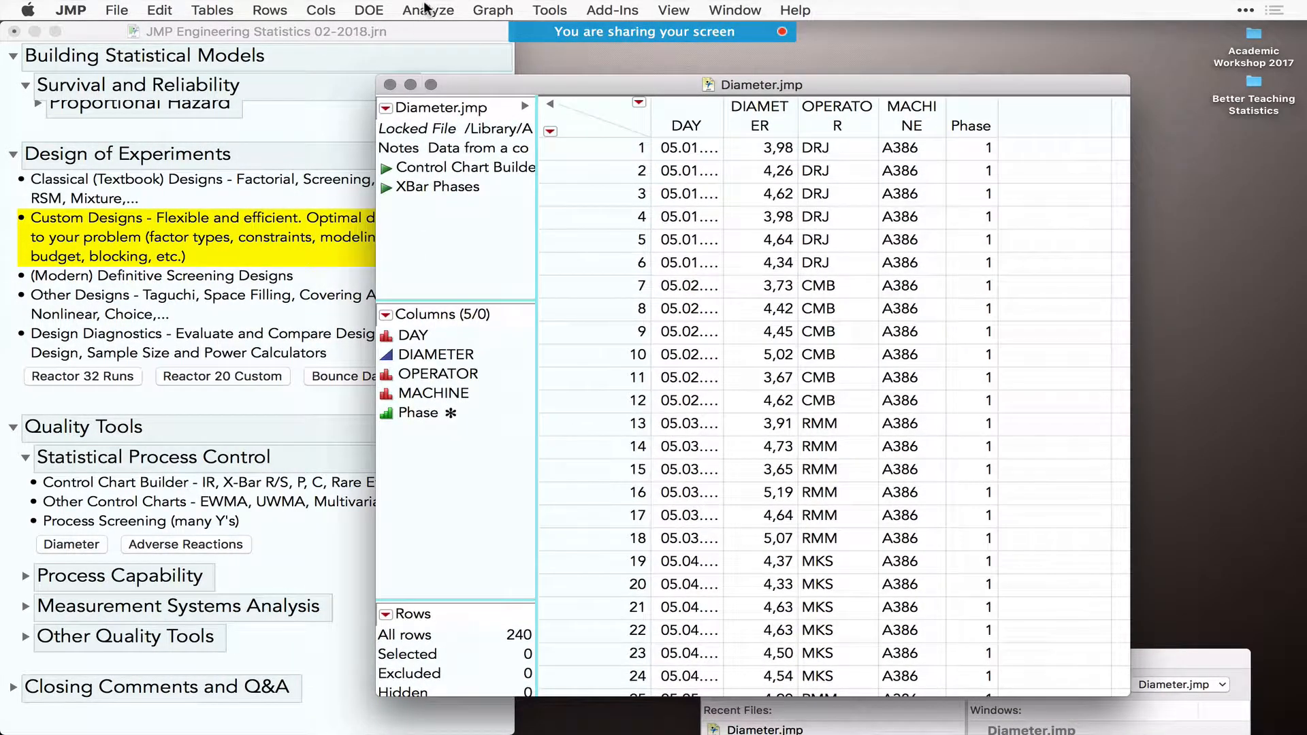
- Build an XBar & R chart in Control Chart Builder with DIAMETER as Y, DAY as subgroup and Phase as the phase variable
{"action": "left_click", "coordinate": [427, 10]}
{"action": "mouse_move", "coordinate": [497, 252]}
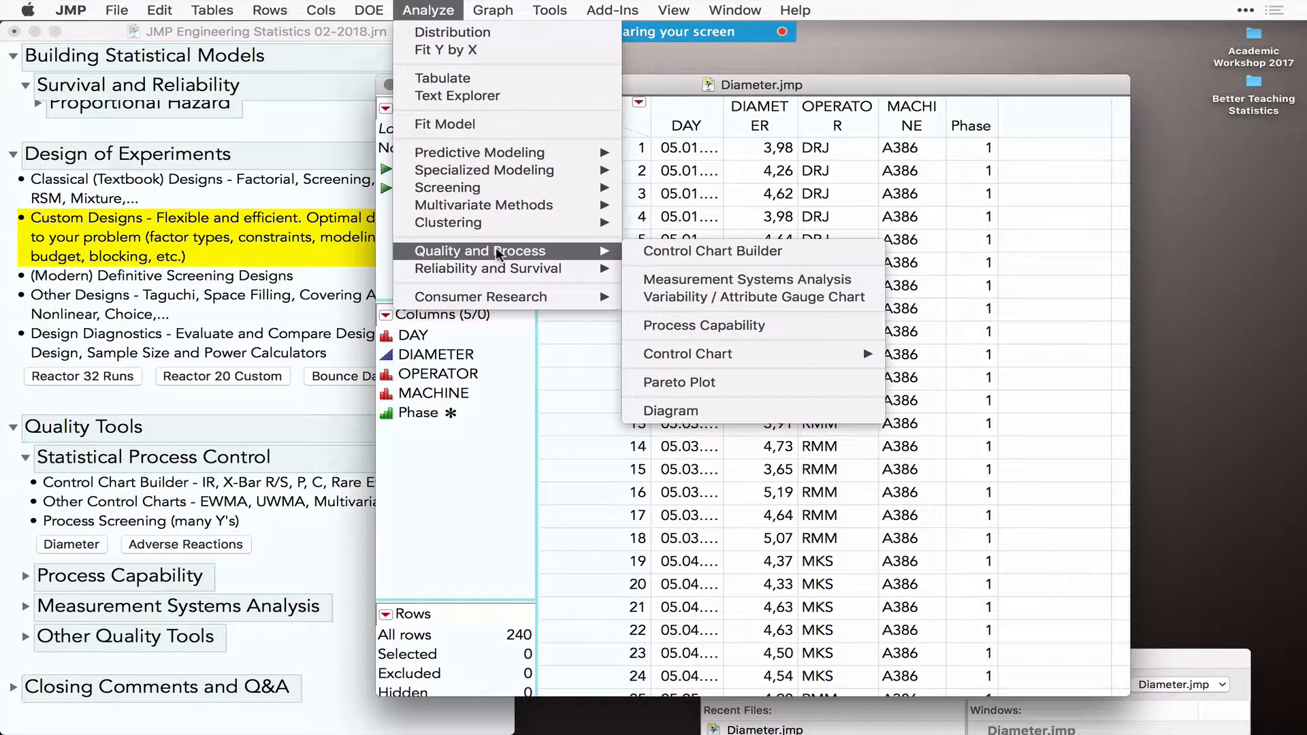
{"action": "left_click", "coordinate": [666, 249]}
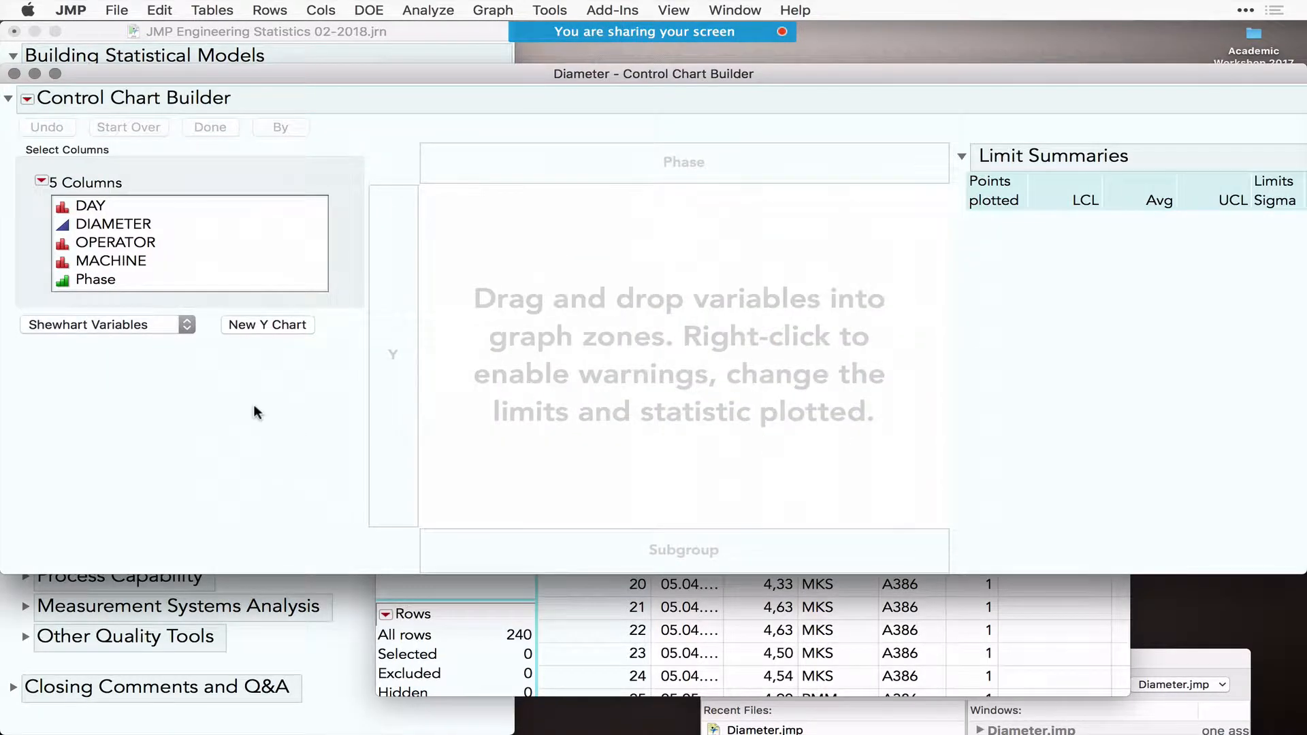
{"action": "left_click", "coordinate": [107, 230]}
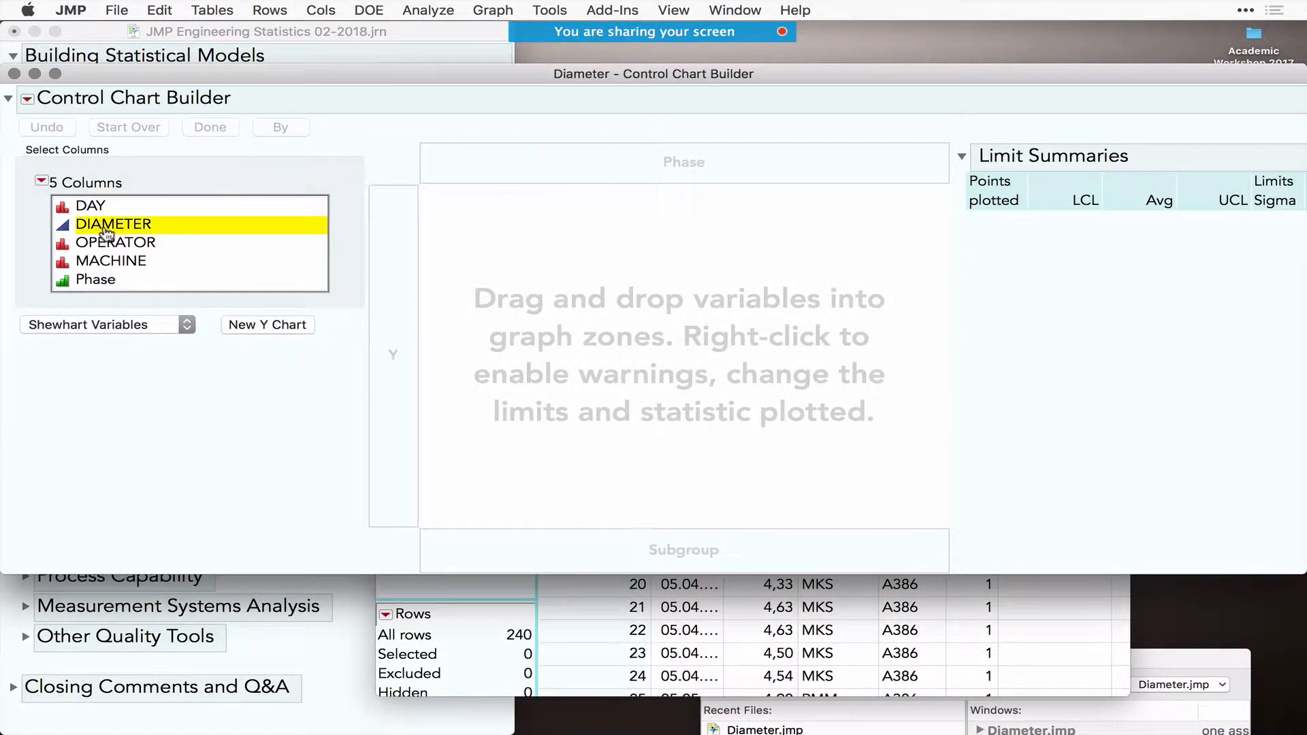
{"action": "left_click_drag", "start_coordinate": [107, 230], "coordinate": [607, 345]}
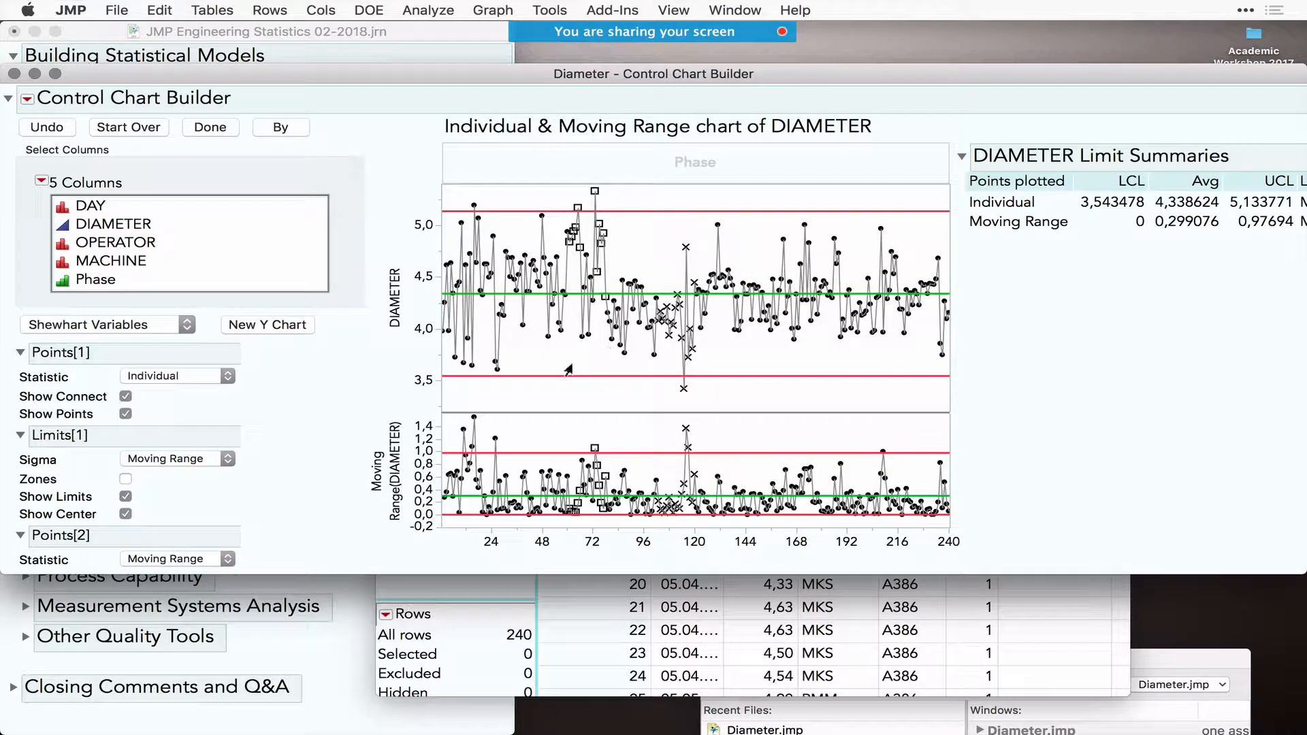
{"action": "left_click", "coordinate": [97, 208]}
{"action": "left_click_drag", "start_coordinate": [98, 208], "coordinate": [616, 539]}
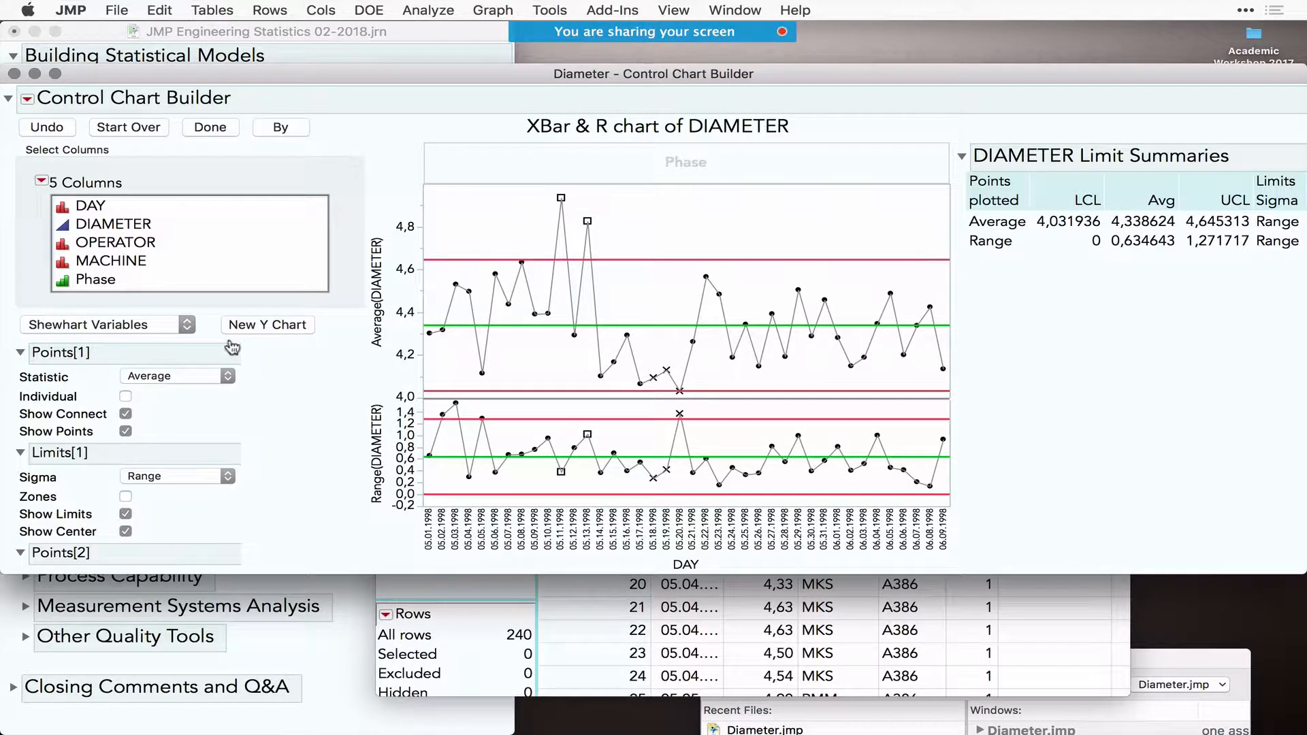
{"action": "left_click_drag", "start_coordinate": [88, 283], "coordinate": [619, 177]}
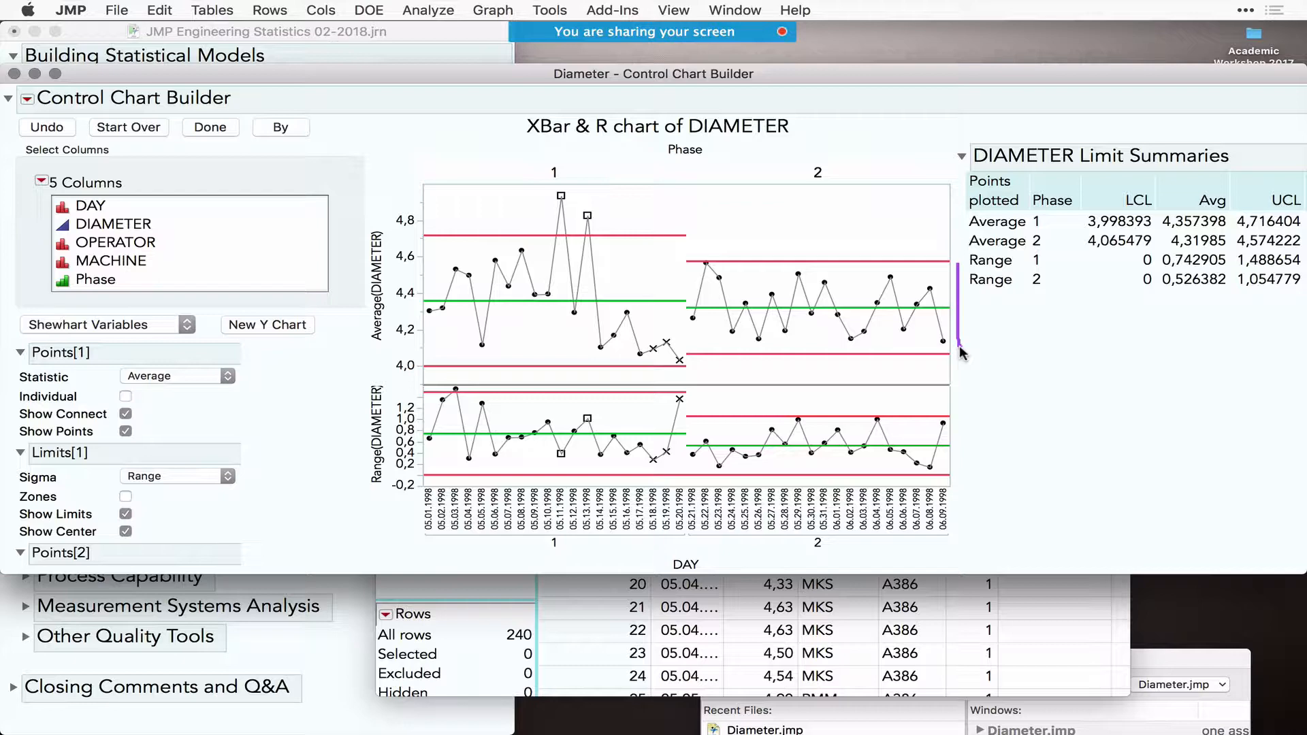
- Compare the control chart phased by OPERATOR and by MACHINE, and restore Phase as the phase variable
{"action": "left_click", "coordinate": [121, 243]}
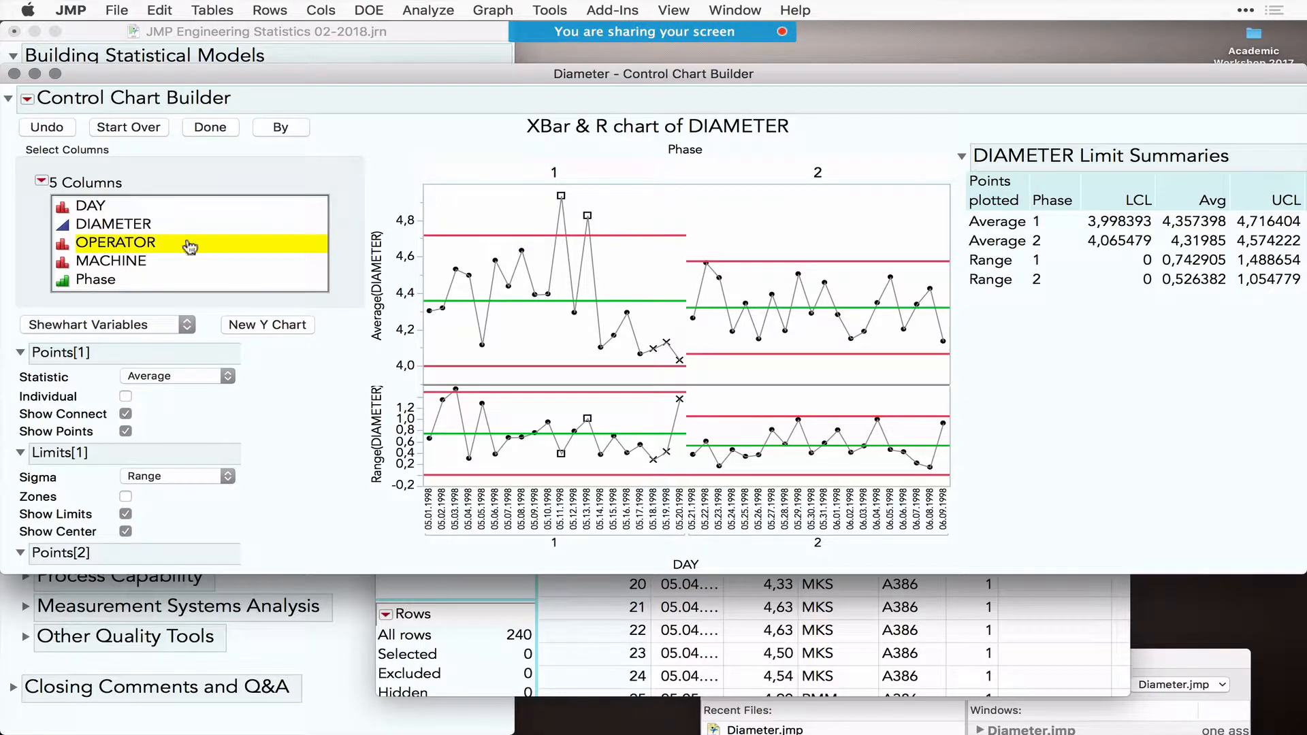
{"action": "left_click_drag", "start_coordinate": [190, 246], "coordinate": [688, 179]}
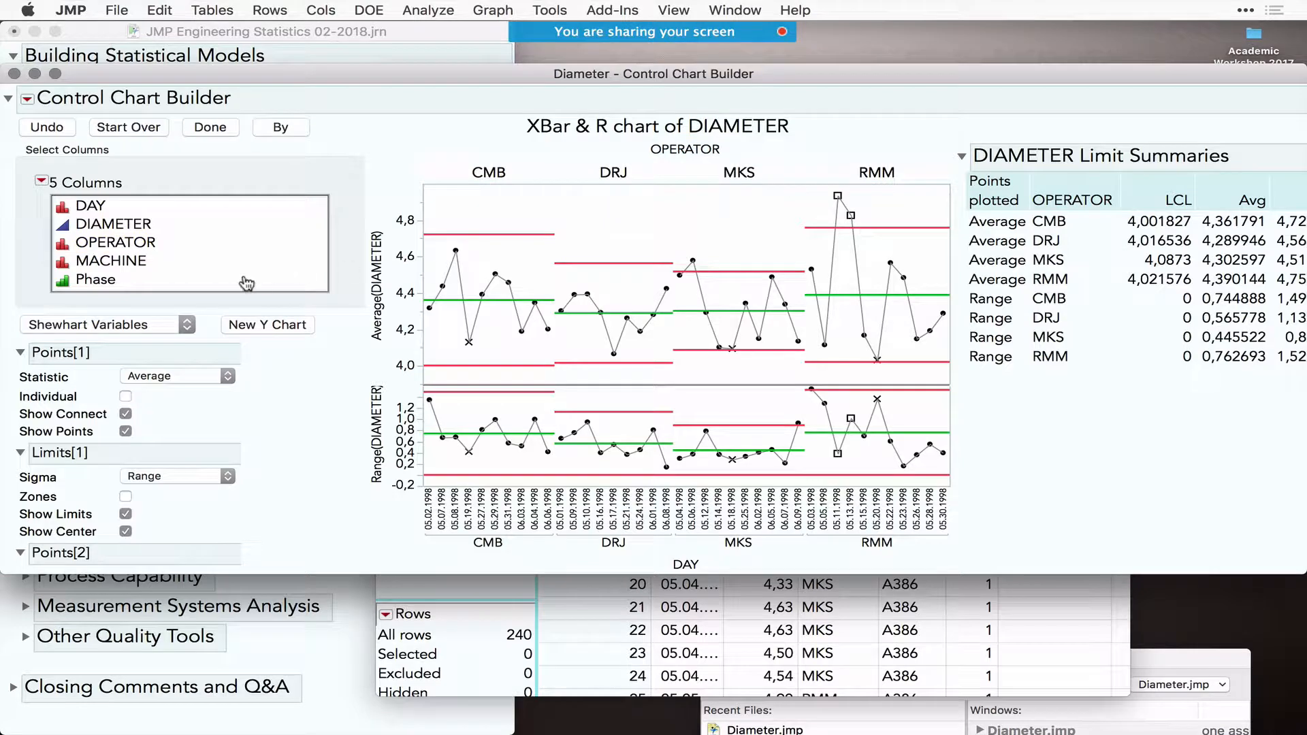
{"action": "left_click", "coordinate": [125, 265]}
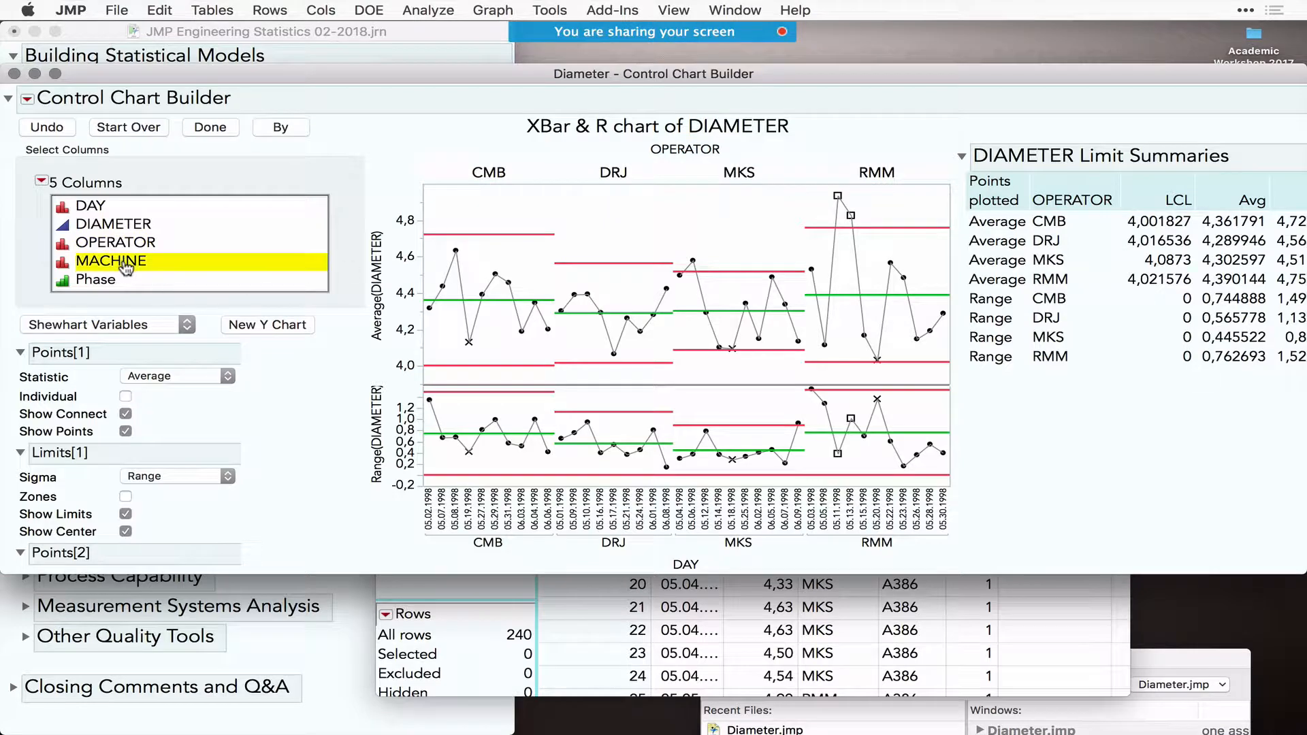
{"action": "left_click_drag", "start_coordinate": [126, 266], "coordinate": [671, 167]}
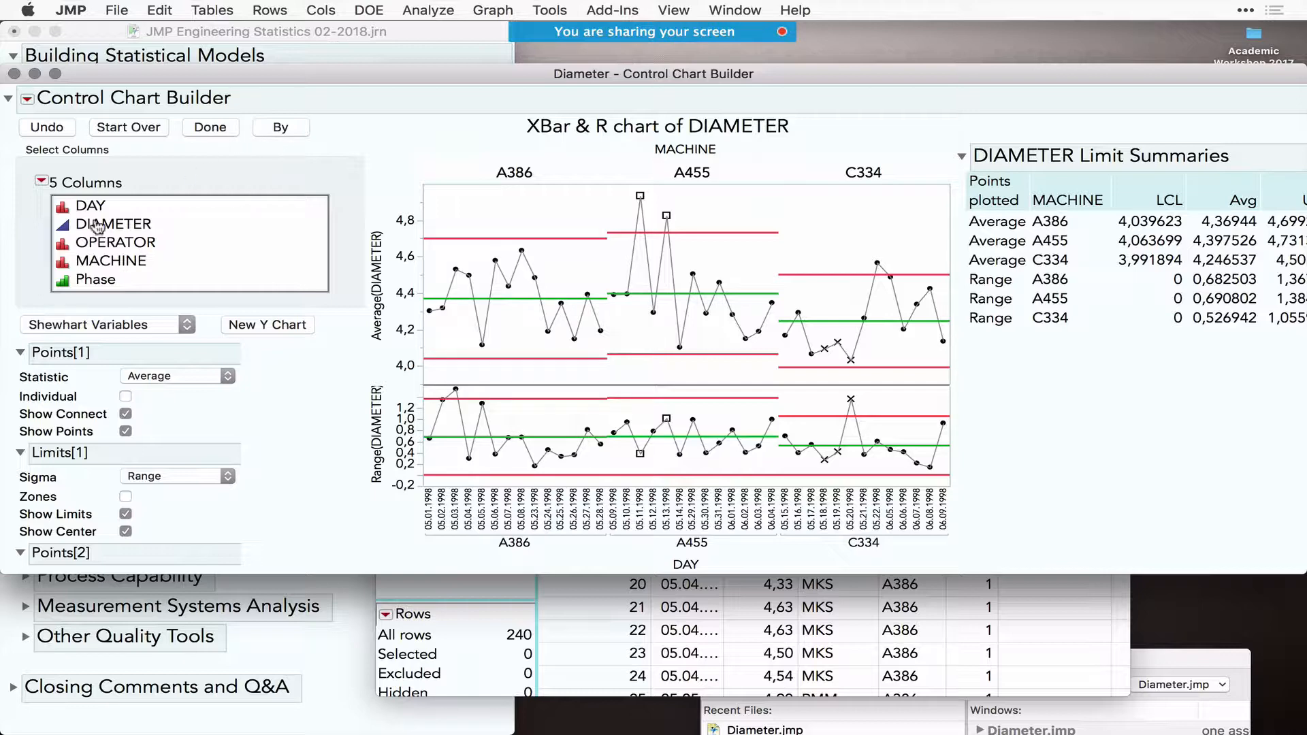
{"action": "left_click_drag", "start_coordinate": [103, 281], "coordinate": [619, 152]}
- Turn on All Tests for the Average(DIAMETER) chart's warnings, then close the Control Chart Builder report and the Diameter data table
{"action": "right_click", "coordinate": [447, 222]}
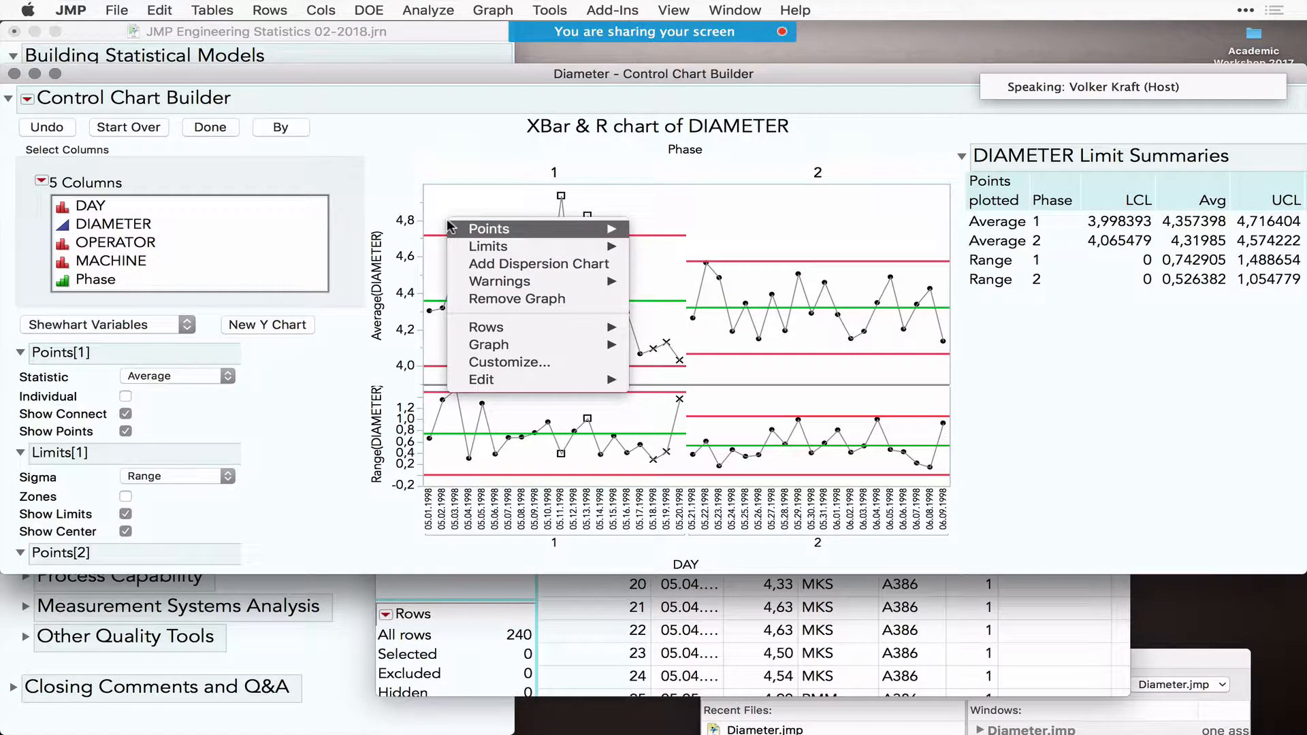
{"action": "mouse_move", "coordinate": [528, 281]}
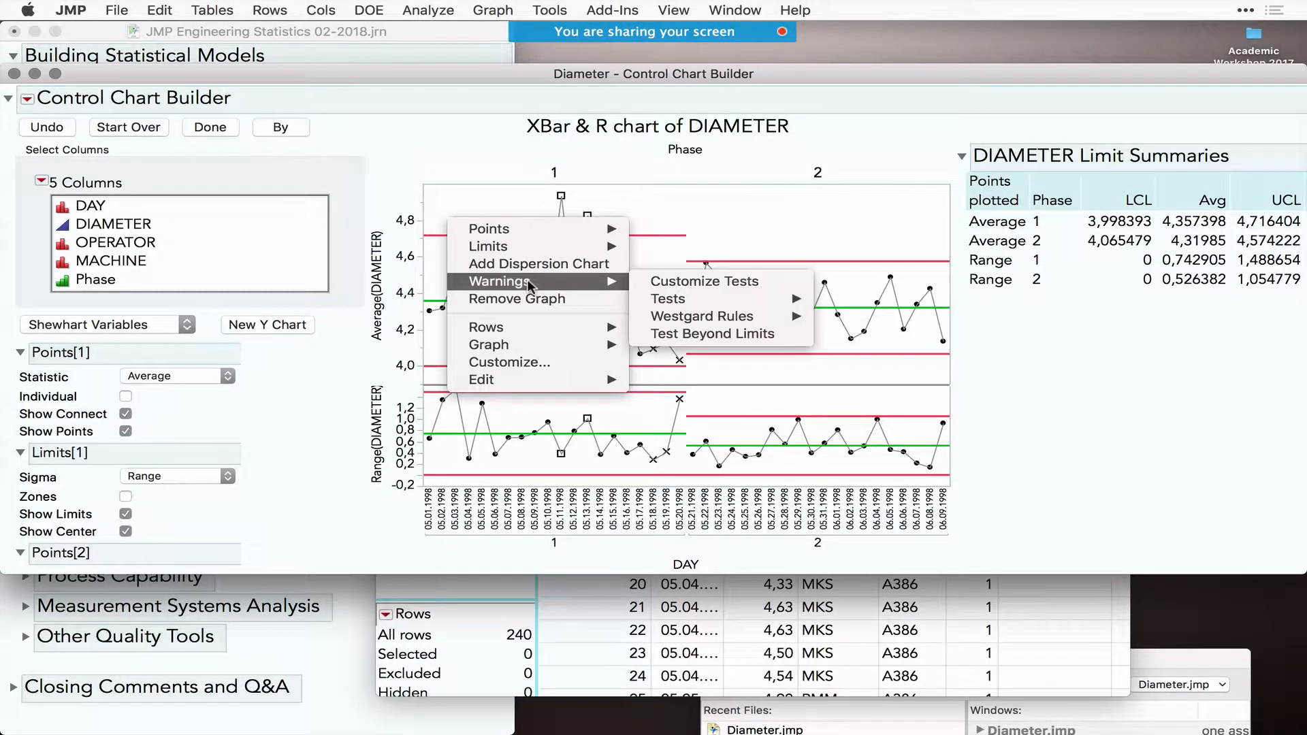
{"action": "mouse_move", "coordinate": [689, 300]}
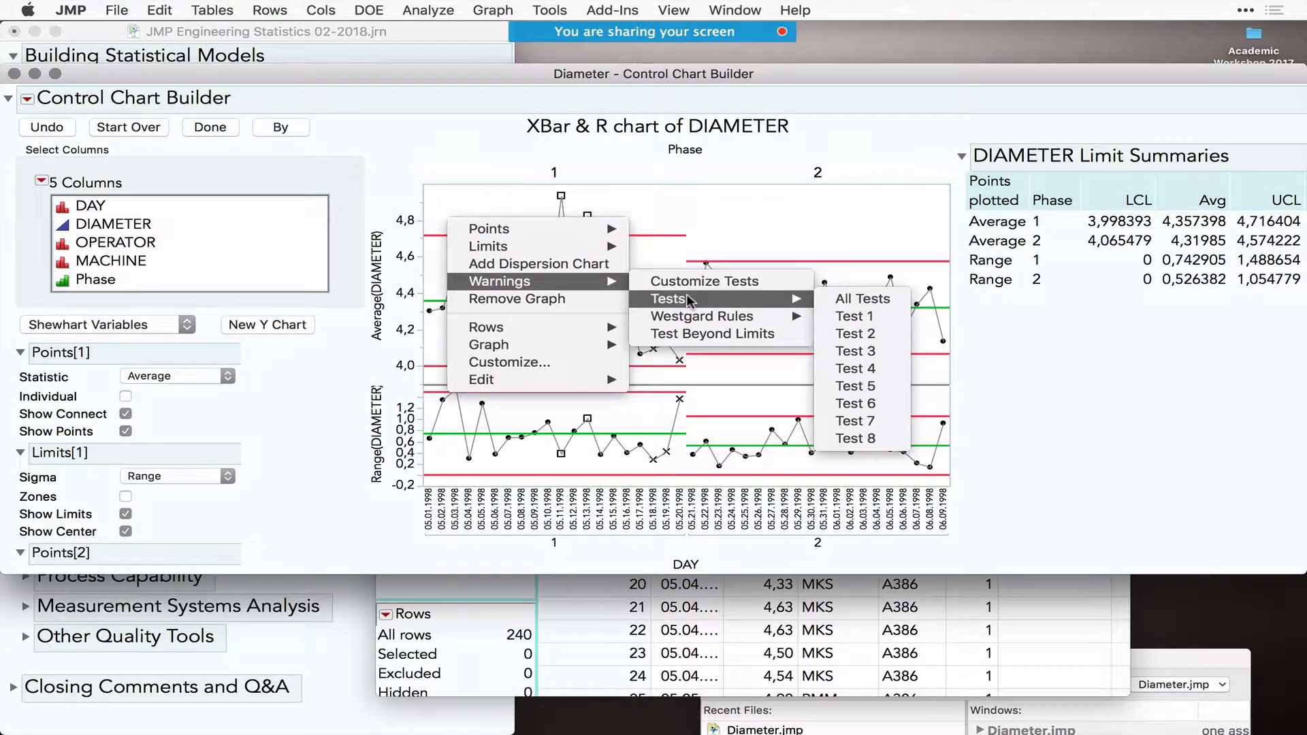
{"action": "left_click", "coordinate": [861, 298]}
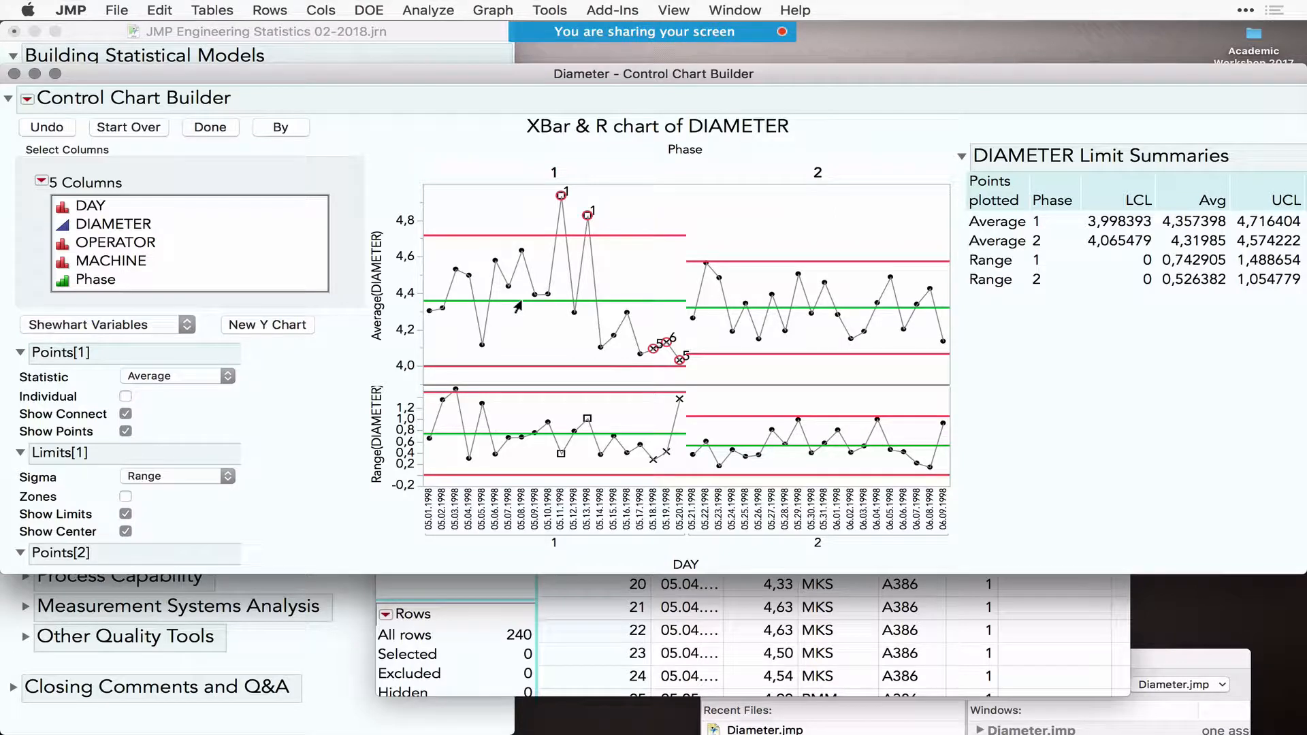
{"action": "left_click", "coordinate": [15, 73]}
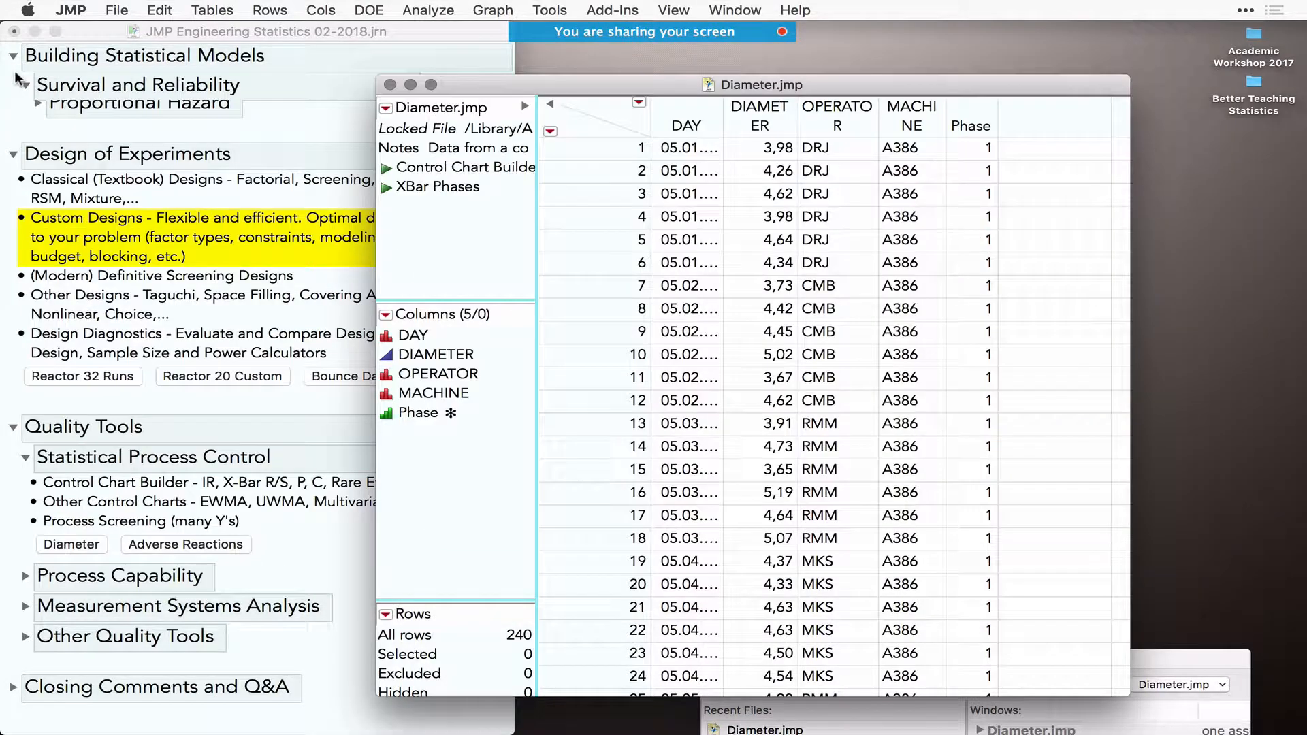
{"action": "left_click", "coordinate": [390, 85]}
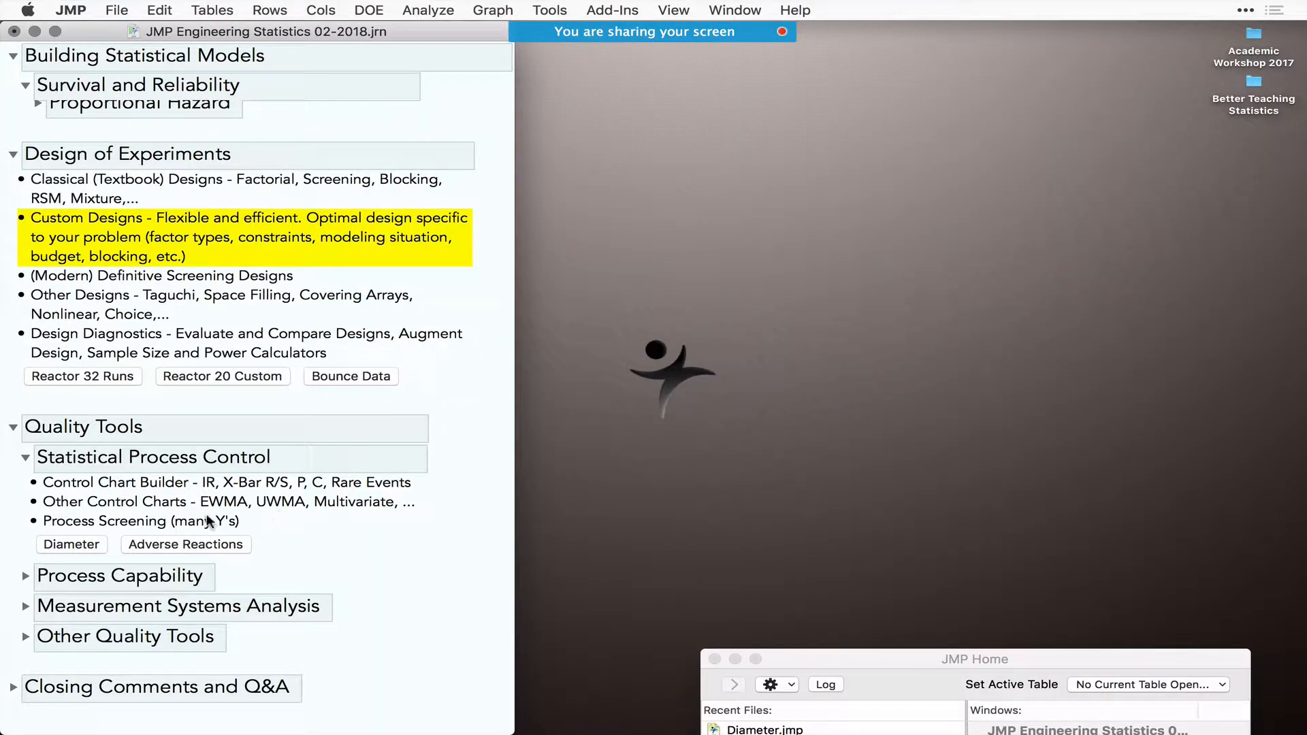
- Expand Process Capability in the journal, open the Semiconductor Capability data table and expand its Processes column group
{"action": "left_click", "coordinate": [25, 577]}
{"action": "scroll", "coordinate": [170, 606], "scroll_direction": "down", "scroll_amount": 2}
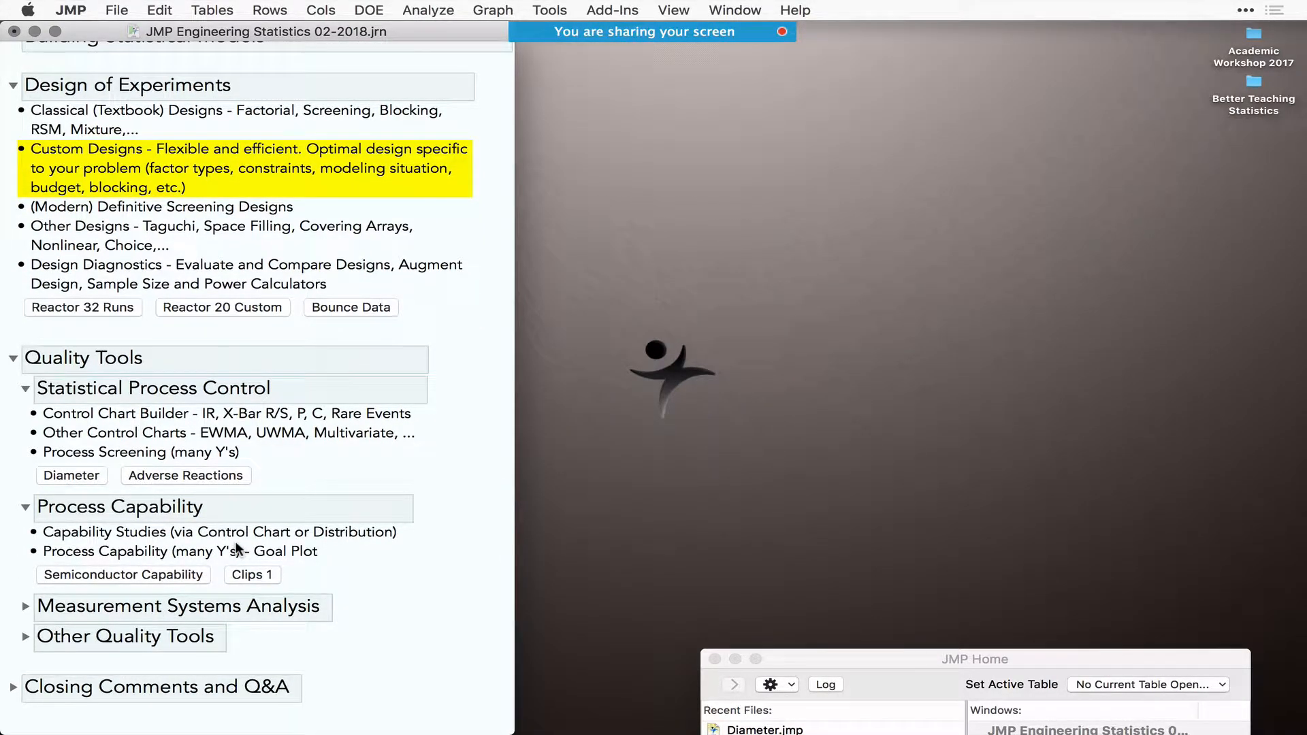
{"action": "left_click", "coordinate": [130, 578]}
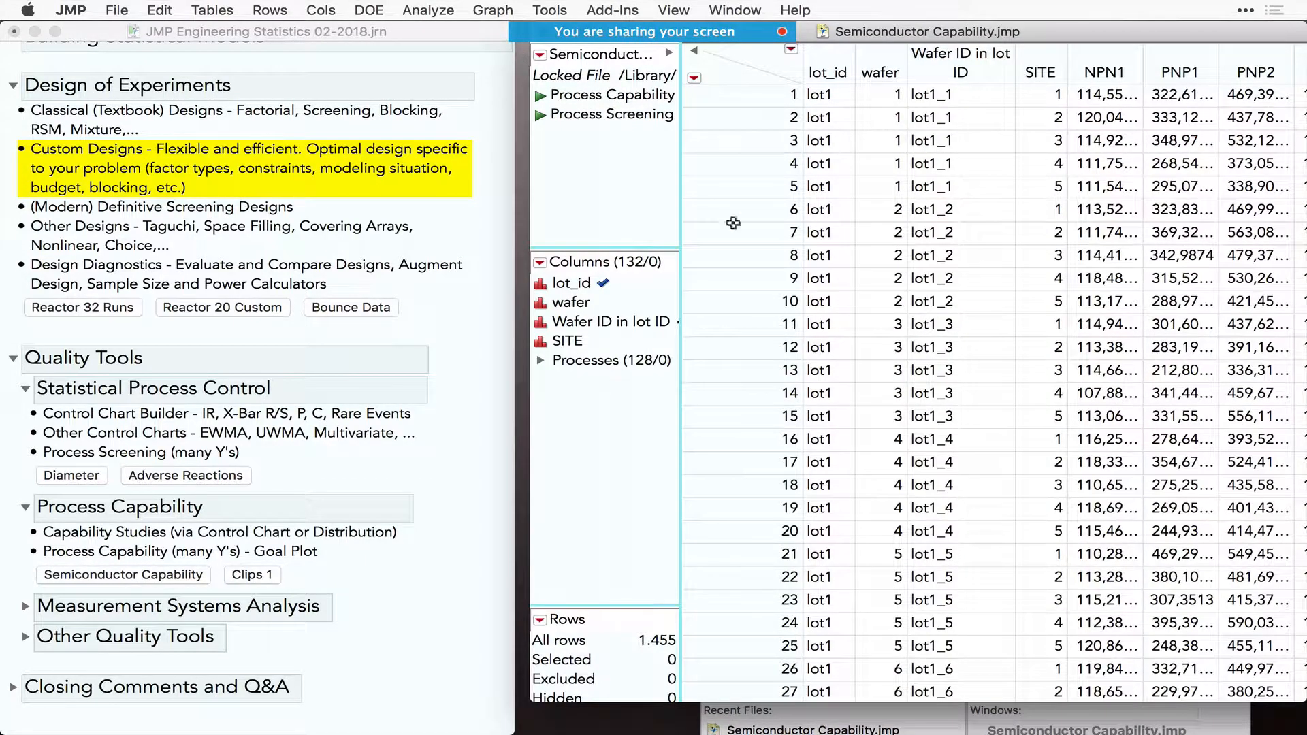
{"action": "left_click_drag", "start_coordinate": [869, 30], "coordinate": [715, 101]}
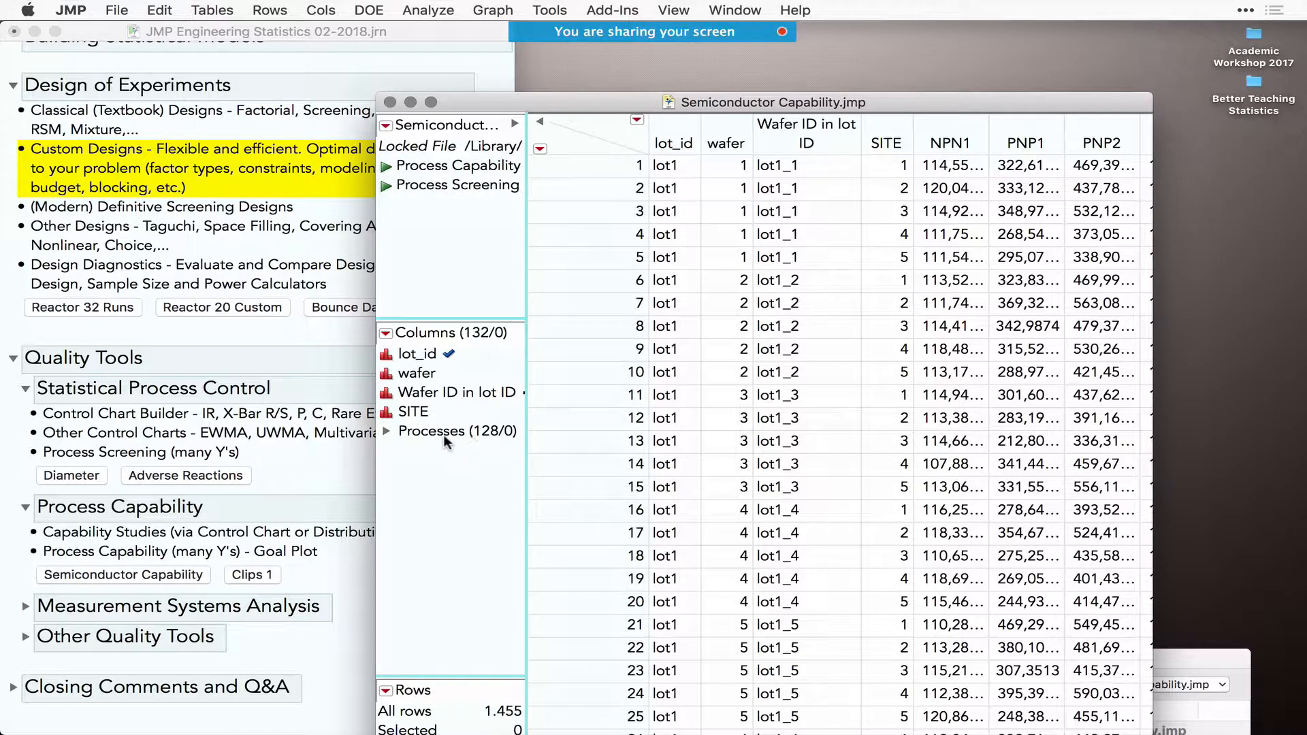
{"action": "left_click", "coordinate": [386, 433]}
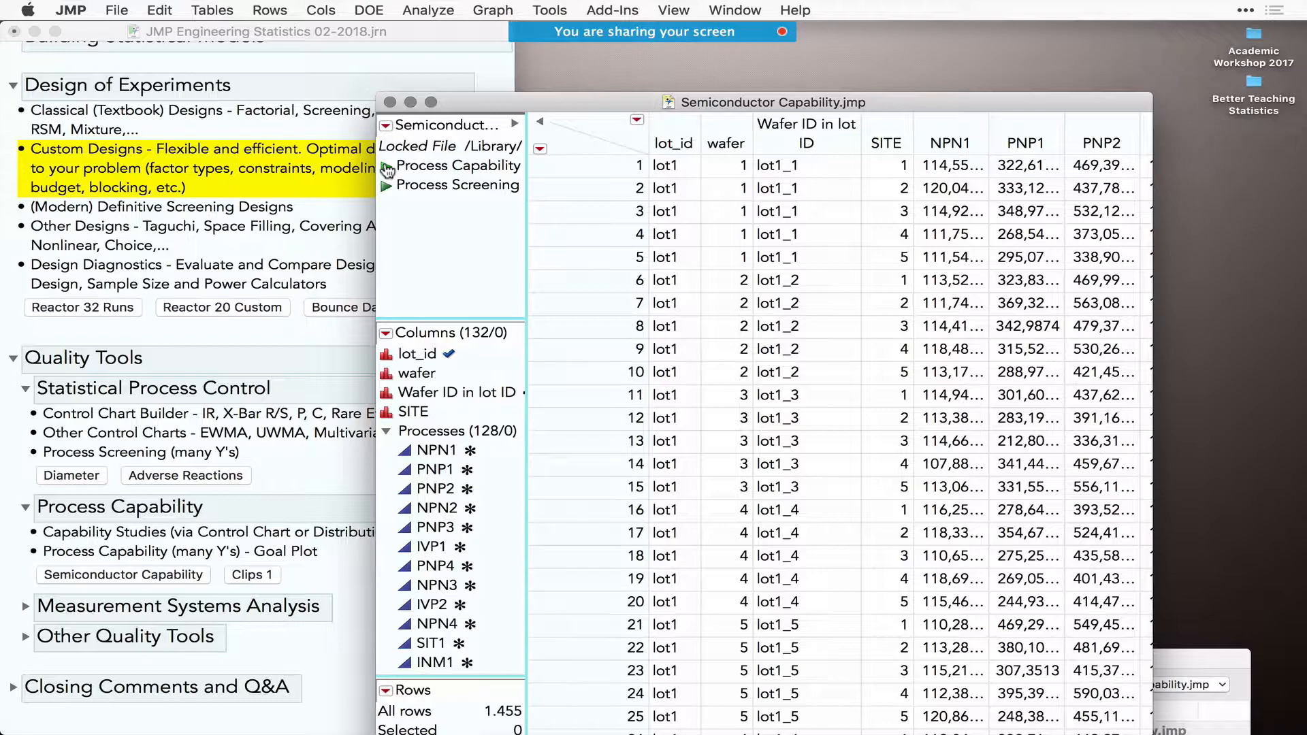
- Run the table's saved Process Capability script and turn on Shade Levels for the Goal Plot
{"action": "left_click", "coordinate": [387, 169]}
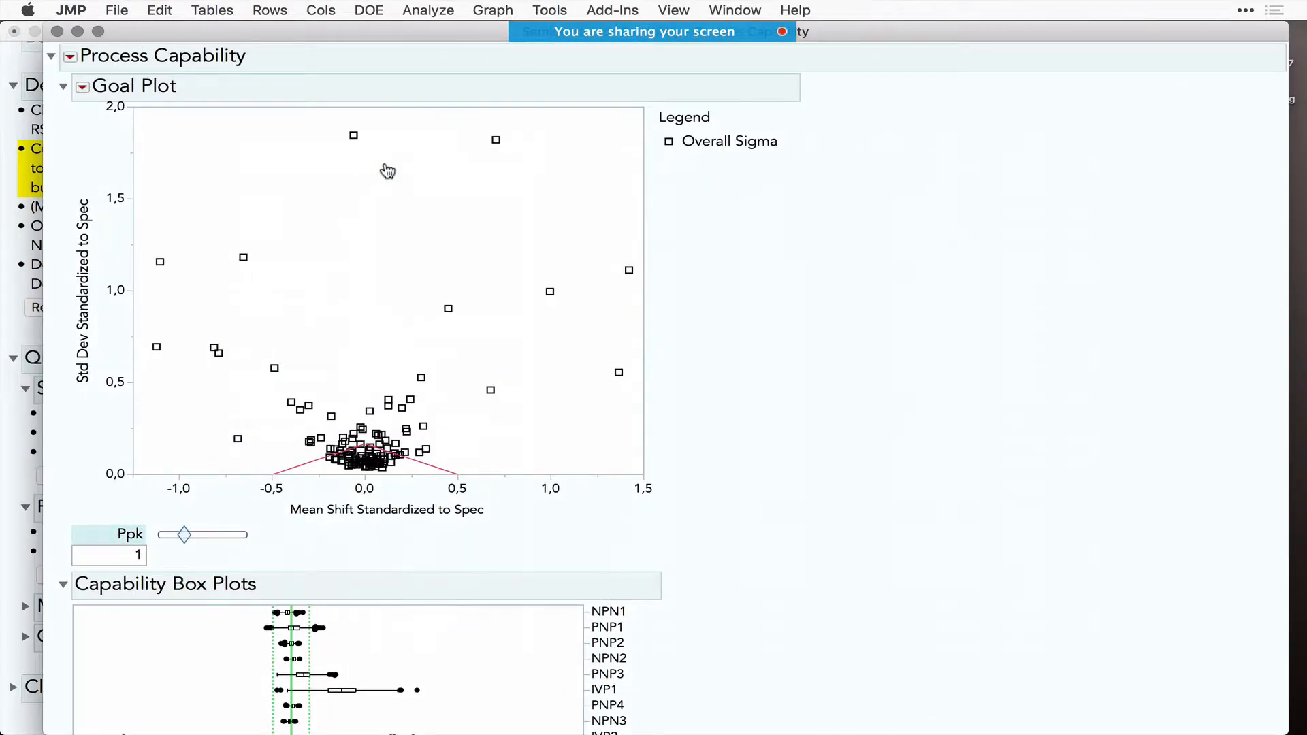
{"action": "left_click", "coordinate": [82, 87]}
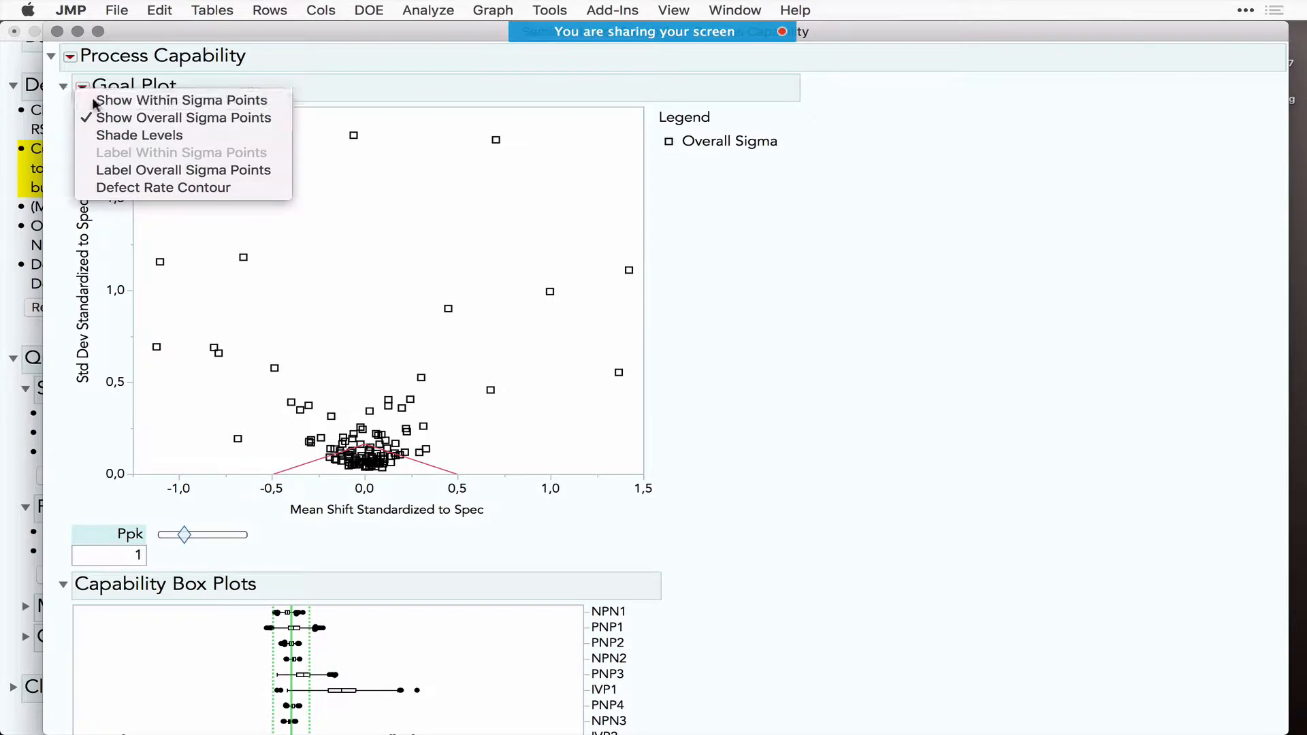
{"action": "left_click", "coordinate": [135, 134]}
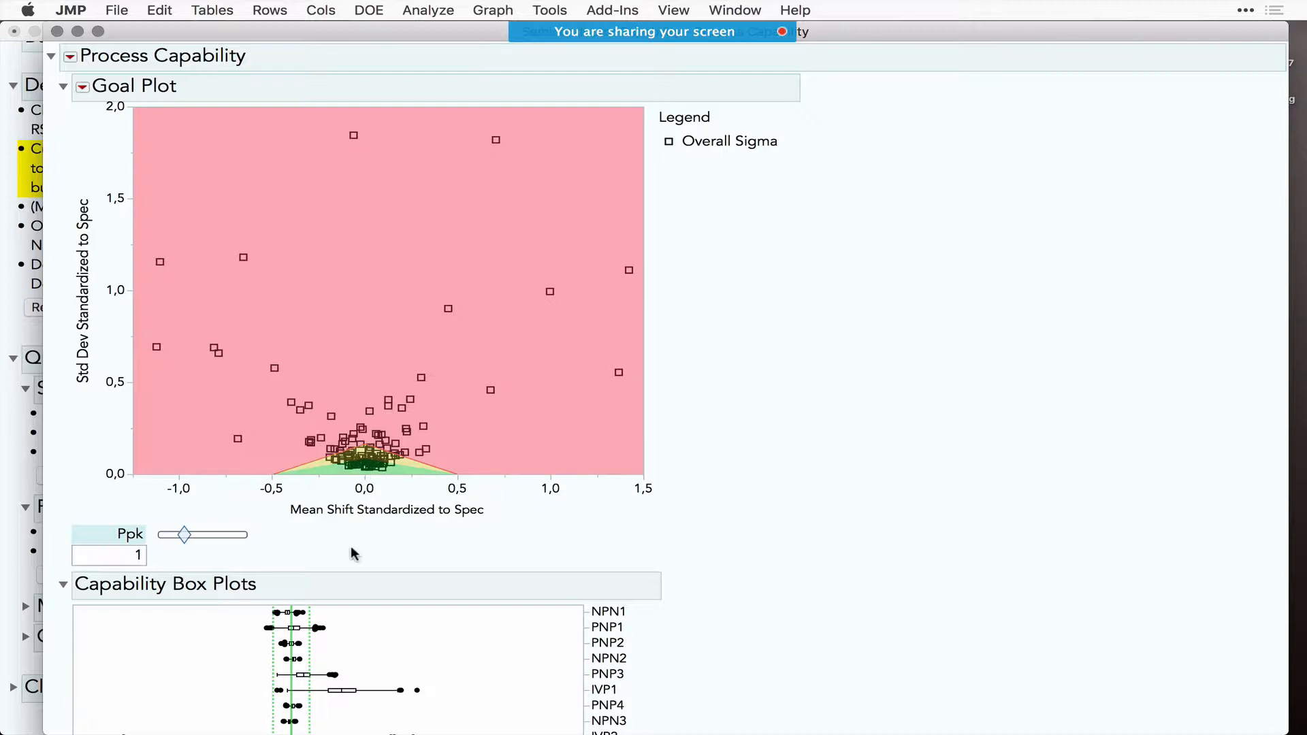
- Examine the Goal Plot's mean shift and standard deviation directions and the outlying processes, along with the Capability Box Plots
{"action": "mouse_move", "coordinate": [351, 546]}
{"action": "left_mouse_down"}
{"action": "mouse_move", "coordinate": [354, 129]}
{"action": "mouse_move", "coordinate": [399, 170]}
{"action": "left_mouse_up"}
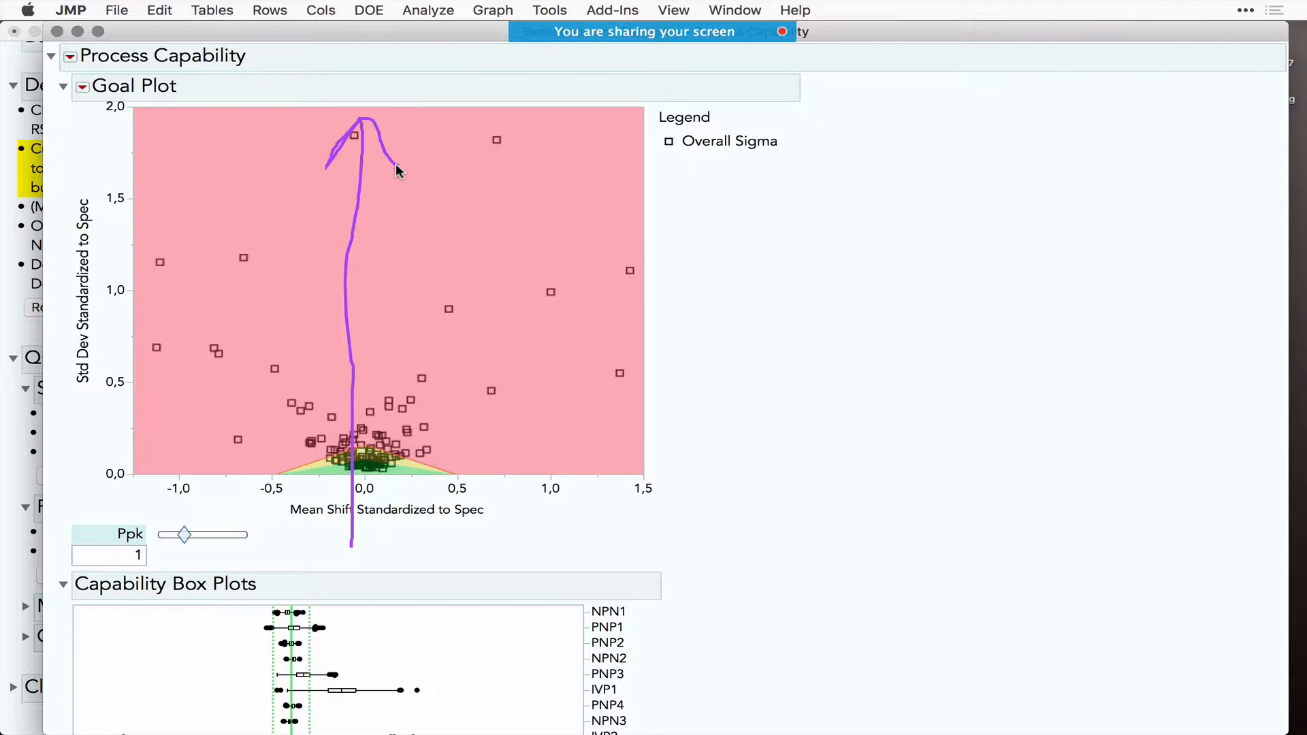
{"action": "mouse_move", "coordinate": [370, 537]}
{"action": "left_mouse_down"}
{"action": "mouse_move", "coordinate": [646, 525]}
{"action": "mouse_move", "coordinate": [627, 512]}
{"action": "mouse_move", "coordinate": [659, 544]}
{"action": "left_mouse_up"}
{"action": "mouse_move", "coordinate": [348, 533]}
{"action": "left_mouse_down"}
{"action": "mouse_move", "coordinate": [214, 520]}
{"action": "mouse_move", "coordinate": [134, 493]}
{"action": "mouse_move", "coordinate": [130, 528]}
{"action": "left_mouse_up"}
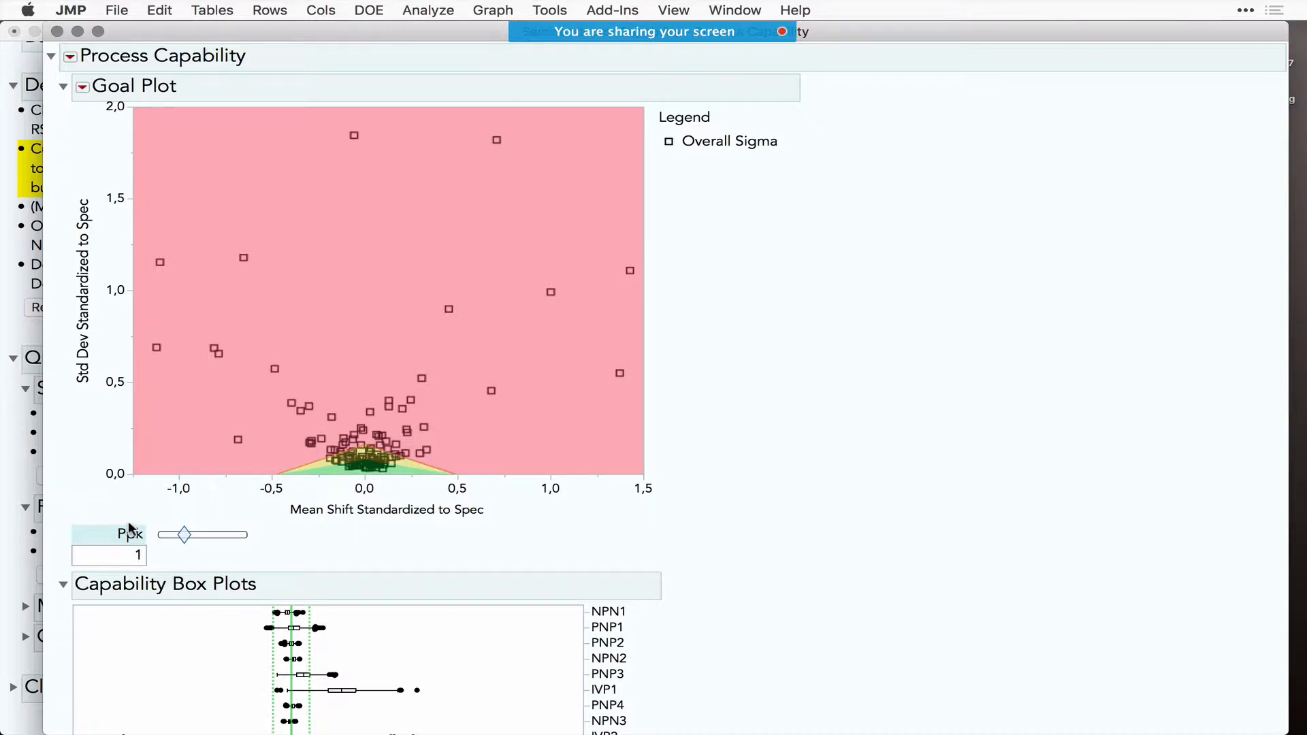
{"action": "mouse_move", "coordinate": [617, 379]}
{"action": "mouse_move", "coordinate": [351, 143]}
{"action": "scroll", "coordinate": [534, 543], "scroll_direction": "down", "scroll_amount": 10}
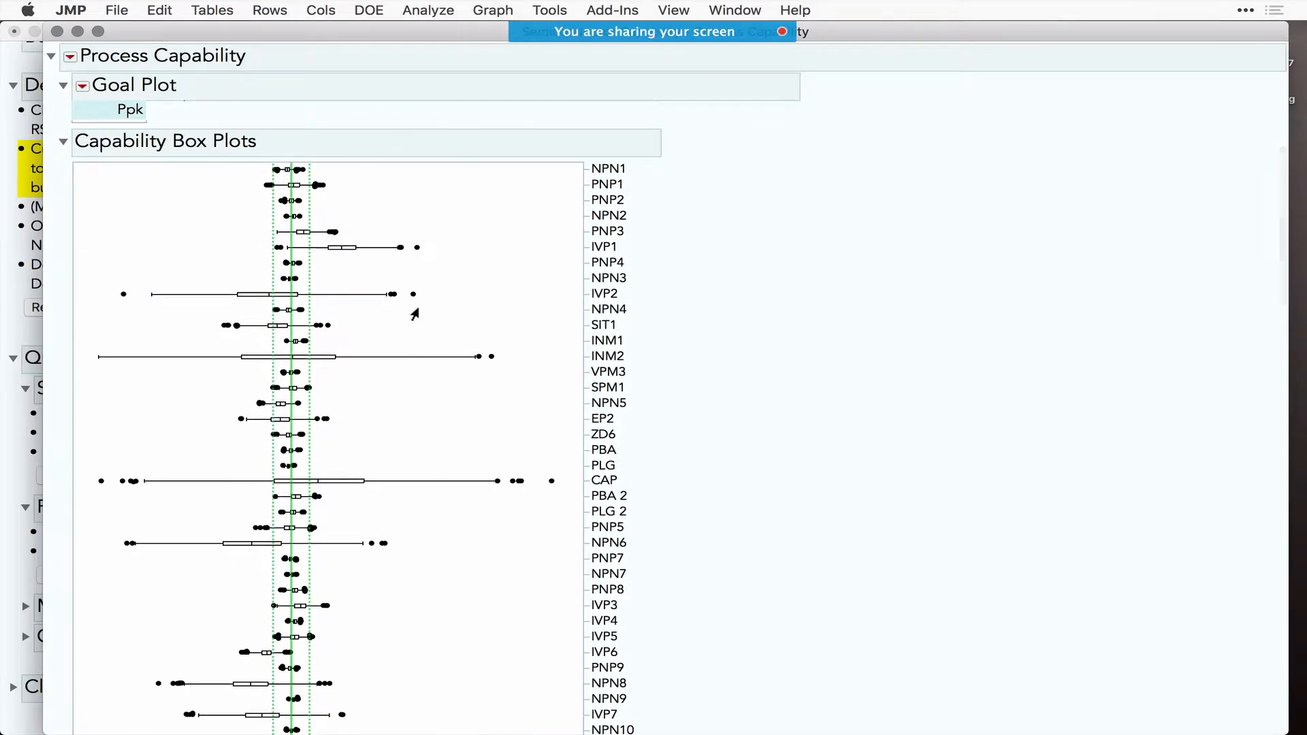
{"action": "scroll", "coordinate": [393, 430], "scroll_direction": "down", "scroll_amount": 4}
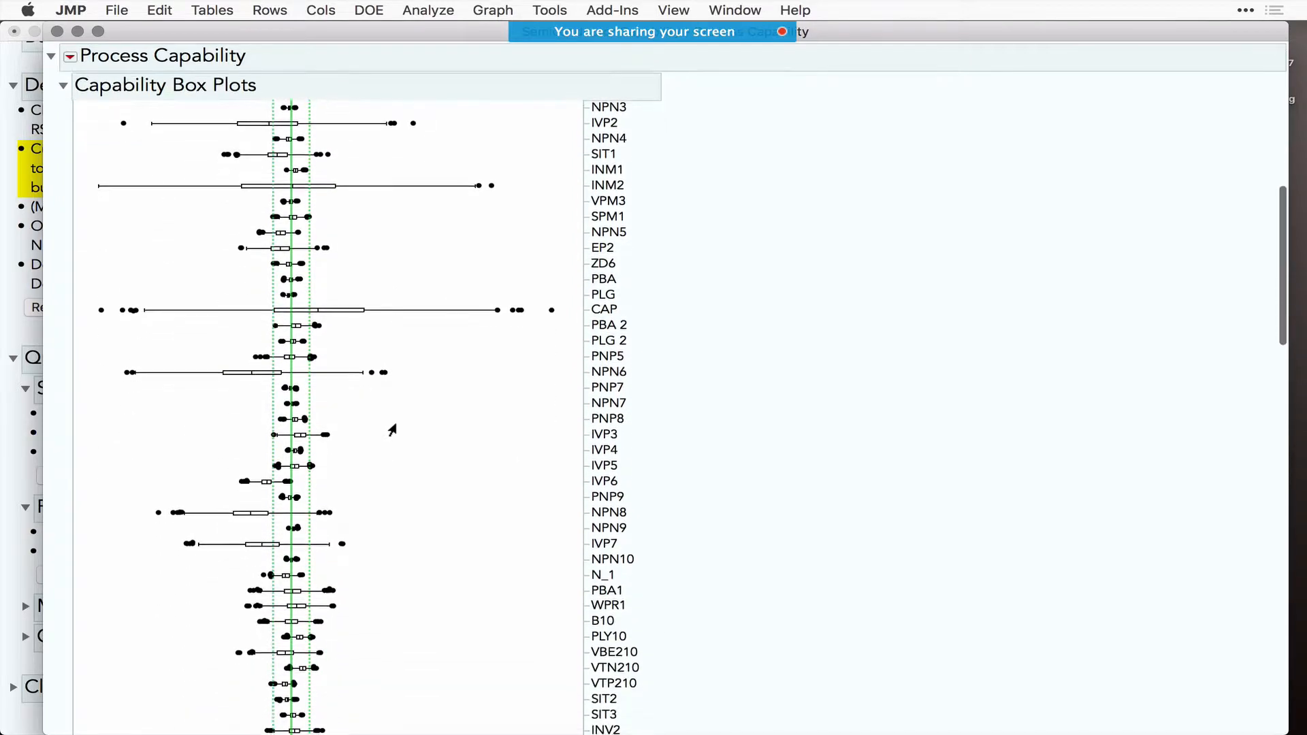
{"action": "scroll", "coordinate": [393, 430], "scroll_direction": "up", "scroll_amount": 5}
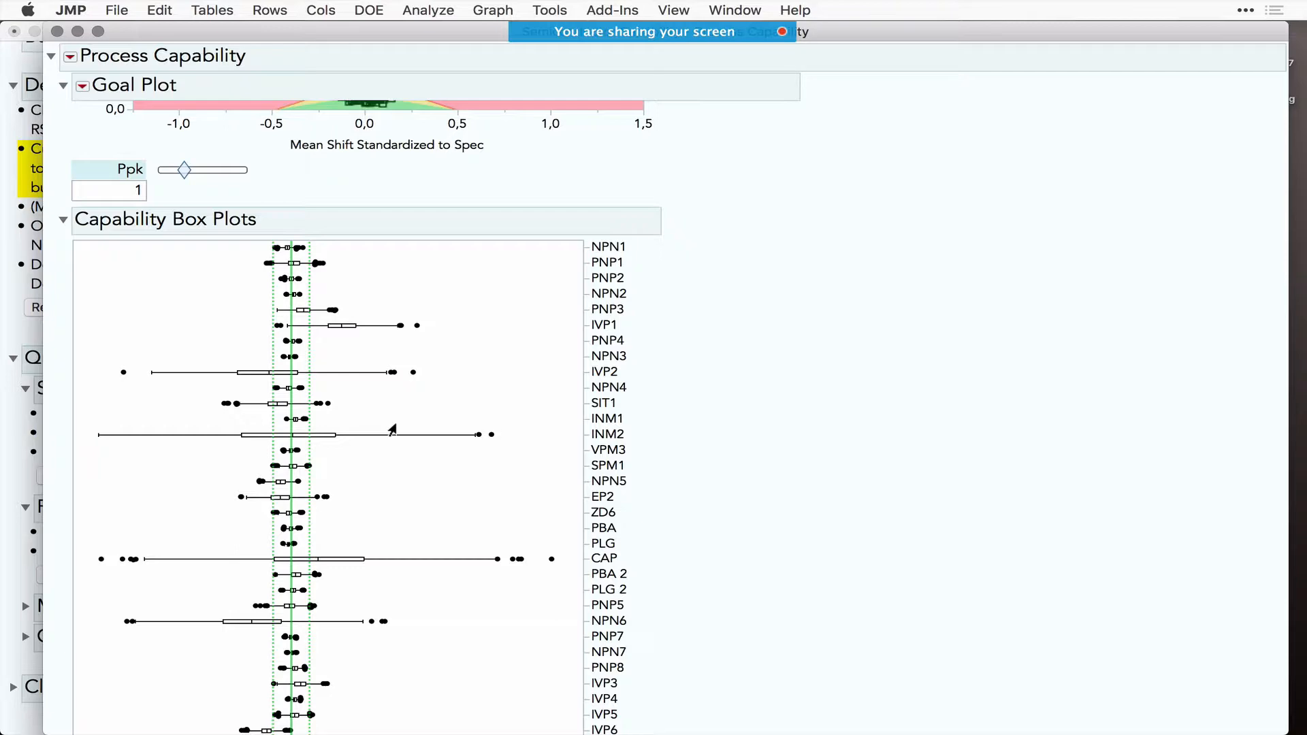
- Add the Individual Detail Reports to the Process Capability report
{"action": "scroll", "coordinate": [393, 430], "scroll_direction": "up", "scroll_amount": 8}
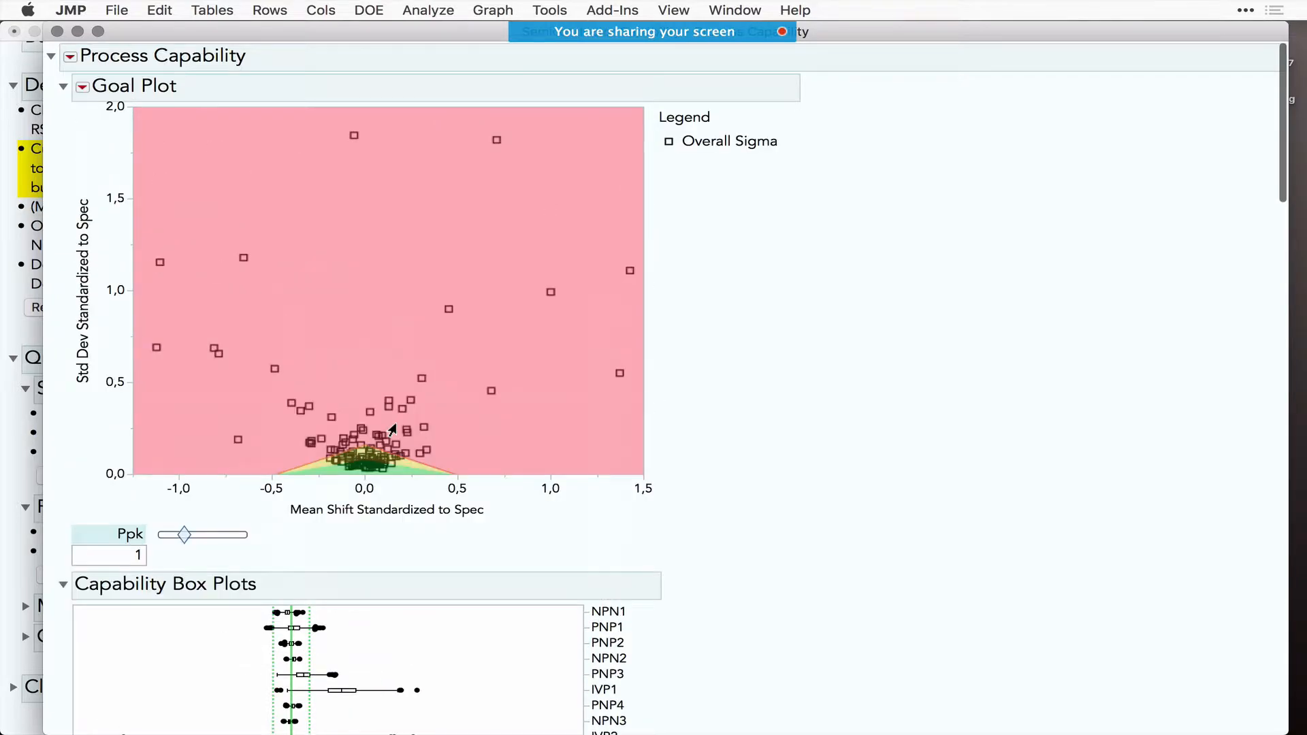
{"action": "left_click", "coordinate": [70, 56]}
{"action": "left_click", "coordinate": [128, 65]}
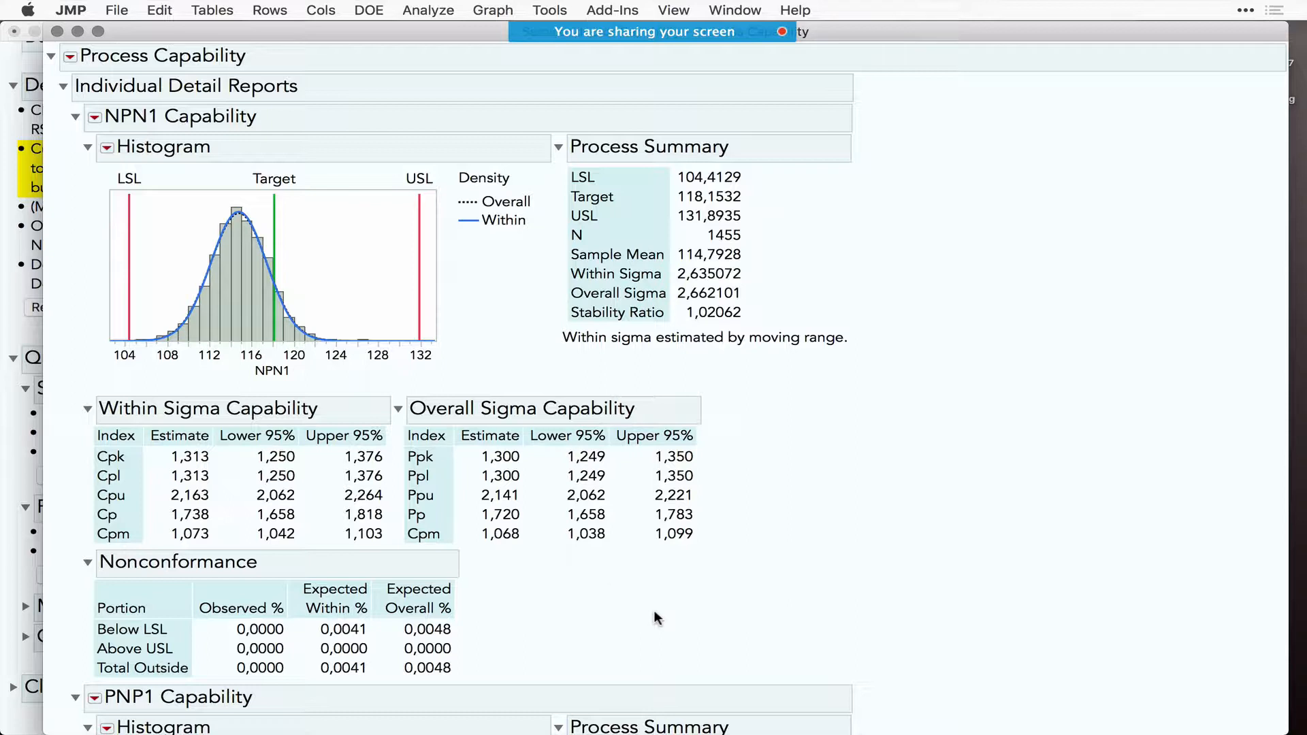
- Examine the NPN1 detail report's histogram, Within and Overall Sigma Capability and Nonconformance tables, and close the Process Capability report
{"action": "scroll", "coordinate": [653, 610], "scroll_direction": "down", "scroll_amount": 2}
{"action": "left_click_drag", "start_coordinate": [496, 505], "coordinate": [491, 622]}
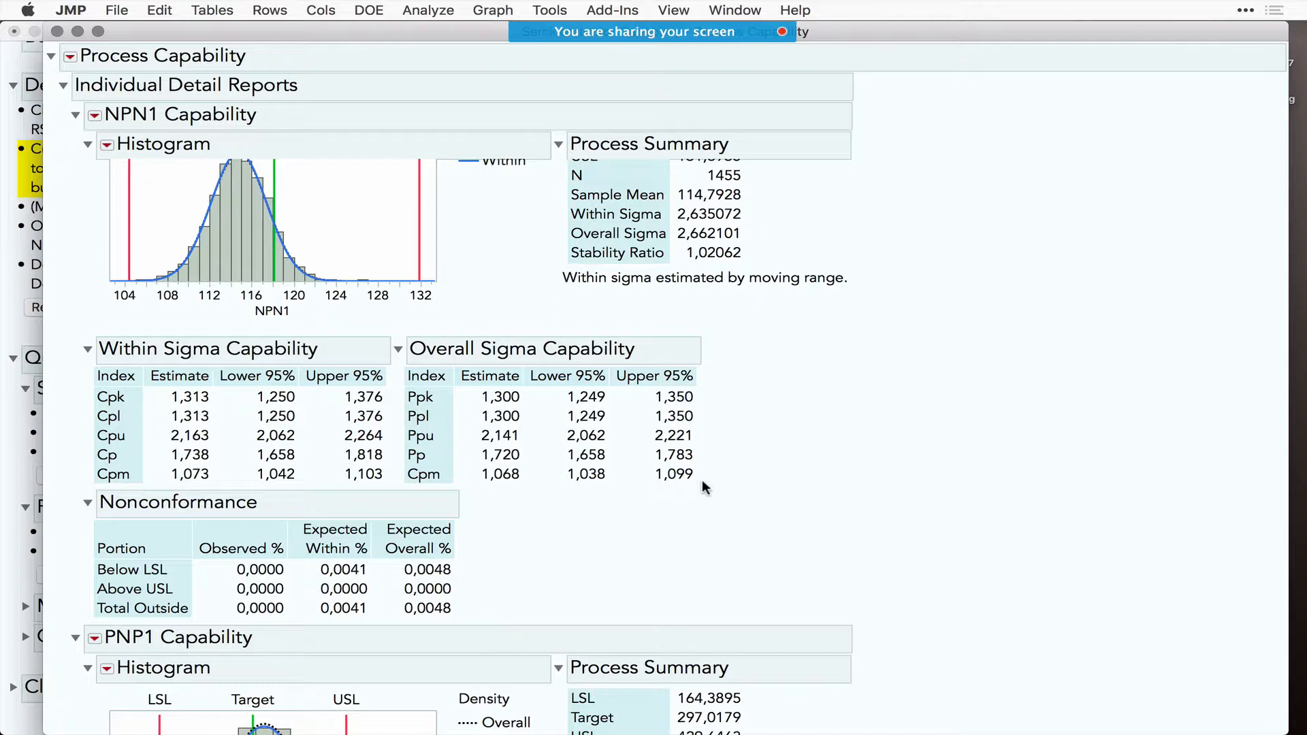
{"action": "left_click_drag", "start_coordinate": [722, 341], "coordinate": [721, 498]}
{"action": "scroll", "coordinate": [671, 586], "scroll_direction": "up", "scroll_amount": 2}
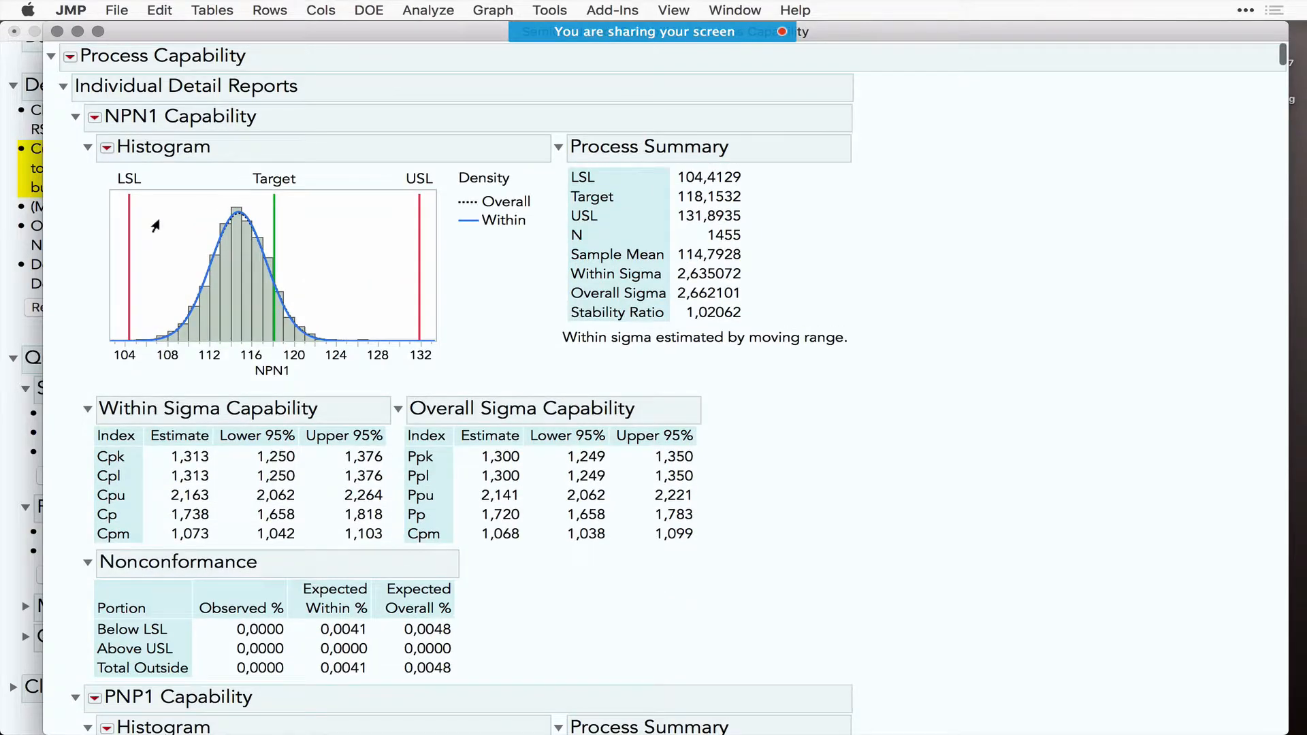
{"action": "left_click", "coordinate": [57, 31]}
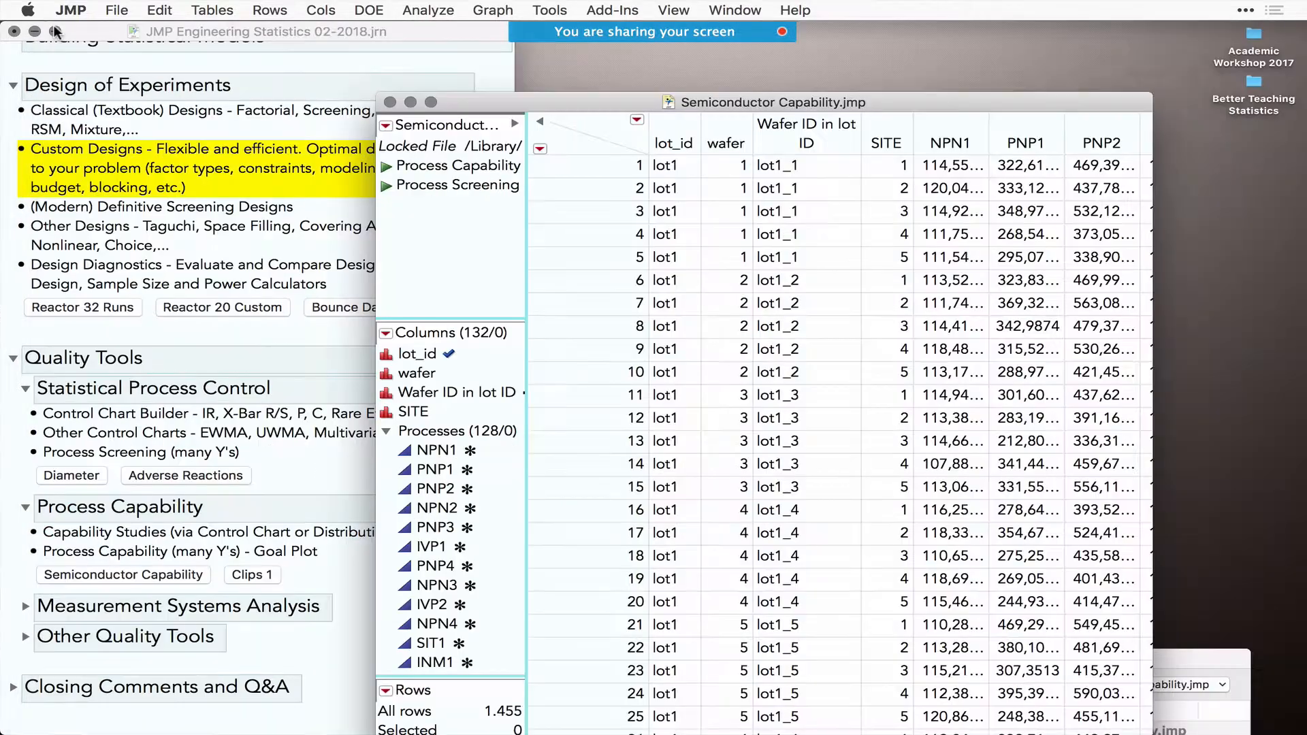
- Run the Semiconductor Capability table's saved Process Screening script and add the Process Performance Graph to the report
{"action": "left_click", "coordinate": [389, 187]}
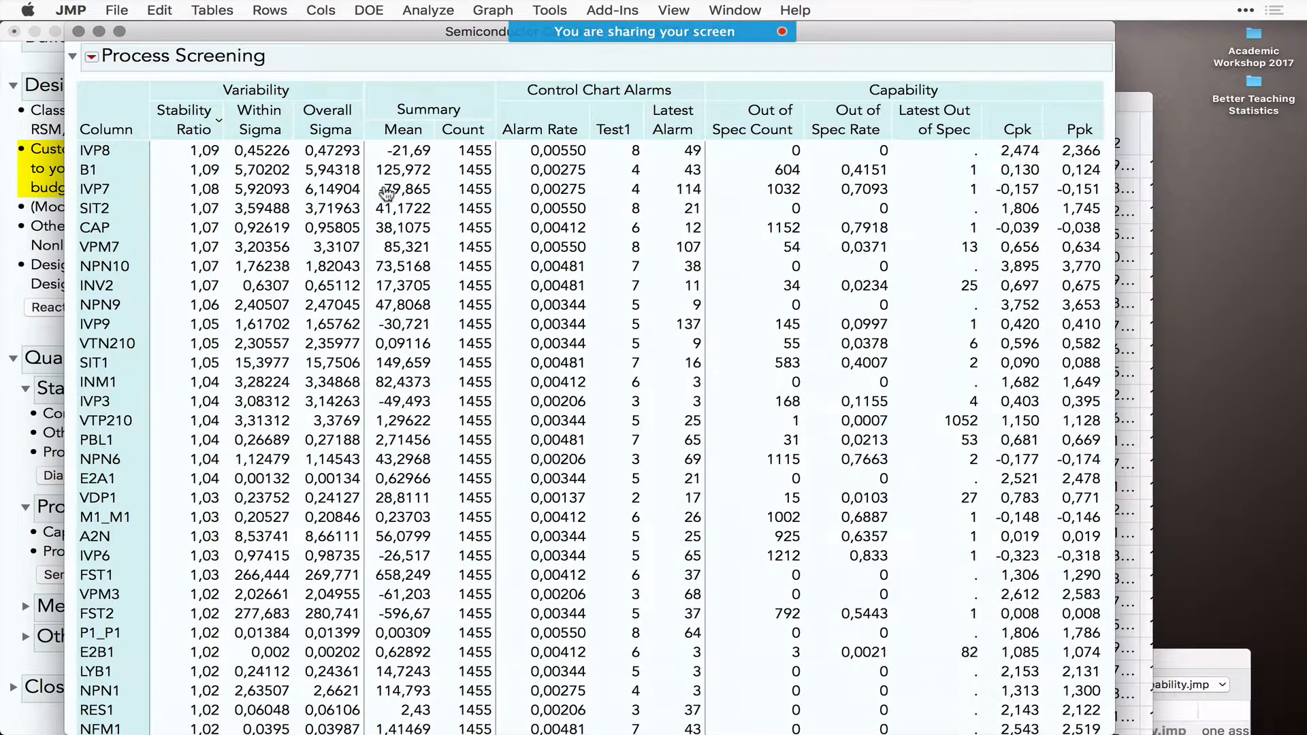
{"action": "left_click", "coordinate": [90, 56]}
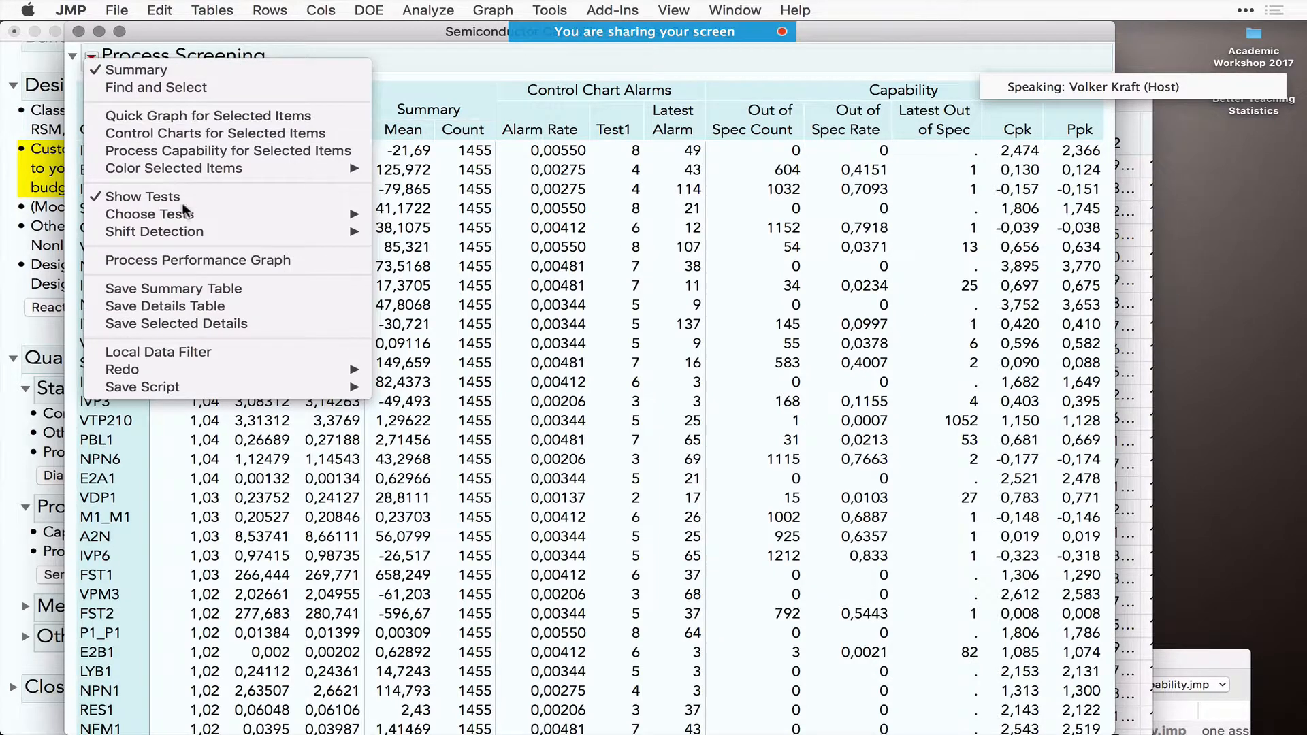
{"action": "left_click", "coordinate": [201, 256]}
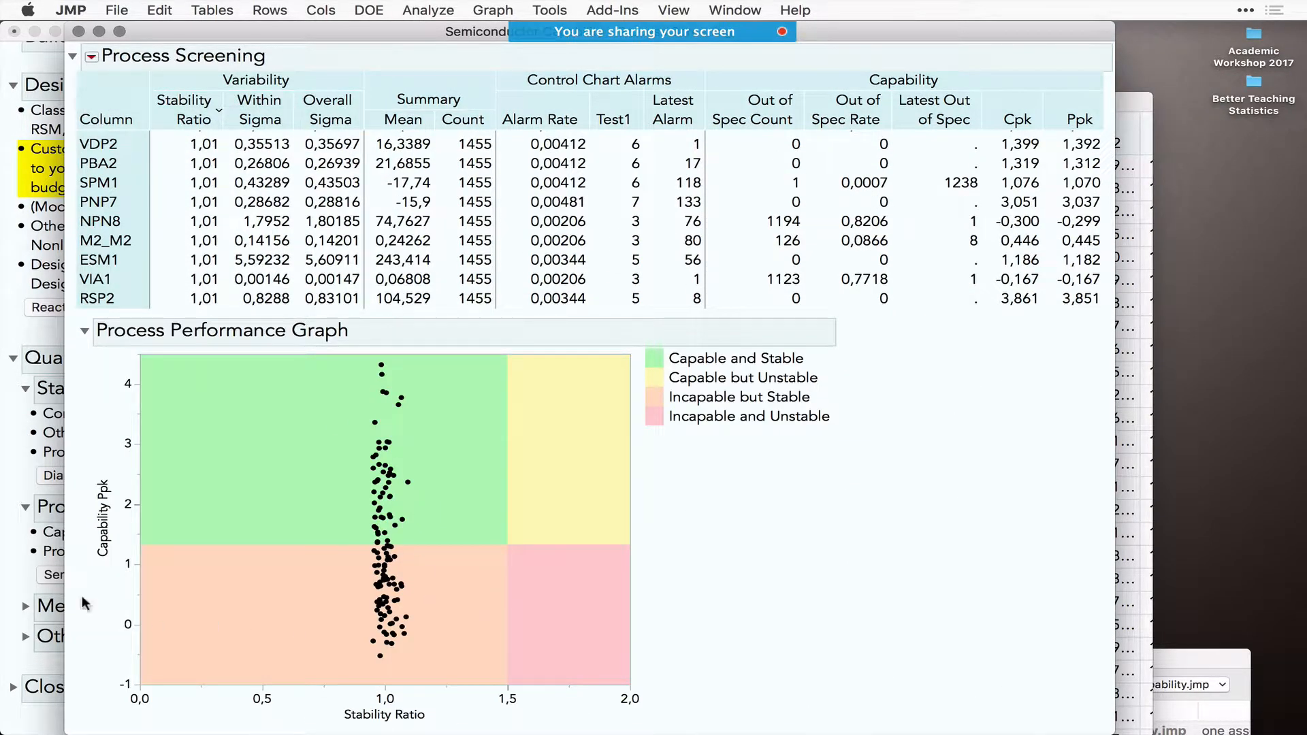
- Examine the incapable but stable processes and the capability axis in the Process Performance Graph, and close the Process Screening report
{"action": "mouse_move", "coordinate": [94, 713]}
{"action": "left_mouse_down"}
{"action": "mouse_move", "coordinate": [456, 713]}
{"action": "mouse_move", "coordinate": [249, 668]}
{"action": "left_mouse_up"}
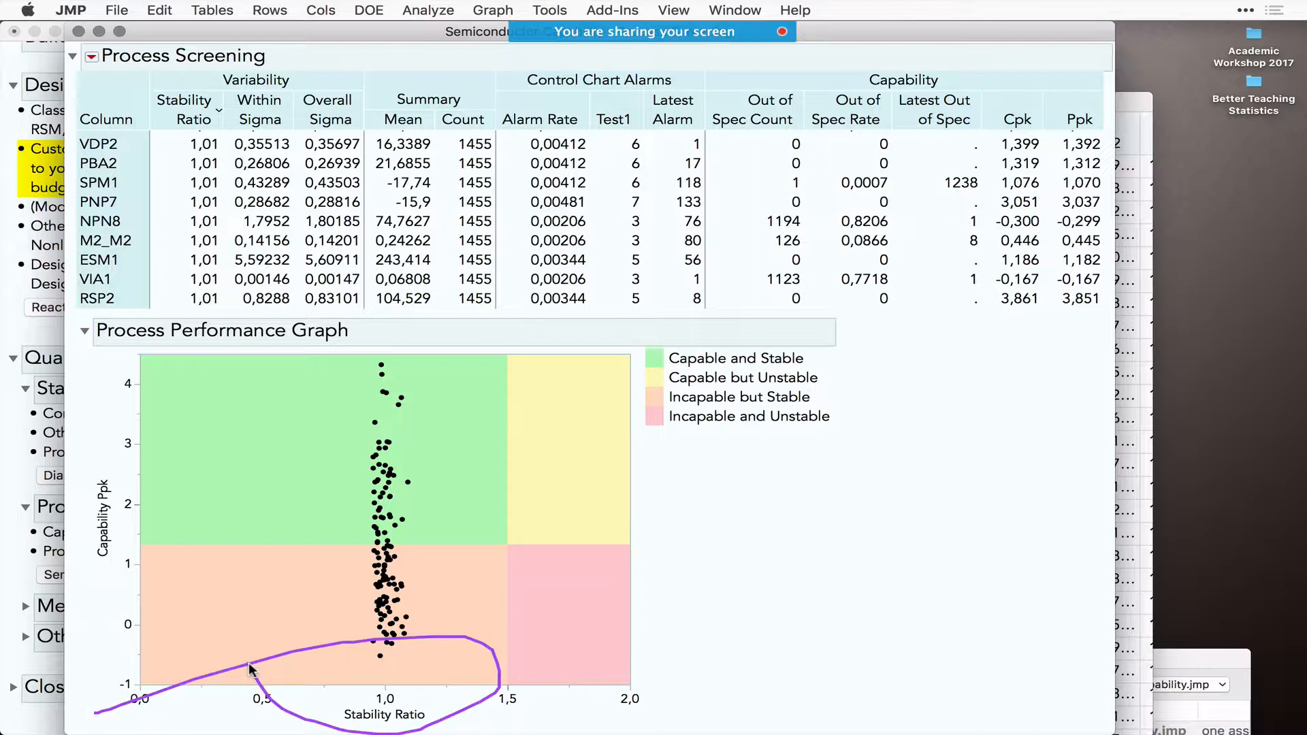
{"action": "mouse_move", "coordinate": [77, 600]}
{"action": "left_mouse_down"}
{"action": "mouse_move", "coordinate": [102, 419]}
{"action": "mouse_move", "coordinate": [73, 544]}
{"action": "left_mouse_up"}
{"action": "mouse_move", "coordinate": [756, 560]}
{"action": "left_mouse_down"}
{"action": "mouse_move", "coordinate": [634, 371]}
{"action": "mouse_move", "coordinate": [762, 499]}
{"action": "left_mouse_up"}
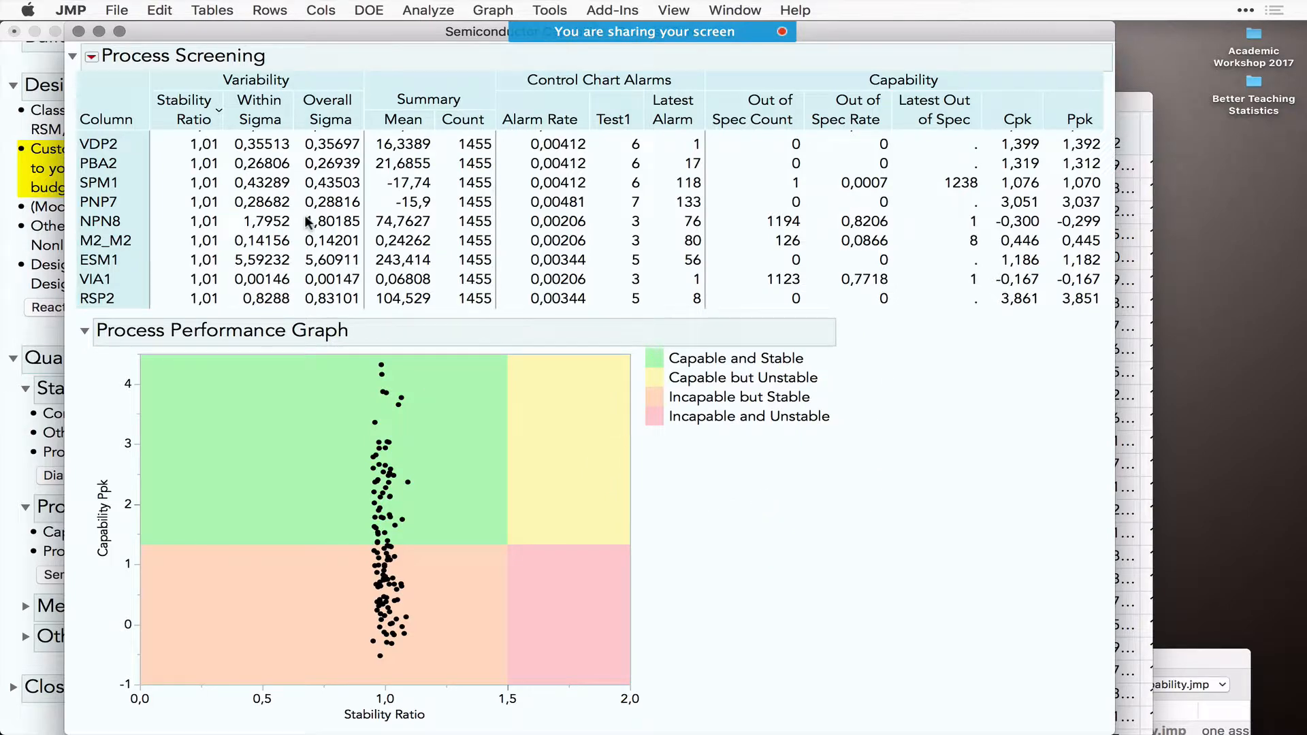
{"action": "left_click", "coordinate": [79, 32]}
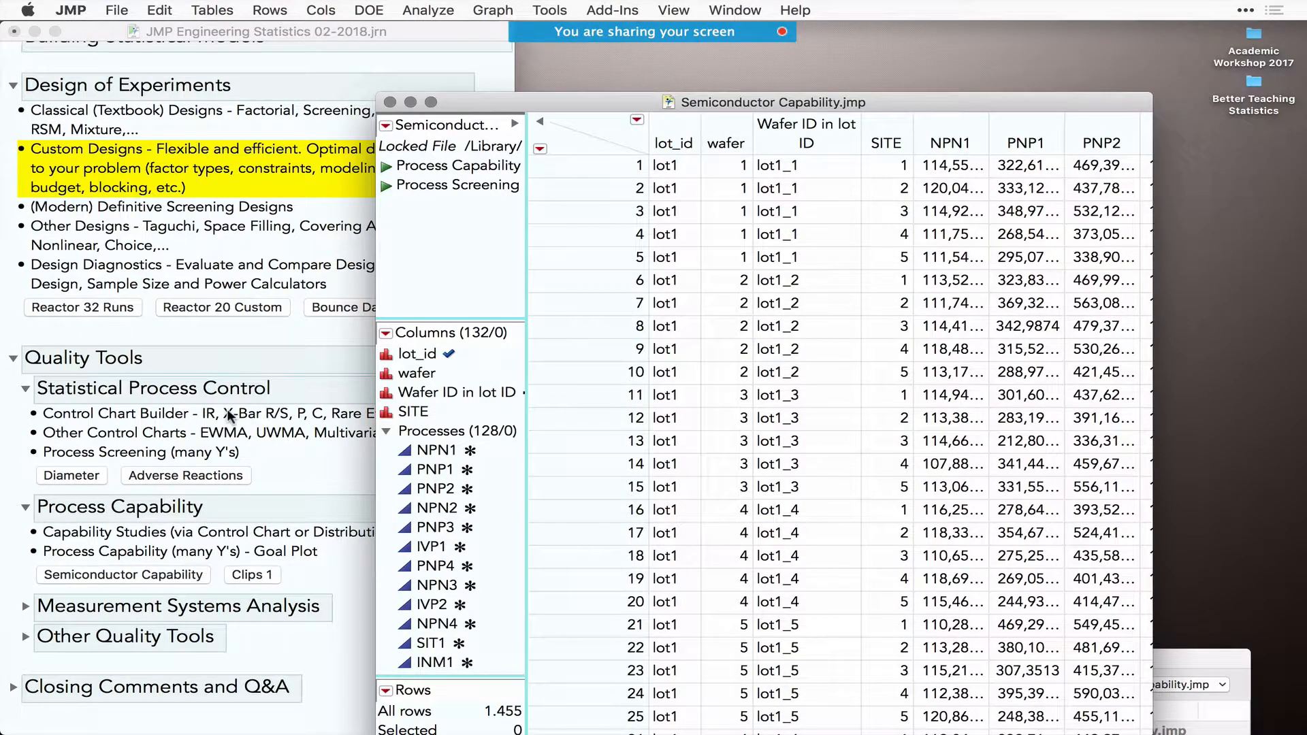
- Expand Measurement Systems Analysis in the journal, open the 3 Factors Crossed data table and reposition its window
{"action": "left_click", "coordinate": [25, 608]}
{"action": "left_click", "coordinate": [25, 608]}
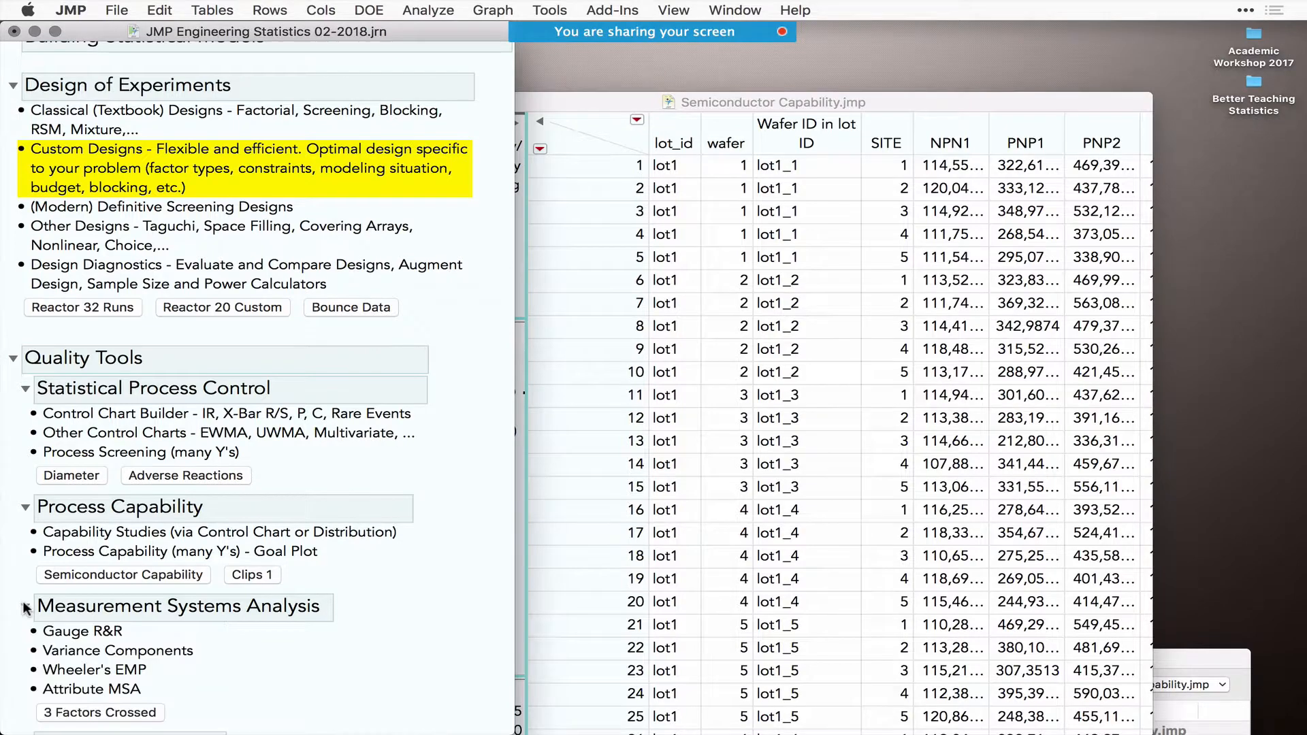
{"action": "scroll", "coordinate": [271, 689], "scroll_direction": "down", "scroll_amount": 3}
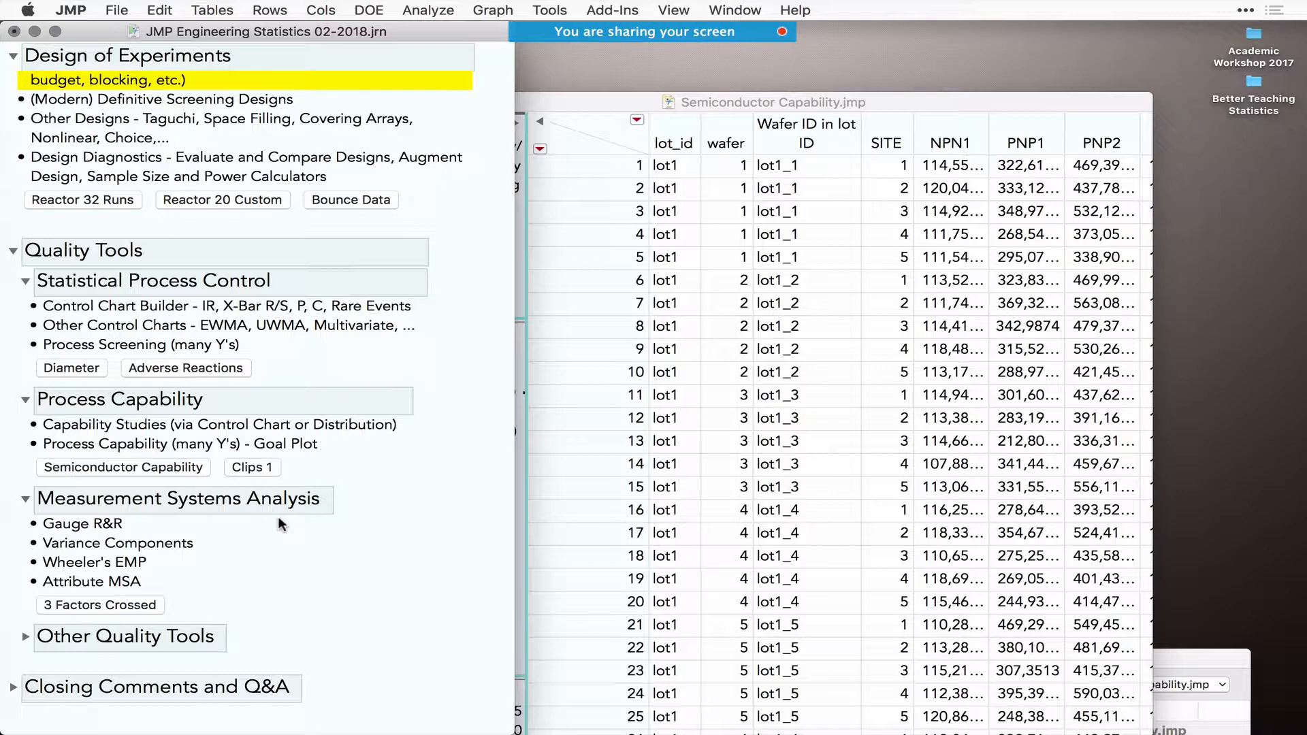
{"action": "left_click", "coordinate": [115, 605]}
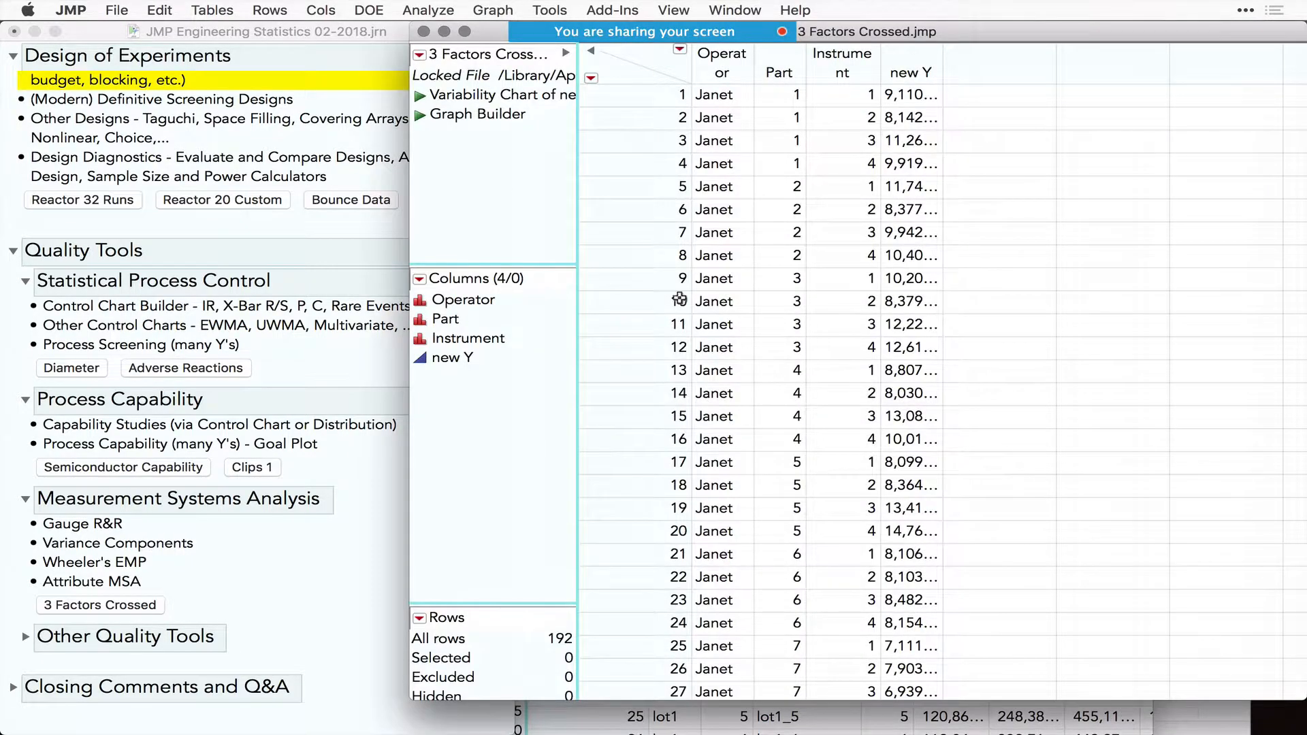
{"action": "left_click_drag", "start_coordinate": [917, 34], "coordinate": [708, 80]}
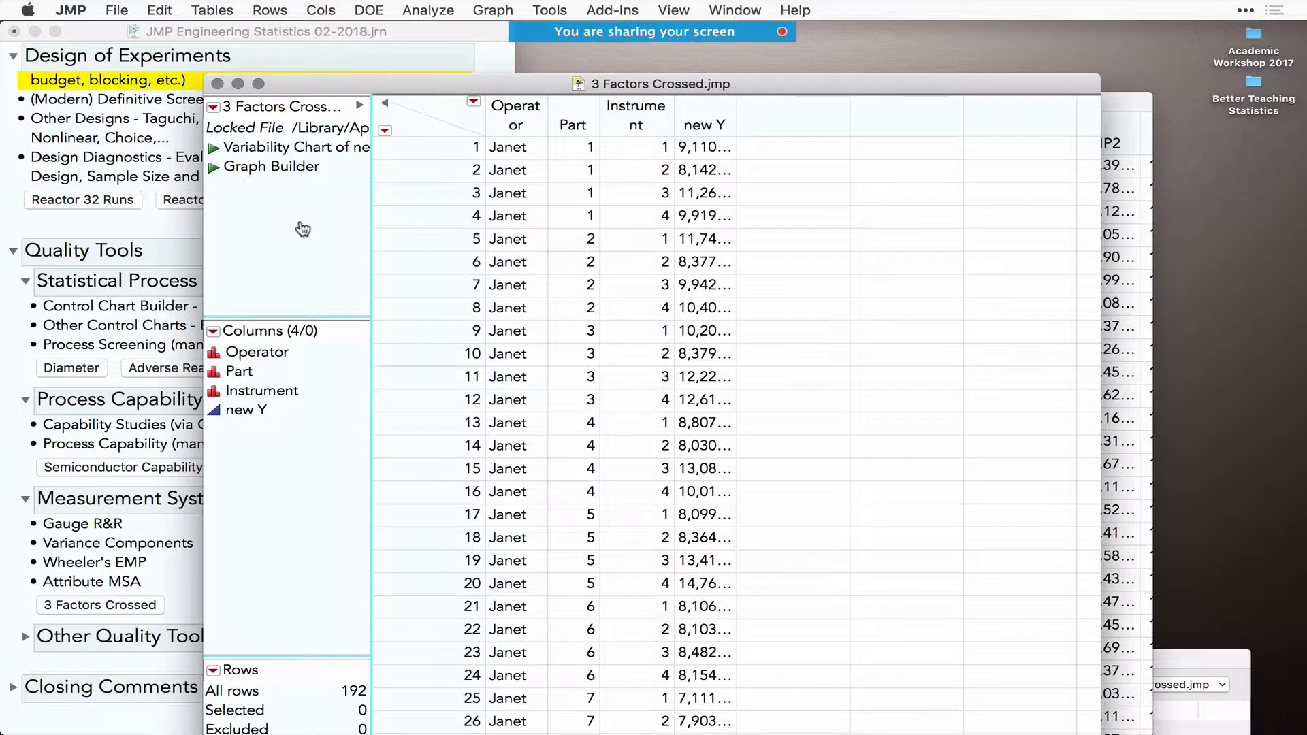
- Run the table's saved Variability Chart script for new Y and inspect the variation by operator and instrument
{"action": "left_click", "coordinate": [216, 150]}
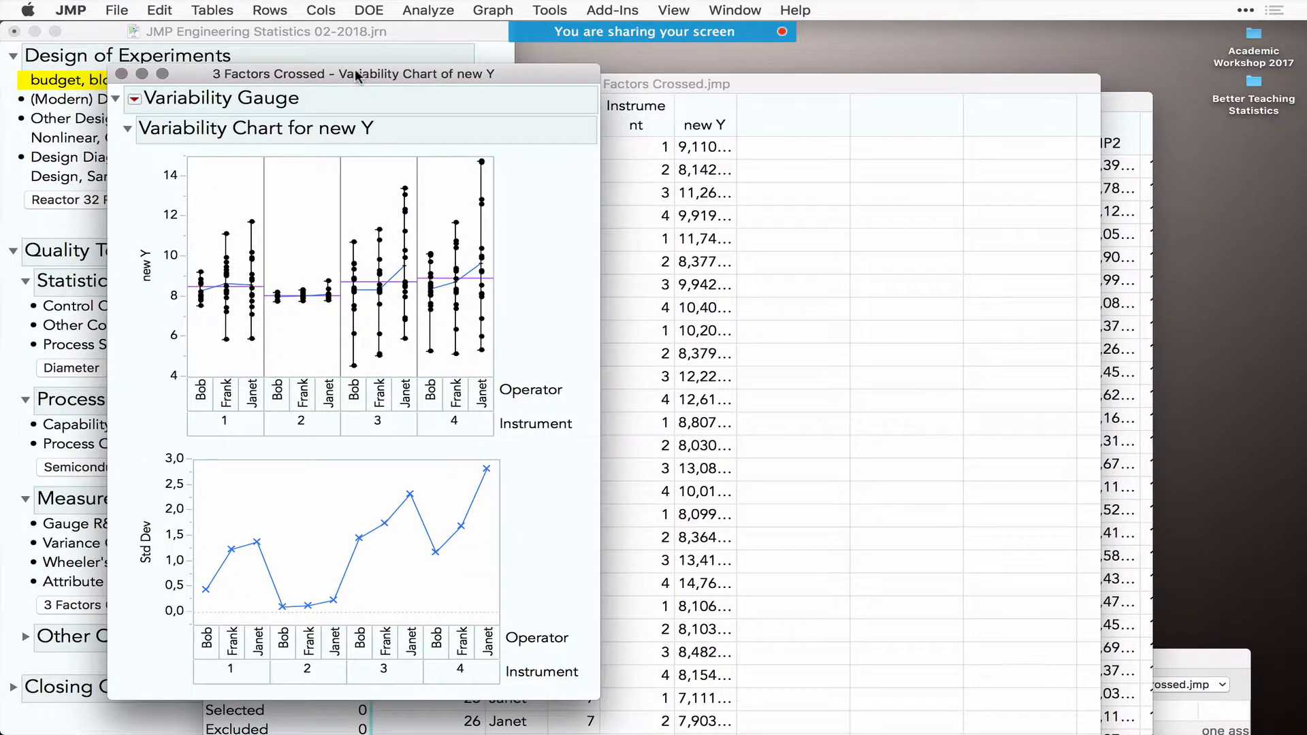
{"action": "left_click_drag", "start_coordinate": [357, 75], "coordinate": [596, 78]}
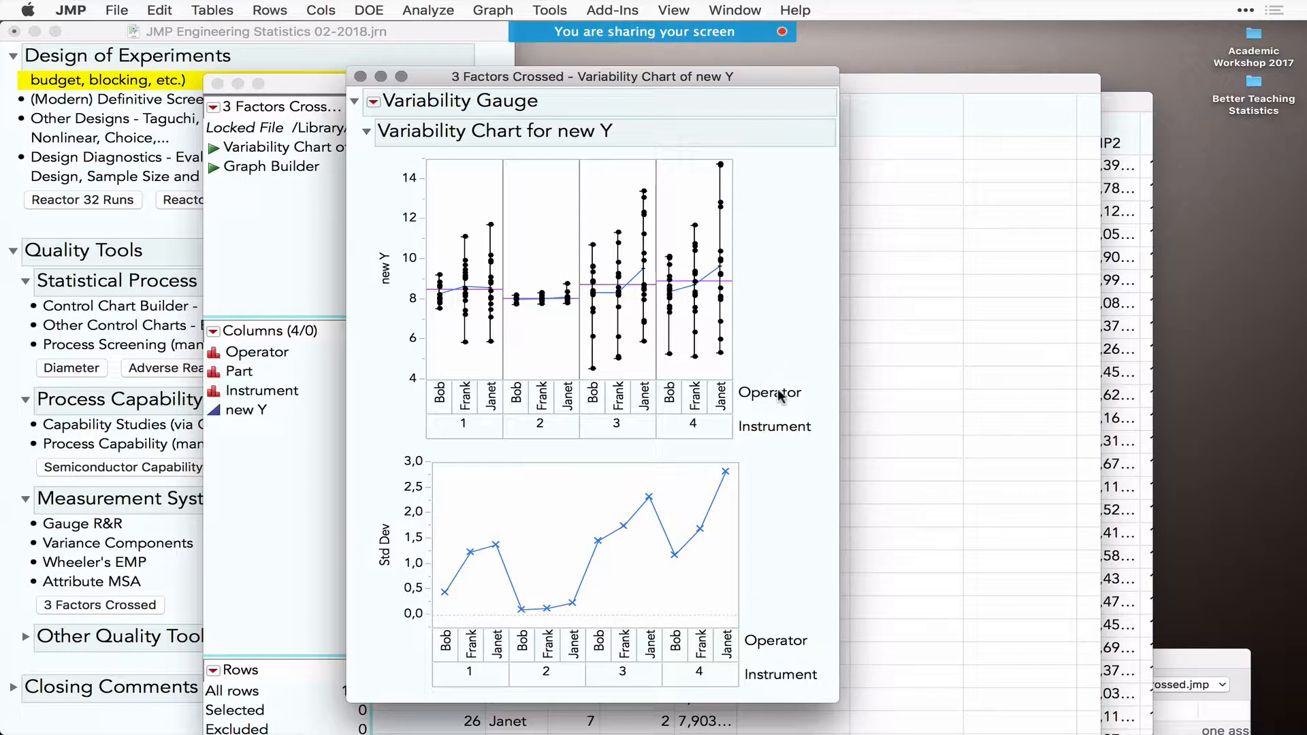
{"action": "mouse_move", "coordinate": [770, 487]}
{"action": "left_mouse_down"}
{"action": "mouse_move", "coordinate": [749, 458]}
{"action": "mouse_move", "coordinate": [714, 480]}
{"action": "mouse_move", "coordinate": [726, 461]}
{"action": "left_mouse_up"}
- Add a Gauge RR study to the Variability Gauge report using the Crossed model and a sigma multiplier of 6
{"action": "left_click", "coordinate": [374, 102]}
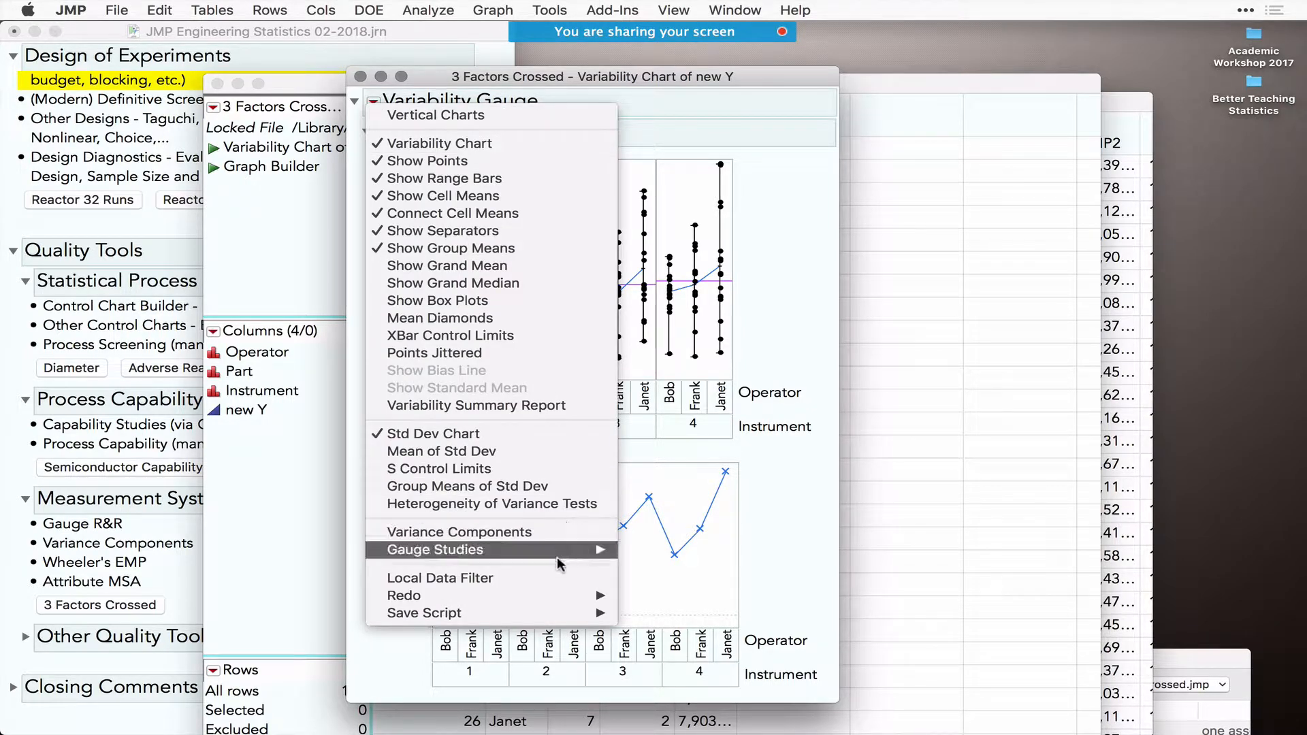
{"action": "mouse_move", "coordinate": [561, 555]}
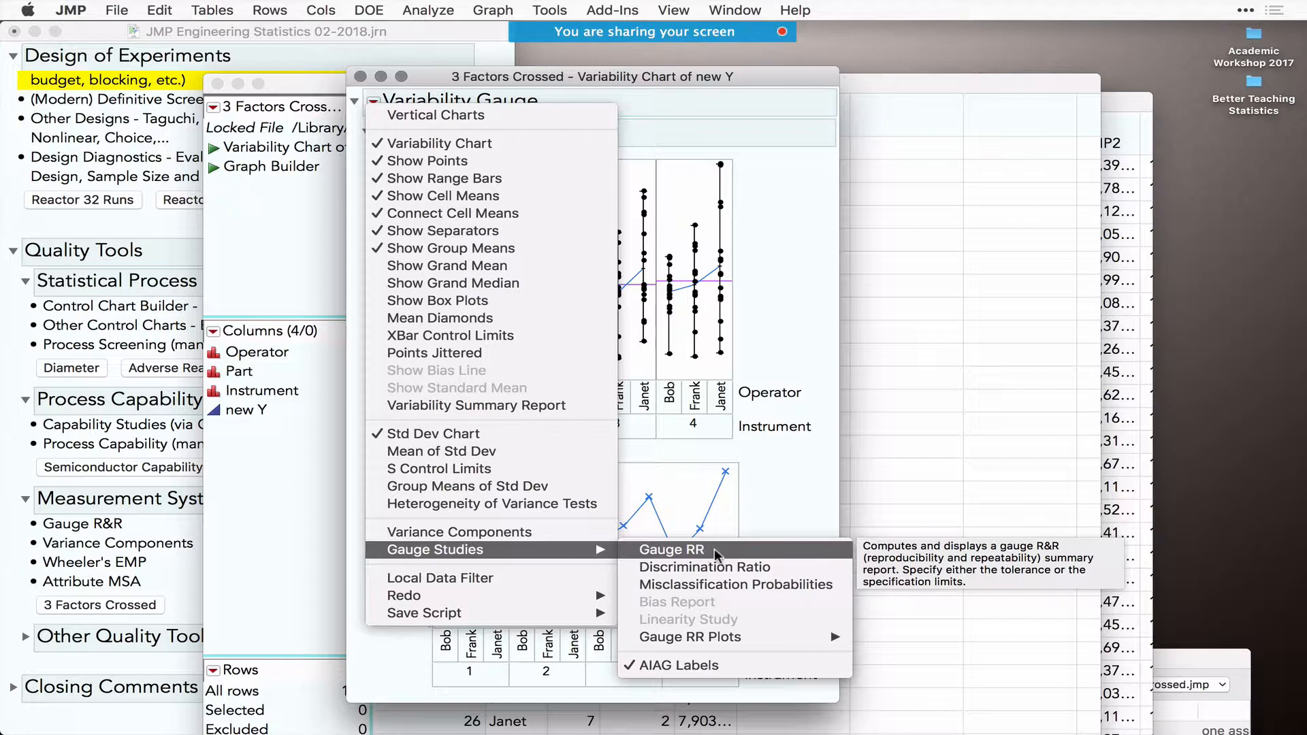
{"action": "left_click", "coordinate": [731, 552]}
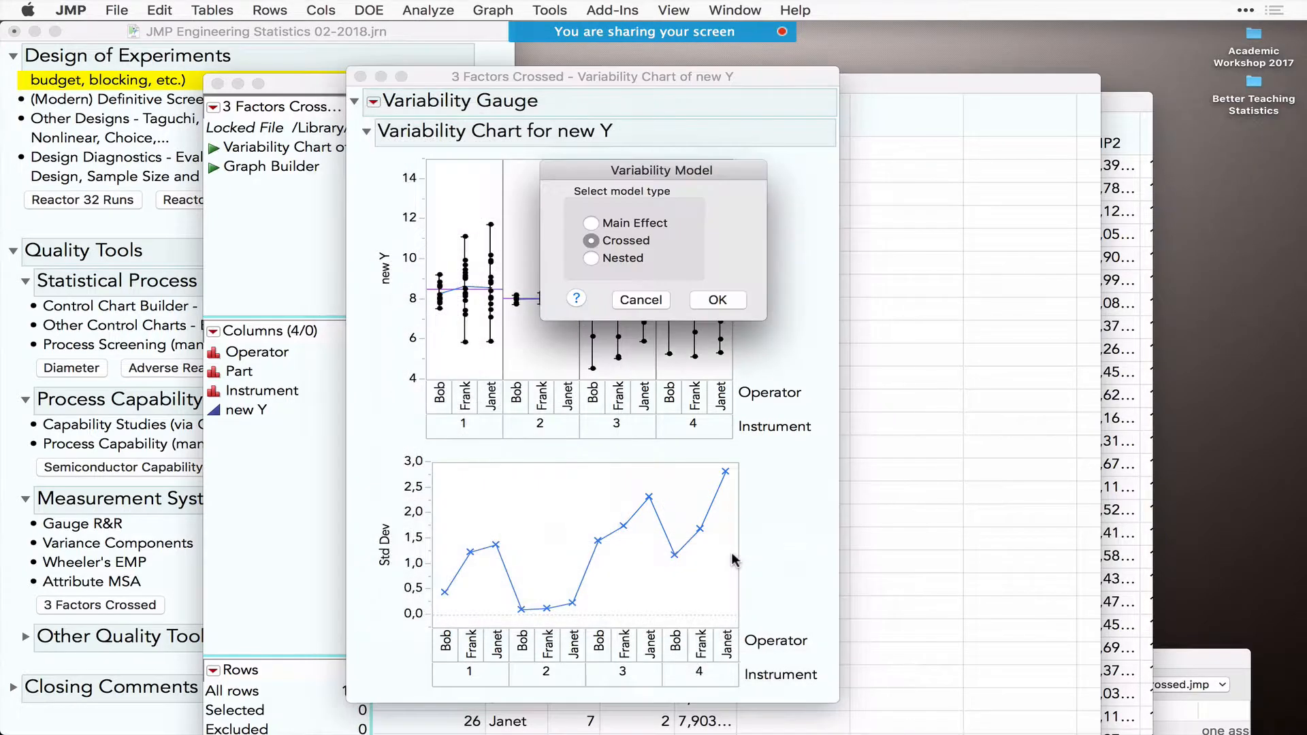
{"action": "left_click", "coordinate": [718, 300]}
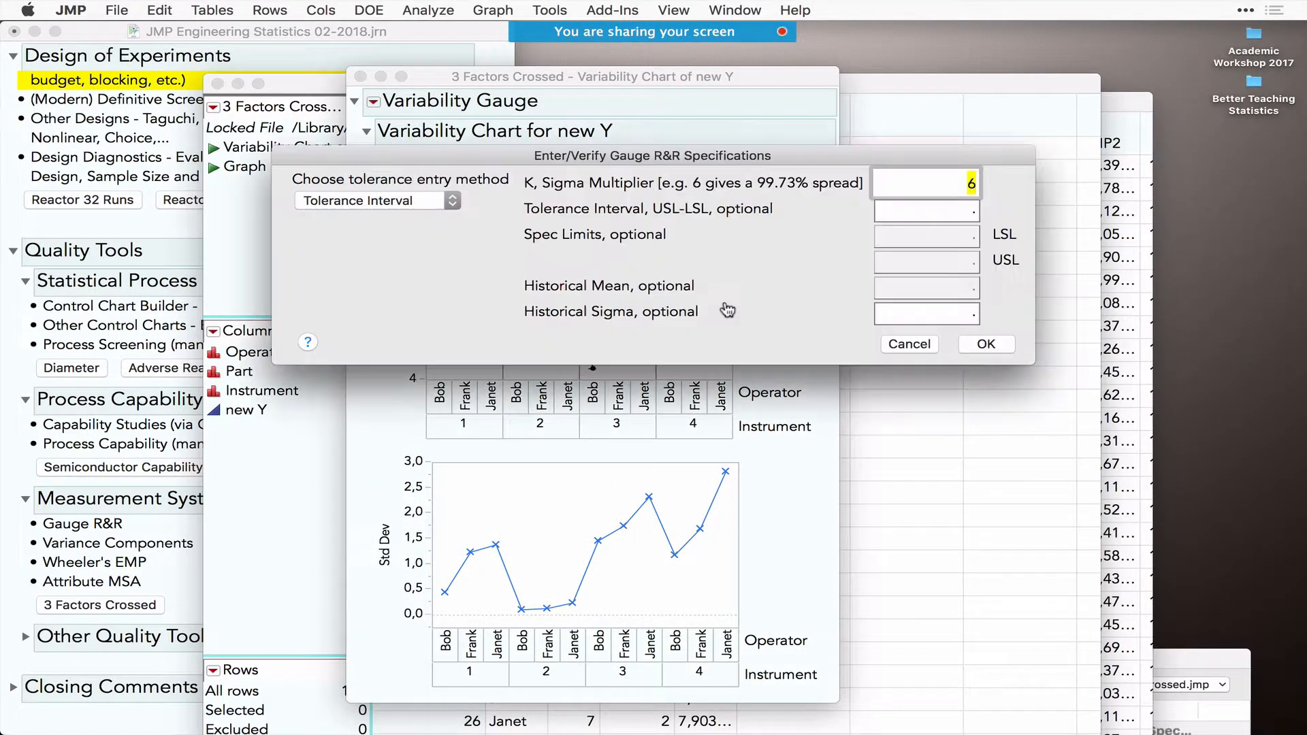
{"action": "left_click", "coordinate": [986, 345]}
- Examine the Gauge R&R table and compare the repeatability, reproducibility and part-to-part shares in Variance Components for Gauge R&R
{"action": "scroll", "coordinate": [913, 568], "scroll_direction": "down", "scroll_amount": 5}
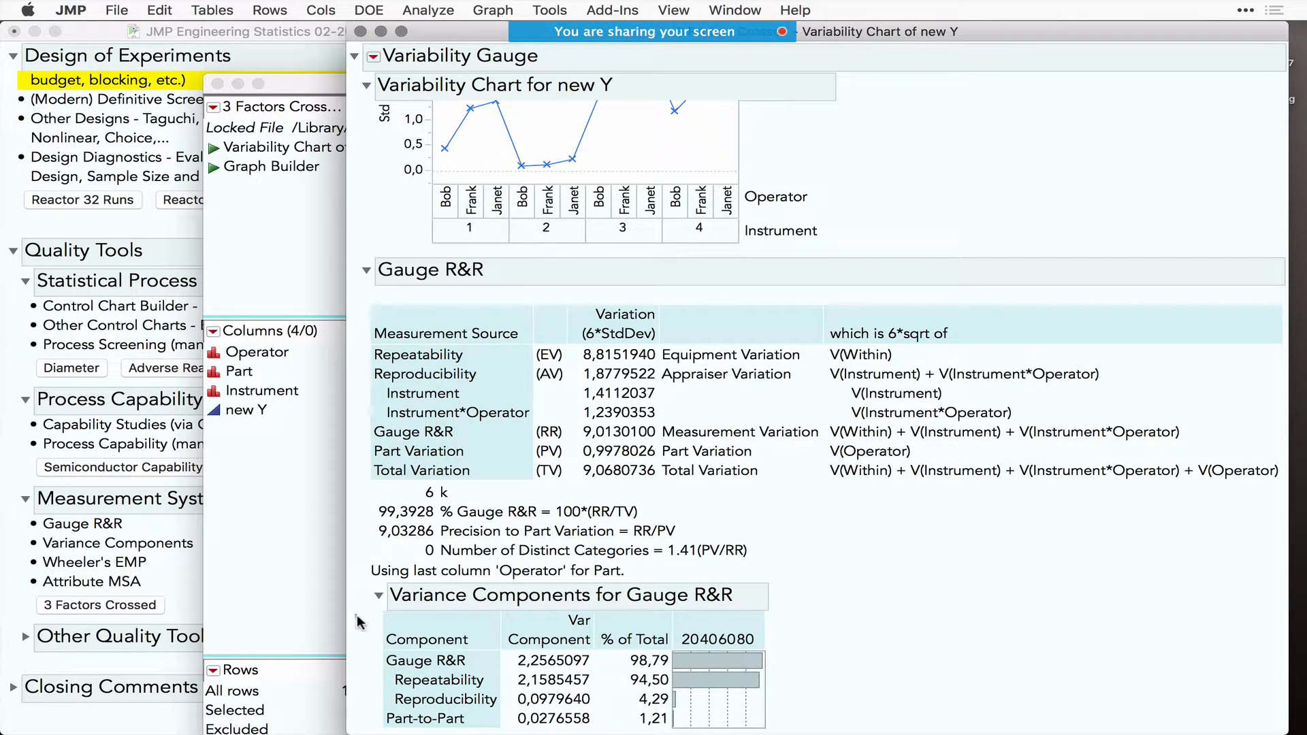
{"action": "mouse_move", "coordinate": [357, 616]}
{"action": "left_mouse_down"}
{"action": "mouse_move", "coordinate": [361, 564]}
{"action": "mouse_move", "coordinate": [562, 574]}
{"action": "mouse_move", "coordinate": [593, 640]}
{"action": "mouse_move", "coordinate": [590, 727]}
{"action": "mouse_move", "coordinate": [331, 728]}
{"action": "left_mouse_up"}
{"action": "key", "text": "Escape"}
{"action": "mouse_move", "coordinate": [901, 668]}
{"action": "left_mouse_down"}
{"action": "mouse_move", "coordinate": [669, 656]}
{"action": "mouse_move", "coordinate": [761, 655]}
{"action": "mouse_move", "coordinate": [744, 639]}
{"action": "left_mouse_up"}
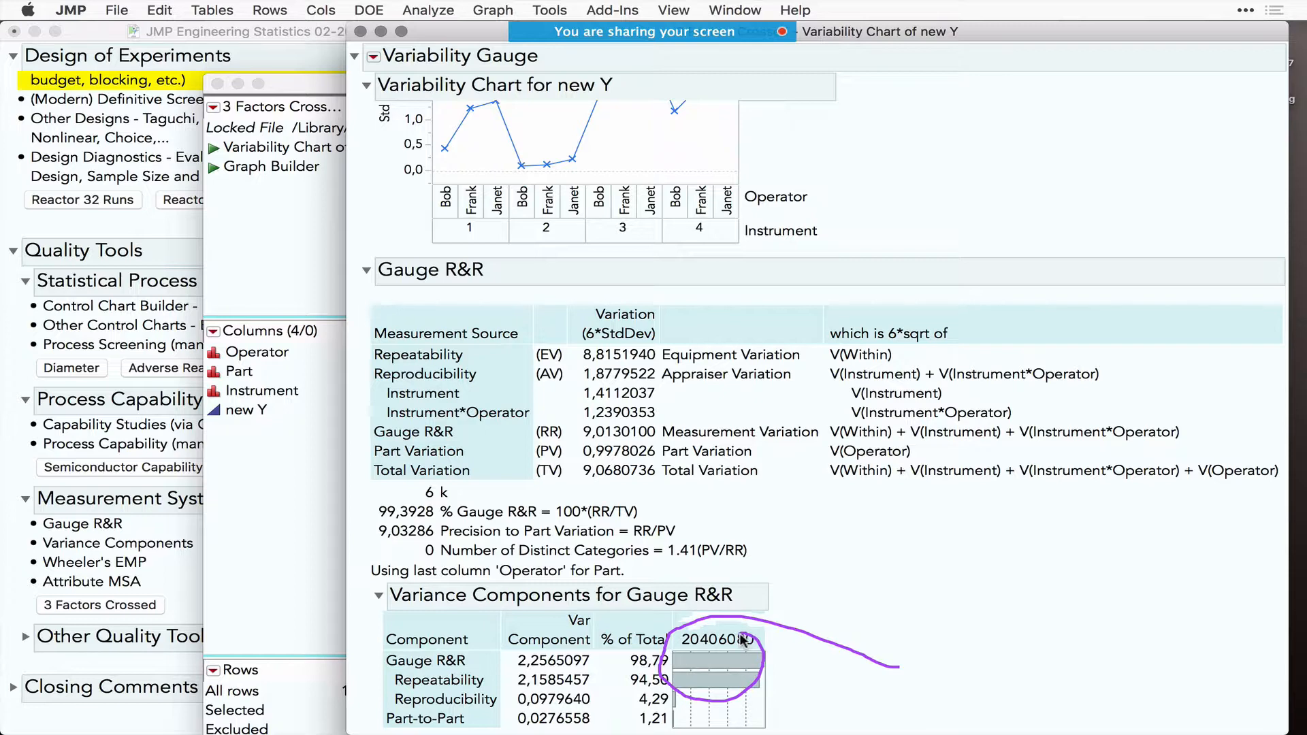
{"action": "key", "text": "Escape"}
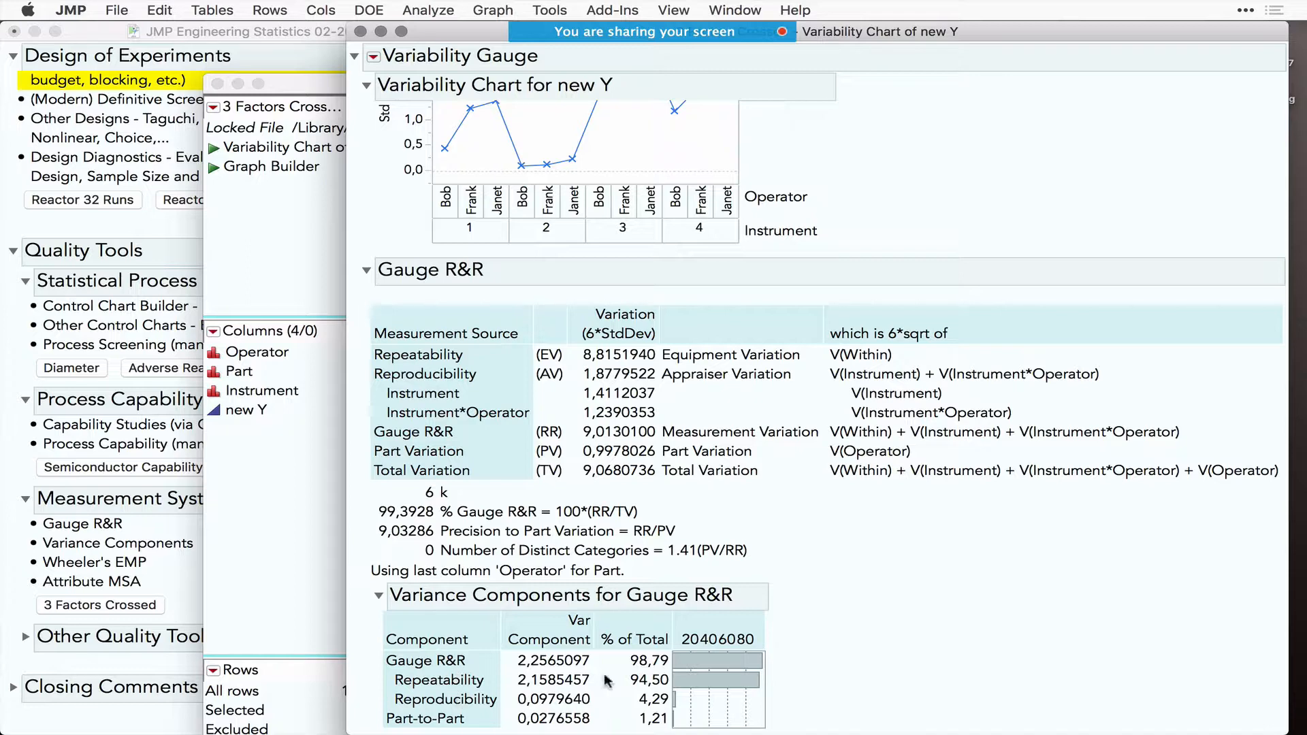
{"action": "mouse_move", "coordinate": [831, 684]}
{"action": "left_mouse_down"}
{"action": "mouse_move", "coordinate": [774, 681]}
{"action": "mouse_move", "coordinate": [792, 696]}
{"action": "left_mouse_up"}
{"action": "mouse_move", "coordinate": [781, 721]}
{"action": "left_mouse_down"}
{"action": "mouse_move", "coordinate": [684, 709]}
{"action": "mouse_move", "coordinate": [640, 729]}
{"action": "mouse_move", "coordinate": [671, 715]}
{"action": "left_mouse_up"}
- Close the Variability Gauge report and the 3 Factors Crossed table, and expand Closing Comments and Q&A in the journal
{"action": "left_click", "coordinate": [361, 32]}
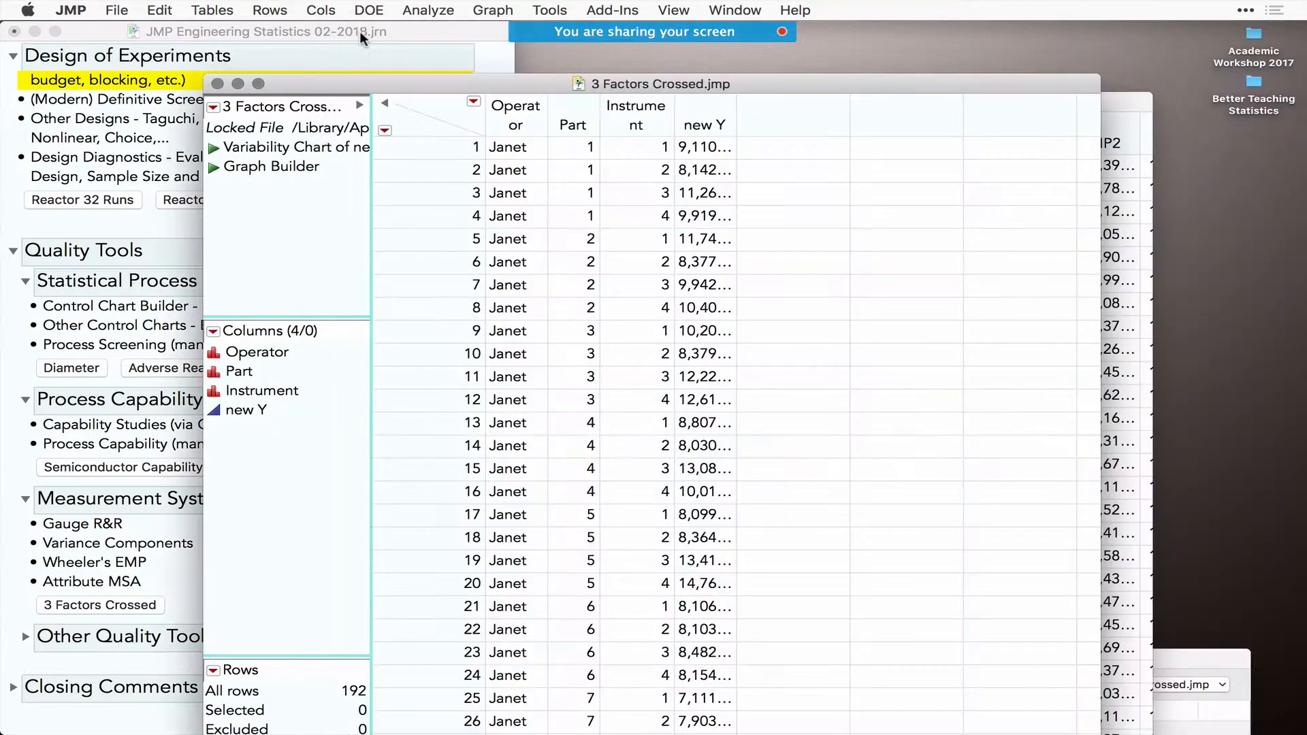
{"action": "left_click", "coordinate": [217, 83]}
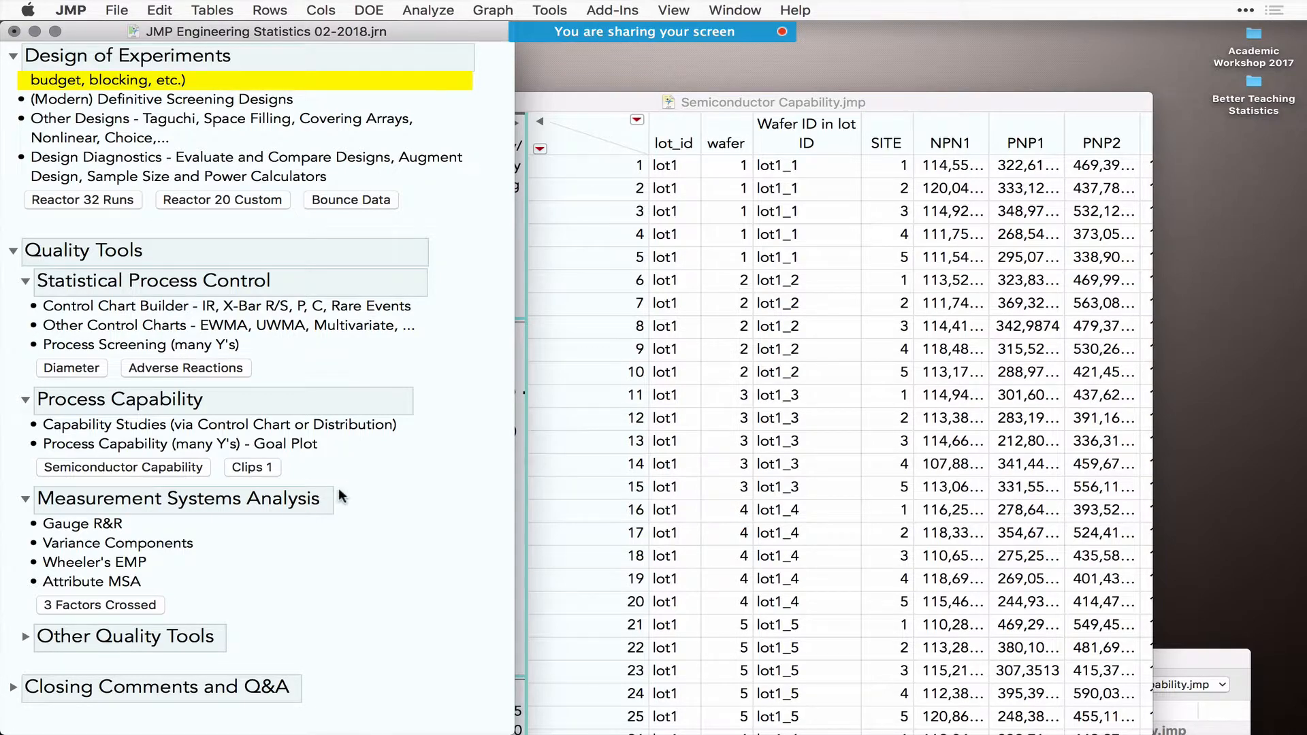
{"action": "left_click", "coordinate": [13, 688]}
{"action": "scroll", "coordinate": [266, 627], "scroll_direction": "down", "scroll_amount": 5}
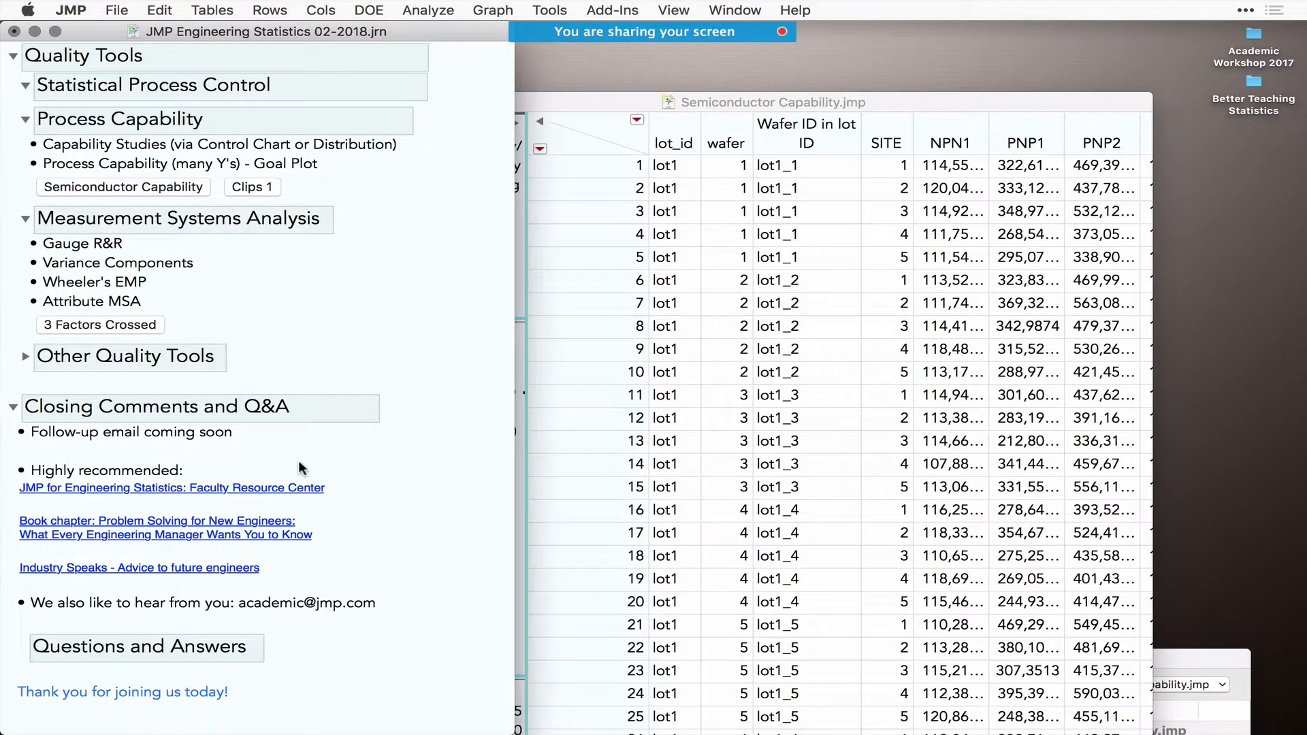
- Review the journal's outline from Building Statistical Models through Design of Experiments to the Quality Tools topics
{"action": "scroll", "coordinate": [301, 469], "scroll_direction": "up", "scroll_amount": 15}
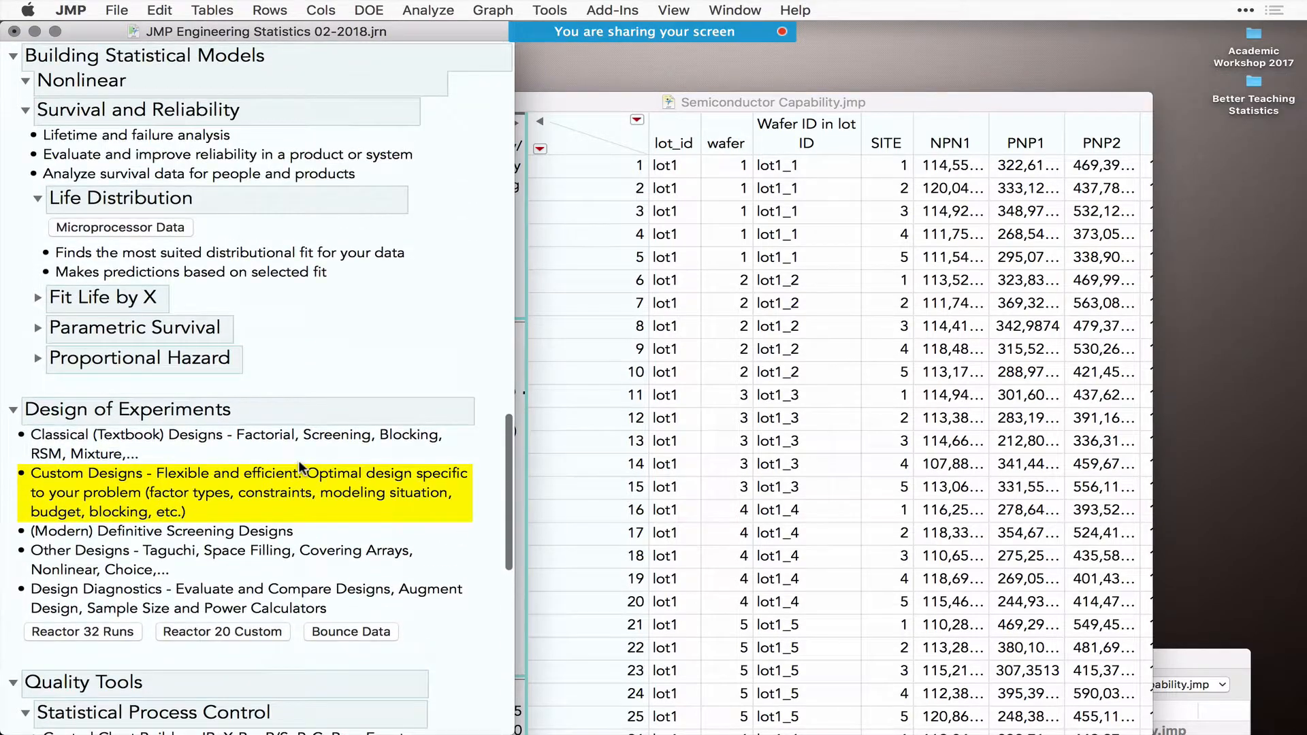
{"action": "scroll", "coordinate": [299, 463], "scroll_direction": "up", "scroll_amount": 5}
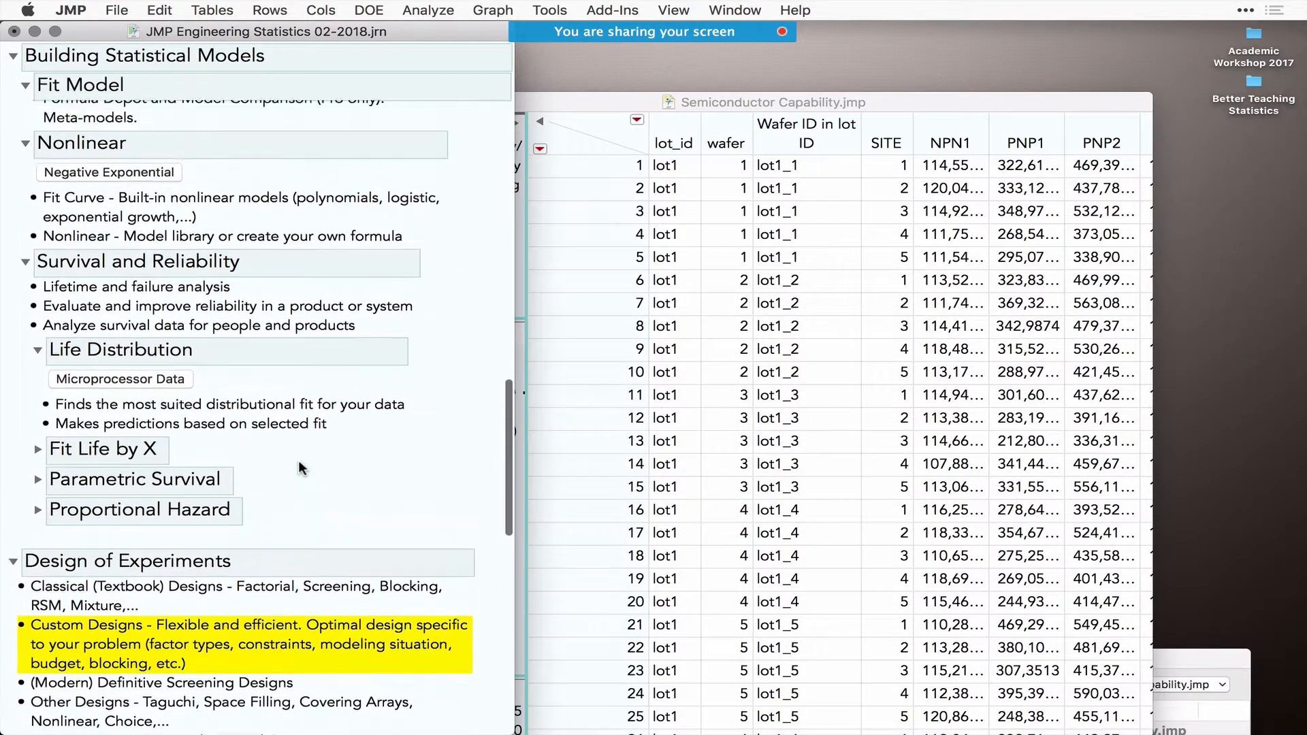
{"action": "scroll", "coordinate": [300, 468], "scroll_direction": "up", "scroll_amount": 2}
{"action": "scroll", "coordinate": [299, 460], "scroll_direction": "up", "scroll_amount": 9}
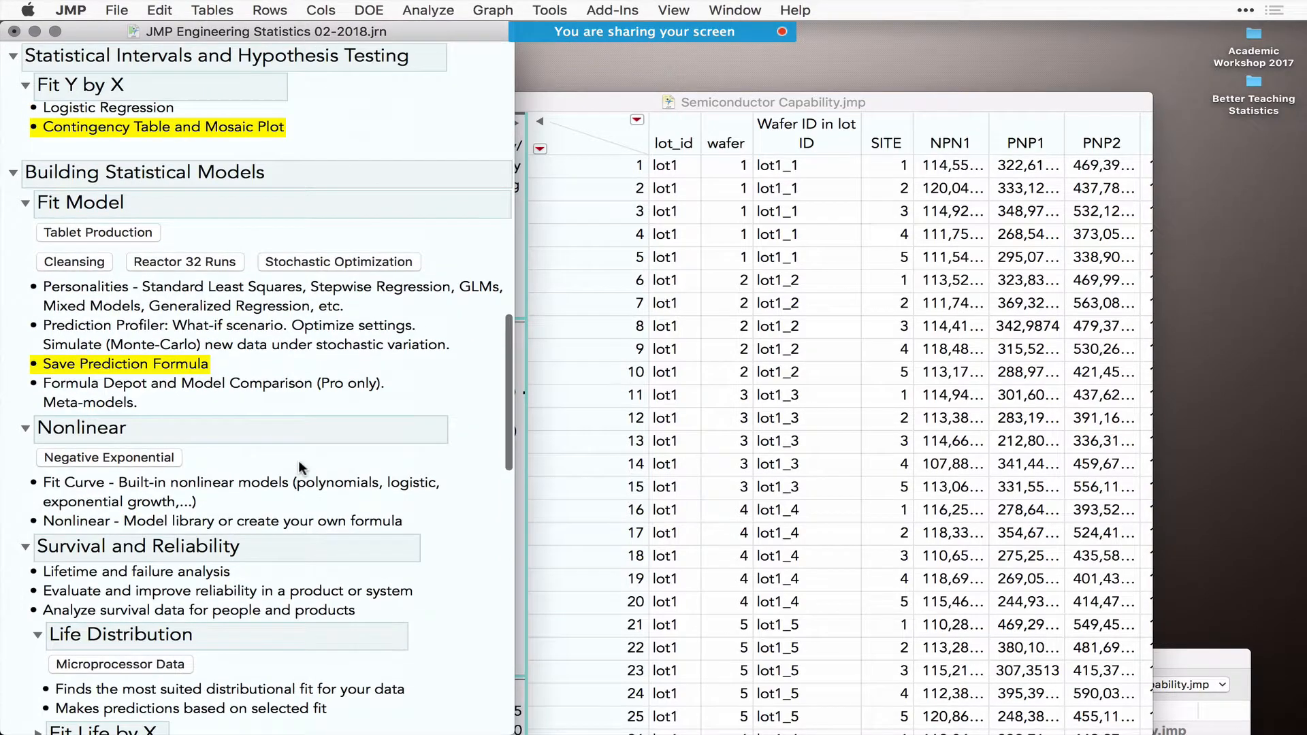
{"action": "scroll", "coordinate": [300, 463], "scroll_direction": "down", "scroll_amount": 10}
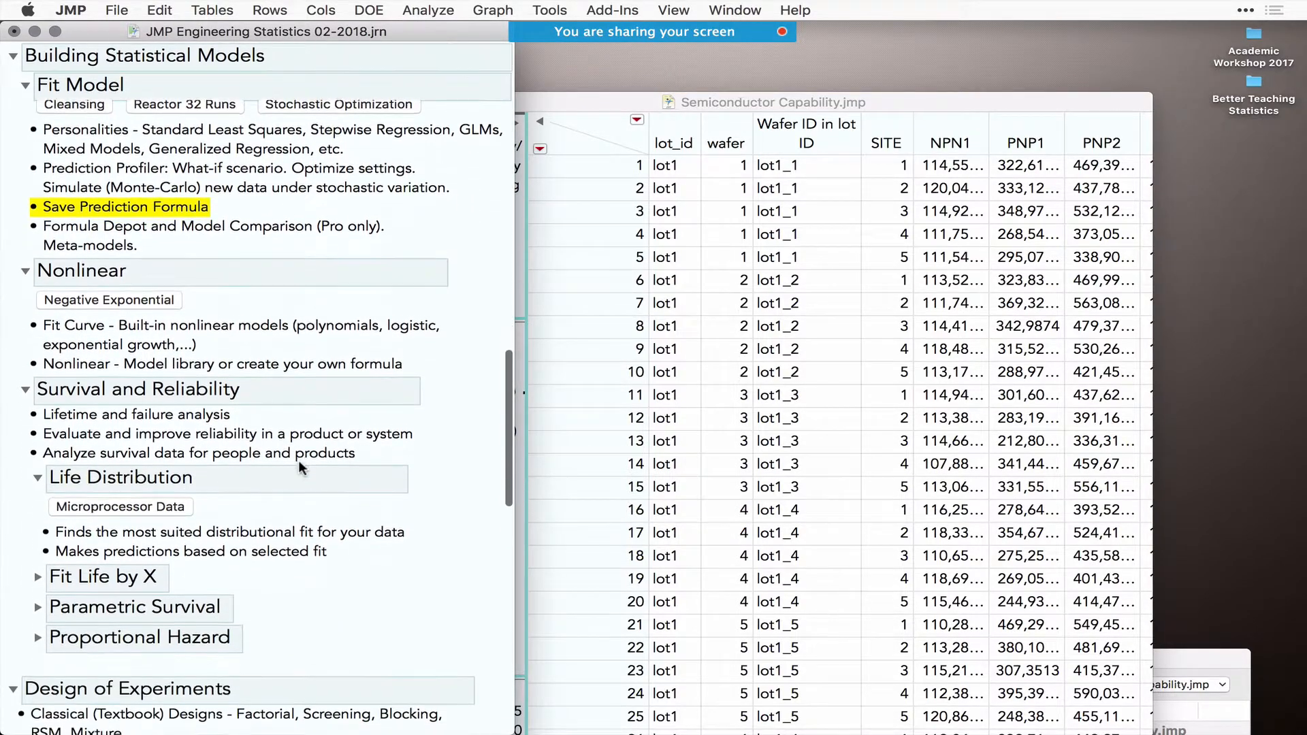
{"action": "scroll", "coordinate": [298, 461], "scroll_direction": "down", "scroll_amount": 8}
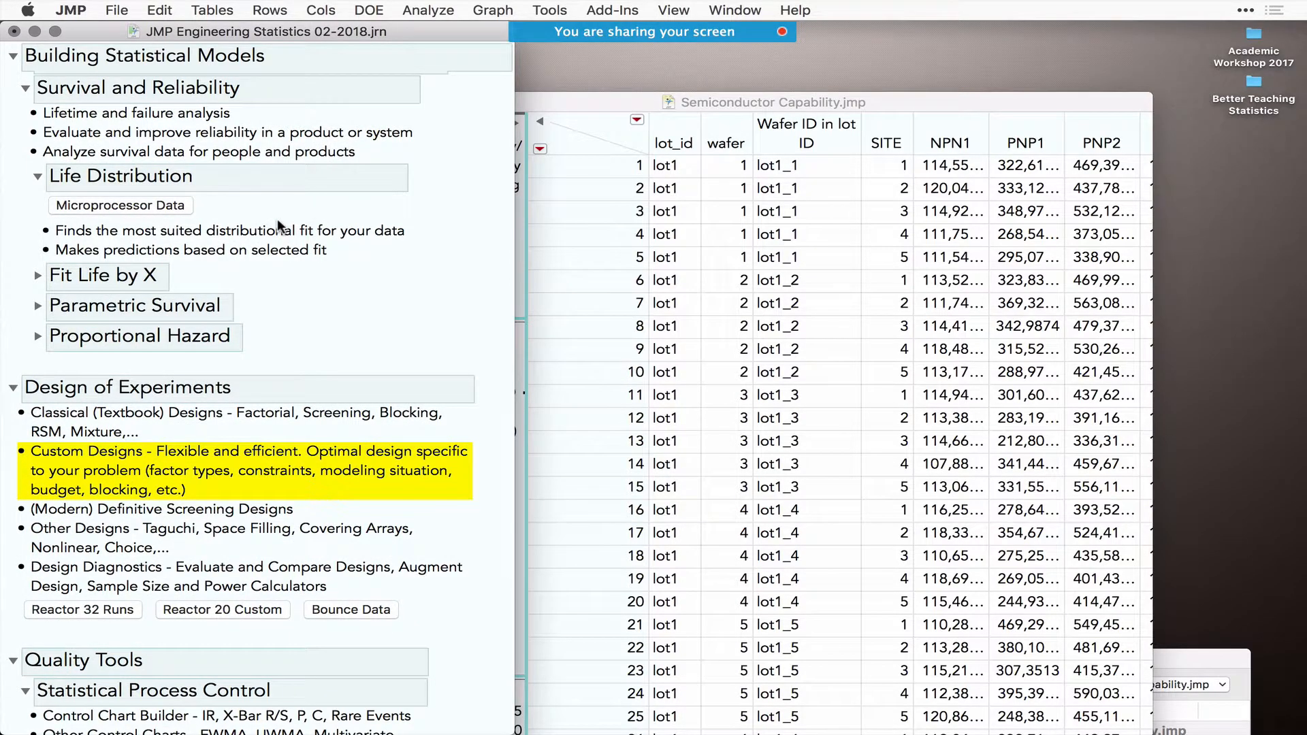
{"action": "scroll", "coordinate": [280, 225], "scroll_direction": "down", "scroll_amount": 3}
{"action": "scroll", "coordinate": [272, 223], "scroll_direction": "down", "scroll_amount": 1}
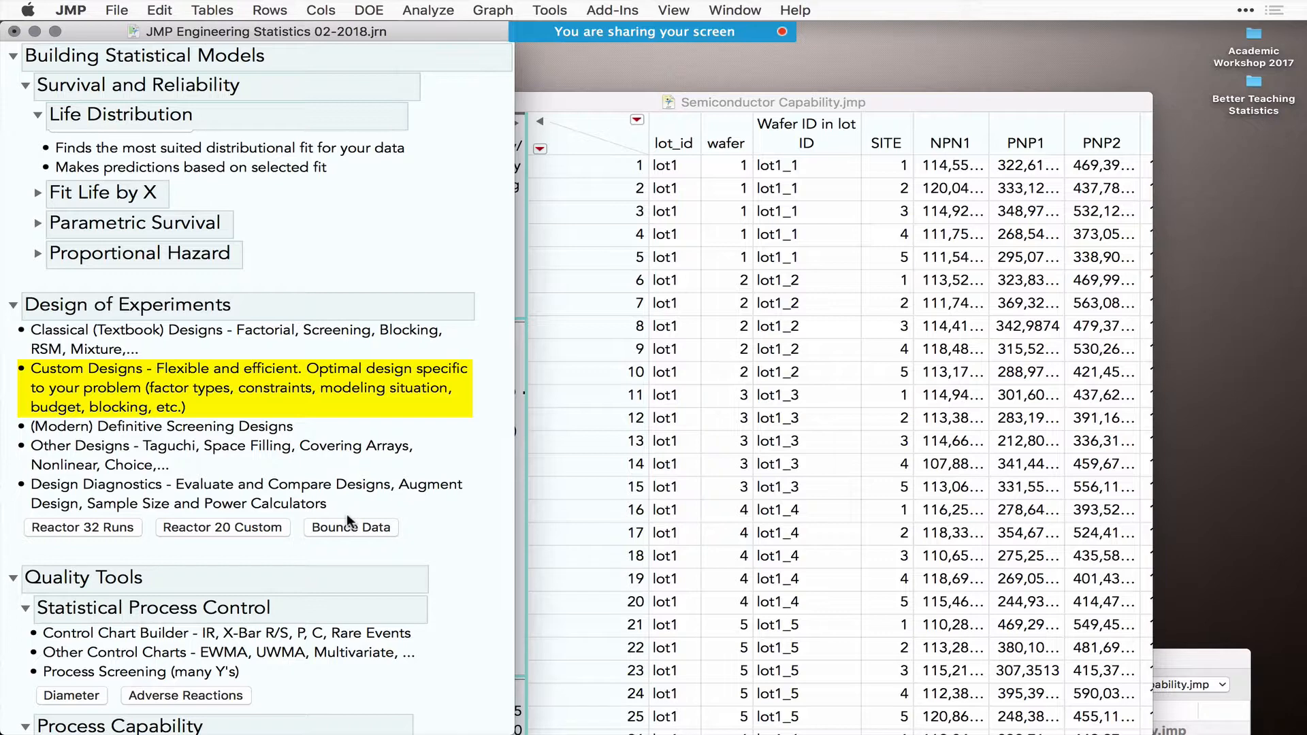
{"action": "scroll", "coordinate": [346, 514], "scroll_direction": "down", "scroll_amount": 5}
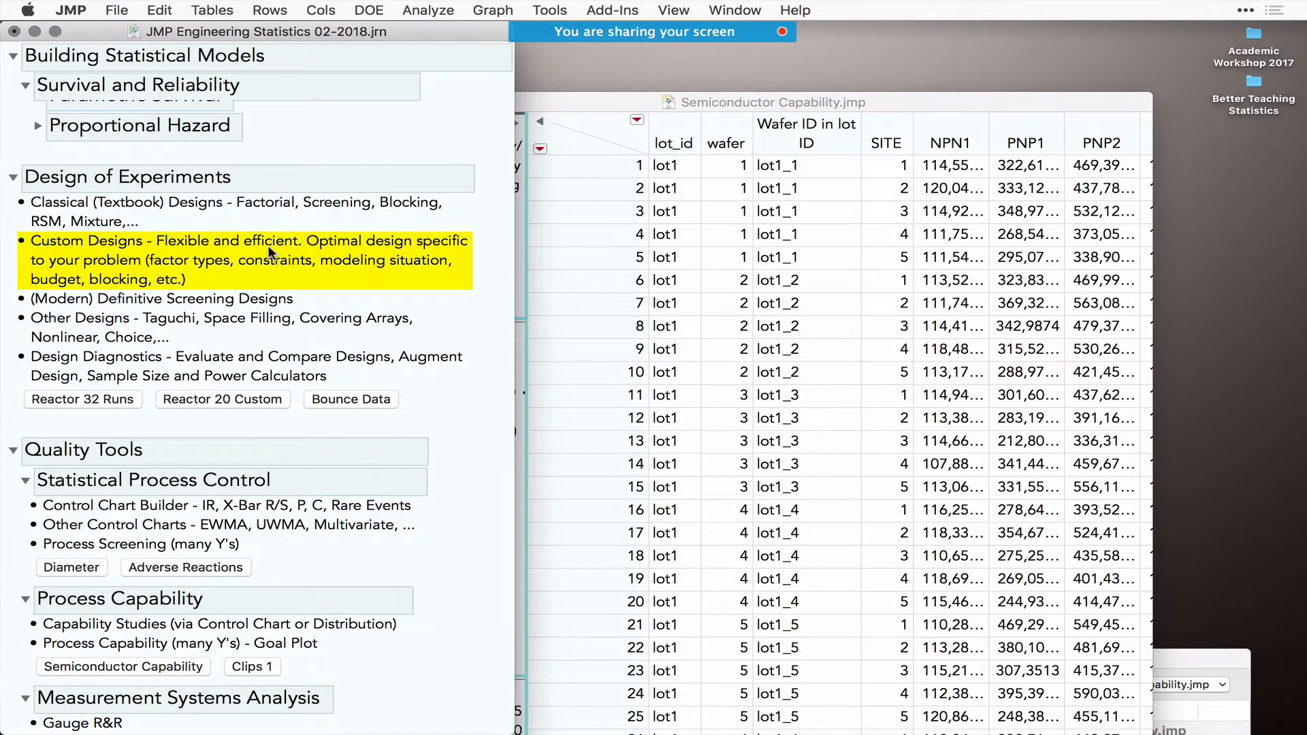
{"action": "scroll", "coordinate": [333, 525], "scroll_direction": "down", "scroll_amount": 10}
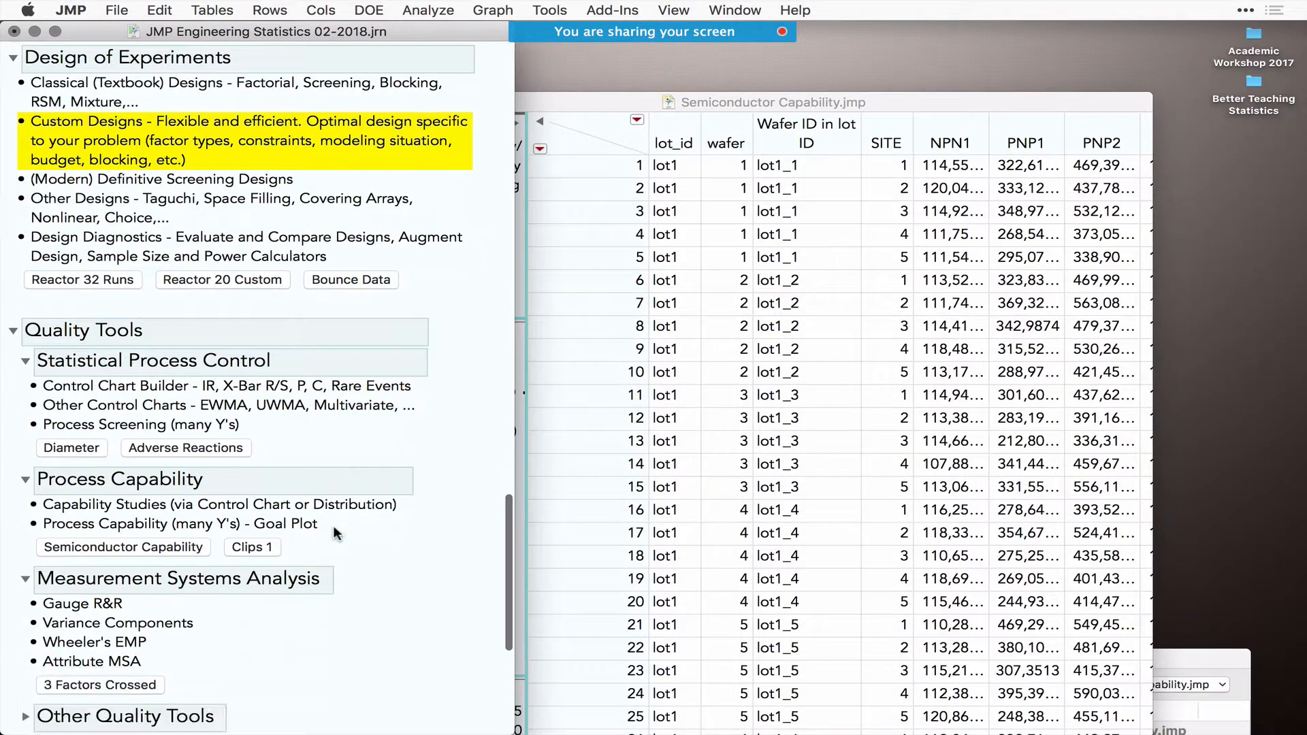